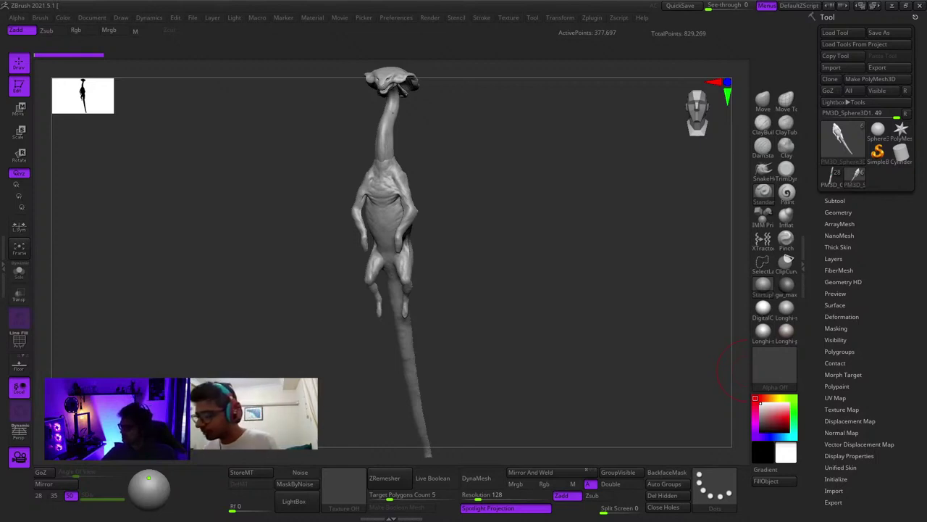
Examine the creature's head, torso and arms from the front and three-quarter angles
left_click_drag(598, 255, 576, 261)
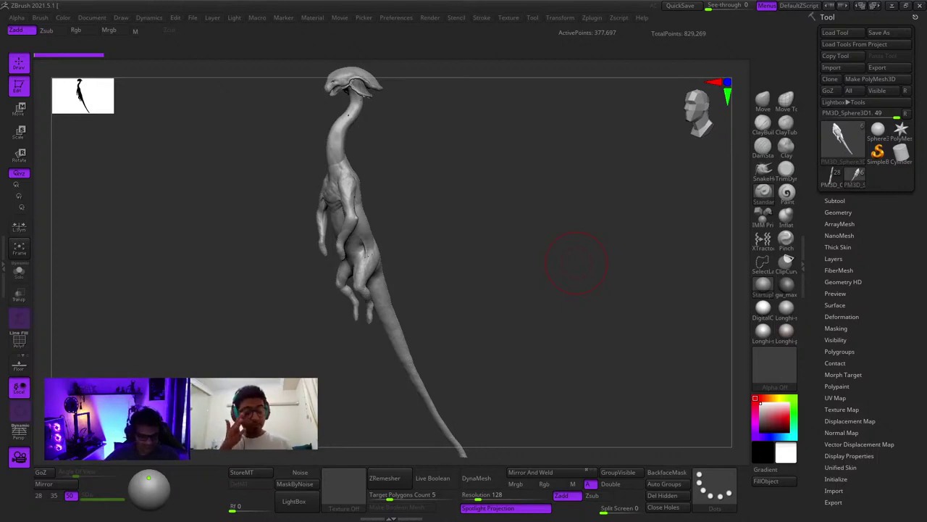
mouse_move(489, 233)
left_mouse_down()
mouse_move(532, 222)
mouse_move(561, 244)
mouse_move(509, 222)
left_mouse_up()
right_click_drag(509, 222, 553, 331, "ctrl")
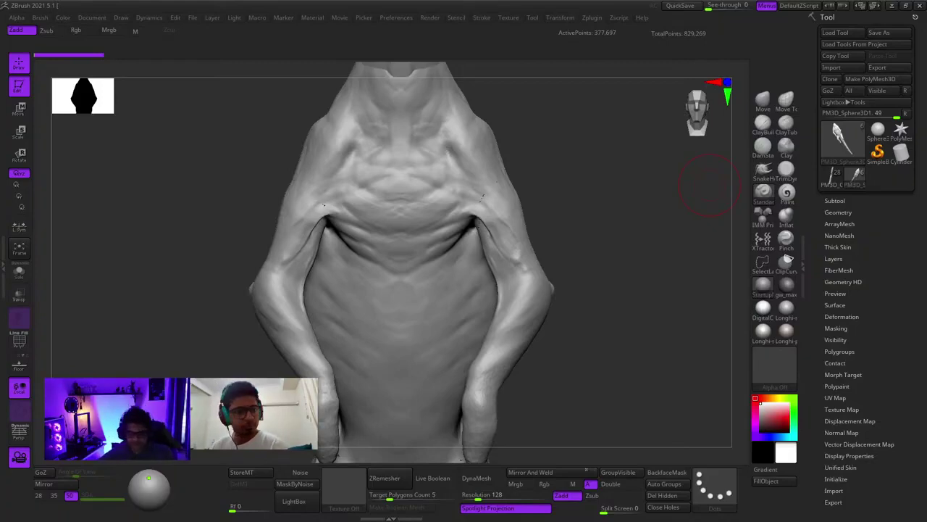
left_click_drag(605, 216, 579, 189)
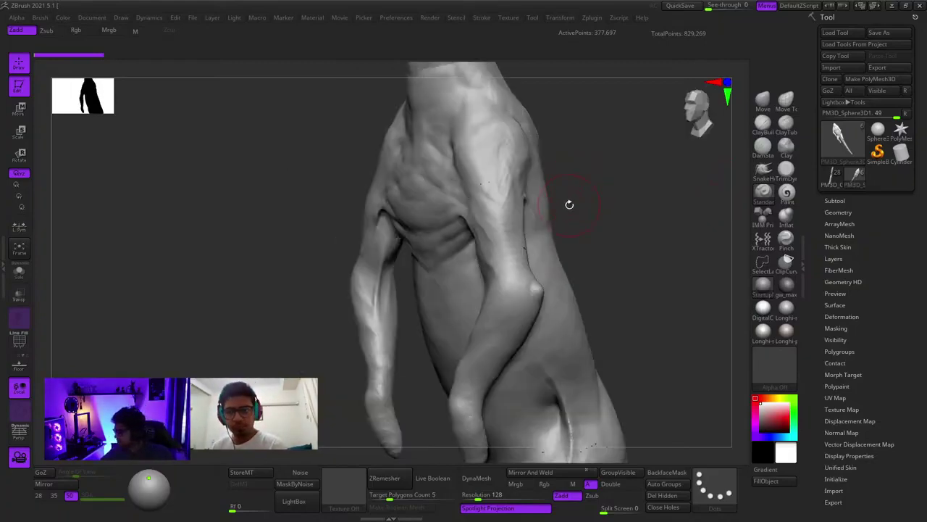
left_click_drag(569, 203, 238, 219)
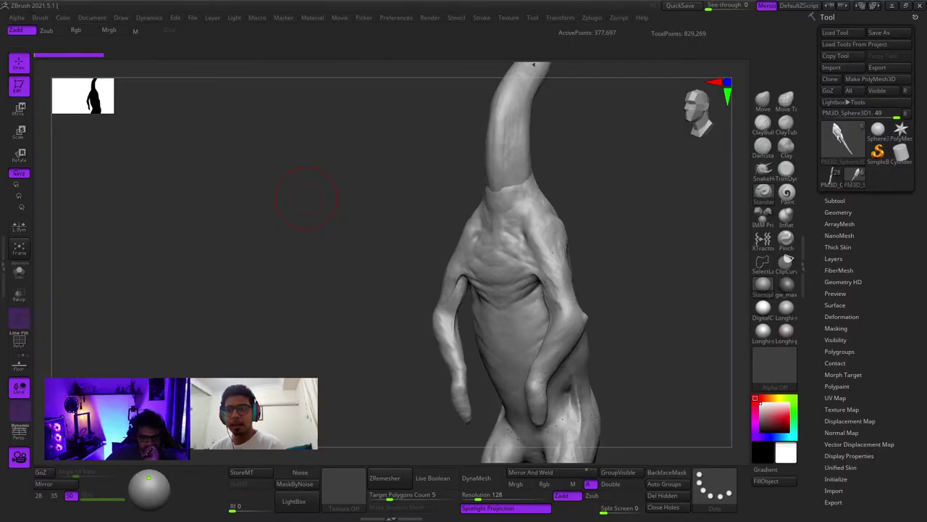
left_click_drag(382, 270, 400, 311)
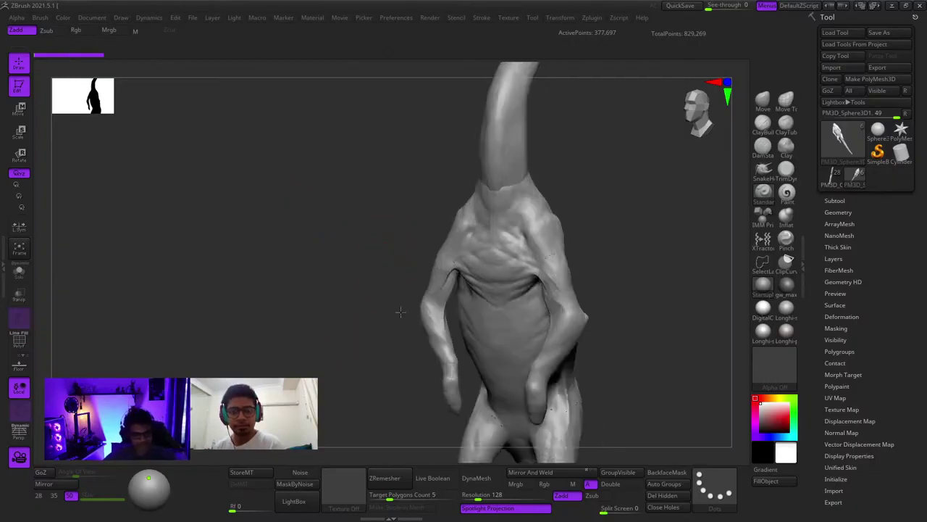
mouse_move(400, 311)
right_mouse_down()
mouse_move(445, 310)
mouse_move(489, 290)
mouse_move(544, 297)
mouse_move(478, 287)
mouse_move(527, 282)
mouse_move(503, 271)
right_mouse_up()
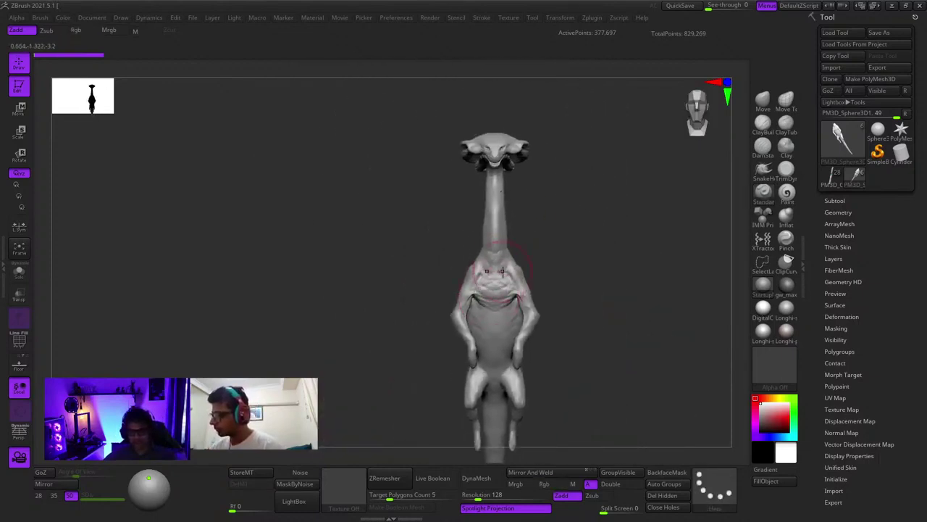
Open the subtool list and inspect the whole creature body from the back and front
key("shift+f")
key("shift+f")
left_click(836, 200)
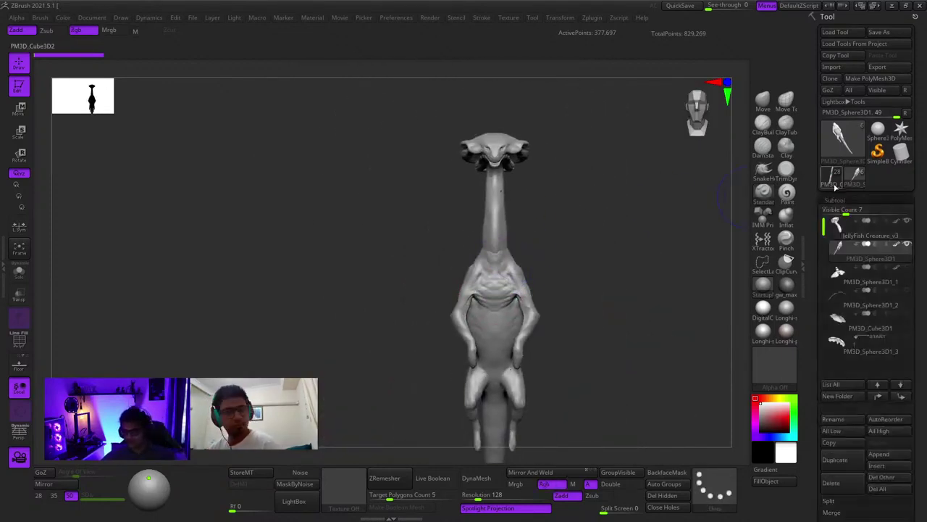
key("f")
mouse_move(655, 263)
right_mouse_down()
mouse_move(636, 276)
mouse_move(482, 195)
right_mouse_up()
key("shift+f")
key("shift+f")
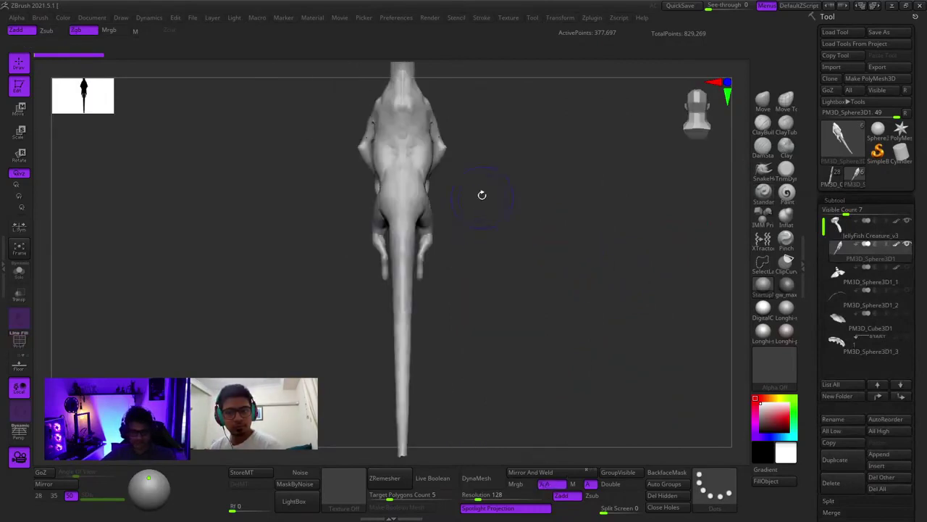
mouse_move(482, 194)
left_mouse_down()
mouse_move(505, 307)
mouse_move(543, 326)
mouse_move(519, 302)
mouse_move(514, 263)
mouse_move(553, 288)
mouse_move(492, 249)
left_mouse_up()
key("shift+f")
key("shift+f")
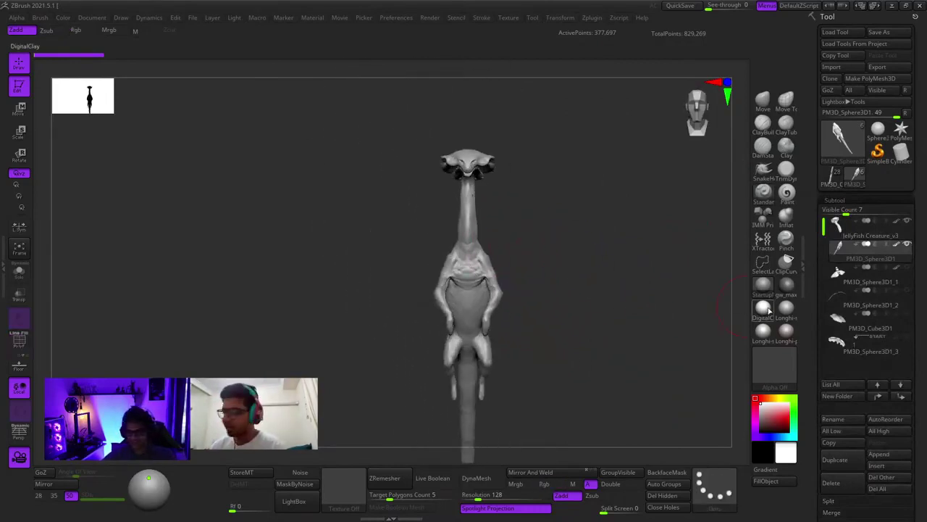
Change the creature's display material to a light bluish-grey Longhi material
left_click(763, 307)
mouse_move(729, 290)
left_mouse_down()
mouse_move(518, 257)
mouse_move(563, 263)
mouse_move(591, 236)
mouse_move(589, 268)
mouse_move(512, 262)
mouse_move(617, 277)
mouse_move(499, 264)
mouse_move(434, 278)
mouse_move(635, 281)
mouse_move(555, 228)
mouse_move(529, 265)
left_mouse_up()
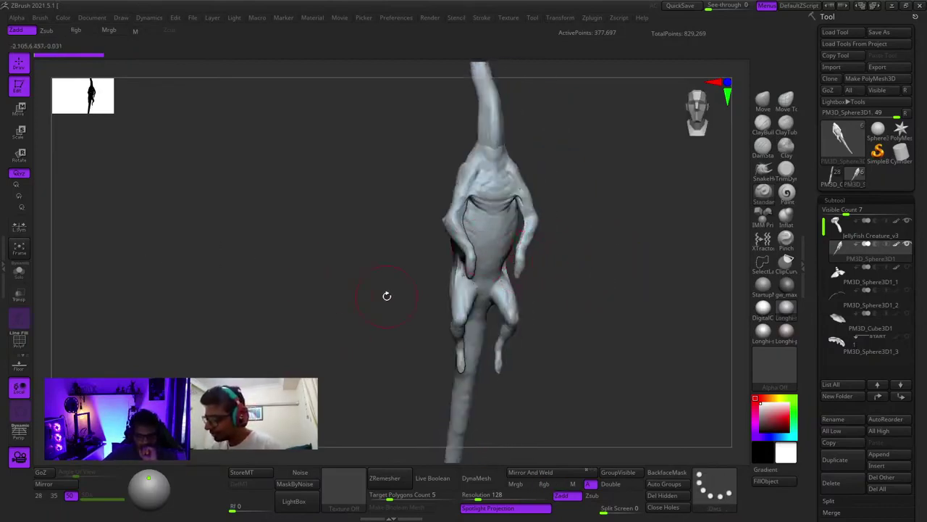
mouse_move(396, 180)
right_mouse_down()
mouse_move(358, 225)
mouse_move(395, 234)
right_mouse_up()
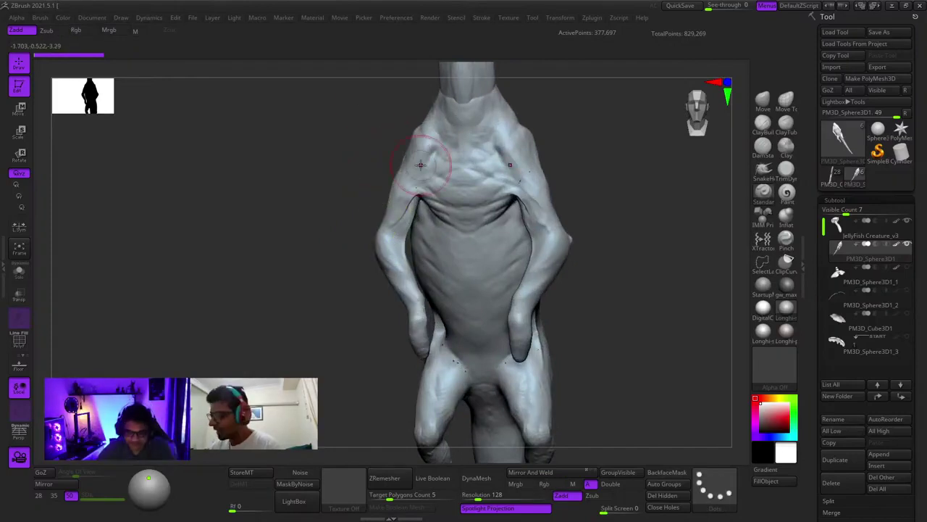
mouse_move(425, 155)
left_mouse_down()
mouse_move(451, 253)
mouse_move(472, 238)
left_mouse_up()
Carve creases along the inner side of the upper arm with the DamStandard brush
left_click(764, 167)
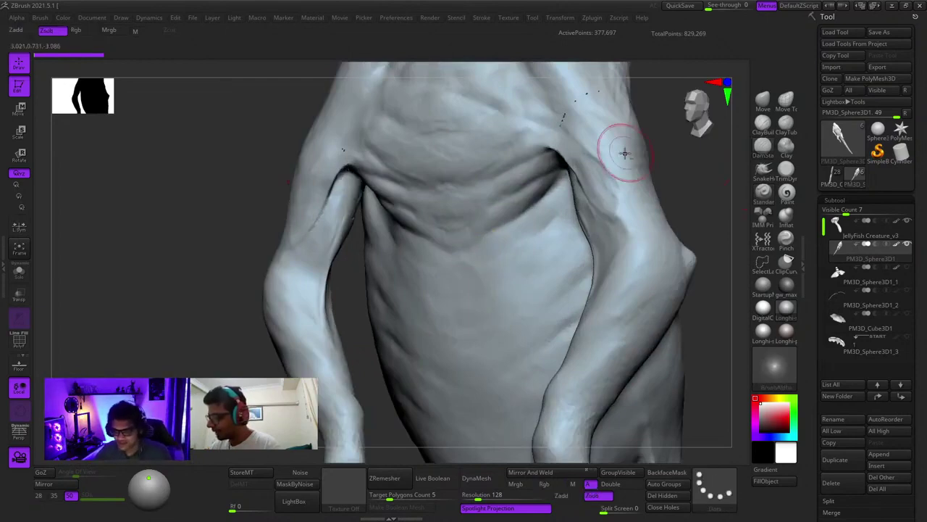
mouse_move(322, 188)
right_mouse_down("alt")
mouse_move(420, 174)
mouse_move(476, 195)
mouse_move(520, 233)
right_mouse_up("alt")
key("b")
key("d")
key("s")
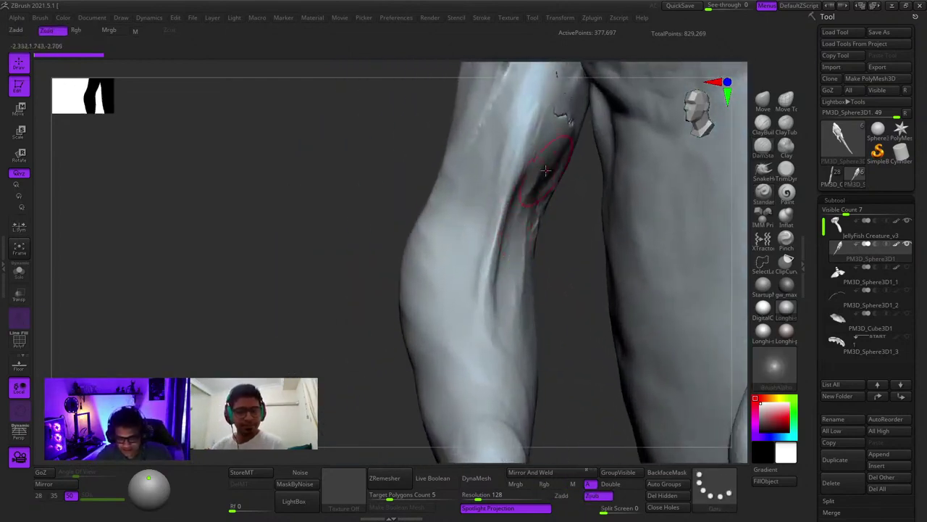
mouse_move(529, 168)
left_mouse_down()
mouse_move(481, 298)
mouse_move(525, 186)
left_mouse_up()
mouse_move(539, 153)
left_mouse_down()
mouse_move(528, 141)
mouse_move(534, 126)
left_mouse_up()
right_click_drag(530, 145, 511, 210, "alt")
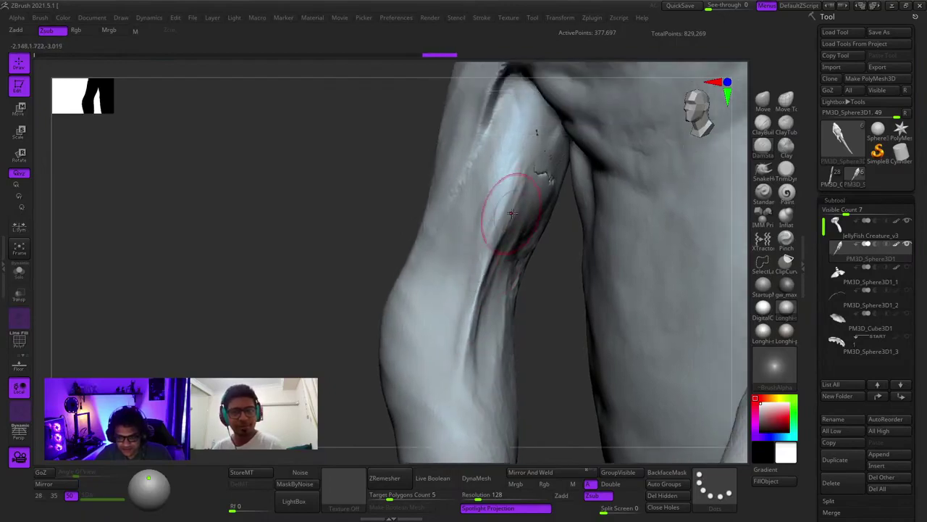
Deepen the long muscle crease running down the inner upper arm toward the elbow
mouse_move(516, 192)
left_mouse_down()
mouse_move(475, 278)
mouse_move(475, 348)
left_mouse_up()
mouse_move(472, 318)
right_mouse_down("ctrl")
mouse_move(459, 230)
mouse_move(507, 279)
right_mouse_up("ctrl")
right_click_drag(507, 279, 446, 308, "ctrl")
mouse_move(445, 308)
right_mouse_down("ctrl")
mouse_move(439, 352)
mouse_move(563, 208)
right_mouse_up("ctrl")
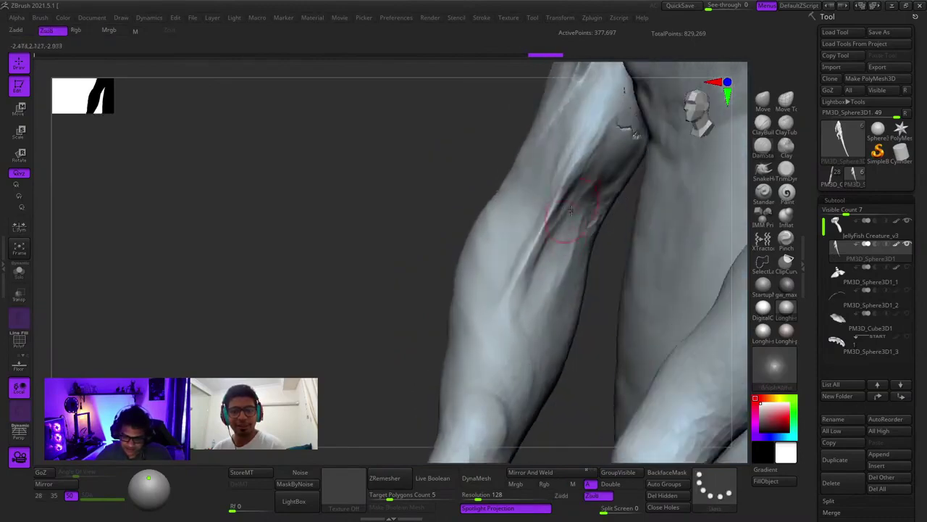
left_click_drag(563, 209, 521, 296)
left_click_drag(564, 215, 538, 272)
left_click_drag(561, 213, 537, 261)
Carve the crease on the front of the arm further past the elbow and check the torso from the front
right_click_drag(509, 253, 536, 210)
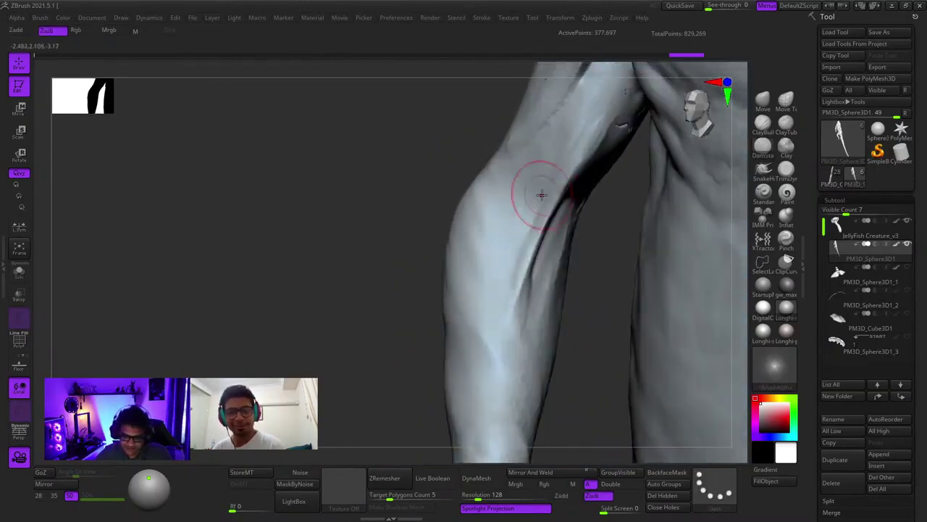
left_click_drag(542, 194, 502, 292)
right_click_drag(515, 234, 507, 191, "ctrl")
right_click_drag(507, 191, 509, 236)
left_click_drag(509, 235, 529, 291)
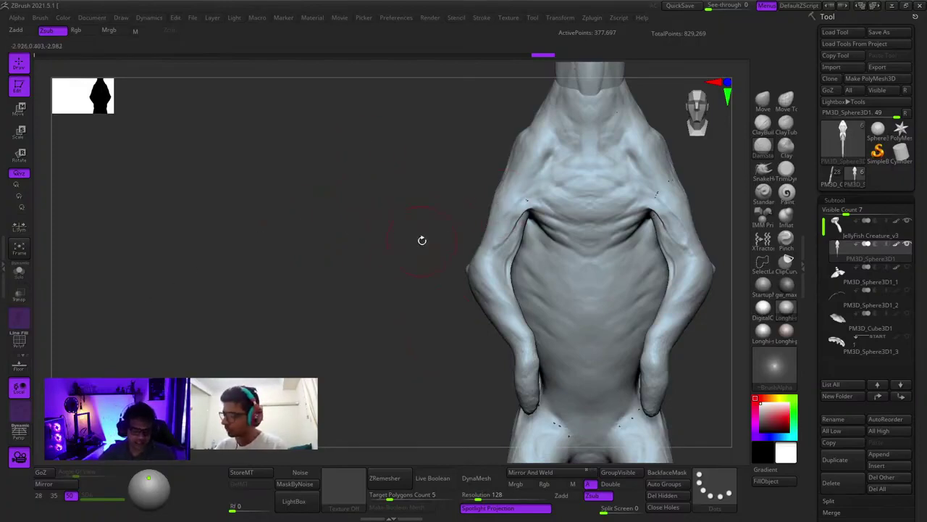
left_click_drag(425, 205, 293, 244)
left_click_drag(362, 263, 394, 217)
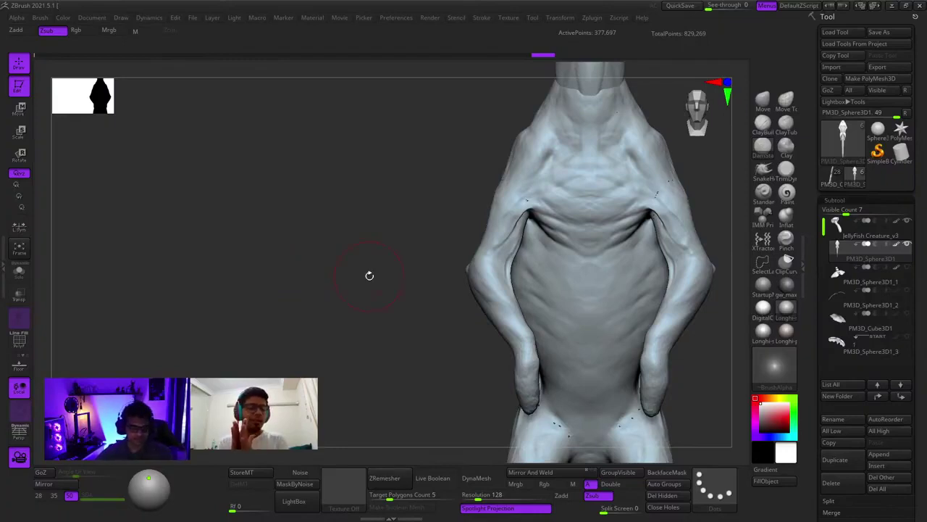
Carve the armpit crease with DamStandard and extend it inward onto the chest
right_click_drag(452, 326, 493, 319)
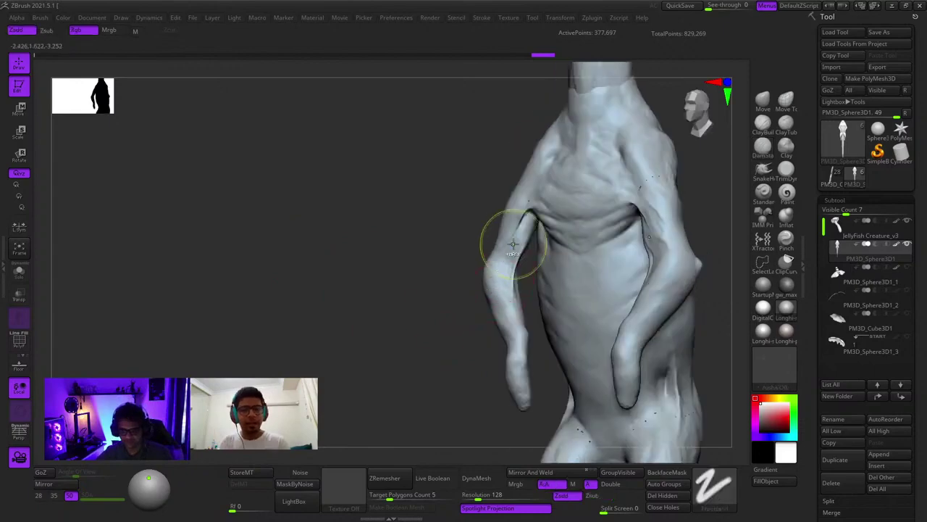
mouse_move(514, 245)
right_mouse_down("ctrl")
mouse_move(529, 290)
mouse_move(563, 217)
right_mouse_up("ctrl")
right_click_drag(508, 200, 518, 144)
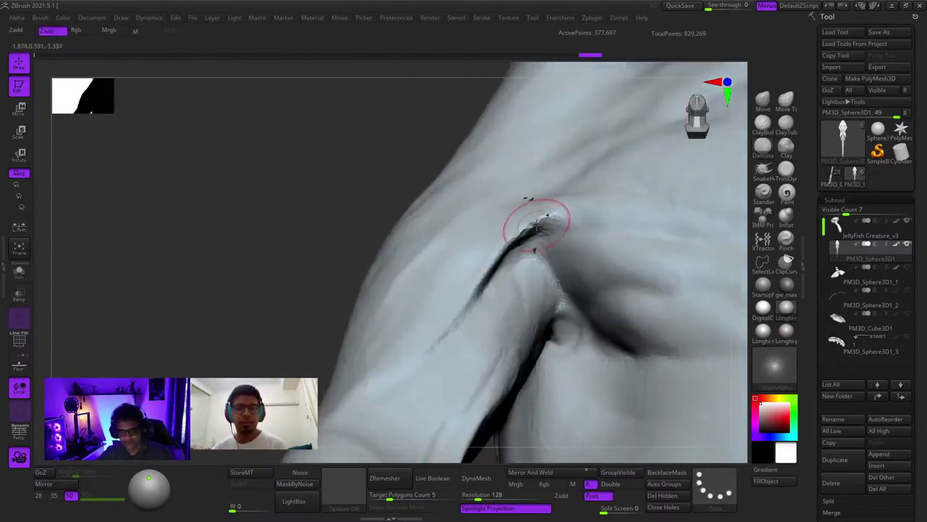
left_click_drag(538, 221, 614, 191)
left_click_drag(568, 221, 609, 209)
right_click_drag(609, 209, 558, 155, "ctrl")
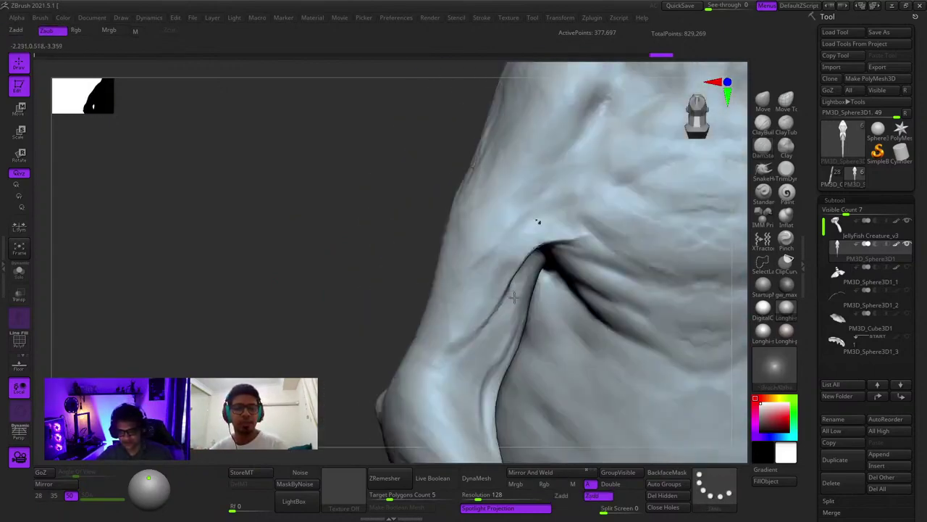
mouse_move(518, 192)
right_mouse_down()
mouse_move(507, 251)
mouse_move(528, 232)
right_mouse_up()
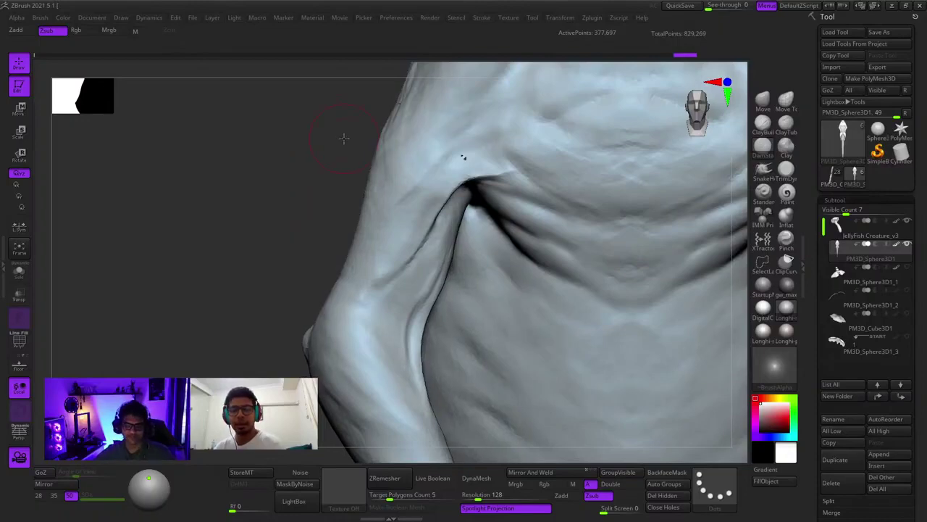
Deepen the armpit fold on the opposite side and carry it down onto the upper arm
mouse_move(441, 271)
right_mouse_down()
mouse_move(483, 236)
mouse_move(486, 292)
mouse_move(507, 319)
right_mouse_up()
mouse_move(507, 318)
right_mouse_down("shift")
mouse_move(575, 347)
mouse_move(577, 256)
mouse_move(532, 267)
right_mouse_up("shift")
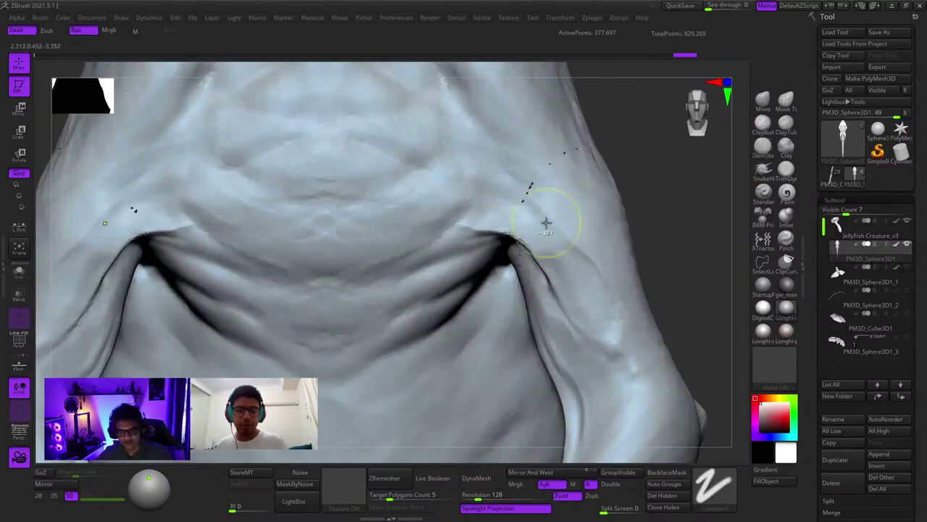
right_click_drag(546, 222, 493, 314, "ctrl")
right_click(492, 314)
right_click_drag(526, 244, 486, 222)
left_click_drag(481, 236, 543, 328)
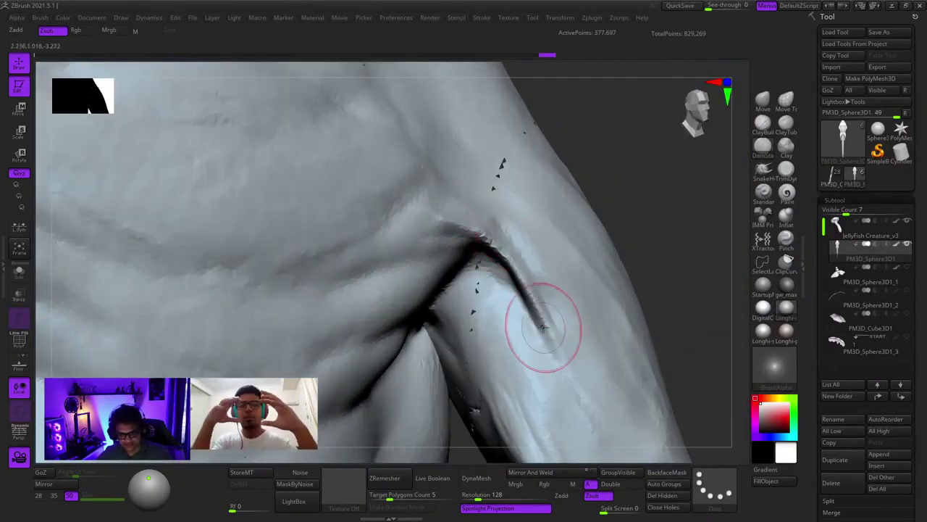
right_click_drag(543, 327, 457, 321)
right_click(457, 321)
right_click_drag(526, 244, 486, 211)
left_click_drag(486, 217, 548, 334)
Carve additional skin folds on the front of the upper arm beside the armpit crease
mouse_move(502, 237)
right_mouse_down("shift")
mouse_move(523, 224)
mouse_move(530, 253)
right_mouse_up("shift")
left_click_drag(523, 229, 542, 323)
right_click_drag(521, 232, 528, 253)
left_click_drag(528, 253, 570, 341)
mouse_move(567, 323)
right_mouse_down()
mouse_move(539, 315)
mouse_move(552, 276)
mouse_move(604, 321)
mouse_move(595, 304)
right_mouse_up()
left_click_drag(569, 253, 600, 273)
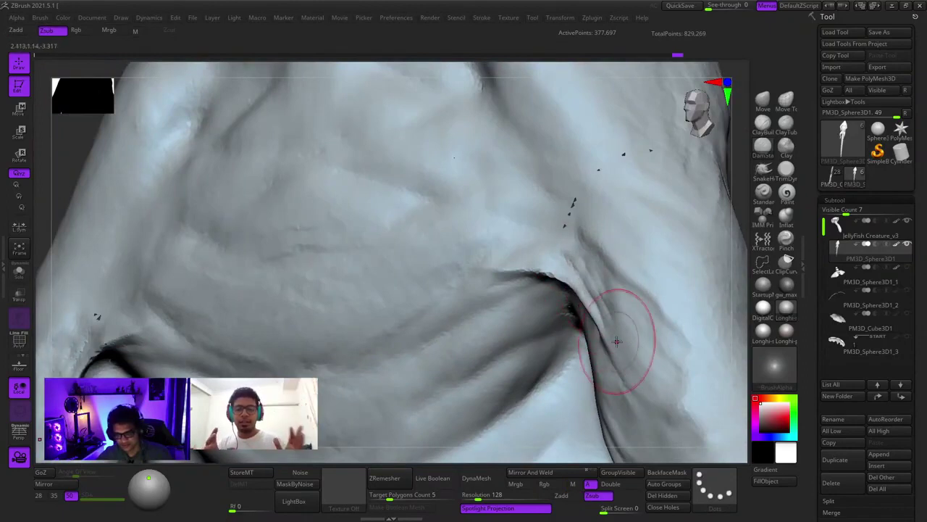
mouse_move(636, 330)
right_mouse_down("ctrl")
mouse_move(548, 203)
mouse_move(613, 278)
mouse_move(505, 254)
mouse_move(598, 294)
right_mouse_up("ctrl")
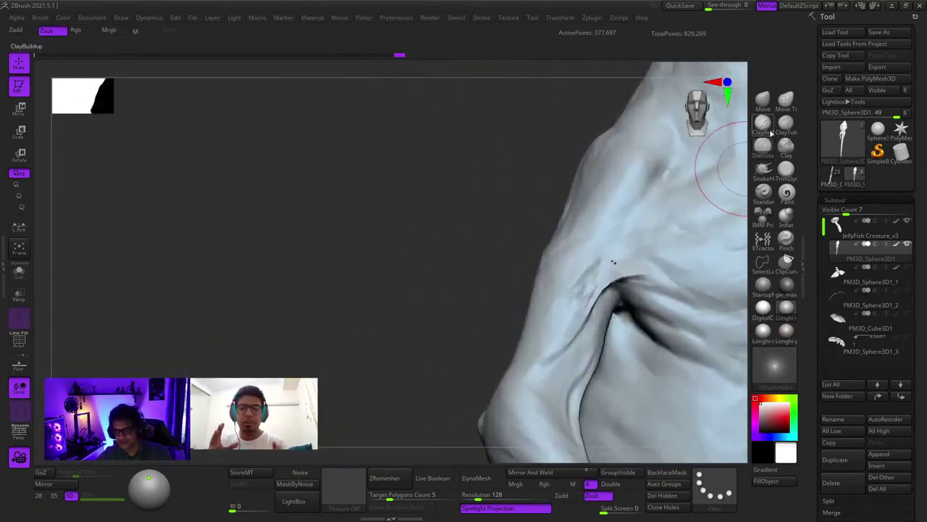
Switch to the ClayBuildup brush and give it a round alpha with soft edges
left_click(763, 125)
right_click_drag(567, 246, 513, 186, "alt")
left_click(772, 355)
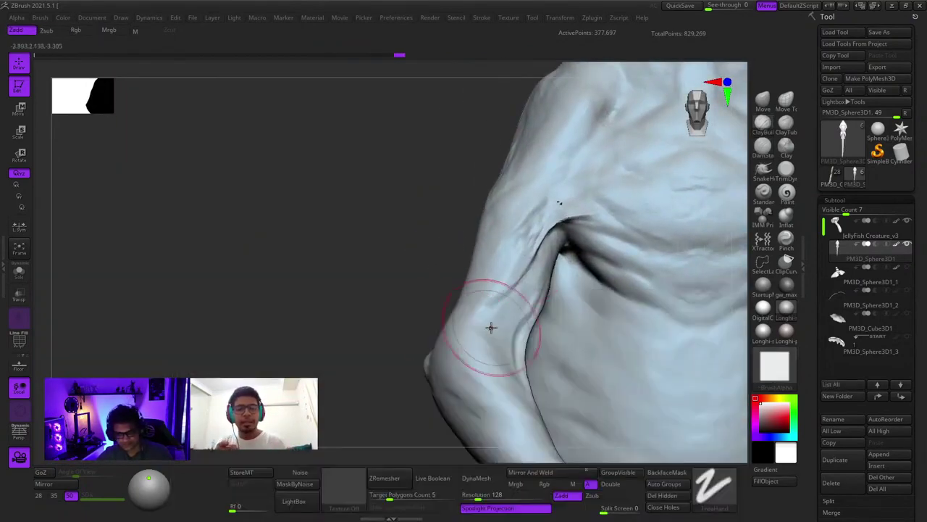
left_click(775, 368)
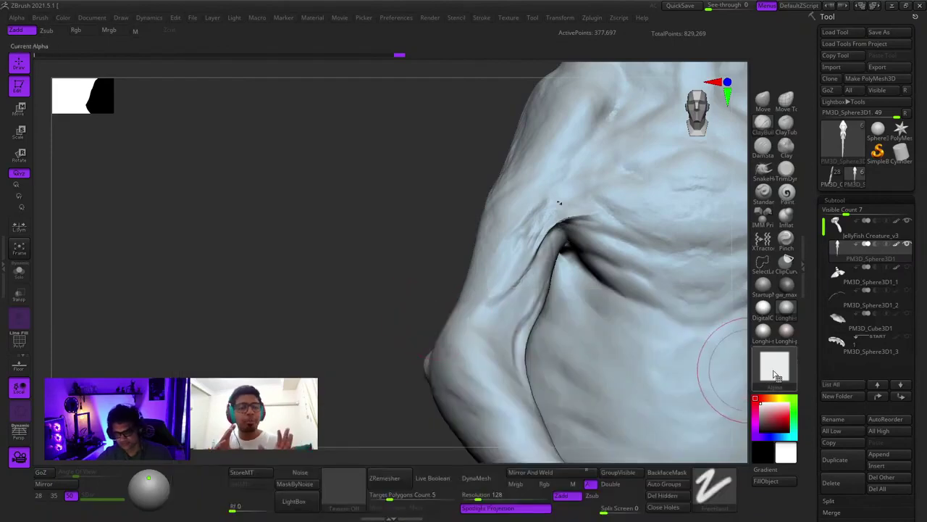
left_click(772, 365)
left_click(485, 349)
mouse_move(486, 349)
right_mouse_down("ctrl")
mouse_move(534, 227)
mouse_move(512, 240)
right_mouse_up("ctrl")
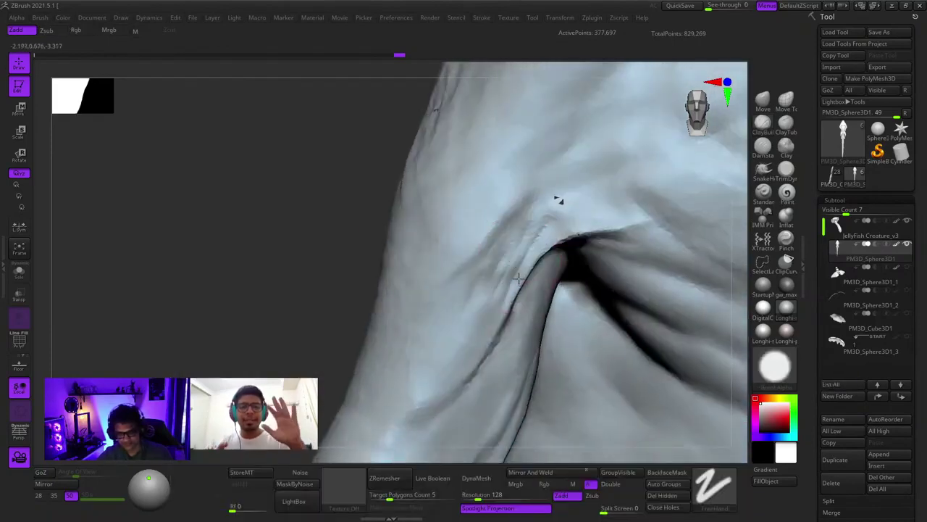
Build up clay around the skin folds between the shoulder and the armpit crease
left_click_drag(504, 257, 521, 220)
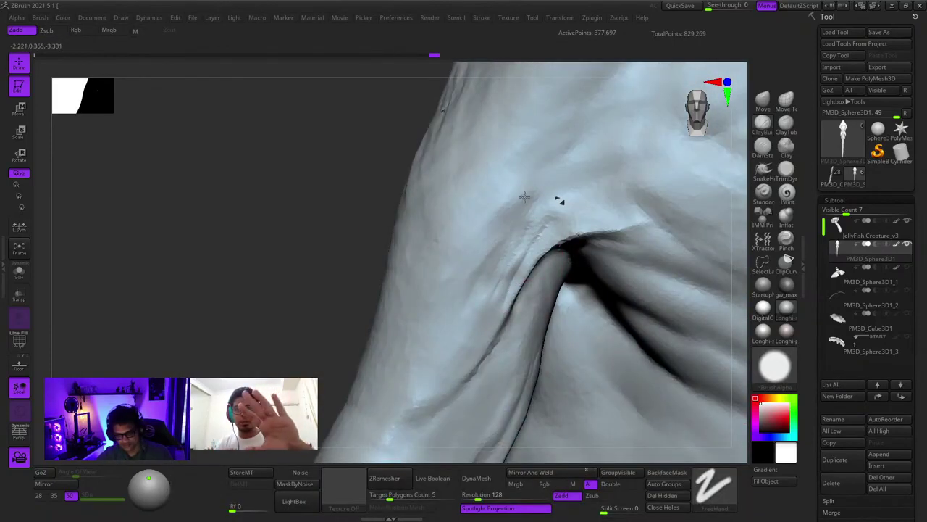
mouse_move(474, 239)
left_mouse_down()
mouse_move(519, 221)
mouse_move(524, 243)
mouse_move(472, 319)
left_mouse_up()
mouse_move(471, 319)
right_mouse_down()
mouse_move(492, 309)
mouse_move(464, 348)
mouse_move(462, 315)
right_mouse_up()
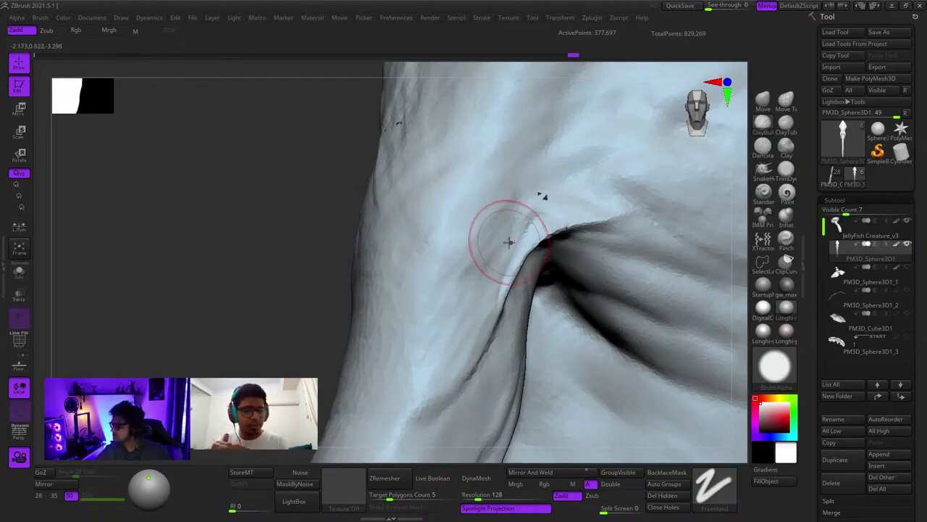
right_click_drag(494, 234, 493, 255)
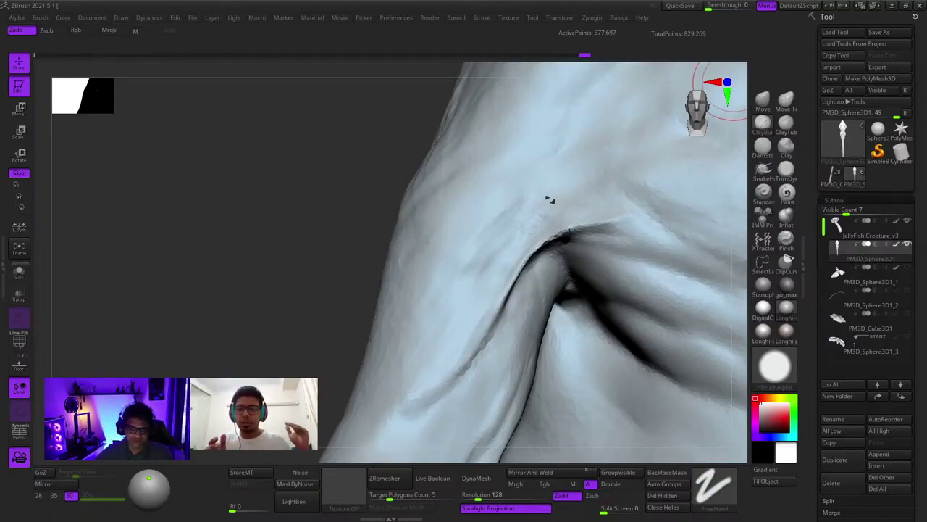
mouse_move(513, 254)
right_mouse_down()
mouse_move(552, 274)
mouse_move(517, 252)
mouse_move(486, 273)
right_mouse_up()
mouse_move(460, 254)
left_mouse_down()
mouse_move(512, 242)
mouse_move(486, 257)
mouse_move(486, 248)
left_mouse_up()
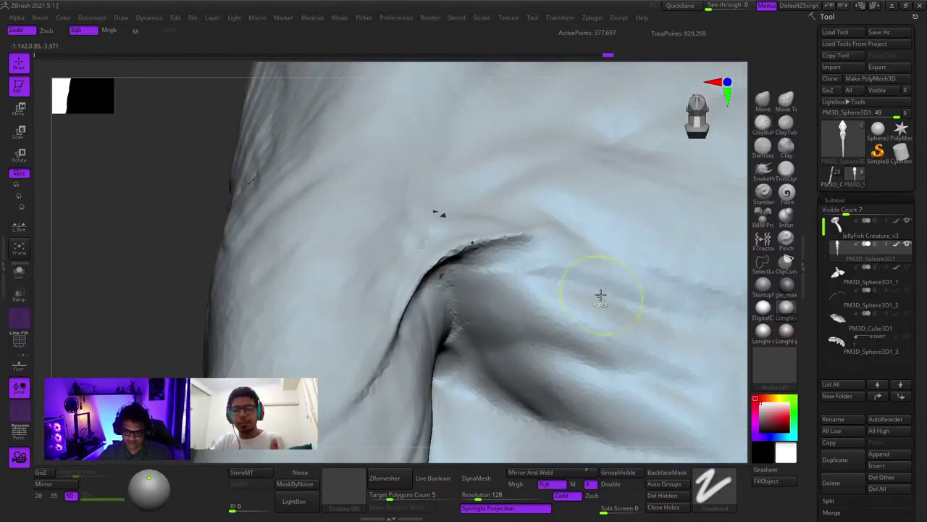
Build up the chest skin folds that run inward from the opposite armpit with ClayBuildup
mouse_move(601, 294)
right_mouse_down("ctrl")
mouse_move(486, 297)
mouse_move(555, 270)
mouse_move(539, 230)
right_mouse_up("ctrl")
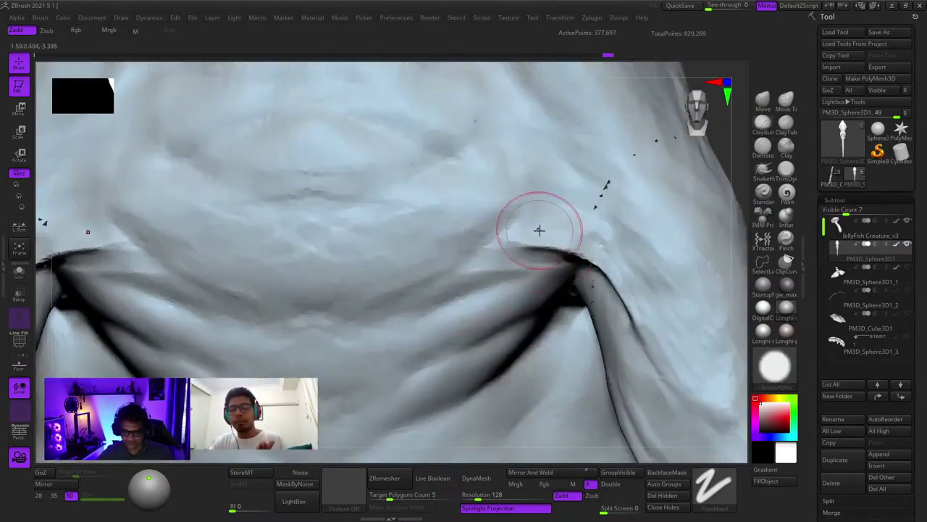
left_click_drag(513, 235, 440, 282)
mouse_move(506, 247)
right_mouse_down()
mouse_move(520, 239)
mouse_move(522, 248)
right_mouse_up()
key("space")
left_click(521, 250)
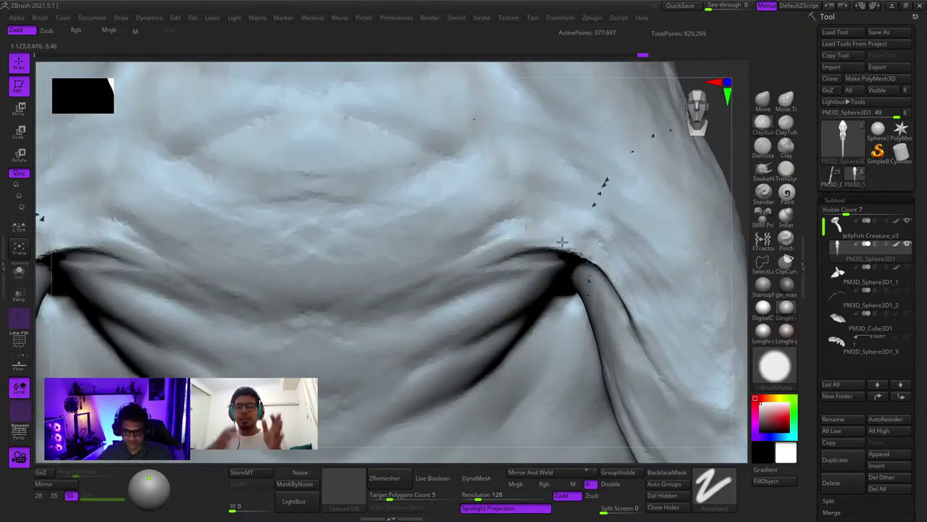
Smooth and build up the folds where the chest runs into the armpit crease
key("space")
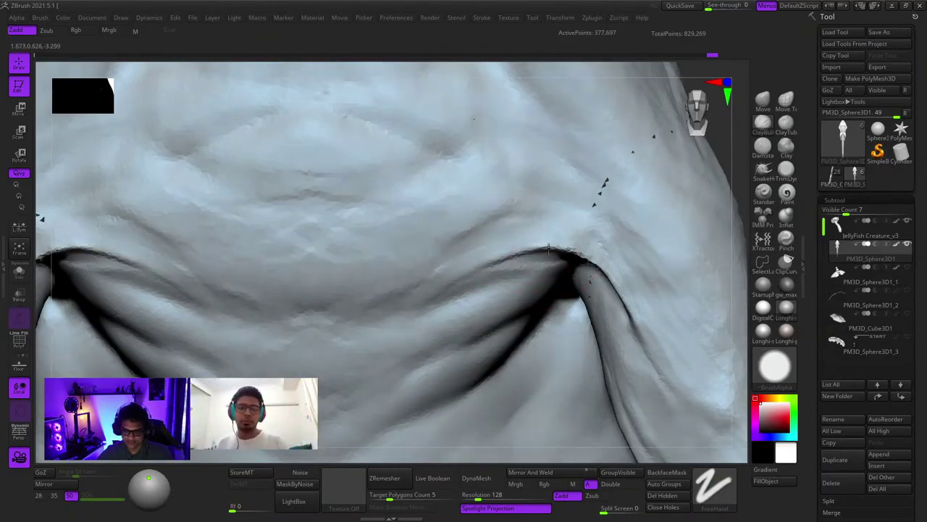
right_click_drag(569, 222, 452, 325)
right_click_drag(551, 247, 503, 247)
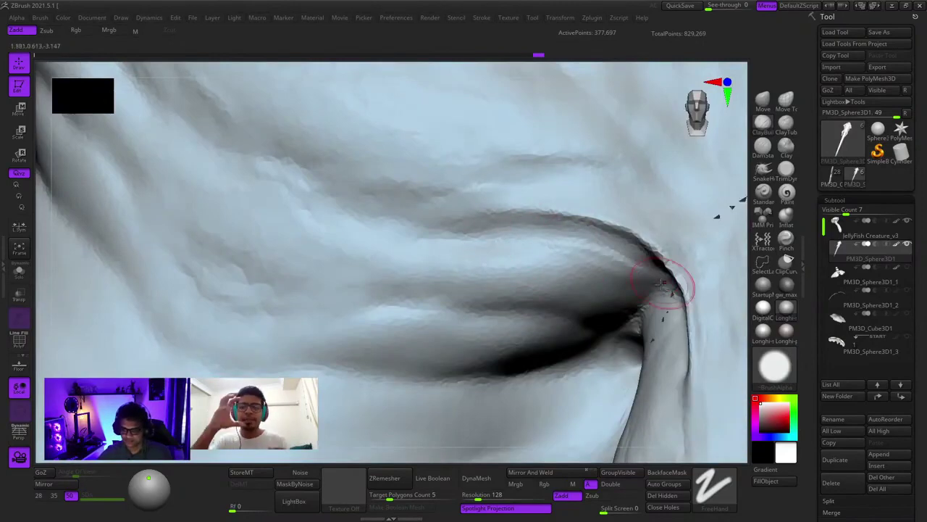
right_click_drag(652, 281, 531, 244, "ctrl")
right_click_drag(530, 245, 540, 244, "shift")
mouse_move(519, 295)
right_mouse_down("ctrl")
mouse_move(542, 331)
mouse_move(490, 312)
mouse_move(496, 259)
right_mouse_up("ctrl")
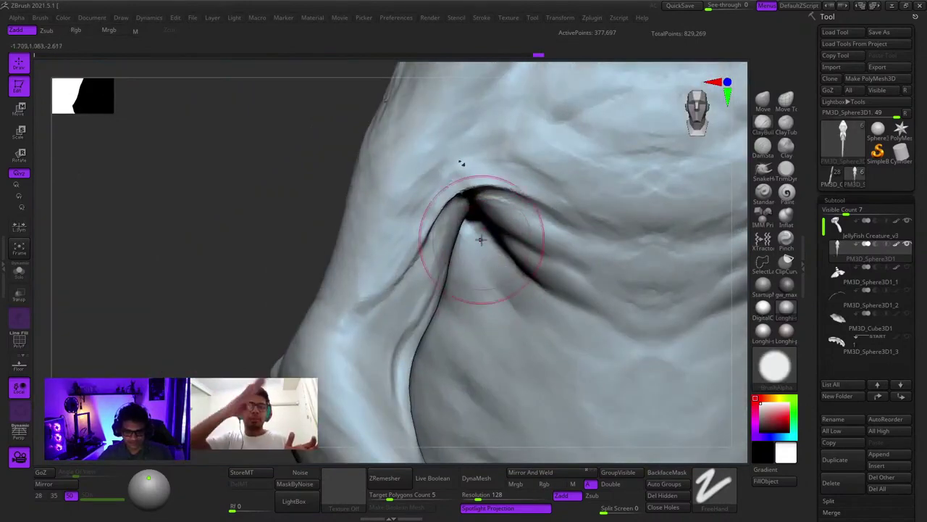
Build up the flesh inside the armpit hollow on both sides, between the arm and the ribcage
right_click_drag(562, 331, 503, 266)
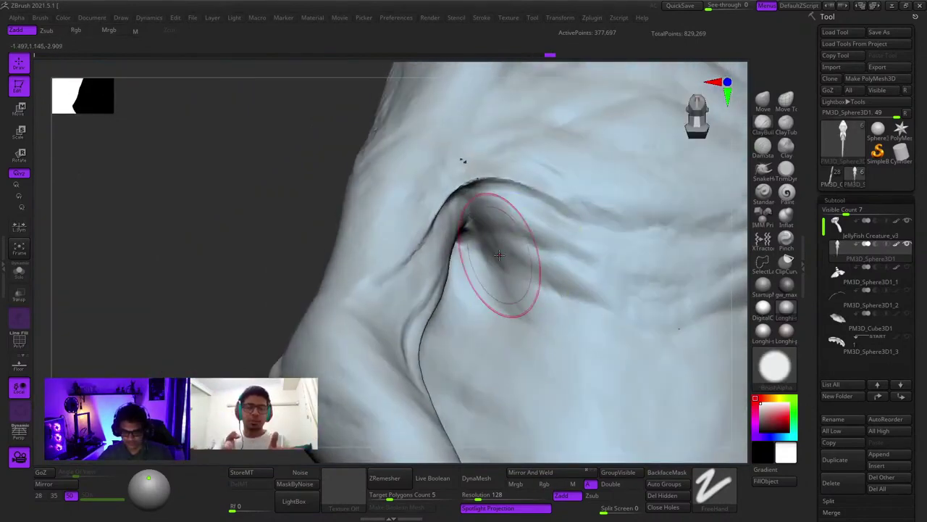
left_click_drag(499, 255, 523, 291)
mouse_move(557, 340)
right_mouse_down("ctrl")
mouse_move(532, 283)
mouse_move(546, 229)
mouse_move(616, 271)
mouse_move(620, 257)
right_mouse_up("ctrl")
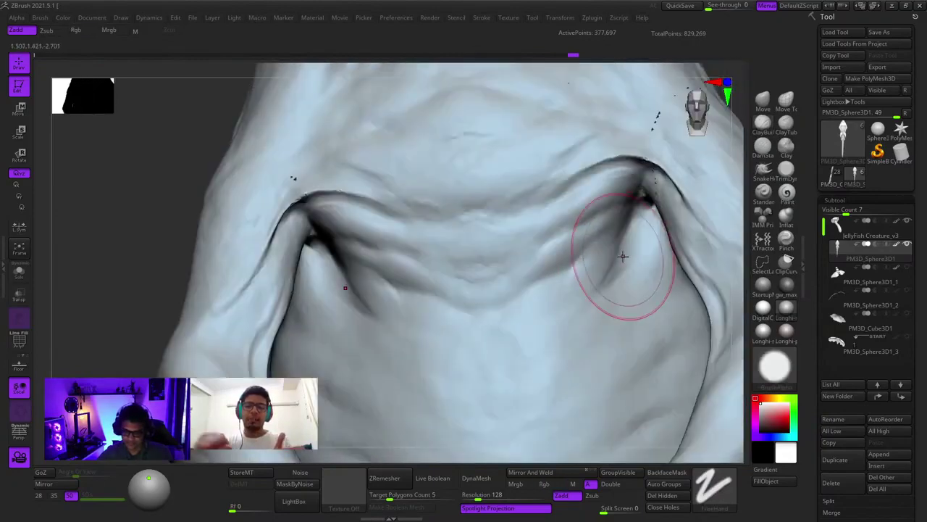
mouse_move(635, 224)
left_mouse_down()
mouse_move(642, 191)
mouse_move(636, 210)
mouse_move(621, 209)
mouse_move(617, 246)
left_mouse_up()
right_click(633, 206)
Refine and smooth the folds that fan down from the armpit onto the upper ribcage
mouse_move(519, 359)
right_mouse_down("ctrl")
mouse_move(505, 277)
mouse_move(475, 323)
mouse_move(510, 348)
mouse_move(550, 311)
mouse_move(502, 308)
mouse_move(493, 176)
mouse_move(499, 254)
mouse_move(541, 239)
right_mouse_up("ctrl")
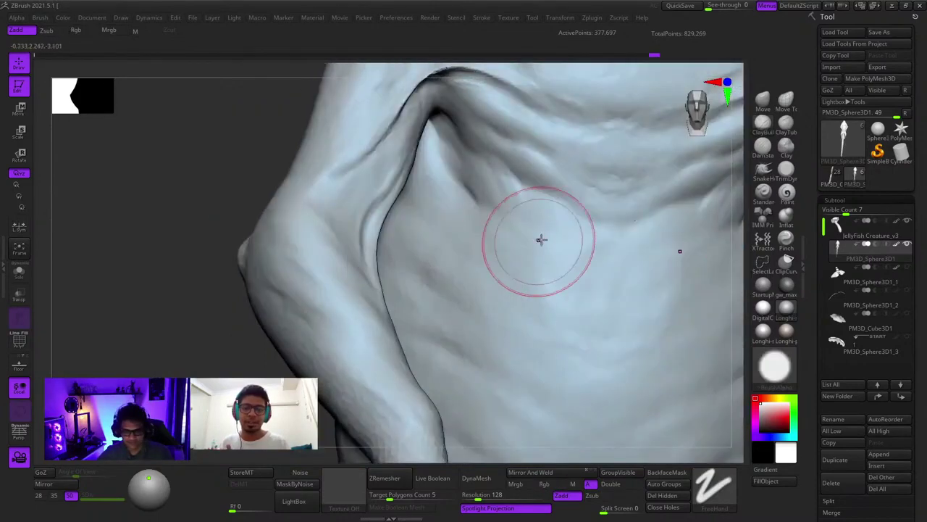
right_click_drag(600, 207, 547, 296)
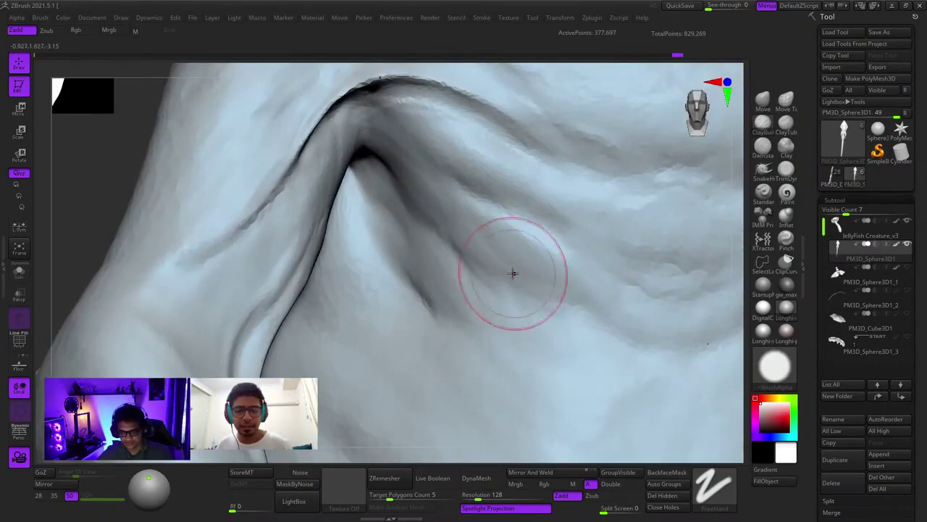
right_click_drag(481, 237, 474, 261)
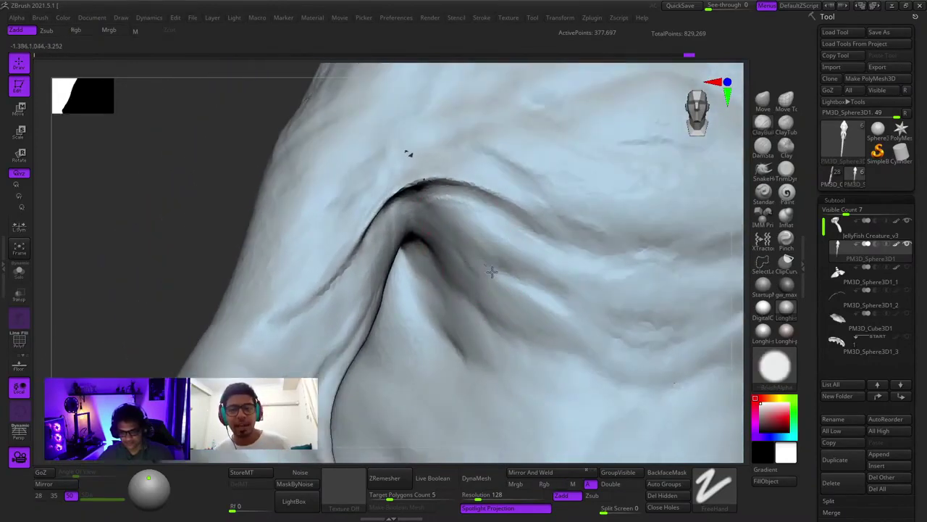
key("space")
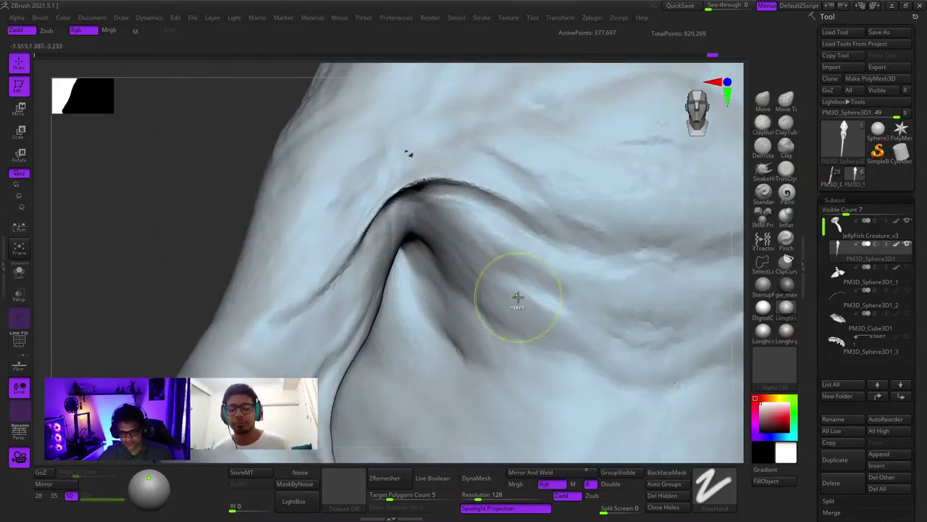
Build up the skin folds that span the chest between the two armpits
key("f")
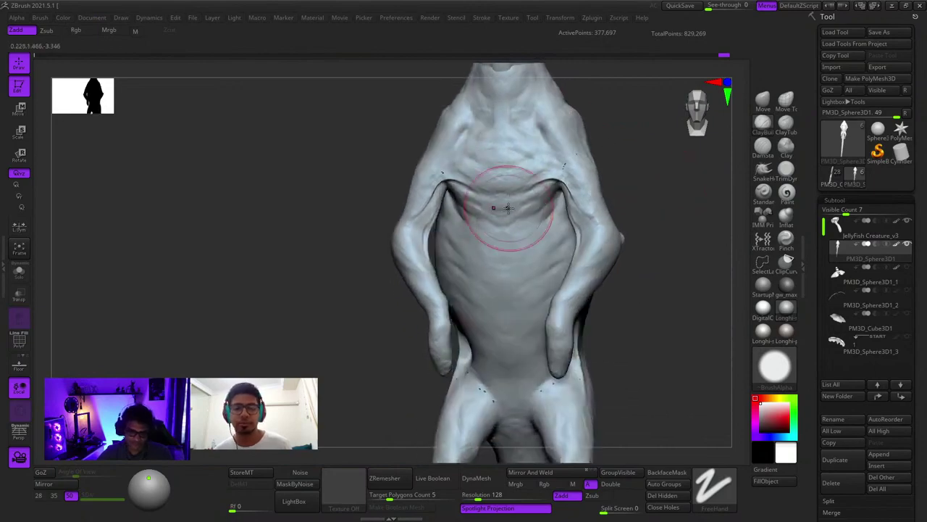
right_click_drag(499, 207, 568, 219, "ctrl")
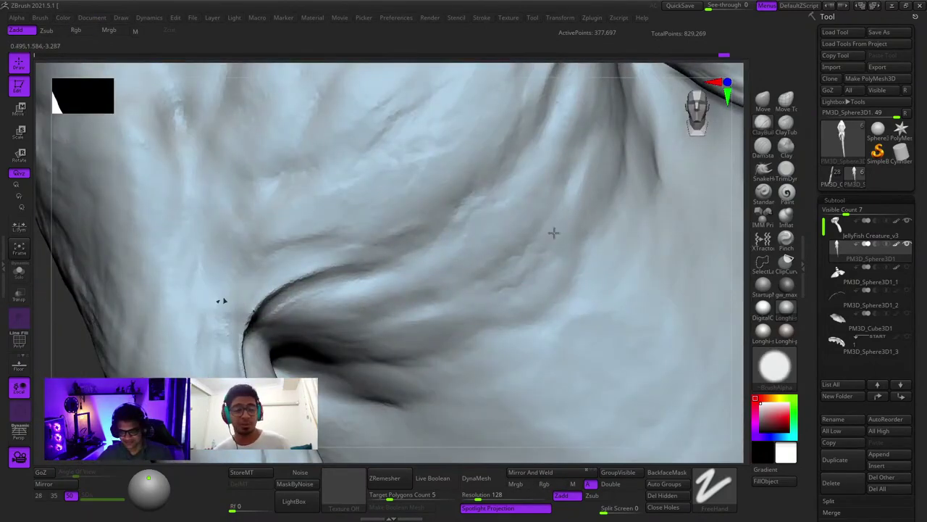
right_click_drag(526, 228, 549, 265)
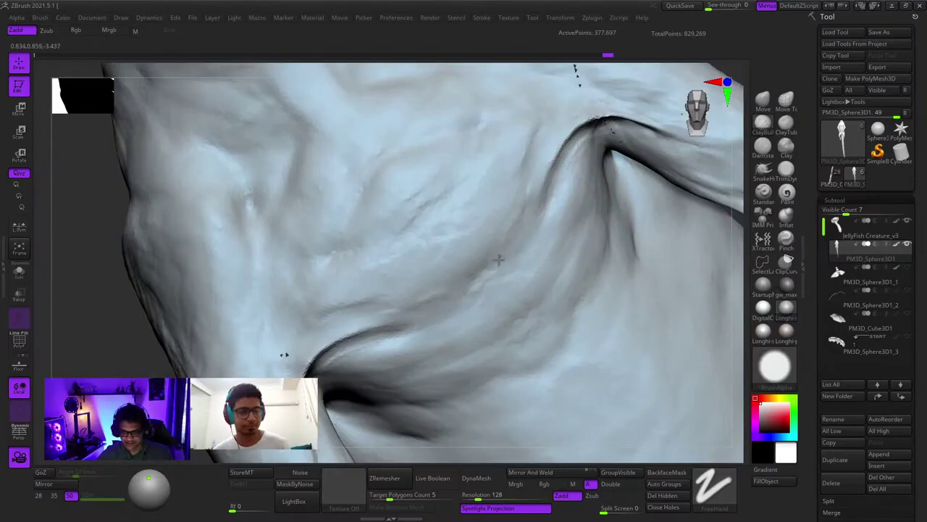
right_click_drag(499, 259, 568, 284, "ctrl")
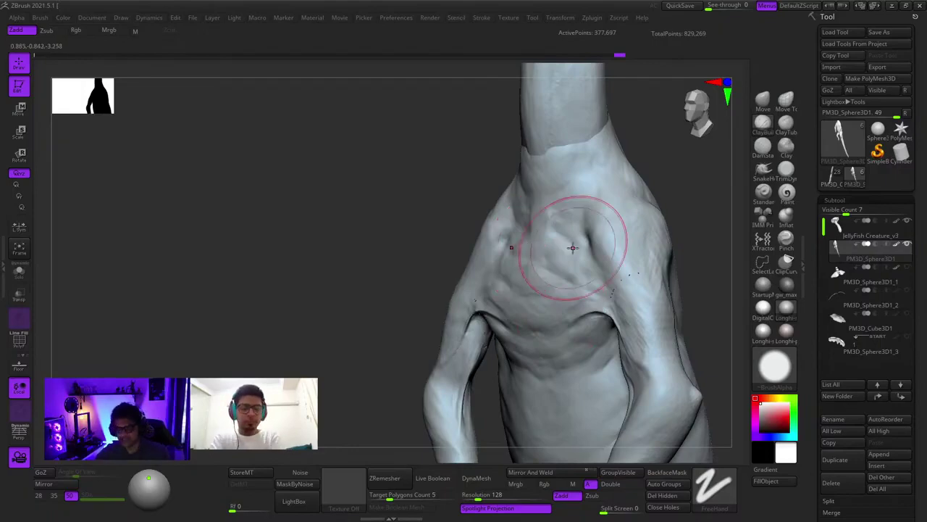
Build up and soften the crease between the chest and the front of the shoulder
mouse_move(590, 238)
right_mouse_down()
mouse_move(647, 241)
mouse_move(632, 299)
mouse_move(571, 273)
right_mouse_up()
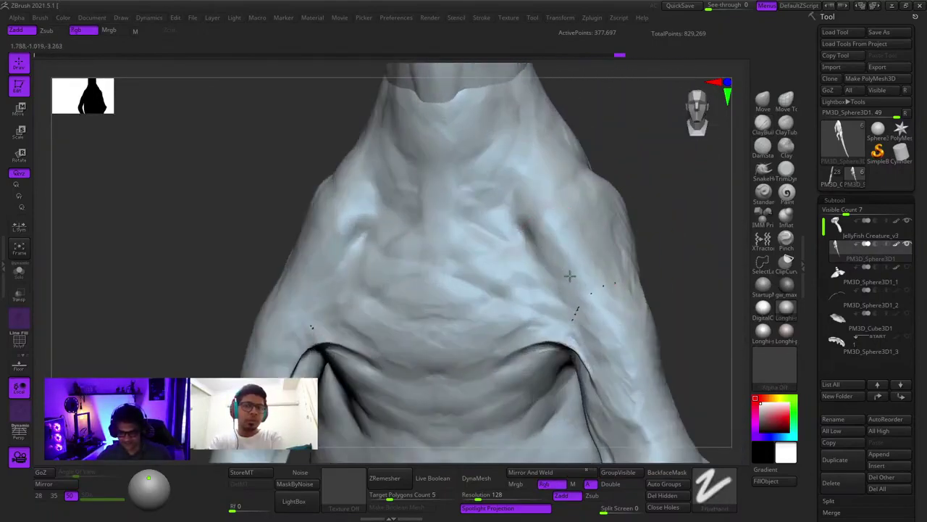
right_click_drag(486, 279, 480, 301, "ctrl")
key("space")
left_click_drag(539, 235, 551, 235)
mouse_move(570, 216)
right_mouse_down("alt")
mouse_move(610, 258)
mouse_move(605, 234)
right_mouse_up("alt")
key("space")
mouse_move(577, 237)
left_mouse_down()
mouse_move(562, 242)
mouse_move(646, 343)
left_mouse_up()
key("space")
mouse_move(580, 266)
right_mouse_down("alt")
mouse_move(581, 234)
mouse_move(565, 221)
right_mouse_up("alt")
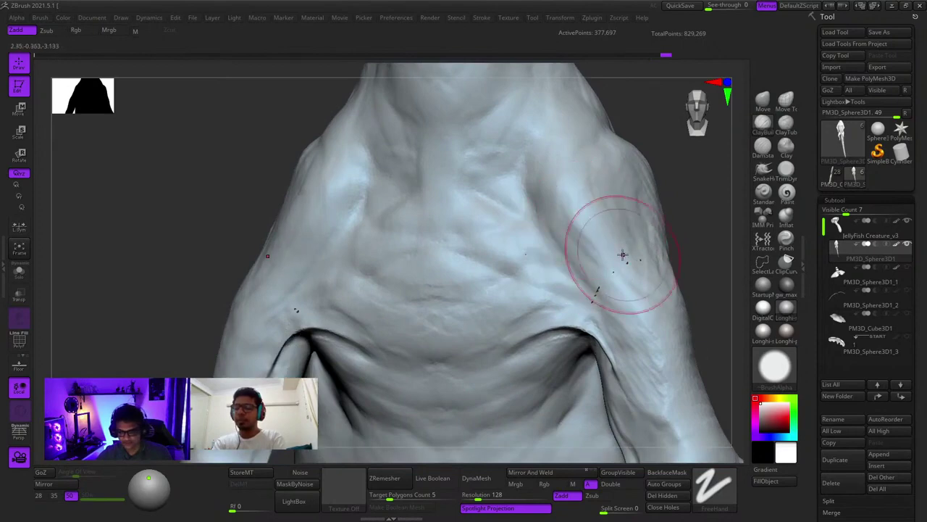
Build up the muscle strands on the front of the shoulder down toward the upper arm
right_click_drag(620, 262, 605, 155)
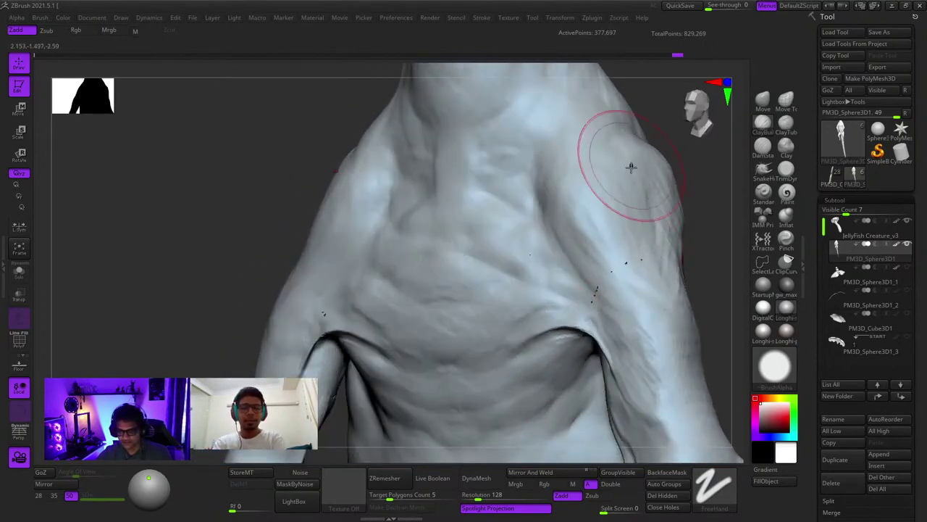
right_click_drag(611, 307, 595, 240)
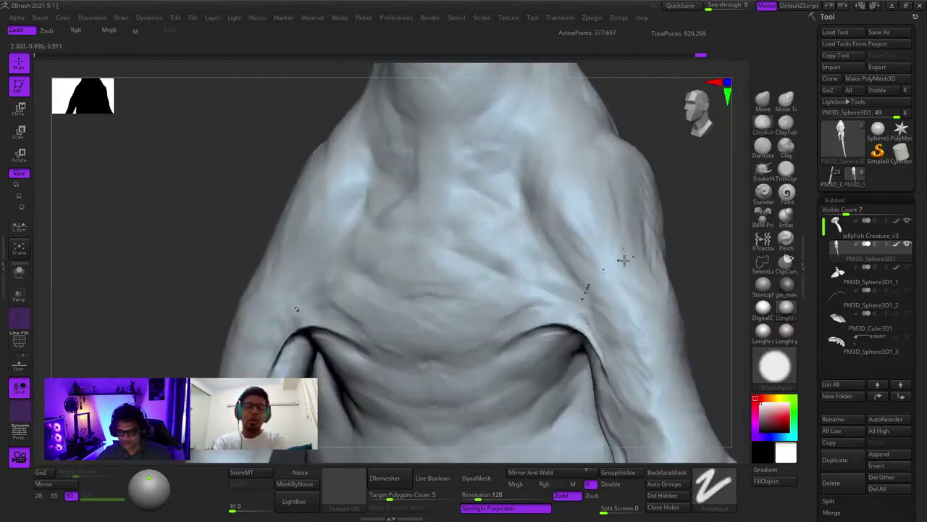
right_click_drag(627, 283, 593, 262)
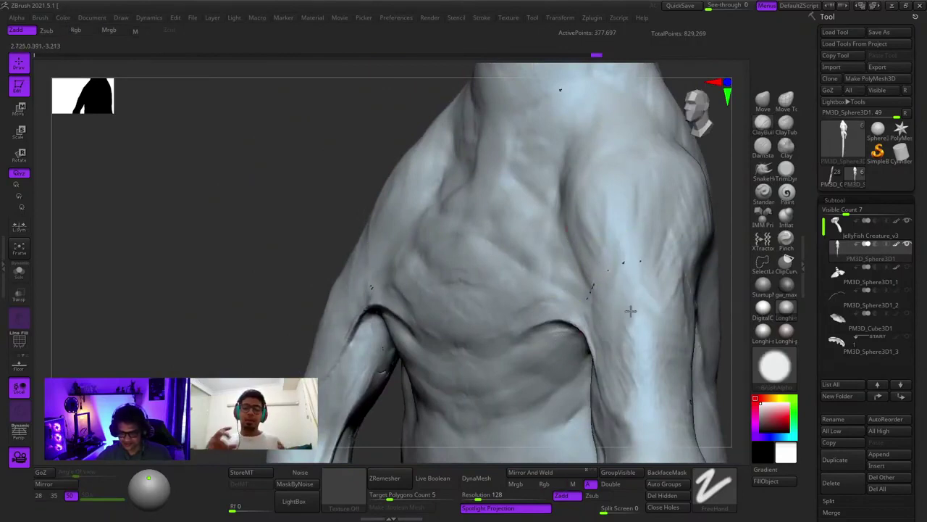
Shape the shoulder muscle from the back and side with ClayBuildup and smooth its transition into the upper arm
right_click_drag(638, 416, 573, 265, "ctrl")
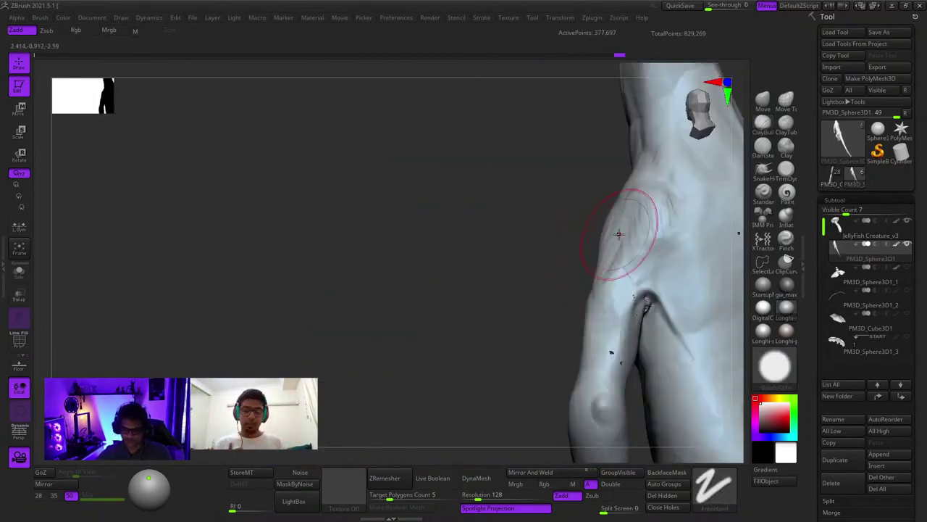
right_click_drag(617, 234, 598, 256)
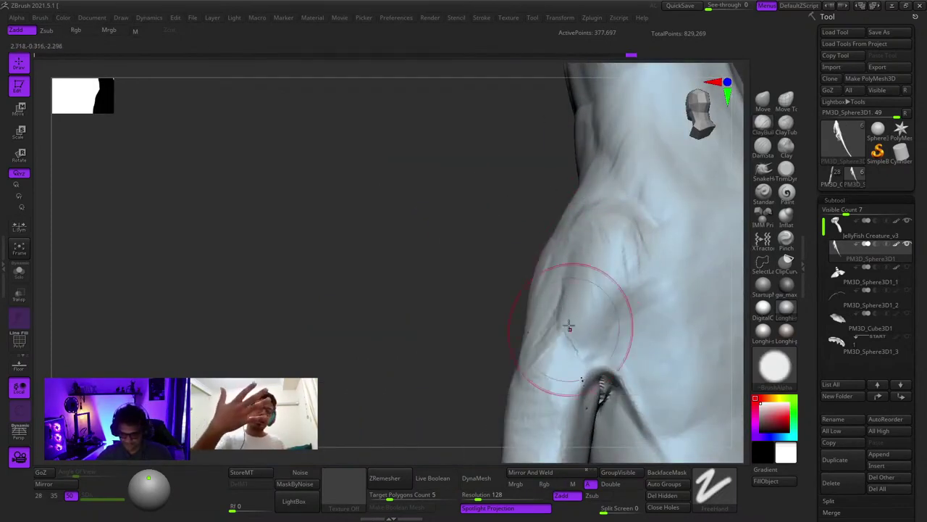
right_click_drag(570, 328, 604, 244)
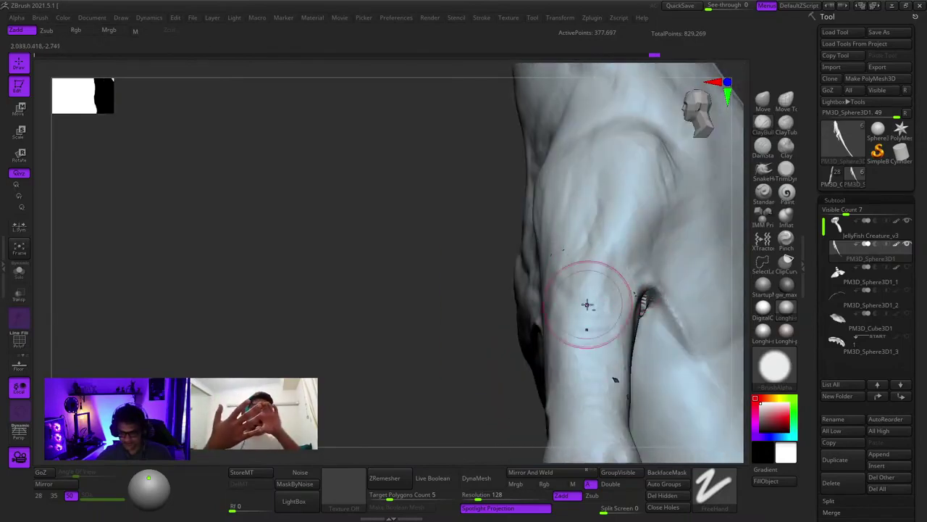
mouse_move(520, 369)
right_mouse_down()
mouse_move(571, 272)
mouse_move(538, 215)
right_mouse_up()
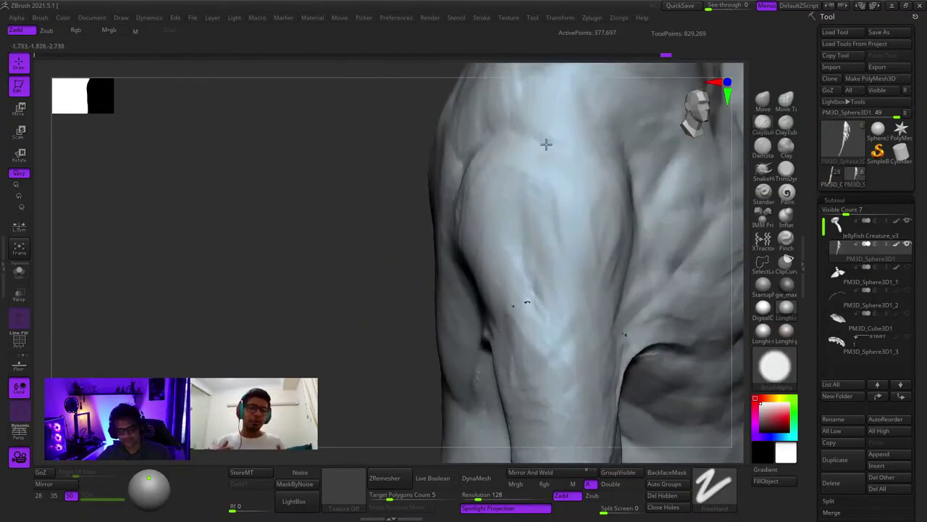
mouse_move(521, 174)
left_mouse_down("shift")
mouse_move(536, 149)
mouse_move(553, 207)
mouse_move(549, 272)
left_mouse_up("shift")
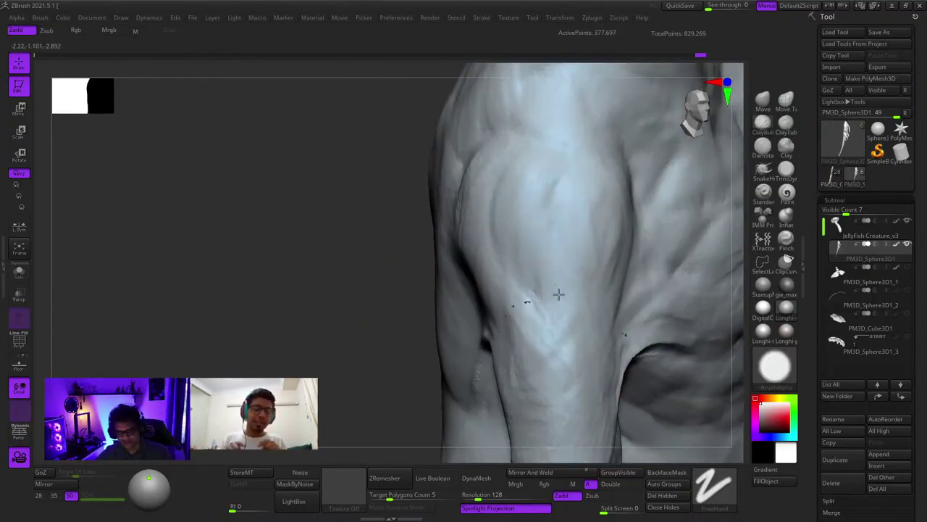
right_click_drag(507, 290, 522, 276, "shift")
Build up the chest folds just above the armpit crease and below the shoulder crease
right_click_drag(633, 265, 577, 276, "ctrl")
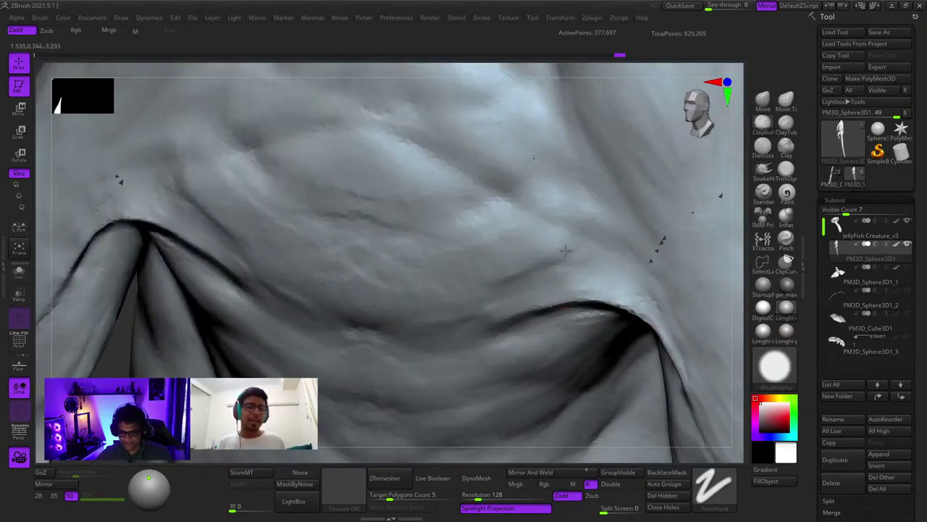
right_click_drag(652, 304, 622, 290)
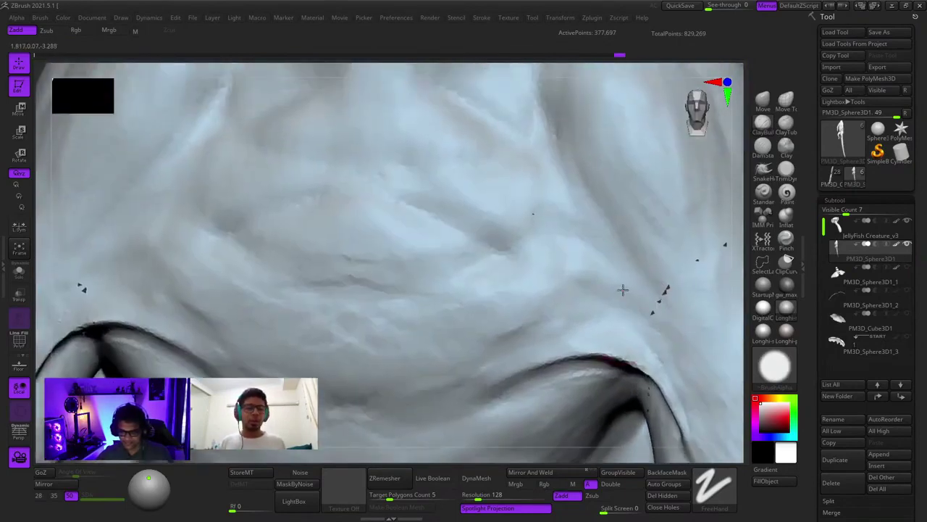
right_click_drag(565, 273, 588, 286)
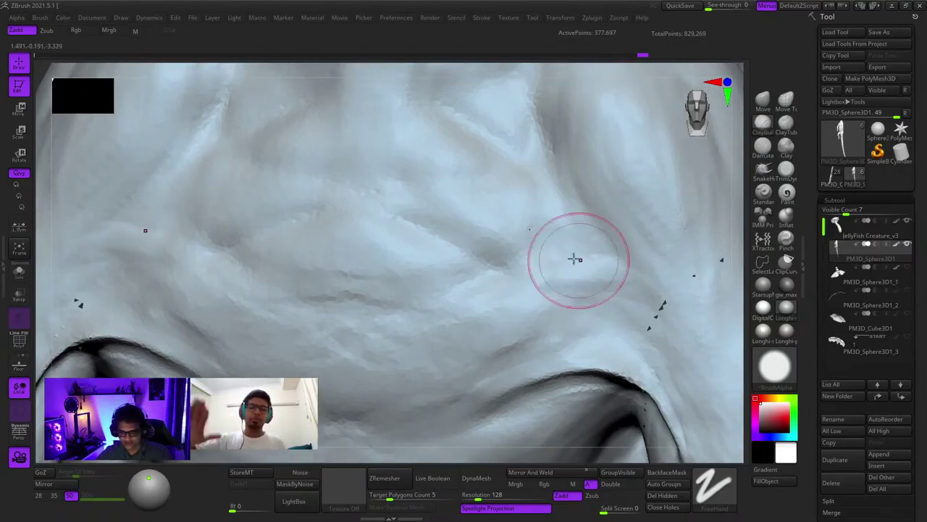
Build up clay on the side of the ribcage directly below the armpit
right_click_drag(586, 252, 638, 222, "ctrl")
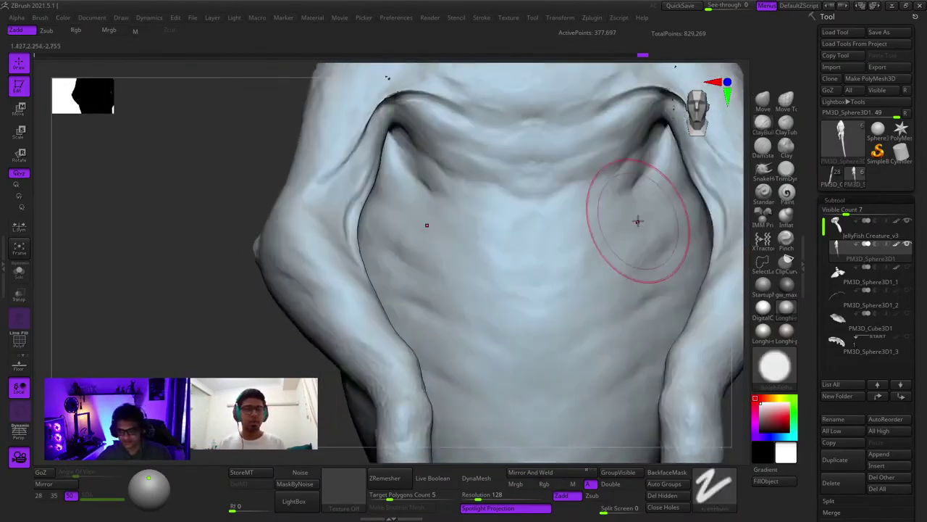
mouse_move(670, 189)
left_mouse_down()
mouse_move(659, 192)
mouse_move(677, 182)
left_mouse_up()
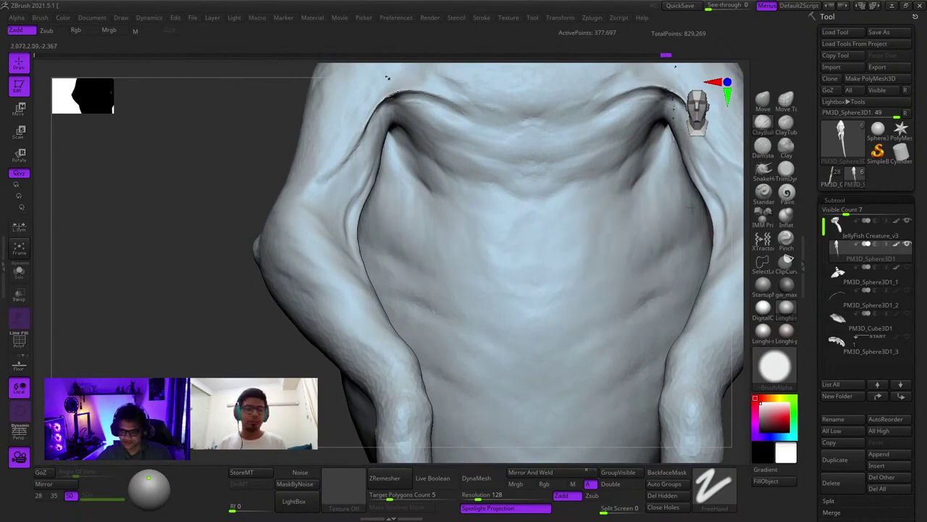
right_click_drag(616, 275, 606, 204, "ctrl")
Display the body's polygon wireframe and set the selection stroke to Lasso
right_click_drag(726, 230, 669, 227)
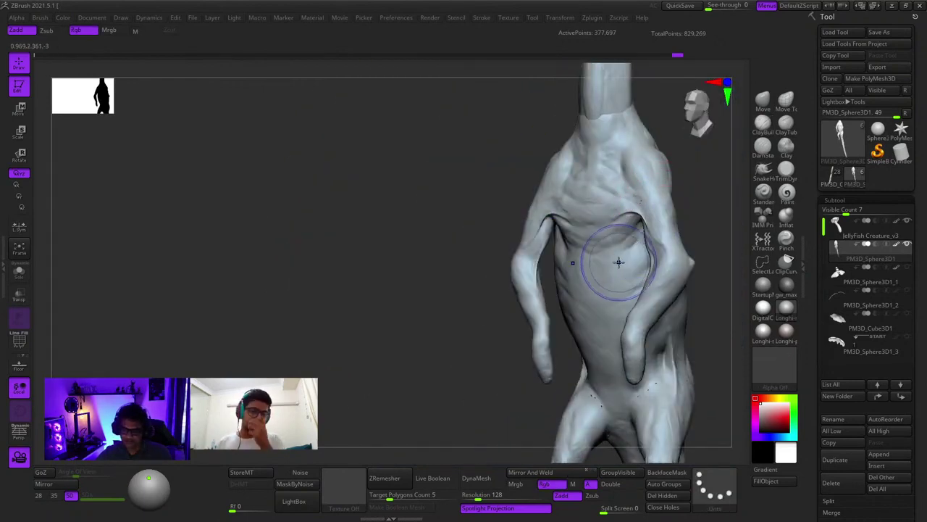
key("shift+f")
right_click_drag(588, 250, 616, 247)
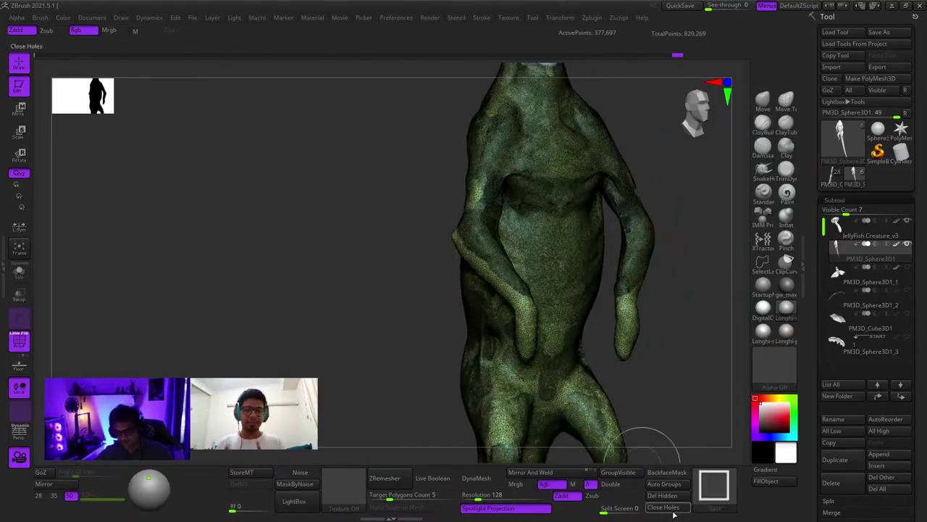
left_click(713, 486)
left_click(714, 403)
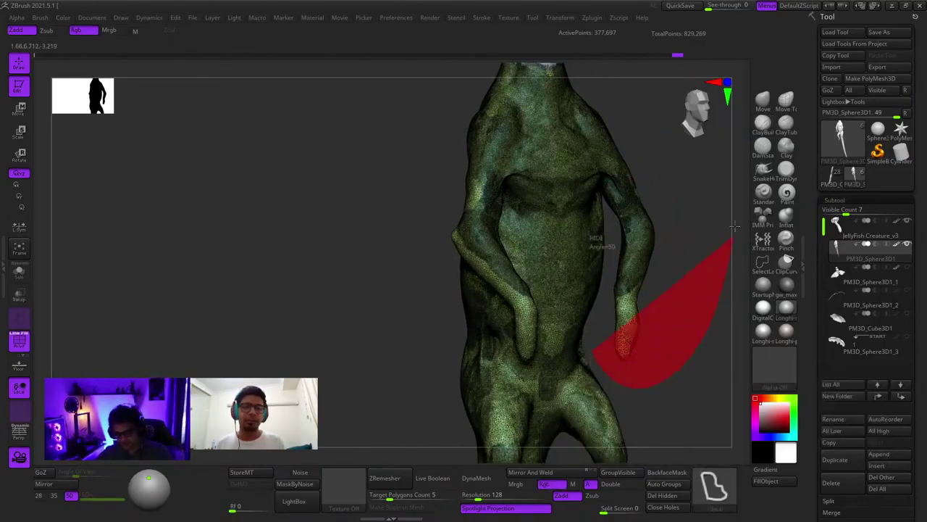
Hide both arms with lasso selections to expose the sides of the torso, and turn off the wireframe display
left_click_drag(620, 216, 623, 210, "ctrl+alt+shift")
right_click_drag(624, 225, 634, 336, "ctrl")
mouse_move(635, 337)
right_mouse_down()
mouse_move(601, 319)
mouse_move(593, 330)
mouse_move(606, 367)
right_mouse_up()
left_click_drag(620, 405, 678, 374, "ctrl+alt+shift")
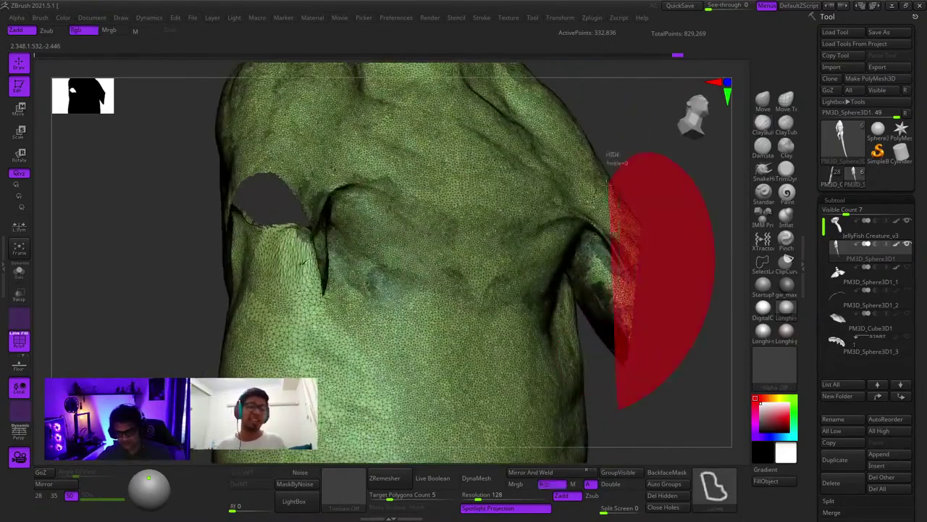
left_click_drag(605, 391, 602, 385, "ctrl+alt+shift")
mouse_move(603, 385)
right_mouse_down()
mouse_move(615, 318)
mouse_move(580, 292)
mouse_move(536, 286)
mouse_move(597, 276)
mouse_move(594, 251)
mouse_move(609, 242)
right_mouse_up()
key("shift+f")
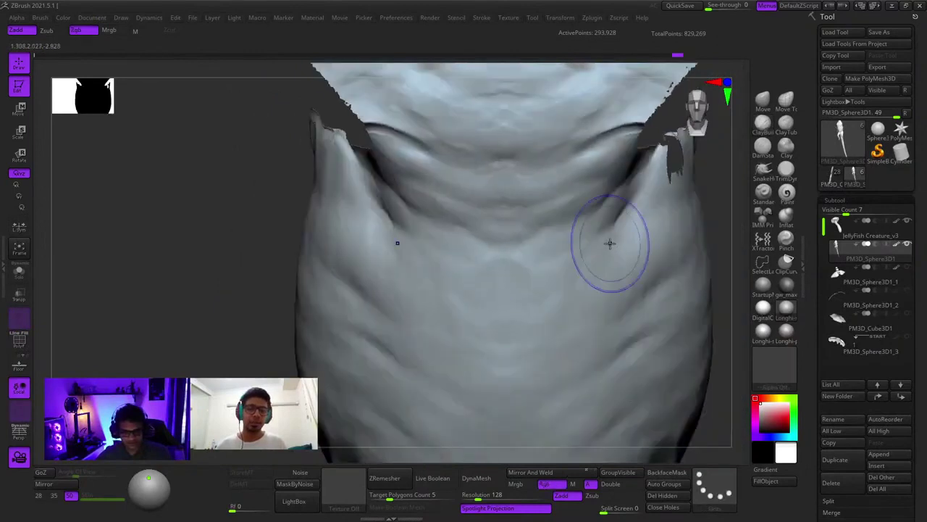
Build up the muscle forms on the exposed upper flanks with ClayBuildup, and switch to the DamStandard brush
key("space")
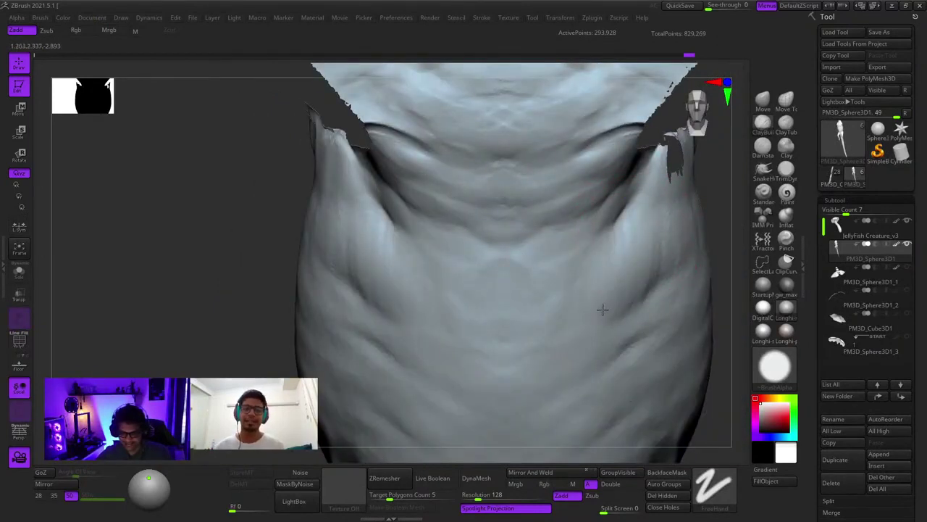
mouse_move(483, 280)
right_mouse_down()
mouse_move(572, 267)
mouse_move(575, 279)
right_mouse_up()
left_click(764, 149)
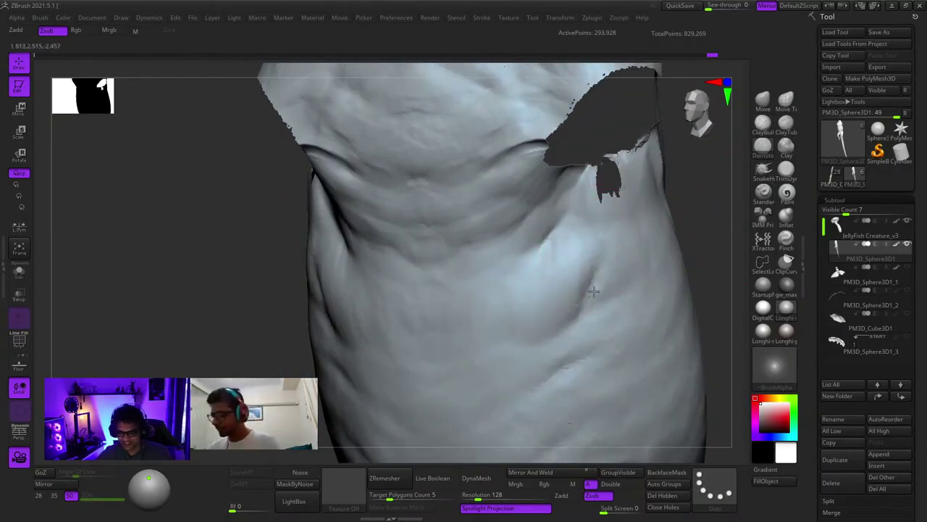
Build up the muscle form on the exposed flank just below the armpit with the ClayBuildup brush
left_click(764, 126)
mouse_move(613, 242)
right_mouse_down("ctrl")
mouse_move(600, 269)
mouse_move(538, 321)
right_mouse_up("ctrl")
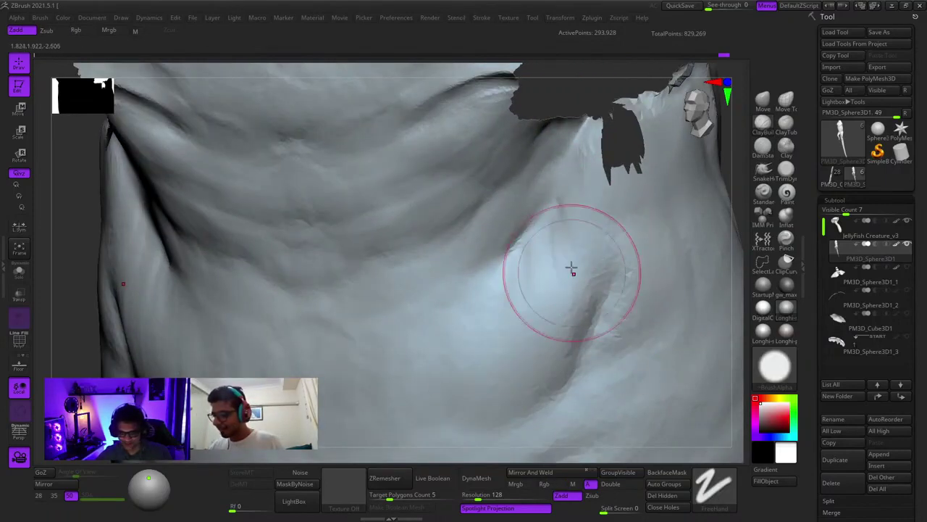
mouse_move(552, 269)
right_mouse_down("alt")
mouse_move(604, 257)
mouse_move(628, 212)
right_mouse_up("alt")
left_click_drag(627, 212, 578, 331)
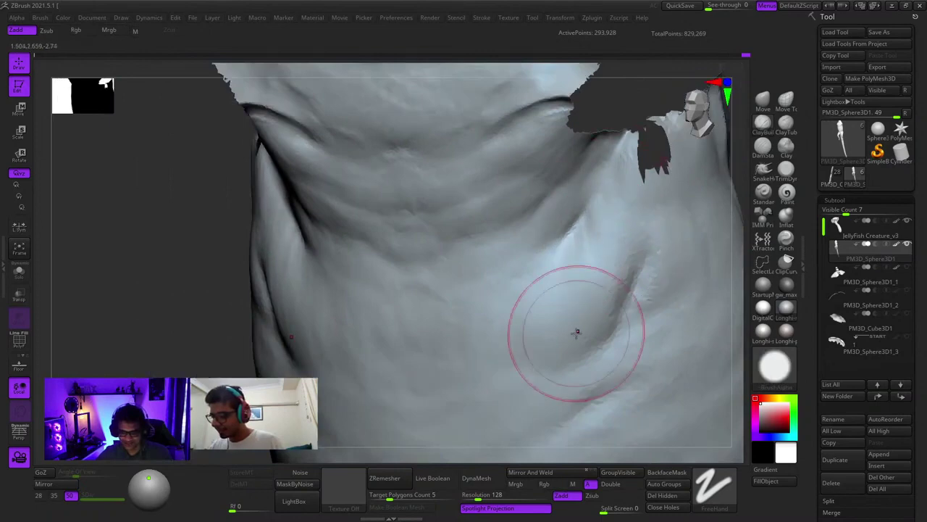
mouse_move(577, 331)
right_mouse_down()
mouse_move(616, 270)
mouse_move(626, 274)
right_mouse_up()
mouse_move(612, 320)
right_mouse_down()
mouse_move(612, 254)
mouse_move(617, 288)
right_mouse_up()
mouse_move(610, 254)
left_mouse_down()
mouse_move(605, 213)
mouse_move(570, 305)
left_mouse_up()
right_click_drag(565, 280, 582, 212, "ctrl")
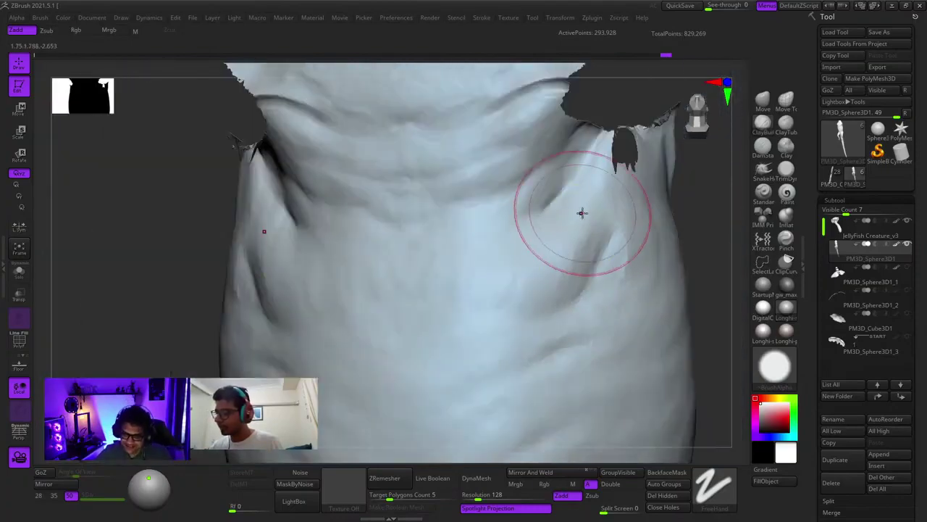
right_click_drag(547, 265, 530, 268)
left_click_drag(620, 268, 560, 277)
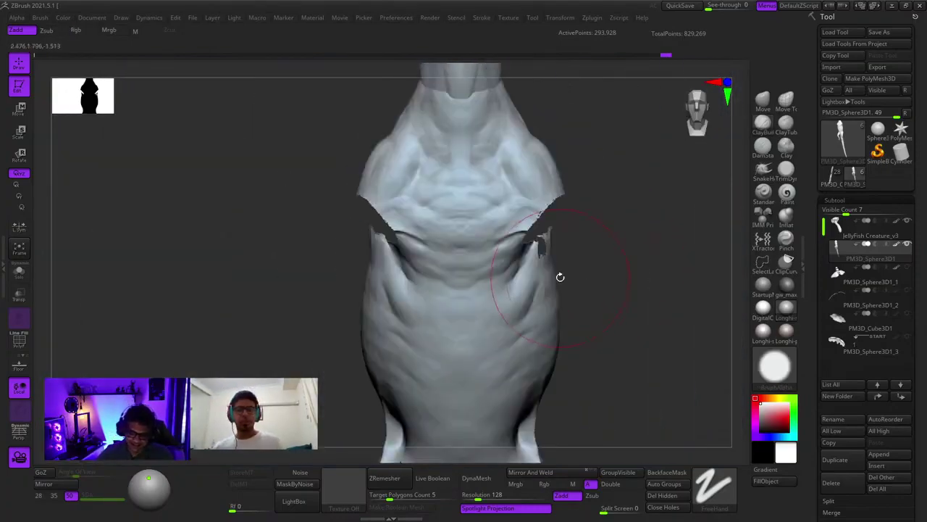
Add and smooth shallow rib forms across the side and front of the ribcage
right_click_drag(545, 287, 573, 291, "ctrl")
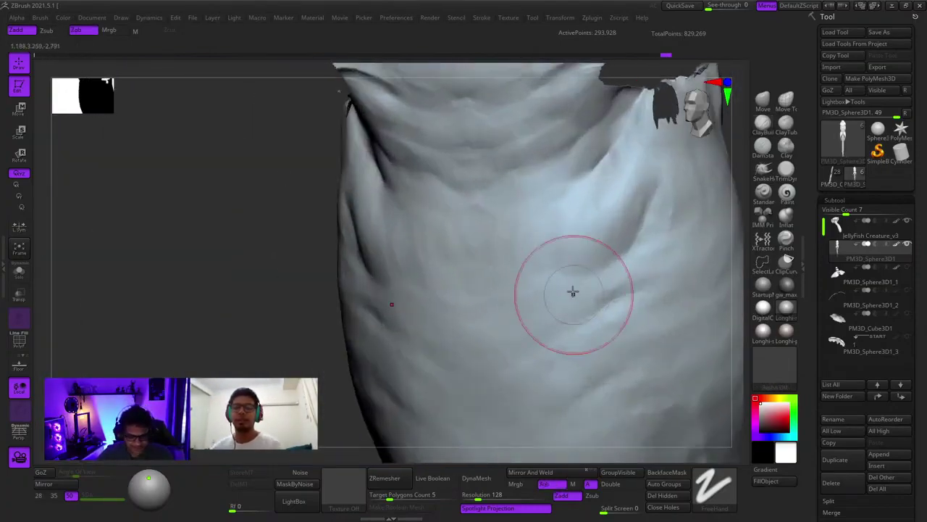
left_click_drag(573, 292, 470, 357)
right_click_drag(470, 358, 445, 327)
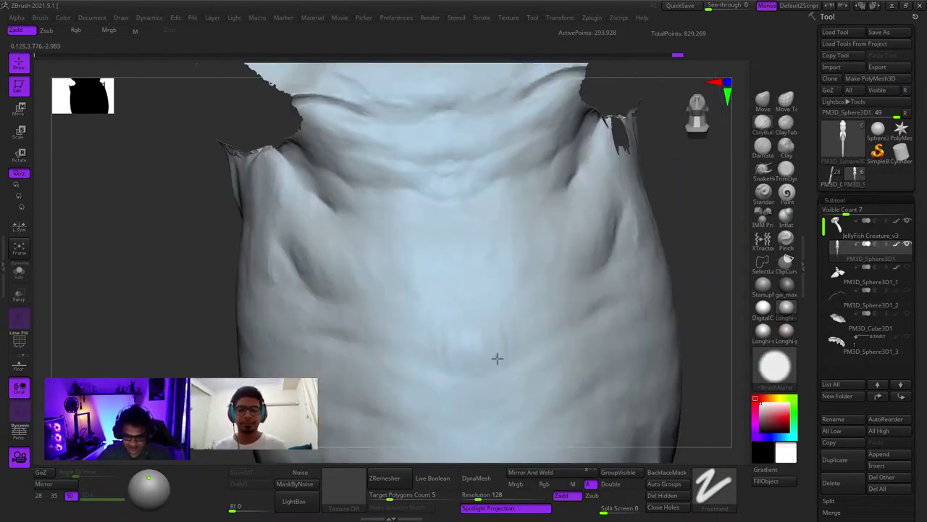
left_click_drag(496, 358, 518, 319)
right_click_drag(548, 336, 551, 366)
mouse_move(526, 318)
right_mouse_down()
mouse_move(534, 349)
mouse_move(599, 290)
mouse_move(587, 281)
mouse_move(569, 291)
right_mouse_up()
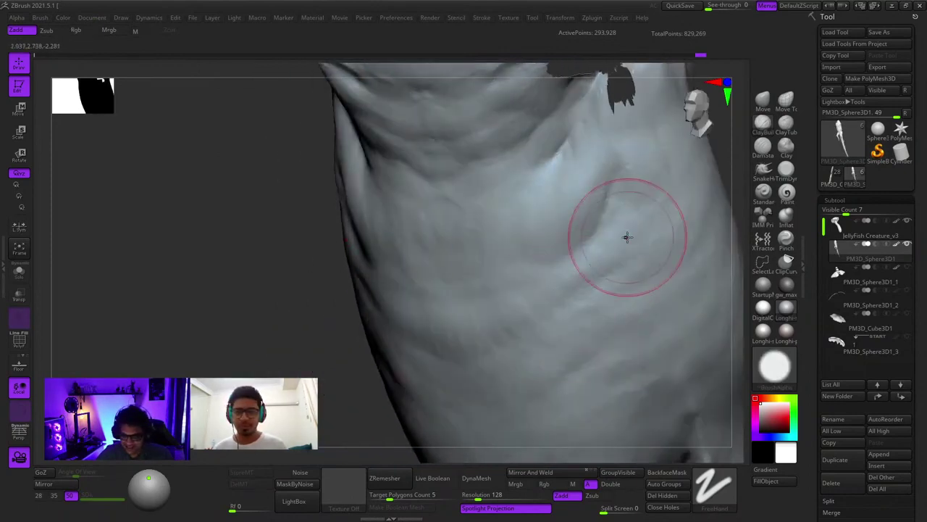
mouse_move(618, 238)
right_mouse_down()
mouse_move(594, 286)
mouse_move(621, 246)
right_mouse_up()
right_click_drag(602, 287, 620, 196)
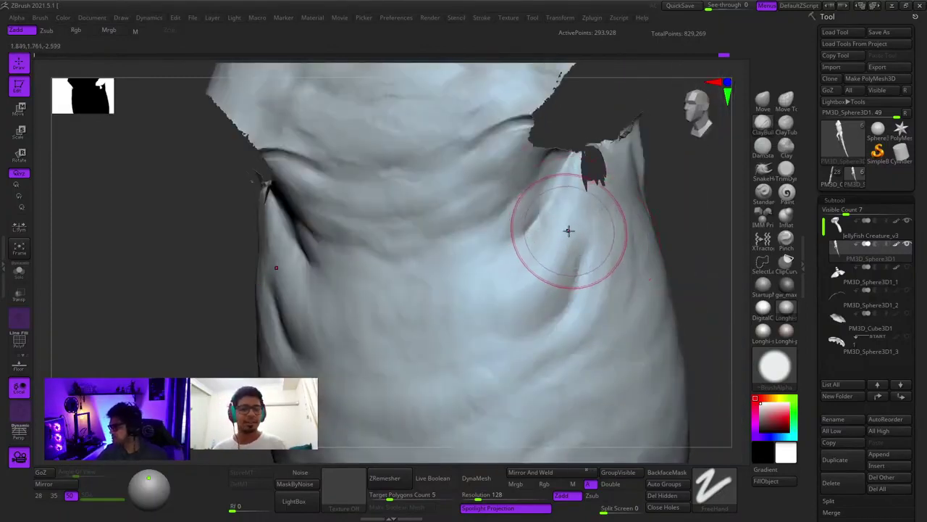
Unhide the arms so the whole body is shown again
mouse_move(585, 259)
right_mouse_down()
mouse_move(528, 271)
mouse_move(539, 276)
mouse_move(570, 217)
mouse_move(589, 265)
mouse_move(517, 238)
mouse_move(550, 249)
mouse_move(528, 269)
right_mouse_up()
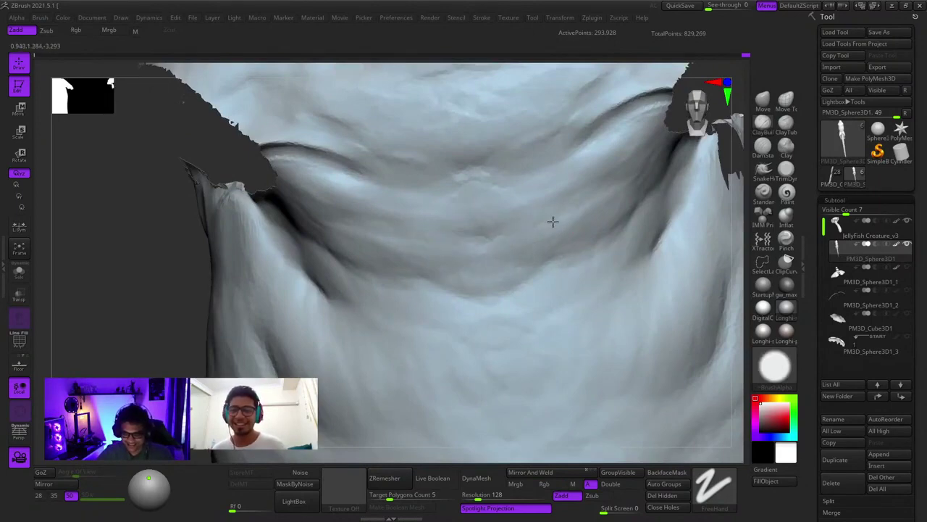
mouse_move(619, 192)
right_mouse_down()
mouse_move(601, 176)
mouse_move(609, 234)
right_mouse_up()
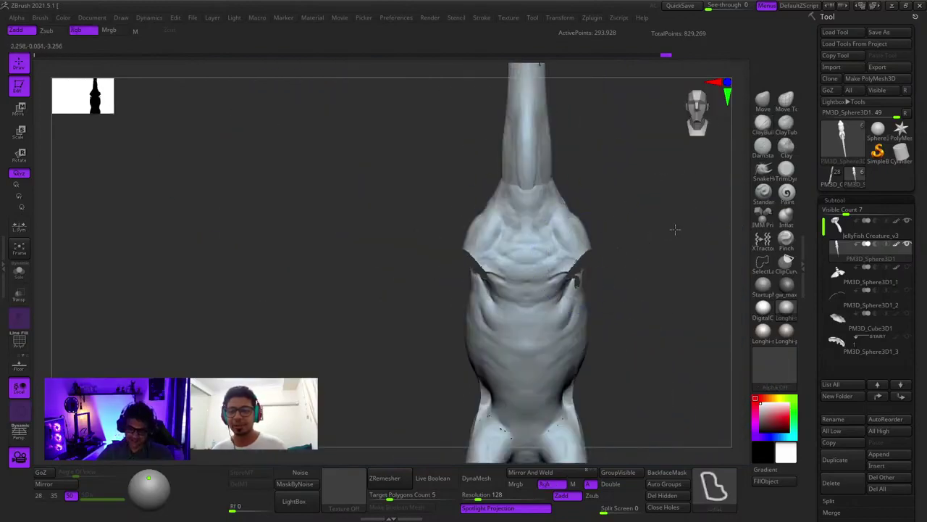
left_click(675, 229, "ctrl+shift")
right_click_drag(675, 230, 608, 277, "ctrl")
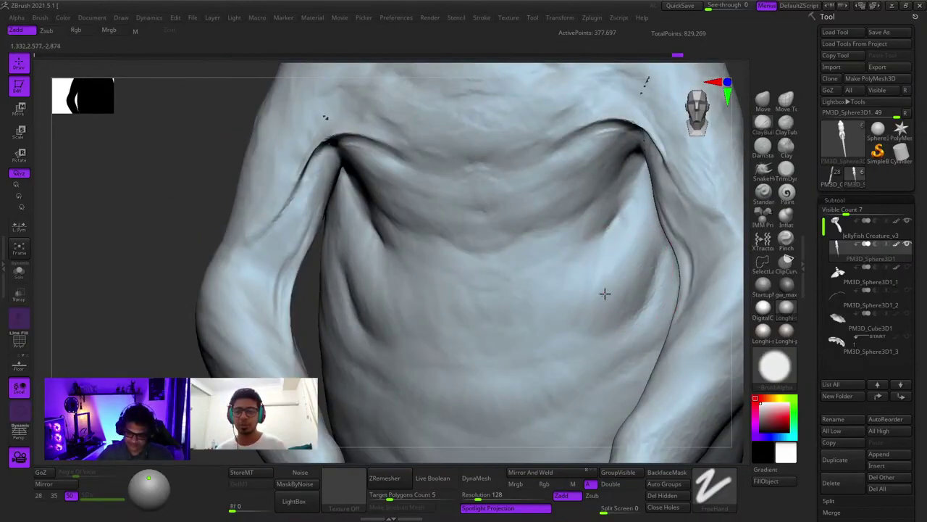
Refine the muscle strands running from the armpit into the upper ribcage with ClayBuildup
mouse_move(618, 255)
right_mouse_down()
mouse_move(561, 294)
mouse_move(540, 342)
mouse_move(514, 319)
mouse_move(528, 271)
right_mouse_up()
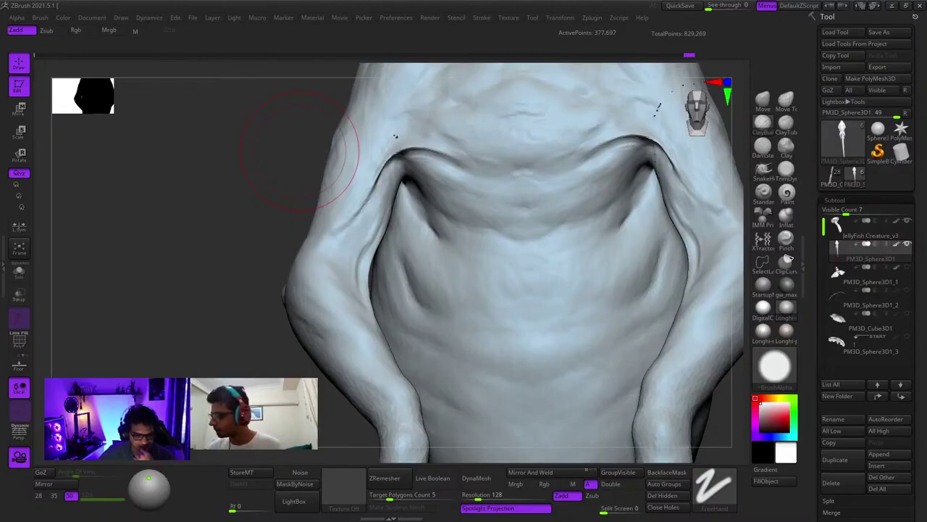
right_click_drag(569, 235, 611, 222)
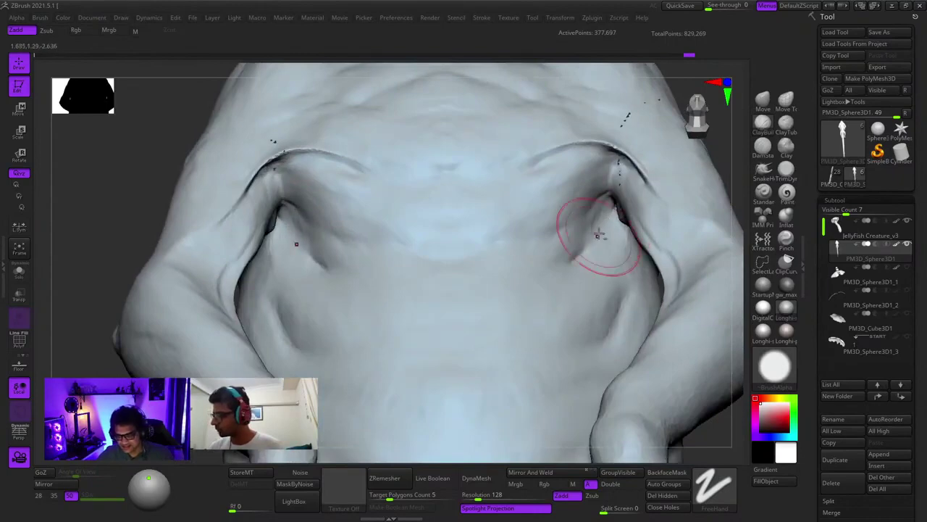
left_click_drag(604, 222, 593, 234)
right_click_drag(604, 235, 623, 226)
left_click_drag(624, 224, 621, 256)
mouse_move(623, 204)
right_mouse_down("ctrl")
mouse_move(624, 227)
mouse_move(589, 239)
right_mouse_up("ctrl")
right_click_drag(563, 283, 505, 255, "ctrl")
right_click_drag(505, 255, 539, 268)
right_click_drag(664, 260, 607, 298)
right_click_drag(607, 299, 595, 326, "ctrl")
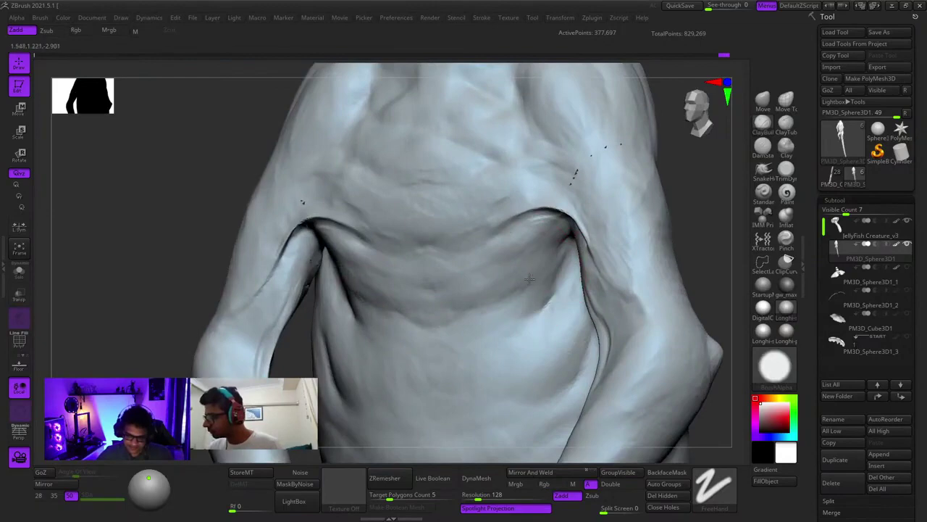
Build up the skin folds along the armpit crease and across the upper chest
right_click_drag(529, 279, 544, 302, "ctrl")
left_click_drag(583, 253, 563, 296)
right_click_drag(562, 296, 564, 263, "ctrl")
mouse_move(565, 262)
right_mouse_down()
mouse_move(568, 223)
mouse_move(542, 232)
mouse_move(559, 249)
right_mouse_up()
left_click_drag(526, 261, 463, 269)
mouse_move(505, 223)
left_mouse_down()
mouse_move(501, 230)
mouse_move(506, 223)
left_mouse_up()
left_click_drag(538, 188, 549, 174)
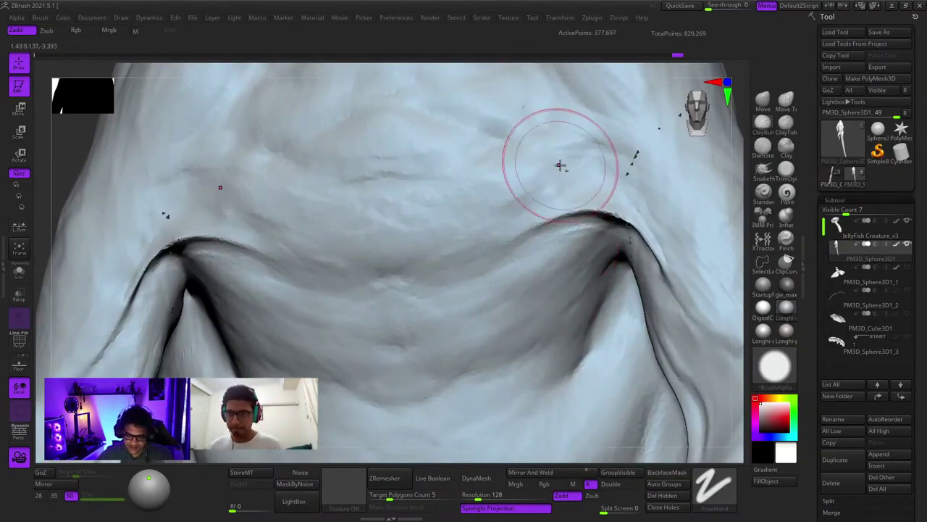
Examine the front of the torso, neck and hips from a distance, briefly checking the polygon wireframe
right_click_drag(435, 258, 441, 300)
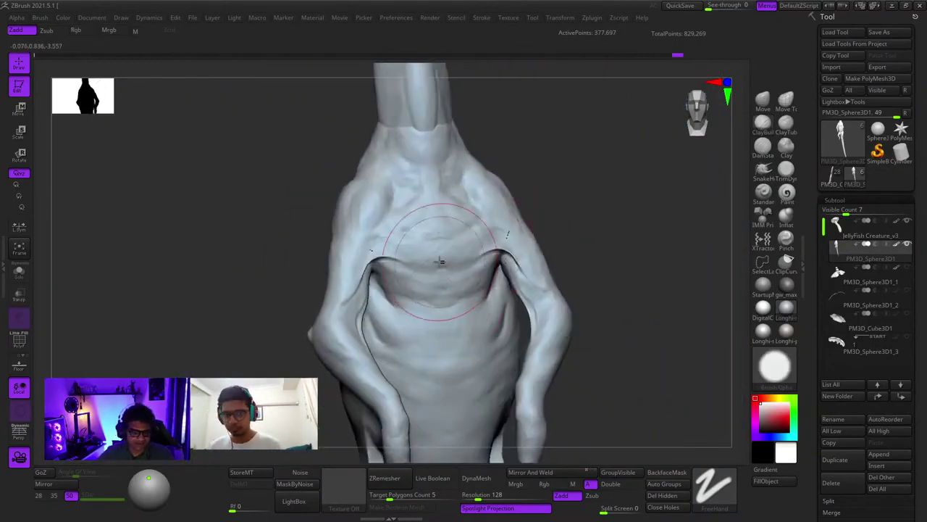
right_click_drag(567, 164, 567, 197)
right_click_drag(491, 207, 496, 262, "ctrl")
right_click_drag(511, 196, 550, 199, "ctrl")
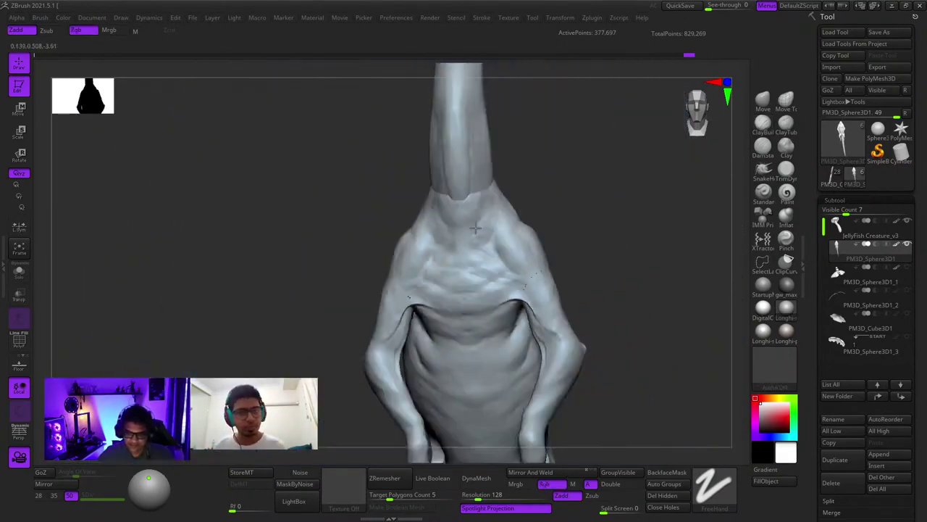
right_click_drag(476, 228, 474, 181, "ctrl")
key("shift+f")
key("shift+f")
right_click_drag(475, 402, 491, 252, "ctrl")
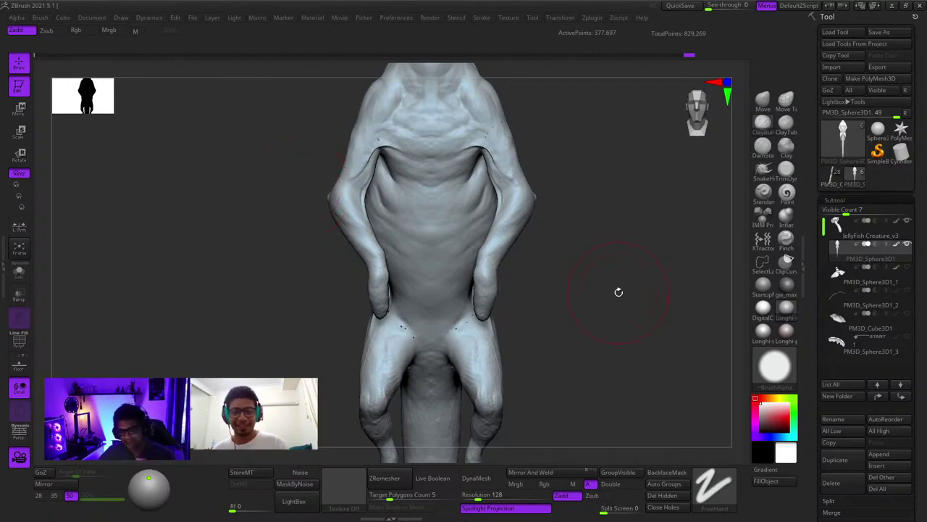
Pull a thumb spike out of the inner side of each hand with the SnakeHook brush, adjusting the brush size
left_click(763, 171)
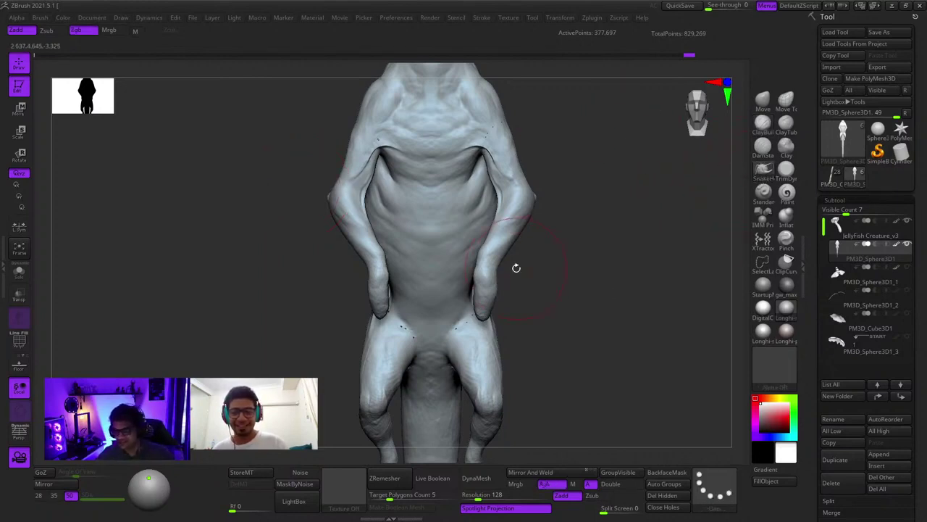
left_click_drag(515, 267, 510, 235)
key("space")
left_click(490, 273)
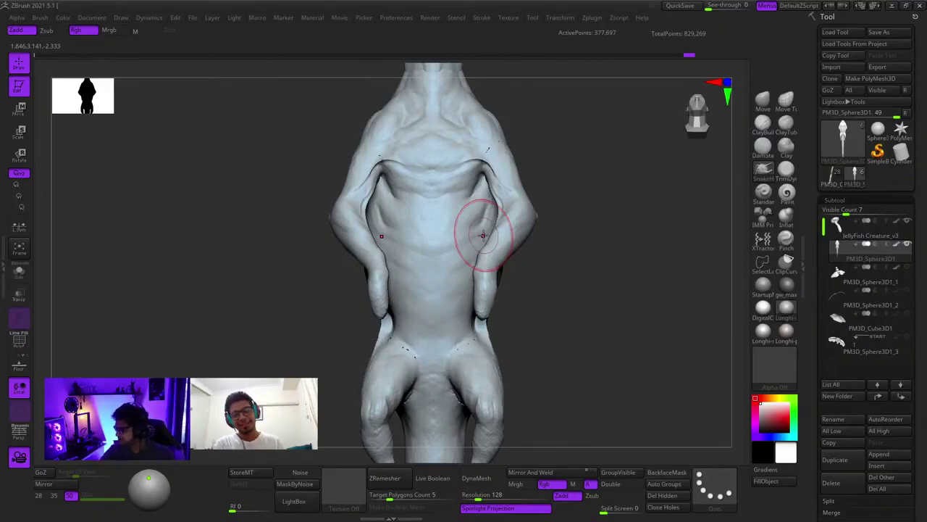
right_click_drag(511, 260, 505, 297)
key("space")
left_click(478, 264)
right_click_drag(493, 265, 523, 250)
right_click_drag(523, 250, 553, 226, "ctrl")
left_click_drag(572, 212, 520, 250)
right_click_drag(518, 250, 532, 254, "shift")
left_click_drag(531, 243, 517, 250)
right_click_drag(519, 258, 520, 217, "ctrl")
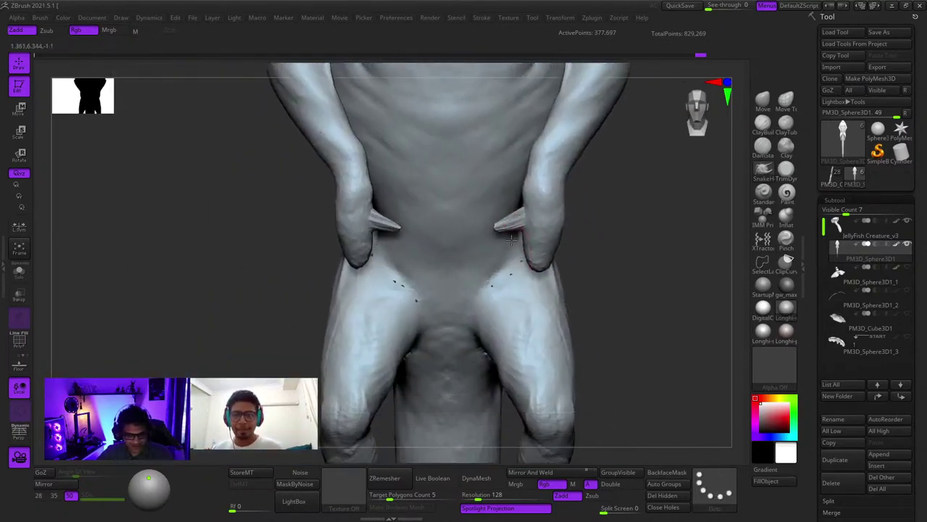
right_click_drag(576, 212, 548, 208)
Activate Sculptris Pro mode for the brush stroke
left_click(529, 18)
mouse_move(562, 20)
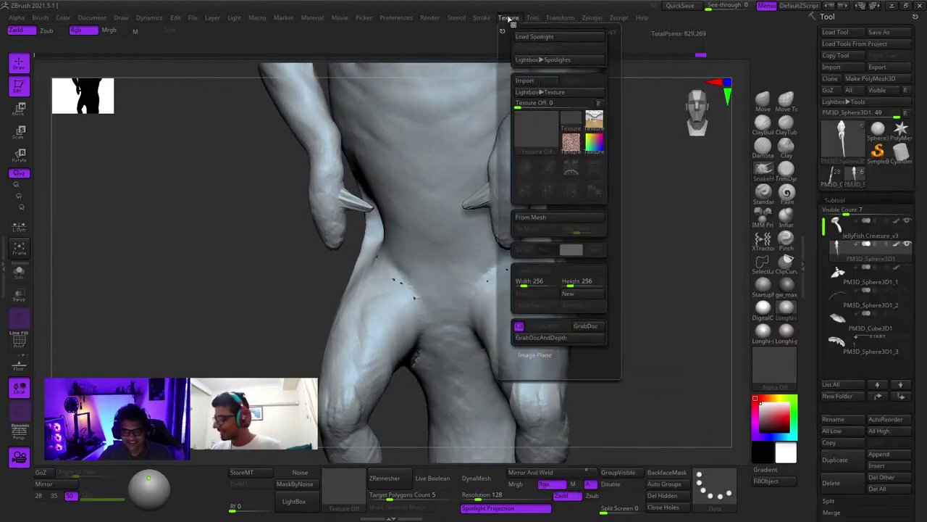
left_click(534, 27)
mouse_move(481, 18)
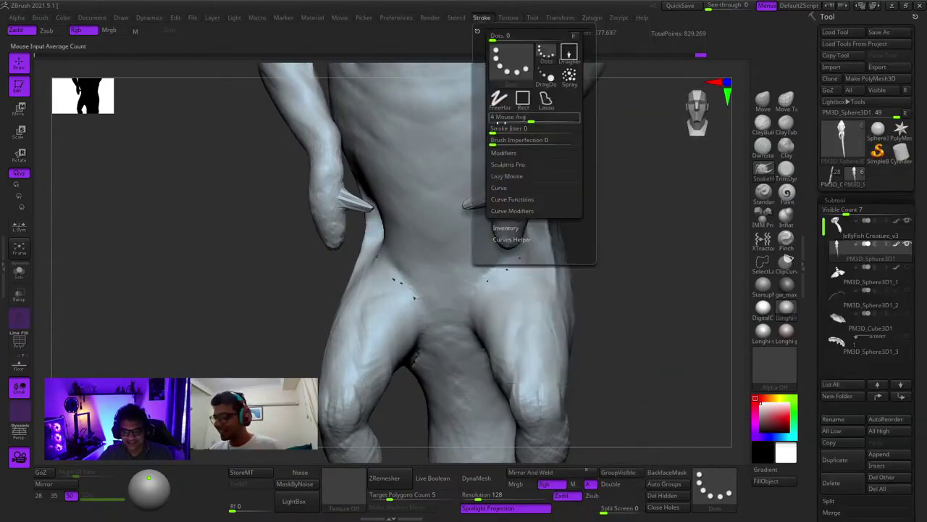
left_click(505, 166)
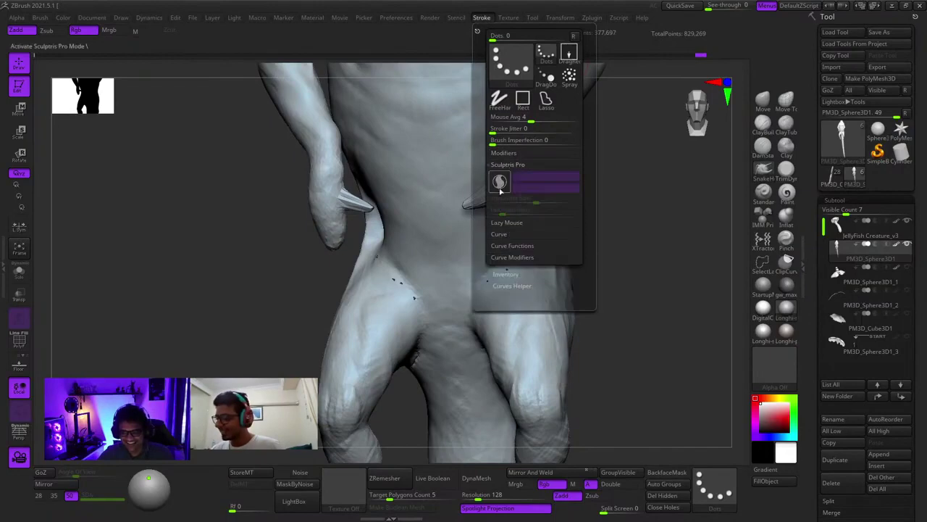
left_click(500, 183)
Reshape each thumb into a thicker, downward-curving form with SnakeHook, adjusting the brush size
mouse_move(460, 210)
right_mouse_down("ctrl")
mouse_move(507, 274)
mouse_move(474, 299)
right_mouse_up("ctrl")
key("space")
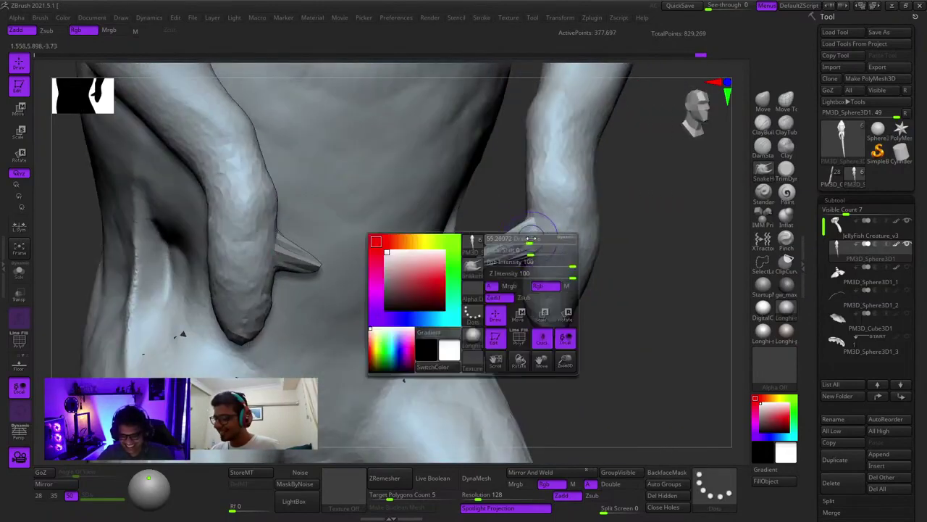
mouse_move(512, 230)
left_mouse_down()
mouse_move(471, 278)
mouse_move(511, 242)
left_mouse_up()
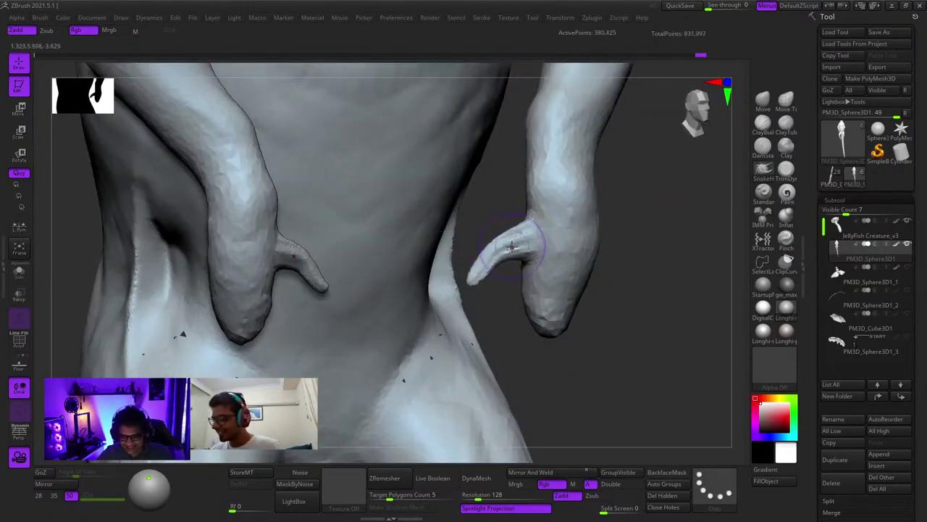
right_click_drag(511, 242, 545, 284)
right_click_drag(545, 284, 536, 263, "ctrl")
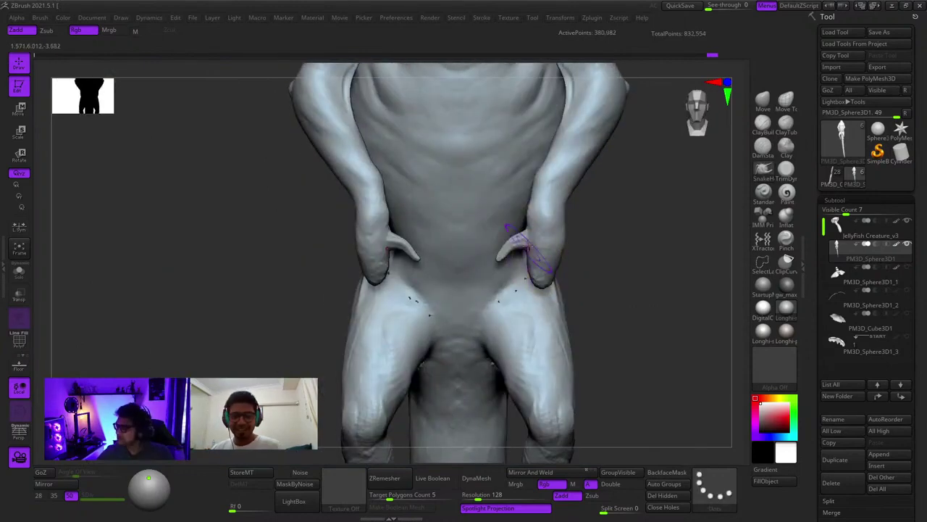
Pull a long, thin finger out of the inner tip of each hand with SnakeHook
mouse_move(901, 130)
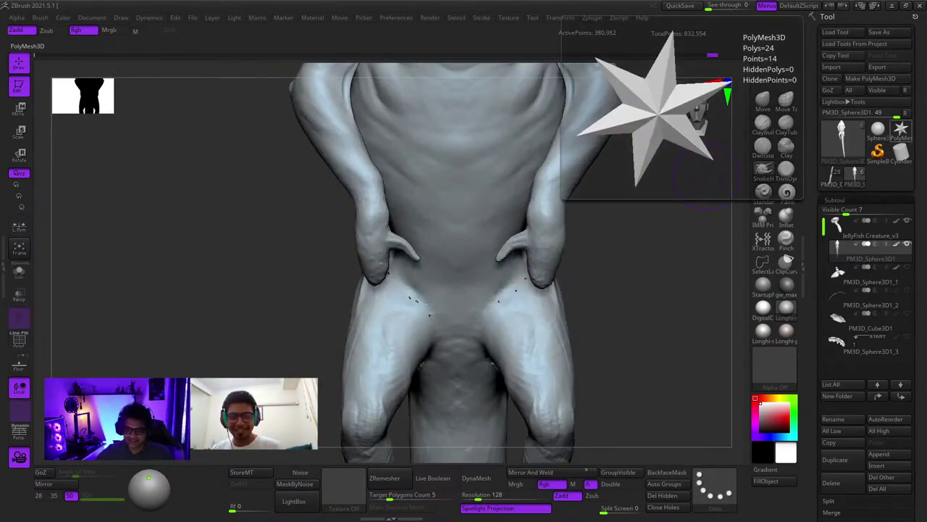
right_click_drag(563, 289, 532, 211)
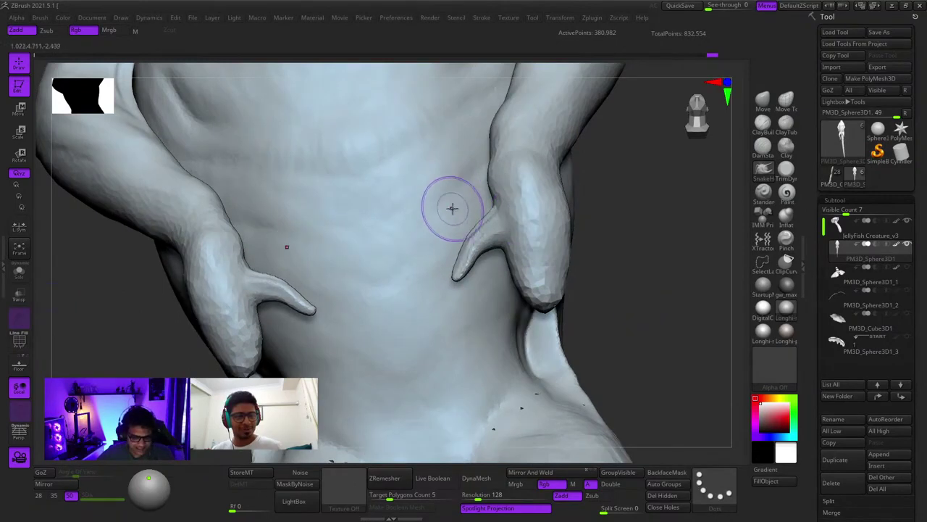
mouse_move(451, 208)
right_mouse_down()
mouse_move(520, 263)
mouse_move(480, 306)
mouse_move(460, 192)
mouse_move(552, 338)
mouse_move(492, 314)
mouse_move(534, 307)
mouse_move(580, 280)
mouse_move(520, 287)
mouse_move(534, 251)
mouse_move(522, 261)
mouse_move(502, 255)
mouse_move(506, 292)
mouse_move(486, 343)
mouse_move(457, 268)
right_mouse_up()
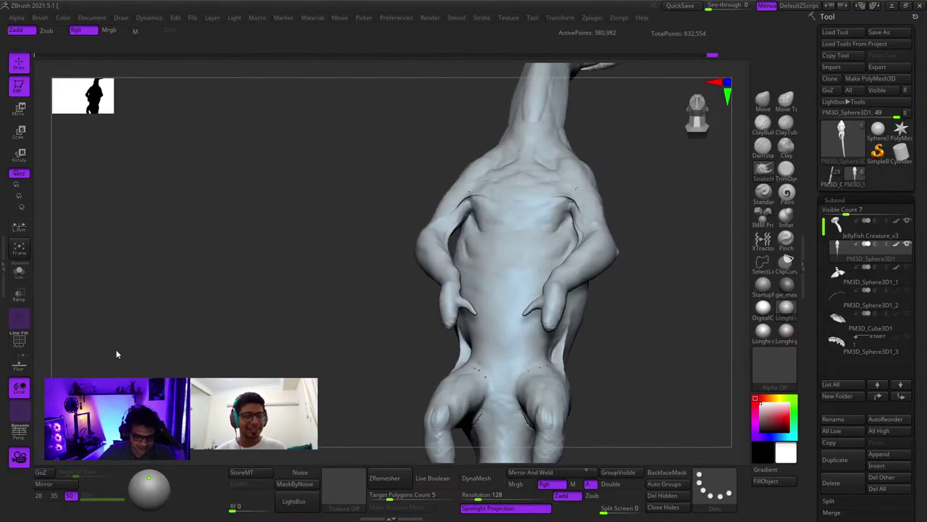
right_click_drag(335, 327, 486, 325)
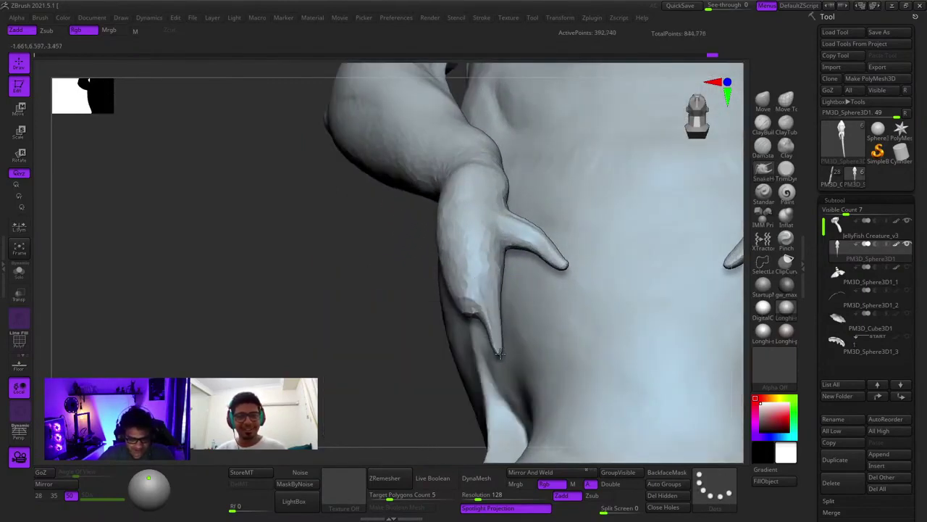
left_click_drag(525, 365, 549, 395)
right_click_drag(549, 394, 616, 373)
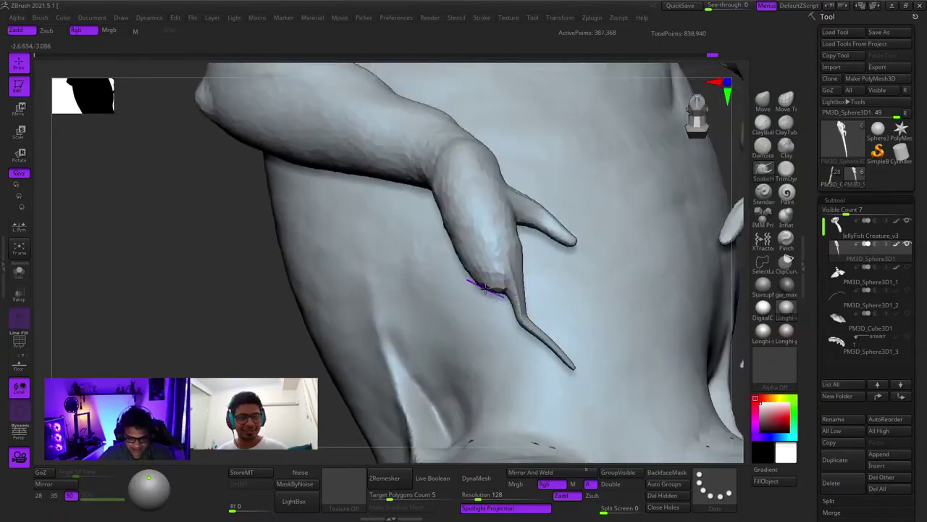
Pull additional fingers out of the middle and outer tip of each hand with a resized SnakeHook brush
right_click_drag(483, 347, 497, 268)
key("space")
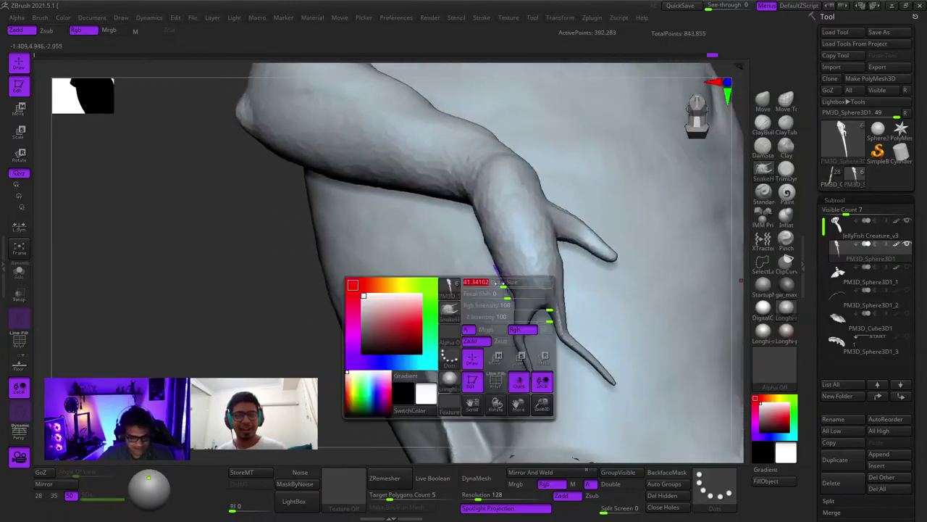
mouse_move(482, 317)
right_mouse_down("ctrl")
mouse_move(445, 307)
mouse_move(475, 297)
right_mouse_up("ctrl")
right_click_drag(475, 296, 470, 262, "ctrl")
mouse_move(657, 329)
right_mouse_down()
mouse_move(578, 312)
mouse_move(474, 397)
mouse_move(538, 271)
right_mouse_up()
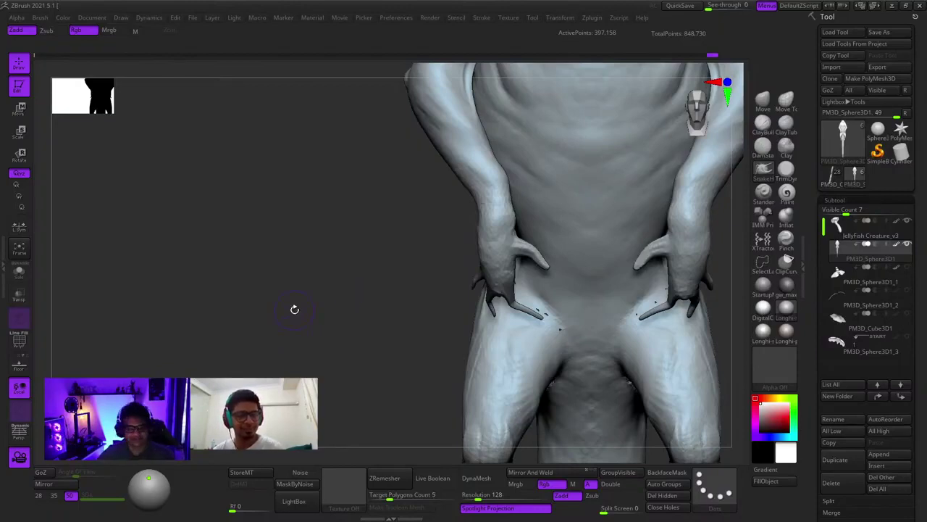
left_click_drag(321, 251, 298, 226, "alt")
left_click_drag(406, 255, 311, 145, "alt")
right_click_drag(543, 291, 541, 253, "ctrl")
right_click_drag(541, 254, 560, 378)
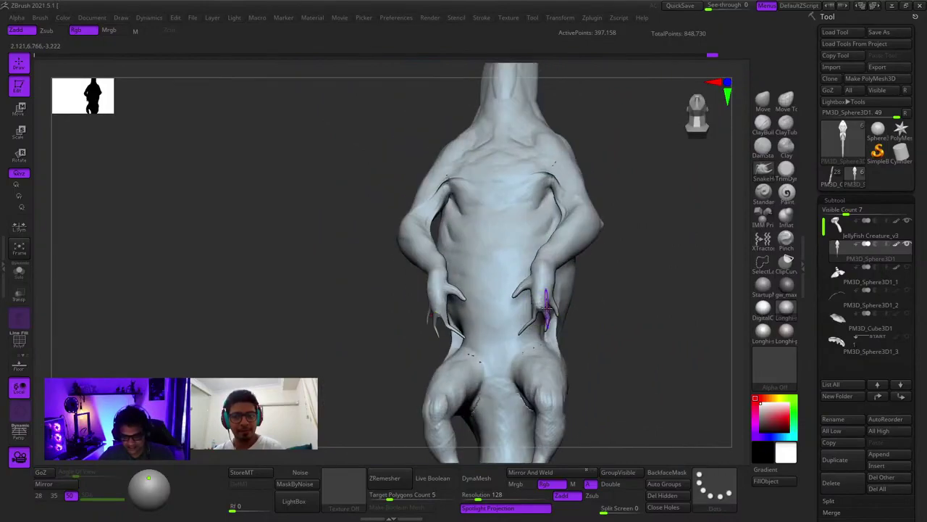
Thicken the fingers of both hands with the Inflate brush and switch to the Move Topological brush
right_click_drag(545, 304, 545, 435, "ctrl")
mouse_move(547, 312)
right_mouse_down("alt")
mouse_move(556, 261)
mouse_move(566, 263)
mouse_move(562, 274)
right_mouse_up("alt")
left_click(785, 218)
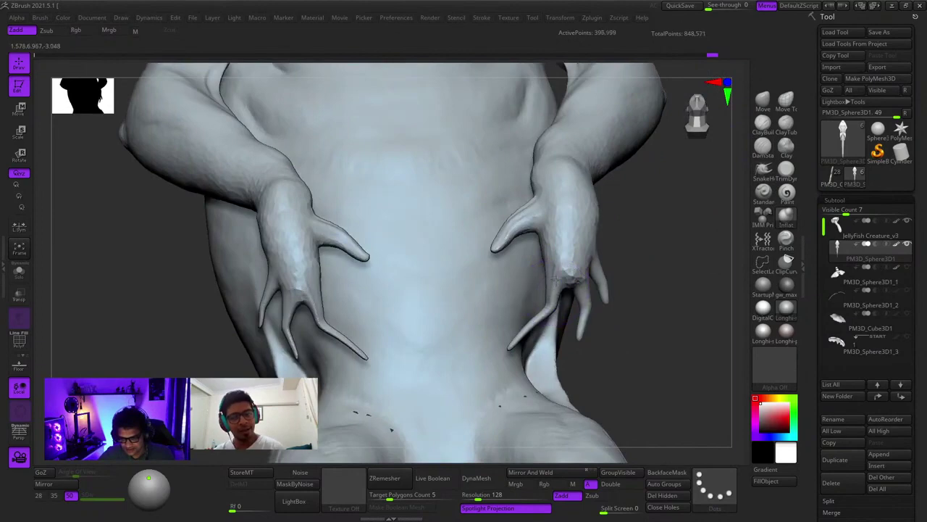
mouse_move(511, 333)
right_mouse_down()
mouse_move(507, 312)
mouse_move(538, 276)
mouse_move(593, 299)
mouse_move(594, 288)
mouse_move(578, 290)
mouse_move(579, 281)
mouse_move(584, 299)
mouse_move(609, 279)
right_mouse_up()
mouse_move(588, 198)
left_mouse_down()
mouse_move(643, 153)
mouse_move(620, 150)
left_mouse_up()
mouse_move(539, 295)
right_mouse_down("ctrl")
mouse_move(582, 271)
mouse_move(670, 296)
mouse_move(616, 288)
mouse_move(633, 273)
mouse_move(632, 283)
mouse_move(612, 250)
mouse_move(579, 232)
mouse_move(611, 243)
mouse_move(560, 230)
right_mouse_up("ctrl")
left_click(785, 102)
right_click_drag(559, 230, 552, 191, "ctrl")
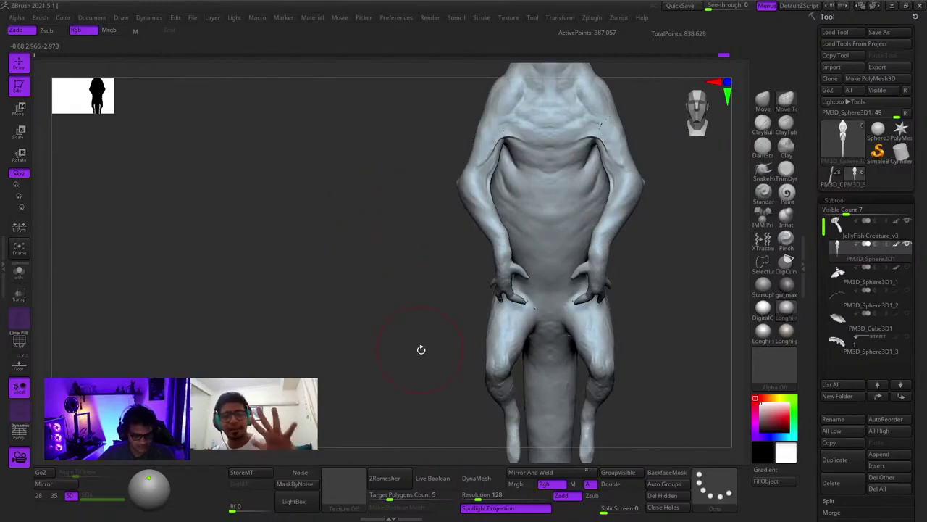
mouse_move(421, 349)
right_mouse_down()
mouse_move(389, 345)
mouse_move(393, 335)
right_mouse_up()
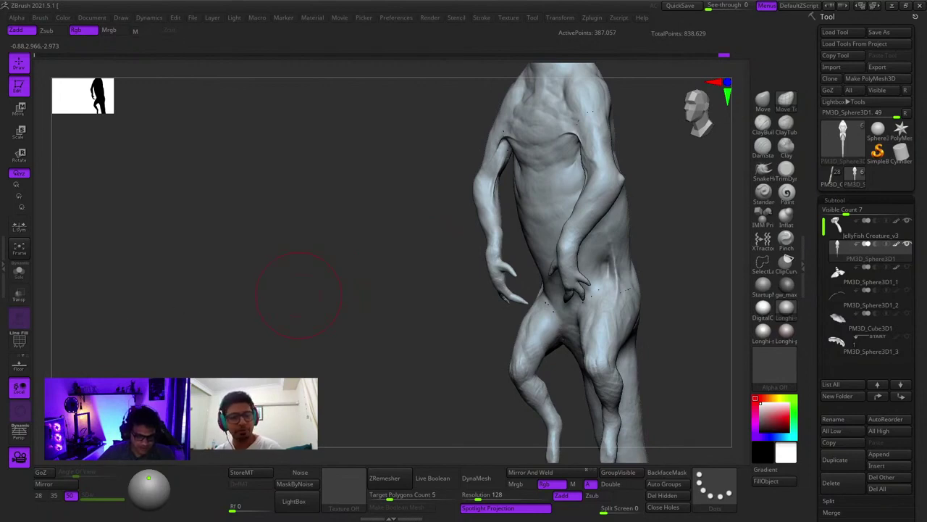
right_click_drag(419, 315, 342, 293, "alt")
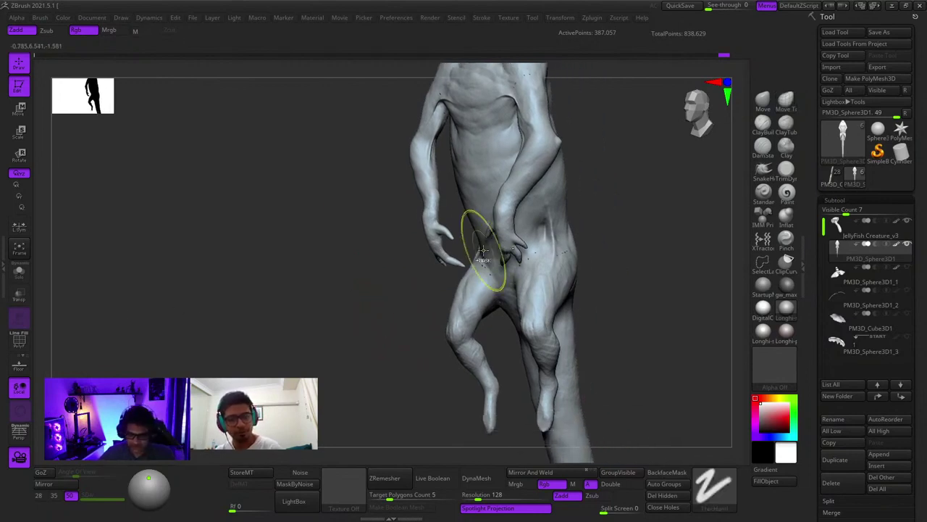
right_click_drag(494, 251, 497, 352, "ctrl")
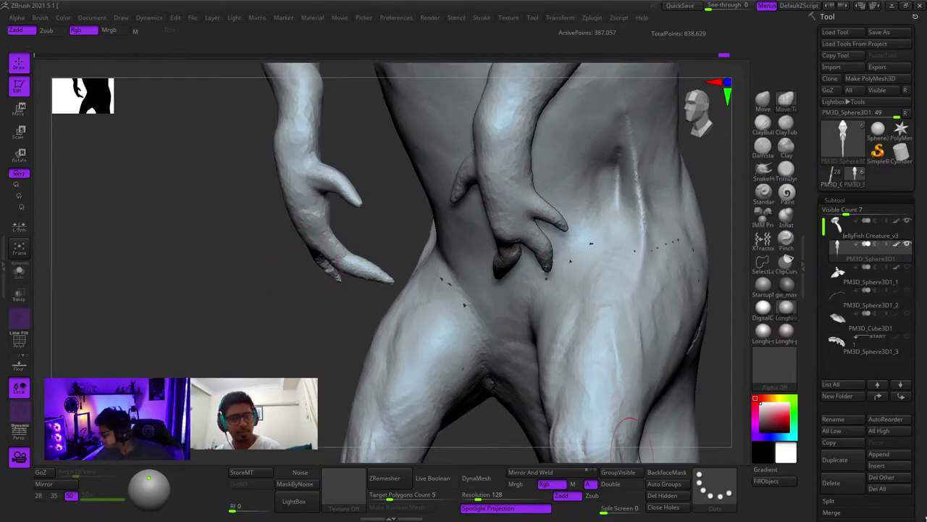
left_click(870, 300)
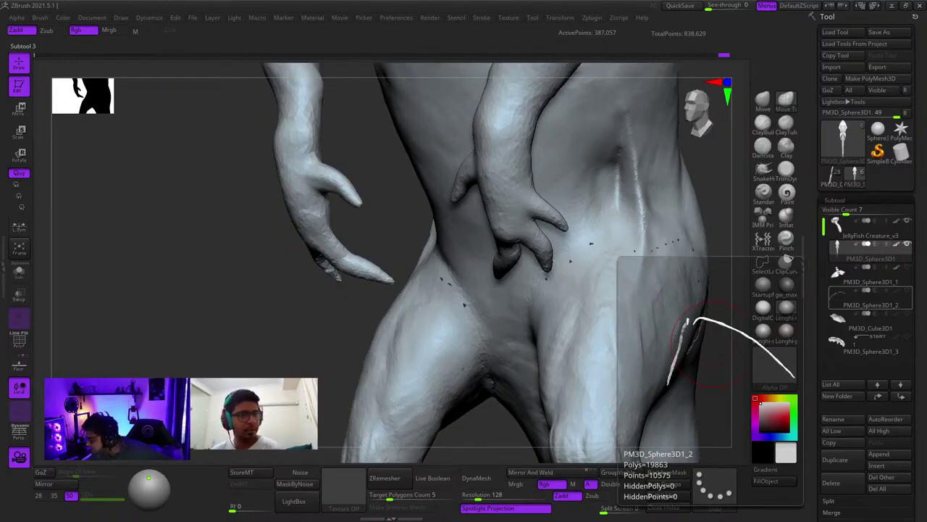
Check the YouTube live stream in the browser and return to the sculpt in ZBrush
key("alt+Tab")
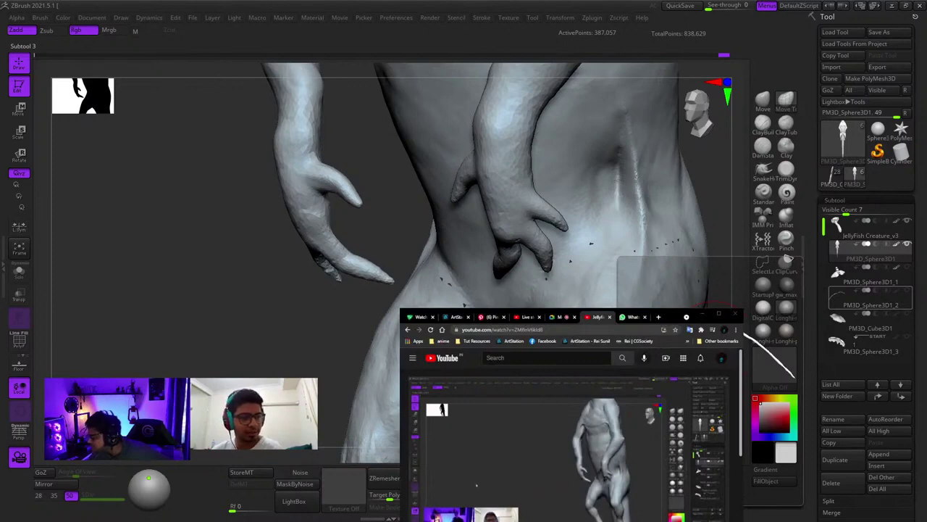
mouse_move(706, 316)
left_mouse_down()
mouse_move(420, 145)
mouse_move(288, 10)
mouse_move(323, 96)
mouse_move(708, 316)
left_mouse_up()
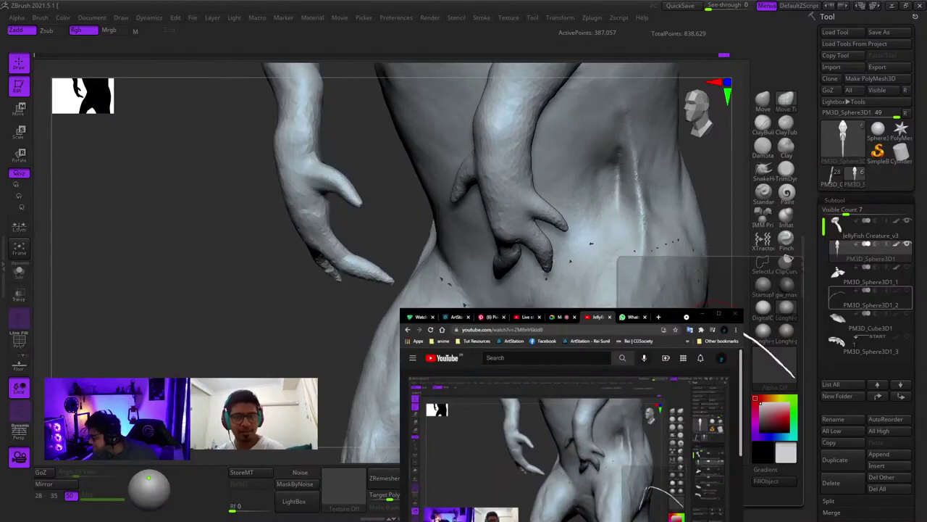
left_click(702, 314)
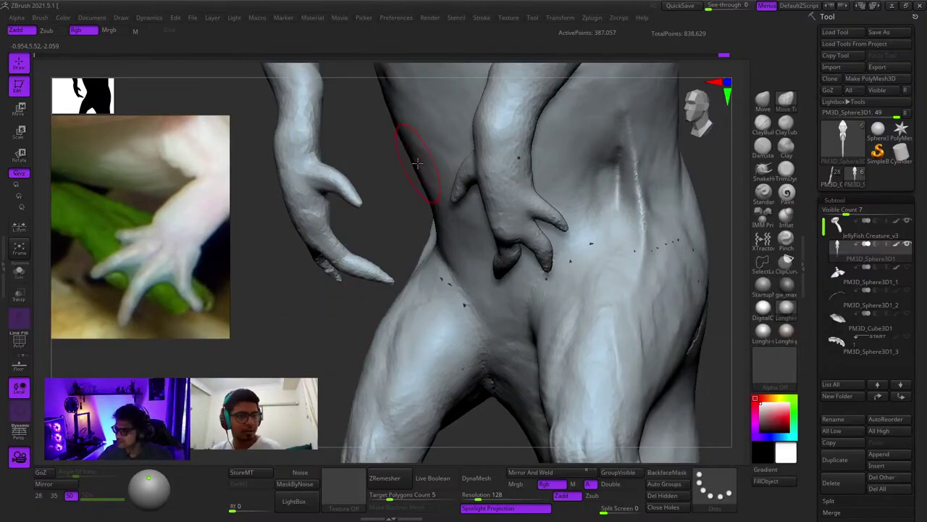
Reshape the thumbs and the inner edges of the hands with a resized Move brush, following the hand reference photo
mouse_move(901, 154)
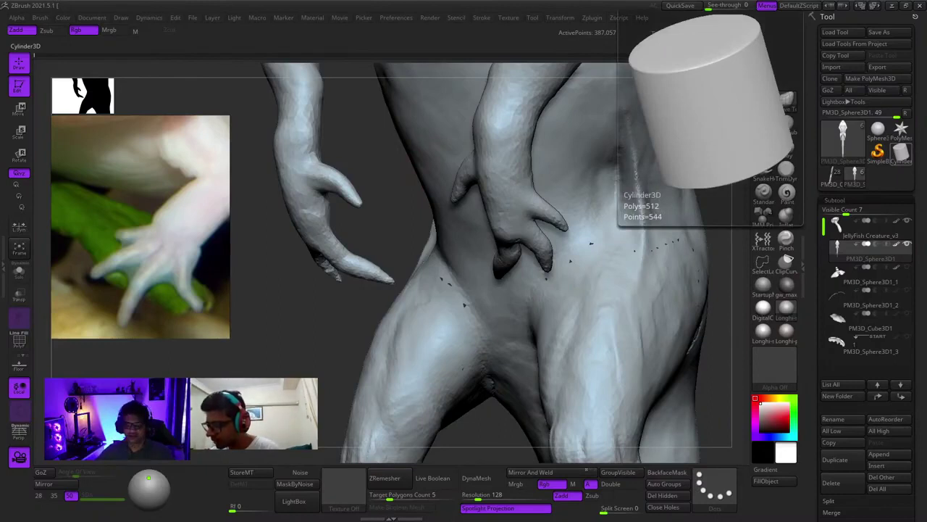
right_click_drag(348, 323, 391, 290, "ctrl")
mouse_move(451, 319)
right_mouse_down()
mouse_move(484, 256)
mouse_move(496, 308)
mouse_move(536, 269)
mouse_move(512, 258)
right_mouse_up()
left_click_drag(512, 264, 511, 242)
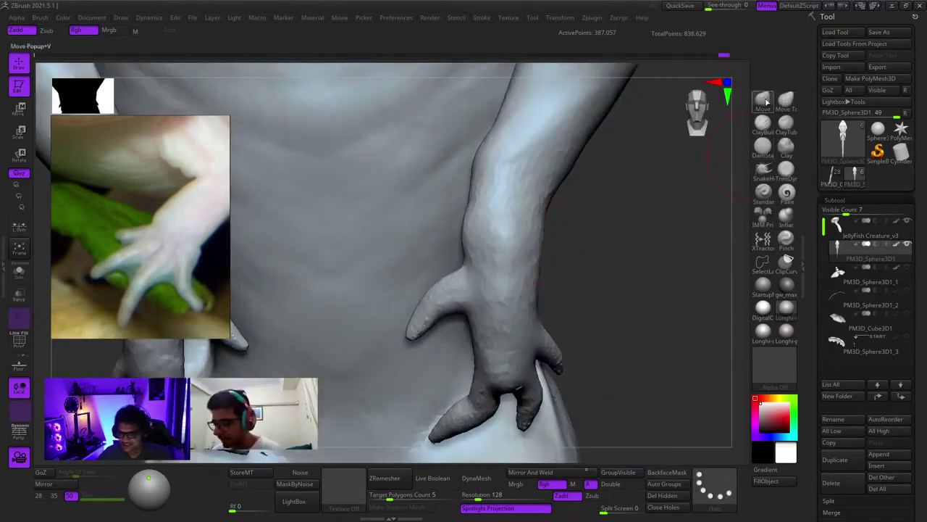
key("space")
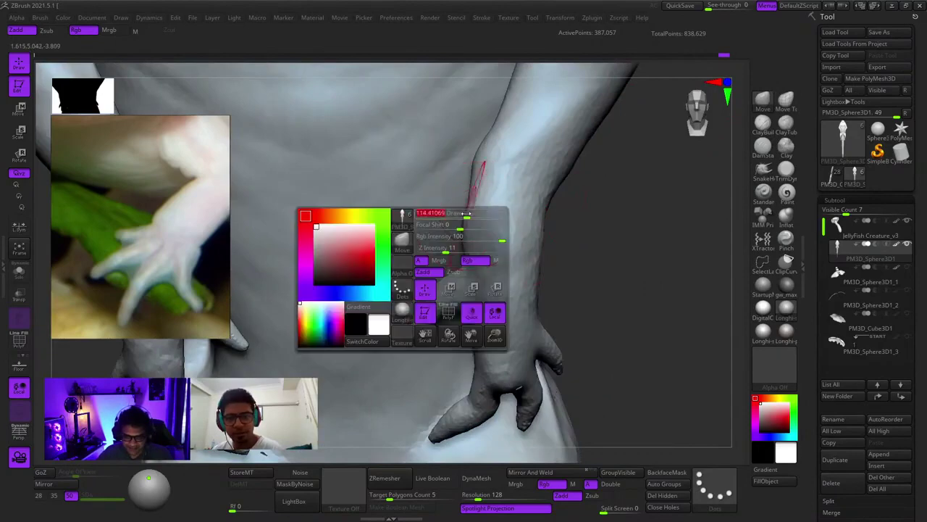
mouse_move(444, 225)
right_mouse_down("ctrl")
mouse_move(469, 210)
mouse_move(471, 222)
mouse_move(478, 174)
right_mouse_up("ctrl")
right_click_drag(490, 252, 486, 269, "ctrl")
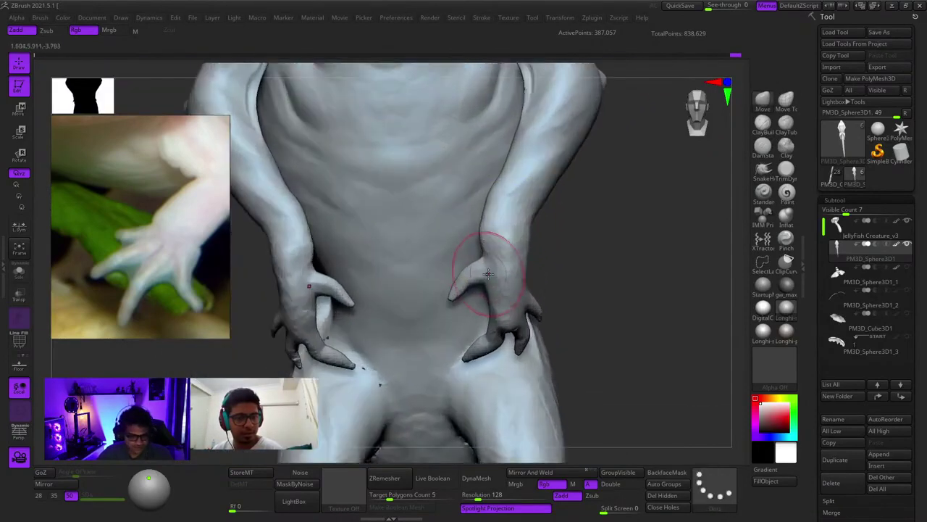
left_click_drag(478, 262, 475, 248)
mouse_move(476, 268)
right_mouse_down("ctrl")
mouse_move(467, 260)
mouse_move(476, 281)
right_mouse_up("ctrl")
right_click(477, 284)
left_click_drag(465, 292, 457, 299)
Broaden the palms and spread the finger bases with the Move brush, adjusting the brush size
right_click_drag(486, 276, 514, 242, "alt")
left_click_drag(505, 262, 503, 268)
mouse_move(503, 268)
right_mouse_down()
mouse_move(509, 250)
mouse_move(540, 253)
mouse_move(523, 244)
right_mouse_up()
key("s")
mouse_move(505, 236)
left_mouse_down()
mouse_move(484, 236)
mouse_move(493, 259)
left_mouse_up()
key("s")
right_click_drag(350, 220, 364, 254, "alt")
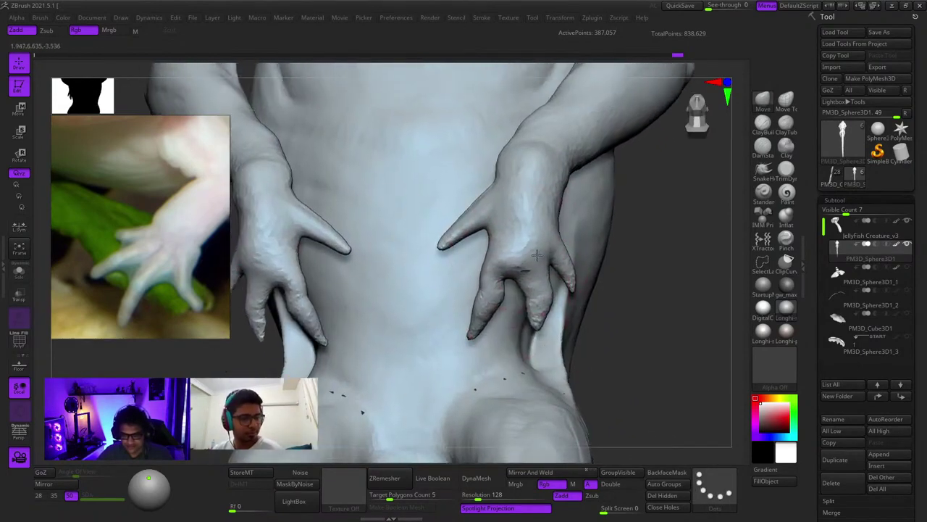
right_click_drag(565, 255, 500, 318)
key("space")
mouse_move(552, 230)
right_mouse_down()
mouse_move(528, 240)
mouse_move(532, 272)
right_mouse_up()
Build up volume on the backs of the hands and around the finger bases with a resized ClayBuildup brush
left_click(762, 124)
right_click_drag(689, 140, 675, 185, "ctrl")
key("space")
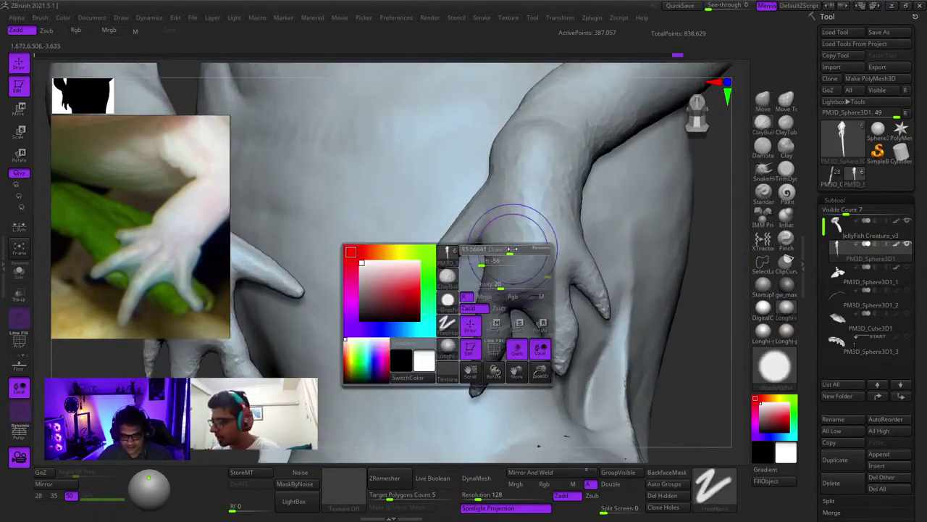
left_click_drag(500, 286, 534, 279)
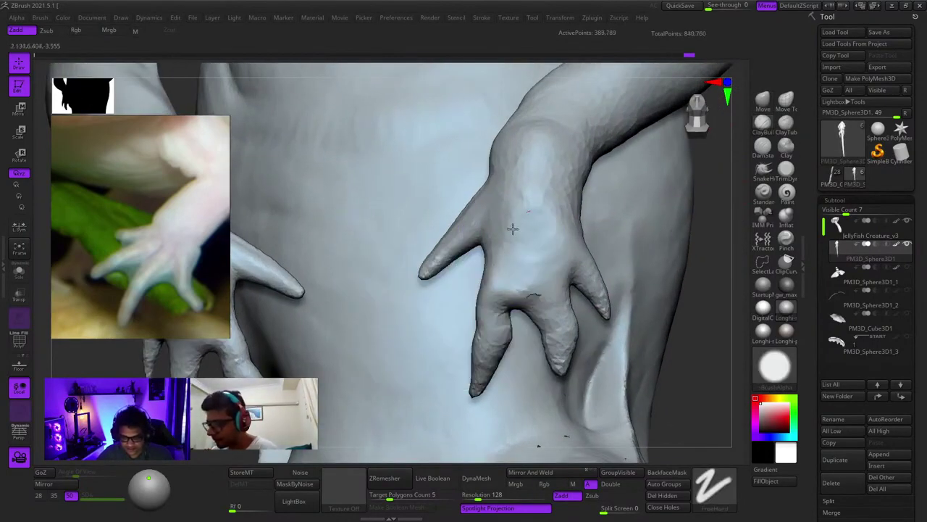
right_click_drag(518, 241, 486, 253)
left_click_drag(478, 253, 484, 284)
right_click_drag(484, 284, 491, 290)
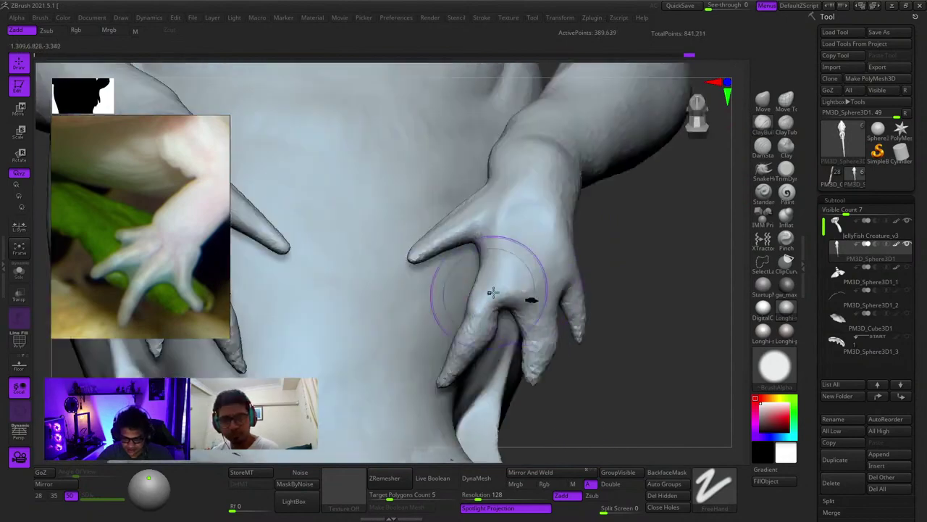
key("space")
left_click_drag(521, 287, 528, 308)
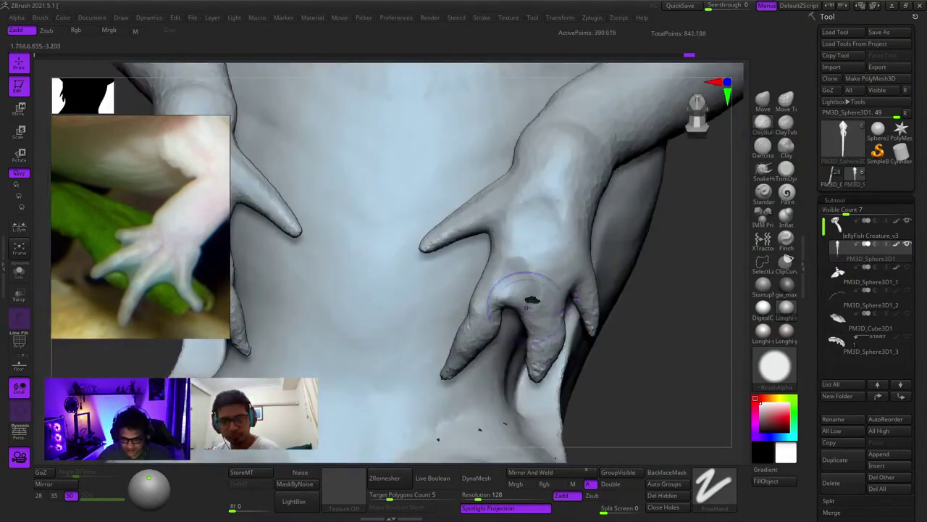
Add form toward the wrists with ClayBuildup and smooth the transition into the forearms
left_click_drag(529, 236, 555, 279)
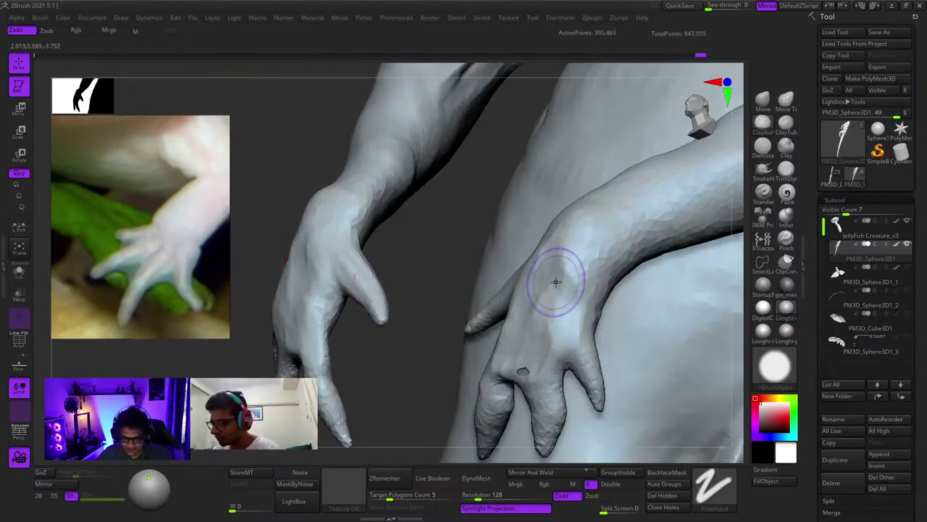
mouse_move(555, 281)
right_mouse_down()
mouse_move(553, 239)
mouse_move(534, 206)
right_mouse_up()
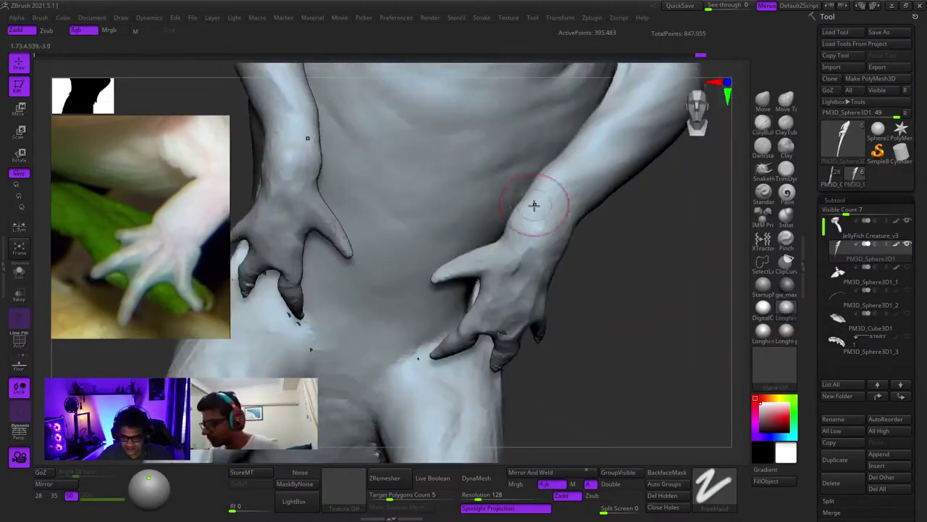
mouse_move(534, 205)
left_mouse_down("shift")
mouse_move(524, 211)
mouse_move(561, 196)
mouse_move(542, 210)
left_mouse_up("shift")
mouse_move(551, 268)
right_mouse_down("ctrl")
mouse_move(562, 308)
mouse_move(566, 255)
mouse_move(596, 232)
mouse_move(616, 243)
mouse_move(629, 288)
mouse_move(625, 251)
mouse_move(668, 246)
mouse_move(658, 253)
mouse_move(599, 230)
right_mouse_up("ctrl")
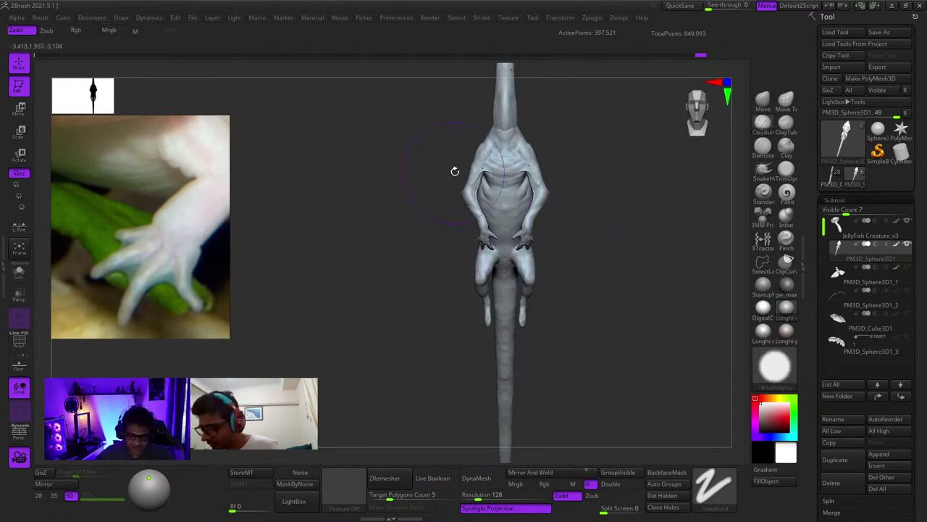
mouse_move(509, 238)
right_mouse_down("ctrl")
mouse_move(476, 213)
mouse_move(455, 229)
right_mouse_up("ctrl")
Adjust the hand silhouette and curve the outer fingers outward with the Move brush, varying the brush size
scroll(455, 239, "up", 5)
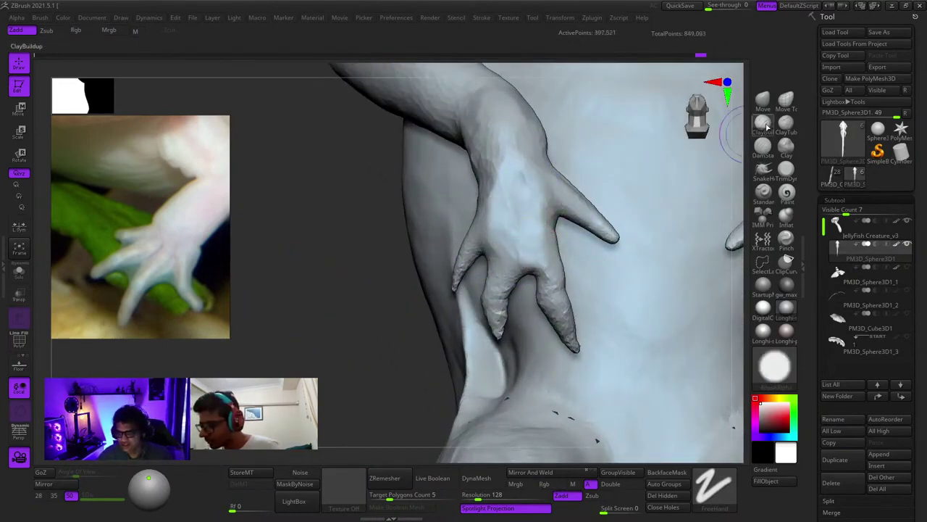
key("space")
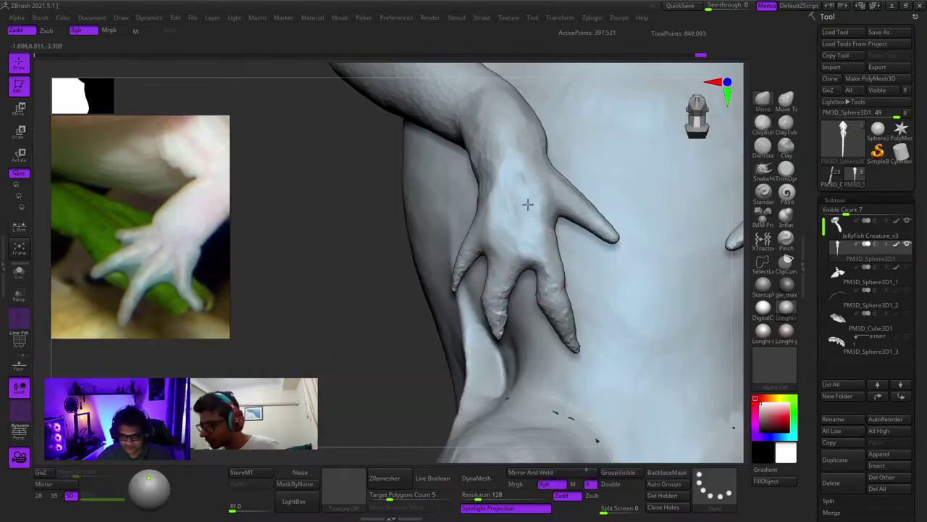
left_click_drag(502, 216, 486, 253)
right_click_drag(526, 176, 539, 234)
key("space")
mouse_move(533, 231)
left_mouse_down()
mouse_move(538, 216)
mouse_move(547, 244)
left_mouse_up()
right_click_drag(472, 265, 452, 246)
key("space")
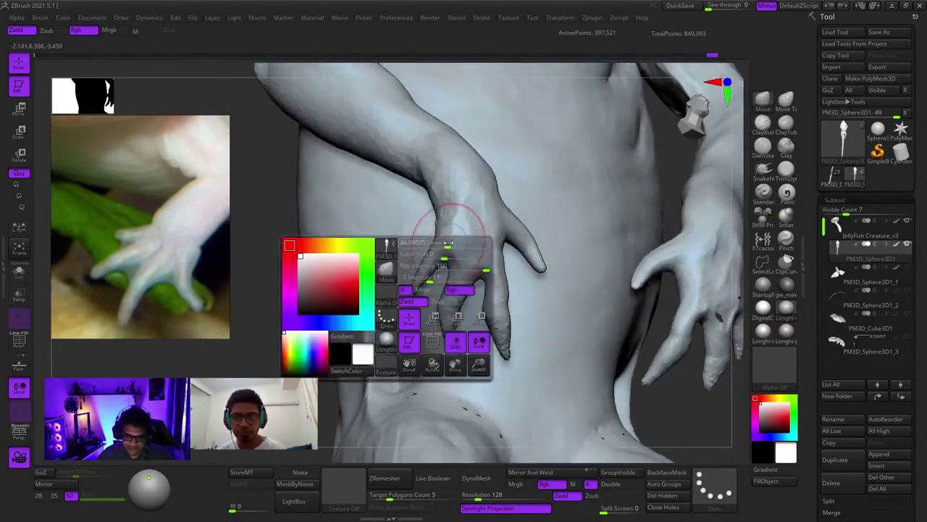
left_click_drag(407, 269, 415, 267)
scroll(441, 304, "up", 3)
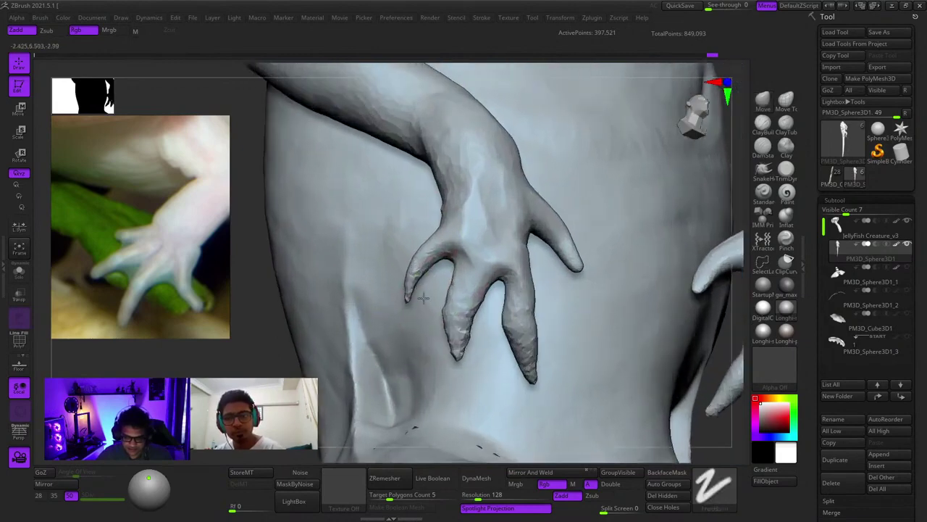
Examine the axolotl reference photos for the shapes of the arms, hands and fingers
mouse_move(460, 289)
right_mouse_down("ctrl")
mouse_move(468, 214)
mouse_move(452, 221)
mouse_move(446, 203)
mouse_move(476, 259)
mouse_move(507, 266)
mouse_move(471, 244)
mouse_move(500, 337)
mouse_move(481, 270)
right_mouse_up("ctrl")
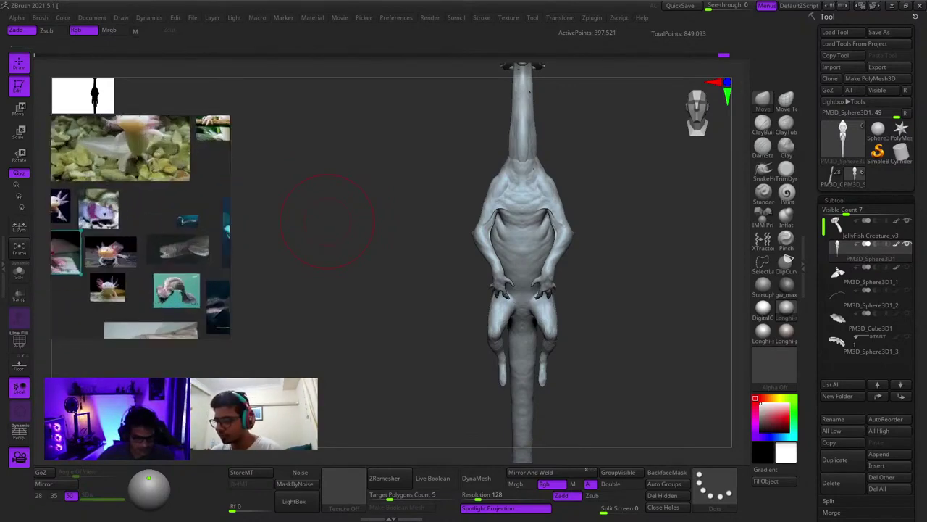
scroll(116, 267, "up", 5)
scroll(120, 262, "down", 9)
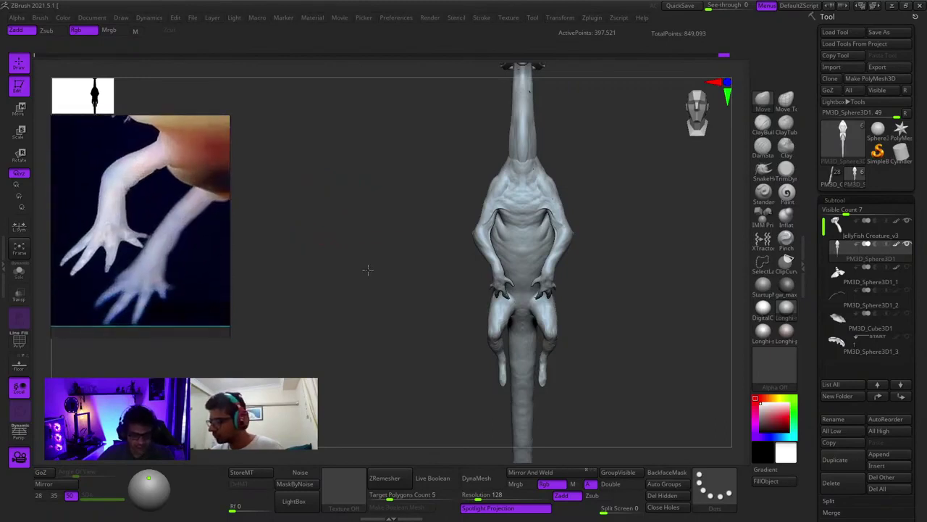
right_click_drag(495, 312, 471, 303, "ctrl")
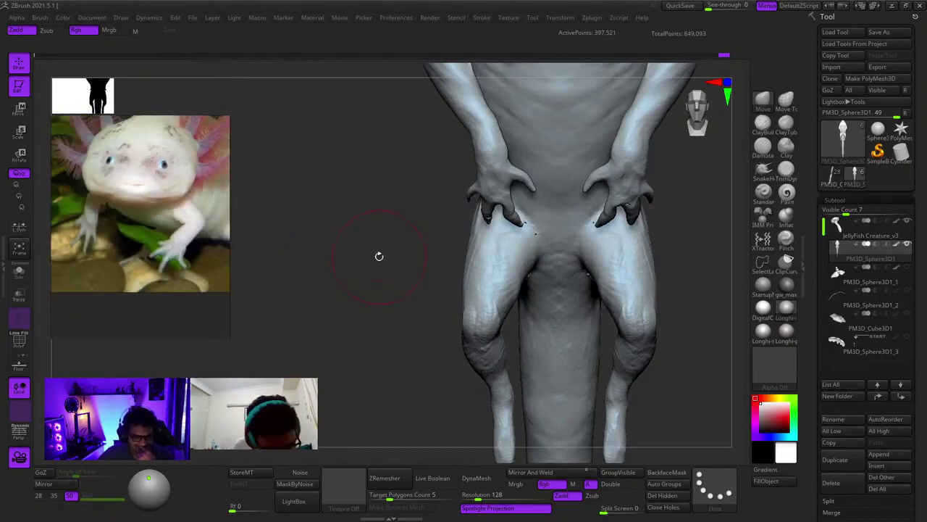
Reshape the wrists, forearm ends and backs of the hands from several angles with a large Move brush
left_click_drag(379, 257, 511, 290)
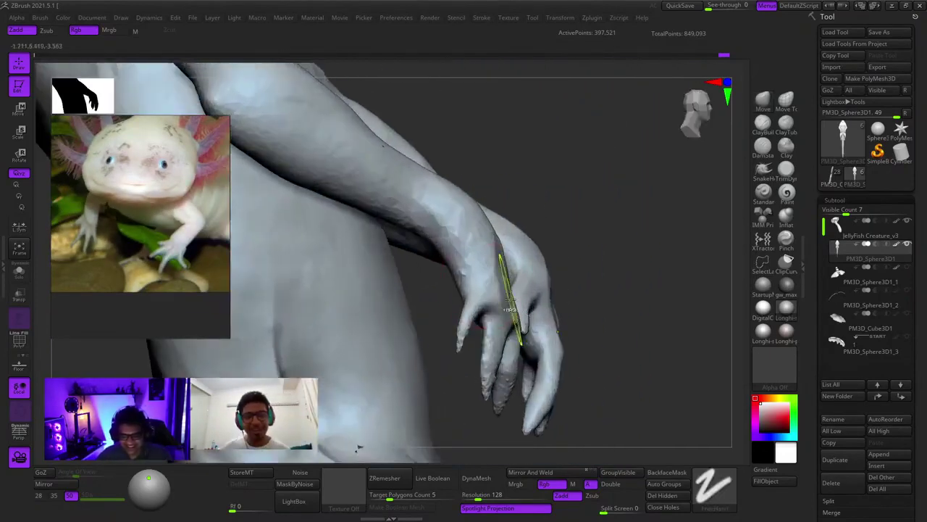
right_click_drag(487, 266, 478, 254)
left_click_drag(490, 242, 483, 269)
right_click_drag(482, 269, 504, 254)
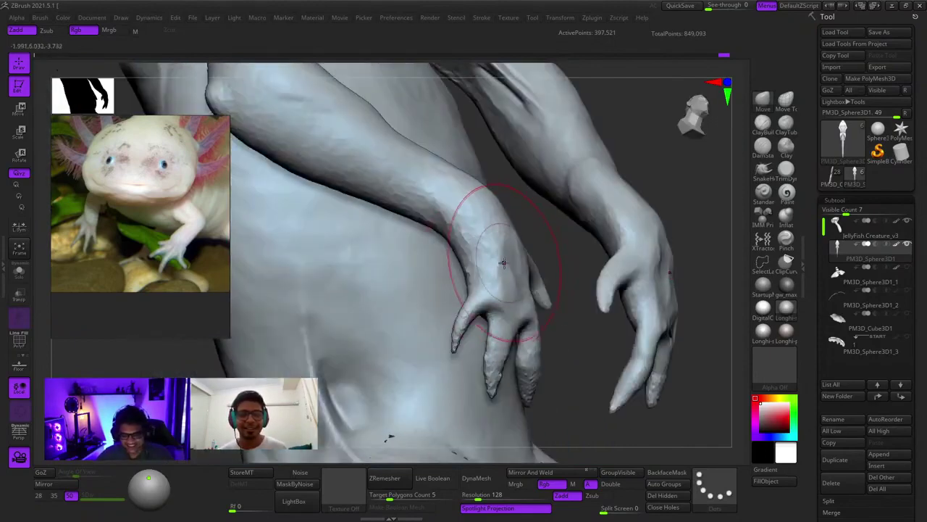
left_click_drag(505, 255, 499, 260)
right_click_drag(533, 256, 516, 254)
mouse_move(515, 253)
left_mouse_down()
mouse_move(496, 258)
mouse_move(519, 258)
mouse_move(507, 239)
mouse_move(521, 215)
mouse_move(489, 262)
mouse_move(507, 239)
mouse_move(526, 247)
left_mouse_up()
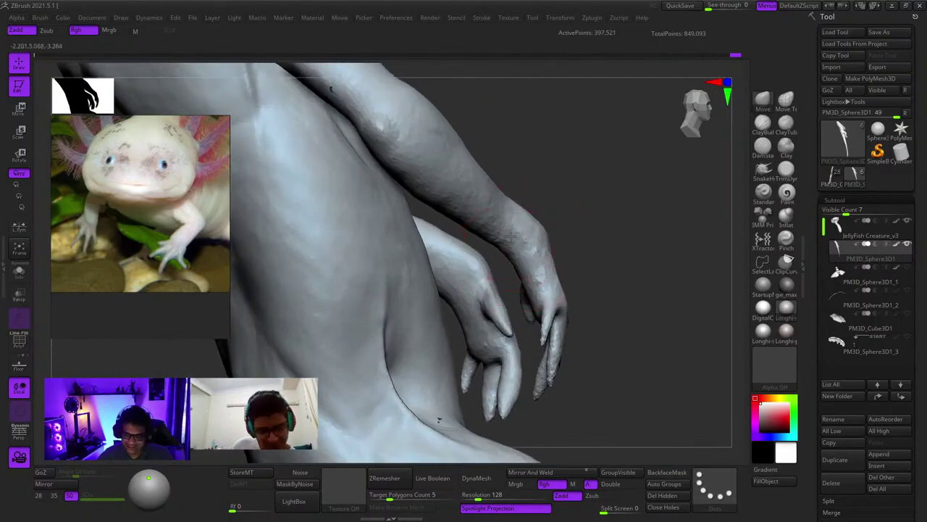
mouse_move(521, 235)
left_mouse_down()
mouse_move(529, 261)
mouse_move(555, 253)
mouse_move(510, 286)
mouse_move(507, 276)
mouse_move(538, 247)
mouse_move(531, 274)
mouse_move(480, 265)
left_mouse_up()
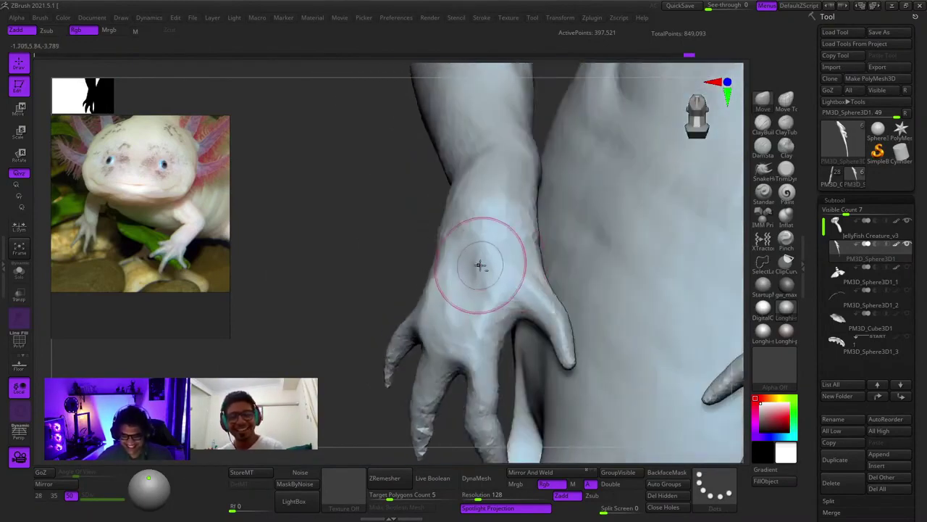
Build up the wrists, backs of the hands and knuckle areas with the ClayBuildup brush
left_click(762, 124)
mouse_move(490, 241)
right_mouse_down()
mouse_move(503, 238)
mouse_move(459, 286)
mouse_move(499, 268)
mouse_move(474, 232)
mouse_move(484, 252)
right_mouse_up()
left_click_drag(472, 275, 499, 251)
right_click_drag(502, 253, 492, 263)
right_click_drag(526, 235, 512, 226)
left_click_drag(512, 227, 479, 260)
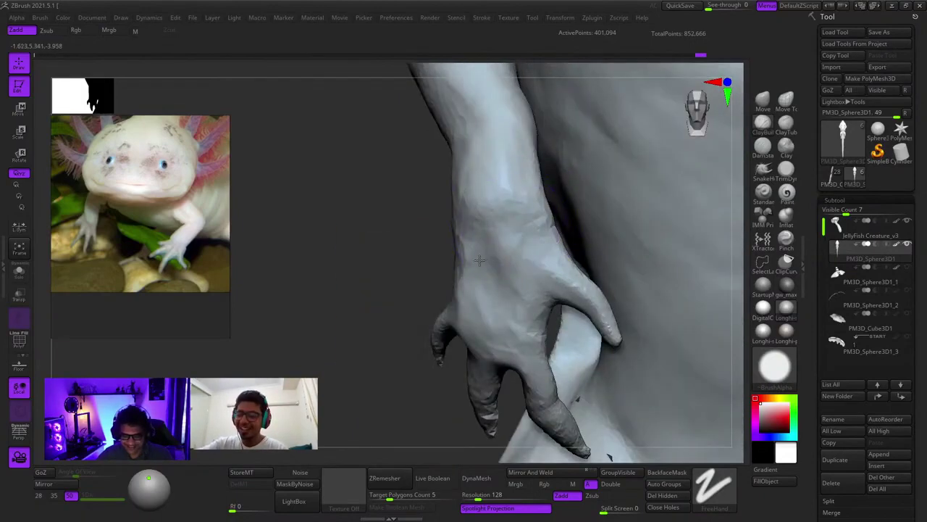
right_click_drag(456, 270, 491, 232)
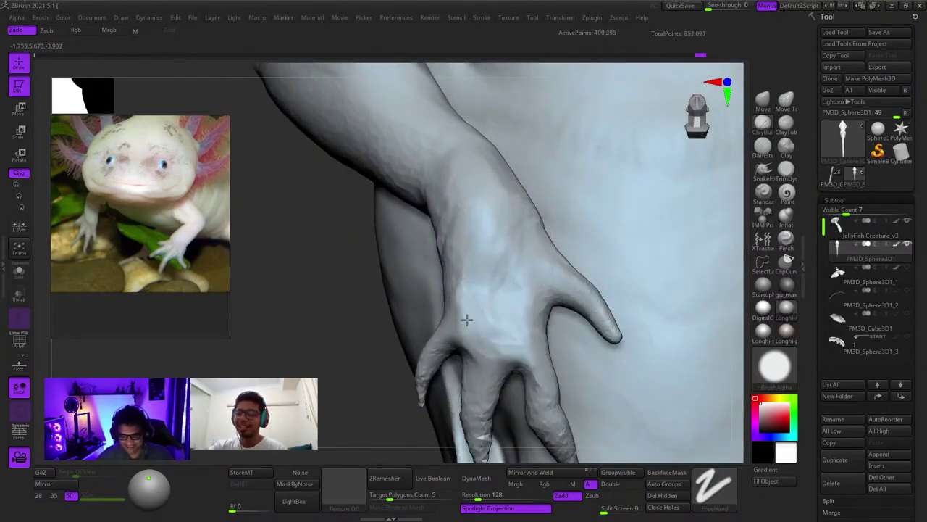
mouse_move(467, 320)
right_mouse_down()
mouse_move(499, 304)
mouse_move(474, 283)
mouse_move(486, 273)
mouse_move(472, 296)
mouse_move(469, 280)
right_mouse_up()
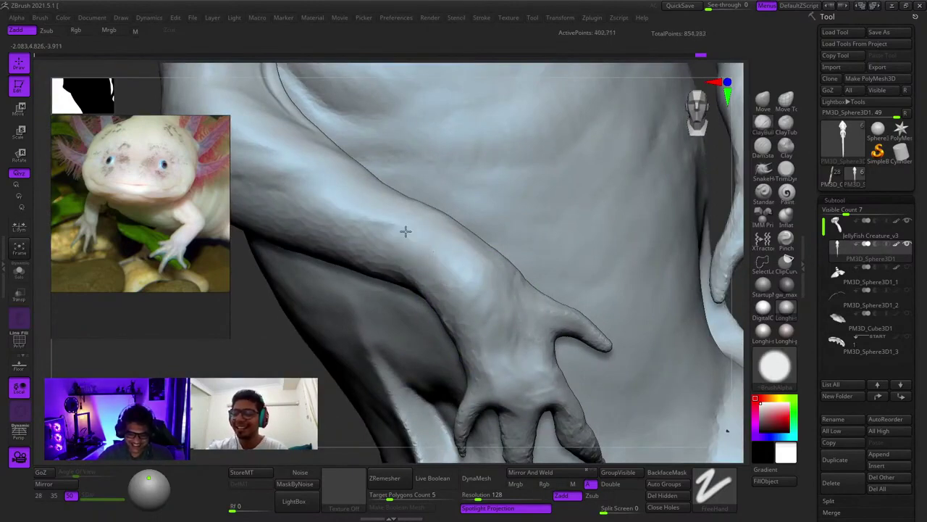
Build up and smooth the wrist, back of the hand and knuckles with the ClayBuildup brush from several angles
right_click_drag(405, 231, 478, 306)
left_click_drag(478, 306, 460, 229, "shift")
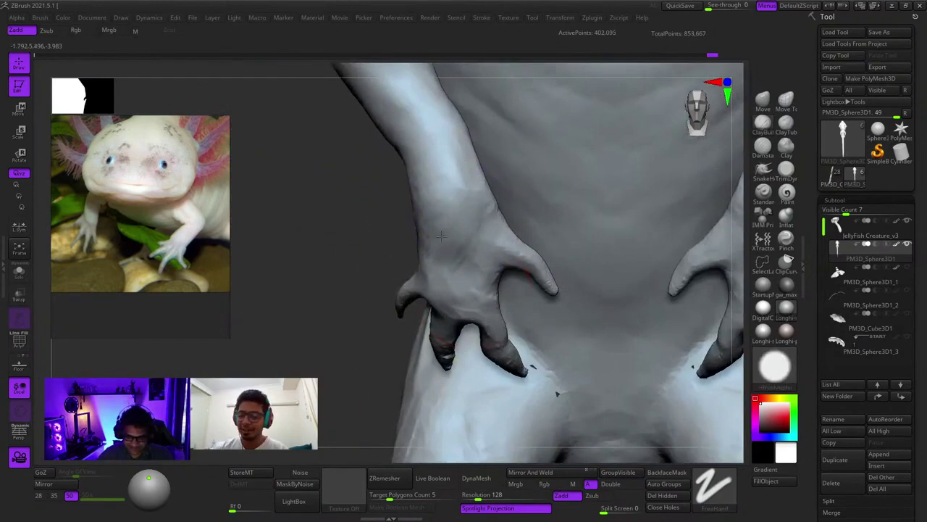
right_click_drag(438, 231, 444, 282)
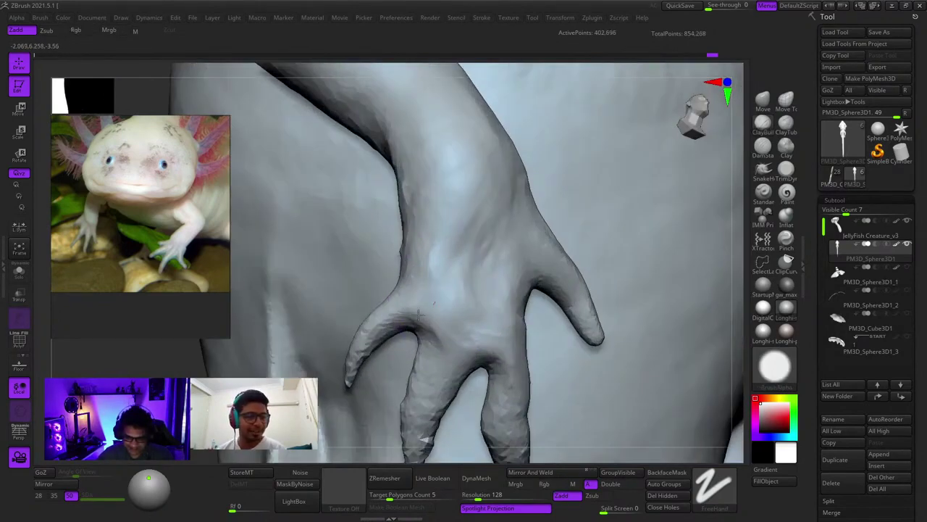
mouse_move(449, 343)
right_mouse_down()
mouse_move(445, 283)
mouse_move(503, 275)
right_mouse_up()
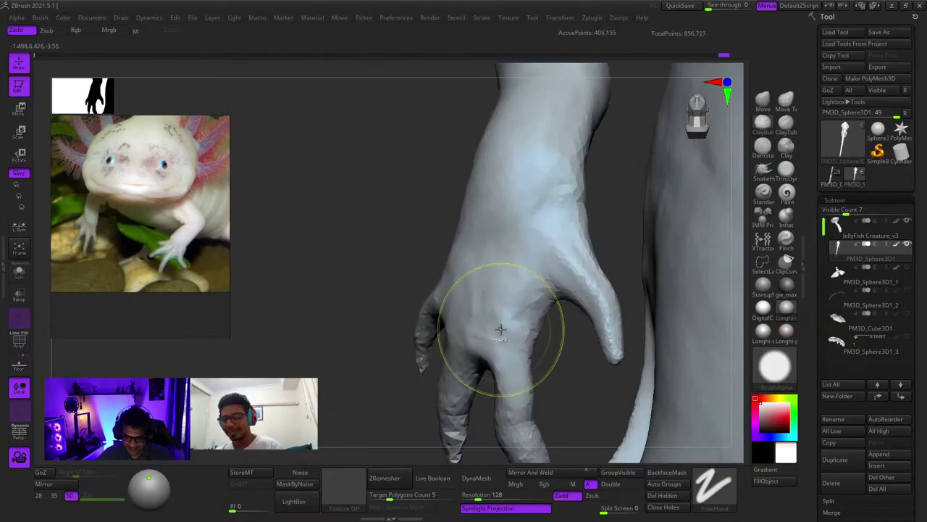
right_click_drag(501, 330, 426, 212, "ctrl")
mouse_move(469, 331)
right_mouse_down()
mouse_move(499, 287)
mouse_move(478, 266)
mouse_move(507, 272)
right_mouse_up()
mouse_move(507, 272)
right_mouse_down("ctrl")
mouse_move(614, 362)
mouse_move(526, 300)
mouse_move(544, 231)
right_mouse_up("ctrl")
Reshape the two middle fingers and widen the gap at their base with the Move brush, adjusting the brush size
key("space")
left_click_drag(594, 165, 605, 154)
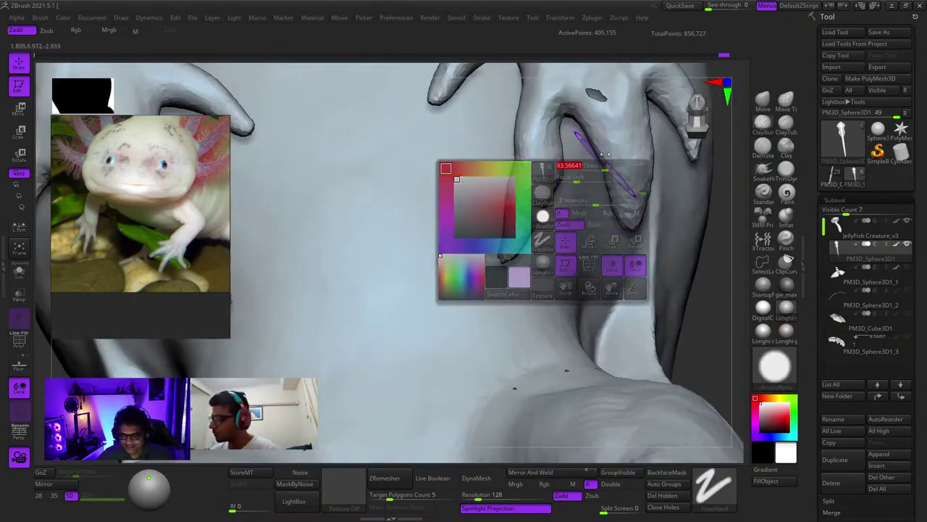
right_click_drag(604, 154, 564, 277, "alt")
mouse_move(564, 277)
right_mouse_down()
mouse_move(571, 220)
mouse_move(588, 207)
right_mouse_up()
left_click(762, 100)
right_click_drag(621, 176, 552, 261)
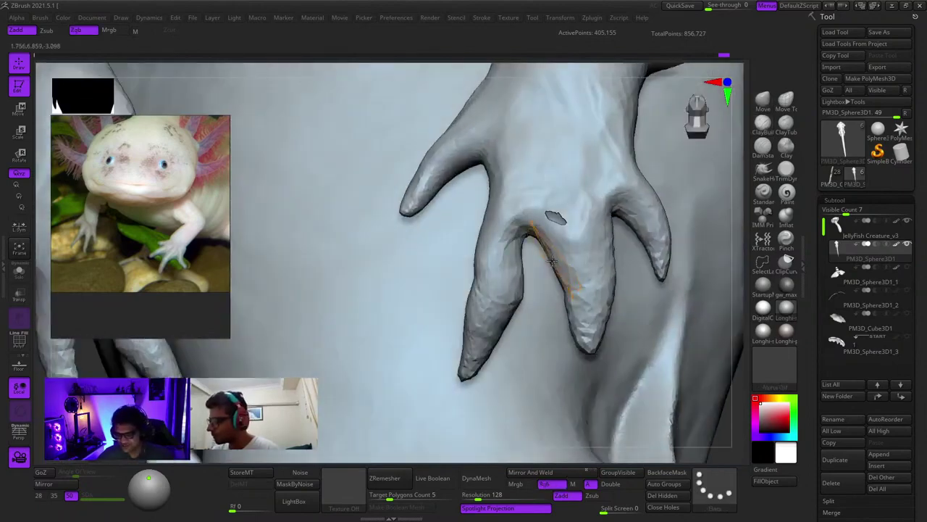
right_click(552, 257)
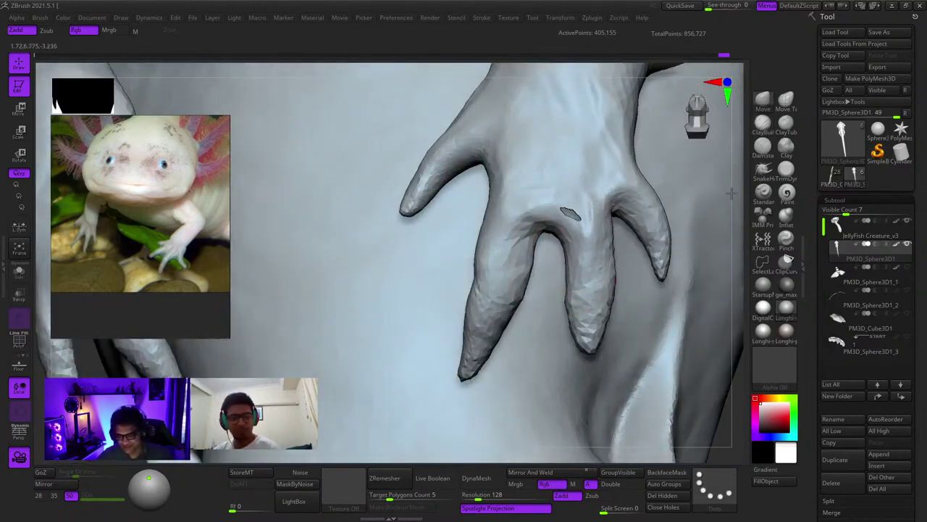
mouse_move(558, 239)
right_mouse_down()
mouse_move(575, 279)
mouse_move(585, 244)
right_mouse_up()
key("space")
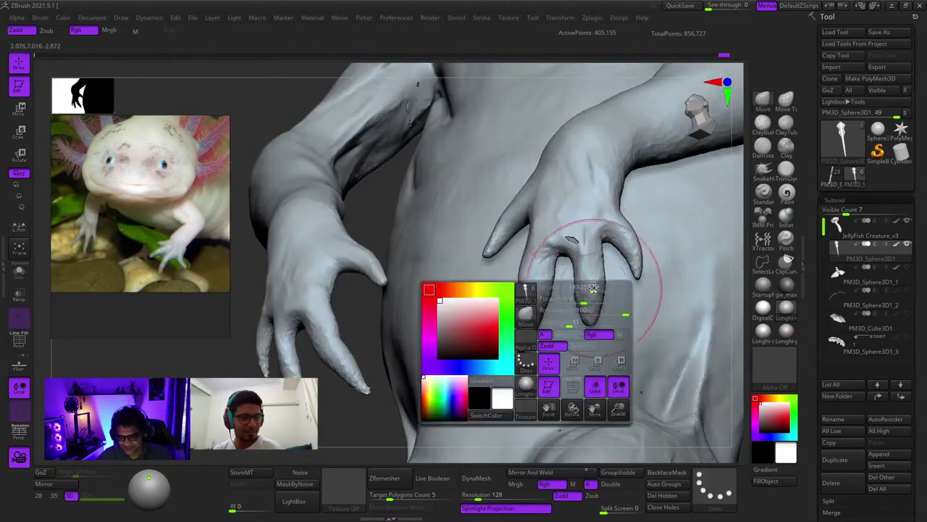
left_click_drag(594, 293, 584, 292)
mouse_move(584, 292)
right_mouse_down()
mouse_move(517, 290)
mouse_move(507, 280)
right_mouse_up()
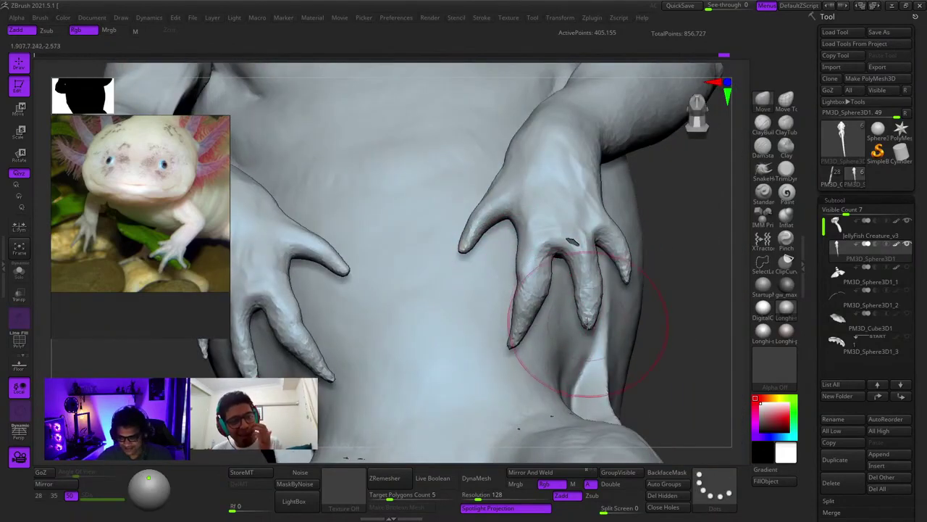
Adjust the bend and silhouette of the fingers from side and underside views with a resized Move brush
key("space")
left_click_drag(593, 334, 585, 333)
mouse_move(587, 332)
right_mouse_down()
mouse_move(676, 275)
mouse_move(612, 285)
right_mouse_up()
mouse_move(605, 323)
right_mouse_down()
mouse_move(596, 304)
mouse_move(626, 297)
mouse_move(587, 274)
mouse_move(581, 319)
mouse_move(470, 250)
mouse_move(498, 249)
mouse_move(490, 266)
mouse_move(500, 255)
mouse_move(505, 288)
mouse_move(563, 292)
mouse_move(544, 233)
right_mouse_up()
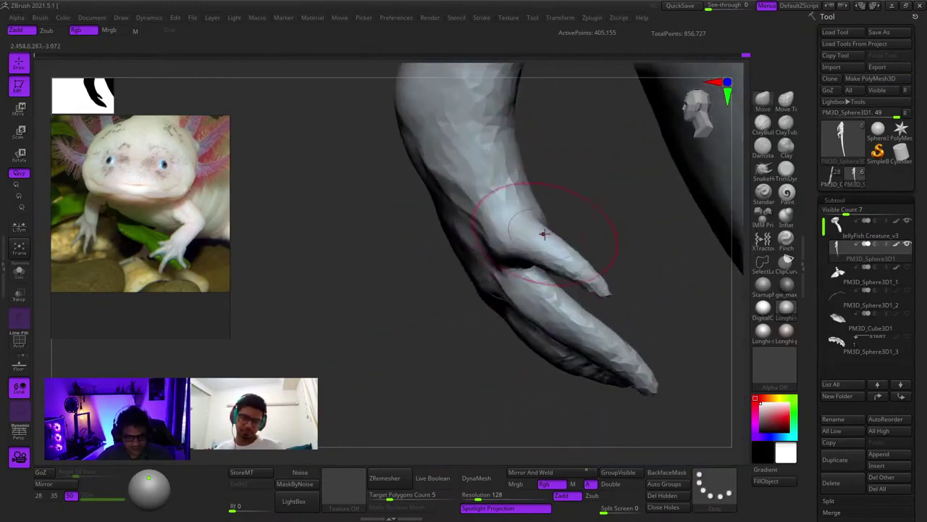
left_click_drag(544, 233, 552, 254)
right_click_drag(542, 297, 559, 213)
right_click(579, 217)
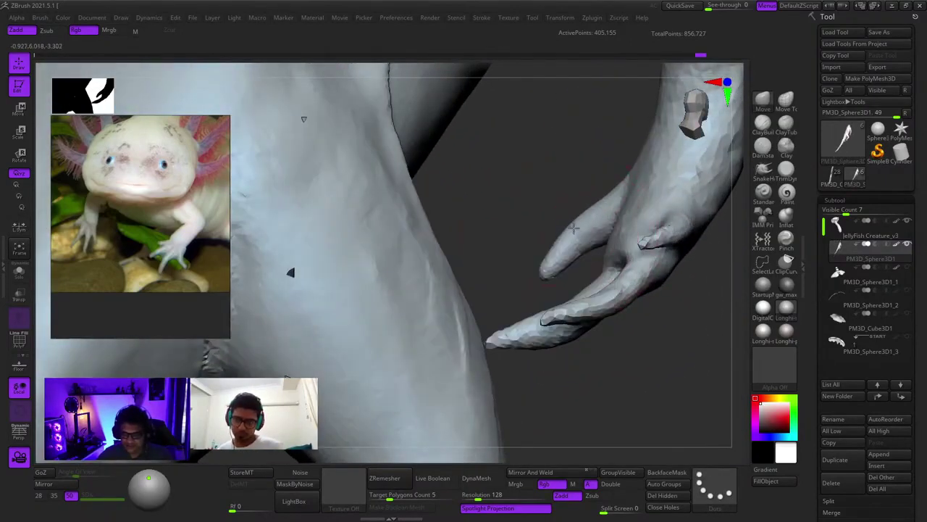
right_click_drag(570, 283, 547, 262, "ctrl")
right_click_drag(500, 290, 517, 337)
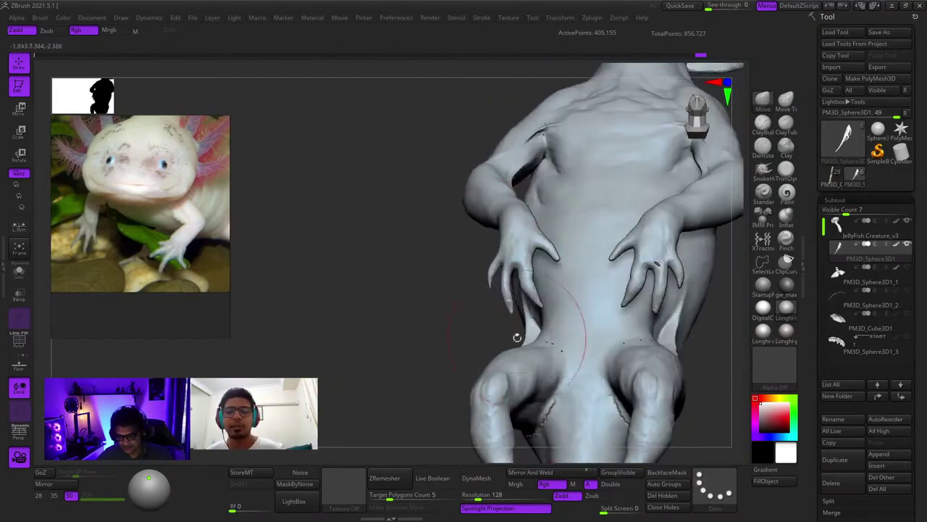
Try Mirror And Weld on the body to carry the reshaped hand to the other side
left_click(543, 475)
right_click_drag(516, 402, 540, 370, "shift")
right_click_drag(540, 369, 580, 292, "ctrl")
right_click_drag(595, 335, 536, 316, "alt")
key("space")
left_click_drag(606, 255, 590, 255)
mouse_move(569, 341)
right_mouse_down("ctrl")
mouse_move(542, 275)
mouse_move(510, 456)
right_mouse_up("ctrl")
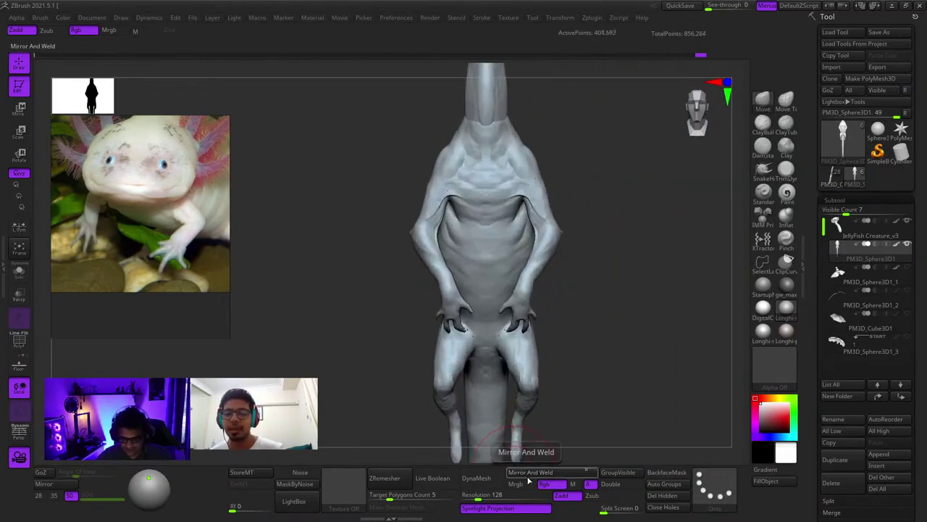
left_click(529, 474)
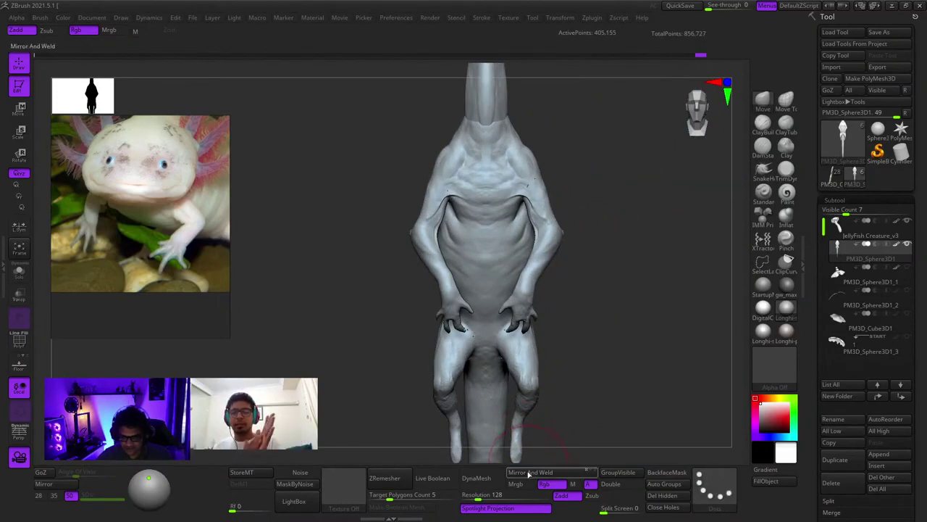
Check the arms and hands from the front, and mirror and weld the body to make both sides match
right_click_drag(555, 138, 530, 384, "ctrl")
right_click_drag(515, 347, 585, 166, "alt")
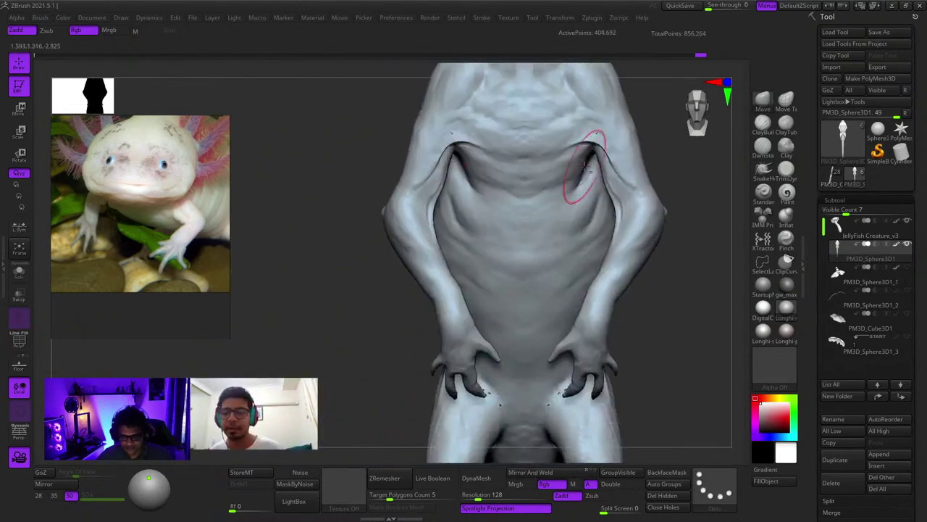
right_click_drag(541, 310, 539, 245)
right_click_drag(476, 346, 512, 311)
right_click_drag(513, 312, 656, 289, "ctrl")
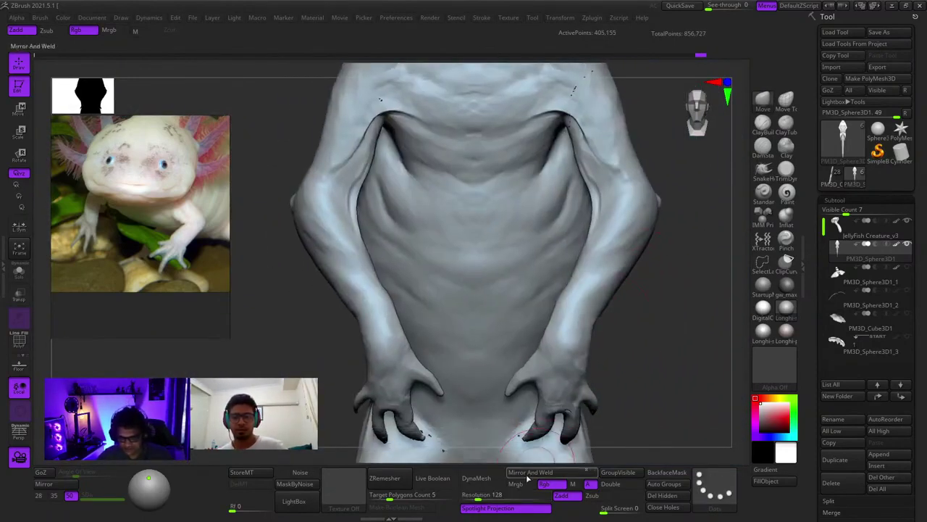
left_click(532, 471)
right_click_drag(498, 335, 471, 283, "ctrl")
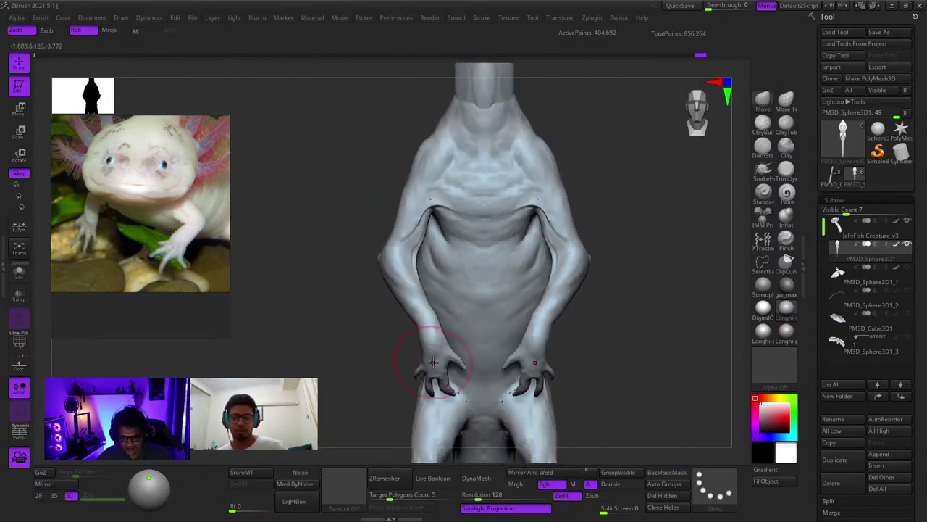
Thicken the fingers with the Inflat brush and mirror and weld the body to match both hands
mouse_move(422, 370)
right_mouse_down("ctrl")
mouse_move(509, 334)
mouse_move(604, 182)
right_mouse_up("ctrl")
left_click(786, 220)
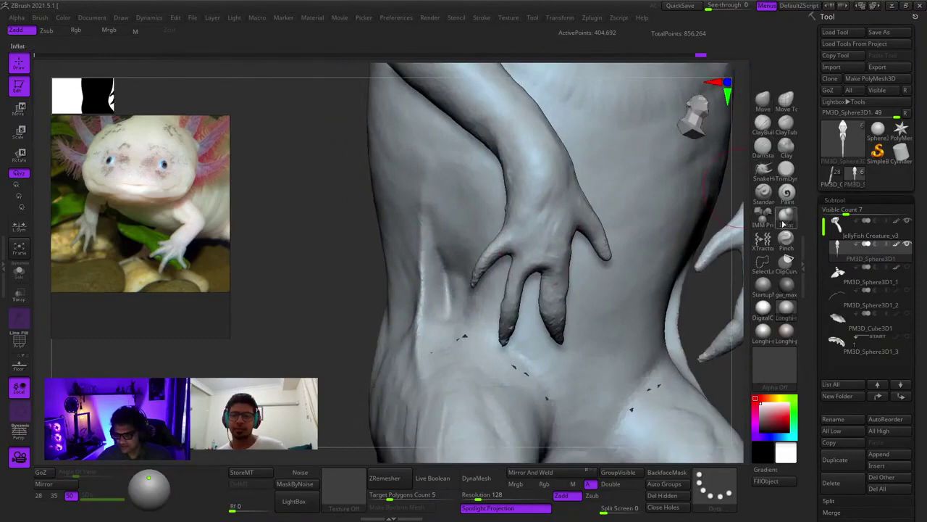
right_click_drag(502, 259, 519, 288, "ctrl")
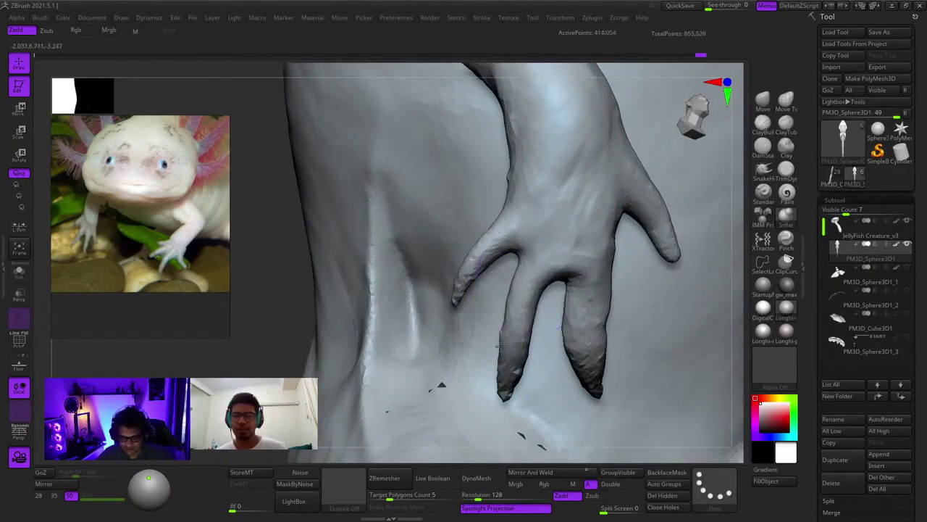
right_click_drag(500, 346, 513, 288)
mouse_move(532, 324)
right_mouse_down("ctrl")
mouse_move(542, 304)
mouse_move(527, 310)
right_mouse_up("ctrl")
left_click_drag(526, 310, 510, 289)
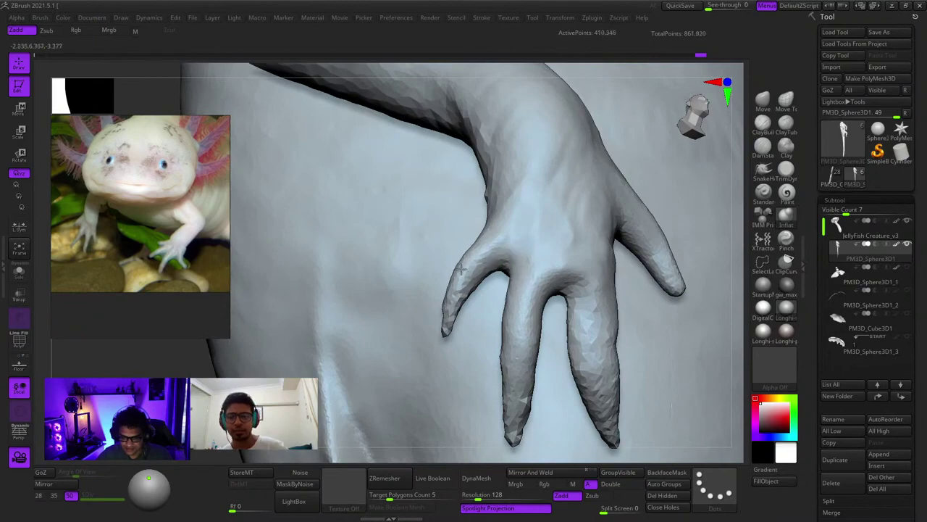
left_click_drag(450, 312, 459, 301)
mouse_move(503, 293)
right_mouse_down()
mouse_move(471, 301)
mouse_move(503, 273)
mouse_move(523, 206)
mouse_move(522, 410)
mouse_move(499, 387)
mouse_move(490, 235)
right_mouse_up()
left_click(539, 477)
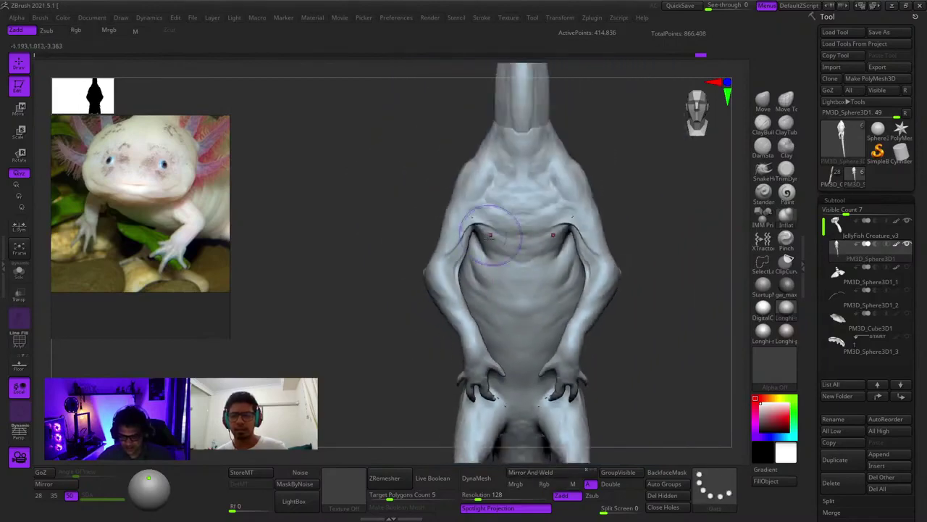
Build up and smooth the bony point of the elbow with the ClayBuildup brush
mouse_move(576, 250)
right_mouse_down()
mouse_move(514, 311)
mouse_move(471, 266)
right_mouse_up()
mouse_move(527, 221)
right_mouse_down("ctrl")
mouse_move(554, 276)
mouse_move(531, 278)
right_mouse_up("ctrl")
left_click(761, 133)
right_click(538, 254)
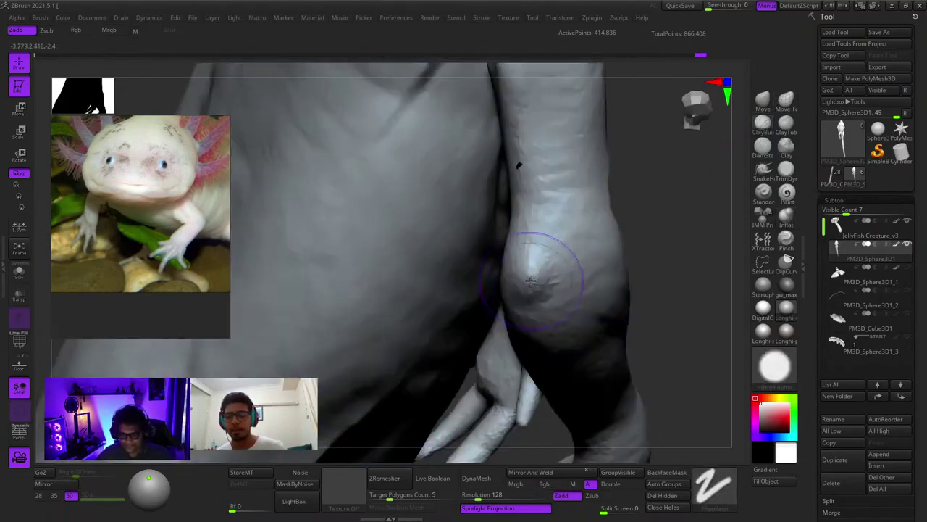
left_click_drag(531, 278, 523, 289)
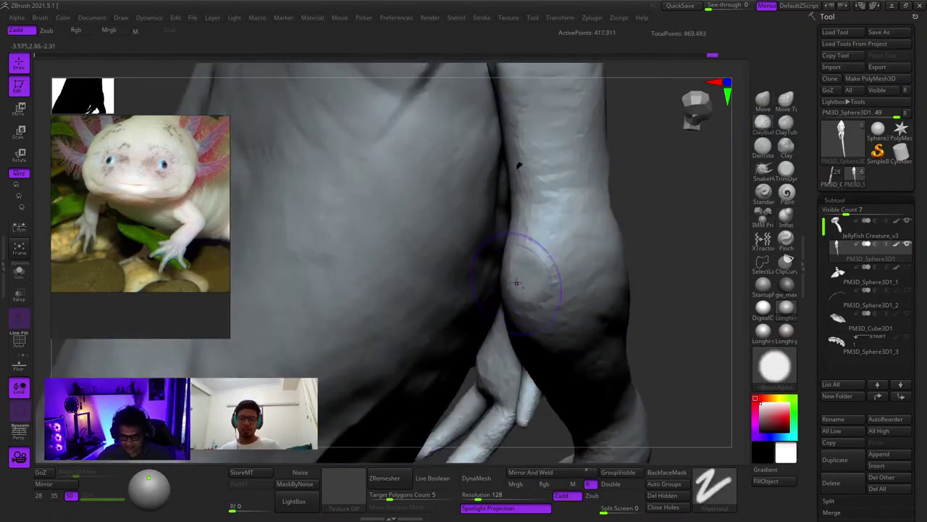
right_click_drag(537, 325, 539, 272, "ctrl")
right_click_drag(540, 271, 493, 242)
scroll(924, 428, "down", 10)
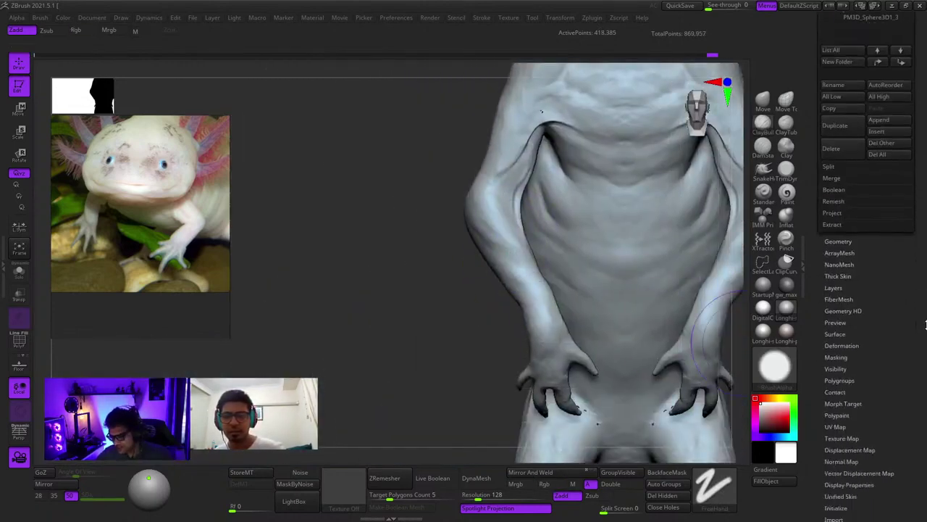
left_click(833, 210)
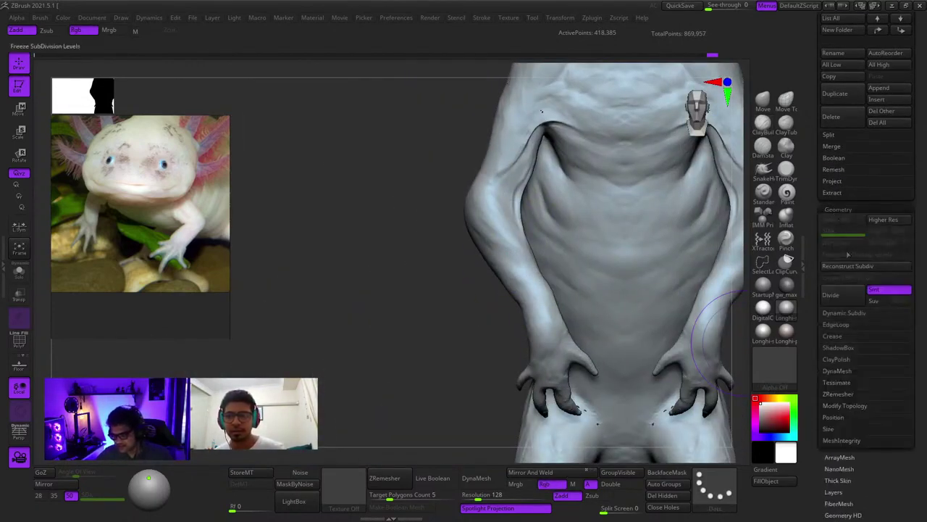
left_click(840, 406)
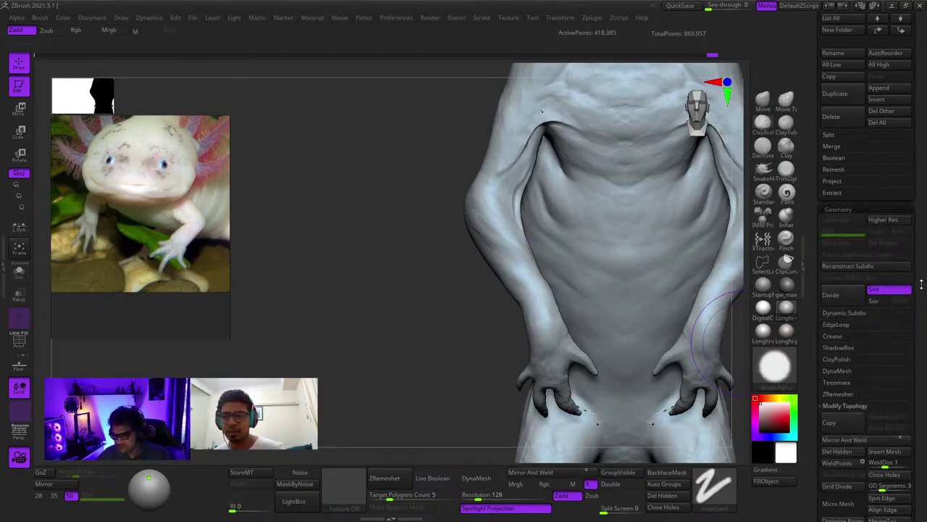
scroll(921, 285, "down", 4)
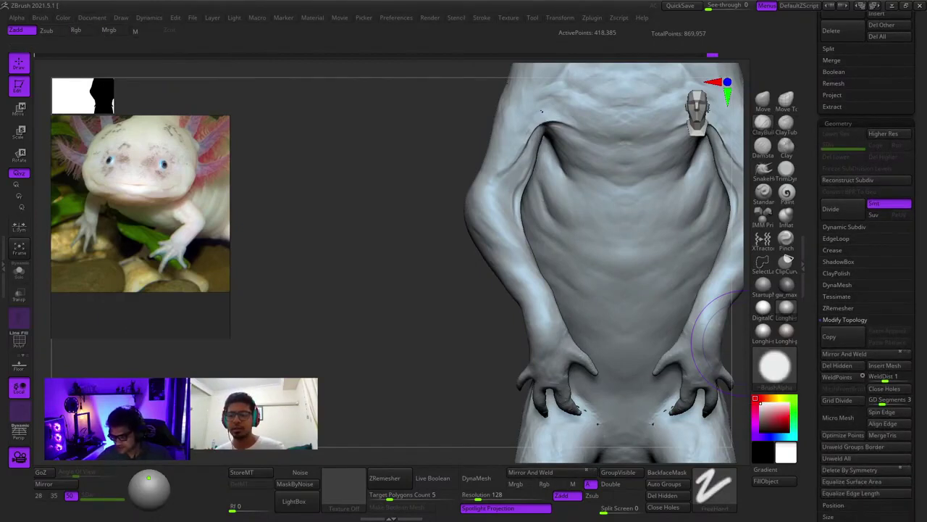
scroll(917, 314, "up", 12)
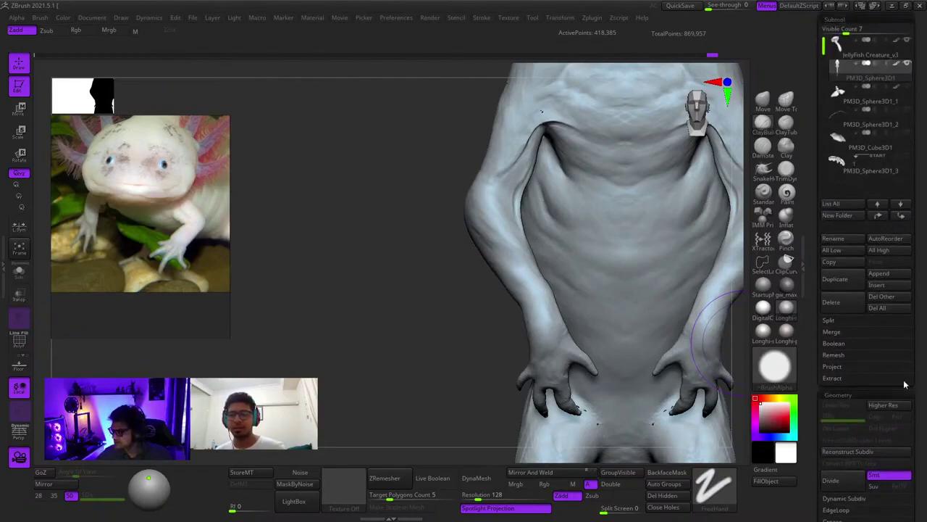
left_click_drag(920, 373, 924, 343)
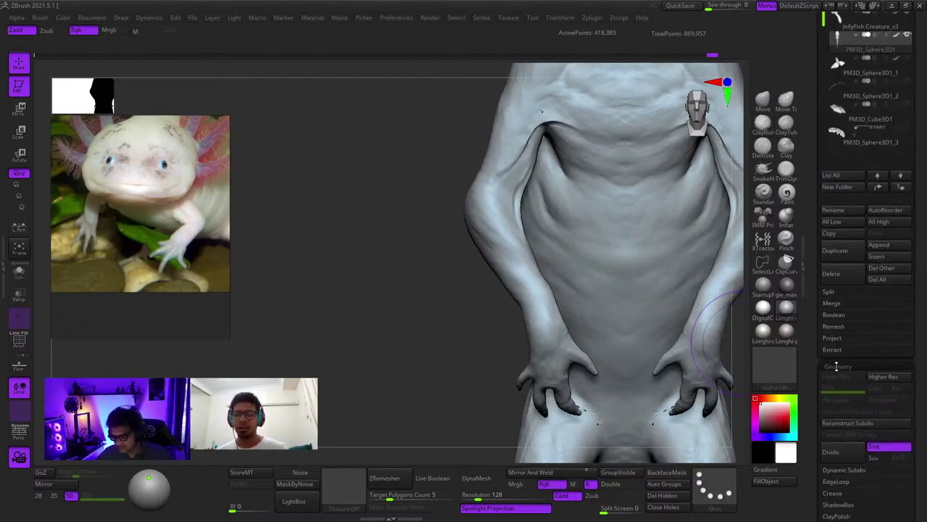
left_click(834, 366, "shift")
Examine the body's polygon wireframe and the proportions of the torso, arms and hands from several angles
mouse_move(580, 301)
right_mouse_down("ctrl")
mouse_move(536, 274)
mouse_move(569, 296)
right_mouse_up("ctrl")
right_click_drag(569, 296, 555, 292)
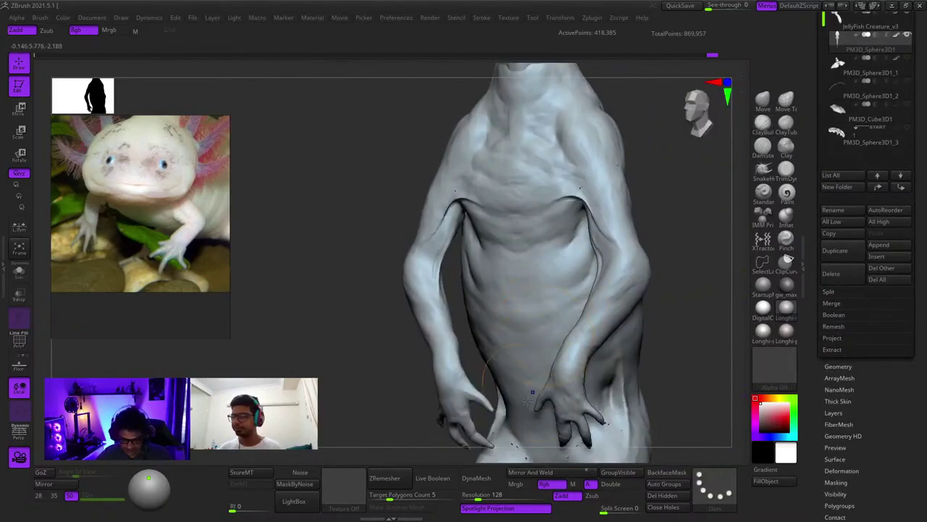
right_click_drag(704, 355, 724, 354)
key("shift+f")
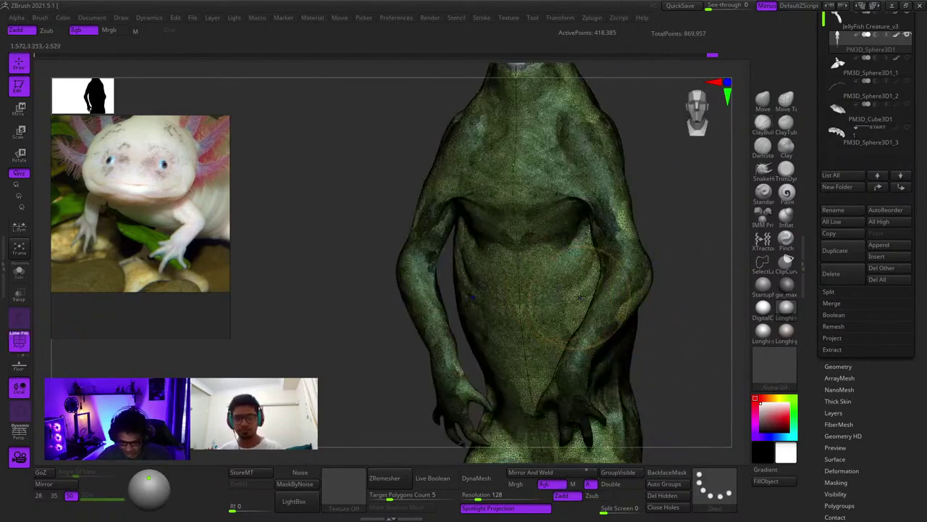
key("shift+f")
right_click_drag(519, 293, 586, 415, "shift")
right_click_drag(596, 272, 543, 344, "alt")
right_click_drag(544, 344, 611, 236, "ctrl")
key("shift+f")
key("shift+f")
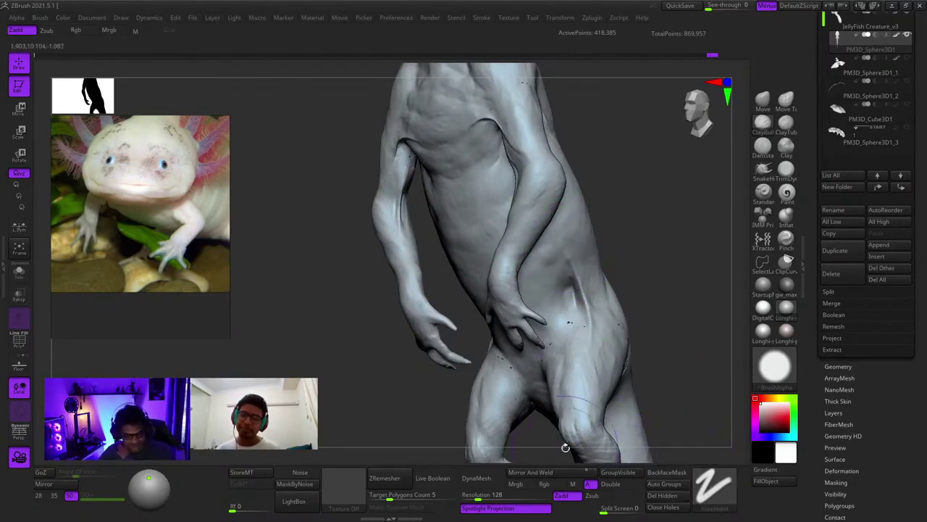
left_click_drag(681, 319, 676, 315)
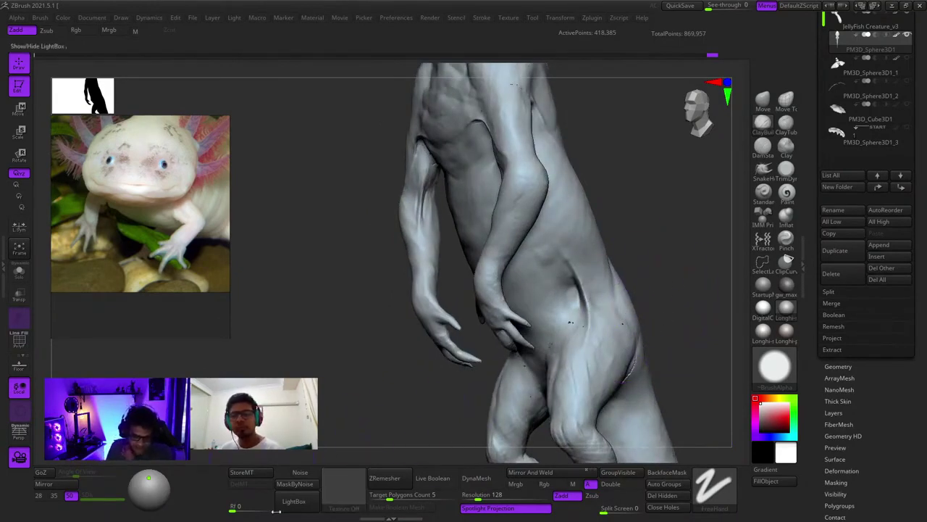
Reshape the wrist and back of the hand with the Move brush
right_click_drag(572, 247, 525, 286)
right_click_drag(525, 286, 556, 319)
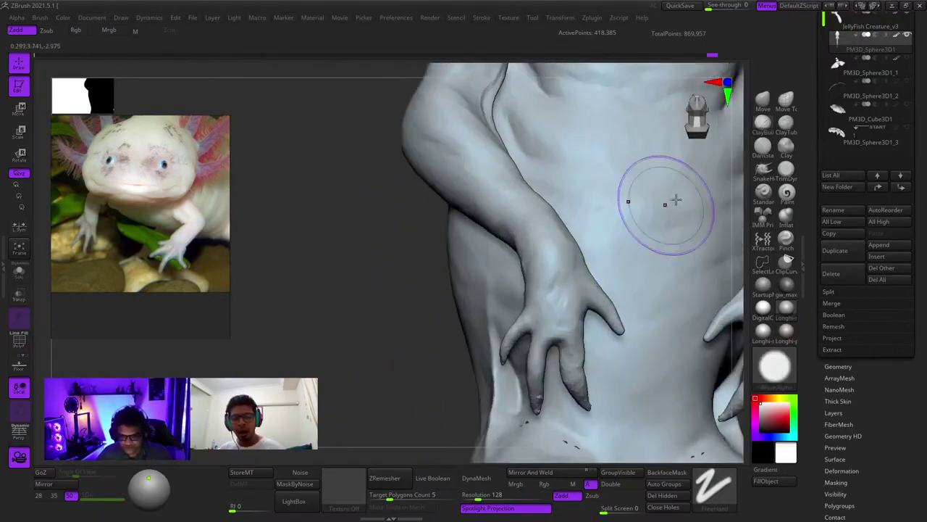
left_click(763, 100)
right_click_drag(565, 222, 545, 255, "ctrl")
key("space")
left_click_drag(542, 259, 544, 261)
left_click_drag(546, 264, 541, 269)
mouse_move(541, 270)
right_mouse_down()
mouse_move(541, 277)
mouse_move(547, 272)
right_mouse_up()
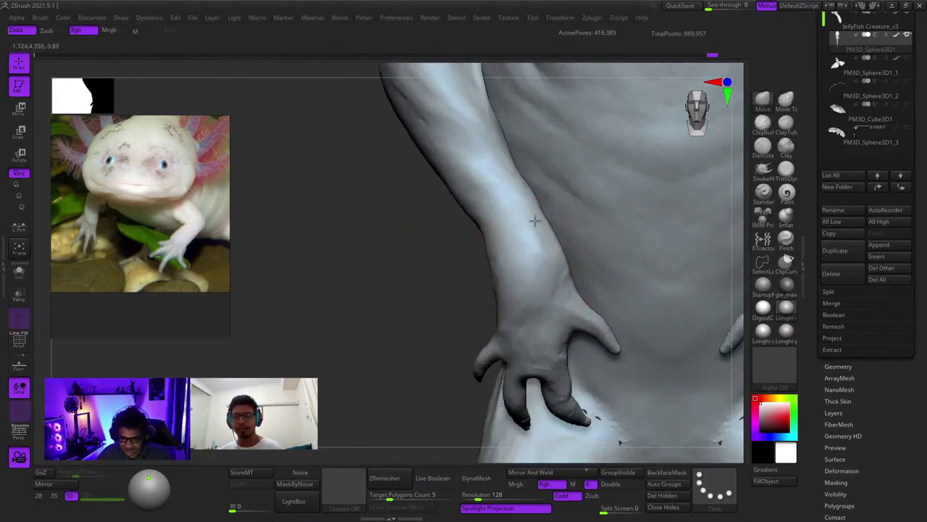
Refine the forearm's contour down to the wrist with the Move brush, from the front and the side
right_click_drag(534, 221, 564, 297)
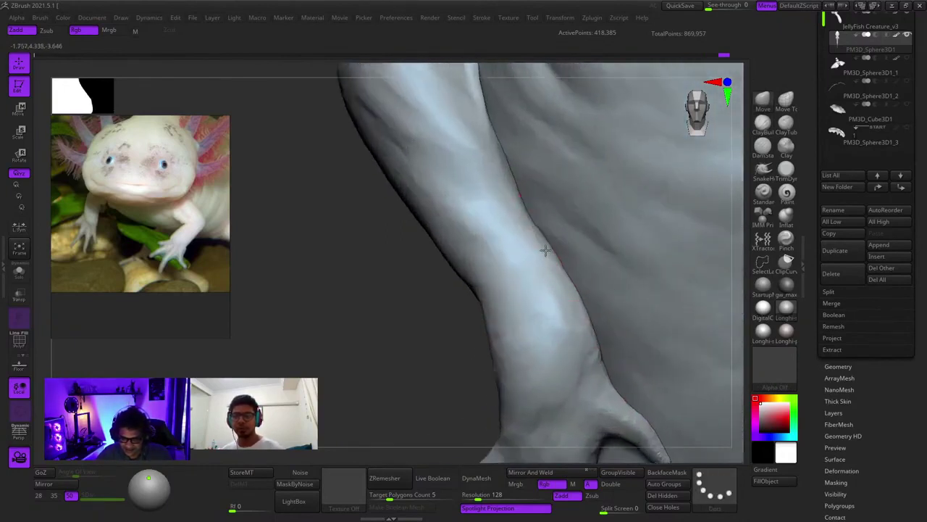
mouse_move(477, 295)
right_mouse_down("ctrl")
mouse_move(488, 250)
mouse_move(500, 289)
right_mouse_up("ctrl")
mouse_move(500, 289)
right_mouse_down()
mouse_move(505, 269)
mouse_move(499, 304)
mouse_move(517, 313)
mouse_move(495, 294)
right_mouse_up()
left_click_drag(456, 287, 490, 275)
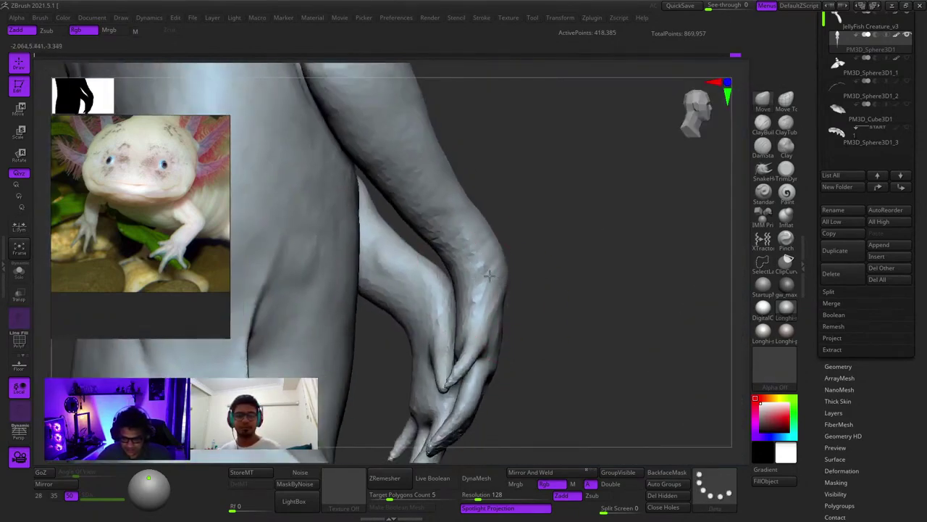
mouse_move(476, 257)
right_mouse_down()
mouse_move(497, 279)
mouse_move(514, 269)
mouse_move(486, 252)
right_mouse_up()
right_click_drag(467, 215, 497, 299)
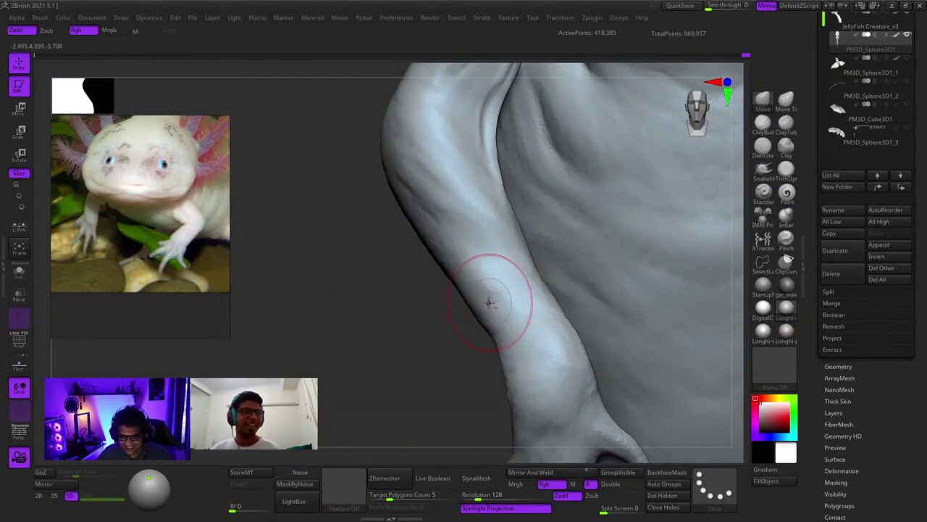
right_click_drag(485, 279, 435, 190, "ctrl")
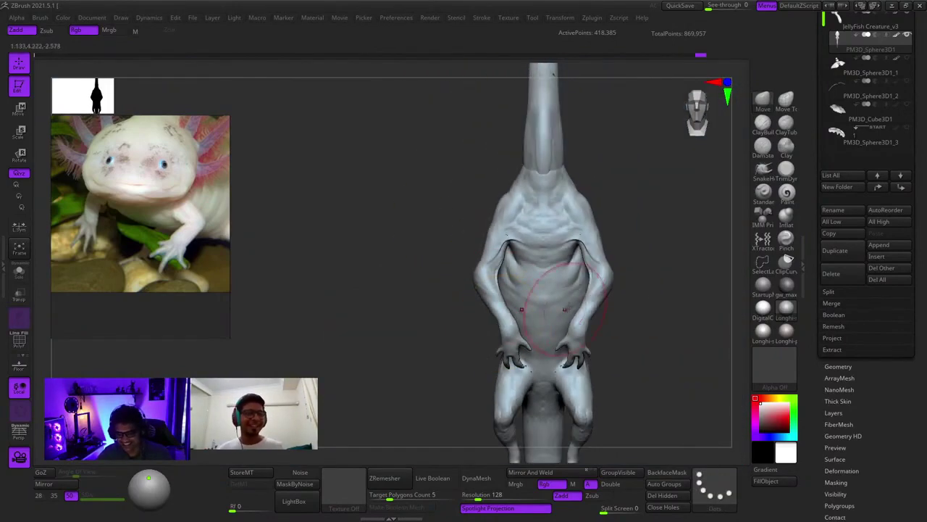
Adjust the shape of the wrist where it meets the back of the other hand with the Move brush
mouse_move(558, 308)
right_mouse_down("alt")
mouse_move(522, 219)
mouse_move(534, 289)
mouse_move(576, 285)
mouse_move(555, 265)
mouse_move(529, 309)
mouse_move(581, 266)
mouse_move(499, 305)
right_mouse_up("alt")
mouse_move(568, 236)
right_mouse_down()
mouse_move(555, 300)
mouse_move(533, 244)
mouse_move(548, 261)
mouse_move(529, 299)
mouse_move(470, 67)
mouse_move(615, 263)
mouse_move(637, 277)
mouse_move(540, 134)
mouse_move(541, 228)
mouse_move(510, 242)
right_mouse_up()
key("space")
right_click_drag(510, 243, 531, 287, "ctrl")
right_click_drag(411, 278, 621, 269, "alt")
right_click_drag(621, 269, 553, 300, "ctrl")
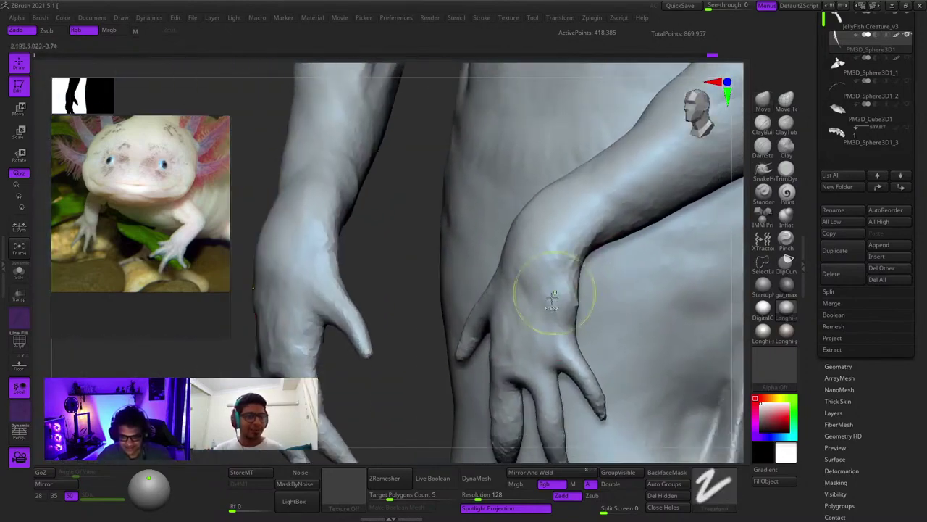
left_click_drag(566, 299, 568, 324)
mouse_move(572, 334)
right_mouse_down()
mouse_move(623, 319)
mouse_move(568, 232)
right_mouse_up()
Carve the crease below the wrist with the DamStandard brush, separating the rounded wrist from the back of the hand
mouse_move(569, 232)
right_mouse_down("ctrl")
mouse_move(558, 258)
mouse_move(544, 237)
right_mouse_up("ctrl")
mouse_move(470, 249)
right_mouse_down("alt")
mouse_move(590, 277)
mouse_move(548, 290)
mouse_move(612, 258)
mouse_move(587, 262)
right_mouse_up("alt")
left_click(786, 174)
left_click_drag(586, 262, 561, 274)
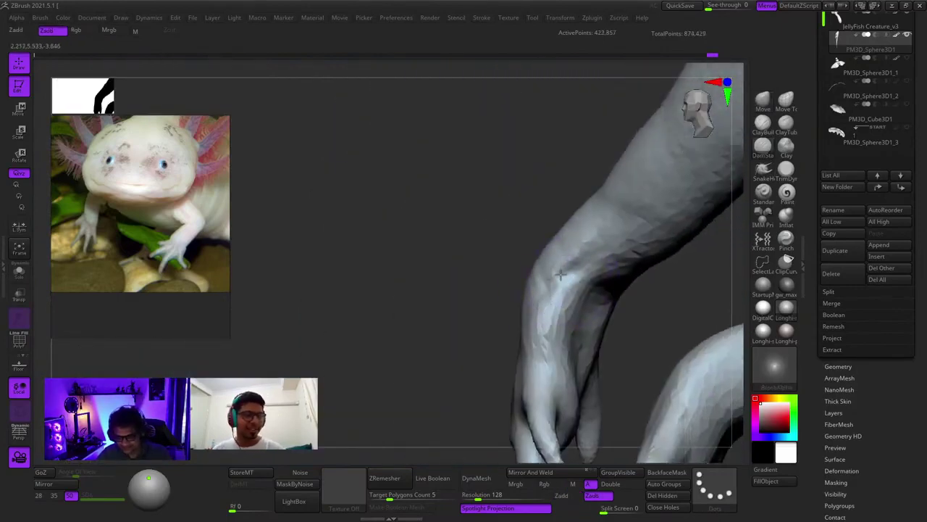
mouse_move(531, 303)
right_mouse_down()
mouse_move(536, 294)
mouse_move(567, 300)
mouse_move(571, 269)
mouse_move(584, 289)
mouse_move(567, 290)
mouse_move(565, 367)
mouse_move(550, 305)
right_mouse_up()
mouse_move(551, 304)
right_mouse_down()
mouse_move(537, 275)
mouse_move(548, 317)
mouse_move(572, 333)
right_mouse_up()
mouse_move(673, 299)
right_mouse_down("ctrl")
mouse_move(571, 311)
mouse_move(559, 297)
right_mouse_up("ctrl")
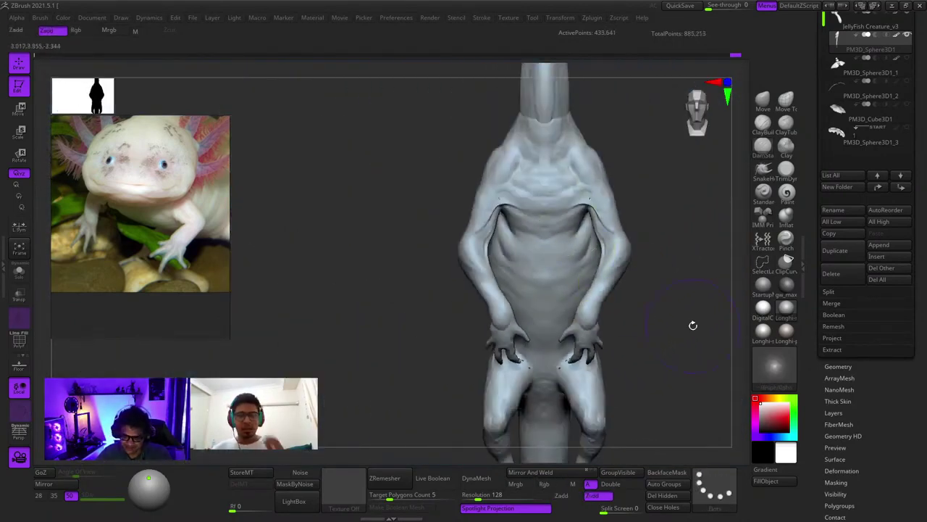
right_click_drag(693, 326, 681, 302)
mouse_move(597, 293)
right_mouse_down("alt")
mouse_move(584, 231)
mouse_move(588, 296)
mouse_move(568, 281)
right_mouse_up("alt")
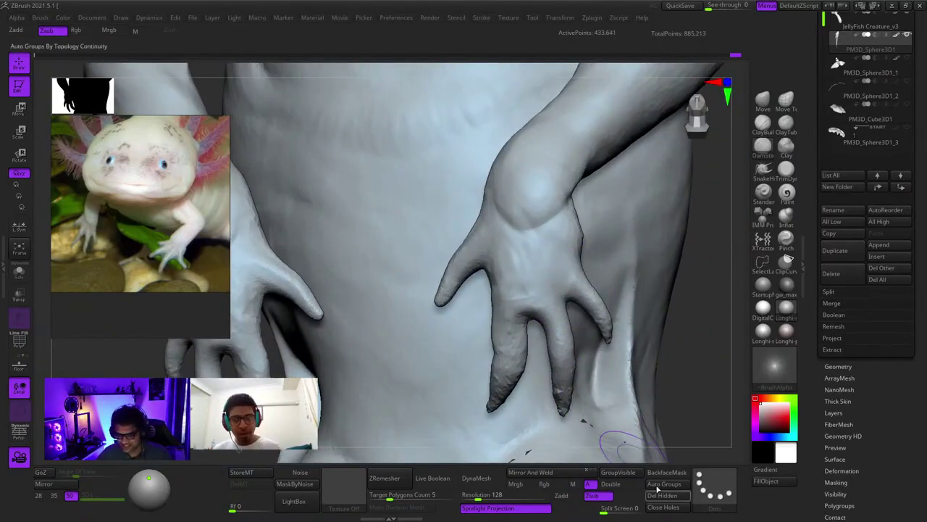
Push out the outer edge of the palm and the base of the outer finger with the Move brush
left_click(770, 103)
mouse_move(530, 290)
right_mouse_down("ctrl")
mouse_move(590, 277)
mouse_move(580, 296)
mouse_move(582, 268)
right_mouse_up("ctrl")
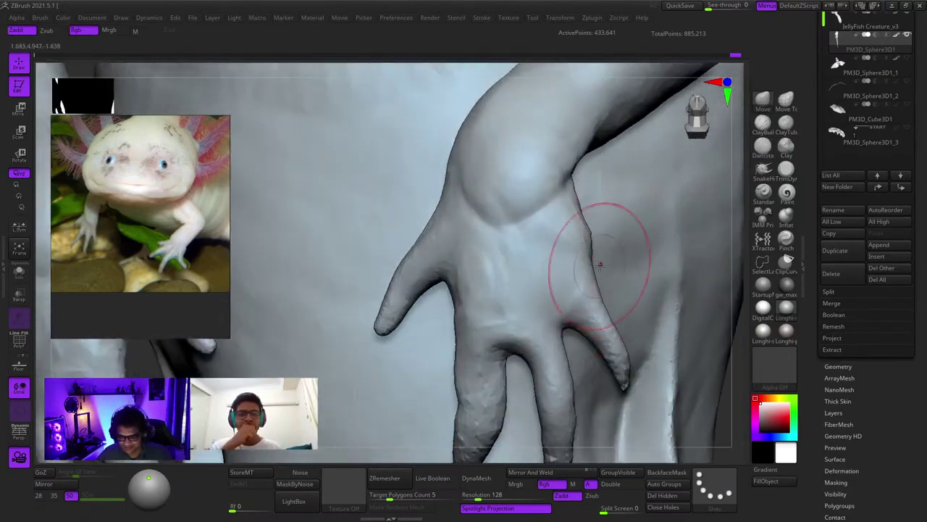
key("space")
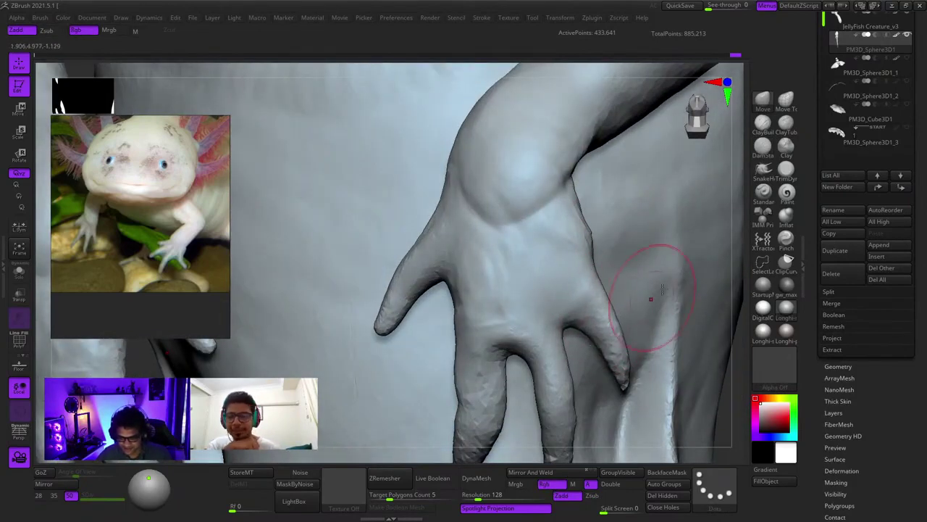
key("space")
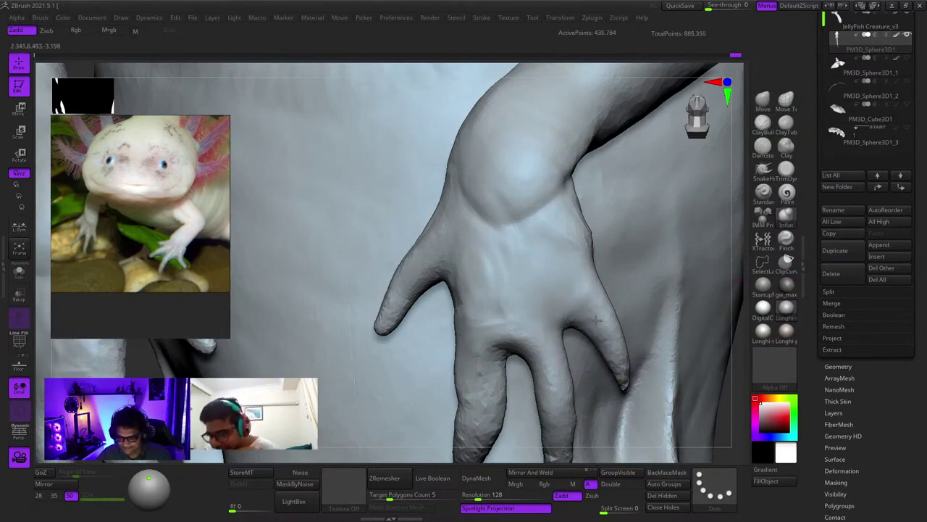
Thicken the outer finger with the Inflat brush and check the polygon wireframe
right_click_drag(597, 319, 635, 338, "ctrl")
key("shift+f")
key("shift+f")
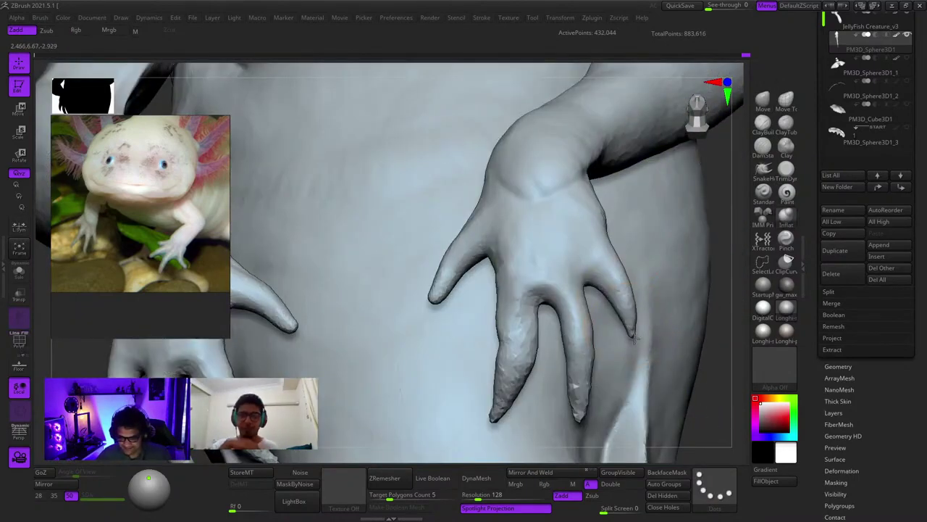
mouse_move(620, 270)
right_mouse_down("ctrl")
mouse_move(538, 265)
mouse_move(569, 337)
mouse_move(586, 310)
mouse_move(604, 220)
right_mouse_up("ctrl")
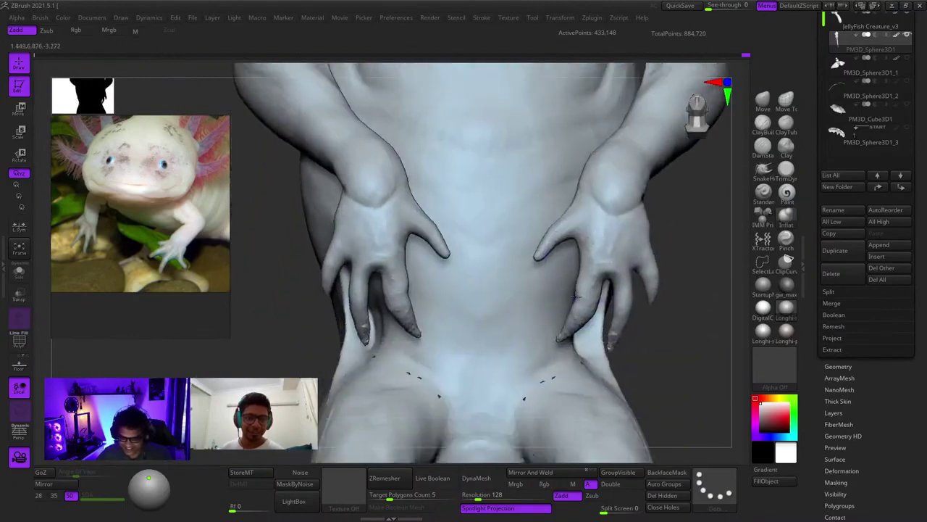
Thicken the long middle fingers with the Inflat brush and smooth the area around their knuckles
right_click_drag(576, 296, 580, 255, "ctrl")
left_click_drag(576, 282, 577, 245)
right_click_drag(545, 253, 580, 257)
left_click_drag(569, 274, 569, 257)
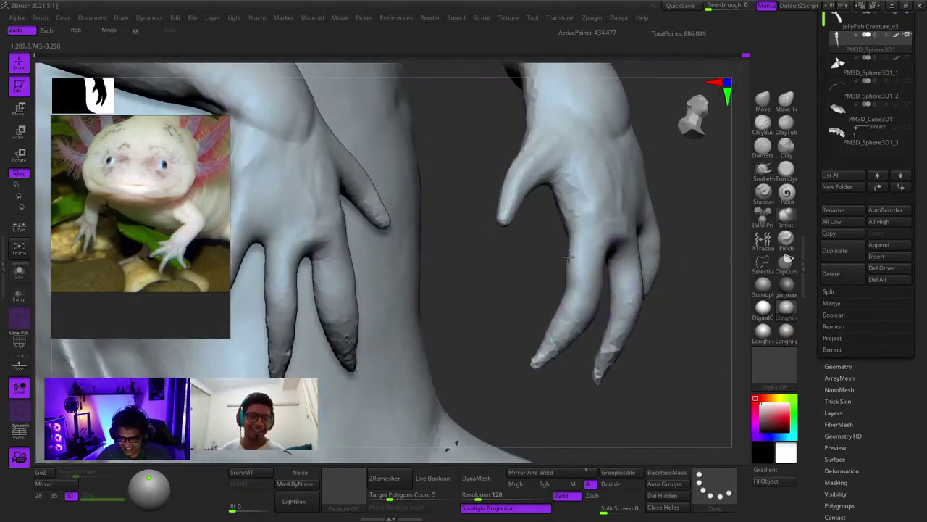
mouse_move(572, 252)
right_mouse_down()
mouse_move(583, 283)
mouse_move(609, 246)
mouse_move(617, 324)
right_mouse_up()
left_click_drag(654, 267, 640, 278, "shift")
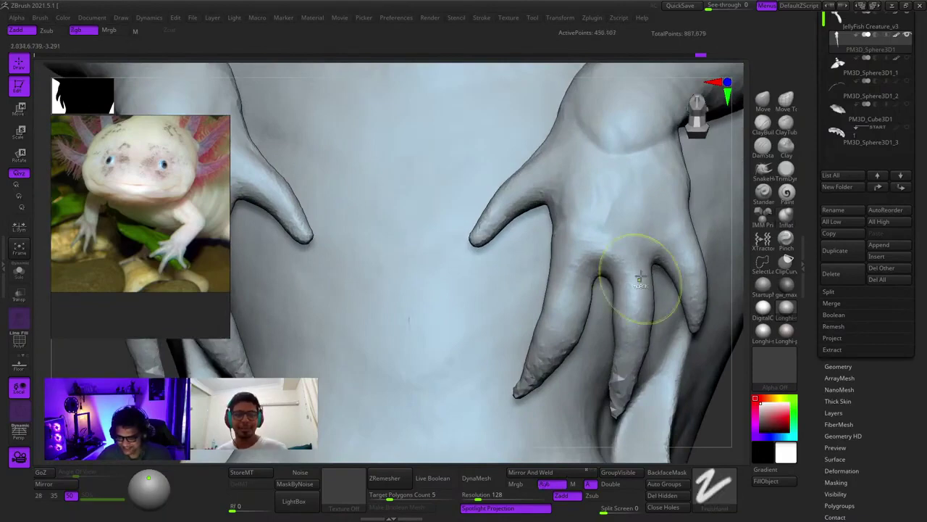
right_click_drag(652, 274, 656, 256, "ctrl")
mouse_move(636, 353)
right_mouse_down()
mouse_move(611, 259)
mouse_move(613, 389)
mouse_move(581, 372)
mouse_move(699, 380)
right_mouse_up()
mouse_move(688, 333)
right_mouse_down()
mouse_move(695, 311)
mouse_move(620, 362)
mouse_move(627, 301)
mouse_move(577, 238)
mouse_move(594, 268)
mouse_move(503, 238)
right_mouse_up()
Try pulling an extra thin finger out of the outer side of each hand with the SnakeHook brush
left_click(771, 171)
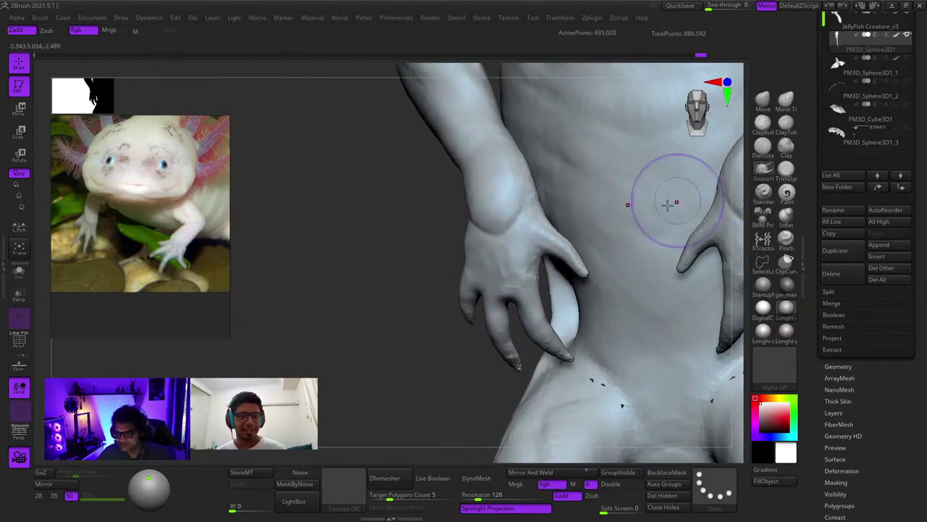
right_click_drag(667, 203, 500, 337, "ctrl")
right_click(496, 341)
mouse_move(582, 319)
right_mouse_down("ctrl")
mouse_move(556, 244)
mouse_move(589, 237)
mouse_move(622, 250)
mouse_move(624, 235)
mouse_move(614, 278)
mouse_move(622, 277)
right_mouse_up("ctrl")
key("space")
left_click_drag(619, 274, 637, 320)
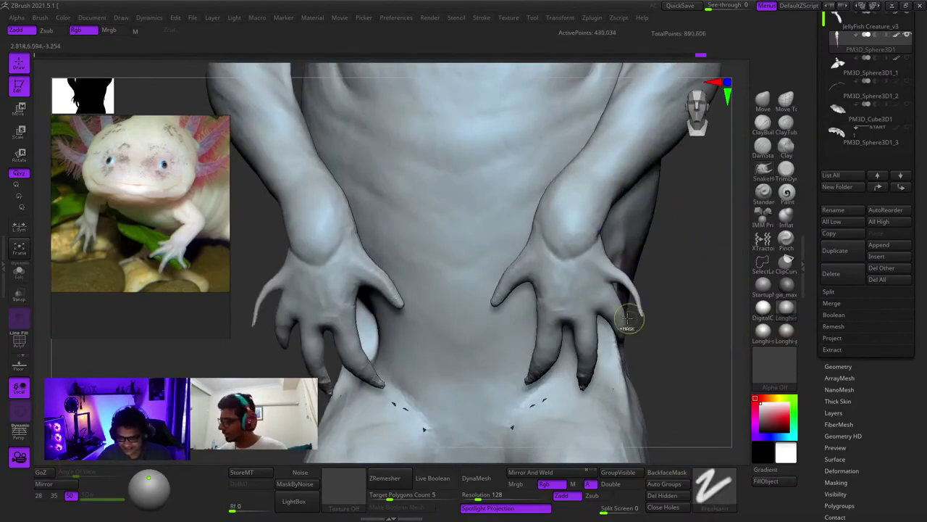
right_click_drag(635, 323, 613, 261, "ctrl")
key("ctrl+z")
right_click_drag(681, 290, 643, 291)
right_click_drag(644, 292, 699, 323, "ctrl")
right_click_drag(699, 323, 616, 289, "ctrl")
key("ctrl+z")
Reshape the two long middle fingers and the gap between them
right_click_drag(616, 290, 633, 377, "ctrl")
mouse_move(633, 376)
right_mouse_down("alt")
mouse_move(584, 267)
mouse_move(587, 294)
right_mouse_up("alt")
key("space")
left_click_drag(588, 294, 603, 294)
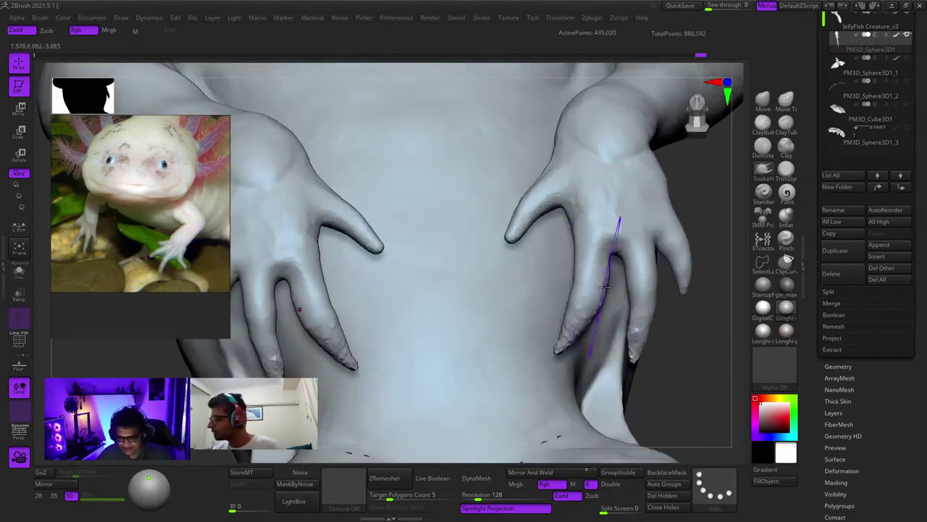
right_click_drag(614, 255, 607, 282)
key("space")
mouse_move(606, 286)
left_mouse_down()
mouse_move(614, 281)
mouse_move(597, 293)
left_mouse_up()
mouse_move(598, 292)
right_mouse_down("ctrl")
mouse_move(580, 266)
mouse_move(594, 344)
right_mouse_up("ctrl")
Adjust the outer finger and the finger bases on the other hand, widening that side of the palm
right_click_drag(594, 344, 543, 283, "ctrl")
mouse_move(514, 372)
right_mouse_down("ctrl")
mouse_move(522, 399)
mouse_move(562, 291)
mouse_move(572, 313)
right_mouse_up("ctrl")
right_click_drag(572, 313, 582, 276, "ctrl")
key("space")
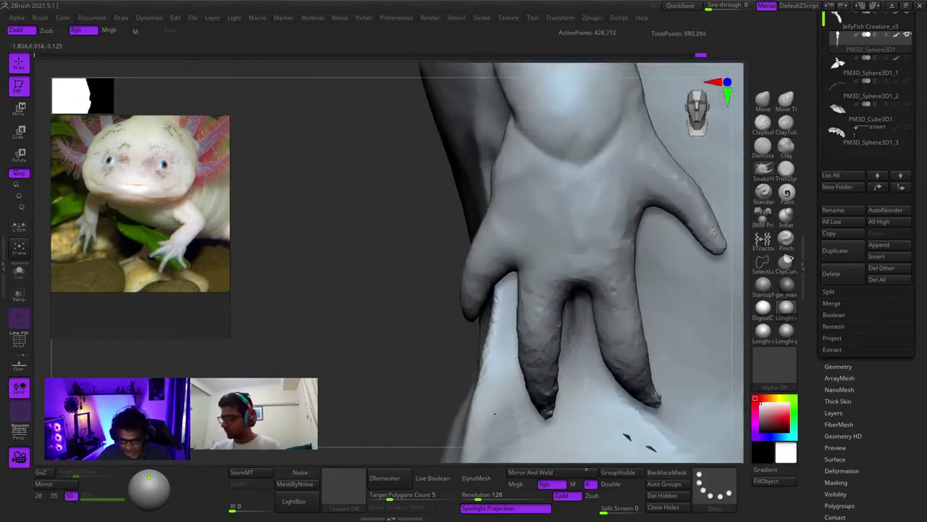
right_click_drag(555, 326, 542, 289, "ctrl")
right_click_drag(542, 290, 522, 260, "ctrl")
left_click_drag(485, 258, 467, 272, "ctrl")
mouse_move(505, 259)
right_mouse_down()
mouse_move(528, 253)
mouse_move(526, 347)
right_mouse_up()
key("space")
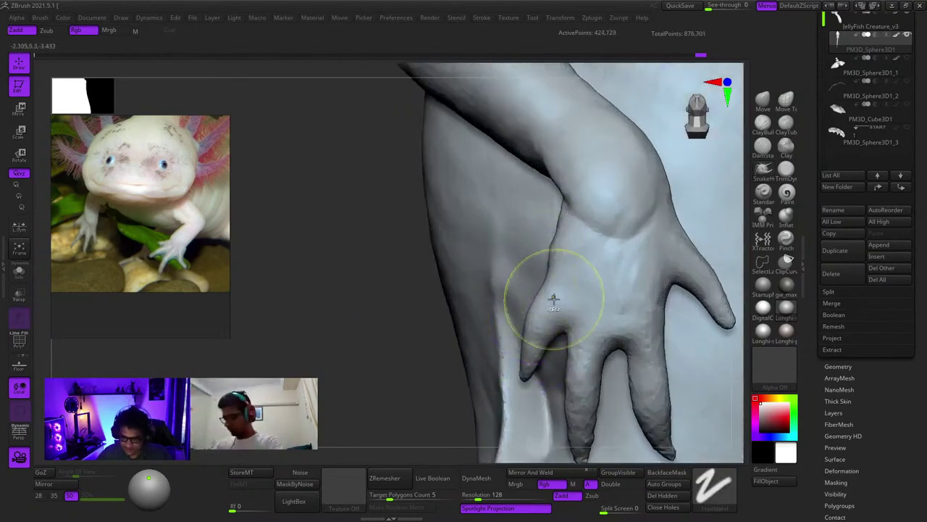
Fill out the long middle fingers along their length with the Inflat brush
right_click_drag(554, 299, 591, 250, "ctrl")
mouse_move(591, 250)
right_mouse_down("ctrl")
mouse_move(594, 218)
mouse_move(600, 338)
mouse_move(605, 297)
right_mouse_up("ctrl")
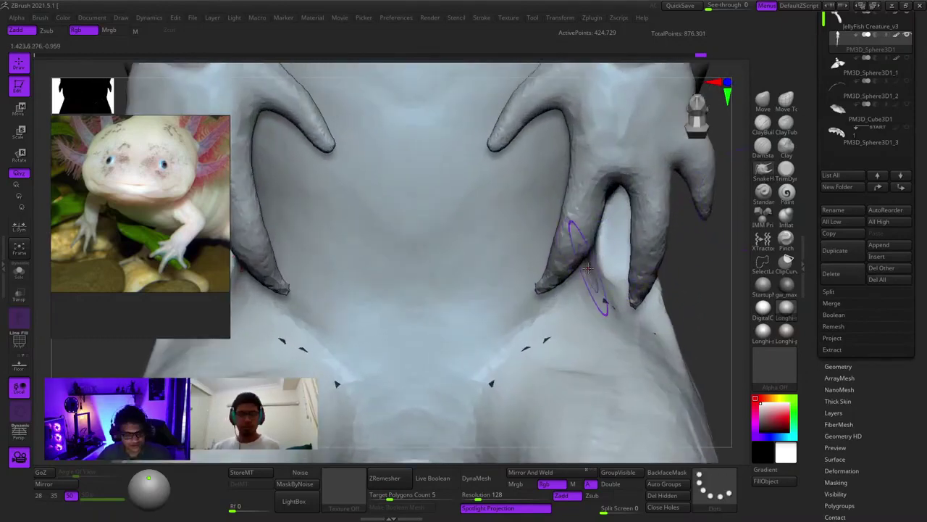
left_click(786, 221)
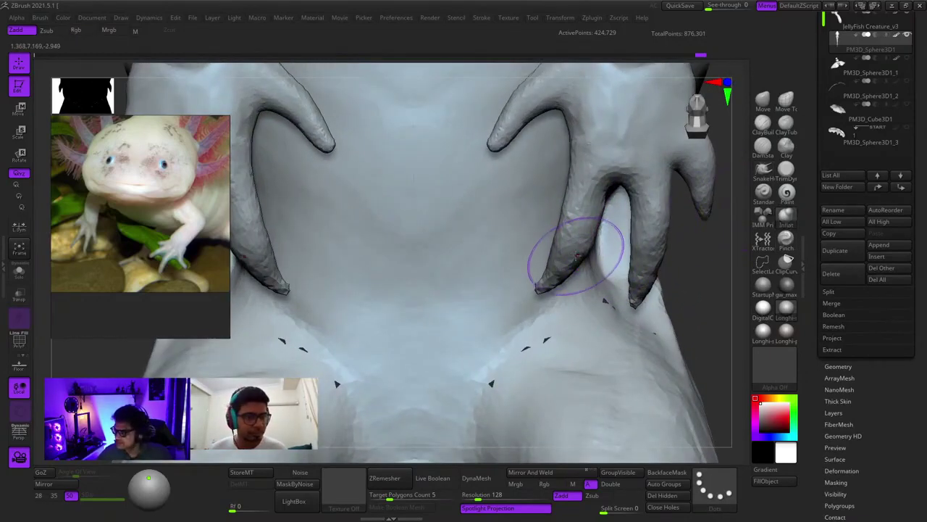
key("space")
left_click_drag(574, 253, 564, 240)
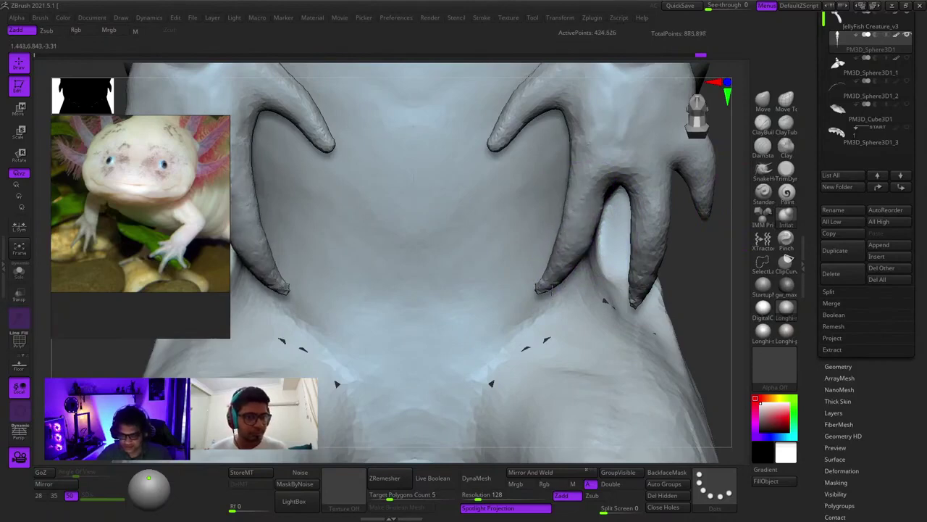
right_click_drag(611, 209, 605, 297)
right_click_drag(592, 353, 598, 246)
right_click_drag(598, 246, 652, 283, "ctrl")
mouse_move(652, 283)
right_mouse_down("ctrl")
mouse_move(621, 375)
mouse_move(623, 424)
right_mouse_up("ctrl")
key("space")
left_click_drag(625, 279, 613, 276)
right_click_drag(625, 265, 648, 250)
mouse_move(648, 250)
right_mouse_down("ctrl")
mouse_move(644, 285)
mouse_move(611, 290)
mouse_move(695, 201)
mouse_move(636, 268)
mouse_move(605, 279)
mouse_move(724, 223)
mouse_move(569, 263)
right_mouse_up("ctrl")
Build up the back of the wrist with the ClayBuildup brush
left_click(765, 131)
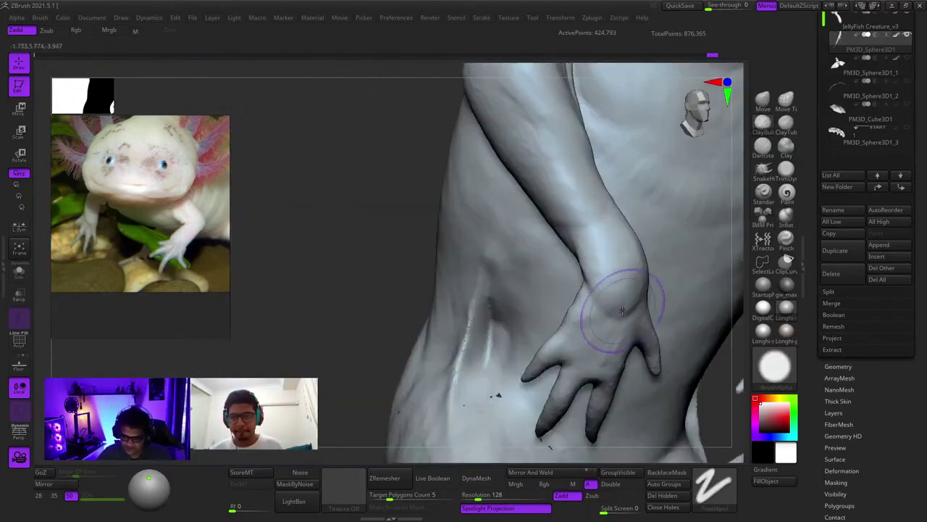
left_click_drag(621, 310, 605, 290)
mouse_move(580, 304)
right_mouse_down()
mouse_move(610, 300)
mouse_move(601, 314)
mouse_move(613, 285)
mouse_move(683, 279)
mouse_move(657, 253)
mouse_move(622, 280)
mouse_move(625, 302)
mouse_move(562, 333)
right_mouse_up()
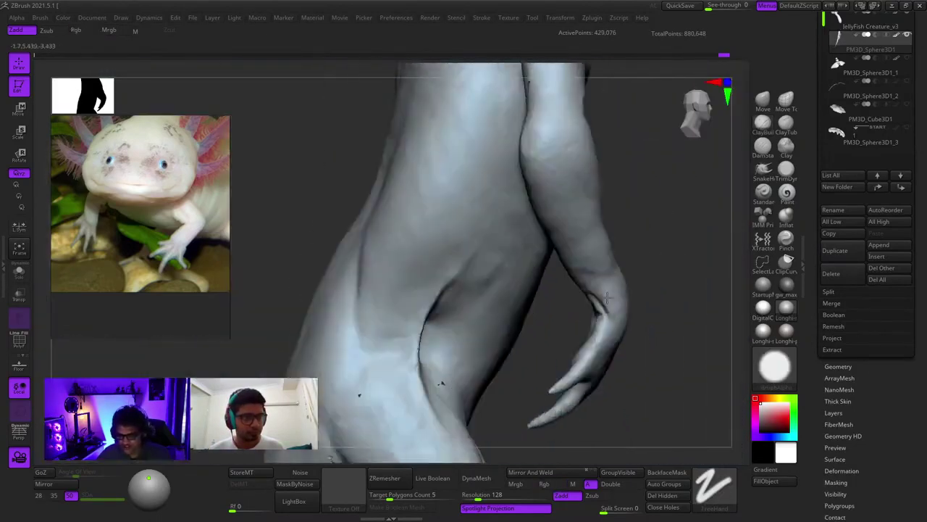
Mask the hand below the wrist and add volume to the wrist above it with the ClayBuildup brush
mouse_move(561, 318)
left_mouse_down("ctrl")
mouse_move(495, 452)
mouse_move(664, 441)
left_mouse_up("ctrl")
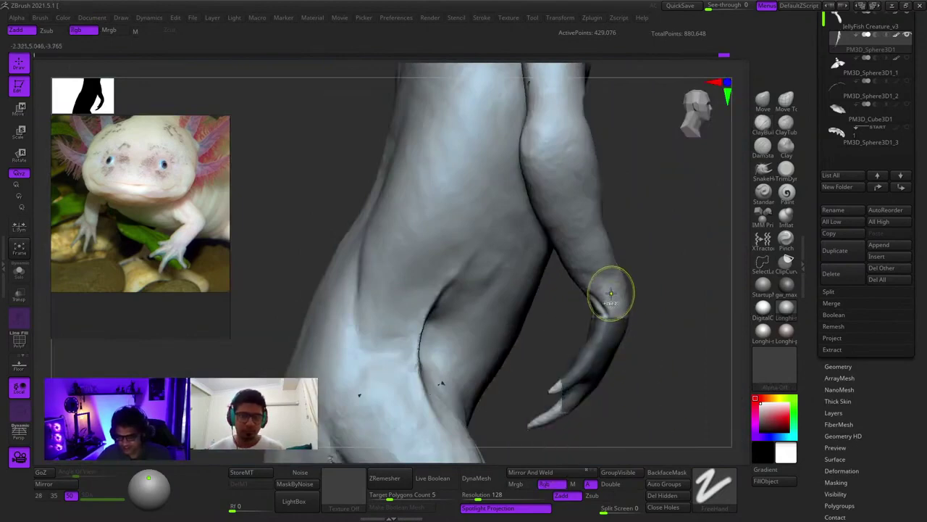
right_click_drag(611, 263, 507, 247)
left_click_drag(506, 247, 528, 264, "ctrl")
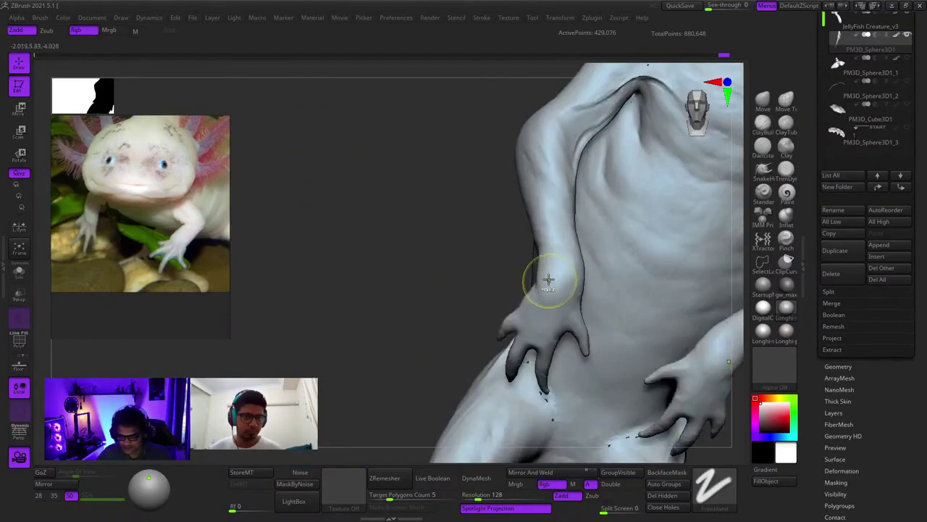
right_click_drag(549, 279, 555, 283)
key("b")
key("c")
key("b")
key("space")
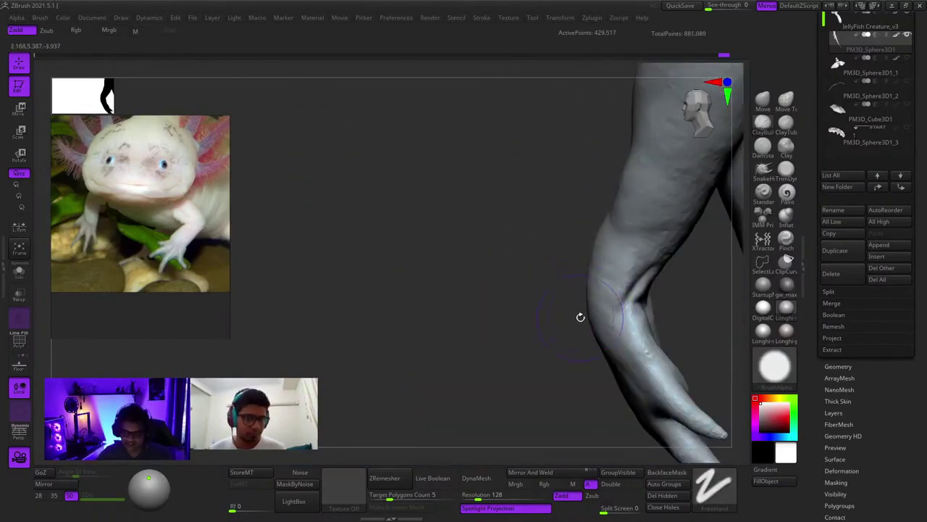
Adjust the silhouette of the elbow and forearm with the Move brush from the side and back
right_click_drag(581, 318, 638, 316)
right_click_drag(638, 316, 706, 210, "ctrl")
right_click_drag(706, 210, 746, 148)
left_click(767, 136)
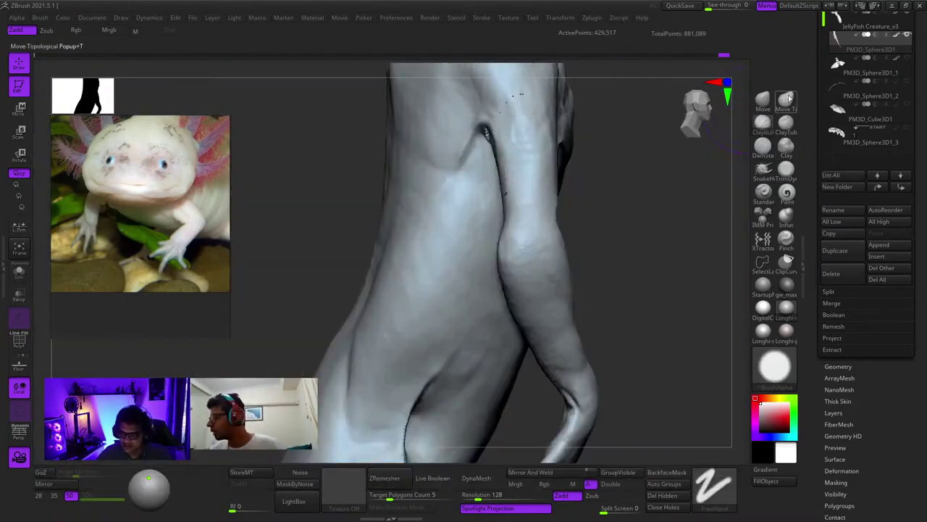
left_click(767, 101)
left_click_drag(652, 177, 586, 228)
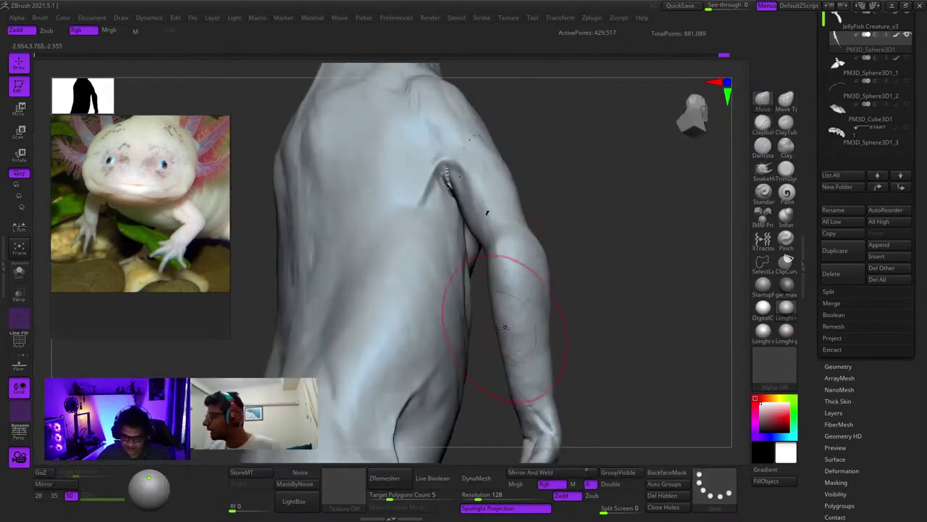
mouse_move(504, 327)
right_mouse_down()
mouse_move(577, 288)
mouse_move(536, 268)
right_mouse_up()
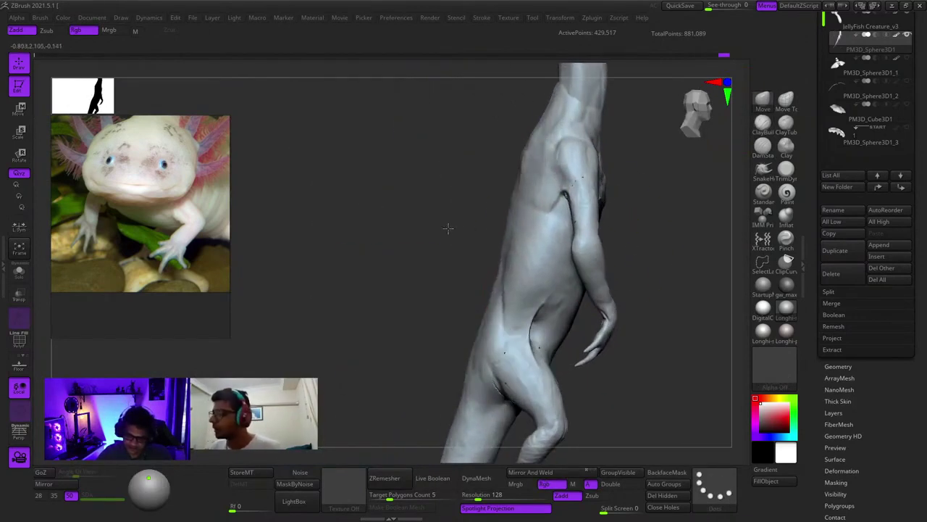
Check the arms, hands and torso from the side and front, and display the body's polygon wireframe
mouse_move(447, 227)
right_mouse_down()
mouse_move(511, 290)
mouse_move(429, 242)
mouse_move(398, 285)
mouse_move(493, 266)
mouse_move(517, 321)
mouse_move(503, 323)
mouse_move(520, 315)
mouse_move(485, 288)
mouse_move(506, 266)
mouse_move(507, 197)
right_mouse_up()
mouse_move(615, 268)
right_mouse_down("shift")
mouse_move(570, 285)
mouse_move(584, 326)
mouse_move(541, 303)
mouse_move(563, 341)
mouse_move(590, 242)
mouse_move(561, 318)
mouse_move(558, 300)
mouse_move(592, 267)
mouse_move(616, 290)
right_mouse_up("shift")
right_click(584, 320)
key("space")
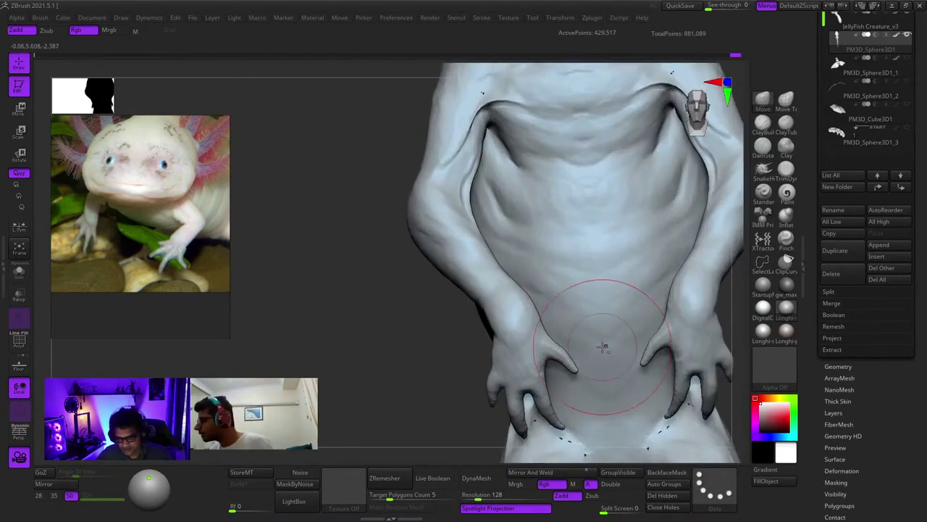
mouse_move(603, 347)
right_mouse_down()
mouse_move(579, 326)
mouse_move(590, 319)
mouse_move(607, 336)
mouse_move(615, 377)
mouse_move(601, 269)
mouse_move(565, 304)
mouse_move(594, 324)
mouse_move(590, 280)
mouse_move(579, 331)
mouse_move(680, 317)
right_mouse_up()
key("space")
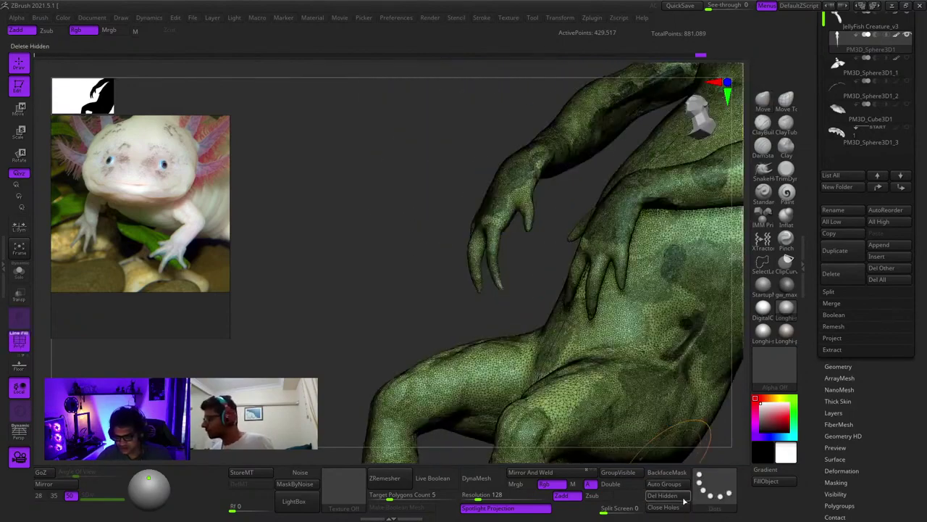
Hide the polygon wireframe and inspect the creature's arms, hands and torso from several angles
left_click(710, 489)
left_click(575, 405)
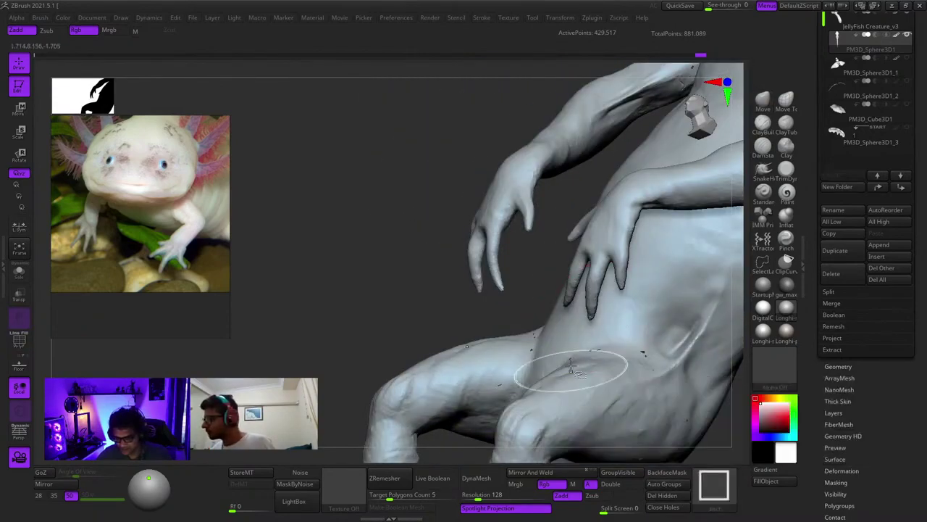
mouse_move(579, 372)
right_mouse_down()
mouse_move(625, 394)
mouse_move(584, 273)
mouse_move(695, 435)
right_mouse_up()
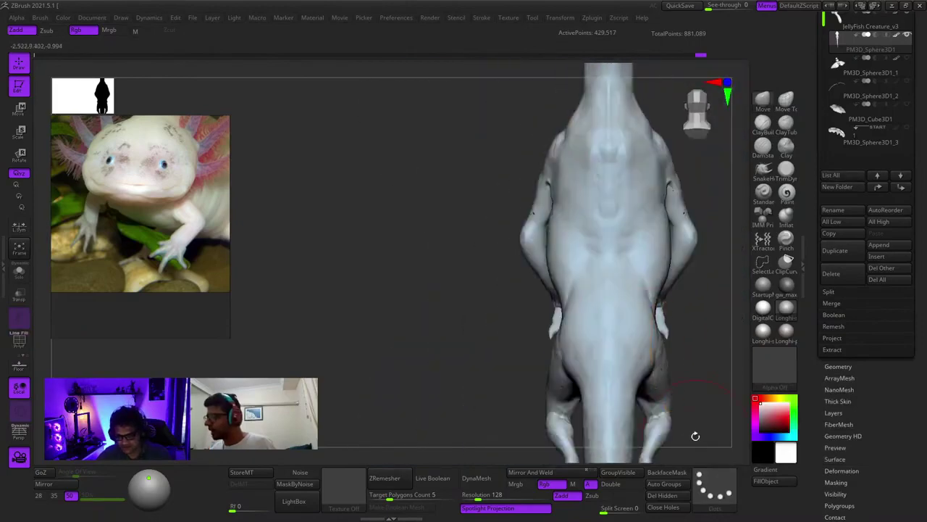
left_click(714, 489)
left_click(712, 407, "ctrl+shift")
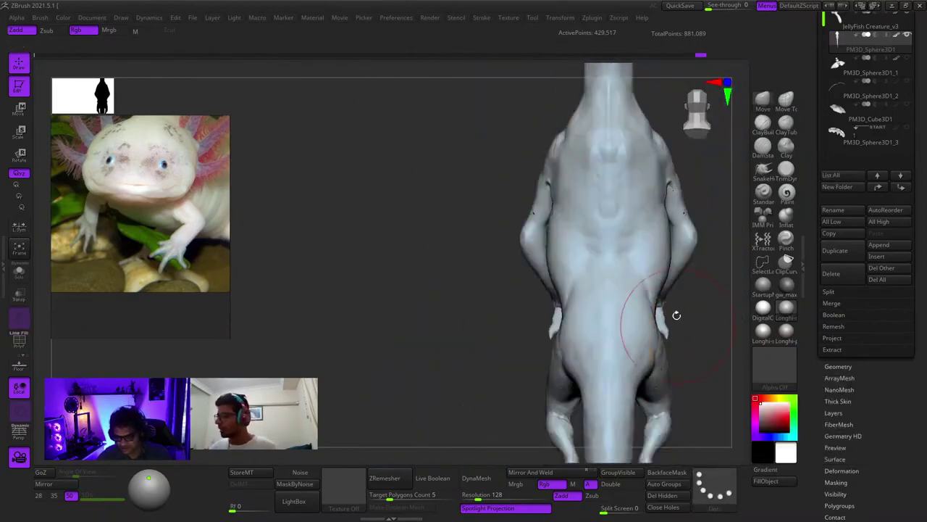
mouse_move(677, 316)
right_mouse_down()
mouse_move(616, 297)
mouse_move(595, 324)
mouse_move(604, 303)
mouse_move(616, 315)
mouse_move(626, 231)
right_mouse_up()
right_click(596, 324)
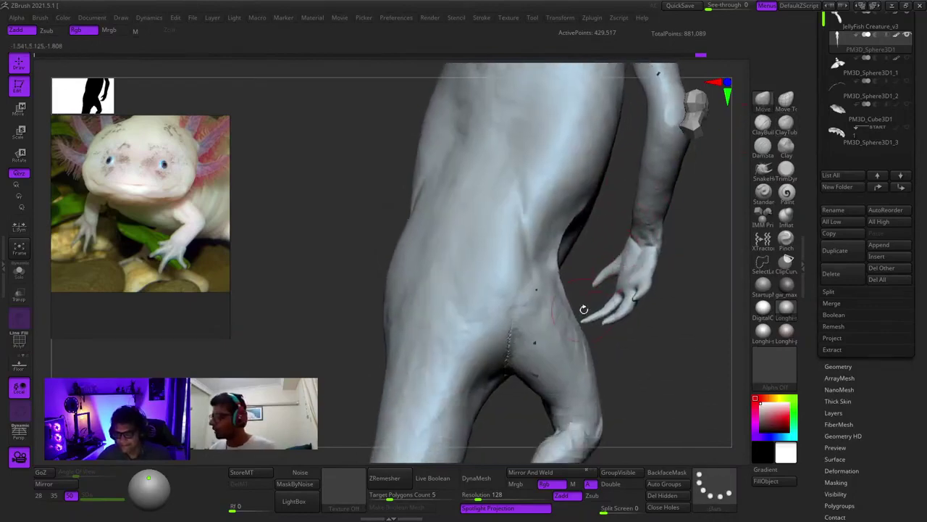
Adjust the Move brush size over the wrist and abort the project auto-save
right_click_drag(584, 309, 626, 293, "ctrl")
key("space")
key("space")
mouse_move(635, 250)
right_mouse_down("ctrl")
mouse_move(636, 236)
mouse_move(628, 271)
mouse_move(639, 273)
right_mouse_up("ctrl")
key("space")
left_click(633, 216)
key("space")
left_click(626, 263)
key("space")
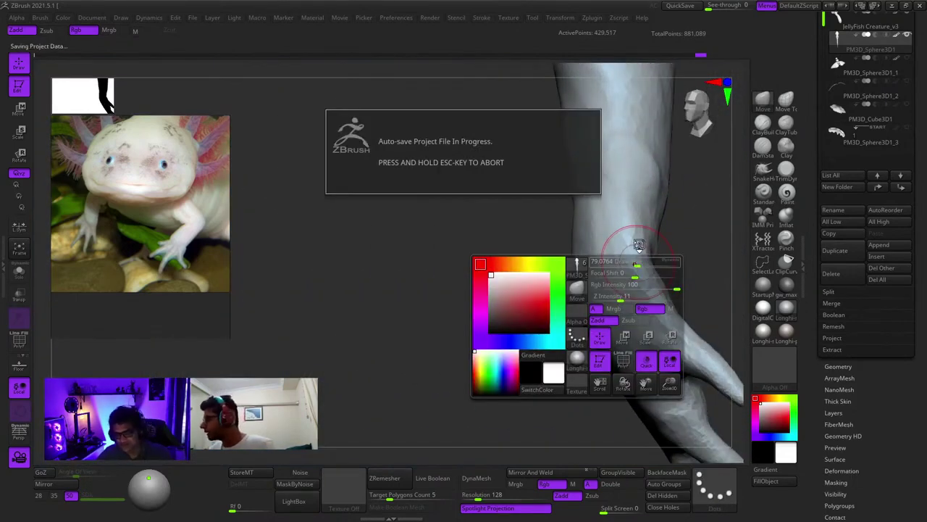
key("Escape")
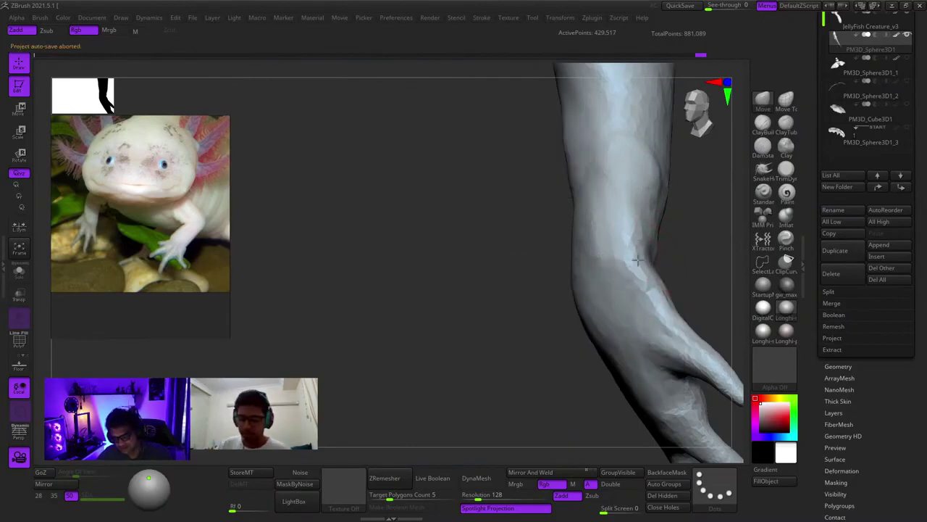
Refine the silhouette of the wrist, forearm and elbow with the Move brush from several angles
mouse_move(634, 269)
right_mouse_down()
mouse_move(647, 267)
mouse_move(638, 255)
mouse_move(662, 271)
mouse_move(625, 290)
mouse_move(621, 208)
mouse_move(602, 206)
right_mouse_up()
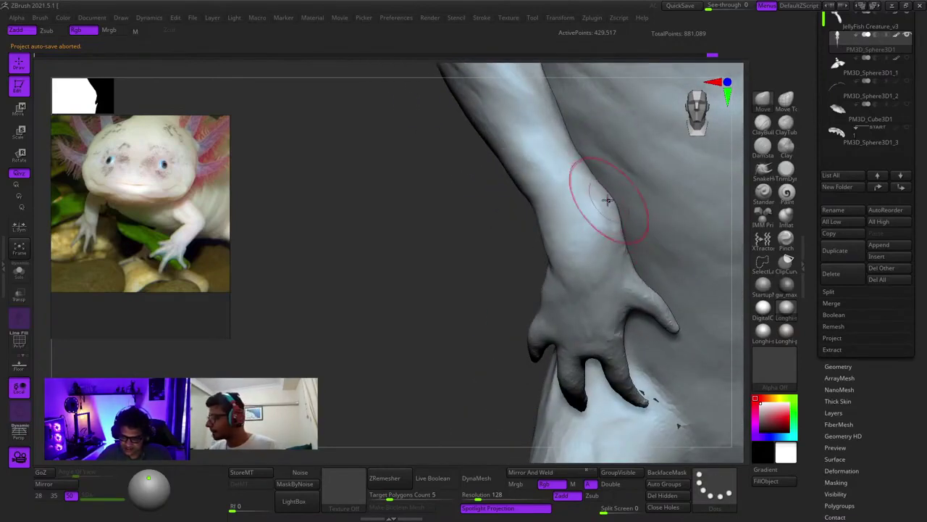
mouse_move(620, 240)
right_mouse_down()
mouse_move(597, 213)
mouse_move(631, 231)
mouse_move(651, 270)
mouse_move(615, 278)
mouse_move(590, 268)
mouse_move(644, 313)
mouse_move(631, 265)
mouse_move(627, 300)
right_mouse_up()
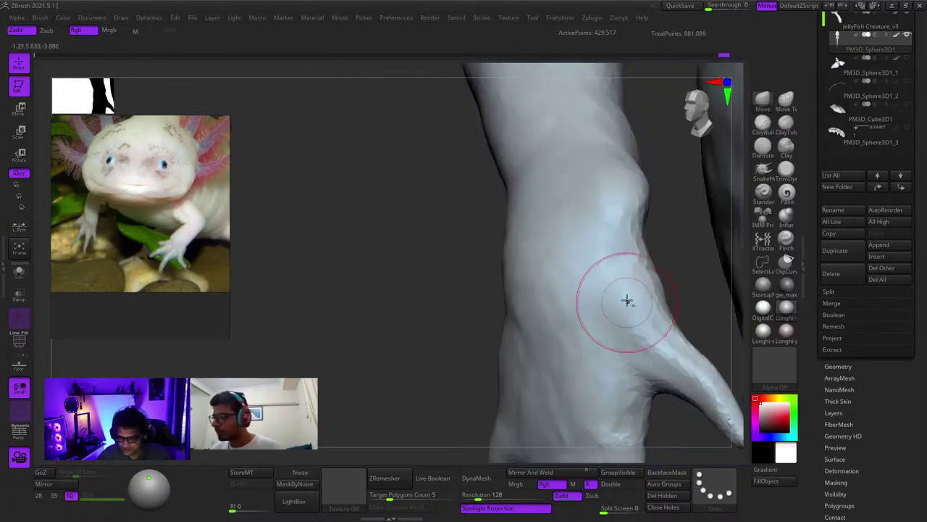
right_click_drag(648, 331, 643, 393)
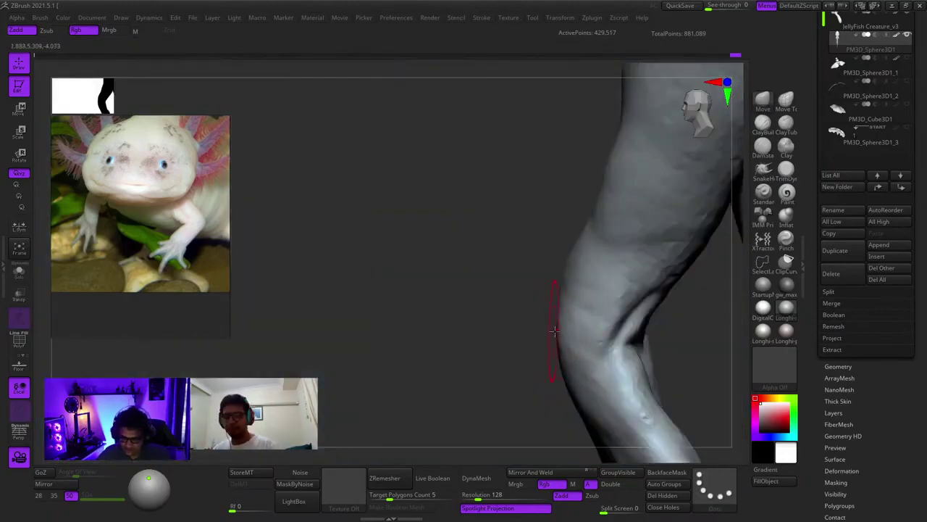
right_click_drag(554, 331, 552, 327)
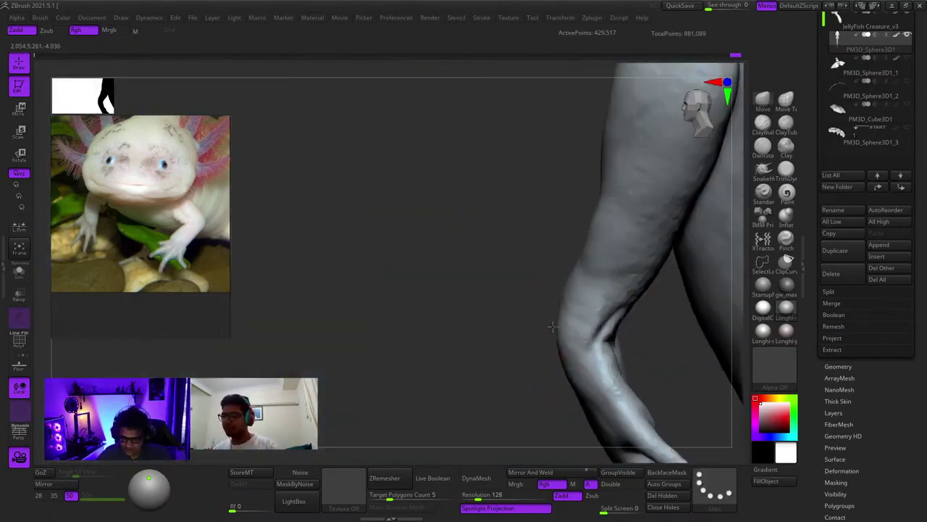
mouse_move(567, 284)
right_mouse_down()
mouse_move(599, 294)
mouse_move(531, 323)
mouse_move(569, 339)
mouse_move(562, 352)
mouse_move(580, 245)
mouse_move(600, 294)
mouse_move(620, 300)
mouse_move(608, 176)
mouse_move(606, 331)
mouse_move(617, 271)
right_mouse_up()
right_click(622, 273)
Build up tendons and wrist volume on the back of the hand with the ClayBuildup brush
left_click(778, 147)
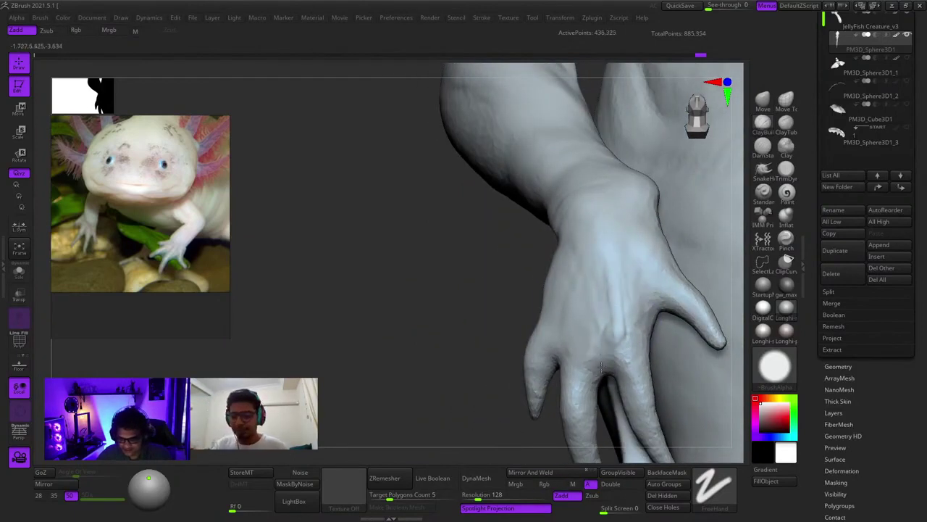
mouse_move(590, 355)
right_mouse_down()
mouse_move(590, 331)
mouse_move(620, 357)
right_mouse_up()
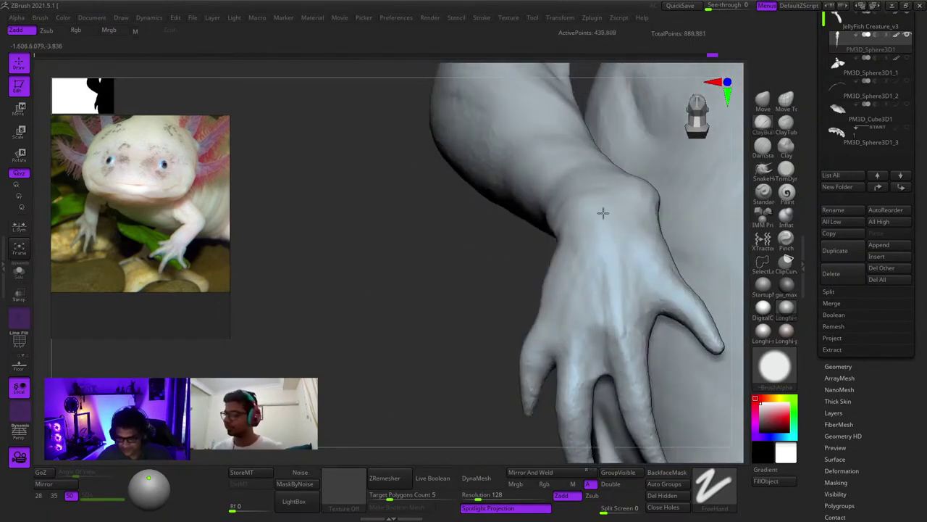
mouse_move(602, 211)
right_mouse_down()
mouse_move(637, 312)
mouse_move(670, 313)
right_mouse_up()
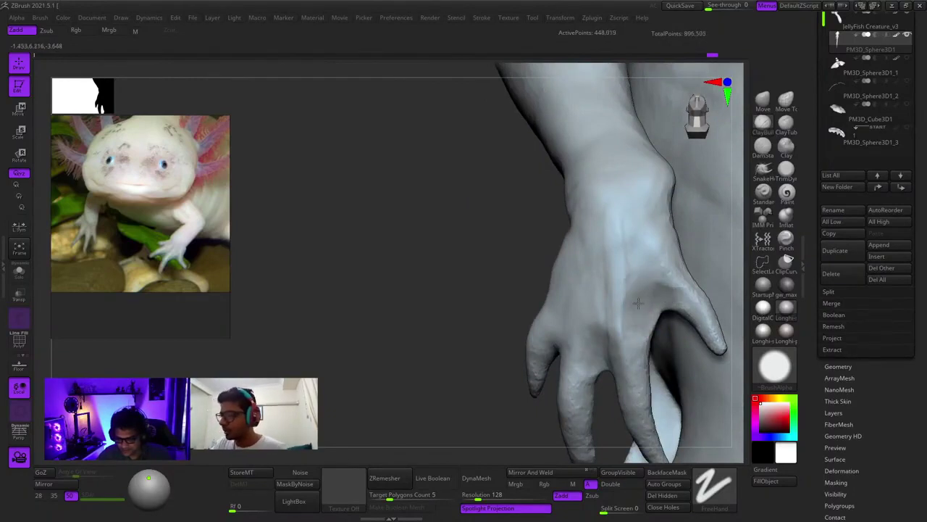
mouse_move(638, 304)
right_mouse_down()
mouse_move(683, 270)
mouse_move(600, 288)
right_mouse_up()
right_click(600, 288)
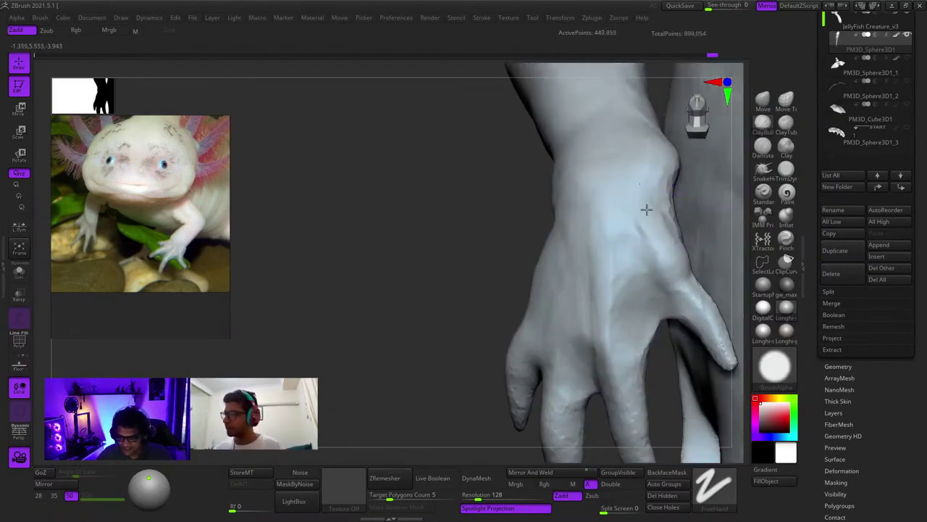
right_click_drag(626, 243, 661, 239)
mouse_move(633, 205)
left_mouse_down()
mouse_move(638, 219)
mouse_move(672, 231)
left_mouse_up()
mouse_move(672, 232)
right_mouse_down()
mouse_move(631, 302)
mouse_move(620, 226)
mouse_move(683, 190)
right_mouse_up()
Adjust the hand's outline around the thumb and fingers with the Move brush
left_click(763, 100)
mouse_move(673, 250)
right_mouse_down()
mouse_move(636, 275)
mouse_move(615, 229)
mouse_move(622, 276)
right_mouse_up()
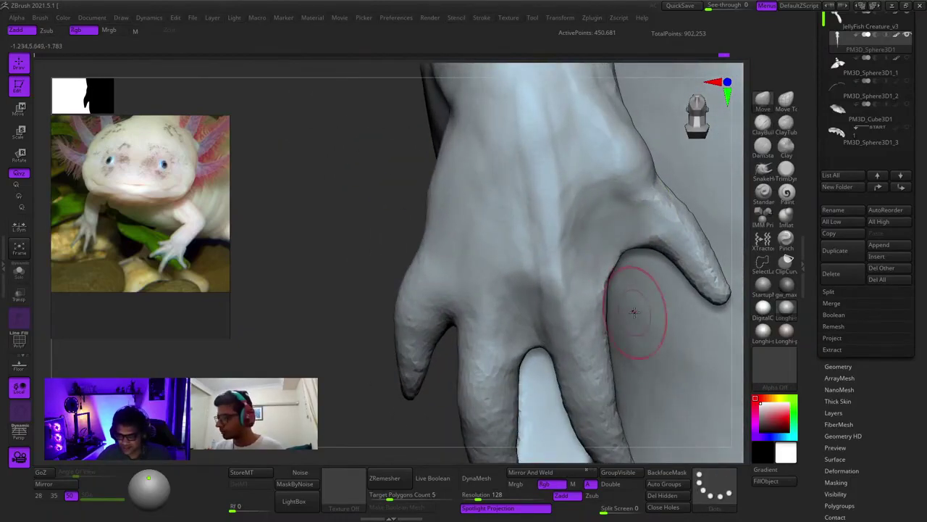
mouse_move(635, 312)
right_mouse_down("ctrl")
mouse_move(629, 264)
mouse_move(580, 239)
mouse_move(505, 228)
mouse_move(435, 273)
mouse_move(555, 292)
mouse_move(575, 326)
mouse_move(594, 300)
mouse_move(615, 311)
mouse_move(659, 207)
mouse_move(634, 271)
mouse_move(569, 265)
mouse_move(609, 270)
right_mouse_up("ctrl")
Sculpt the finger bases and the hollows between them on the back and palm sides with the ClayBuildup brush
left_click(765, 153)
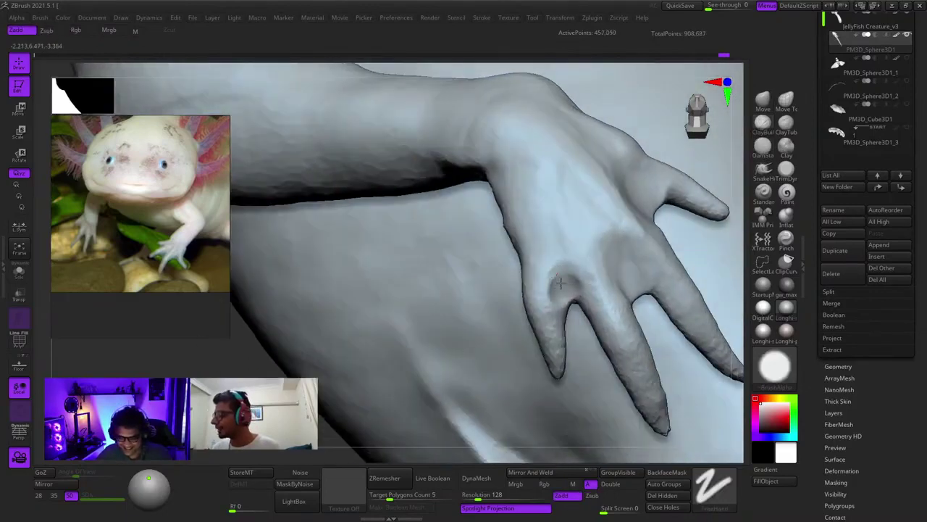
mouse_move(553, 310)
right_mouse_down()
mouse_move(534, 268)
mouse_move(553, 310)
mouse_move(536, 368)
mouse_move(528, 325)
right_mouse_up()
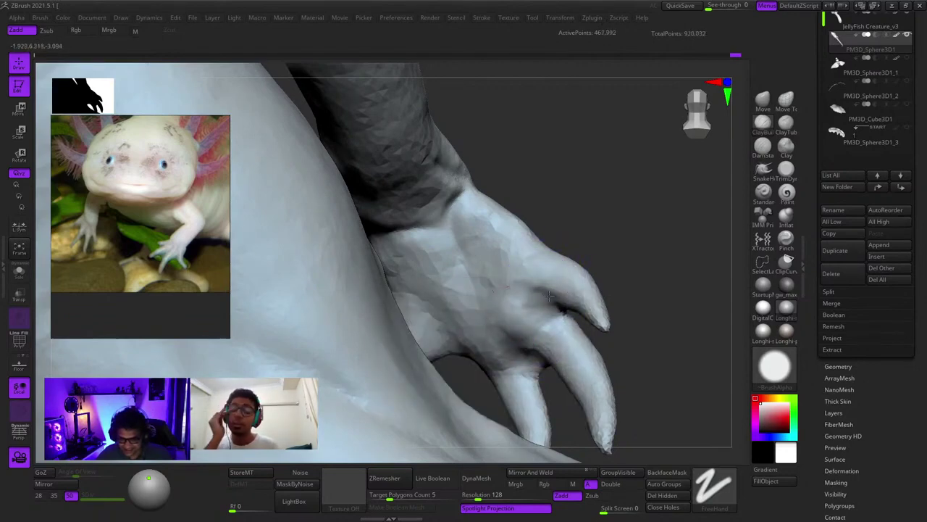
mouse_move(570, 292)
right_mouse_down()
mouse_move(502, 307)
mouse_move(498, 340)
mouse_move(502, 268)
mouse_move(518, 311)
mouse_move(541, 192)
right_mouse_up()
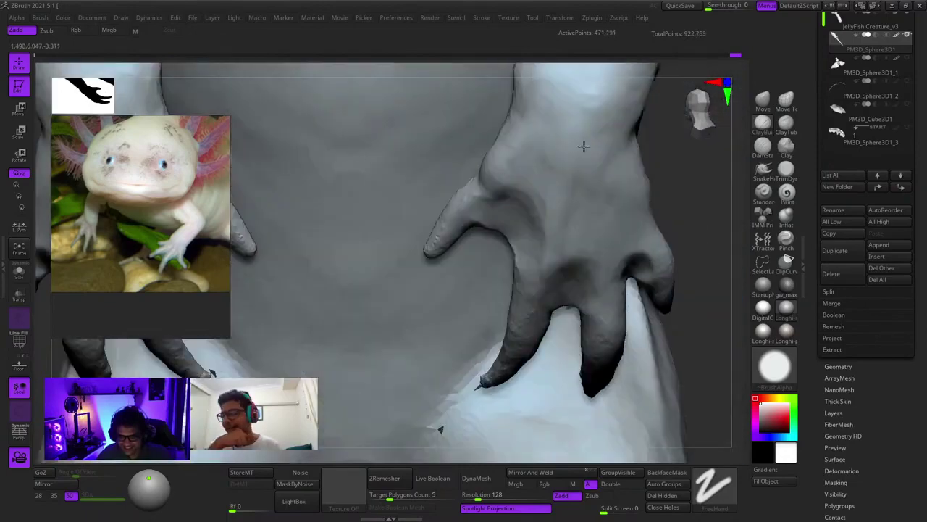
right_click_drag(507, 217, 578, 242)
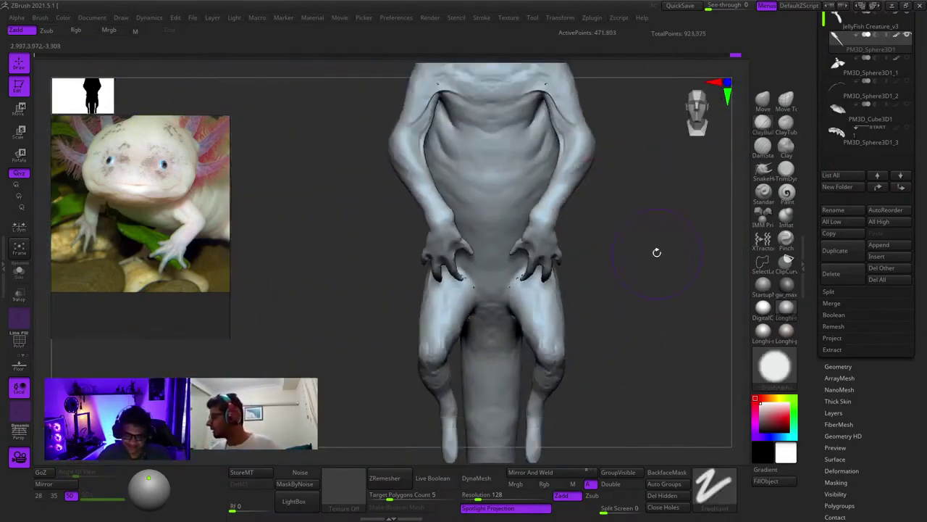
Refine the tendons and thumb-side volume on the back of the hand with the ClayBuildup brush
right_click_drag(656, 253, 550, 272)
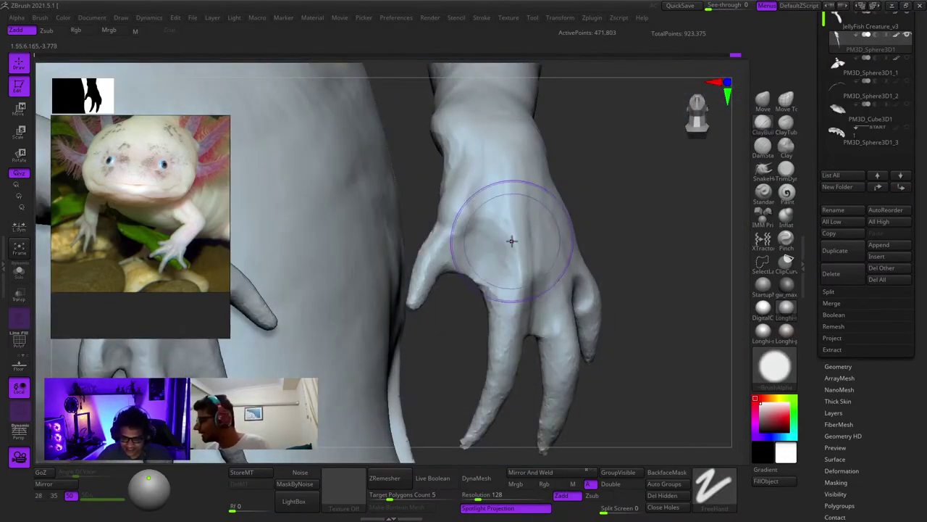
left_click_drag(511, 242, 503, 238)
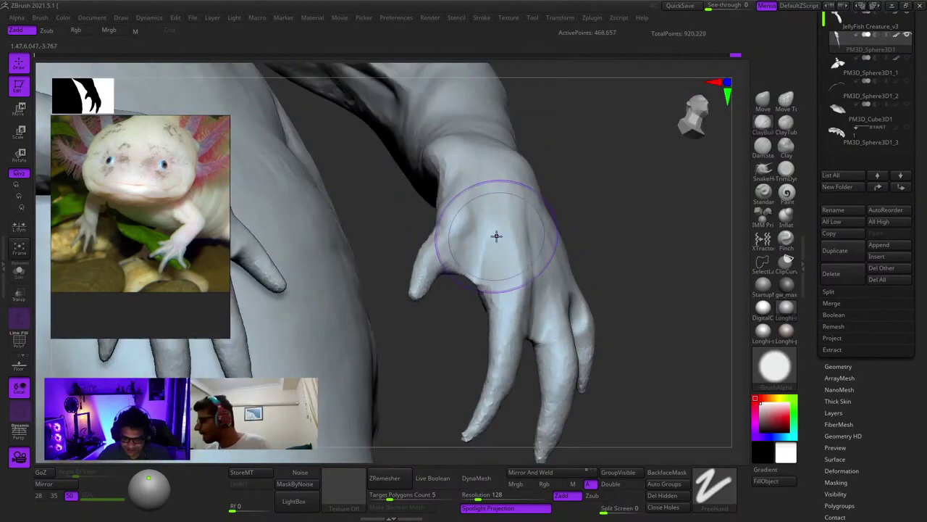
mouse_move(497, 237)
right_mouse_down()
mouse_move(492, 247)
mouse_move(505, 239)
right_mouse_up()
left_click_drag(505, 239, 507, 261)
mouse_move(507, 261)
right_mouse_down()
mouse_move(492, 277)
mouse_move(501, 292)
mouse_move(542, 310)
mouse_move(538, 299)
right_mouse_up()
right_click(542, 310)
left_click_drag(538, 299, 533, 327)
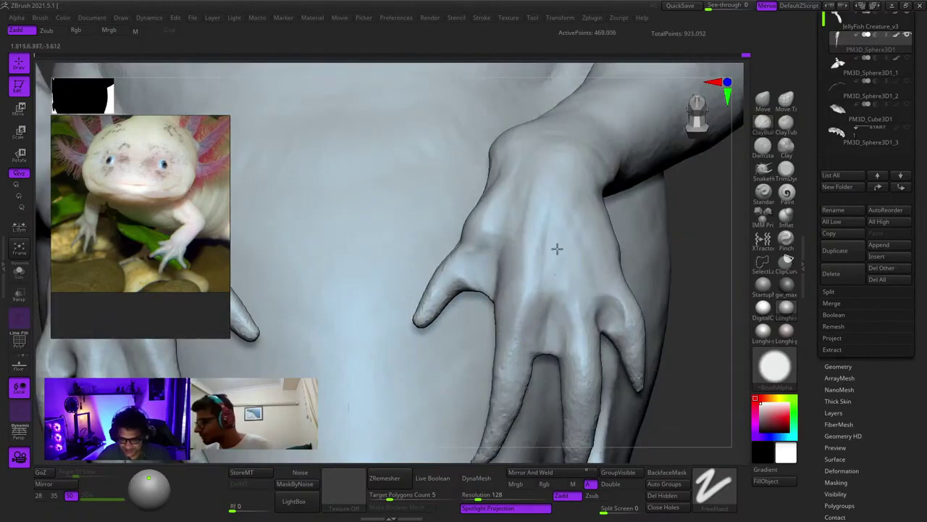
Fill the hollow between the two outer fingers and extend the tendons toward them with the ClayBuildup brush
right_click_drag(539, 308, 554, 260)
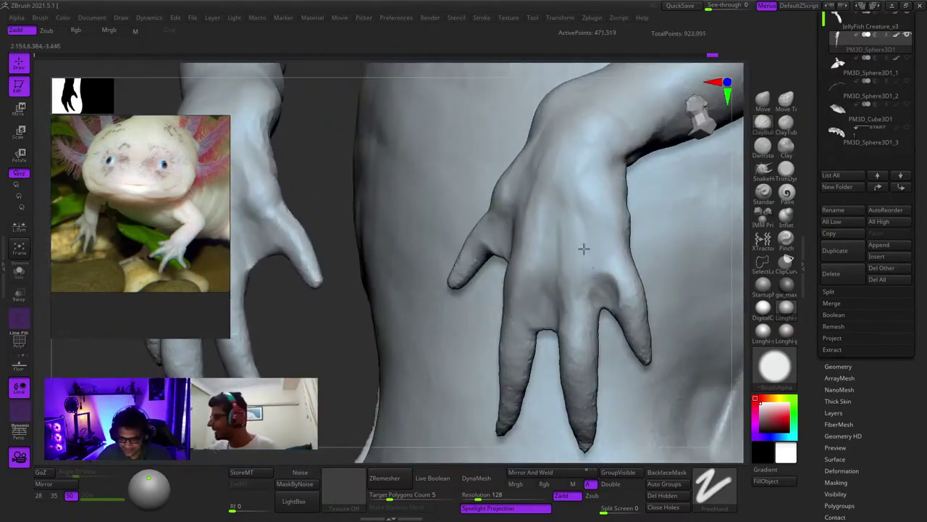
right_click_drag(585, 294, 584, 265)
left_click_drag(614, 266, 603, 281)
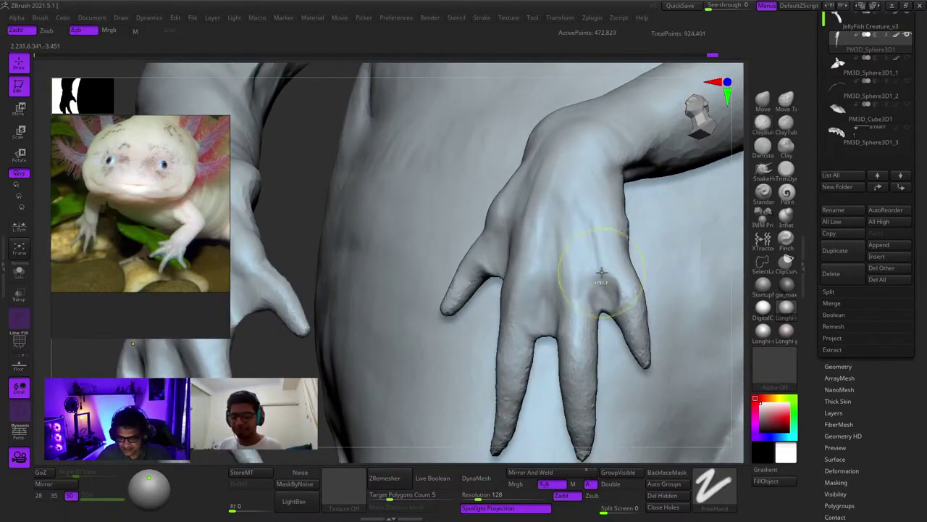
mouse_move(600, 275)
right_mouse_down("ctrl")
mouse_move(597, 248)
mouse_move(590, 290)
mouse_move(586, 229)
right_mouse_up("ctrl")
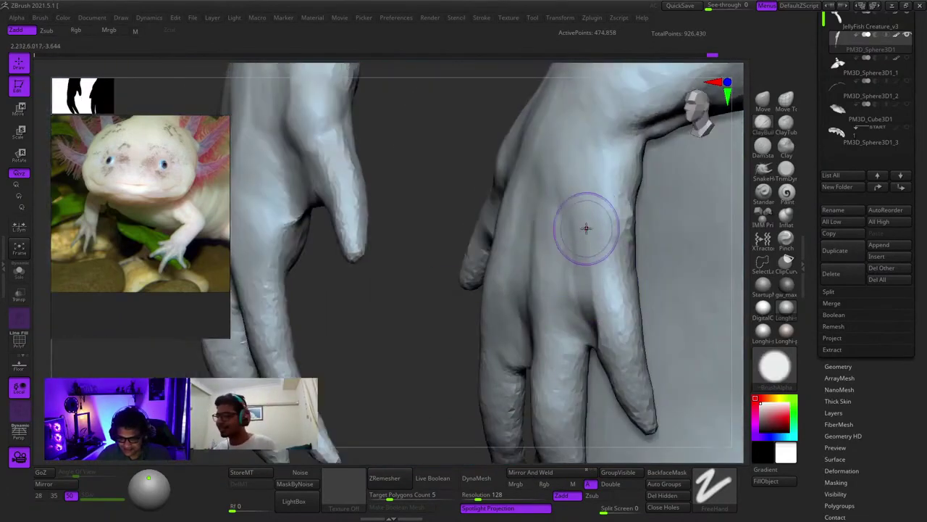
left_click_drag(596, 321, 594, 279)
left_click_drag(599, 217, 611, 272)
Adjust the ClayBuildup brush size and shape the outermost finger's knuckle and the webbing beside it
right_click_drag(607, 272, 539, 369)
right_click(538, 370)
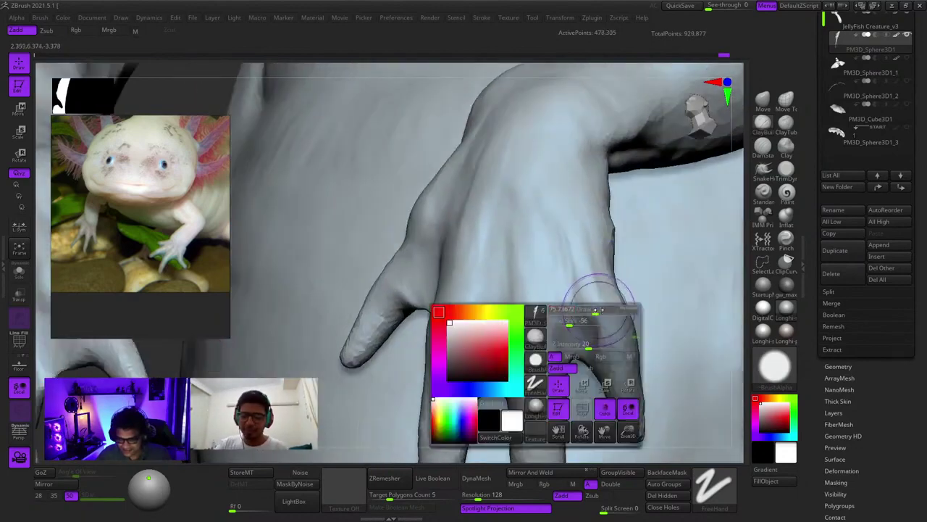
left_click_drag(600, 313, 588, 329)
right_click_drag(616, 305, 594, 325)
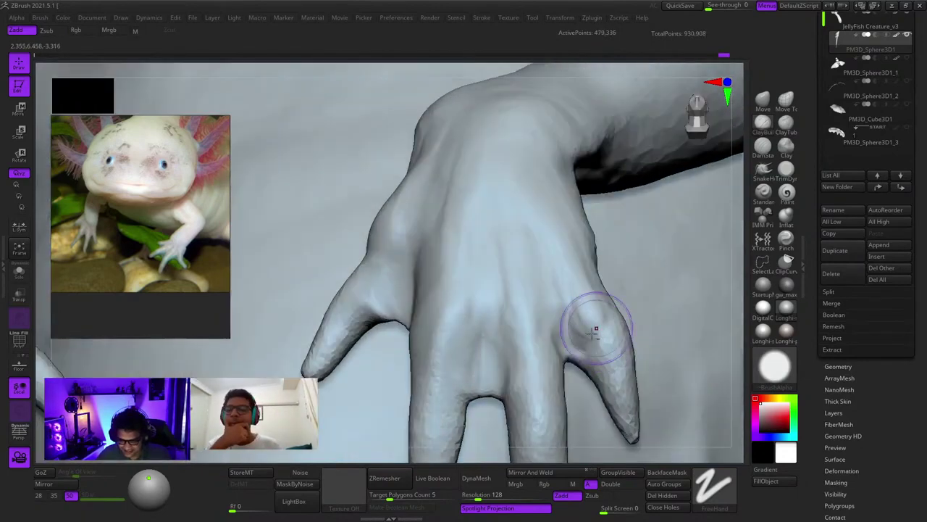
left_click_drag(594, 325, 594, 361)
mouse_move(581, 329)
left_mouse_down()
mouse_move(594, 339)
mouse_move(559, 345)
left_mouse_up()
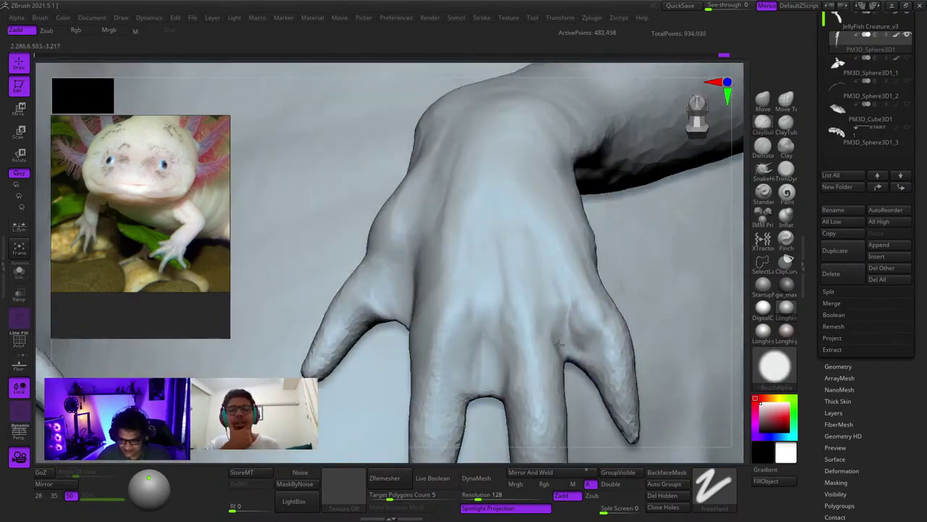
right_click_drag(559, 345, 560, 331)
left_click_drag(560, 331, 554, 353)
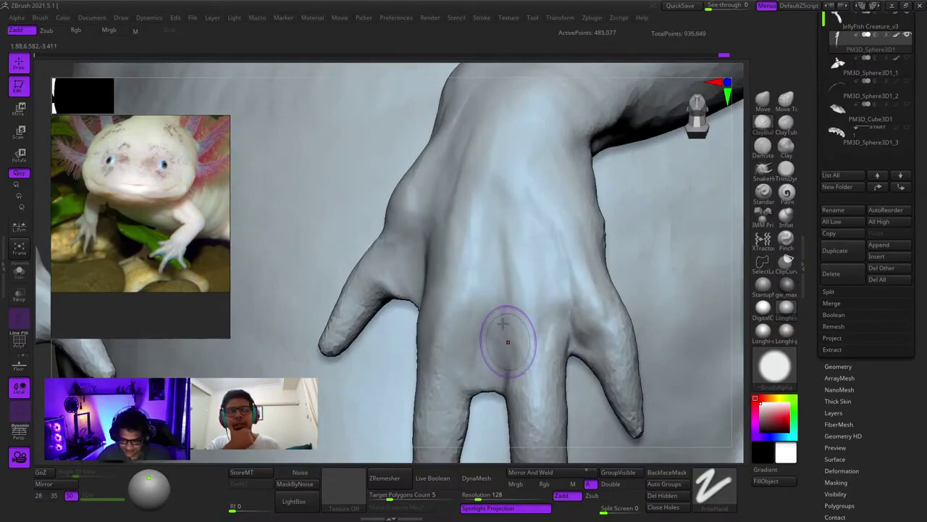
Sculpt the webbing between the middle fingers and define the thumb's base and knuckle with the ClayBuildup brush
mouse_move(508, 341)
right_mouse_down("ctrl")
mouse_move(493, 181)
mouse_move(665, 341)
mouse_move(669, 299)
right_mouse_up("ctrl")
right_click_drag(500, 304, 508, 402, "ctrl")
right_click_drag(507, 402, 536, 308, "alt")
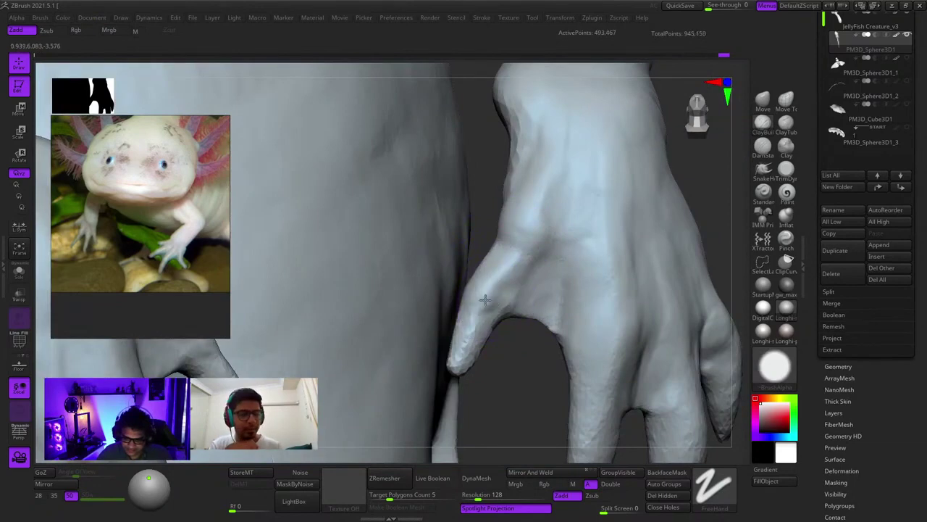
right_click_drag(503, 313, 529, 279, "ctrl")
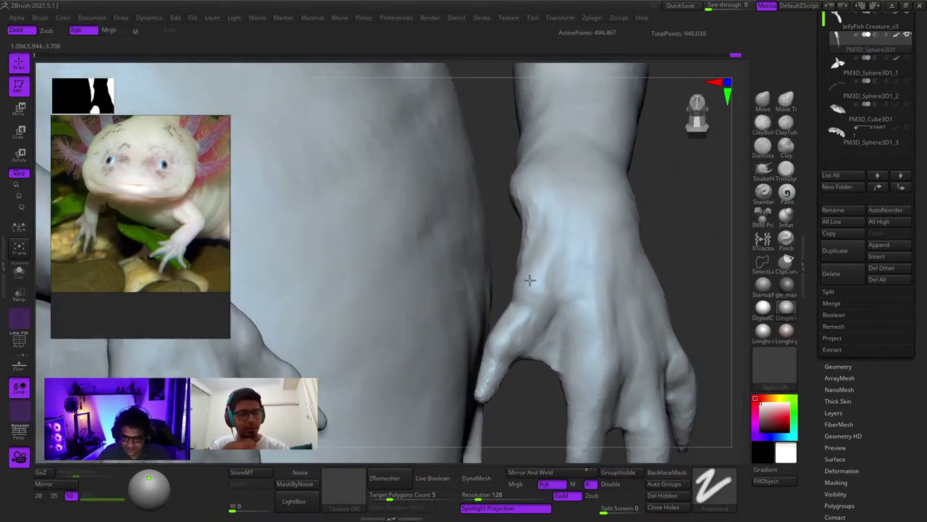
mouse_move(551, 216)
right_mouse_down("ctrl")
mouse_move(507, 385)
mouse_move(588, 260)
mouse_move(572, 287)
right_mouse_up("ctrl")
left_click_drag(572, 287, 569, 334)
right_click_drag(569, 335, 558, 304)
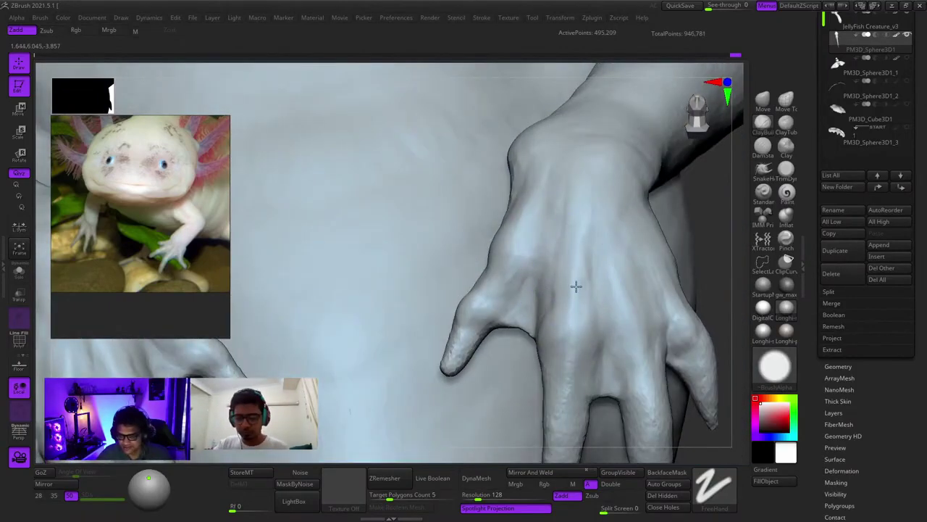
Build up the knuckles of the middle and outer fingers and blend them into the back of the hand
left_click_drag(583, 289, 586, 298)
mouse_move(586, 298)
right_mouse_down("ctrl")
mouse_move(588, 217)
mouse_move(592, 269)
mouse_move(582, 274)
mouse_move(613, 300)
mouse_move(597, 275)
right_mouse_up("ctrl")
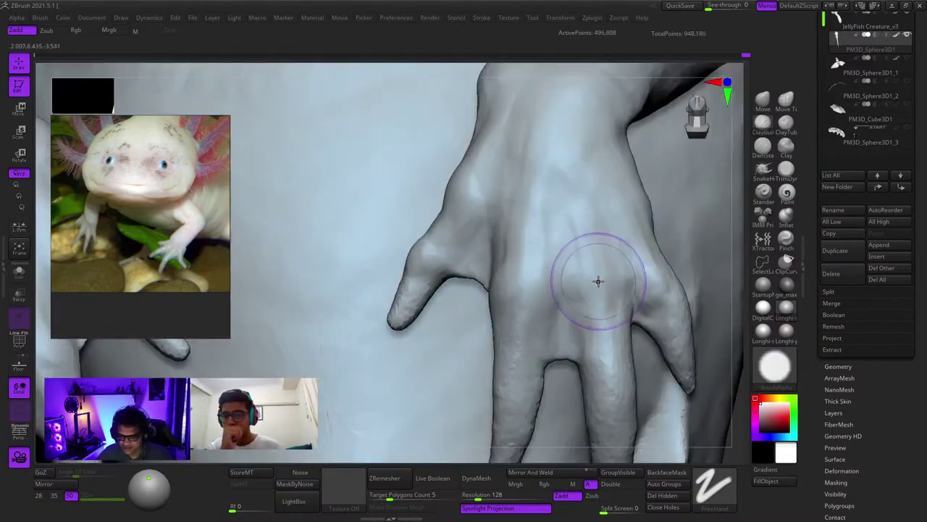
mouse_move(606, 301)
right_mouse_down("ctrl")
mouse_move(594, 251)
mouse_move(644, 312)
right_mouse_up("ctrl")
left_click_drag(644, 312, 656, 328)
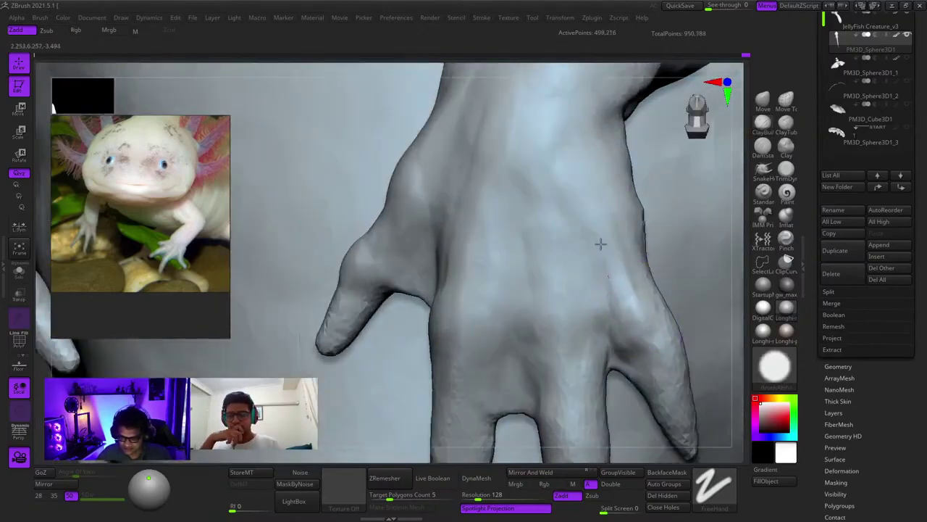
mouse_move(627, 270)
right_mouse_down()
mouse_move(577, 210)
mouse_move(594, 221)
mouse_move(602, 288)
mouse_move(634, 251)
mouse_move(612, 288)
mouse_move(598, 267)
right_mouse_up()
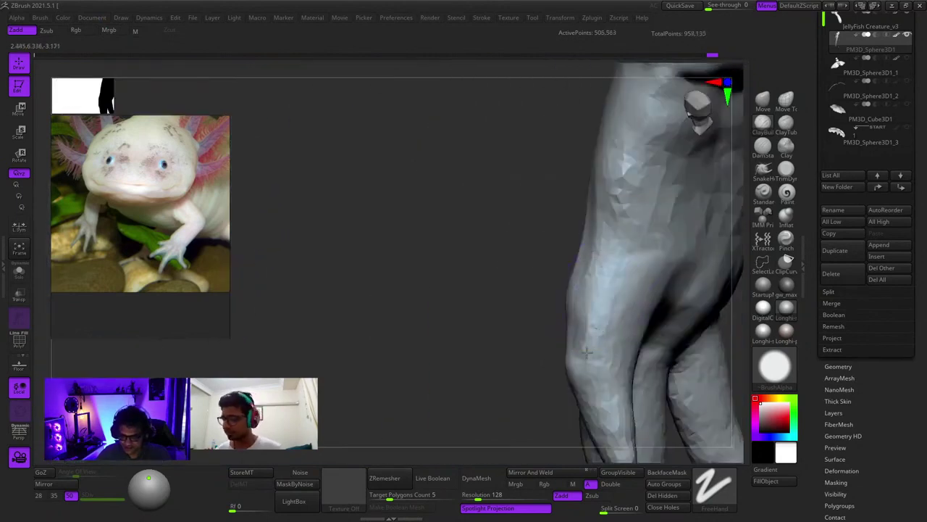
Dismiss the Auto Masking note and turn off backface masking for the ClayBuildup brush
mouse_move(586, 353)
right_mouse_down()
mouse_move(626, 226)
mouse_move(641, 311)
mouse_move(609, 297)
right_mouse_up()
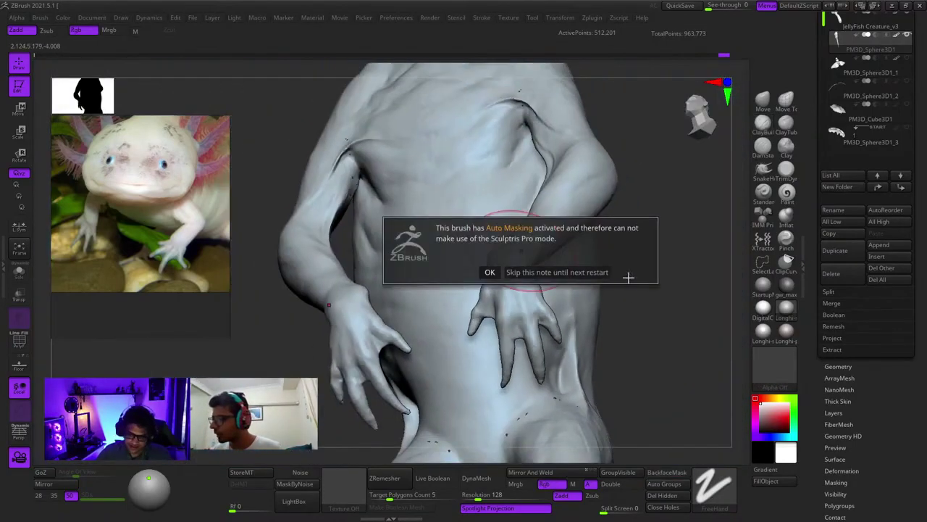
left_click(624, 298)
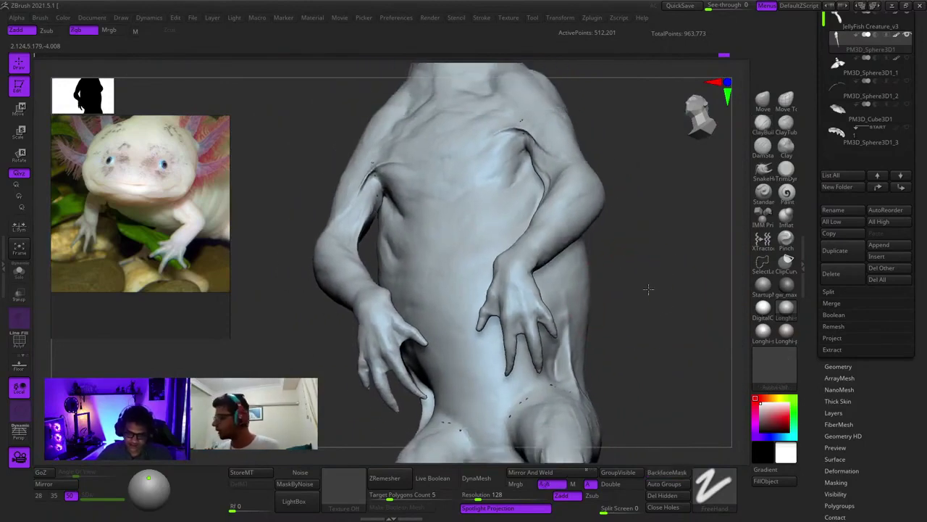
left_click(619, 306)
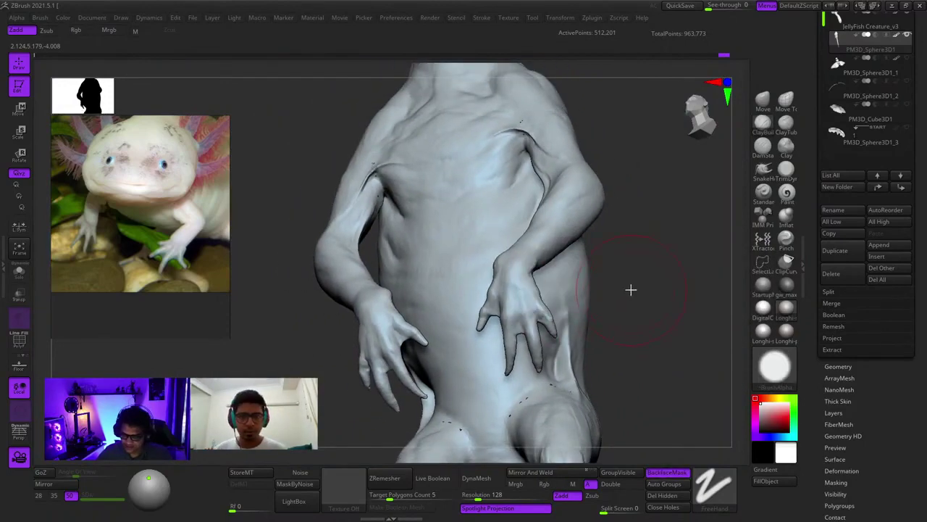
left_click(663, 476)
mouse_move(643, 297)
left_mouse_down("alt")
mouse_move(659, 285)
mouse_move(671, 305)
left_mouse_up("alt")
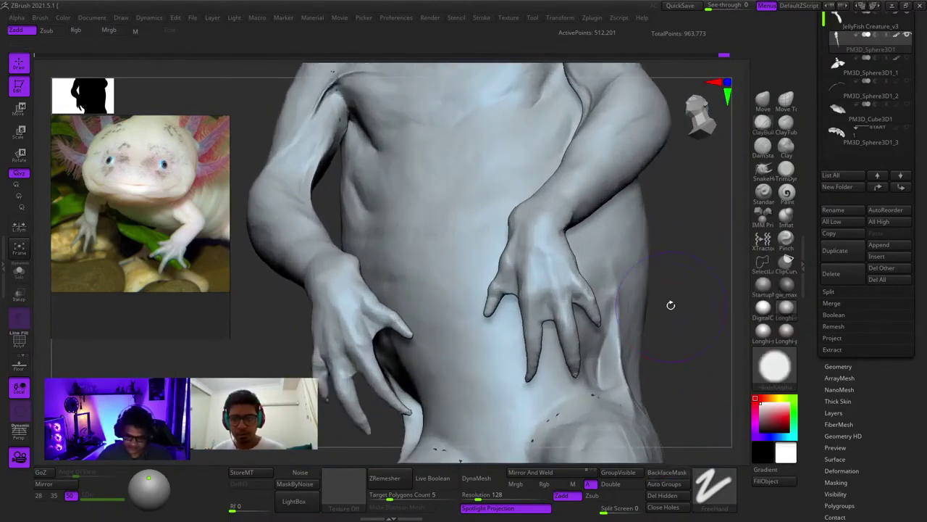
left_click_drag(471, 316, 548, 286, "alt")
key("space")
mouse_move(433, 293)
left_mouse_down()
mouse_move(426, 291)
mouse_move(424, 333)
mouse_move(438, 330)
left_mouse_up()
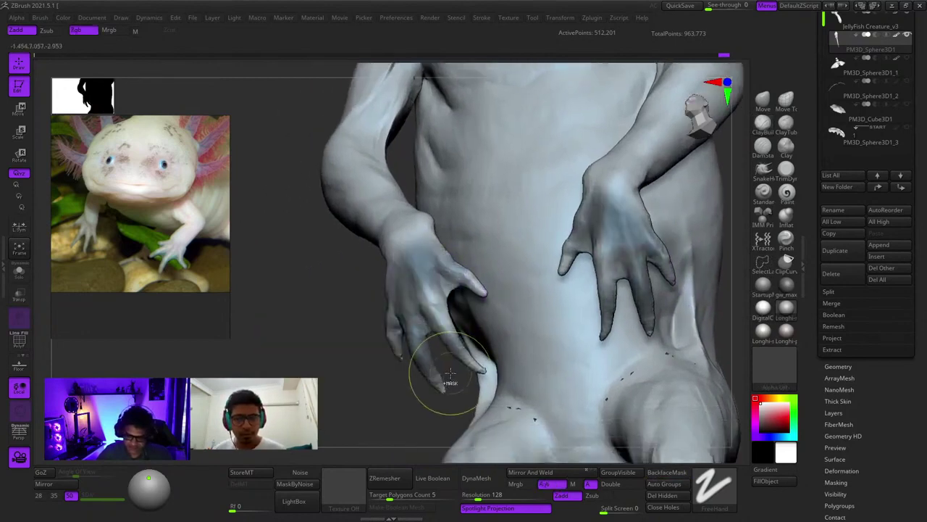
right_click_drag(449, 374, 425, 365, "ctrl")
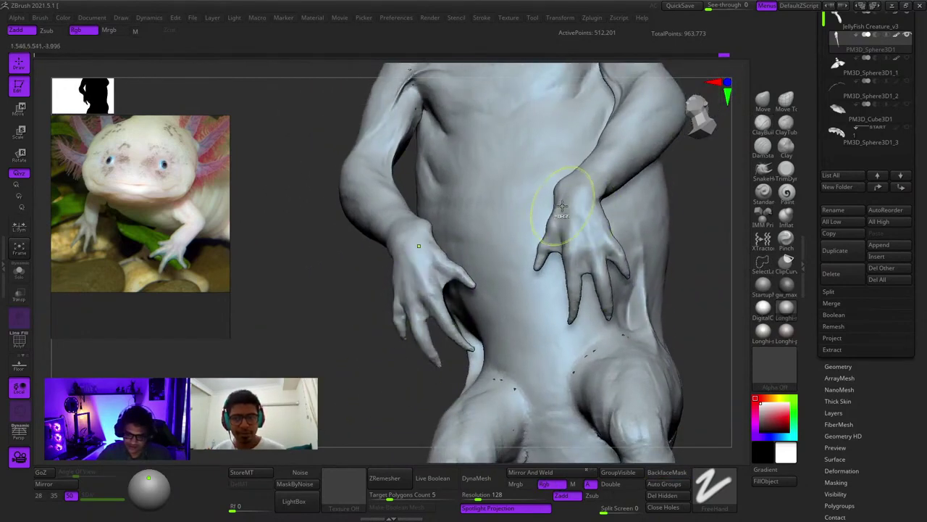
mouse_move(562, 205)
left_mouse_down("ctrl")
mouse_move(532, 212)
mouse_move(620, 242)
left_mouse_up("ctrl")
key("ctrl+z")
Pull a small extra finger out of the outer edge of the hand, below the wrist, with the SnakeHook brush
right_click_drag(576, 192, 579, 255, "ctrl")
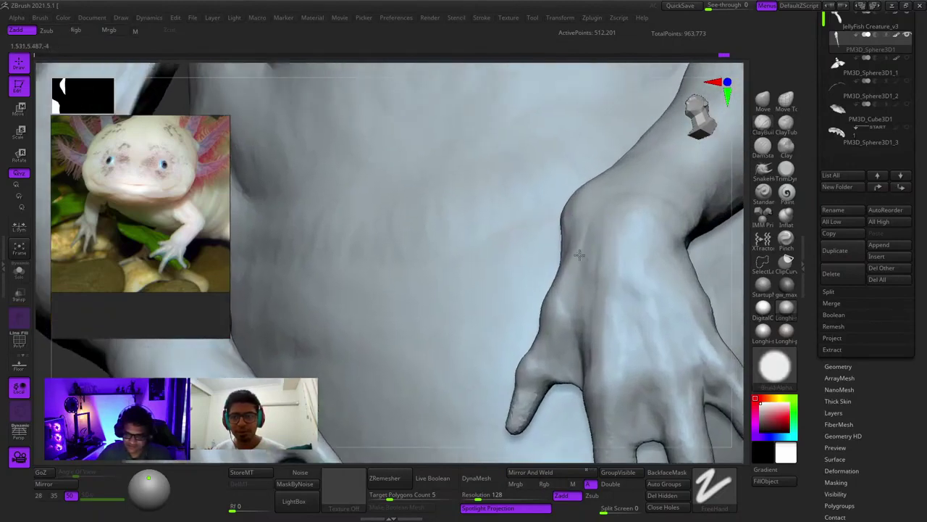
left_click(764, 105)
mouse_move(581, 217)
right_mouse_down()
mouse_move(578, 260)
mouse_move(568, 259)
mouse_move(517, 212)
mouse_move(508, 183)
right_mouse_up()
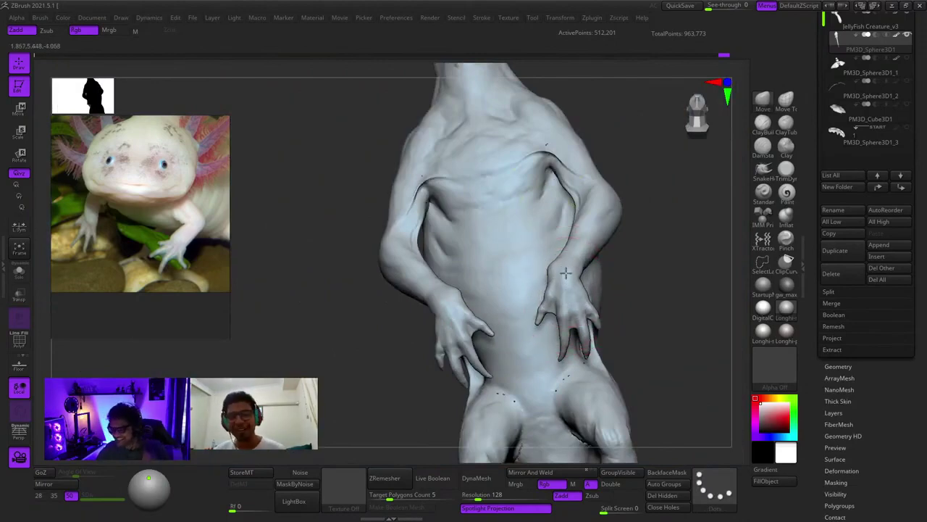
right_click_drag(566, 273, 557, 318)
right_click_drag(558, 319, 572, 355, "ctrl")
mouse_move(580, 304)
right_mouse_down()
mouse_move(555, 273)
mouse_move(559, 298)
right_mouse_up()
right_click(556, 270)
right_click_drag(543, 267, 608, 261, "ctrl")
right_click(554, 246)
right_click_drag(609, 261, 495, 243, "ctrl")
right_click(548, 245)
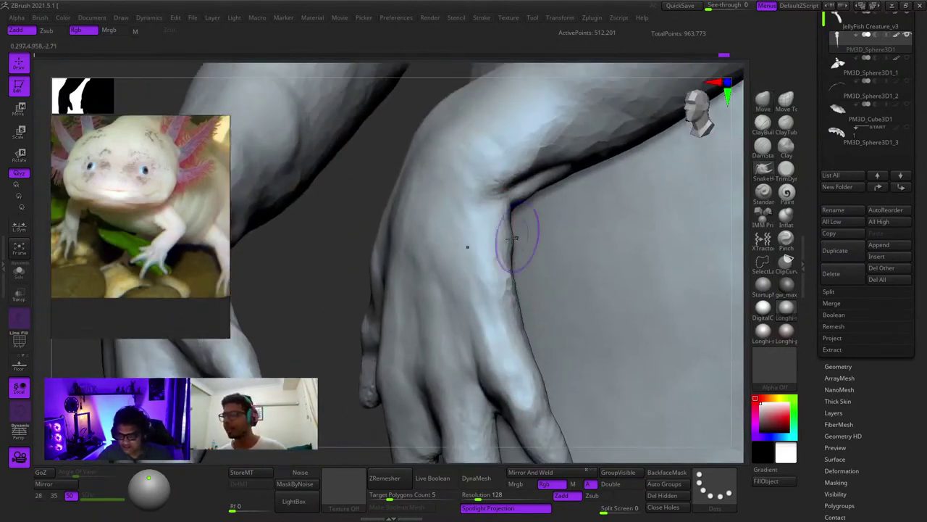
key("space")
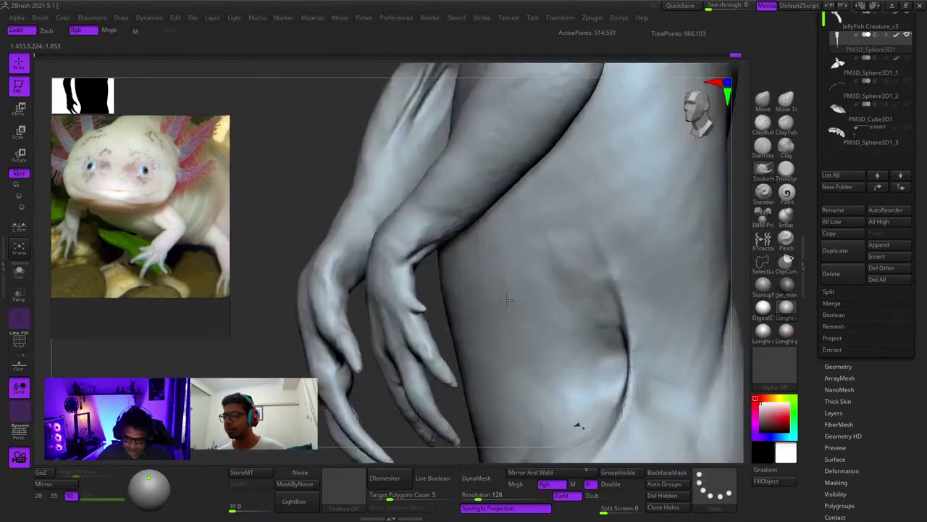
key("space")
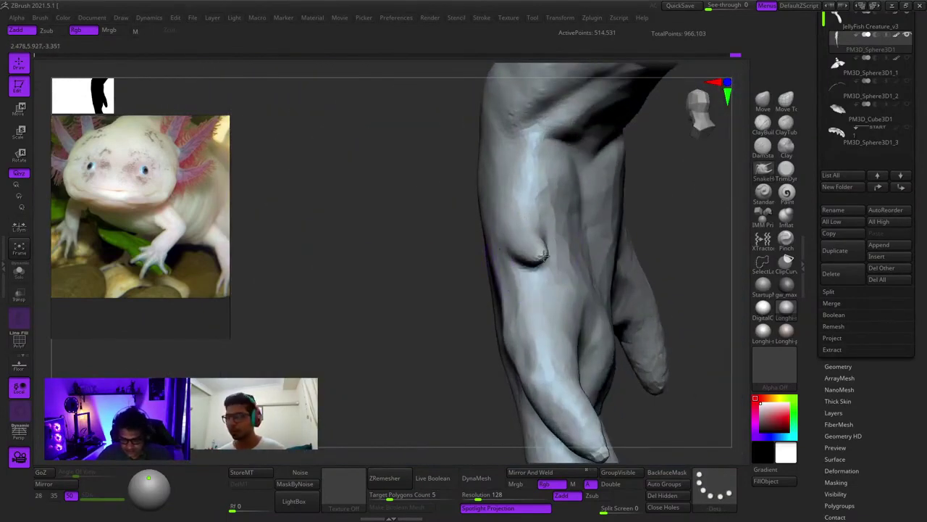
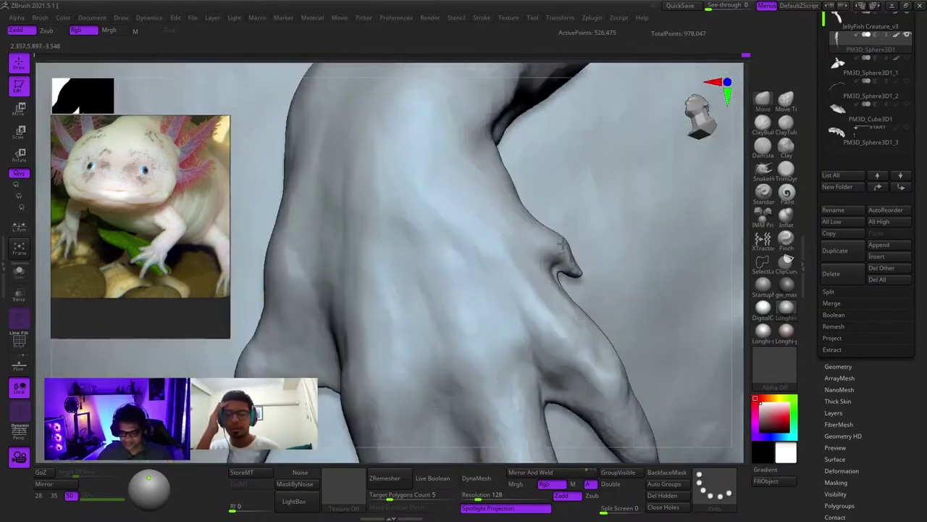
Mask everything except the small extra finger and reposition it on the hand's outer edge with the Move gizmo
key("space")
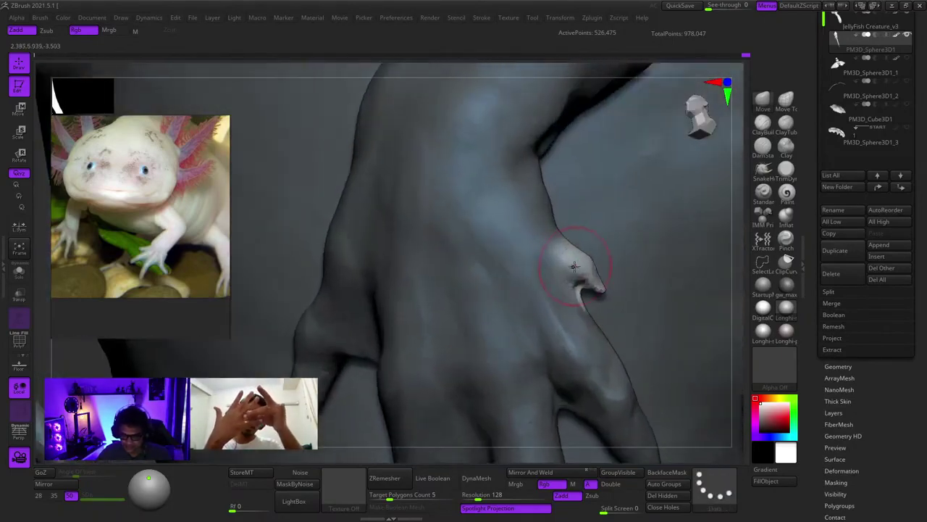
key("w")
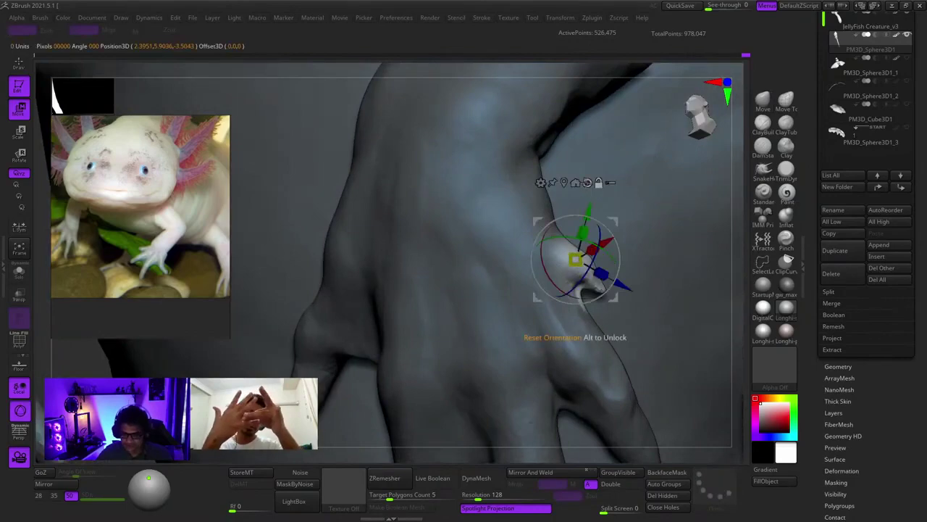
left_click(587, 182, "alt")
left_click(565, 183)
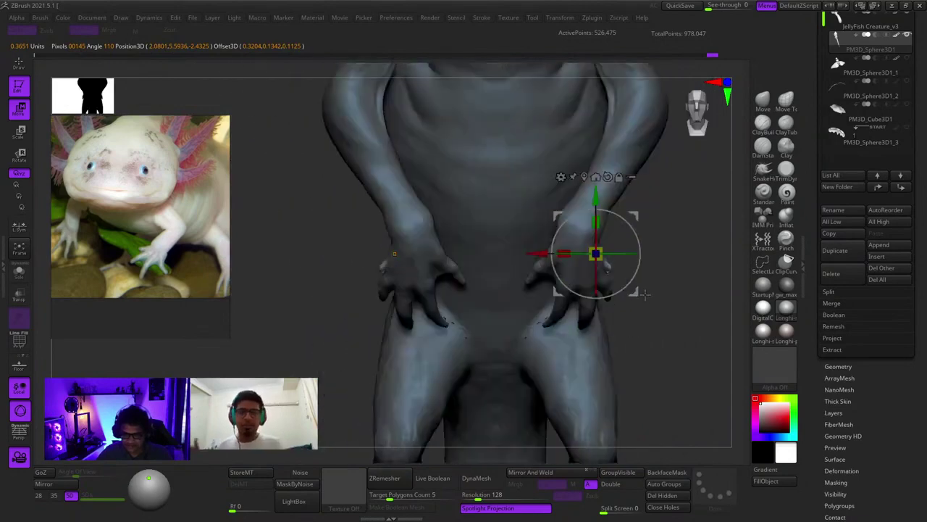
key("q")
mouse_move(675, 297)
right_mouse_down()
mouse_move(665, 275)
mouse_move(629, 269)
mouse_move(600, 289)
right_mouse_up()
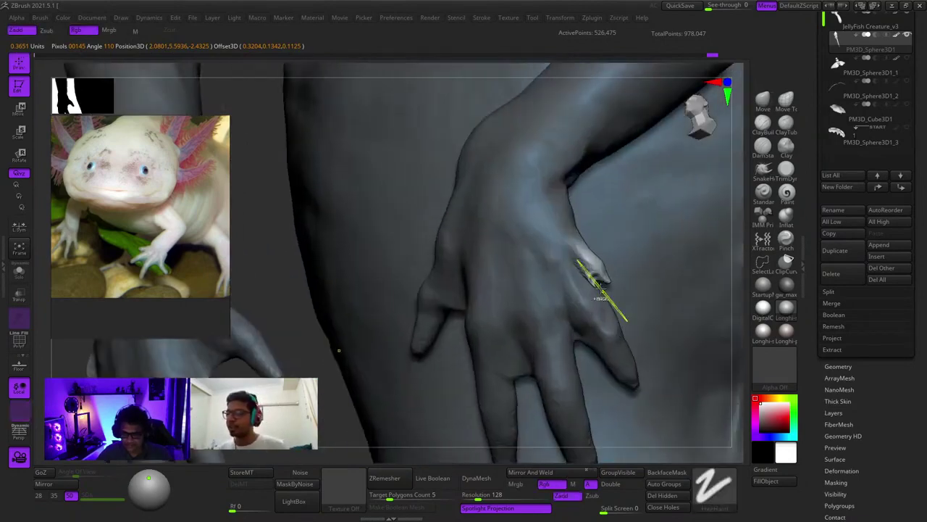
mouse_move(600, 290)
left_mouse_down()
mouse_move(580, 258)
mouse_move(508, 246)
left_mouse_up()
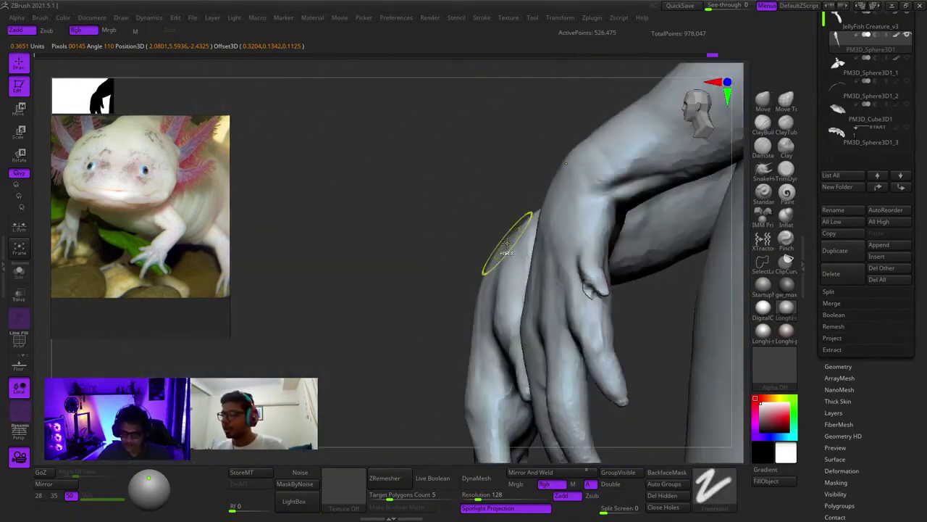
Shape and smooth the crease where the small extra finger meets the outer finger below it
mouse_move(507, 242)
right_mouse_down()
mouse_move(539, 286)
mouse_move(534, 341)
mouse_move(576, 287)
right_mouse_up()
right_click(534, 344)
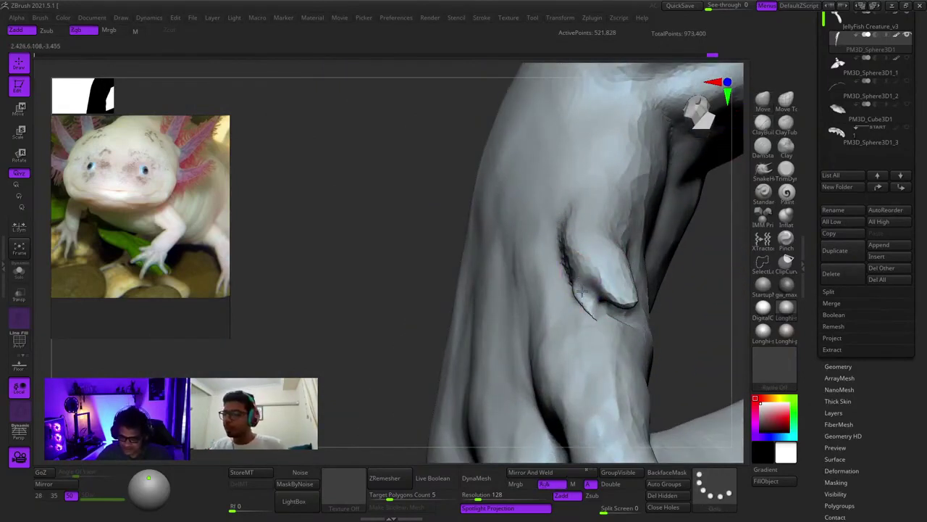
mouse_move(597, 311)
right_mouse_down()
mouse_move(615, 306)
mouse_move(602, 306)
right_mouse_up()
left_click_drag(602, 306, 604, 304, "shift")
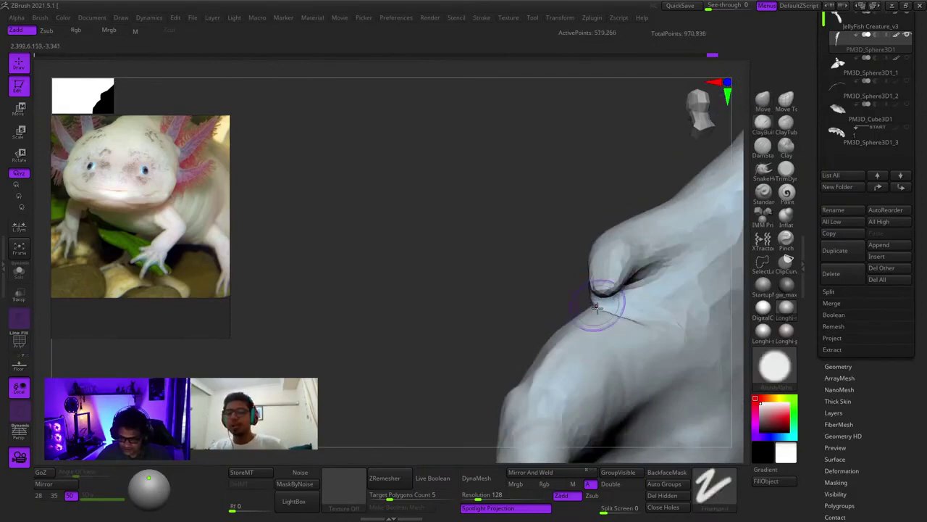
right_click_drag(605, 304, 609, 319)
mouse_move(609, 318)
left_mouse_down("shift")
mouse_move(613, 333)
mouse_move(602, 318)
left_mouse_up("shift")
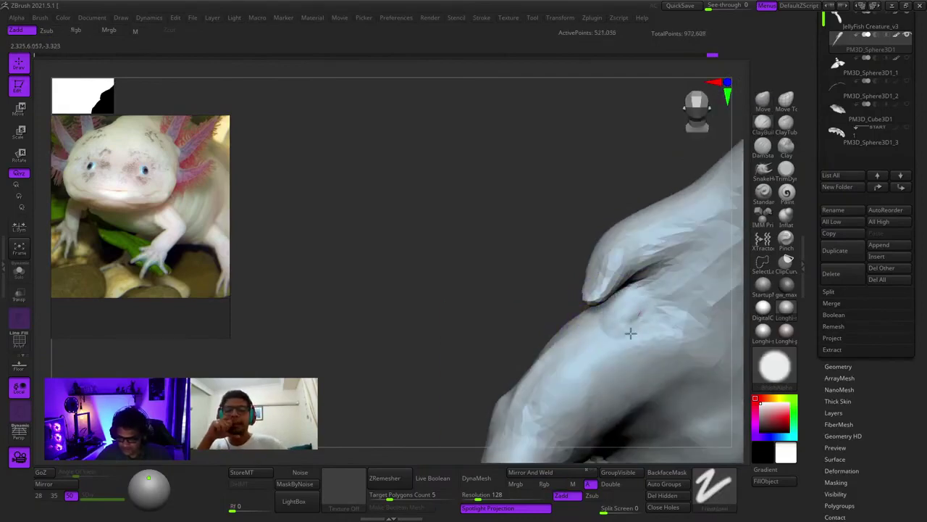
mouse_move(630, 333)
right_mouse_down()
mouse_move(646, 352)
mouse_move(546, 250)
mouse_move(558, 236)
mouse_move(587, 246)
right_mouse_up()
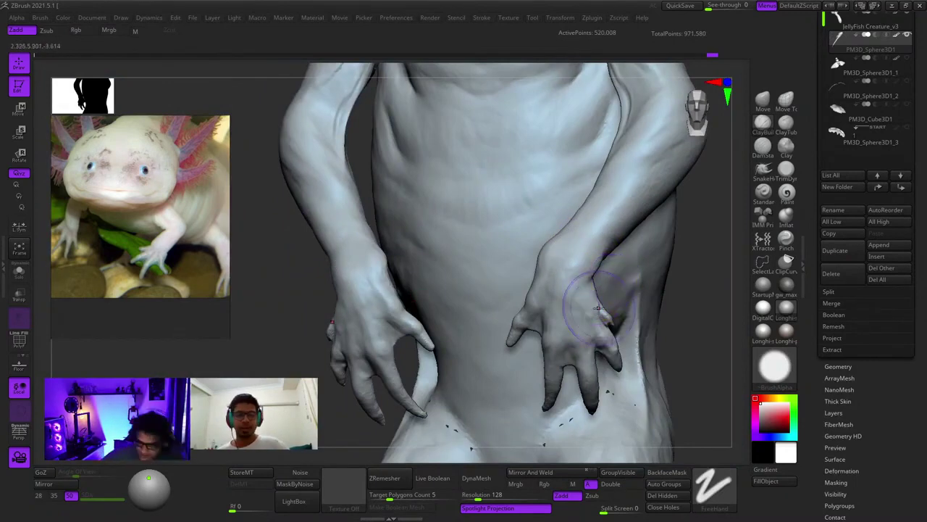
Adjust the ClayBuildup brush size and fill the hollow between the small extra finger and the back of the hand
mouse_move(595, 298)
right_mouse_down("ctrl")
mouse_move(612, 345)
mouse_move(556, 337)
right_mouse_up("ctrl")
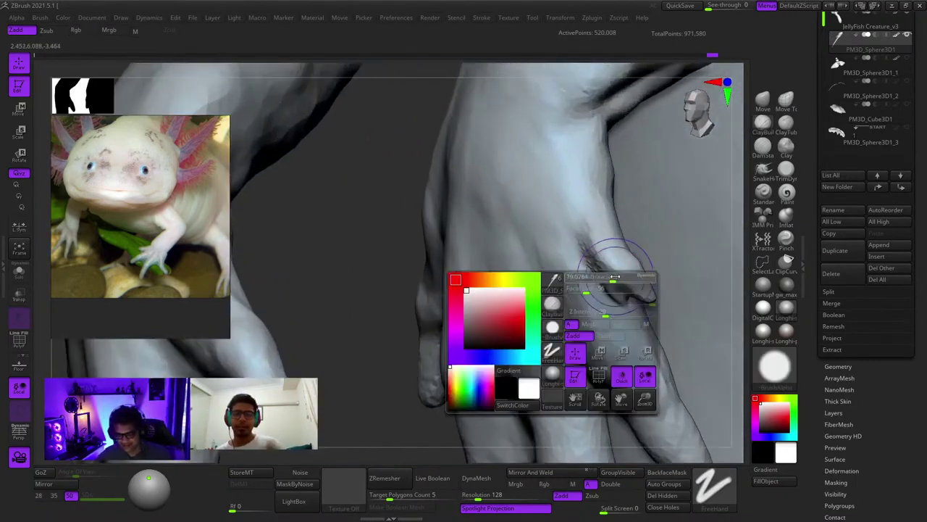
right_click_drag(614, 268, 607, 290, "ctrl")
left_click_drag(603, 280, 600, 270, "shift")
right_click_drag(600, 269, 615, 294, "ctrl")
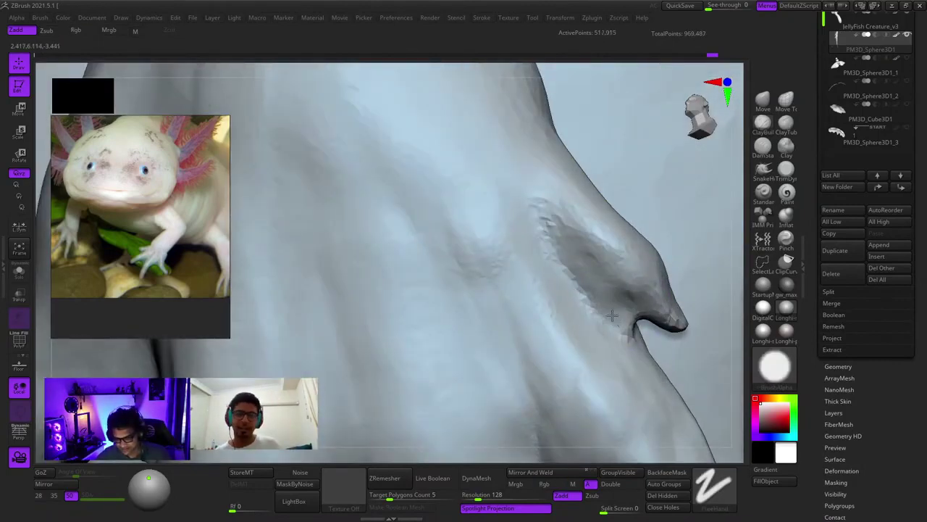
left_click_drag(605, 310, 600, 300)
right_click_drag(600, 300, 554, 226, "ctrl")
Build up the base of the small extra finger toward the wrist and blend it into the side of the hand
mouse_move(631, 275)
right_mouse_down()
mouse_move(637, 248)
mouse_move(598, 266)
mouse_move(597, 354)
mouse_move(590, 302)
mouse_move(631, 253)
mouse_move(669, 261)
right_mouse_up()
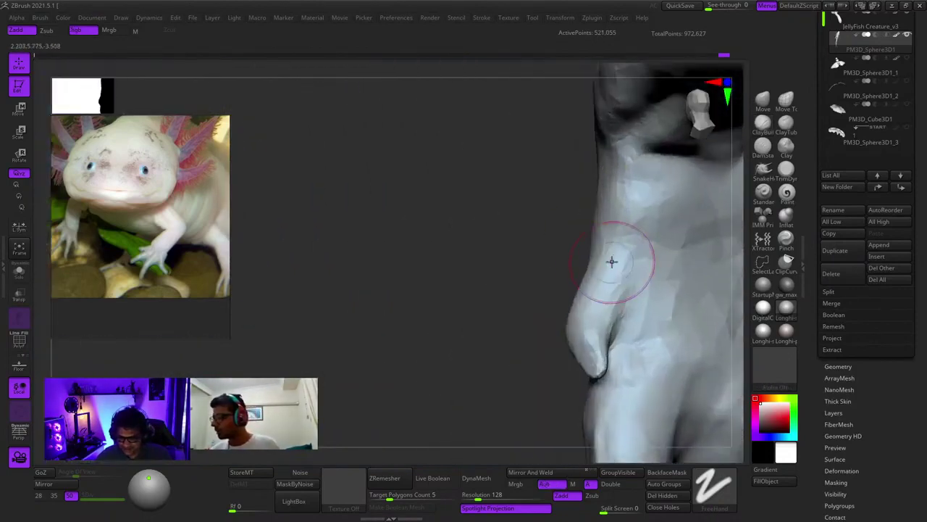
mouse_move(598, 253)
left_mouse_down()
mouse_move(590, 261)
mouse_move(602, 259)
left_mouse_up()
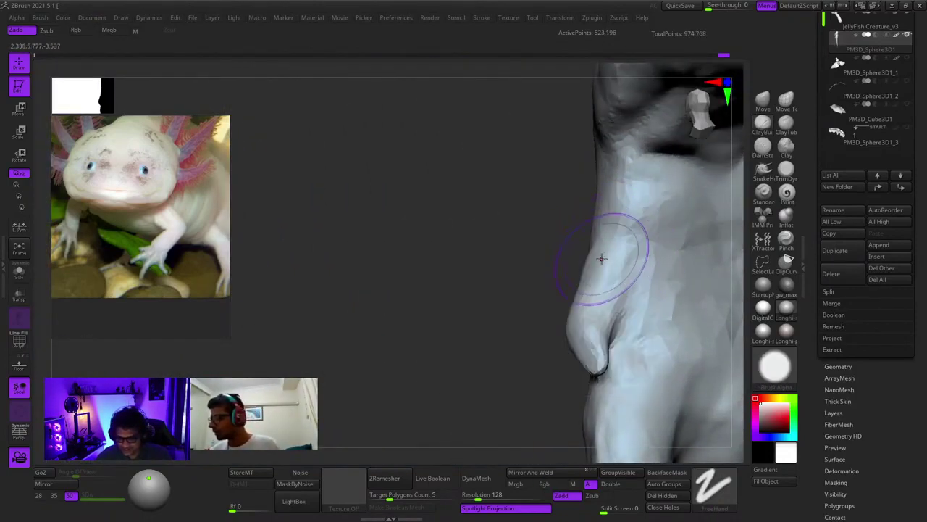
right_click_drag(602, 259, 571, 271)
mouse_move(593, 226)
right_mouse_down()
mouse_move(593, 258)
mouse_move(619, 268)
mouse_move(613, 286)
mouse_move(627, 277)
mouse_move(609, 261)
right_mouse_up()
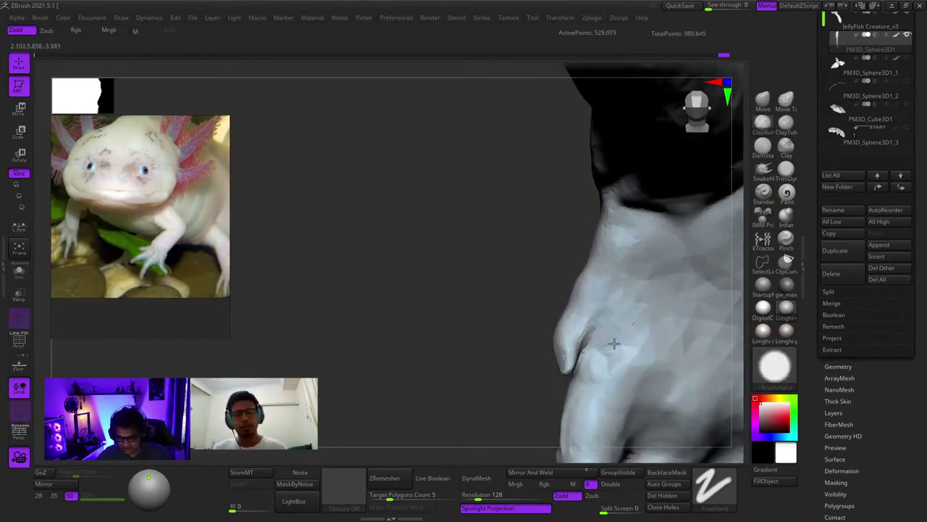
left_click_drag(615, 343, 634, 327)
mouse_move(635, 326)
right_mouse_down("ctrl")
mouse_move(567, 262)
mouse_move(604, 300)
mouse_move(602, 338)
mouse_move(575, 274)
right_mouse_up("ctrl")
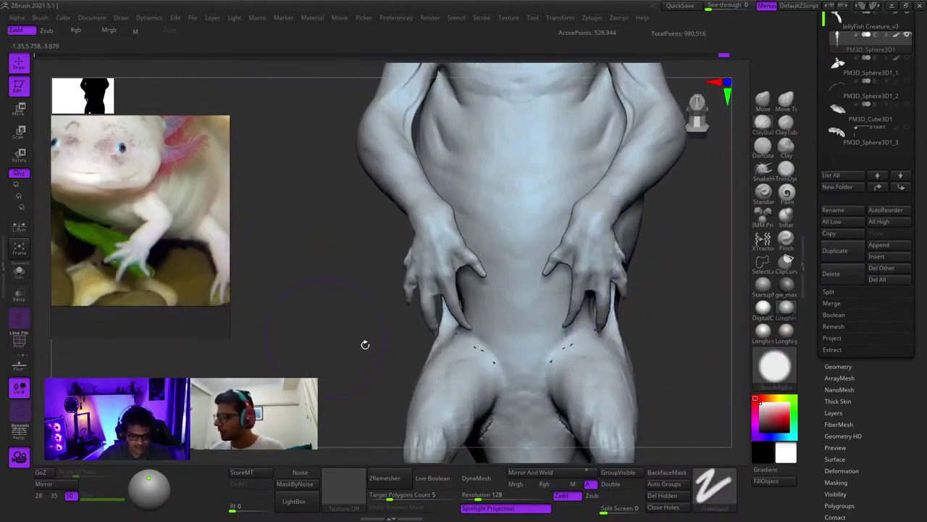
Refine the groove beside the small extra finger and smooth its underside into the hand
mouse_move(681, 336)
right_mouse_down("ctrl")
mouse_move(507, 239)
mouse_move(571, 263)
mouse_move(536, 297)
mouse_move(554, 329)
right_mouse_up("ctrl")
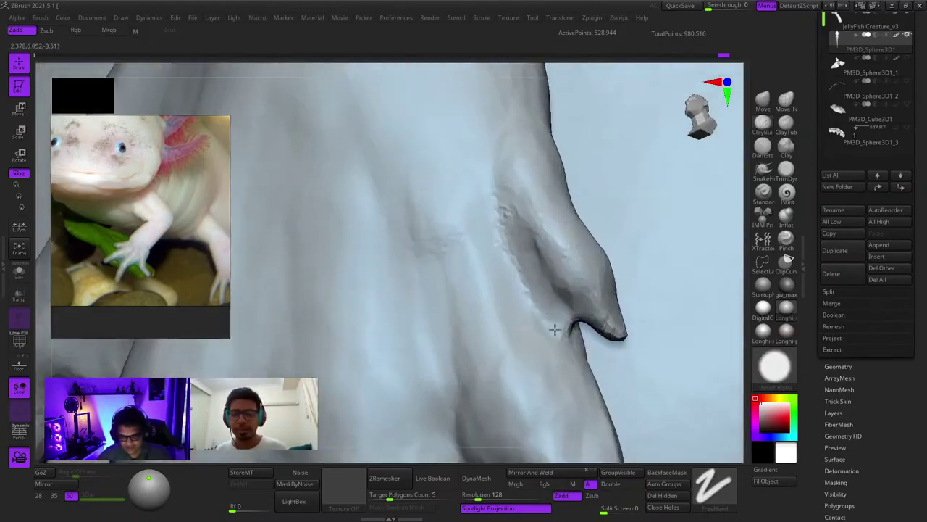
mouse_move(538, 288)
right_mouse_down()
mouse_move(564, 324)
mouse_move(497, 323)
right_mouse_up()
right_click(497, 323)
right_click_drag(573, 237, 540, 244)
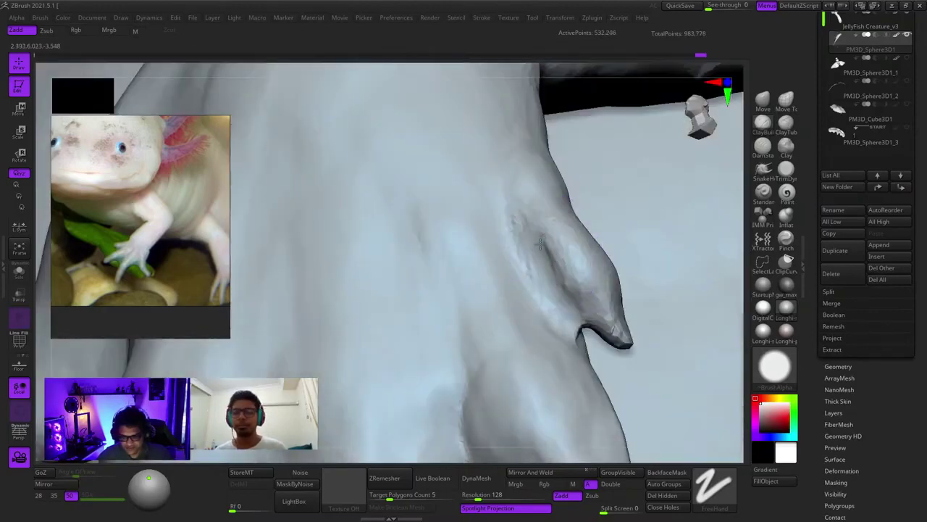
mouse_move(570, 302)
right_mouse_down()
mouse_move(580, 298)
mouse_move(530, 256)
mouse_move(608, 302)
mouse_move(544, 273)
right_mouse_up()
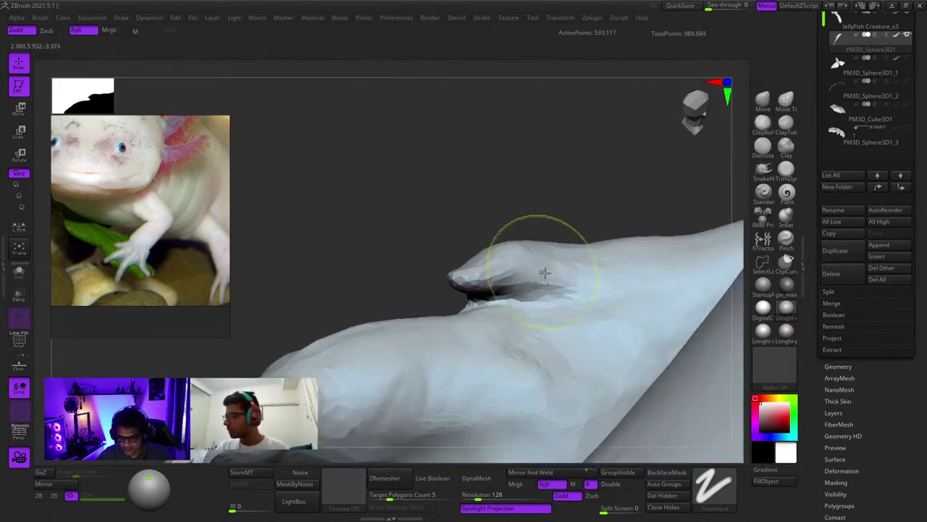
left_click_drag(544, 273, 582, 267, "shift")
right_click(582, 266)
Compare the hands with earlier states in the undo history, return to the latest state and inspect the whole figure
mouse_move(584, 267)
right_mouse_down()
mouse_move(582, 248)
mouse_move(651, 174)
mouse_move(602, 242)
mouse_move(684, 348)
mouse_move(694, 230)
mouse_move(691, 306)
mouse_move(675, 294)
mouse_move(687, 291)
mouse_move(681, 355)
right_mouse_up()
mouse_move(681, 355)
right_mouse_down()
mouse_move(655, 362)
mouse_move(612, 331)
mouse_move(612, 298)
right_mouse_up()
right_click_drag(612, 299, 605, 395, "ctrl")
right_click(608, 355)
mouse_move(623, 232)
right_mouse_down("ctrl")
mouse_move(633, 285)
mouse_move(617, 253)
mouse_move(616, 196)
right_mouse_up("ctrl")
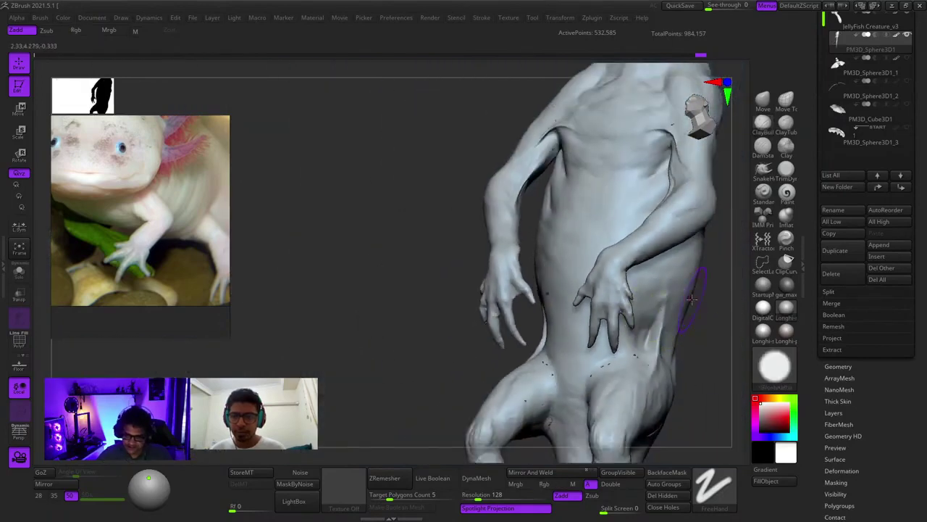
right_click_drag(693, 299, 656, 234, "ctrl")
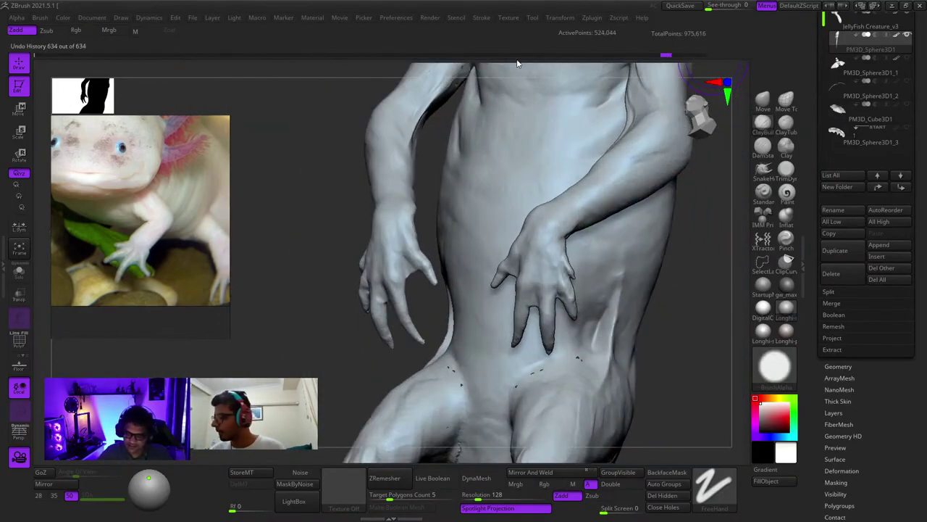
left_click(424, 57)
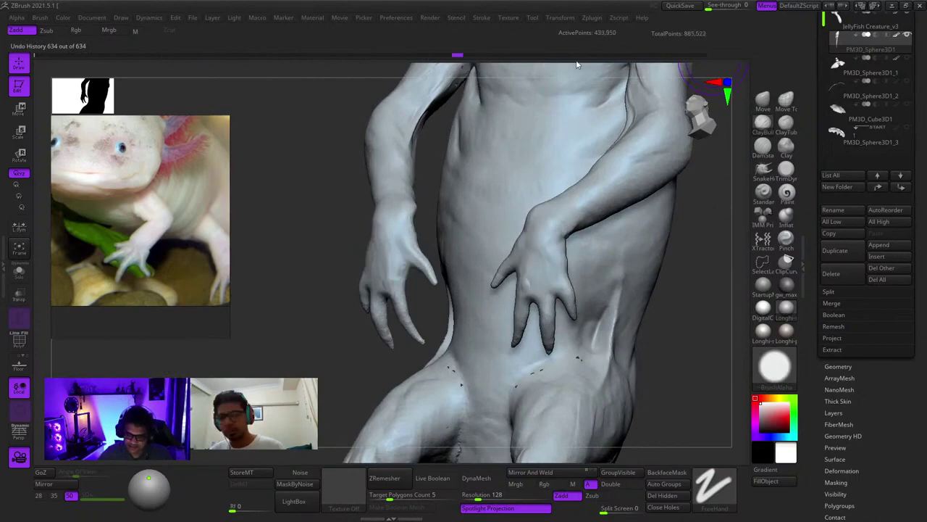
left_click_drag(577, 65, 581, 65)
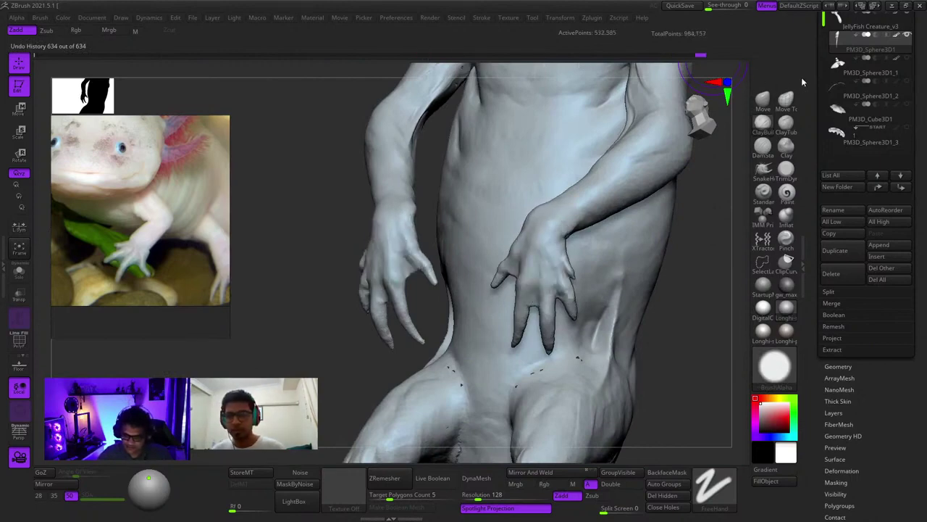
mouse_move(722, 303)
left_mouse_down()
mouse_move(703, 321)
mouse_move(689, 309)
left_mouse_up()
right_click_drag(691, 308, 637, 312)
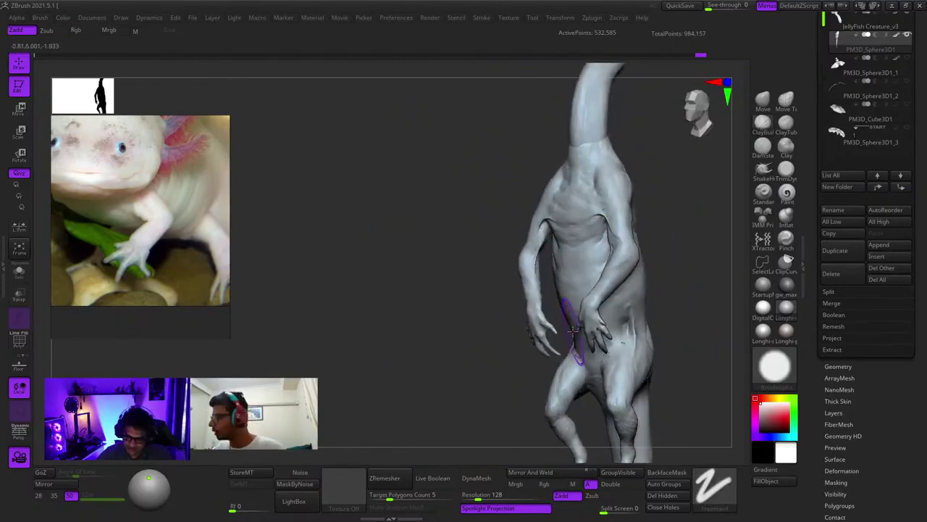
Mask everything except the fingertips on both hands and soften the edge of the mask
mouse_move(569, 321)
right_mouse_down("ctrl")
mouse_move(580, 428)
mouse_move(531, 339)
right_mouse_up("ctrl")
left_click_drag(513, 325, 509, 355)
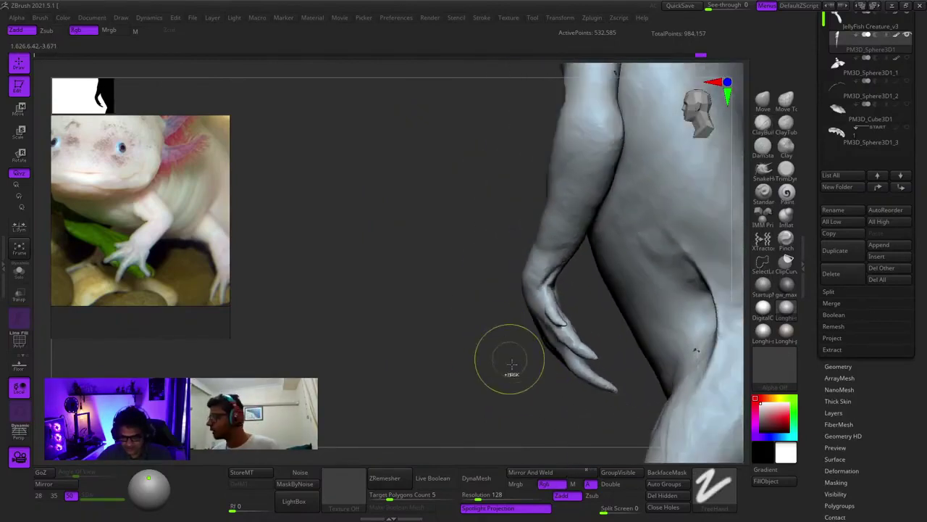
left_click_drag(512, 423, 626, 334, "ctrl")
left_click(541, 392, "ctrl")
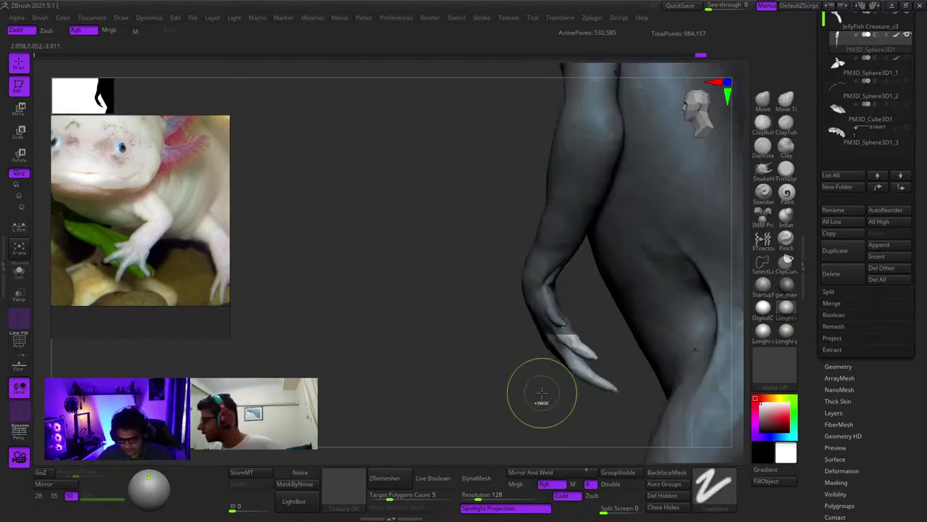
key("ctrl+i")
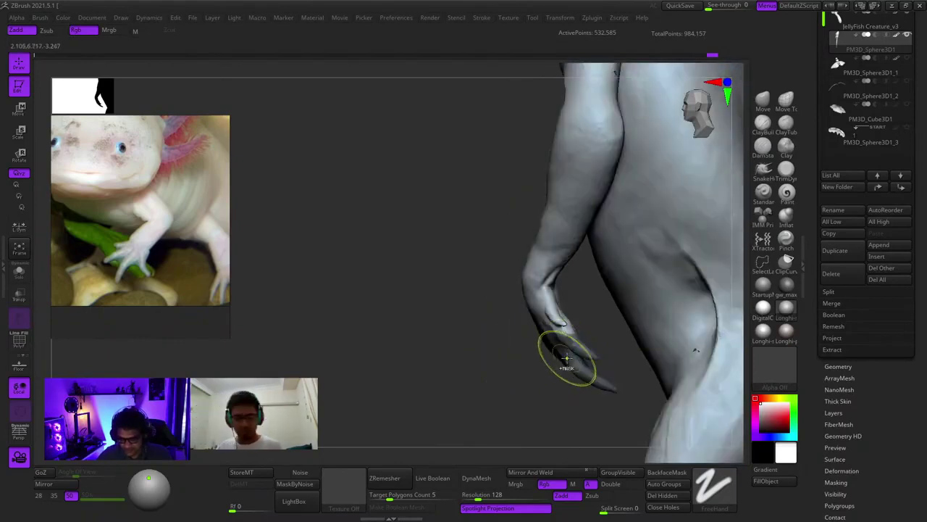
left_click(530, 380, "ctrl")
Center and reorient the transform gizmo on the unmasked fingers, shift them slightly in the view plane, and clear the mask
right_click_drag(531, 381, 536, 413, "ctrl")
key("w")
left_click(577, 362, "alt")
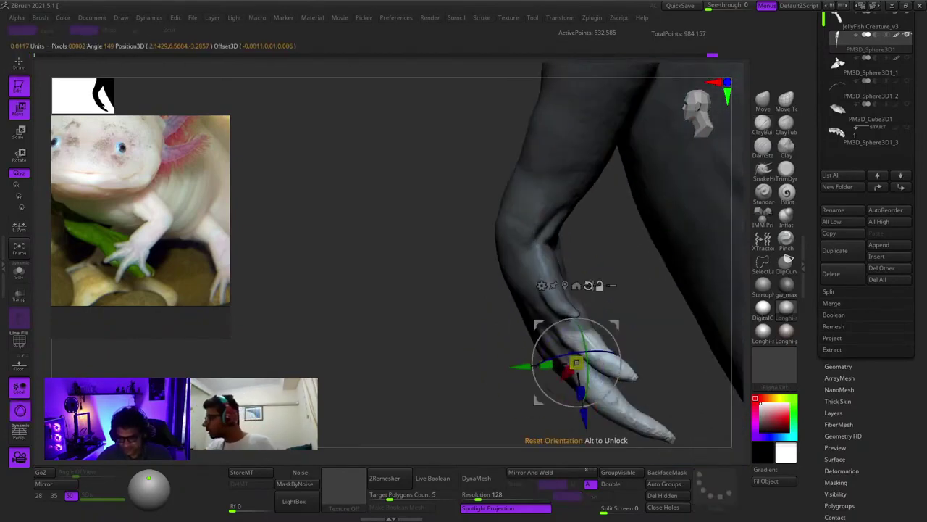
left_click(588, 286, "alt")
left_click(565, 286)
left_click_drag(568, 400, 564, 397)
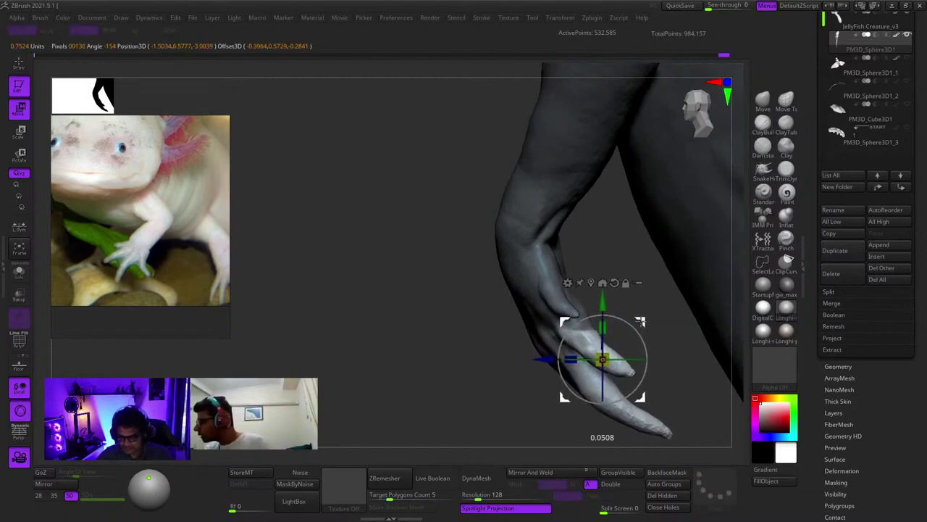
key("q")
right_click_drag(499, 378, 527, 377, "shift")
right_click_drag(527, 377, 529, 414, "ctrl")
left_click(493, 343, "ctrl")
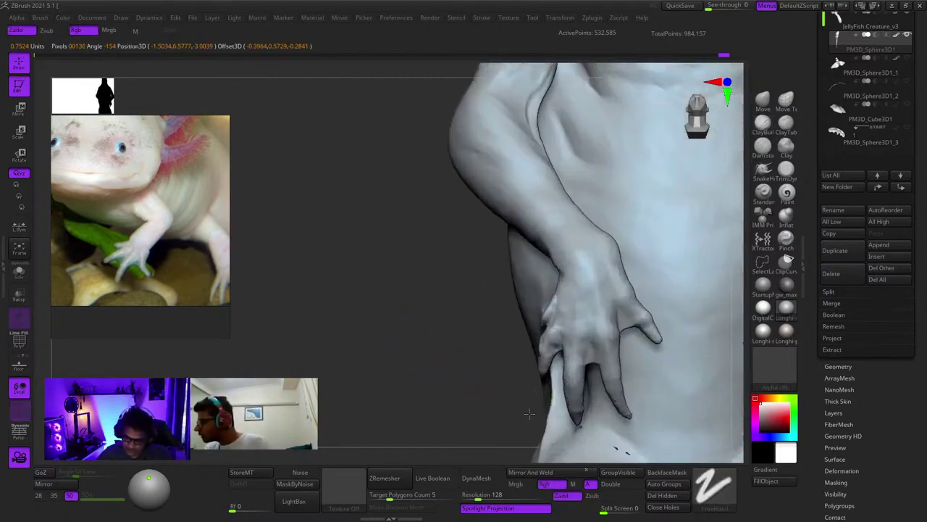
left_click(508, 385, "ctrl")
left_click_drag(487, 376, 483, 392, "ctrl")
Define the crease on the underside of the wrist where the forearm meets the palm
right_click_drag(482, 391, 508, 319, "ctrl")
scroll(571, 308, "down", 5)
left_click_drag(499, 244, 454, 236)
right_click_drag(454, 235, 464, 296, "ctrl")
right_click_drag(463, 296, 483, 285)
right_click_drag(579, 312, 507, 145)
mouse_move(507, 145)
right_mouse_down("ctrl")
mouse_move(615, 290)
mouse_move(588, 151)
mouse_move(601, 250)
right_mouse_up("ctrl")
right_click(609, 221)
right_click(601, 250)
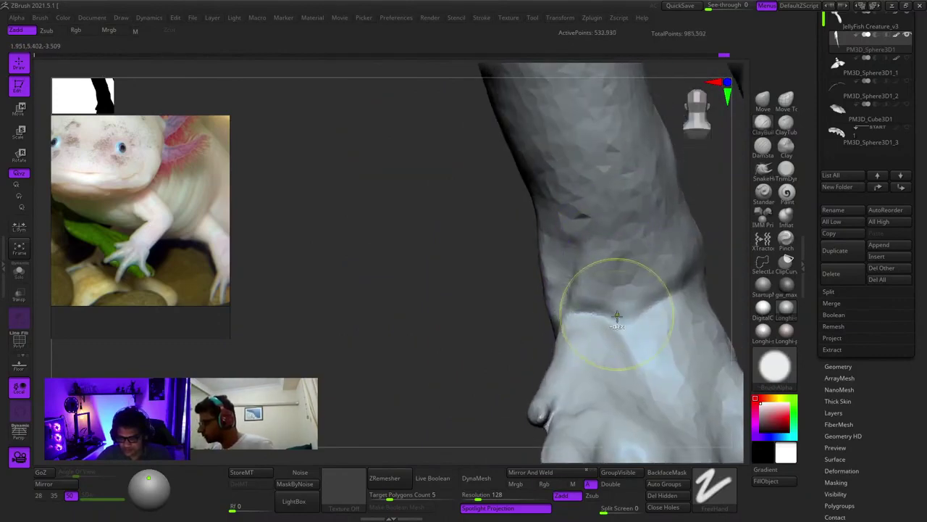
mouse_move(616, 317)
right_mouse_down()
mouse_move(605, 233)
mouse_move(625, 338)
mouse_move(656, 307)
mouse_move(589, 270)
right_mouse_up()
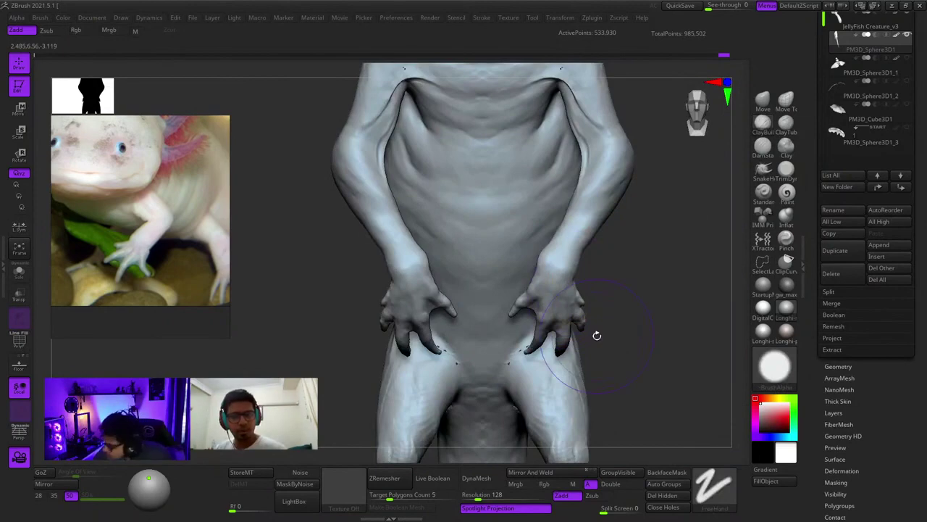
Adjust the brush size and build up the thumb side of the wrist toward the base of the thumb
mouse_move(551, 293)
right_mouse_down()
mouse_move(535, 245)
mouse_move(567, 323)
mouse_move(542, 321)
mouse_move(518, 293)
mouse_move(534, 366)
mouse_move(562, 287)
mouse_move(511, 350)
mouse_move(517, 387)
mouse_move(558, 289)
right_mouse_up()
right_click(511, 350)
right_click(514, 263)
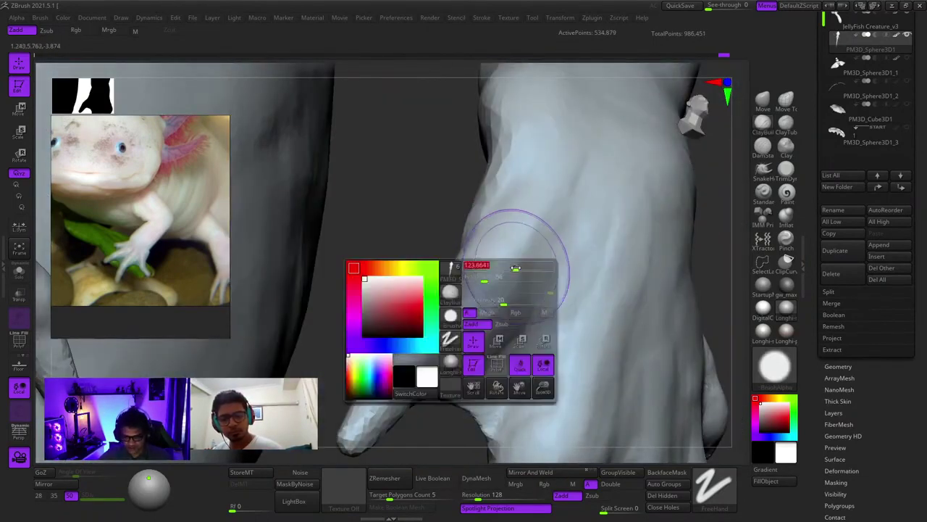
left_click_drag(513, 263, 525, 273)
right_click_drag(543, 270, 551, 326)
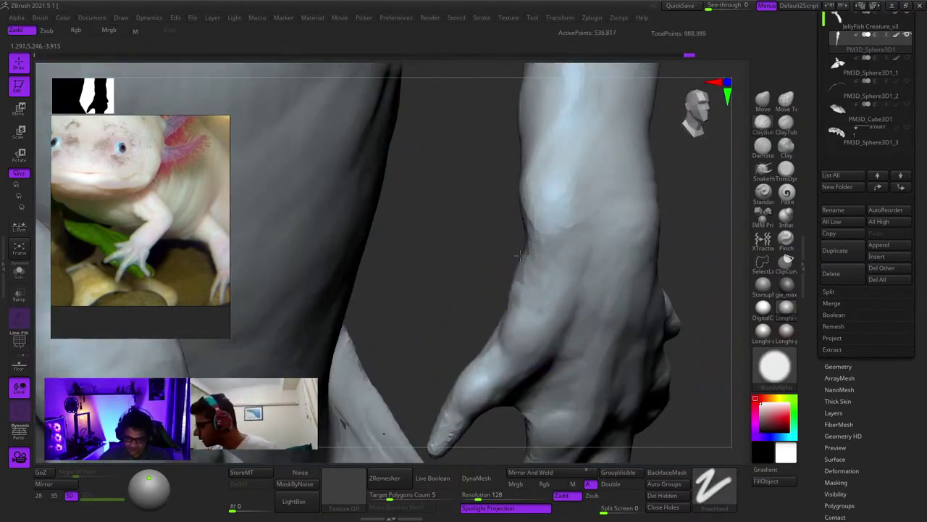
Build up the heel of the palm below the wrist crease and blend it toward the thumb
right_click_drag(555, 292, 637, 391)
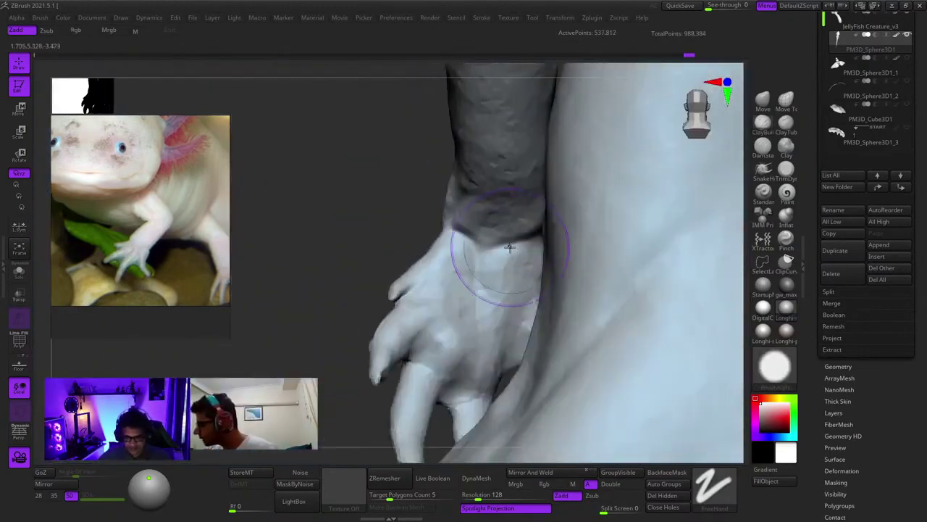
right_click_drag(509, 248, 486, 296)
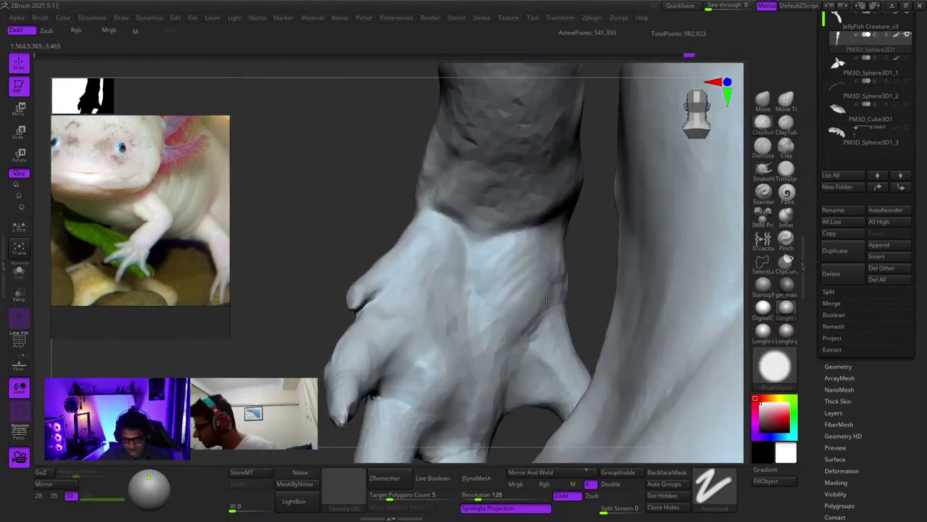
right_click_drag(545, 301, 597, 230)
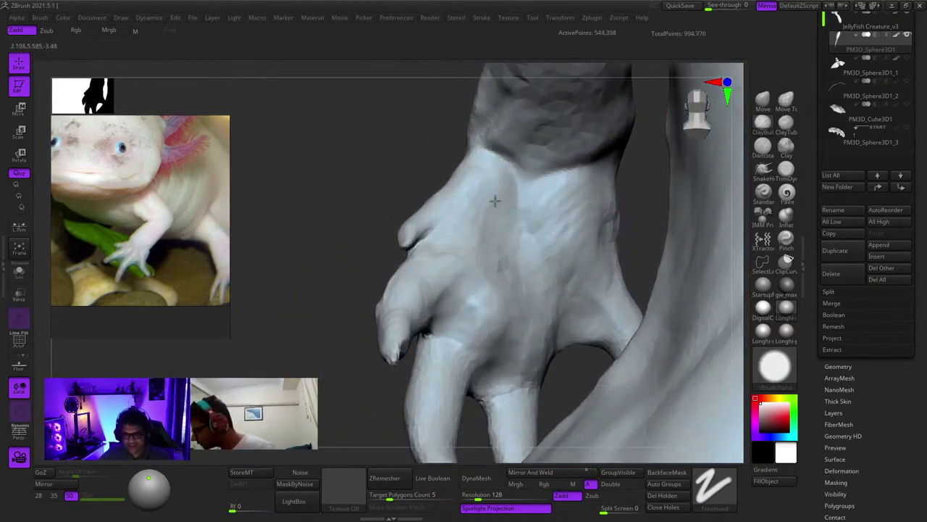
Refine the outer edge of the palm between the wrist and the small extra finger
right_click_drag(447, 217, 468, 205)
right_click(470, 204)
left_click_drag(468, 205, 485, 157)
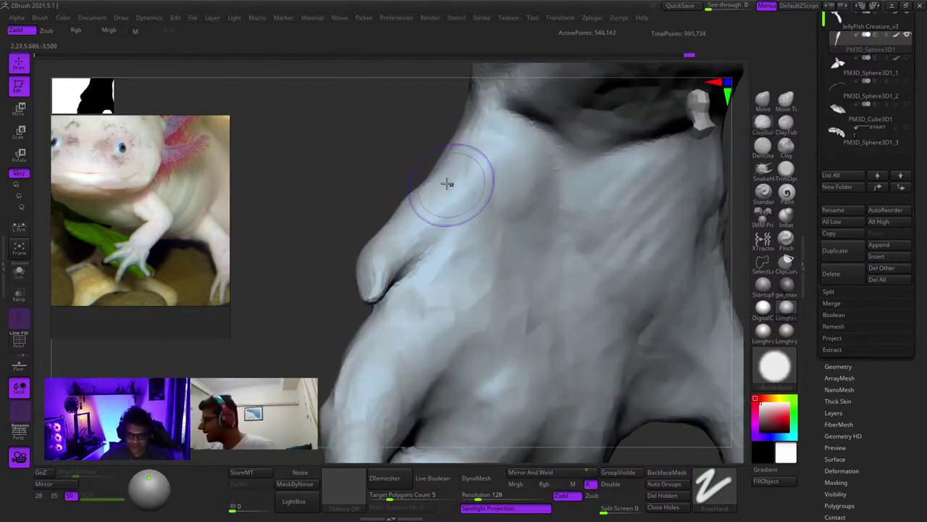
mouse_move(417, 241)
right_mouse_down()
mouse_move(488, 242)
mouse_move(466, 207)
mouse_move(476, 205)
right_mouse_up()
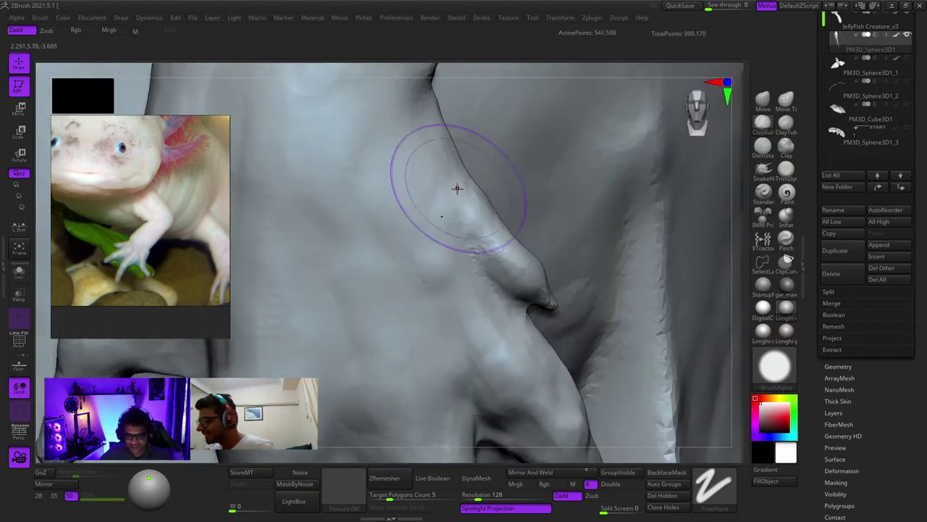
Build up the back of the small extra finger and blend its base into the outer side of the wrist
right_click_drag(462, 221, 489, 288)
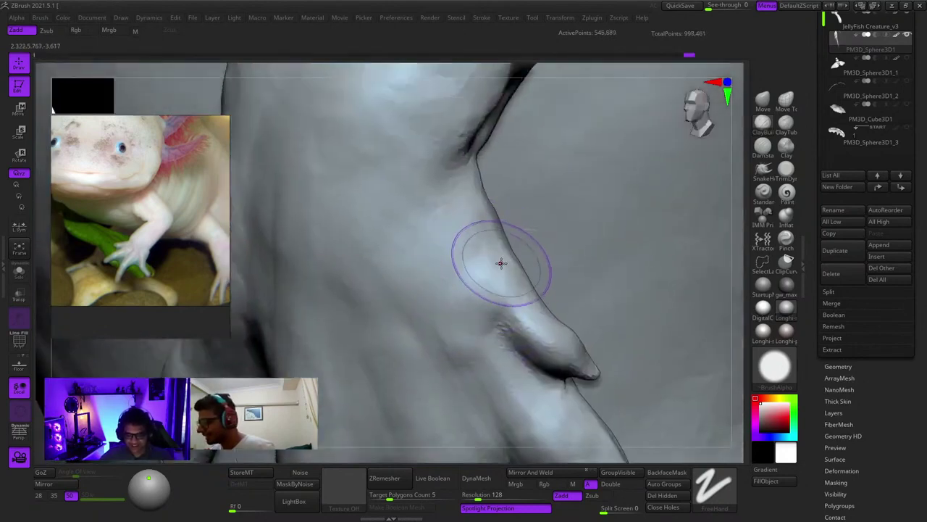
left_click_drag(463, 212, 484, 253)
mouse_move(484, 254)
right_mouse_down()
mouse_move(502, 285)
mouse_move(490, 244)
mouse_move(516, 290)
mouse_move(509, 331)
right_mouse_up()
right_click(516, 290)
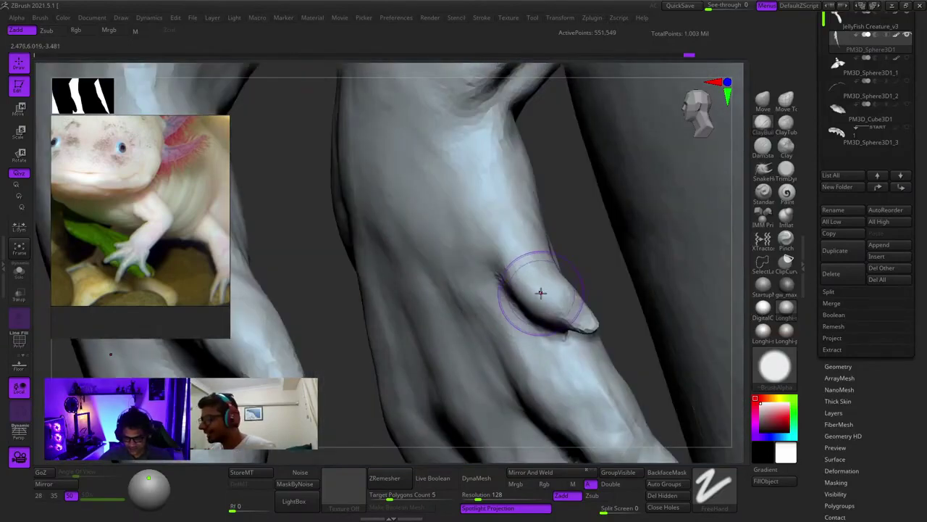
right_click_drag(538, 294, 521, 287)
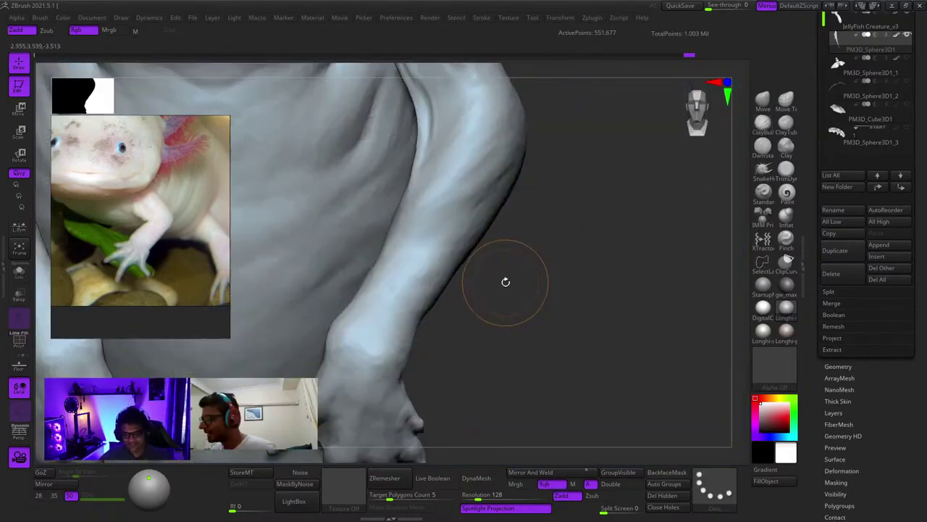
Sculpt the bony bump at the thumb side of the wrist and blend it into the back of the hand
key("f")
mouse_move(441, 290)
right_mouse_down("ctrl")
mouse_move(528, 292)
mouse_move(460, 393)
mouse_move(511, 241)
mouse_move(491, 217)
mouse_move(606, 276)
mouse_move(553, 252)
right_mouse_up("ctrl")
right_click(553, 252)
left_click_drag(540, 240, 530, 266)
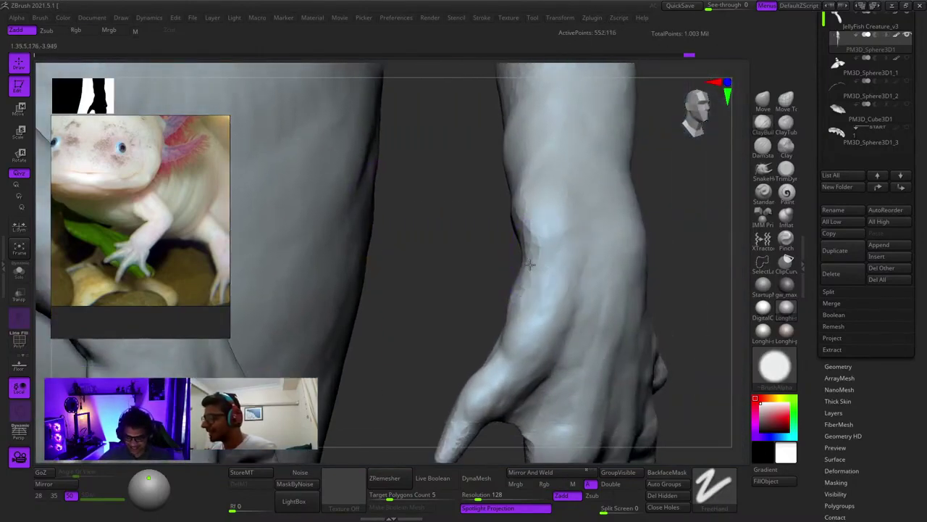
right_click_drag(529, 264, 553, 260)
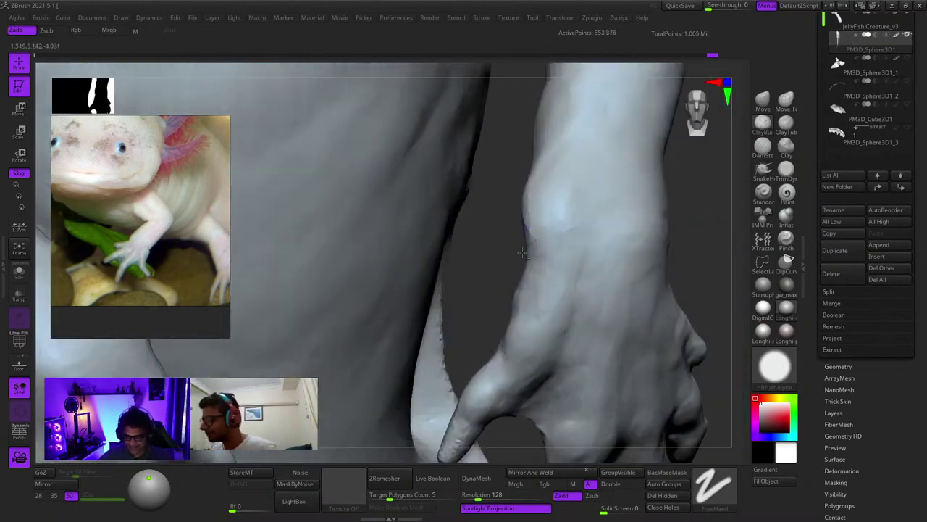
left_click_drag(568, 225, 558, 230)
right_click_drag(557, 231, 601, 230)
left_click_drag(561, 227, 577, 219)
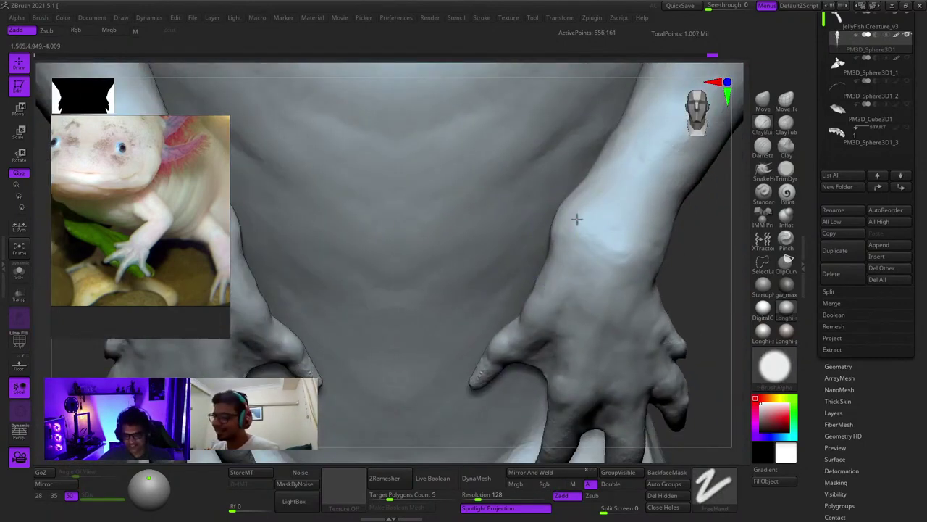
Carve and refine the inner wrist and the palm around the base of the thumb
mouse_move(552, 272)
right_mouse_down()
mouse_move(576, 280)
mouse_move(552, 284)
mouse_move(540, 273)
mouse_move(542, 284)
mouse_move(529, 250)
right_mouse_up()
left_click_drag(529, 250, 523, 265, "alt")
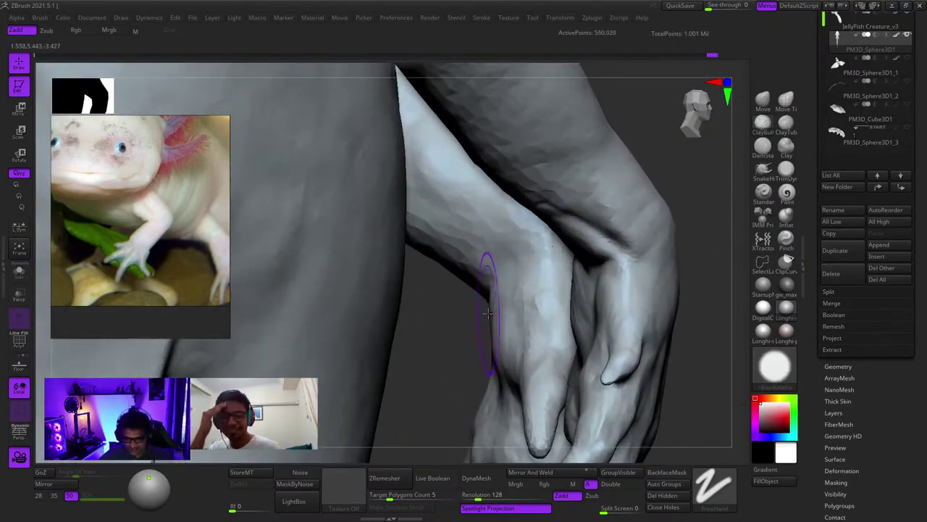
right_click_drag(487, 313, 573, 247)
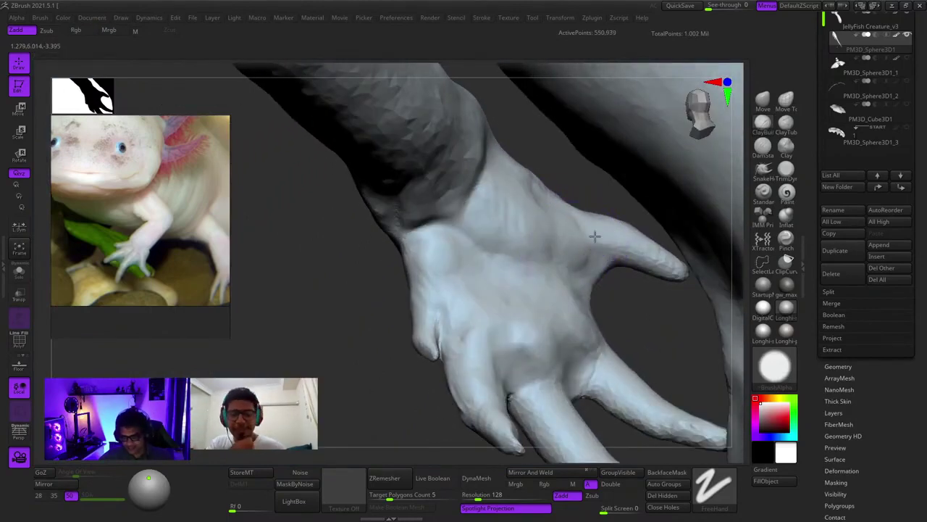
mouse_move(555, 280)
right_mouse_down()
mouse_move(556, 303)
mouse_move(548, 276)
mouse_move(555, 292)
mouse_move(621, 265)
mouse_move(346, 321)
mouse_move(507, 224)
right_mouse_up()
Isolate the hands and lower forearms, and rework the underside of the wrist to blend the forearm into the palm
left_click_drag(540, 200, 535, 201, "ctrl+shift")
mouse_move(535, 201)
right_mouse_down("ctrl")
mouse_move(438, 232)
mouse_move(557, 293)
mouse_move(437, 228)
mouse_move(516, 228)
mouse_move(555, 251)
mouse_move(573, 267)
mouse_move(578, 347)
mouse_move(538, 242)
mouse_move(568, 287)
right_mouse_up("ctrl")
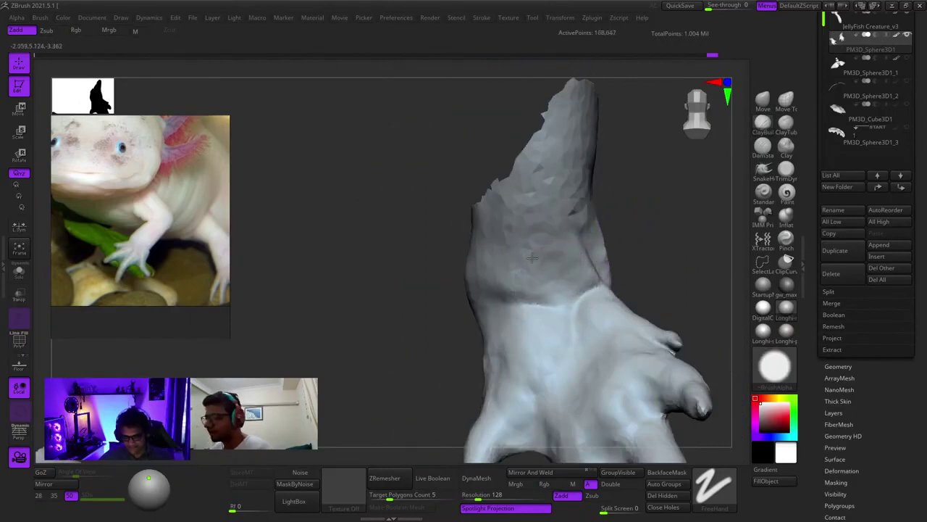
right_click_drag(562, 242, 503, 244)
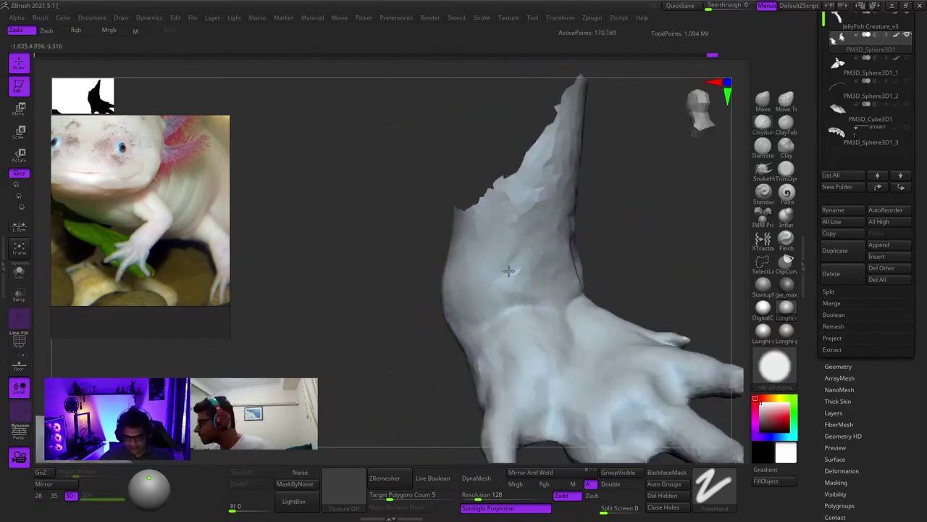
mouse_move(509, 314)
right_mouse_down()
mouse_move(569, 238)
mouse_move(539, 263)
mouse_move(554, 248)
right_mouse_up()
key("ctrl+z")
right_click(529, 304)
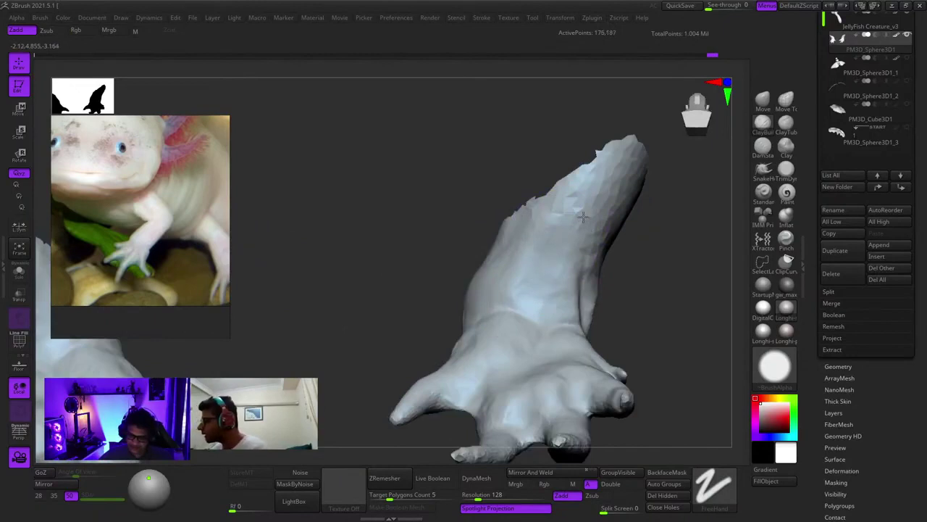
mouse_move(552, 313)
right_mouse_down()
mouse_move(544, 299)
mouse_move(549, 333)
mouse_move(576, 280)
mouse_move(579, 250)
mouse_move(587, 278)
mouse_move(536, 307)
mouse_move(517, 225)
mouse_move(615, 334)
mouse_move(586, 280)
mouse_move(583, 320)
mouse_move(643, 255)
right_mouse_up()
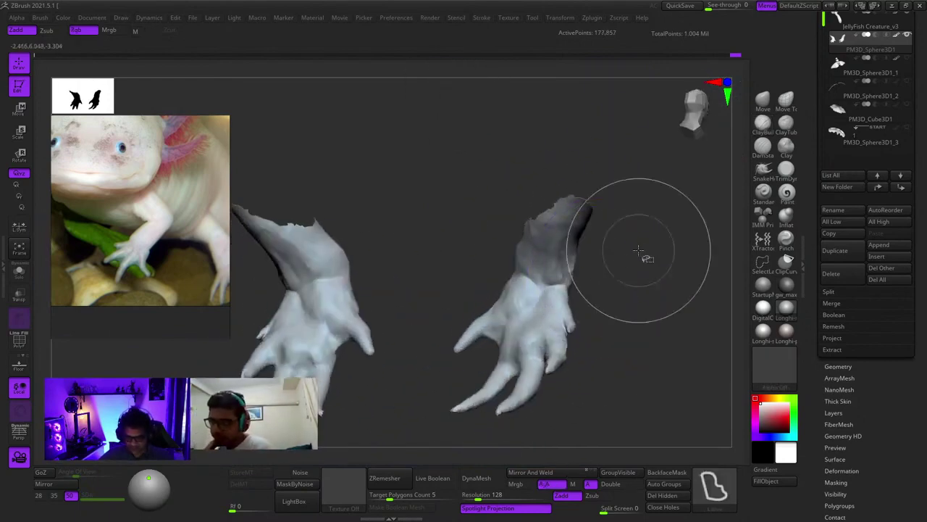
Unhide the rest of the body and check the reworked hands against the whole figure
left_click(643, 255, "ctrl+shift")
key("shift+f")
key("shift+f")
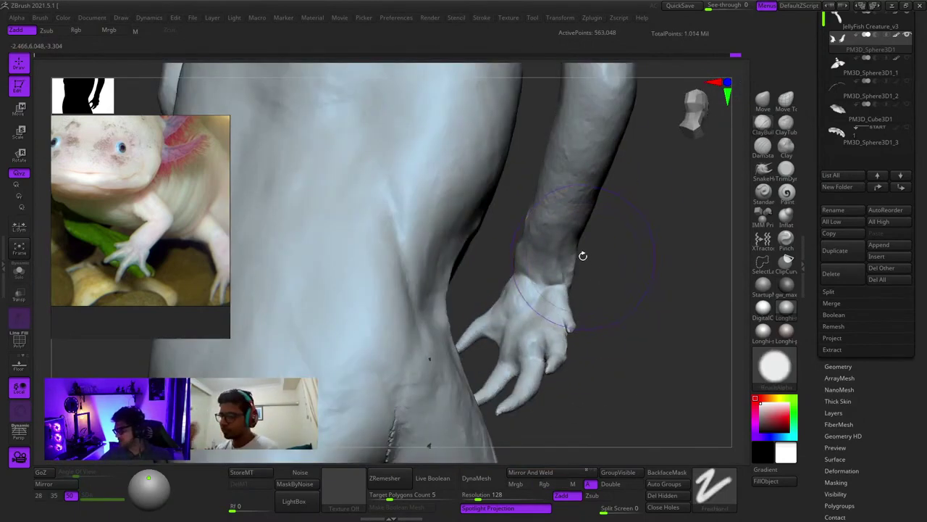
right_click_drag(582, 256, 533, 279)
key("shift+f")
key("shift+f")
right_click_drag(533, 279, 532, 244, "ctrl")
Browse the reference board, examining the axolotl limbs and the other reptile and sea creature images
key("space")
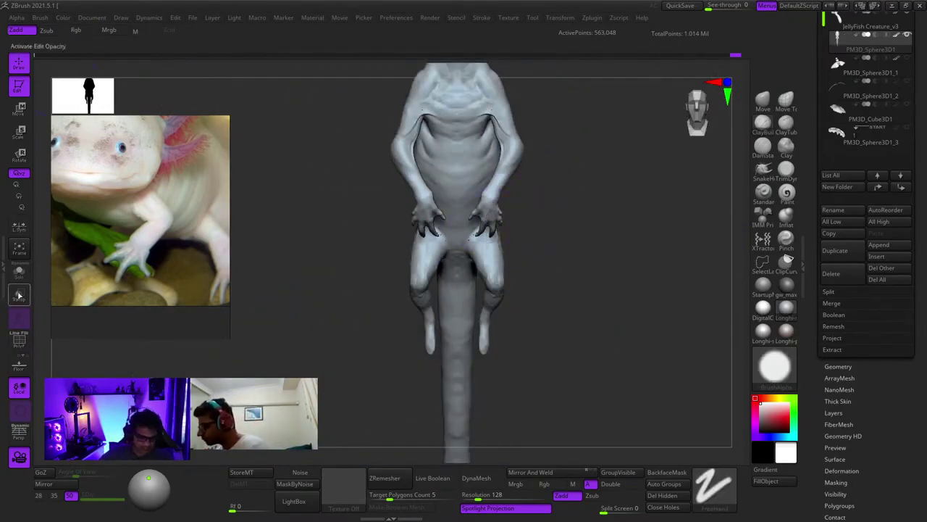
scroll(134, 239, "down", 2)
scroll(174, 254, "up", 2)
scroll(119, 247, "down", 10)
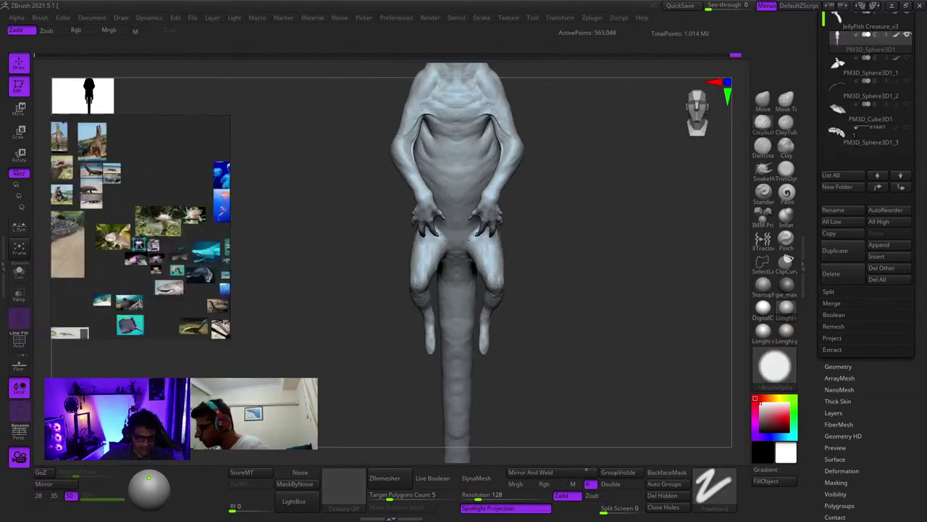
scroll(159, 218, "up", 10)
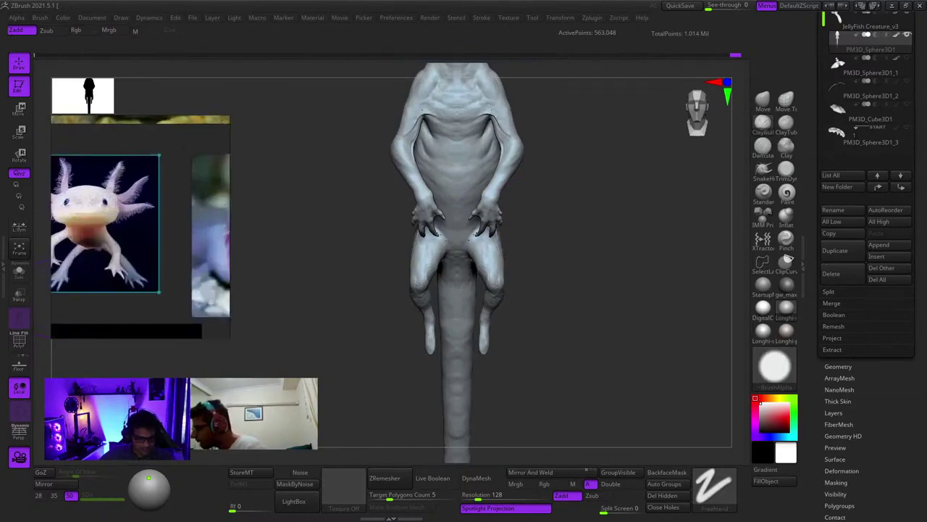
scroll(141, 215, "up", 3)
scroll(109, 279, "down", 5)
middle_click_drag(109, 278, 97, 119)
scroll(181, 257, "up", 5)
middle_click_drag(181, 257, 154, 238)
scroll(170, 290, "up", 4)
scroll(156, 292, "down", 7)
scroll(130, 254, "down", 7)
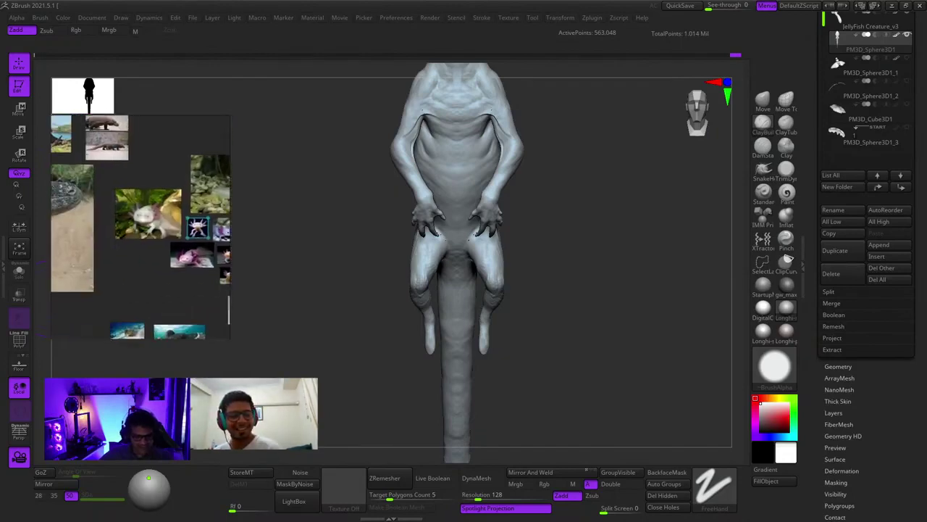
scroll(155, 235, "up", 8)
scroll(141, 217, "down", 6)
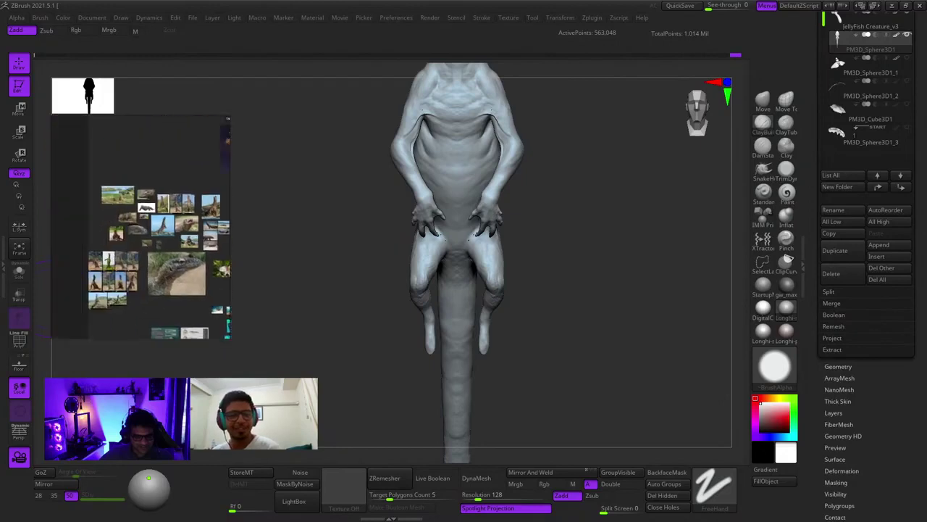
scroll(141, 218, "down", 2)
scroll(141, 217, "up", 5)
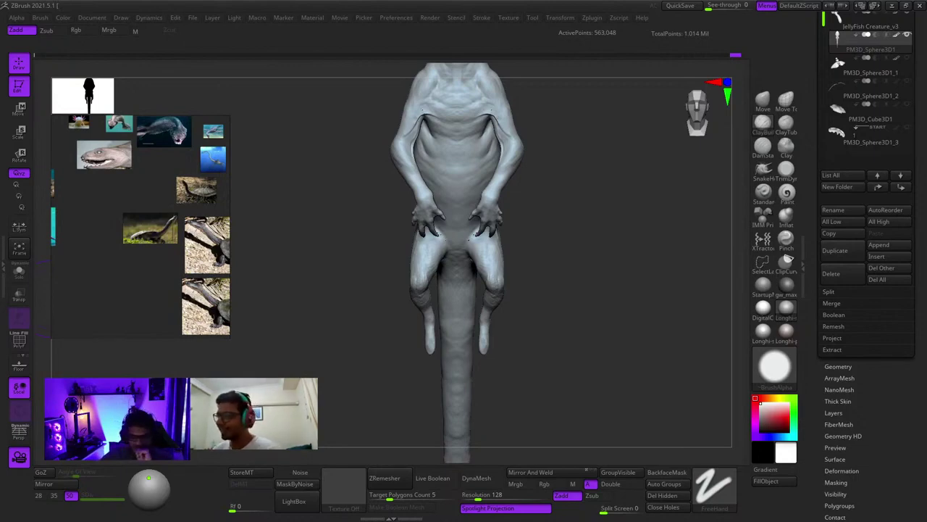
scroll(159, 189, "down", 5)
scroll(157, 170, "up", 3)
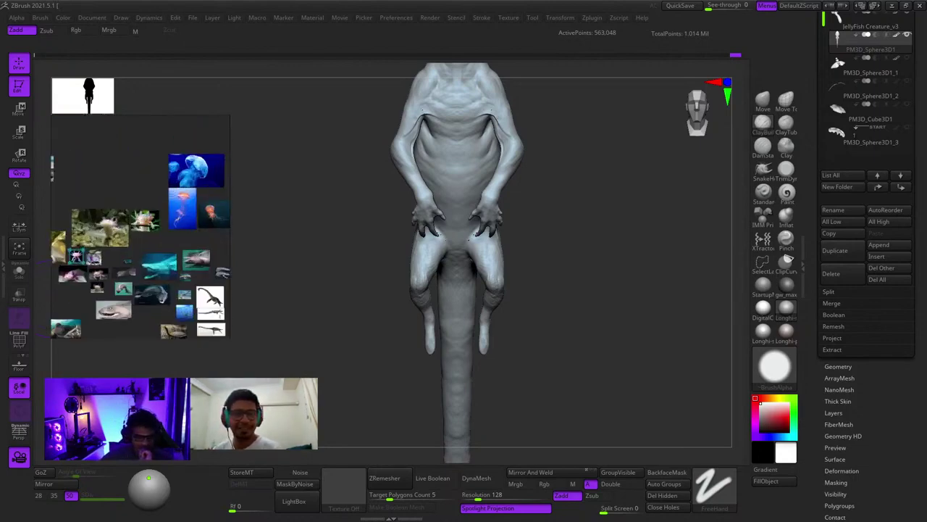
Look through the axolotl photos on the reference board and frame a close-up of the axolotl's front limbs and fingers
scroll(153, 192, "down", 4)
middle_click_drag(101, 181, 122, 206)
scroll(122, 205, "up", 5)
scroll(141, 218, "down", 2)
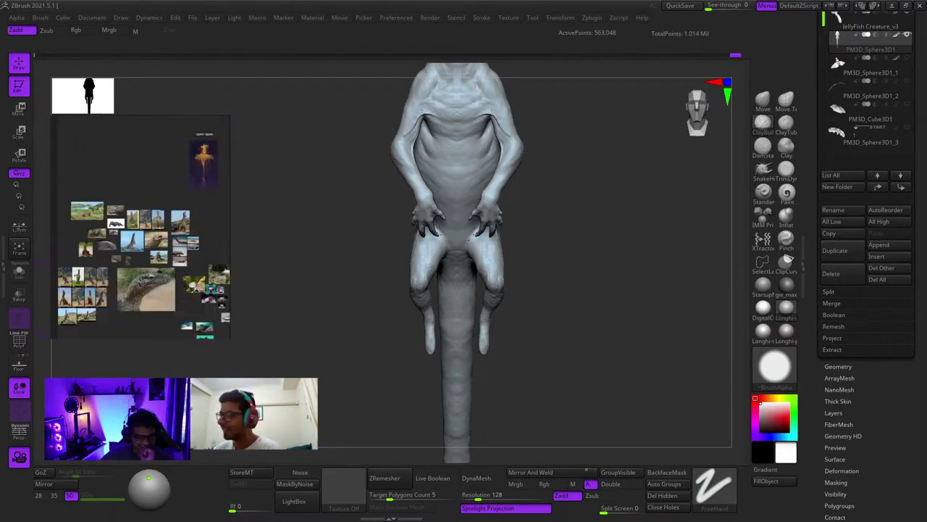
middle_click_drag(221, 304, 163, 269)
scroll(163, 270, "up", 5)
middle_click_drag(123, 210, 204, 253)
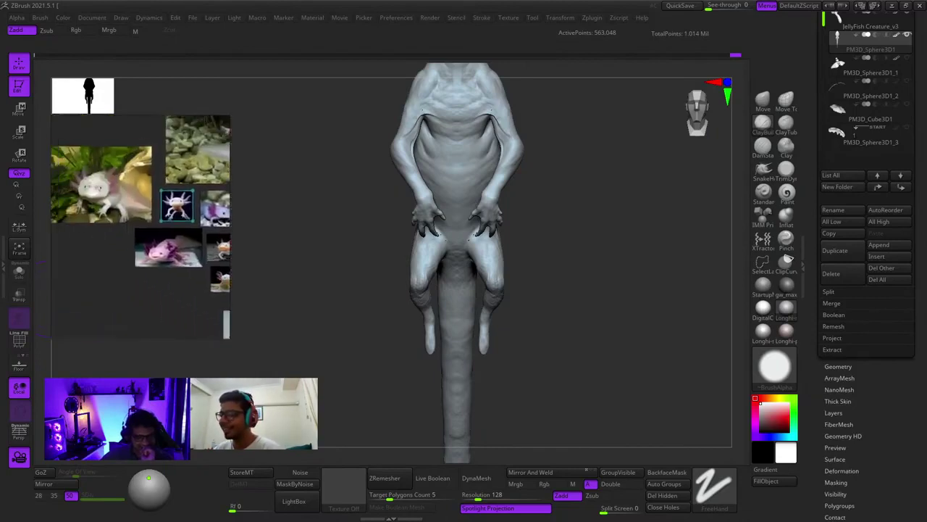
scroll(121, 218, "up", 6)
middle_click_drag(125, 193, 144, 219)
scroll(144, 219, "up", 1)
scroll(144, 218, "down", 9)
middle_click_drag(212, 220, 154, 215)
scroll(155, 215, "up", 5)
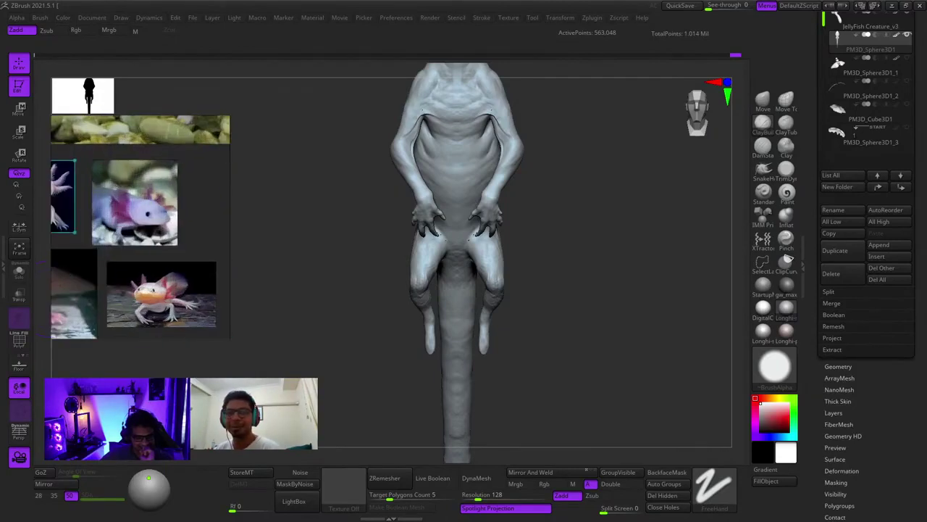
scroll(141, 218, "up", 3)
scroll(141, 217, "down", 2)
scroll(109, 244, "down", 4)
middle_click_drag(95, 242, 196, 250)
scroll(181, 247, "up", 9)
scroll(158, 257, "up", 2)
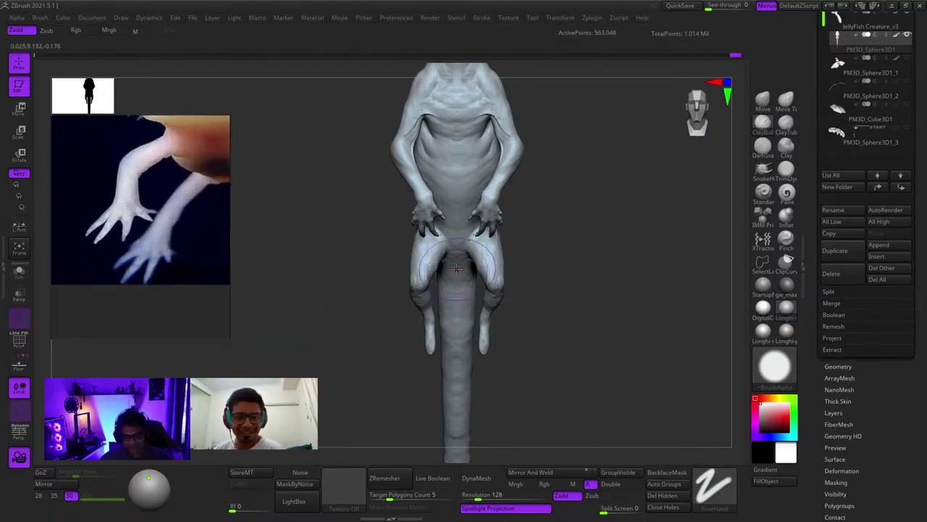
Duplicate the body subtool as a source for the hind feet
right_click_drag(456, 269, 433, 331, "ctrl")
mouse_move(405, 239)
right_mouse_down()
mouse_move(491, 217)
mouse_move(427, 289)
mouse_move(430, 313)
mouse_move(425, 297)
mouse_move(471, 275)
right_mouse_up()
key("space")
key("shift+f")
key("shift+f")
right_click_drag(471, 275, 489, 301, "ctrl")
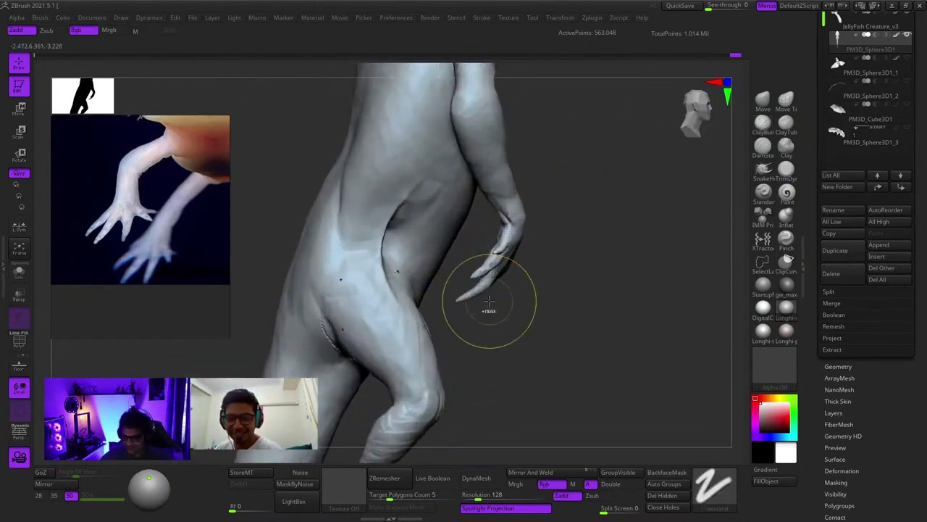
left_click_drag(923, 171, 914, 195)
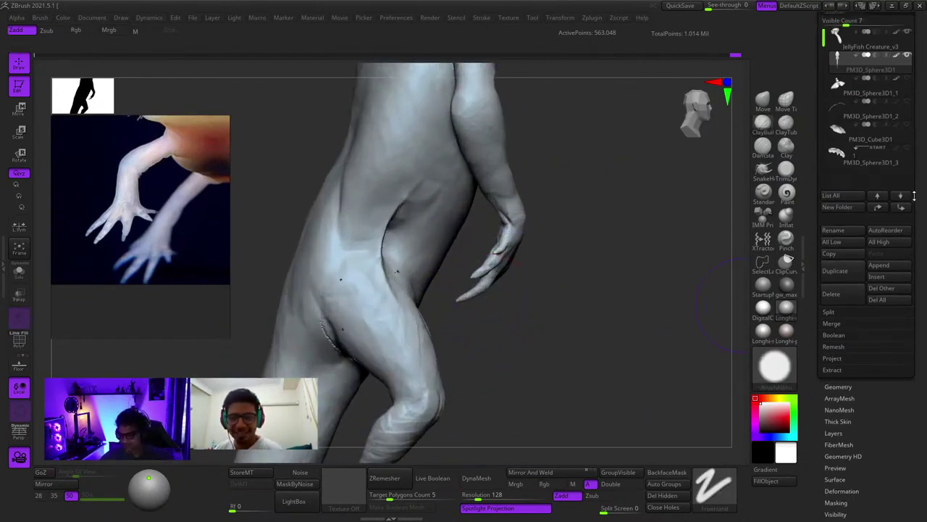
left_click(834, 273)
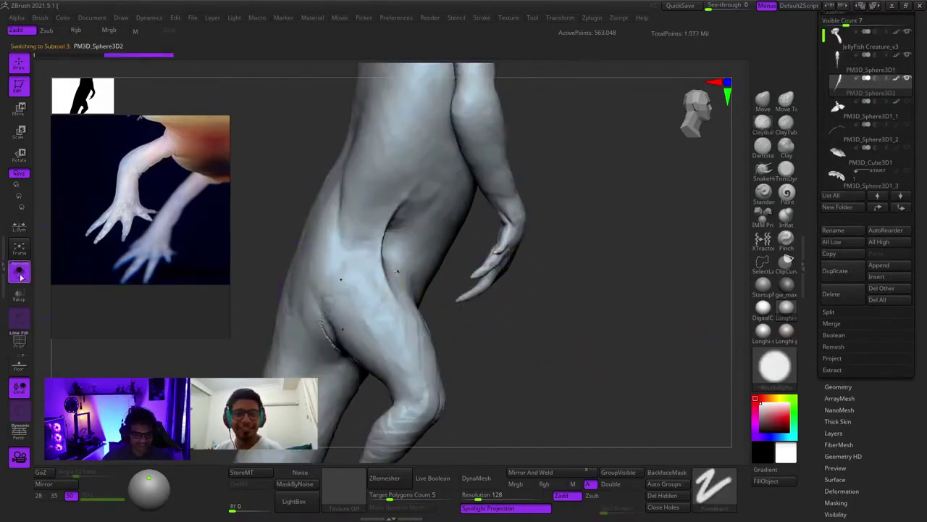
Isolate the duplicate, keep only its hands, delete the hidden remainder, and show the other subtools again
mouse_move(464, 319)
left_mouse_down("alt")
mouse_move(471, 328)
mouse_move(455, 319)
left_mouse_up("alt")
mouse_move(450, 284)
left_mouse_down("ctrl+shift")
mouse_move(424, 336)
mouse_move(597, 317)
mouse_move(598, 178)
mouse_move(545, 181)
left_mouse_up("ctrl+shift")
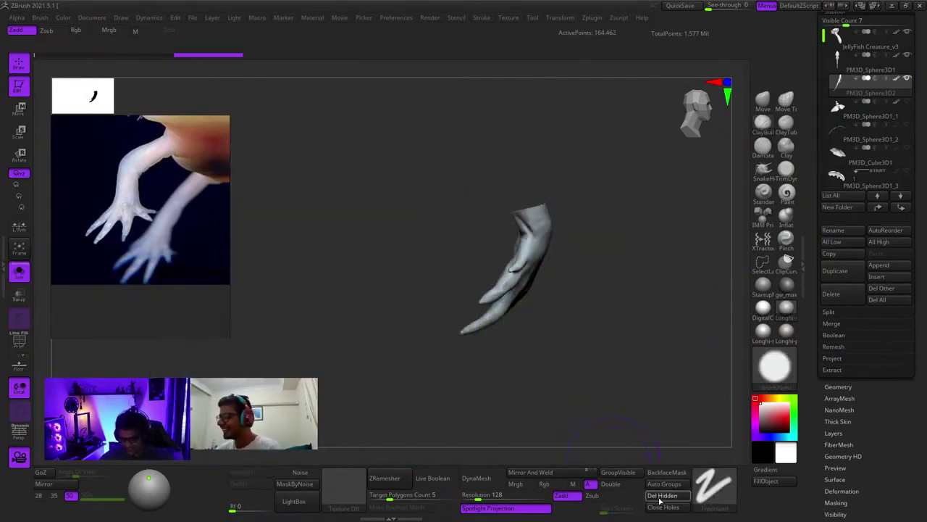
left_click(20, 272)
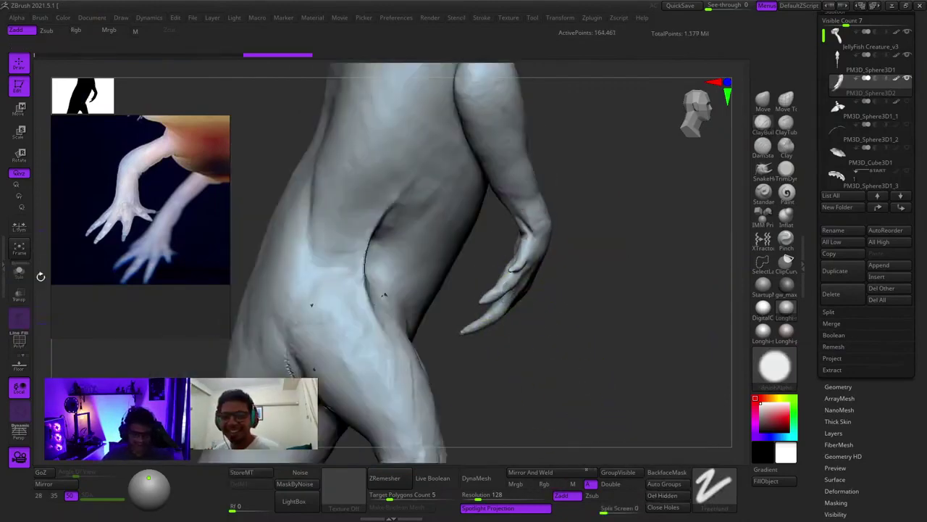
Move the copied hands down to the ends of the hind legs
key("w")
left_click(498, 217)
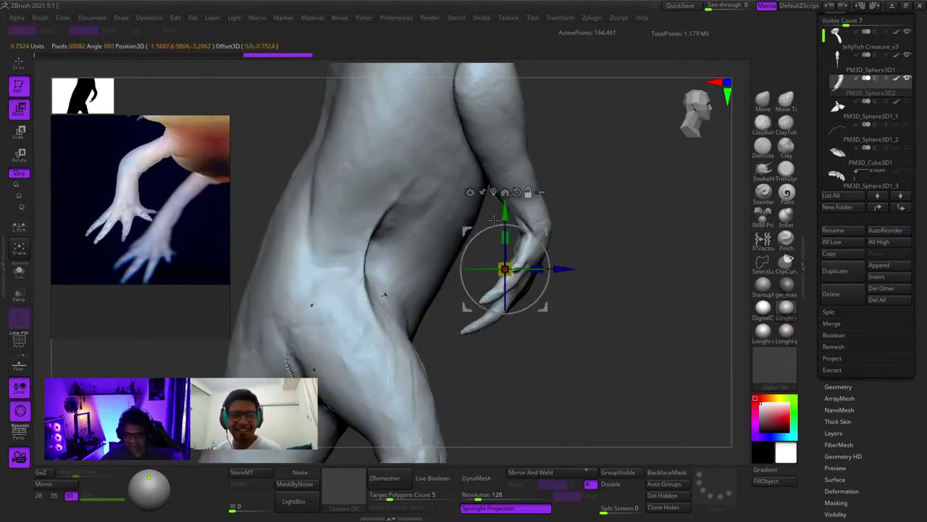
right_click_drag(541, 290, 566, 184, "ctrl")
left_click_drag(566, 188, 468, 369)
right_click_drag(532, 347, 440, 352, "shift")
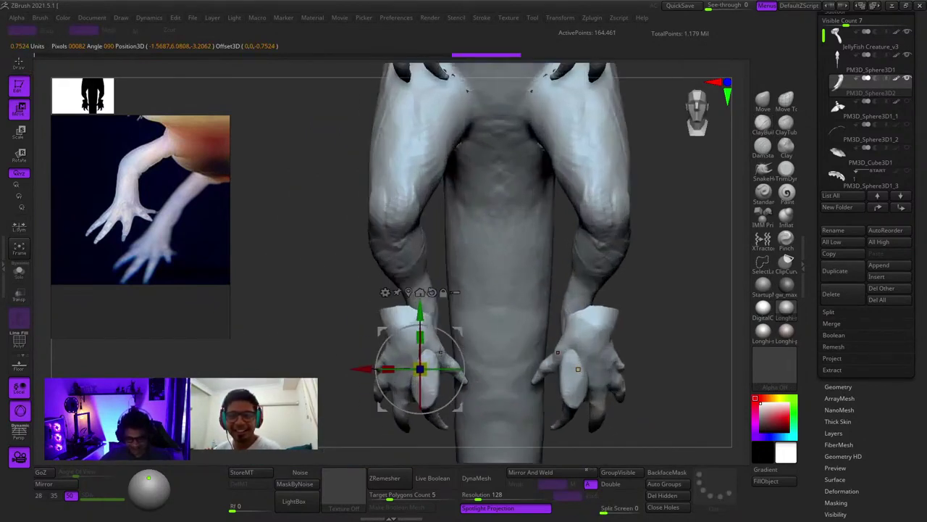
Adjust the placement and size of the copied hands so their wrists overlap the hind ankles
left_click_drag(465, 327, 484, 327)
right_click_drag(492, 320, 550, 239, "shift")
right_click_drag(550, 239, 463, 333, "ctrl")
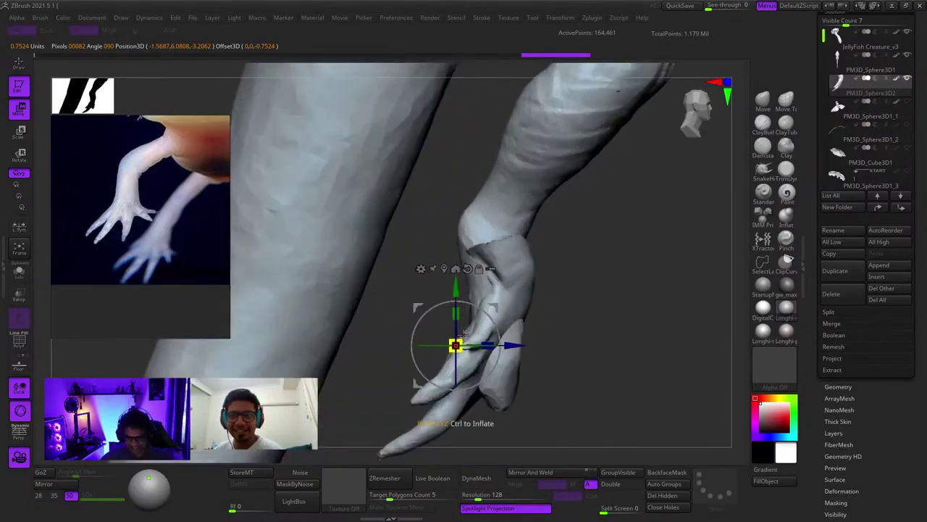
left_click_drag(509, 304, 492, 308)
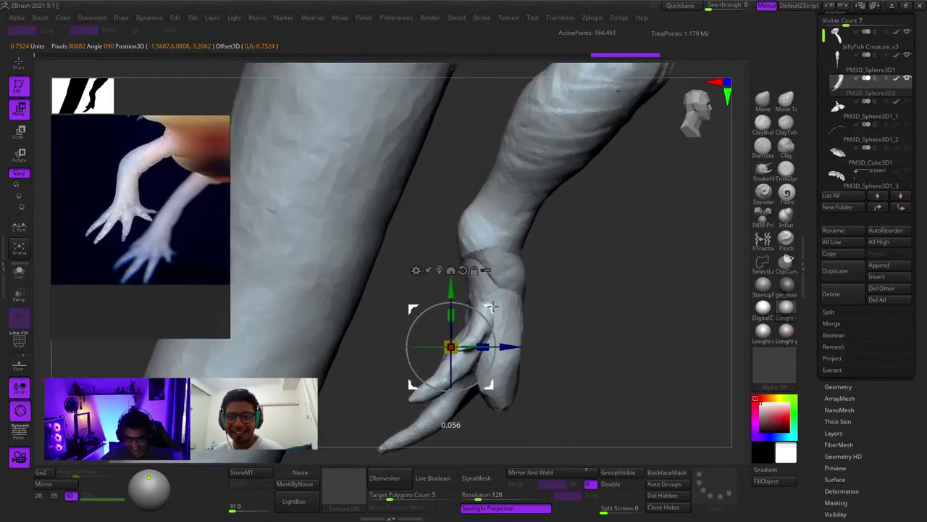
Examine how the copied hands meet the hind ankles, comparing the body and hand subtools and their wireframe
key("q")
mouse_move(543, 319)
right_mouse_down()
mouse_move(497, 307)
mouse_move(507, 290)
mouse_move(517, 302)
mouse_move(629, 276)
mouse_move(640, 296)
mouse_move(623, 265)
mouse_move(525, 368)
mouse_move(493, 281)
mouse_move(507, 294)
mouse_move(534, 290)
right_mouse_up()
left_click(499, 295, "alt")
right_click_drag(534, 289, 535, 253, "ctrl")
right_click_drag(534, 254, 533, 271)
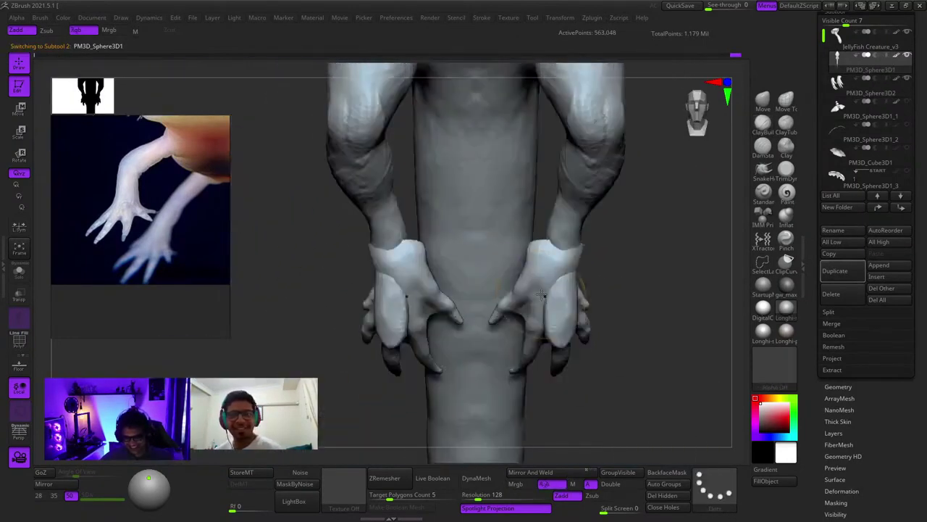
left_click(407, 272, "alt")
right_click_drag(407, 271, 350, 427, "ctrl")
key("shift+f")
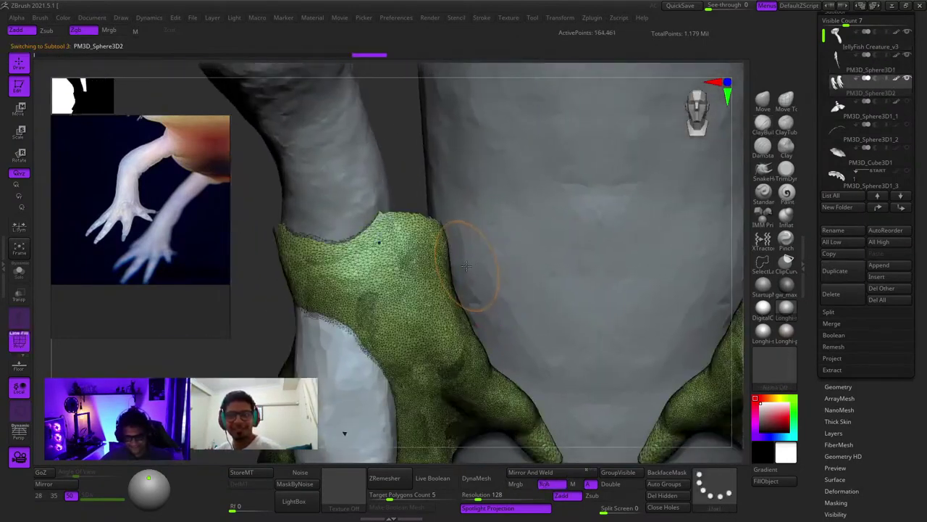
key("shift+f")
right_click_drag(472, 267, 426, 261)
right_click_drag(471, 309, 507, 311, "shift")
right_click_drag(507, 311, 450, 253, "ctrl")
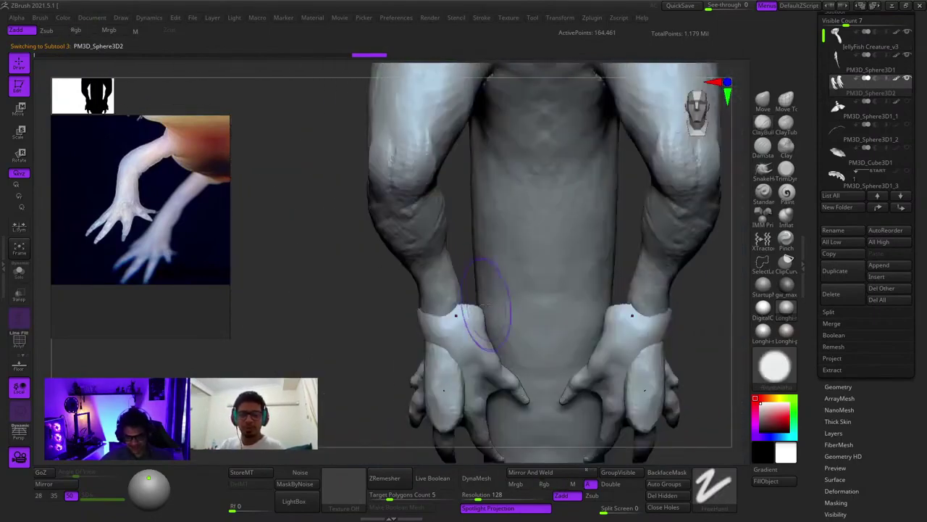
Turn the copied hands around so their backs face forward as hind feet, and scale them to the ankles
key("w")
left_click_drag(504, 344, 559, 219)
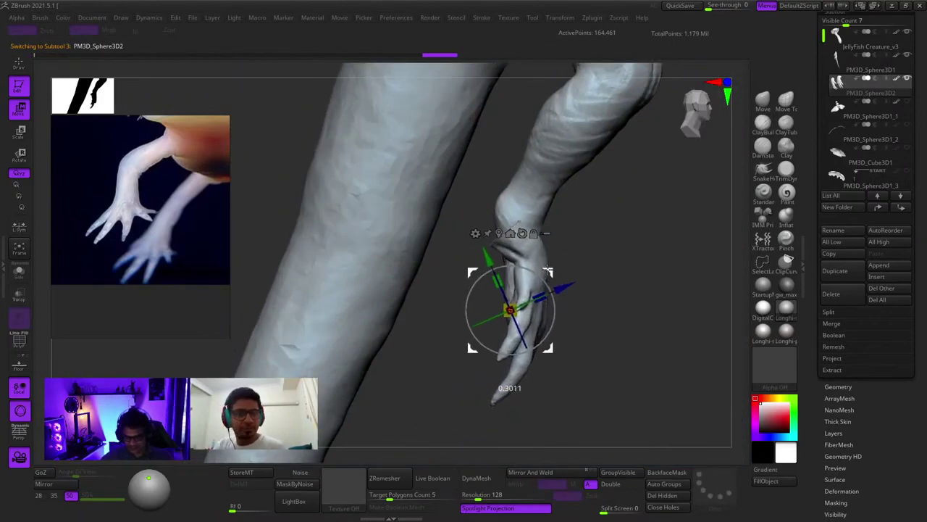
right_click_drag(548, 268, 509, 252, "shift")
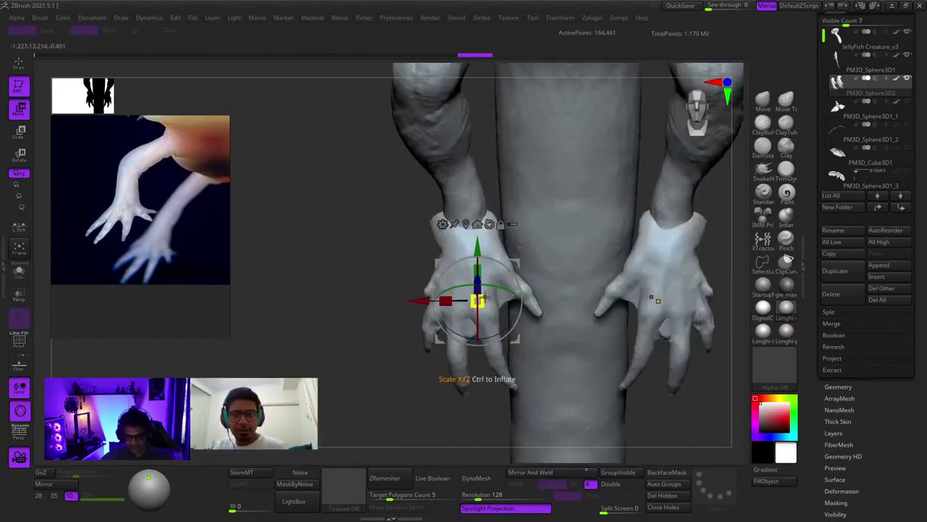
left_click_drag(484, 297, 474, 299)
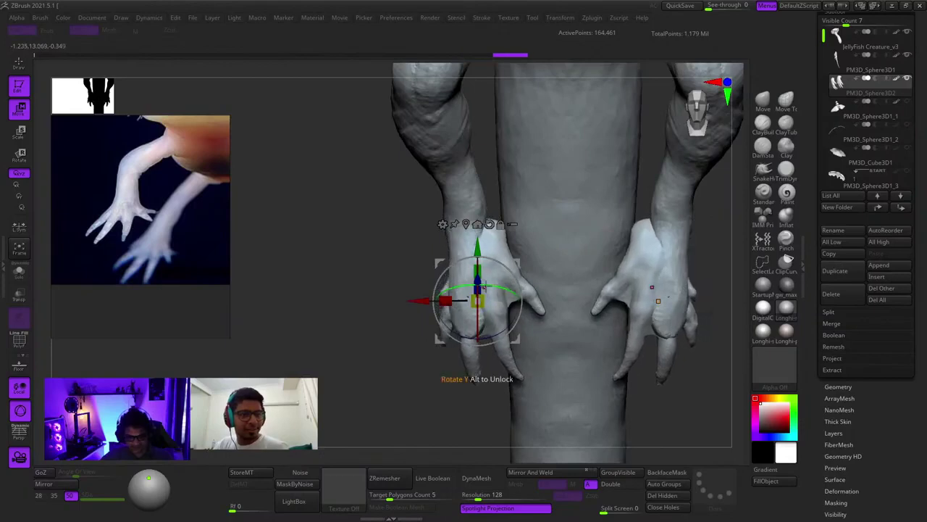
left_click_drag(513, 269, 520, 279)
left_click_drag(517, 263, 499, 268)
key("q")
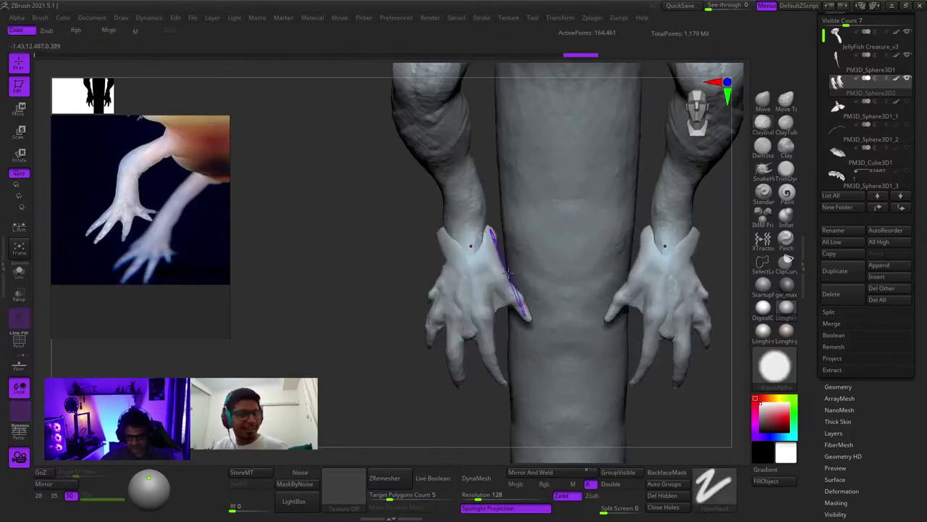
Fine-tune the tilt, size and position of the hind feet so they follow the line of the lower legs
right_click_drag(497, 353, 502, 226, "ctrl")
right_click_drag(616, 329, 591, 376)
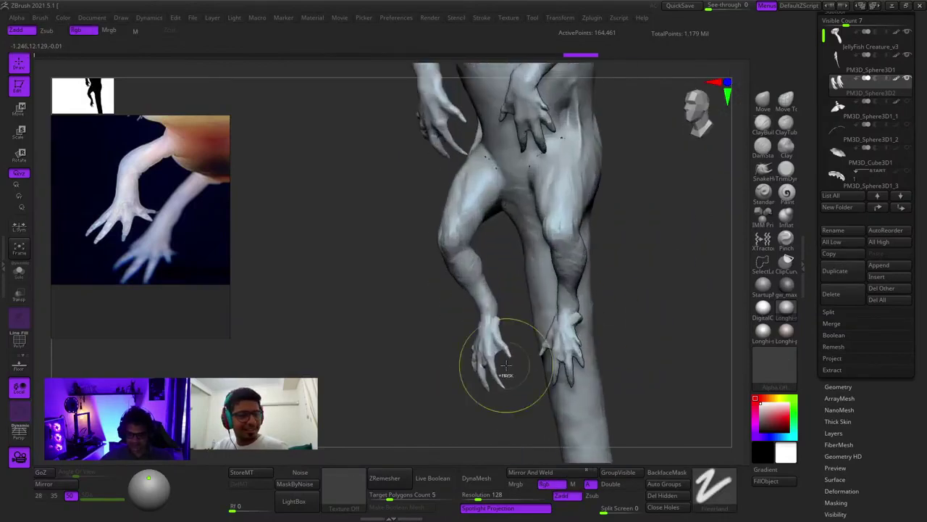
right_click_drag(502, 364, 501, 278, "shift")
key("r")
right_click_drag(501, 278, 533, 305)
right_click_drag(532, 304, 530, 376, "ctrl")
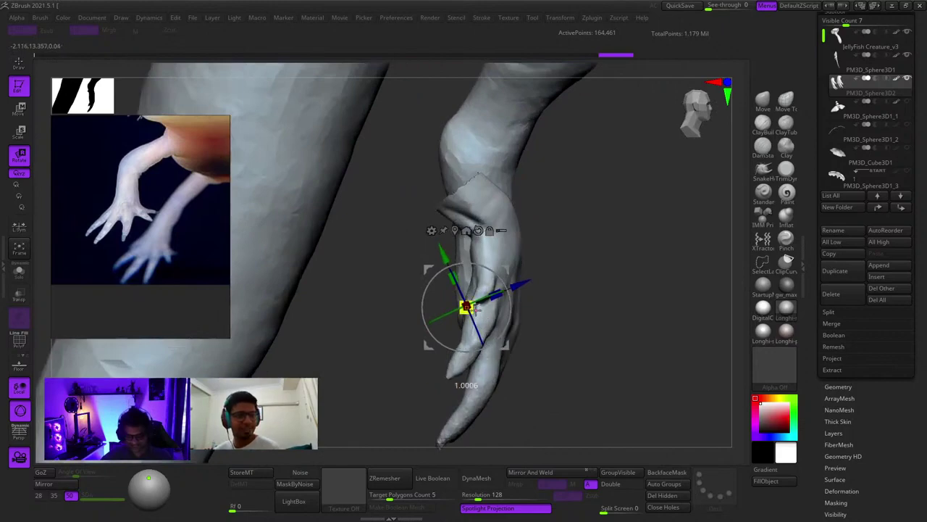
mouse_move(512, 268)
left_mouse_down()
mouse_move(506, 291)
mouse_move(511, 283)
left_mouse_up()
right_click_drag(511, 283, 489, 262, "shift")
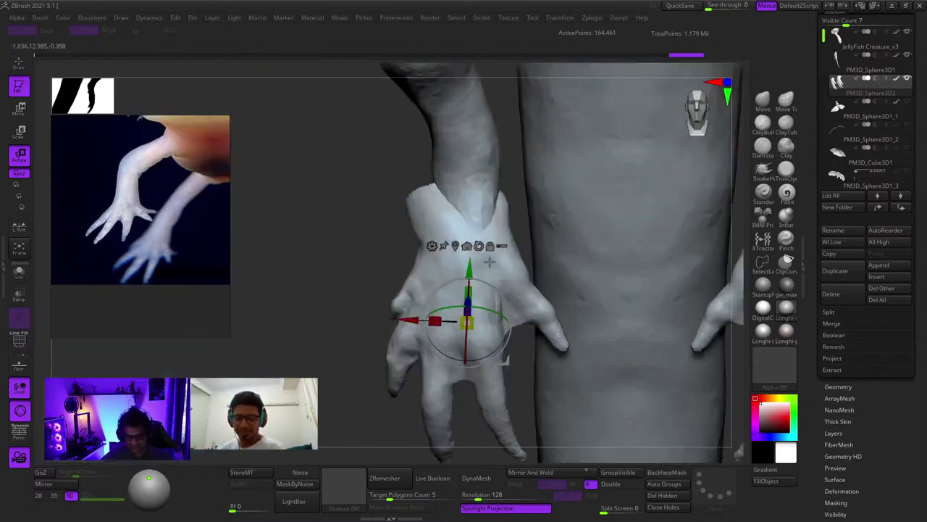
left_click_drag(505, 285, 512, 281)
key("q")
right_click_drag(512, 281, 454, 210, "ctrl")
right_click_drag(628, 310, 607, 259)
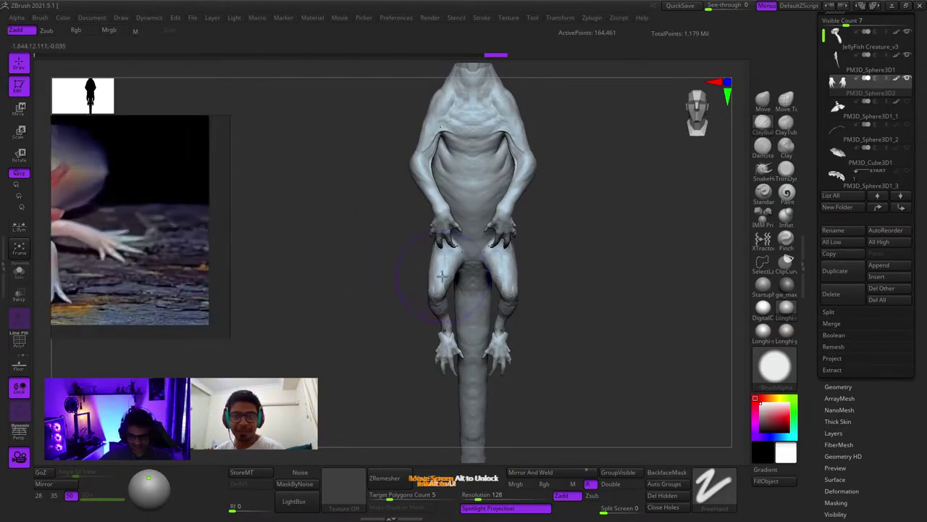
Review the whole figure with its hind feet from the front and at an angle, including the chest and shoulders
mouse_move(442, 275)
left_mouse_down()
mouse_move(555, 355)
mouse_move(553, 314)
mouse_move(601, 309)
mouse_move(522, 265)
mouse_move(510, 297)
mouse_move(557, 385)
left_mouse_up()
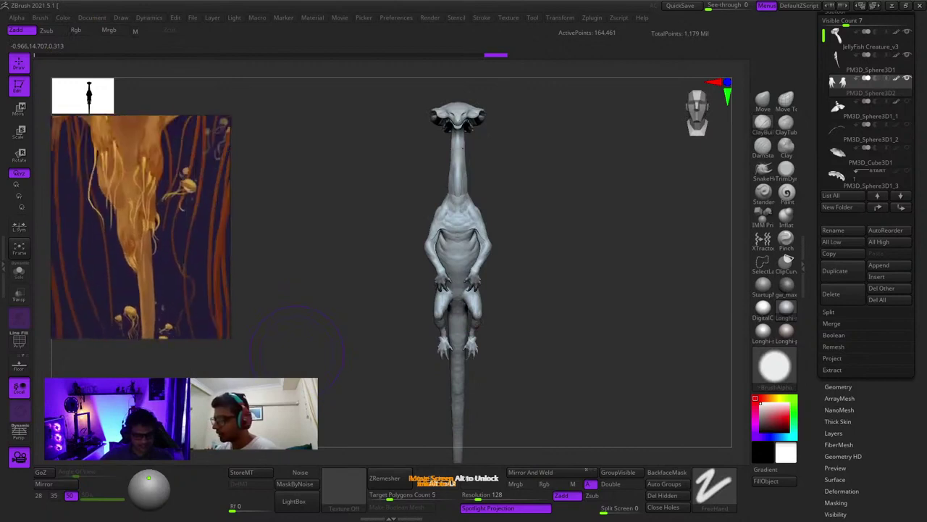
left_click_drag(358, 278, 351, 277)
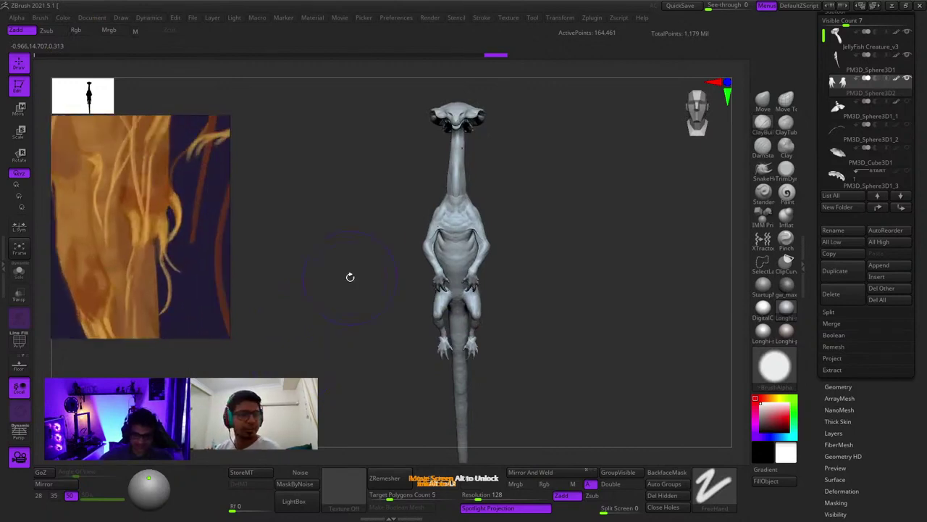
mouse_move(569, 345)
left_mouse_down()
mouse_move(541, 337)
mouse_move(514, 310)
mouse_move(445, 338)
mouse_move(471, 321)
left_mouse_up()
mouse_move(473, 322)
right_mouse_down("ctrl")
mouse_move(482, 394)
mouse_move(469, 243)
right_mouse_up("ctrl")
mouse_move(470, 242)
right_mouse_down("alt")
mouse_move(470, 317)
mouse_move(500, 312)
right_mouse_up("alt")
key("space")
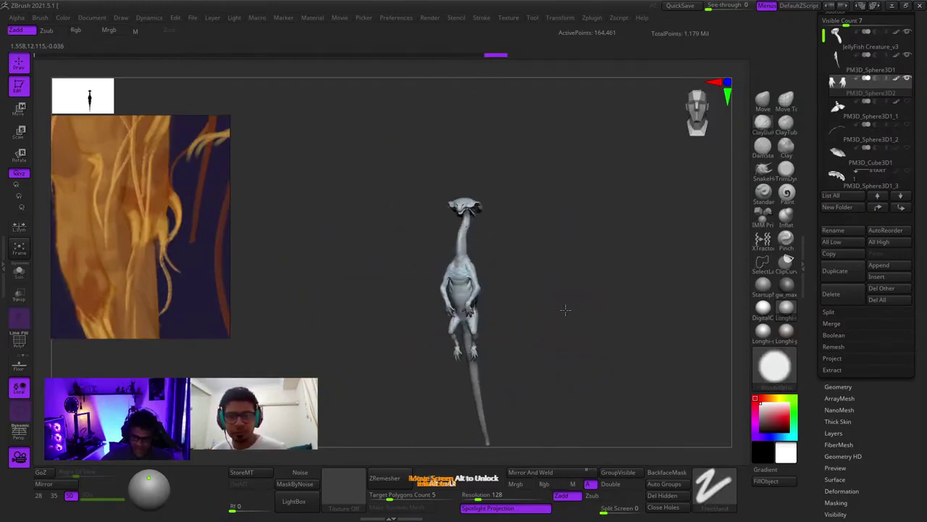
right_click_drag(566, 311, 521, 345, "ctrl")
right_click_drag(500, 196, 444, 279, "alt")
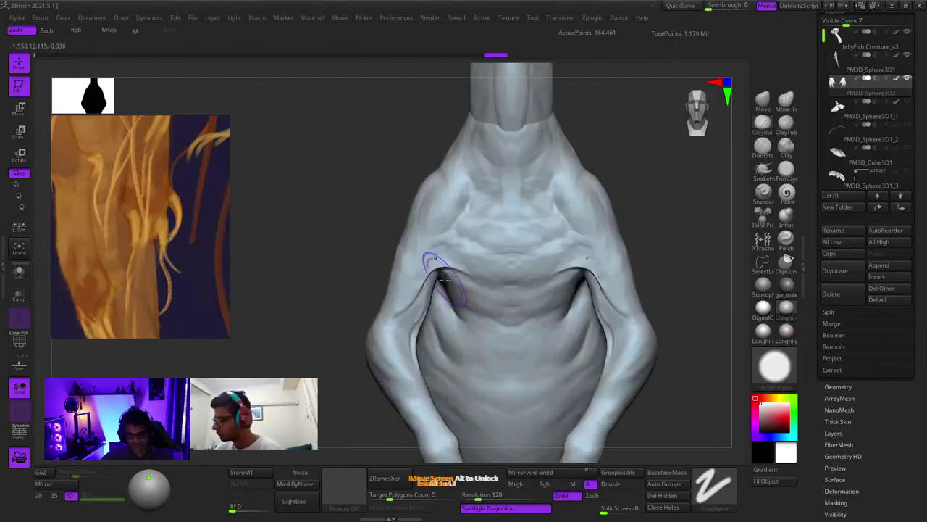
Select the head subtool and temporarily hide the sides of its hood to examine the head and neck silhouette
key("f")
left_click(391, 155, "alt")
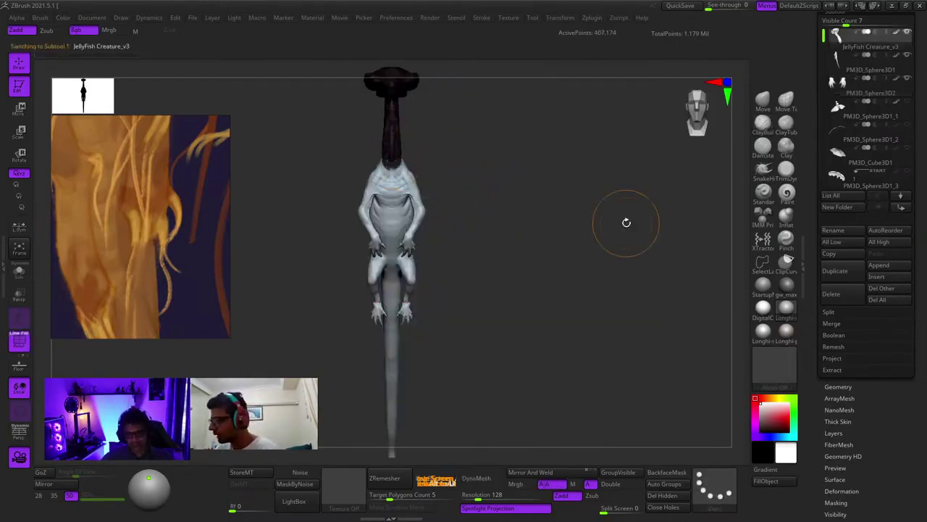
right_click_drag(444, 202, 455, 233, "alt")
right_click_drag(449, 293, 360, 190, "shift")
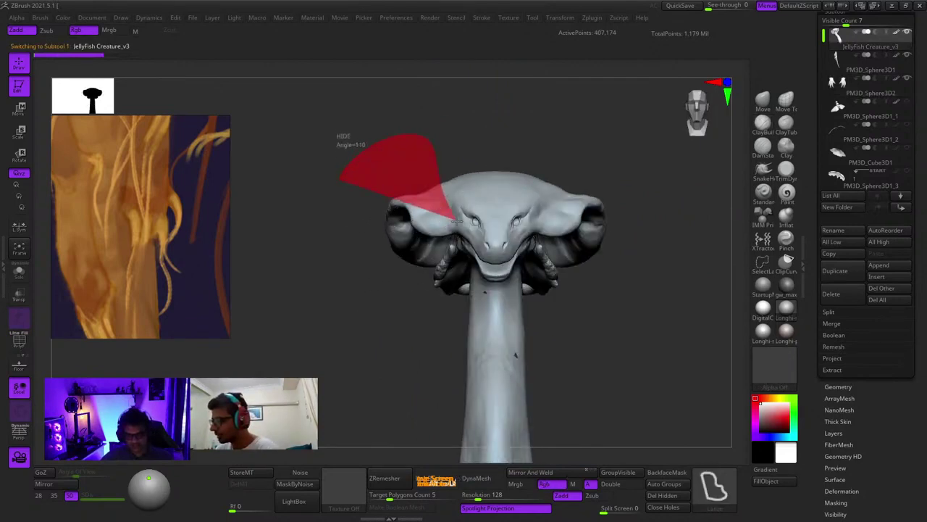
left_click_drag(439, 310, 439, 310, "ctrl+shift")
right_click_drag(439, 311, 457, 246)
right_click_drag(435, 193, 547, 215, "alt")
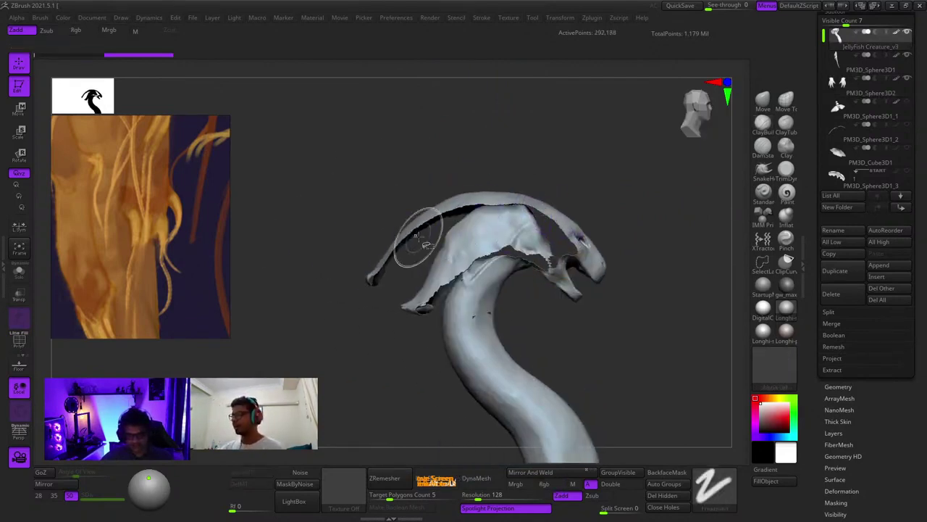
mouse_move(418, 238)
right_mouse_down("shift")
mouse_move(387, 257)
mouse_move(428, 151)
mouse_move(436, 80)
right_mouse_up("shift")
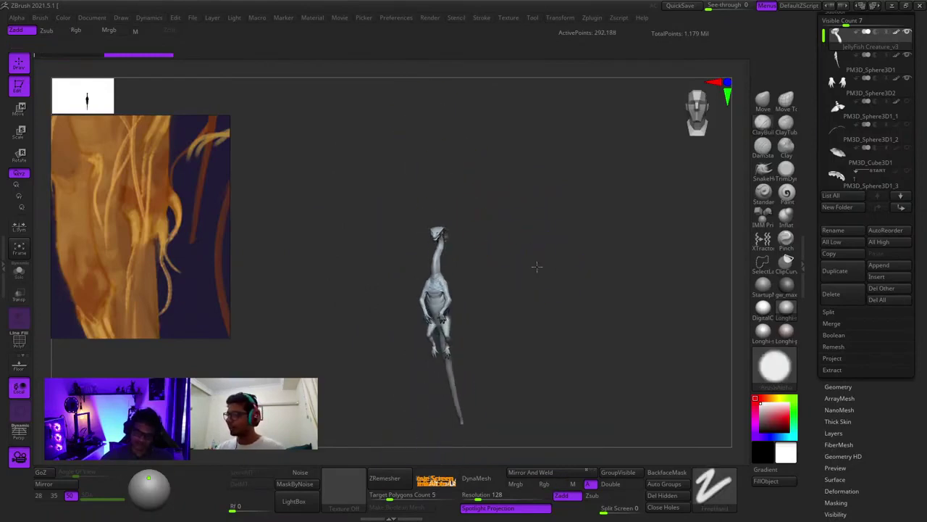
Temporarily show the jellyfish mantle to check it against the full figure, and reselect the hind feet subtool
mouse_move(477, 245)
right_mouse_down("ctrl")
mouse_move(526, 279)
mouse_move(543, 230)
mouse_move(533, 237)
mouse_move(549, 235)
right_mouse_up("ctrl")
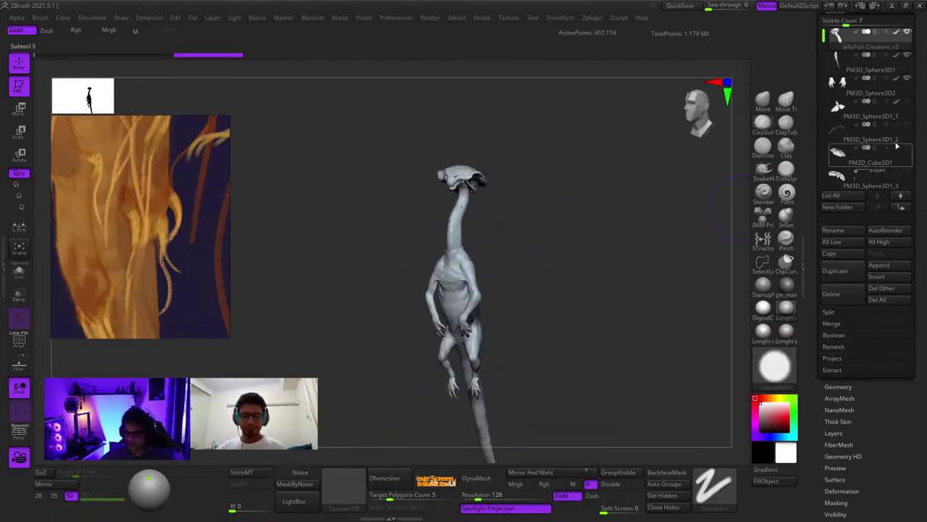
left_click(856, 106)
mouse_move(633, 263)
right_mouse_down()
mouse_move(664, 304)
mouse_move(638, 323)
mouse_move(616, 315)
mouse_move(575, 361)
mouse_move(586, 344)
mouse_move(584, 281)
right_mouse_up()
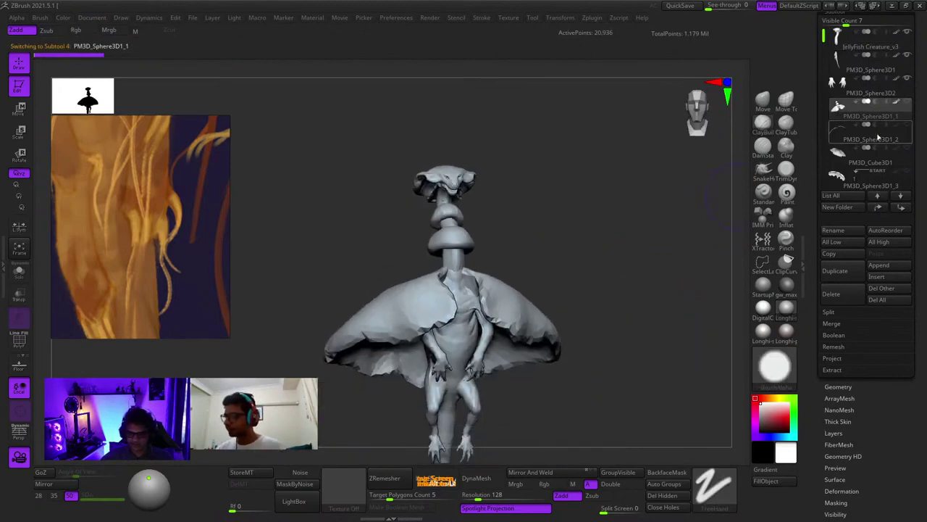
left_click(833, 85)
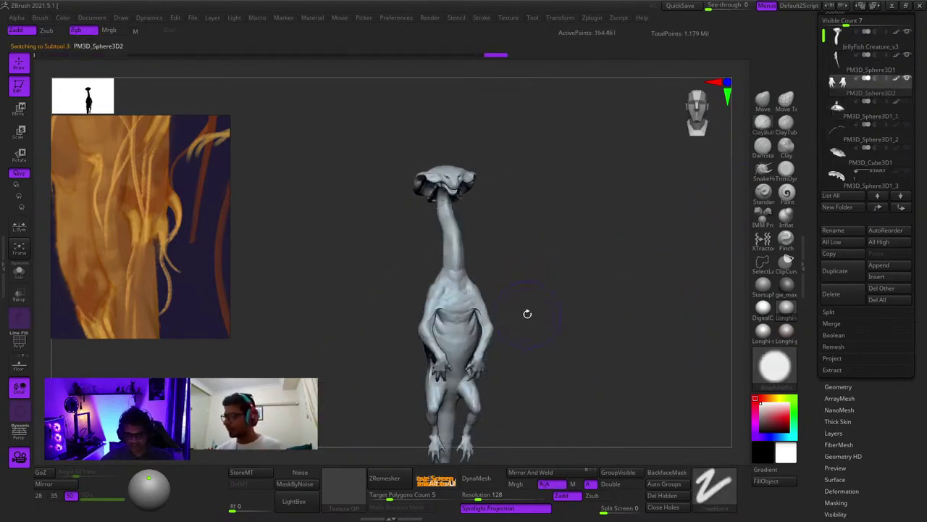
Show the jellyfish mantle and turn on ghost transparency to examine the body, legs and hind feet through it
mouse_move(528, 313)
right_mouse_down("alt")
mouse_move(528, 156)
mouse_move(556, 271)
mouse_move(551, 304)
mouse_move(585, 281)
mouse_move(601, 244)
mouse_move(609, 258)
right_mouse_up("alt")
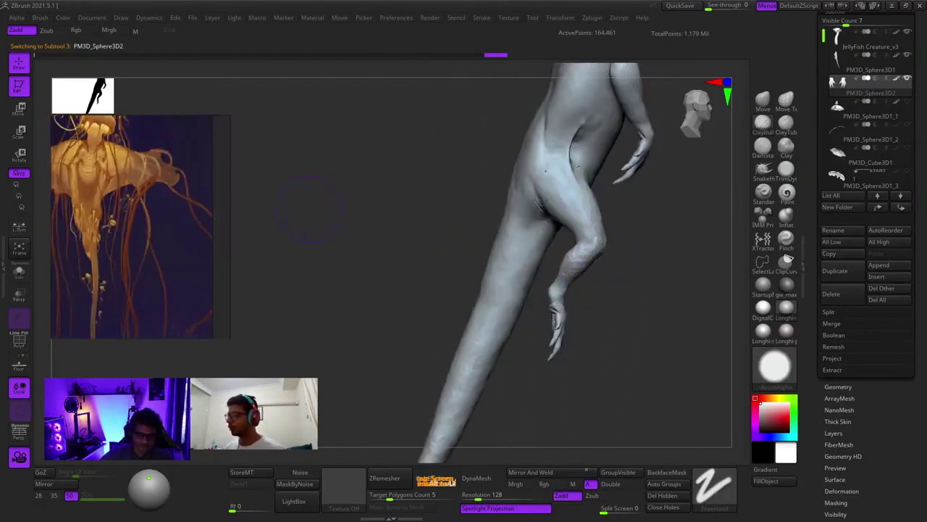
left_click(907, 101)
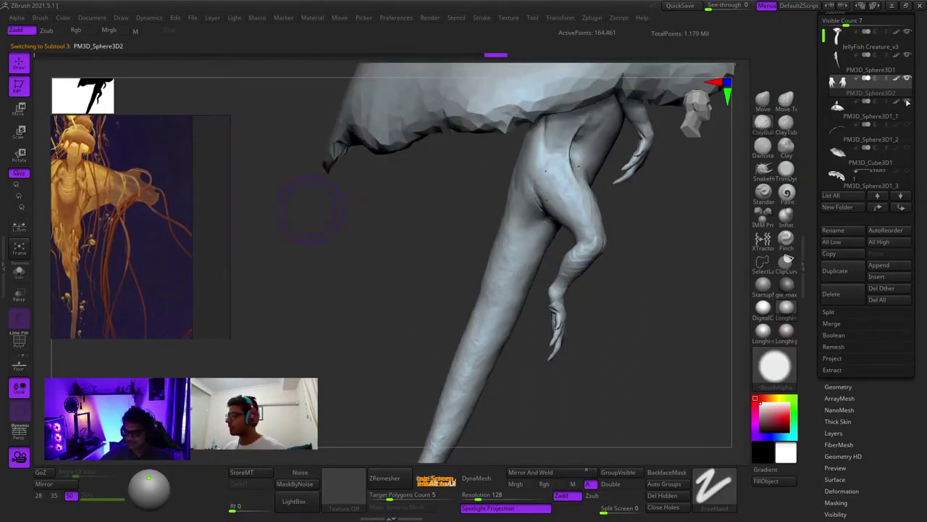
right_click_drag(629, 327, 643, 336, "shift")
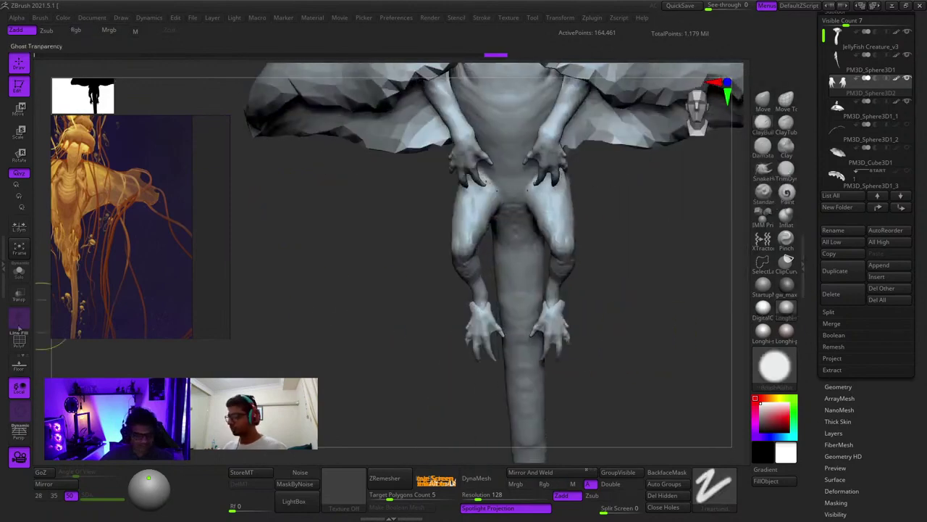
left_click(20, 293)
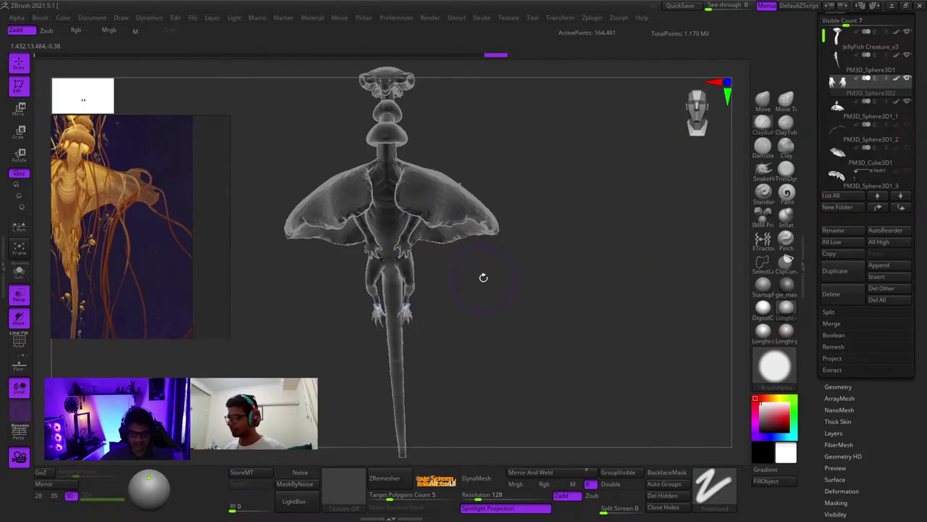
right_click_drag(490, 297, 540, 428, "alt")
right_click(502, 349)
left_click(501, 279, "alt")
right_click_drag(540, 427, 537, 387, "alt")
left_click(538, 387, "alt")
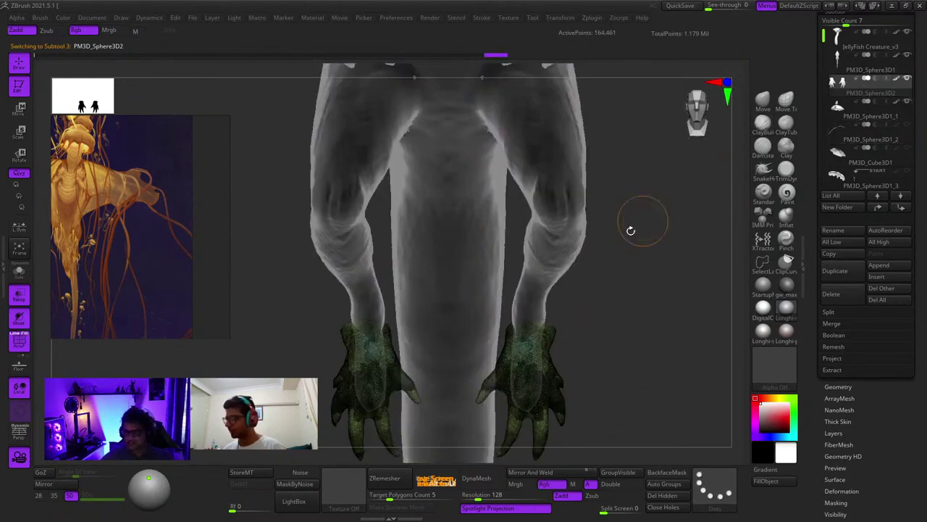
right_click_drag(526, 371, 532, 379, "ctrl")
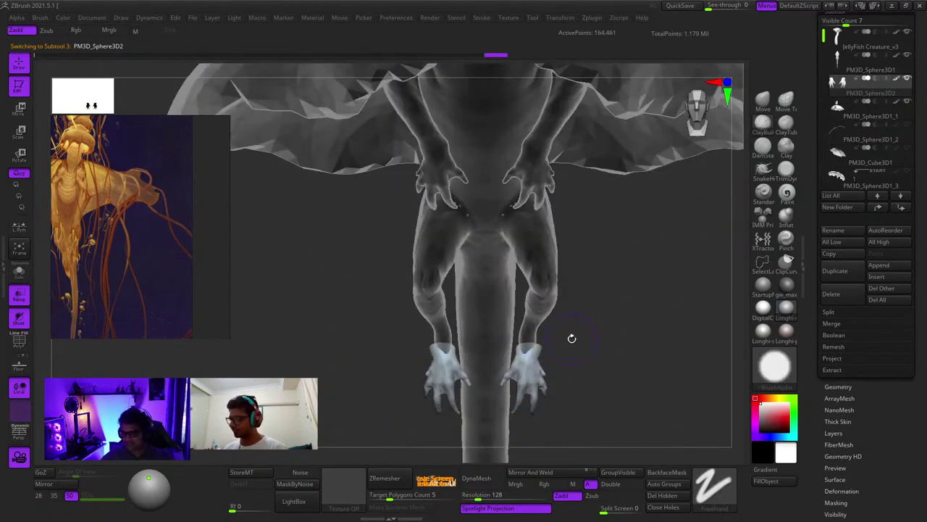
Hide the jellyfish mantle and turn off the transparent display
left_click(908, 103)
right_click_drag(664, 253, 427, 307, "ctrl")
left_click(19, 299)
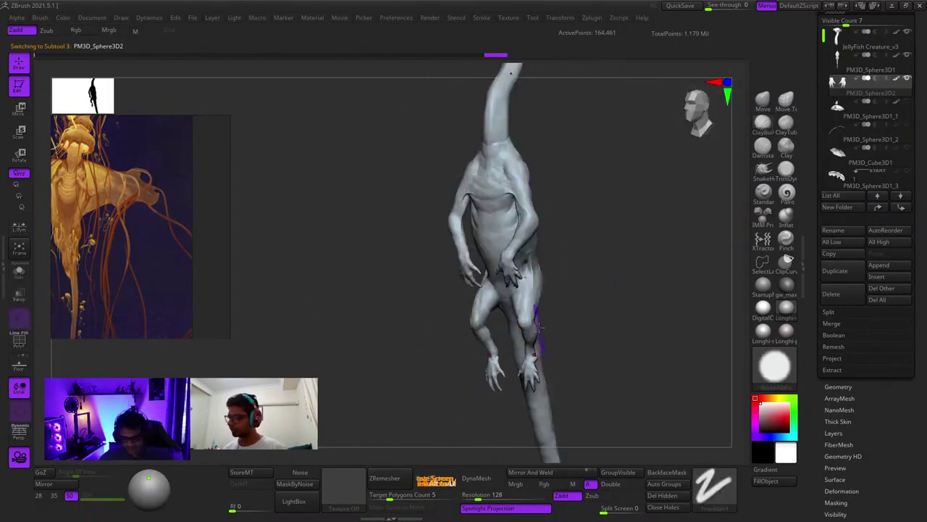
Review the limbs, hind feet and overall pose of the figure from below, the front and the side
right_click_drag(540, 330, 555, 310)
right_click_drag(555, 310, 520, 302, "ctrl")
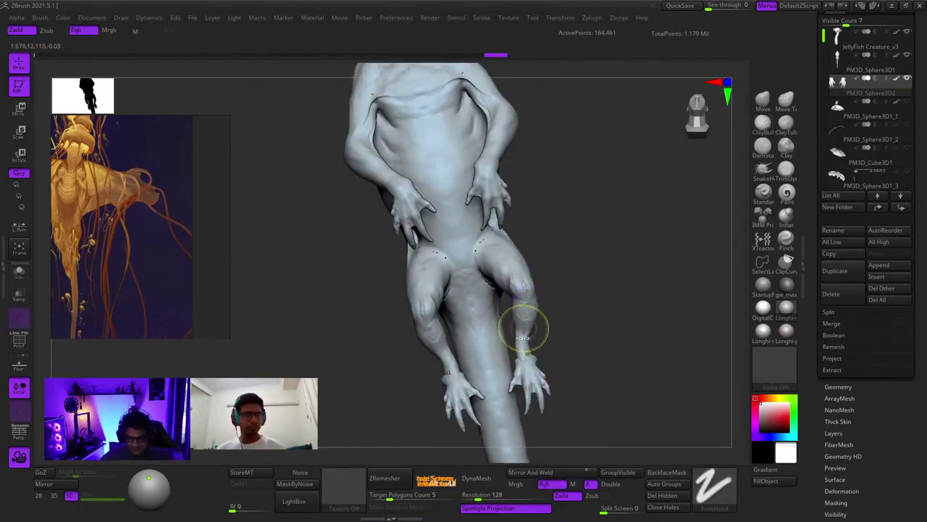
right_click_drag(523, 338, 637, 235)
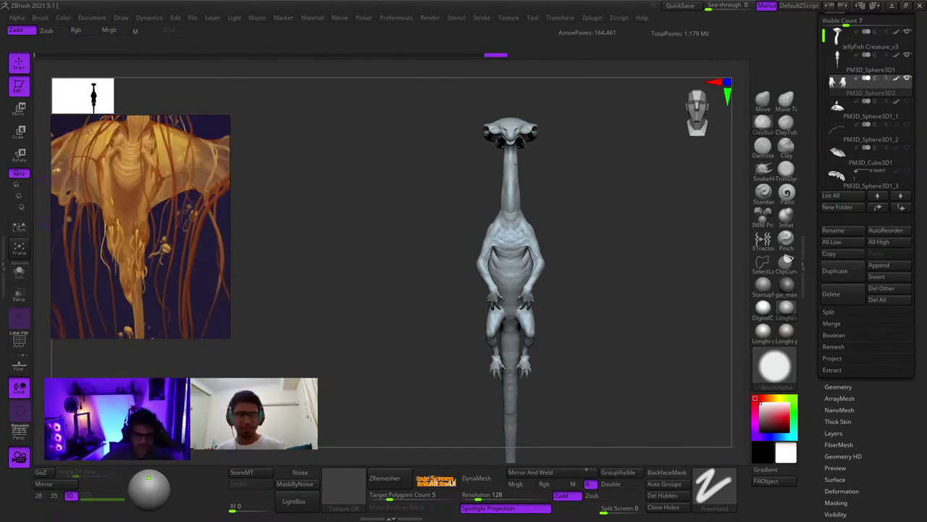
left_click_drag(412, 297, 368, 279)
left_click_drag(448, 321, 457, 397)
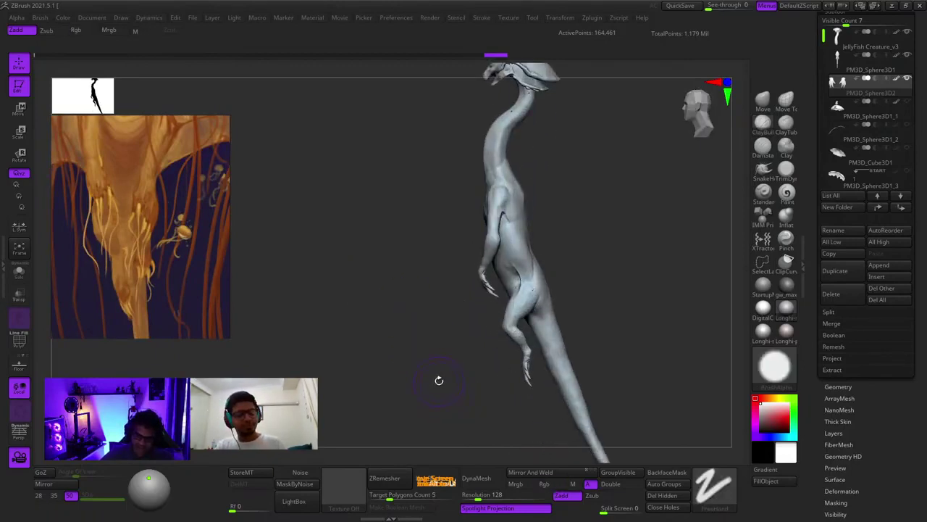
right_click_drag(439, 380, 398, 309, "alt")
right_click_drag(439, 346, 417, 428, "ctrl")
right_click_drag(463, 261, 554, 258)
right_click_drag(525, 217, 515, 336, "ctrl")
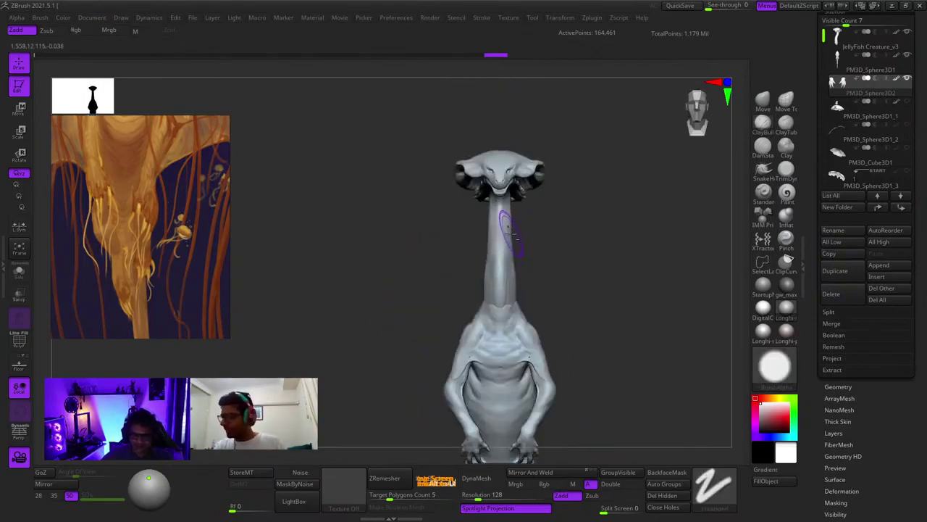
Select the head subtool and temporarily hide the side of its hood next to the face
left_click(507, 232, "alt")
right_click_drag(499, 234, 449, 226)
mouse_move(473, 214)
right_mouse_down("ctrl")
mouse_move(474, 187)
mouse_move(486, 217)
right_mouse_up("ctrl")
right_click_drag(485, 218, 450, 311, "ctrl")
right_click_drag(451, 311, 449, 253, "ctrl")
right_click_drag(471, 391, 464, 307, "alt")
right_click_drag(464, 307, 464, 298, "ctrl")
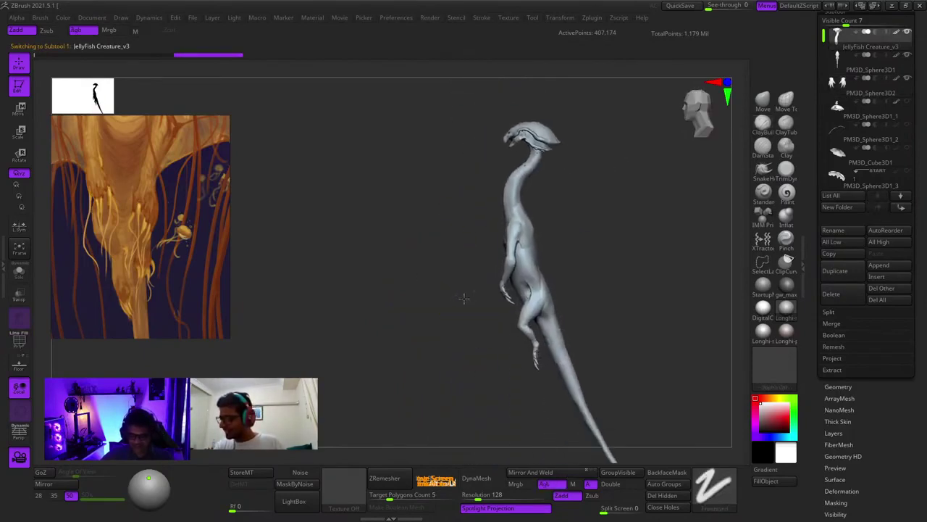
mouse_move(464, 297)
left_mouse_down()
mouse_move(444, 284)
mouse_move(475, 275)
mouse_move(489, 194)
mouse_move(439, 266)
left_mouse_up()
left_click_drag(642, 250, 392, 271)
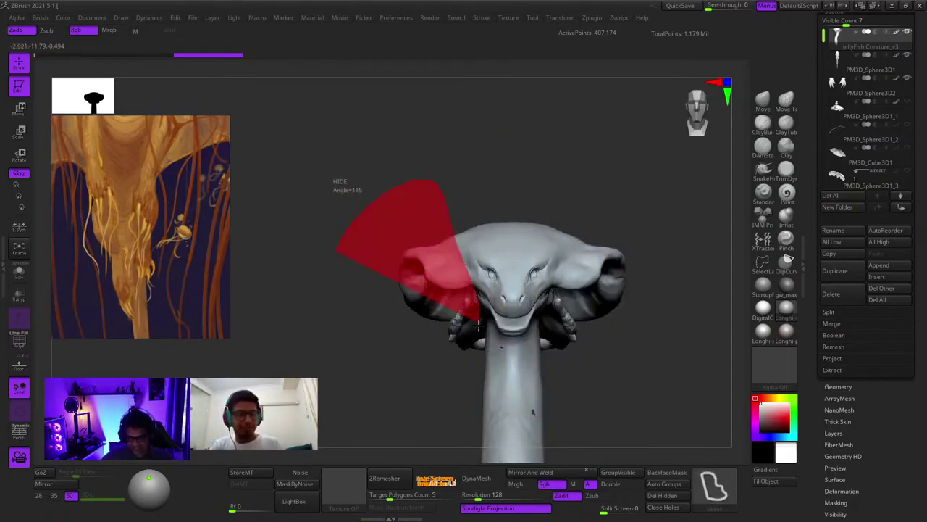
left_click_drag(439, 355, 467, 319)
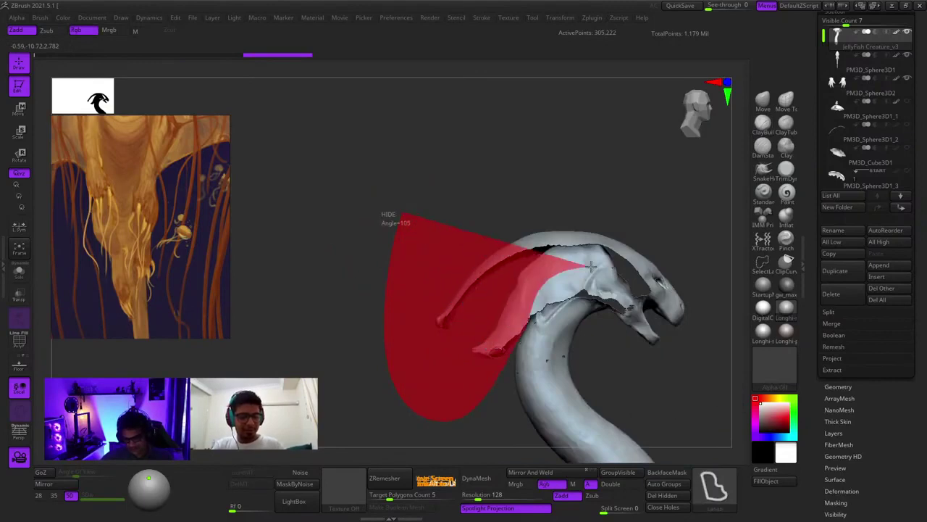
Temporarily hide the back of the hood so only the face and neck of the head subtool remain
left_click_drag(503, 254, 605, 273)
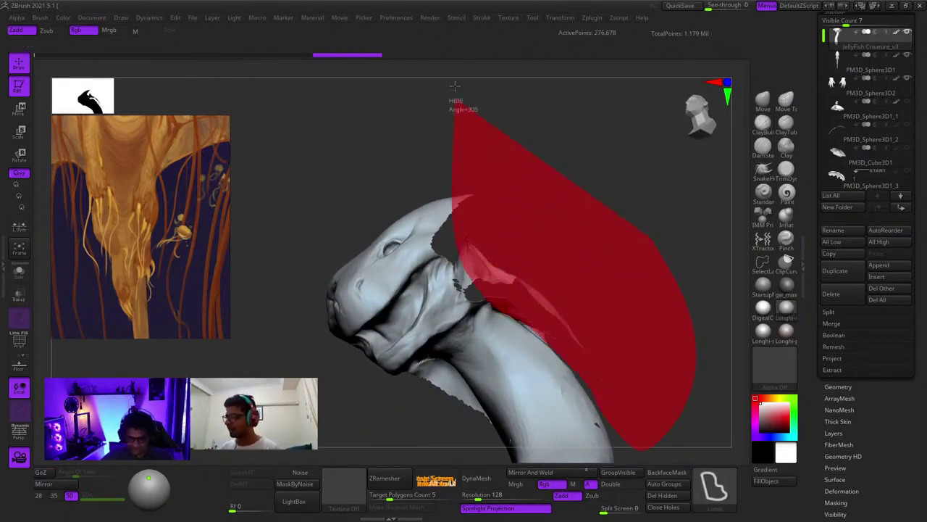
left_click_drag(455, 85, 558, 270)
key("ctrl+shift+z")
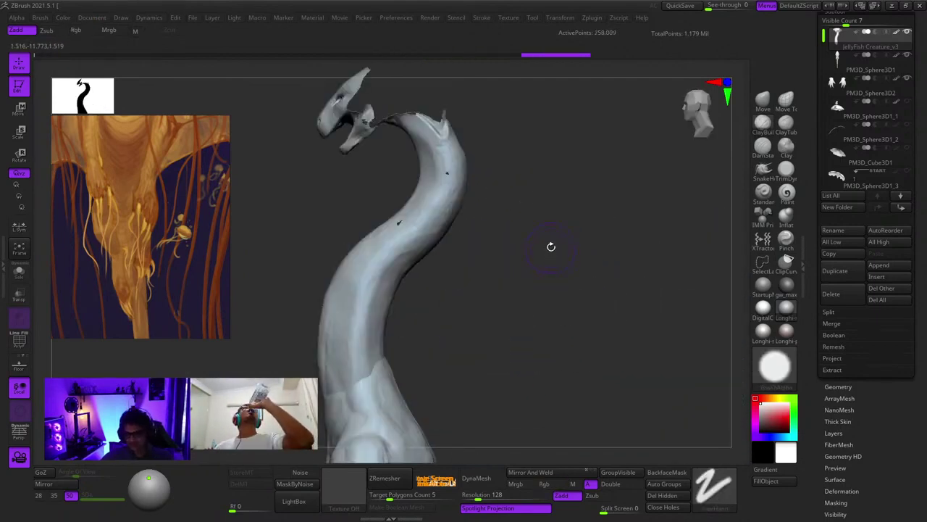
Examine the neck curve and its flow into the shoulders in profile without the hood
key("shift+f")
key("shift+f")
left_click_drag(464, 301, 573, 264, "alt")
right_click_drag(547, 273, 540, 256, "ctrl")
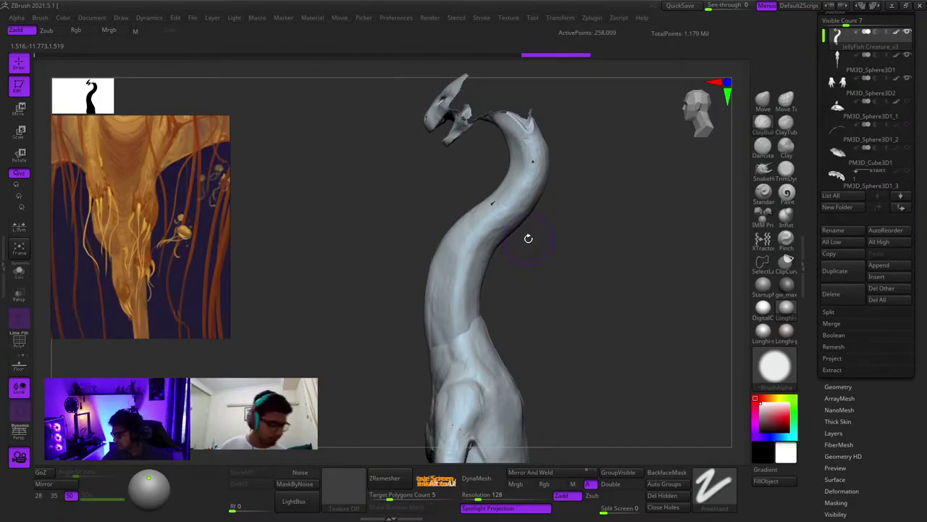
mouse_move(612, 273)
left_mouse_down()
mouse_move(555, 278)
mouse_move(545, 260)
left_mouse_up()
mouse_move(840, 177)
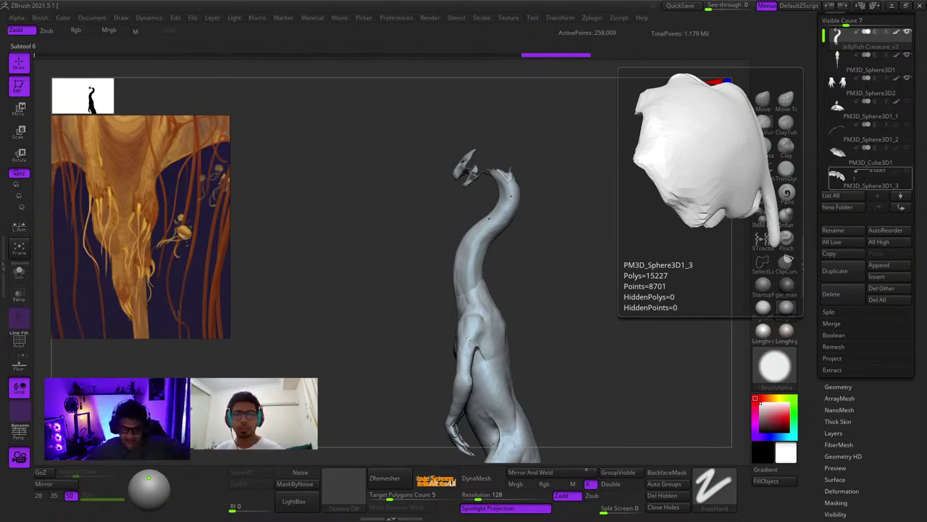
left_click_drag(572, 257, 555, 245)
Examine the side silhouette of the torso, arms and hind legs against the tail
mouse_move(510, 297)
right_mouse_down("ctrl")
mouse_move(500, 344)
mouse_move(495, 272)
right_mouse_up("ctrl")
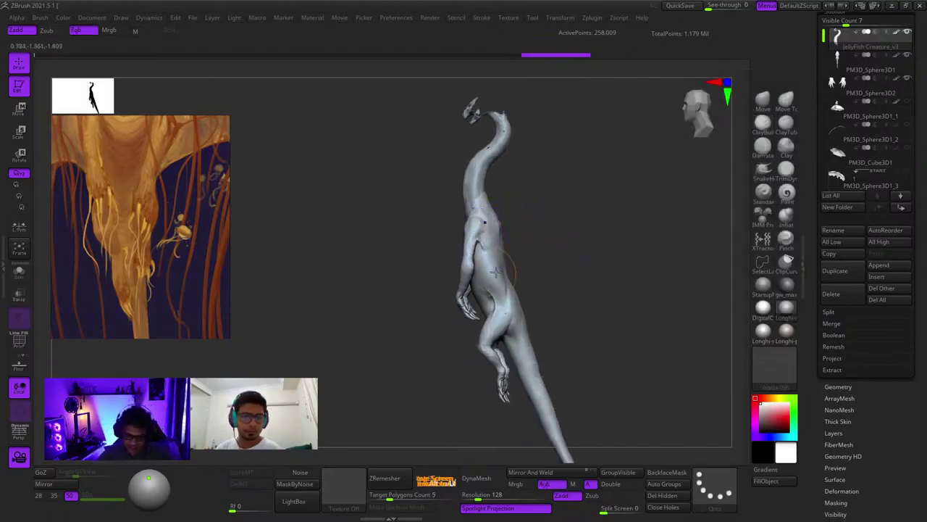
left_click_drag(494, 271, 534, 247)
right_click_drag(508, 255, 490, 300)
key("shift+f")
key("shift+f")
mouse_move(490, 301)
left_mouse_down()
mouse_move(393, 224)
mouse_move(445, 203)
mouse_move(460, 182)
mouse_move(507, 263)
left_mouse_up()
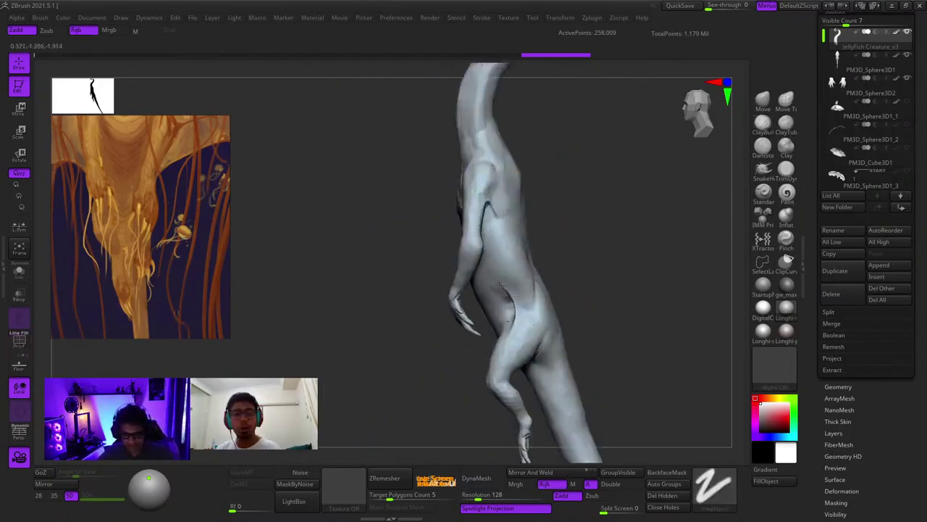
Select the hind-leg and tail subtool and review the complete figure from head to tail tip
left_click(507, 263, "alt")
mouse_move(511, 253)
right_mouse_down()
mouse_move(542, 255)
mouse_move(494, 252)
right_mouse_up()
right_click_drag(507, 183, 507, 328, "alt")
right_click_drag(507, 239, 507, 333, "alt")
right_click_drag(478, 190, 536, 217, "ctrl")
right_click_drag(522, 239, 471, 301, "ctrl")
right_click_drag(467, 144, 450, 354, "alt")
left_click_drag(451, 356, 484, 285)
key("f")
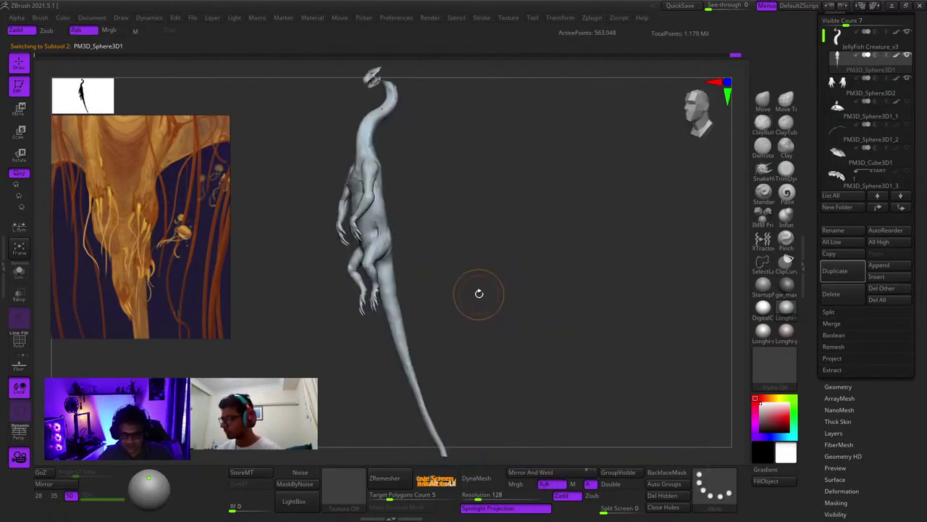
Inspect the wireframe, the joint between ankle and hind foot, and the head and neck from the front
key("shift+f")
key("shift+f")
right_click_drag(465, 263, 439, 255, "shift")
left_click_drag(428, 209, 458, 268)
right_click_drag(551, 234, 495, 302, "ctrl")
key("shift+f")
key("shift+f")
right_click_drag(494, 342, 538, 315, "alt")
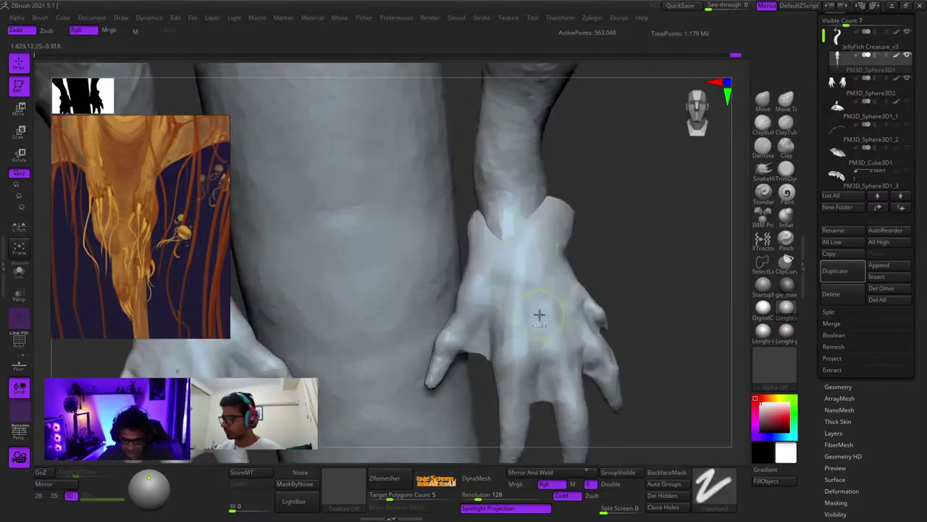
right_click_drag(516, 192, 530, 124)
right_click_drag(530, 123, 523, 379, "alt")
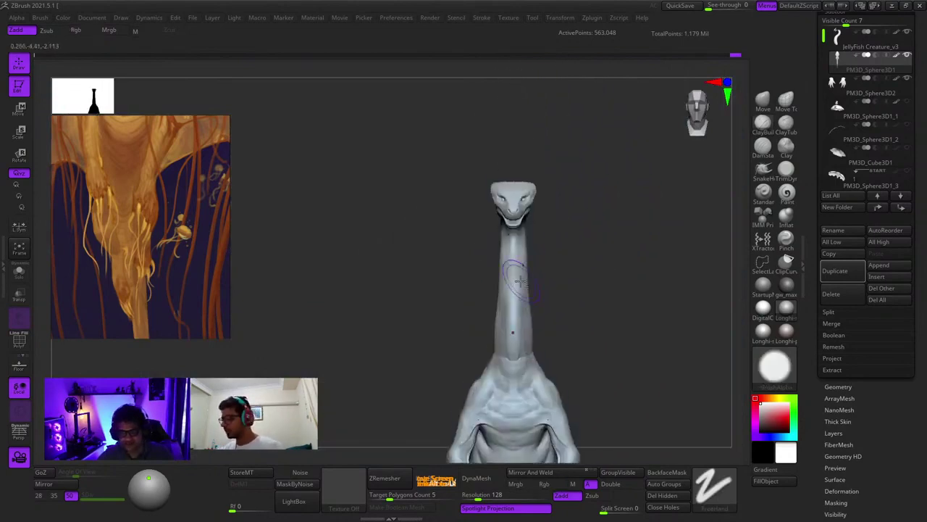
Restore the hidden hood on the head subtool and reselect the hind-leg subtool while checking the torso and legs
left_click(524, 371, "alt")
right_click_drag(561, 346, 561, 143, "alt")
right_click_drag(558, 201, 583, 287, "alt")
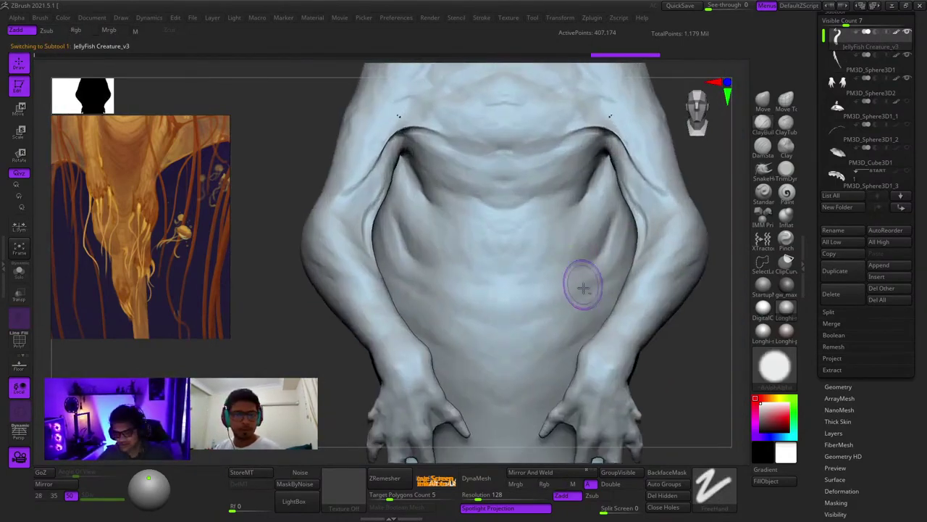
left_click(598, 350, "alt")
right_click_drag(552, 340, 576, 299, "alt")
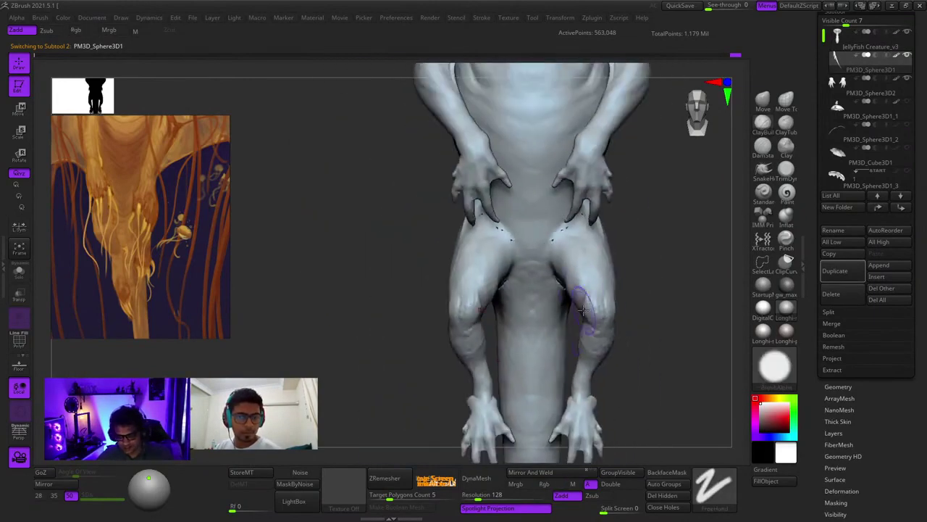
mouse_move(568, 391)
right_mouse_down("alt")
mouse_move(563, 213)
mouse_move(571, 220)
mouse_move(542, 252)
mouse_move(552, 299)
right_mouse_up("alt")
Select the hind feet and rotate them slightly at the wrist to follow the lower legs
left_click(564, 244, "alt")
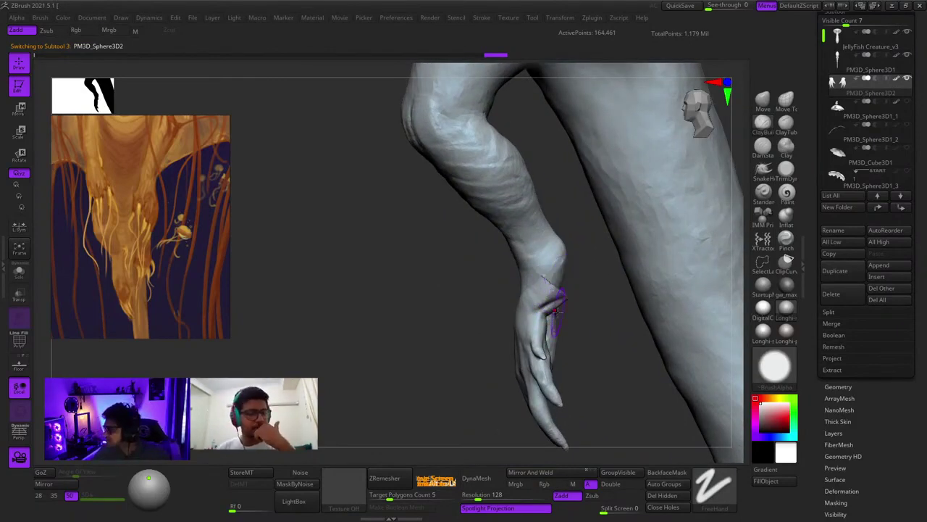
mouse_move(532, 304)
right_mouse_down("shift")
mouse_move(563, 331)
mouse_move(501, 279)
mouse_move(474, 366)
right_mouse_up("shift")
key("w")
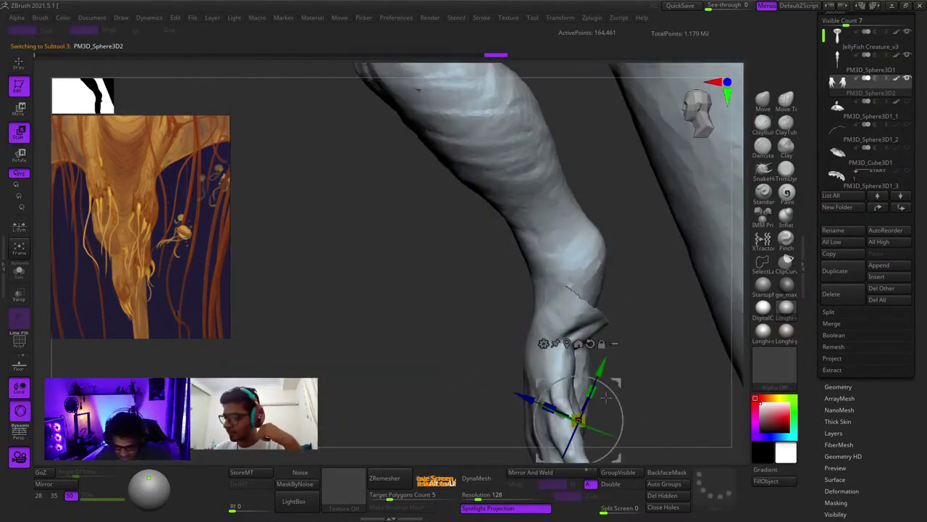
left_click_drag(607, 394, 598, 384)
right_click_drag(606, 391, 577, 322, "alt")
left_click_drag(585, 311, 596, 316)
right_click_drag(596, 316, 579, 313)
left_click_drag(570, 310, 569, 308)
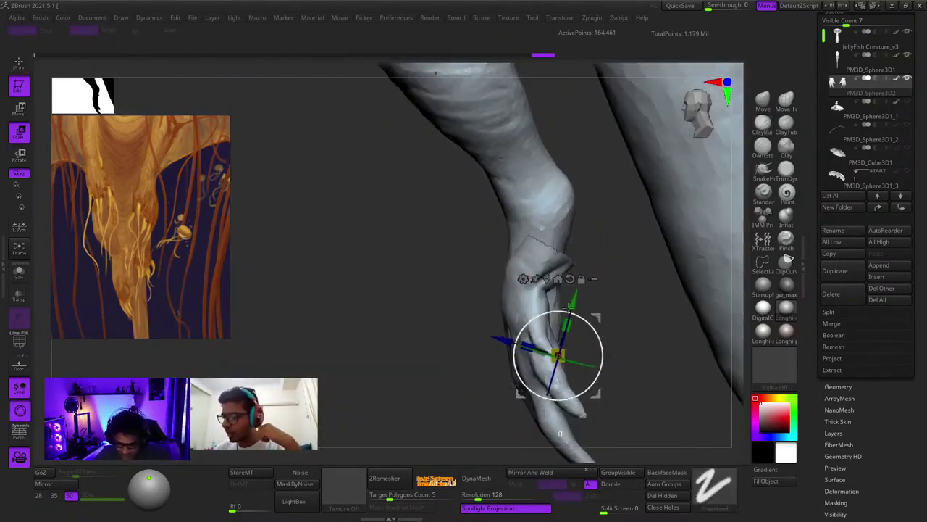
mouse_move(569, 308)
right_mouse_down("shift")
mouse_move(527, 289)
mouse_move(529, 263)
mouse_move(541, 381)
right_mouse_up("shift")
key("q")
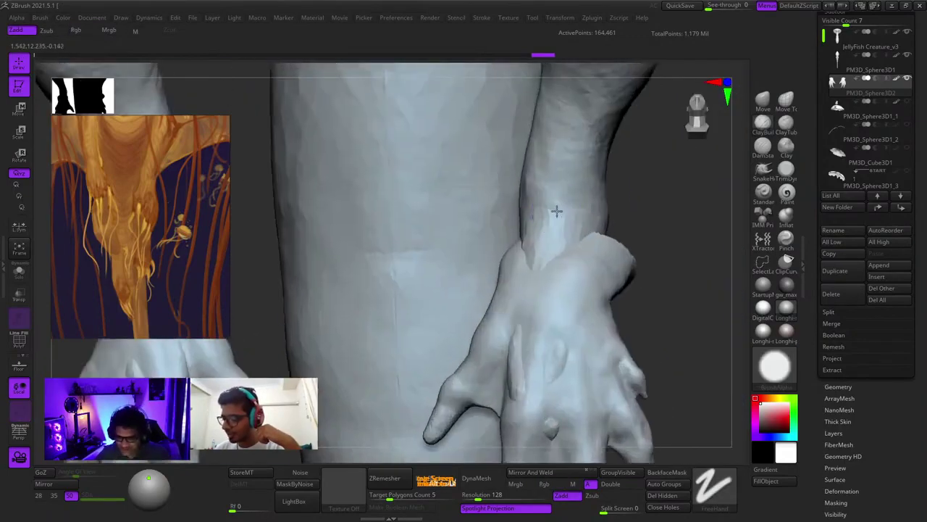
Select the hind-leg subtool, enlarge the brush draw size and check how the ankles meet the feet
left_click(556, 212, "alt")
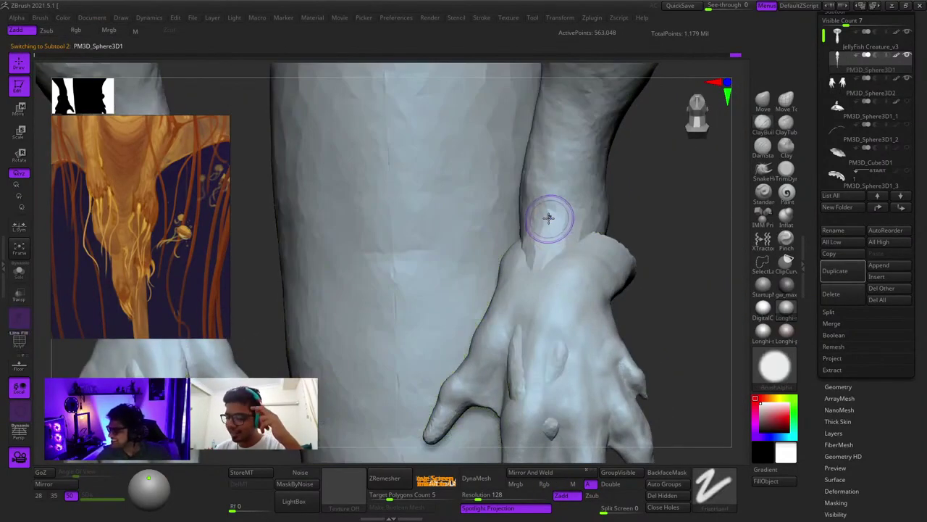
mouse_move(549, 218)
right_mouse_down()
mouse_move(553, 238)
mouse_move(513, 306)
mouse_move(573, 276)
mouse_move(545, 391)
right_mouse_up()
key("shift+f")
key("shift+f")
key("space")
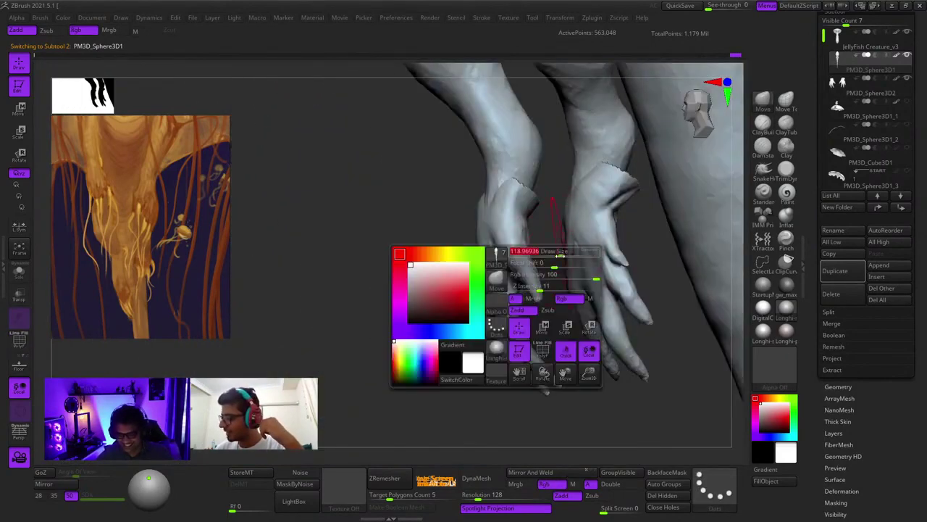
key("space")
mouse_move(561, 255)
right_mouse_down()
mouse_move(584, 243)
mouse_move(559, 269)
right_mouse_up()
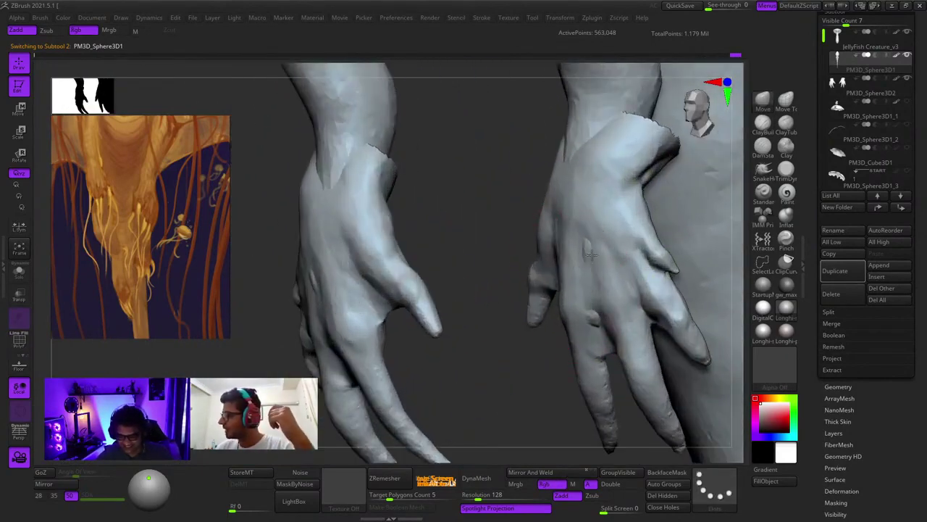
right_click_drag(591, 303, 534, 226)
right_click_drag(590, 257, 546, 205, "alt")
key("space")
Select the hind feet and rotate them so the toes tilt further back toward the tail
left_click(523, 278, "alt")
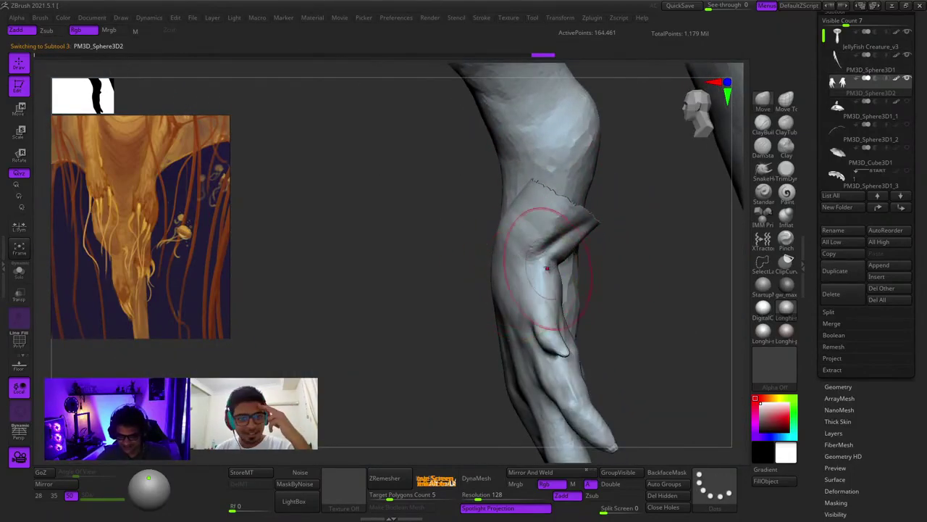
key("e")
mouse_move(532, 272)
right_mouse_down("ctrl")
mouse_move(531, 263)
mouse_move(601, 273)
mouse_move(614, 218)
right_mouse_up("ctrl")
right_click_drag(615, 218, 610, 182, "ctrl")
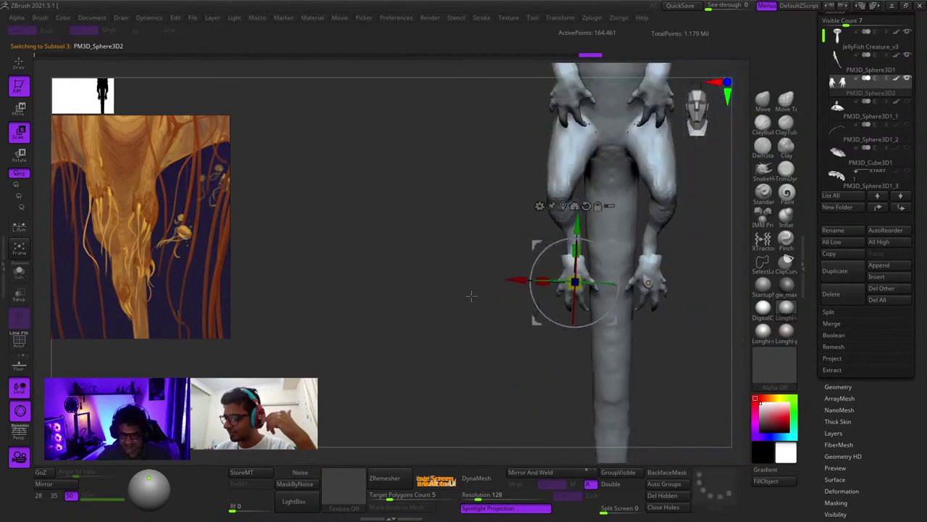
key("q")
Select the hind-leg subtool and reshape the ankles and heels so they run into the hind feet
mouse_move(471, 296)
right_mouse_down()
mouse_move(481, 387)
mouse_move(566, 321)
mouse_move(572, 293)
right_mouse_up()
left_click(563, 165, "alt")
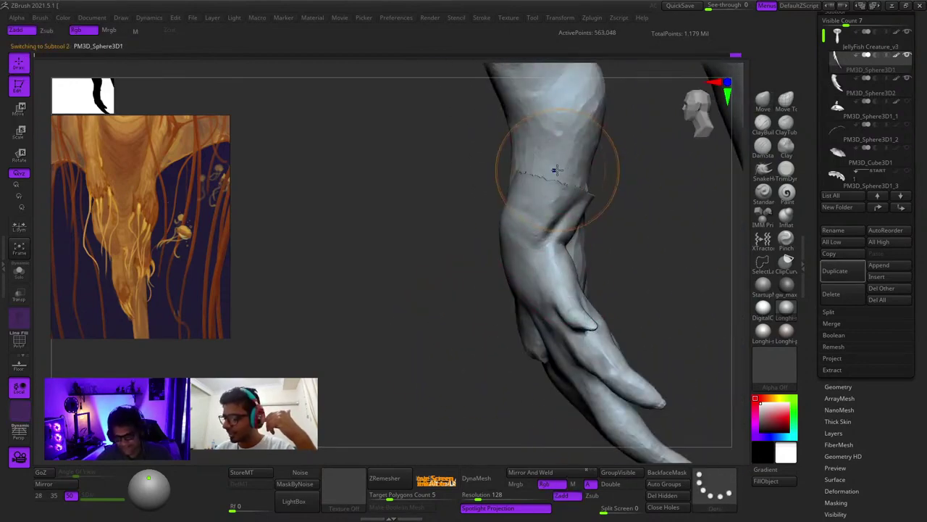
mouse_move(563, 165)
right_mouse_down()
mouse_move(523, 309)
mouse_move(528, 280)
mouse_move(550, 275)
right_mouse_up()
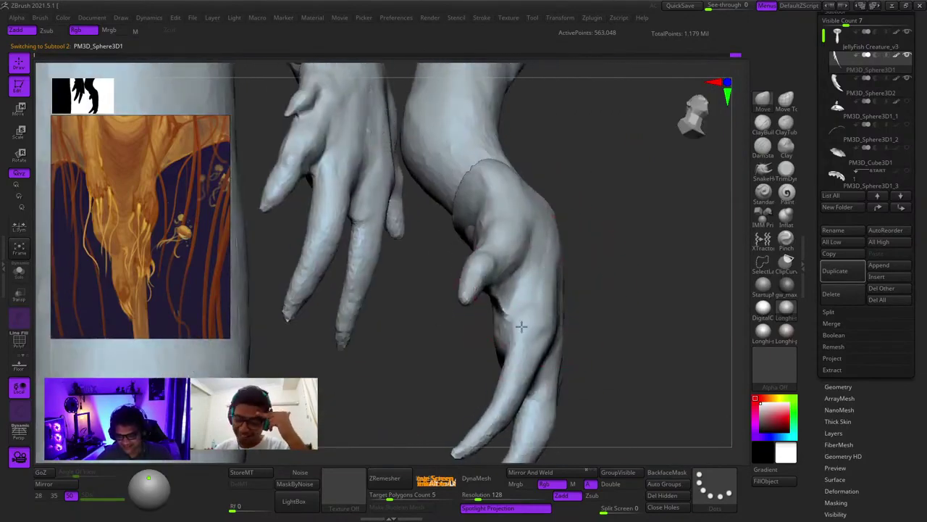
mouse_move(520, 327)
right_mouse_down()
mouse_move(531, 269)
mouse_move(549, 261)
mouse_move(536, 291)
mouse_move(575, 215)
mouse_move(548, 215)
mouse_move(589, 222)
mouse_move(579, 282)
mouse_move(612, 304)
mouse_move(600, 302)
mouse_move(591, 328)
mouse_move(598, 344)
right_mouse_up()
right_click(601, 304)
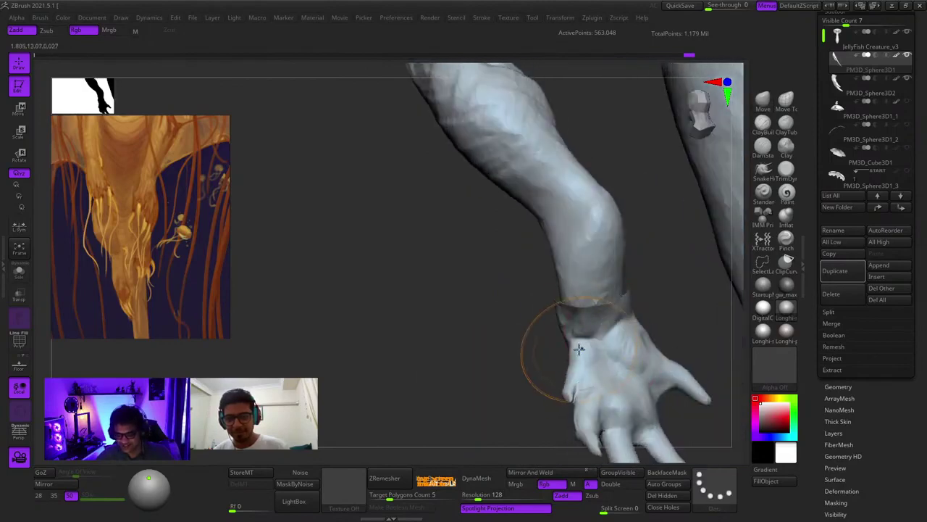
right_click_drag(565, 293, 563, 222)
key("shift+f")
key("shift+f")
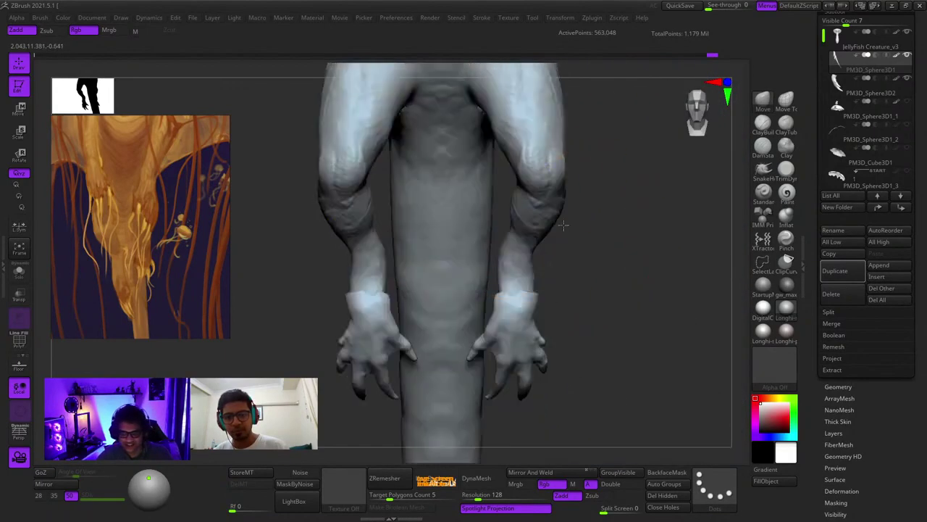
Choose the Move brush and open its draw settings for reshaping the lower hind leg in profile
right_click_drag(534, 188, 578, 270, "ctrl")
mouse_move(513, 312)
right_mouse_down()
mouse_move(537, 254)
mouse_move(518, 256)
mouse_move(507, 280)
mouse_move(549, 269)
mouse_move(507, 269)
mouse_move(575, 267)
mouse_move(507, 272)
right_mouse_up()
key("b")
key("m")
key("v")
key("space")
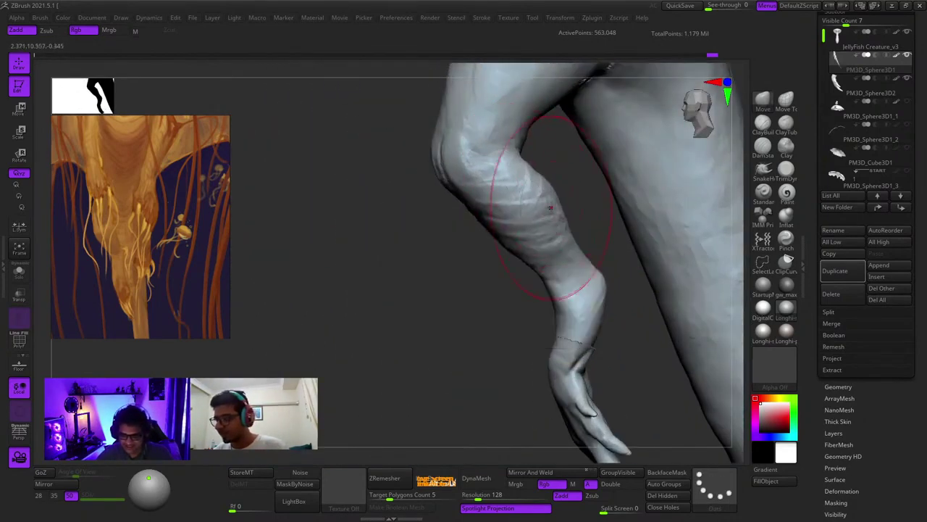
Select the hind hand subtool PM3D_Sphere3D2 at the end of the lower leg
right_click_drag(550, 208, 604, 256, "ctrl")
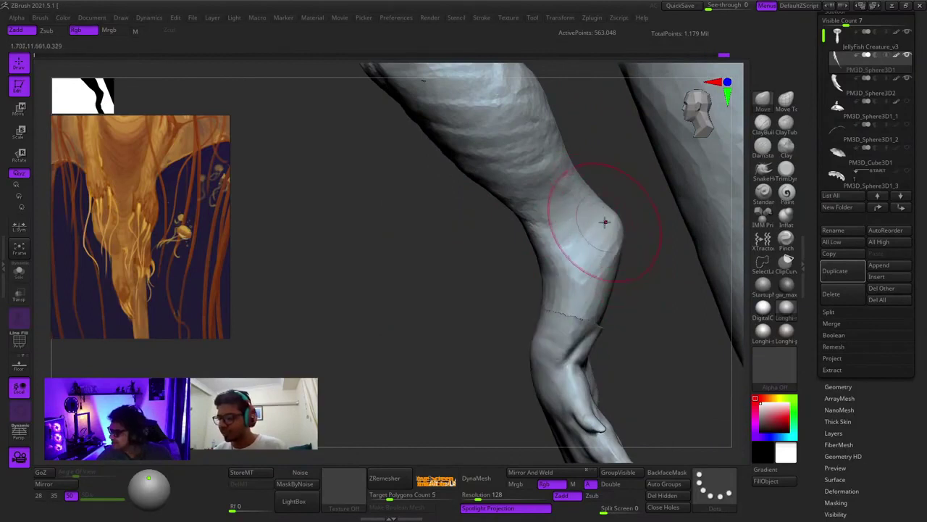
mouse_move(604, 221)
right_mouse_down()
mouse_move(582, 232)
mouse_move(596, 232)
mouse_move(592, 244)
mouse_move(612, 232)
mouse_move(614, 283)
mouse_move(552, 305)
right_mouse_up()
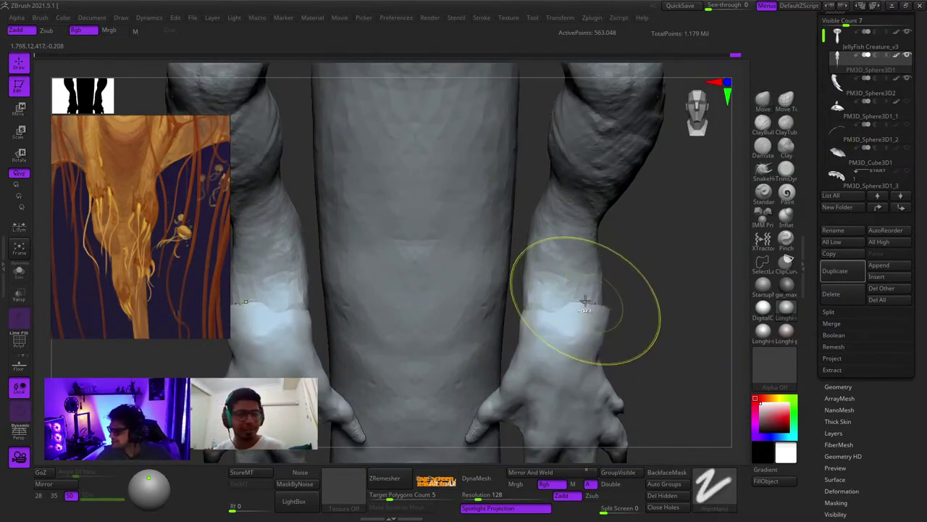
mouse_move(586, 302)
right_mouse_down()
mouse_move(573, 294)
mouse_move(563, 348)
mouse_move(572, 318)
mouse_move(582, 331)
mouse_move(578, 317)
mouse_move(617, 316)
mouse_move(614, 347)
mouse_move(607, 329)
mouse_move(595, 334)
mouse_move(590, 326)
mouse_move(592, 290)
right_mouse_up()
right_click(617, 315)
left_click(592, 290, "alt")
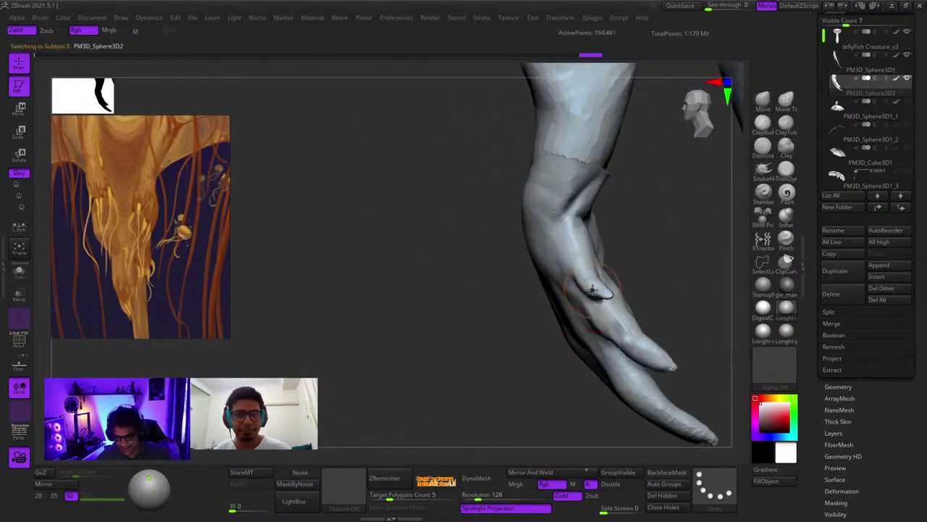
Reshape the hand's wrist so its upper edge fits against the lower leg from the side and back
right_click_drag(602, 211, 628, 213)
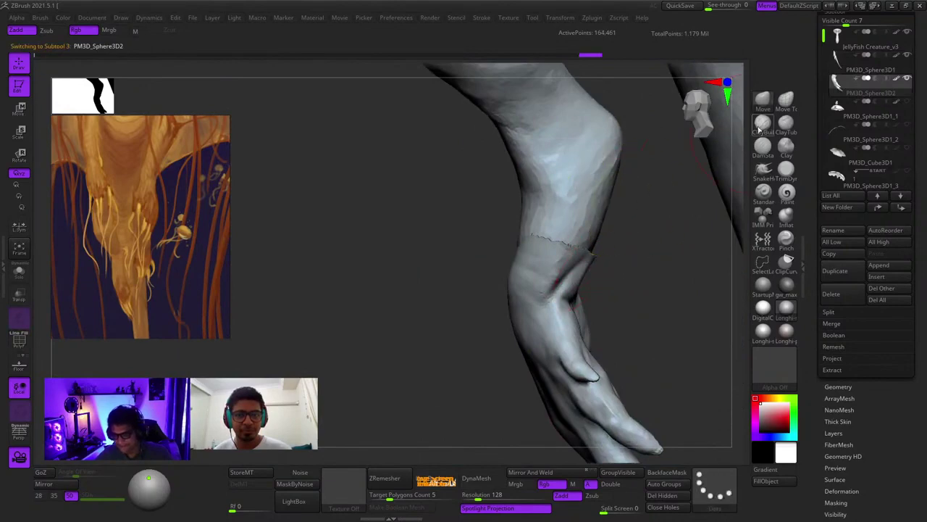
right_click(506, 323)
right_click_drag(583, 259, 535, 318)
right_click(533, 325)
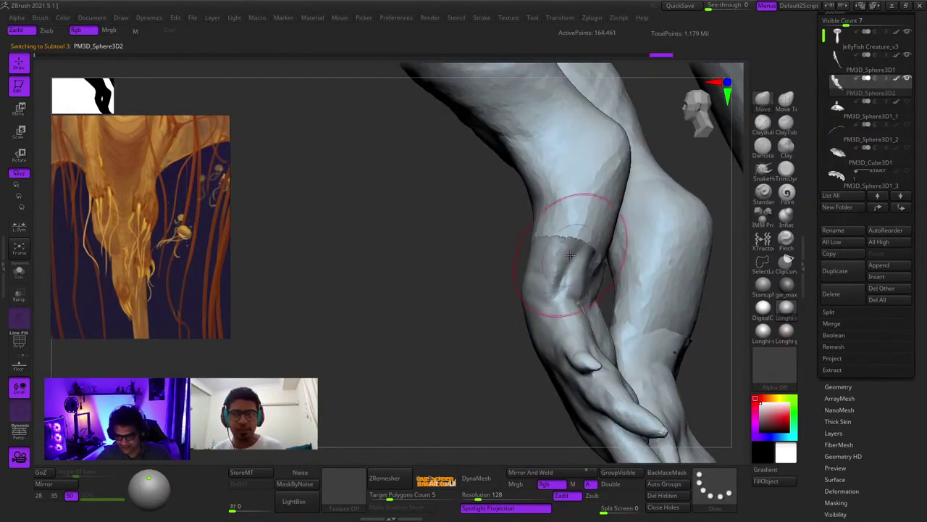
left_click_drag(570, 255, 569, 242)
right_click_drag(543, 244, 602, 256)
right_click_drag(558, 232, 594, 272)
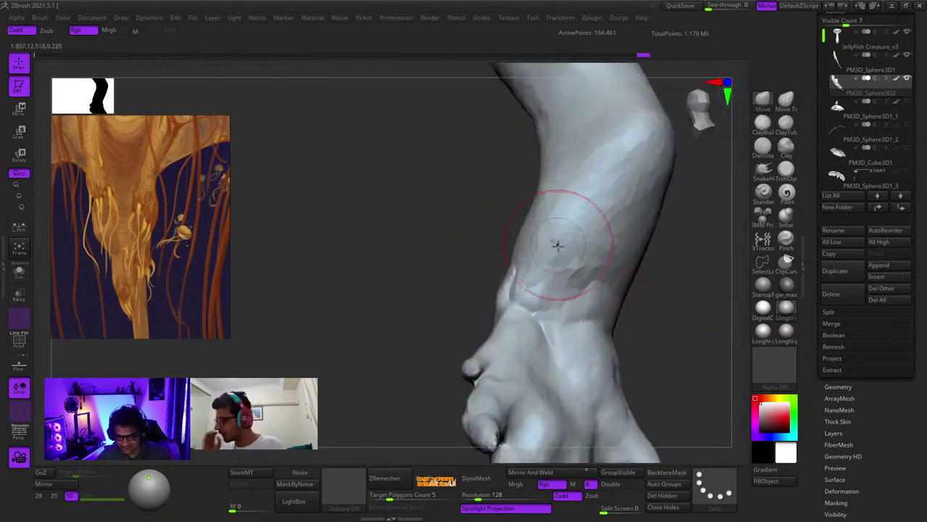
right_click_drag(558, 245, 636, 241)
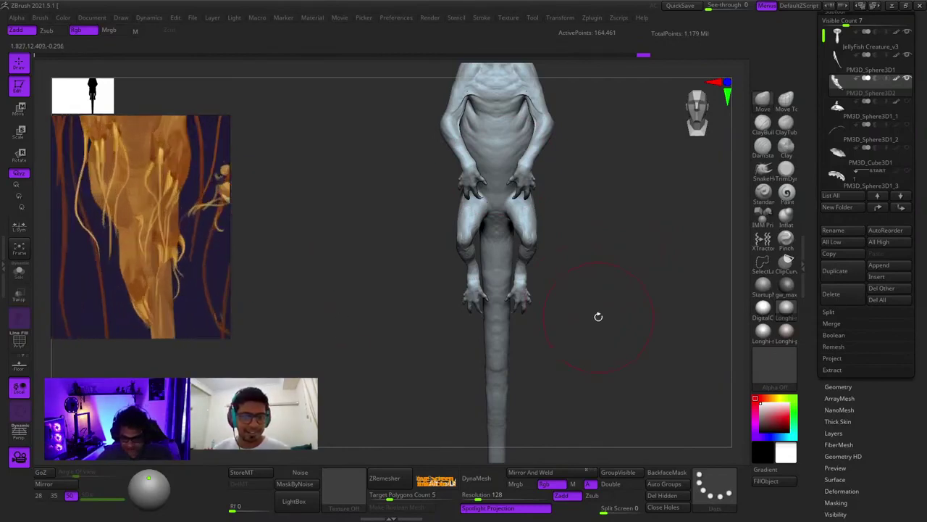
Switch to the body subtool and refine the lower leg shape just above the wrist
right_click_drag(599, 317, 529, 264)
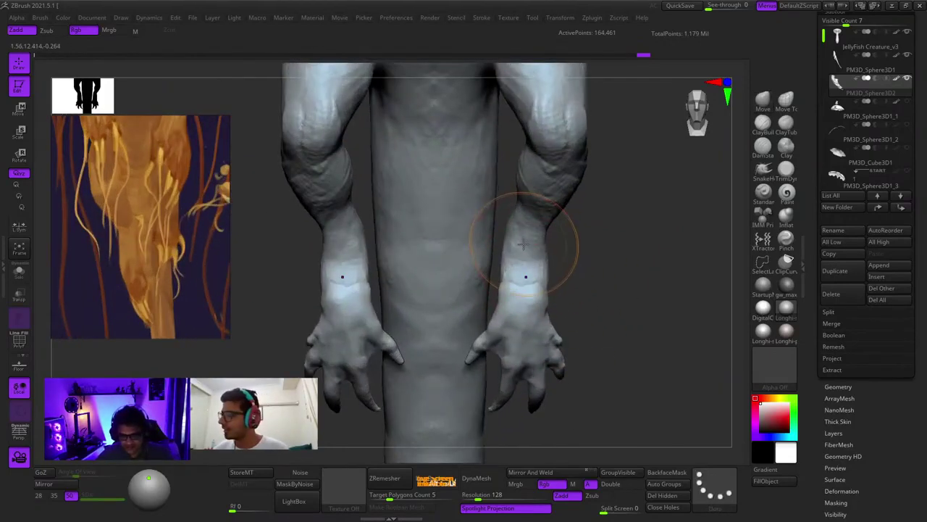
left_click(516, 236, "alt")
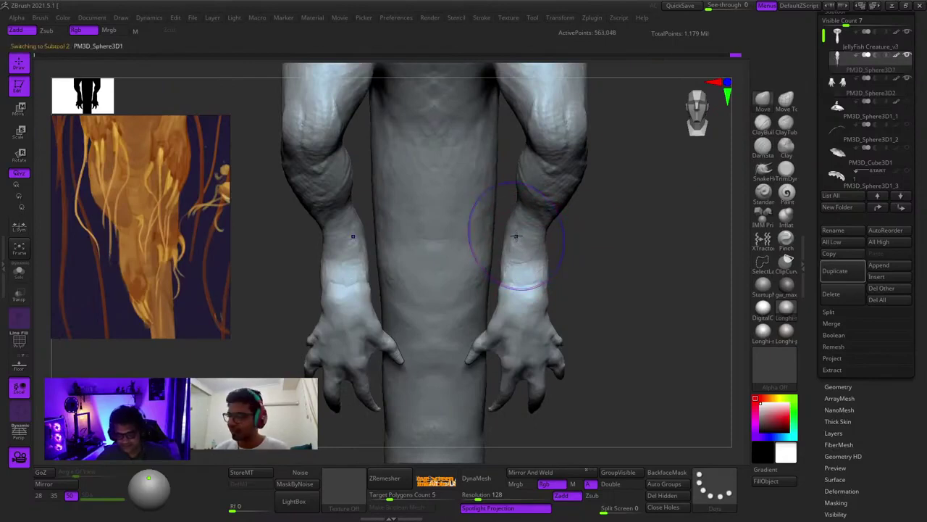
right_click_drag(479, 222, 443, 316, "ctrl")
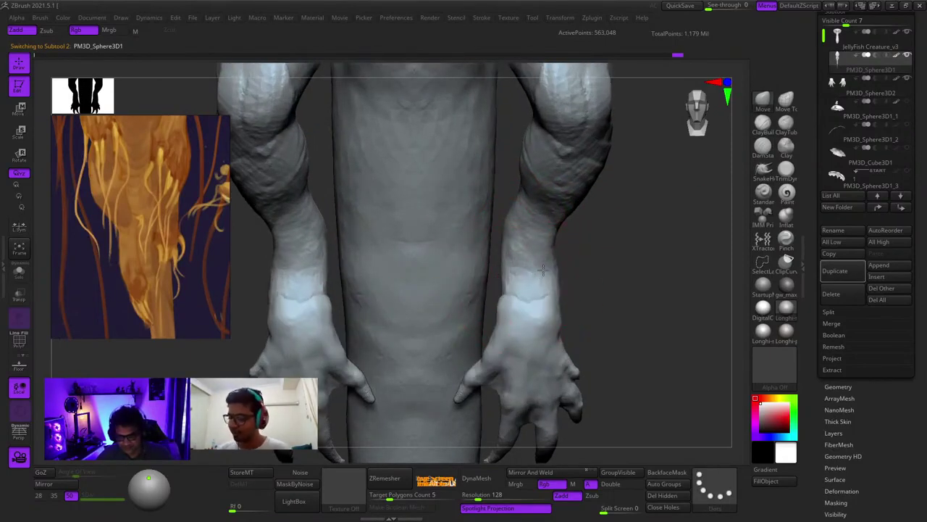
right_click_drag(511, 297, 530, 342)
Switch to the hand subtool, adjust its wrist edge to meet the lower leg, and reselect the body
left_click(542, 329, "alt")
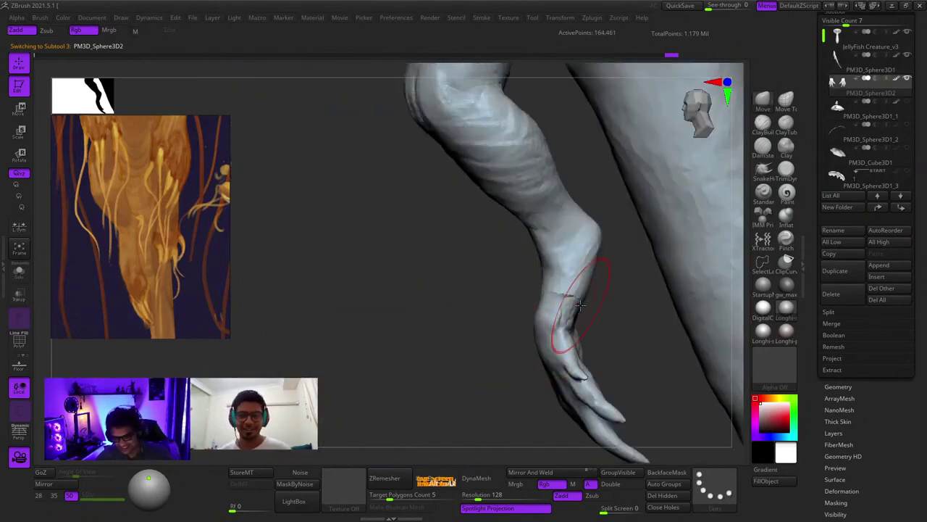
right_click_drag(580, 305, 582, 305, "ctrl")
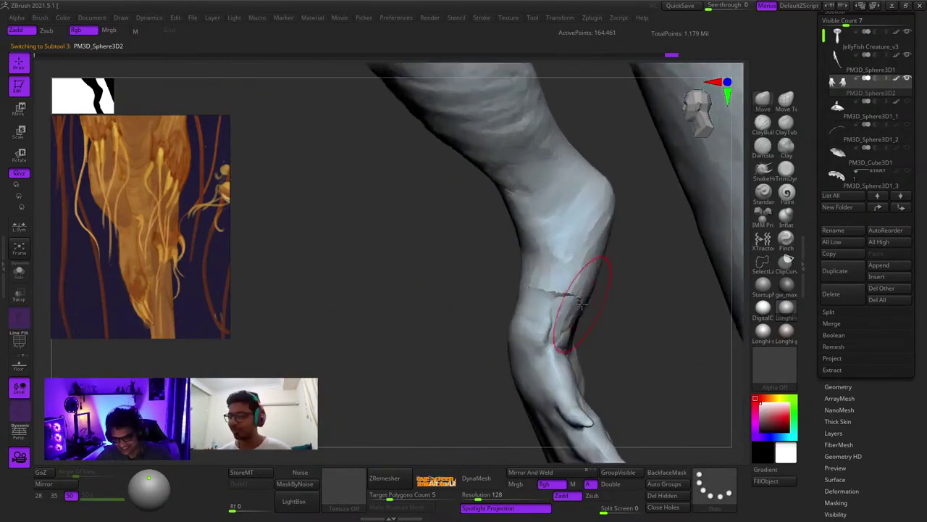
left_click(583, 260, "alt")
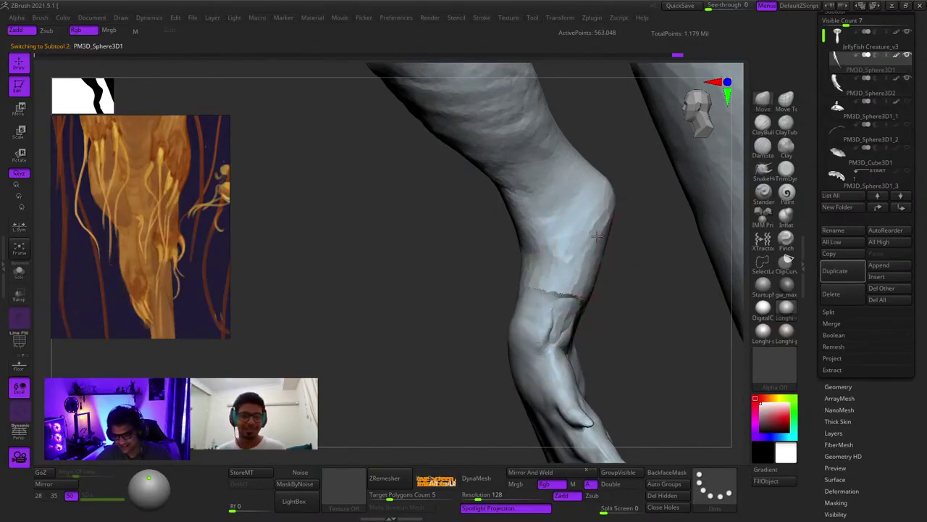
Adjust the back of the wrist joint, alternating between the hand and body subtools
right_click_drag(588, 226, 484, 203)
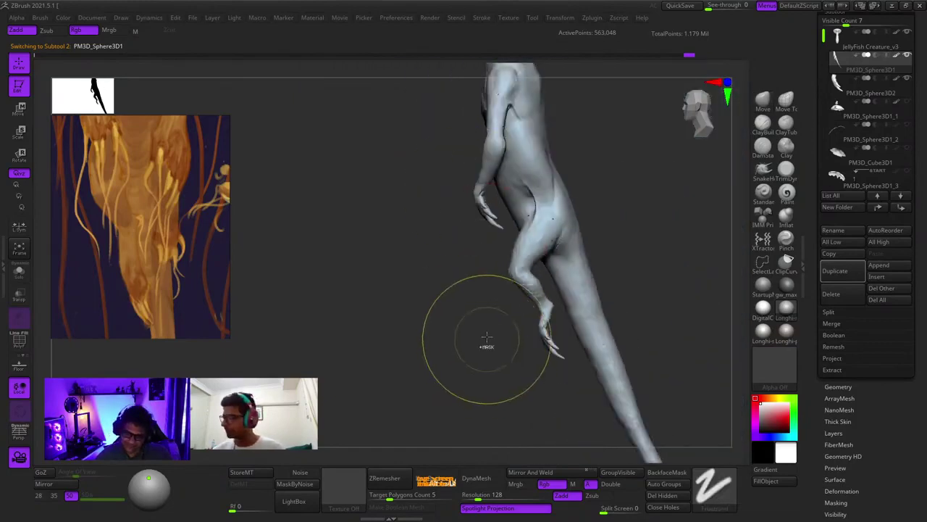
right_click_drag(487, 336, 478, 304, "ctrl")
right_click_drag(479, 304, 486, 352)
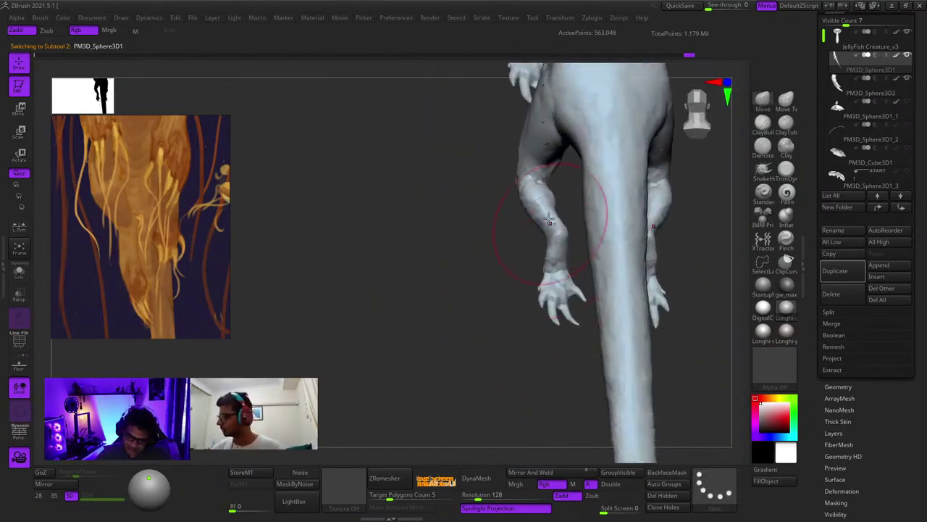
right_click_drag(548, 218, 585, 256, "ctrl")
left_click(563, 280, "alt")
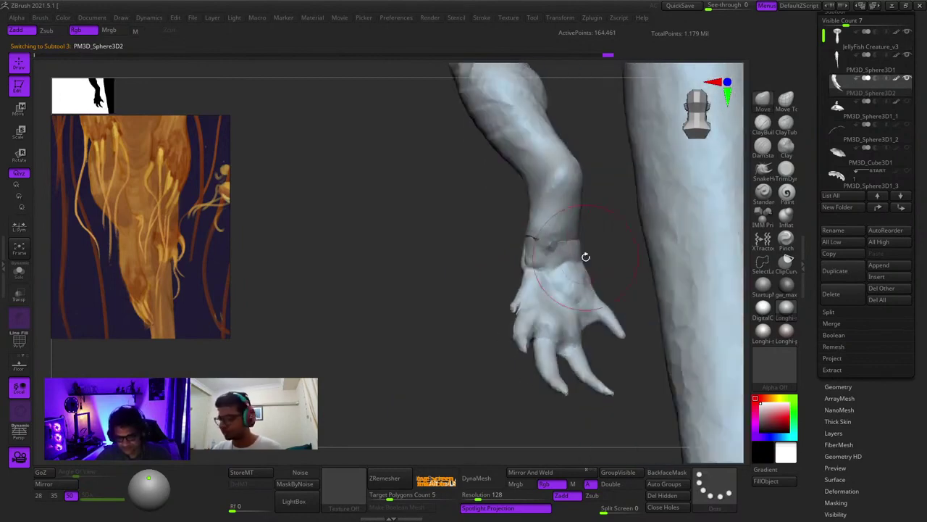
left_click(569, 225, "alt")
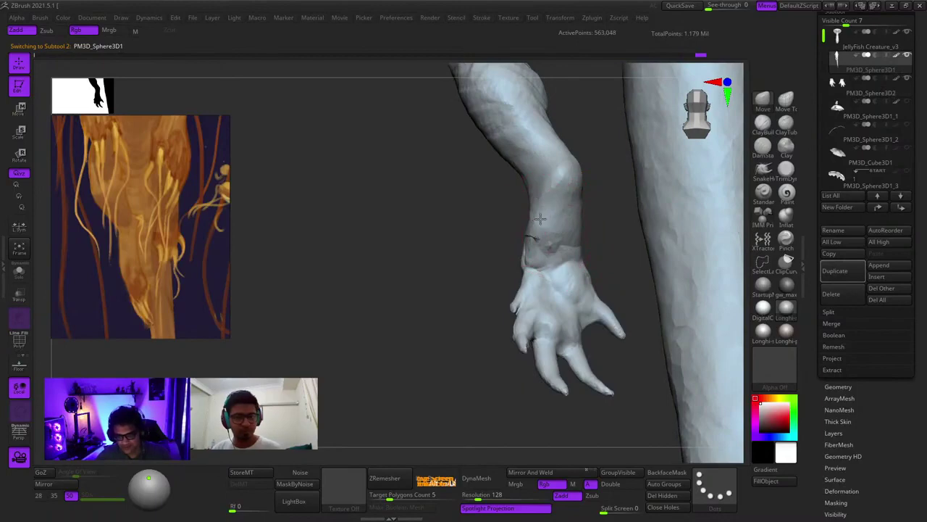
right_click_drag(515, 249, 584, 210)
left_click(507, 270, "alt")
Select the body subtool and examine its polygroups and mesh from neck to legs with the polyframe display
mouse_move(640, 238)
right_mouse_down()
mouse_move(565, 250)
mouse_move(597, 293)
mouse_move(598, 270)
right_mouse_up()
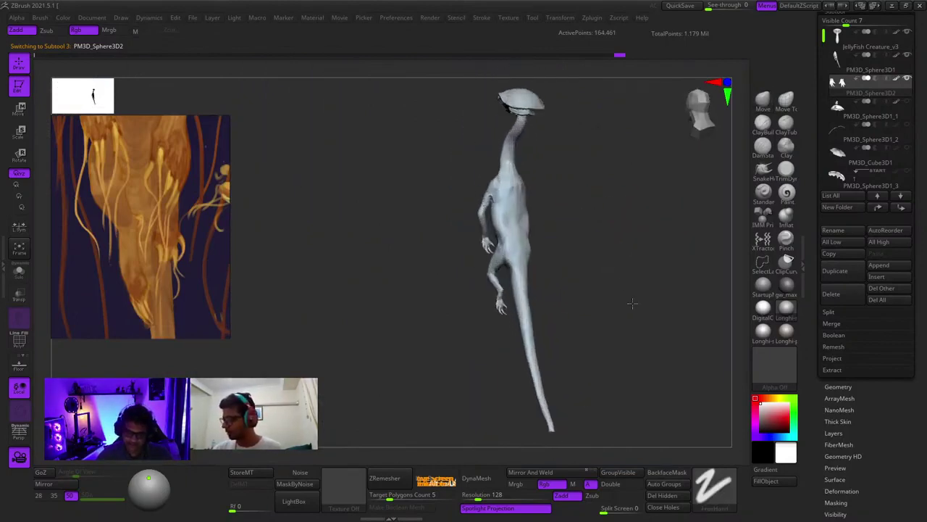
mouse_move(632, 302)
right_mouse_down()
mouse_move(615, 287)
mouse_move(669, 278)
mouse_move(602, 267)
mouse_move(658, 266)
mouse_move(474, 317)
mouse_move(413, 262)
mouse_move(472, 307)
mouse_move(497, 373)
mouse_move(501, 355)
right_mouse_up()
mouse_move(519, 248)
right_mouse_down()
mouse_move(511, 216)
mouse_move(522, 239)
mouse_move(507, 262)
mouse_move(611, 218)
right_mouse_up()
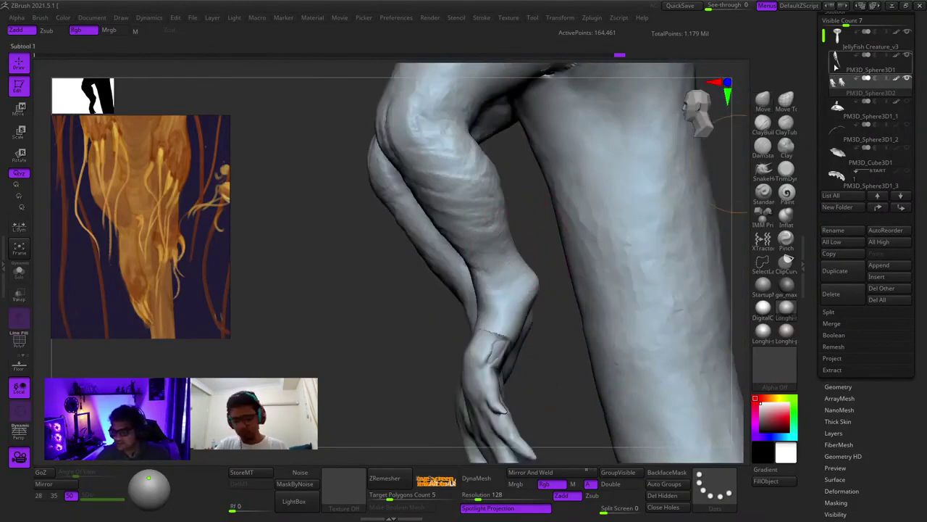
left_click(646, 255, "alt")
key("shift+f")
left_click_drag(817, 347, 827, 276)
right_click_drag(522, 333, 507, 217, "ctrl")
right_click_drag(507, 217, 544, 371, "alt")
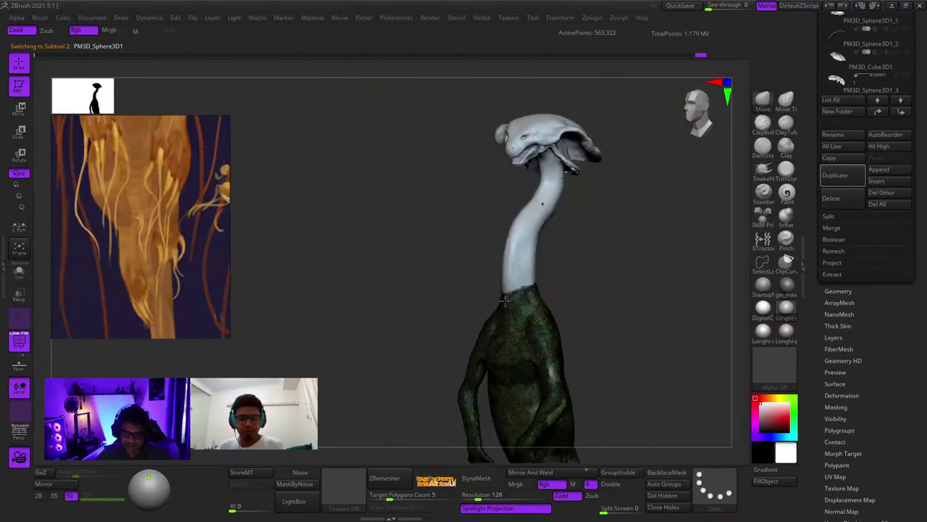
right_click_drag(507, 341, 592, 135, "alt")
key("shift+f")
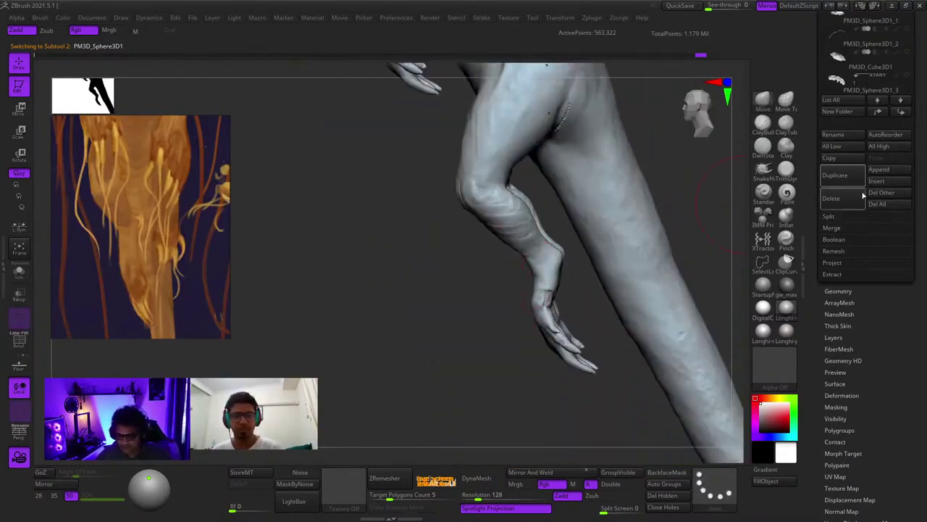
Merge the body subtool down with the hand subtool and accept the non-undoable operation
left_click_drag(917, 172, 916, 395)
key("shift+f")
key("shift+f")
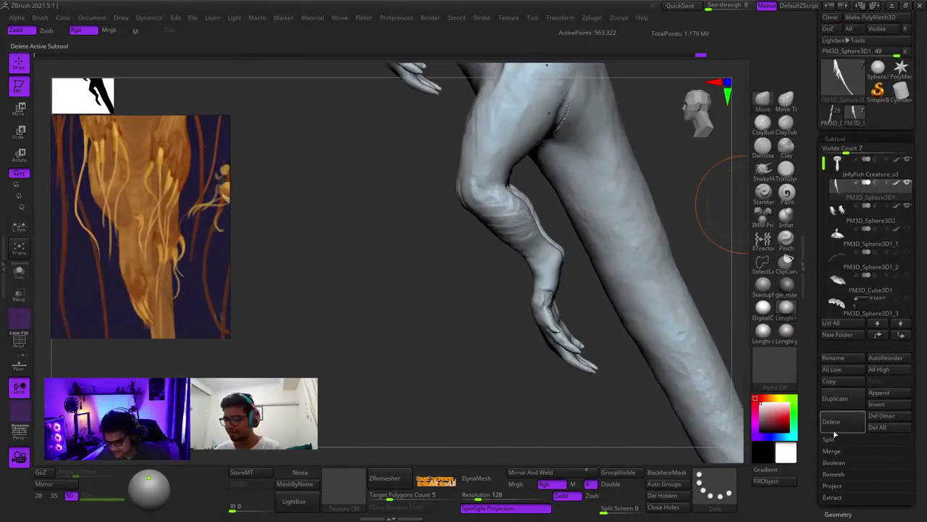
left_click(832, 451)
left_click(840, 470)
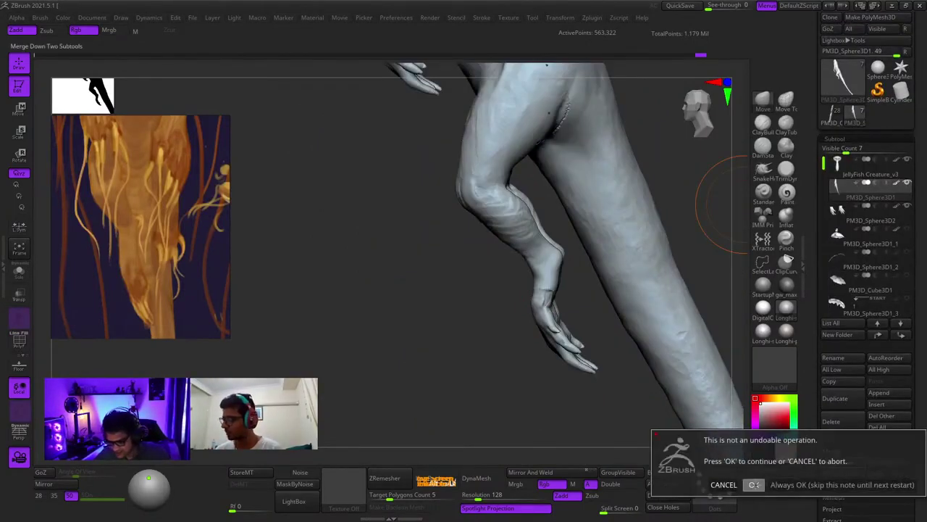
left_click(754, 485)
Examine the merged mesh and the seam around the wrist with the polyframe display
key("shift+f")
right_click_drag(559, 321, 577, 311)
right_click_drag(577, 312, 522, 301, "ctrl")
key("shift+f")
right_click(521, 301)
right_click_drag(585, 235, 593, 236)
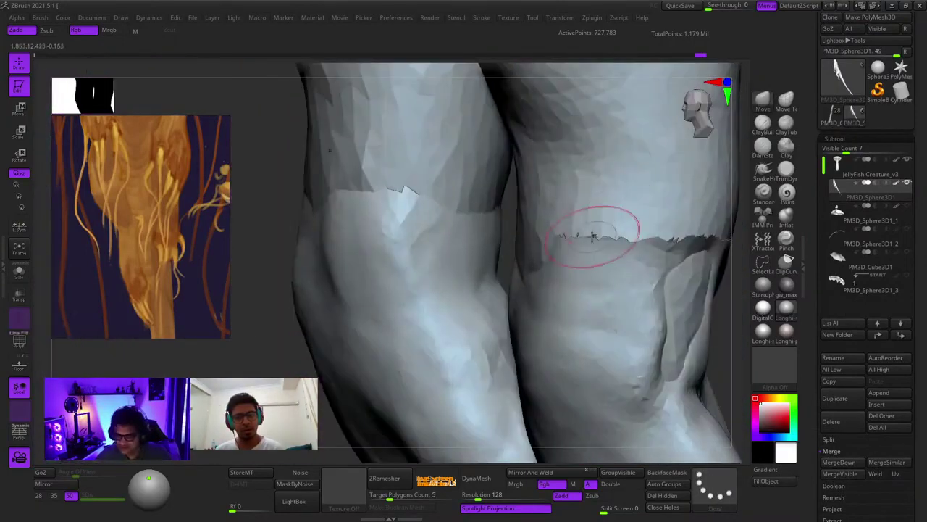
Blend the wrist seam between the lower leg and hand with the Clay brush
left_click(786, 145)
mouse_move(620, 196)
right_mouse_down()
mouse_move(598, 215)
mouse_move(594, 244)
mouse_move(622, 256)
mouse_move(636, 243)
right_mouse_up()
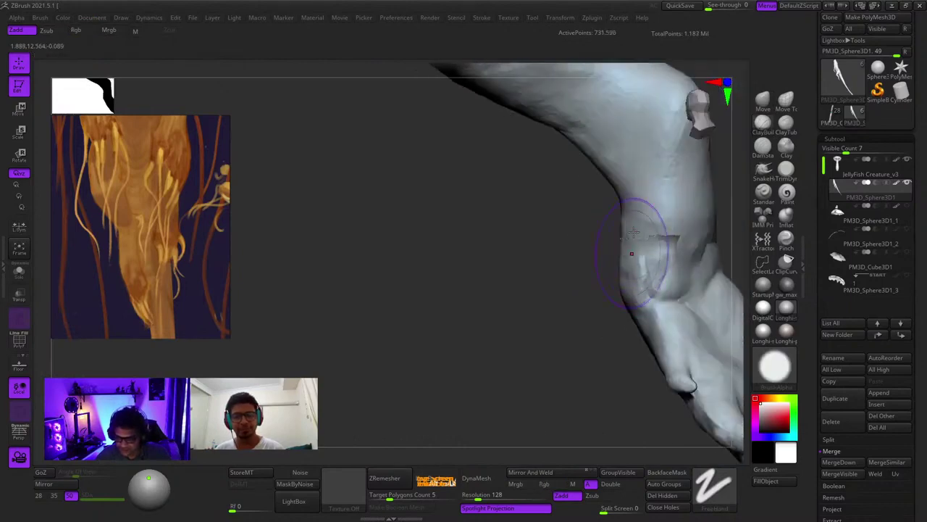
mouse_move(681, 244)
right_mouse_down()
mouse_move(671, 234)
mouse_move(596, 269)
mouse_move(595, 311)
right_mouse_up()
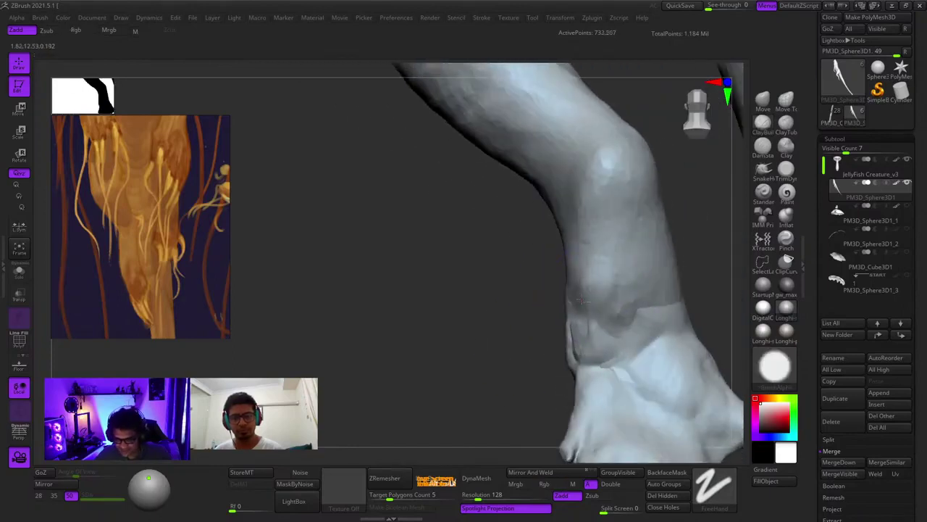
mouse_move(669, 292)
right_mouse_down()
mouse_move(652, 321)
mouse_move(649, 287)
right_mouse_up()
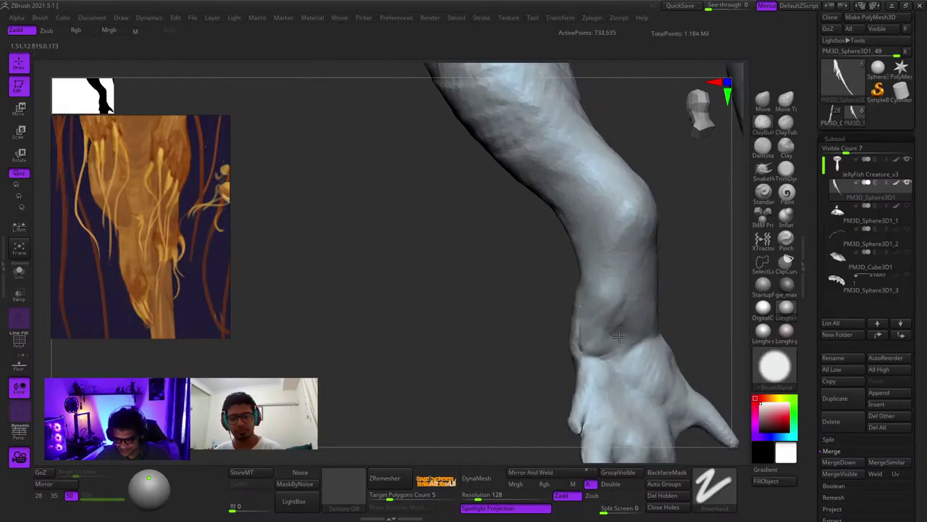
right_click_drag(617, 312, 623, 304)
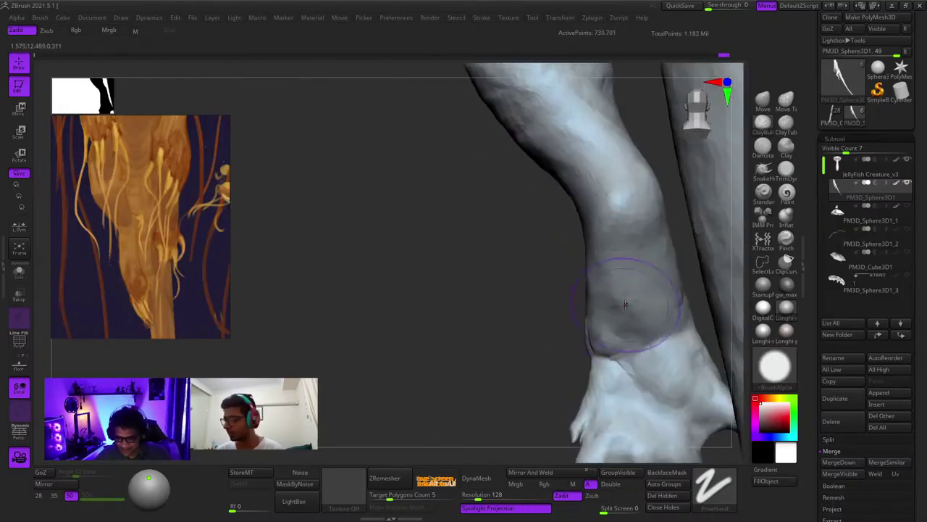
Isolate the hind hands and lower legs by hiding the rest of the body mesh
mouse_move(558, 318)
left_mouse_down("alt")
mouse_move(558, 276)
mouse_move(562, 345)
mouse_move(676, 367)
left_mouse_up("alt")
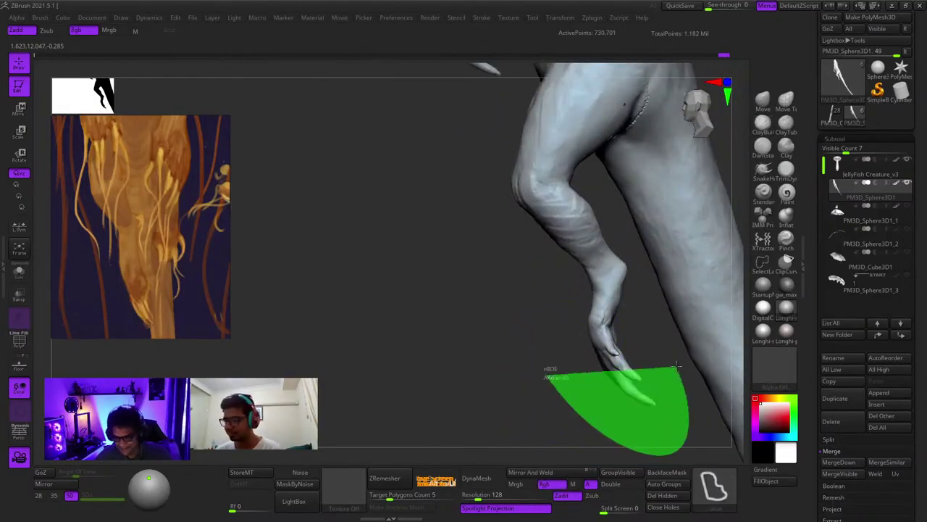
left_click_drag(642, 245, 542, 287, "ctrl+shift")
mouse_move(547, 343)
right_mouse_down()
mouse_move(601, 294)
mouse_move(631, 348)
mouse_move(627, 305)
mouse_move(589, 303)
mouse_move(615, 304)
mouse_move(596, 311)
mouse_move(636, 273)
mouse_move(608, 302)
right_mouse_up()
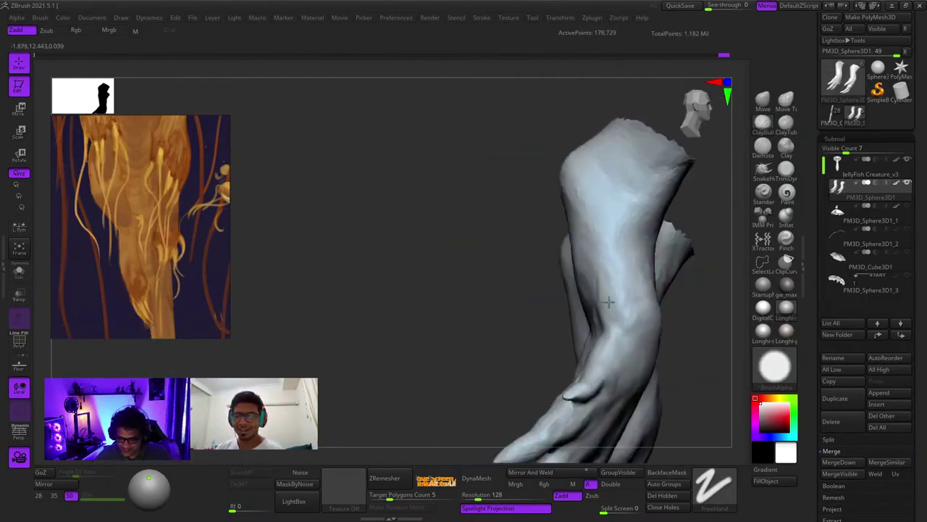
Adjust the brush size and blend the surface around the wrist of the isolated lower leg
left_click_drag(633, 294, 620, 274)
mouse_move(611, 227)
right_mouse_down()
mouse_move(617, 271)
mouse_move(601, 297)
mouse_move(607, 255)
mouse_move(625, 271)
mouse_move(621, 291)
mouse_move(619, 268)
mouse_move(540, 202)
mouse_move(555, 250)
mouse_move(543, 247)
mouse_move(547, 279)
mouse_move(560, 260)
mouse_move(551, 220)
mouse_move(531, 244)
mouse_move(534, 294)
right_mouse_up()
mouse_move(500, 174)
right_mouse_down("alt")
mouse_move(570, 310)
mouse_move(516, 275)
right_mouse_up("alt")
key("s")
right_click_drag(516, 276, 514, 289, "ctrl")
left_click_drag(514, 290, 497, 291)
mouse_move(515, 290)
right_mouse_down()
mouse_move(600, 269)
mouse_move(579, 255)
mouse_move(590, 276)
mouse_move(572, 277)
mouse_move(574, 265)
mouse_move(517, 296)
mouse_move(508, 229)
right_mouse_up()
key("space")
mouse_move(547, 305)
right_mouse_down()
mouse_move(560, 238)
mouse_move(586, 240)
right_mouse_up()
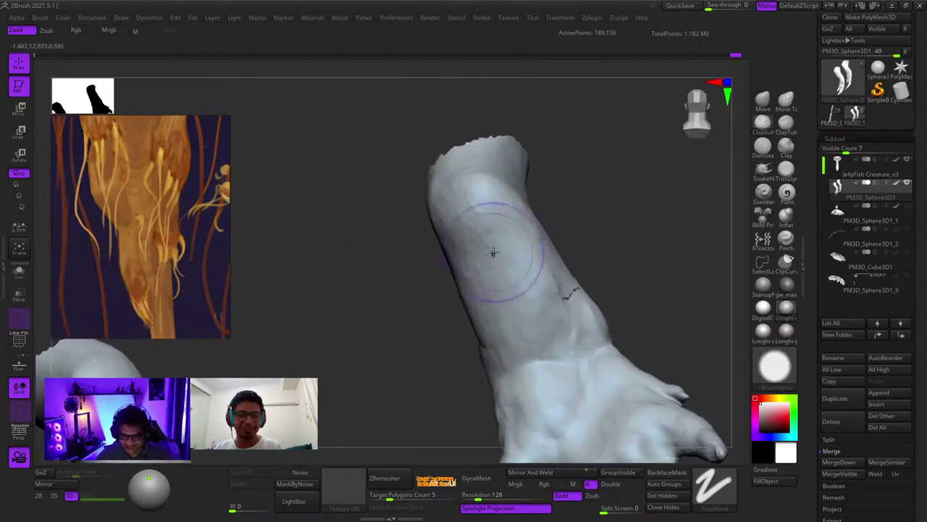
Sculpt long tendon forms running down the back of the lower leg into the hand
mouse_move(456, 187)
right_mouse_down()
mouse_move(493, 210)
mouse_move(464, 239)
mouse_move(455, 223)
right_mouse_up()
right_click_drag(479, 253, 472, 233)
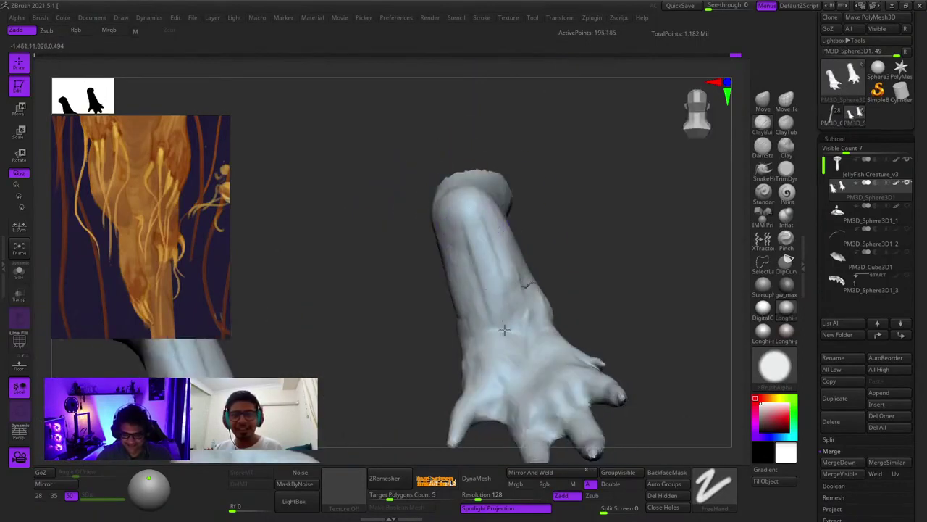
right_click_drag(504, 329, 511, 240)
mouse_move(518, 301)
right_mouse_down()
mouse_move(502, 259)
mouse_move(531, 297)
mouse_move(528, 269)
mouse_move(490, 290)
mouse_move(505, 309)
mouse_move(492, 242)
right_mouse_up()
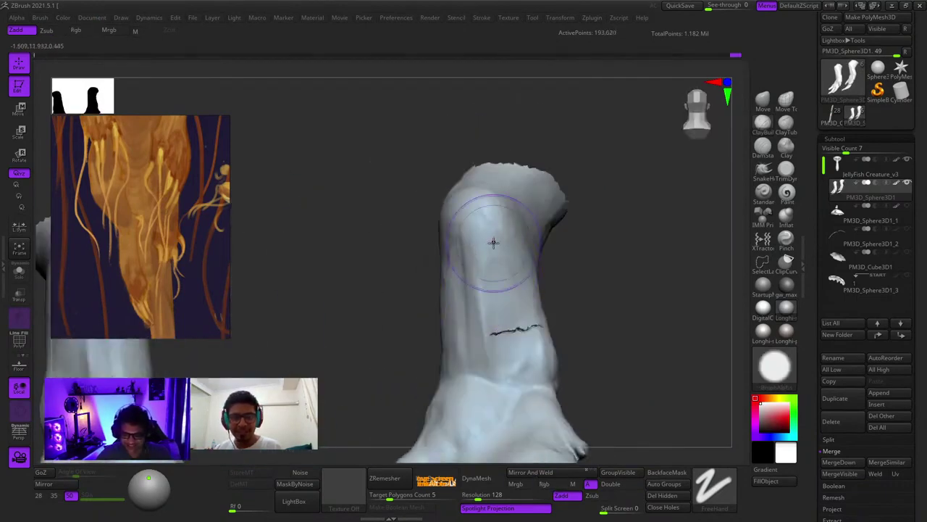
Refine the surface around the isolated lower leg, working from its back to the inner side of the wrist
right_click_drag(486, 338, 451, 276)
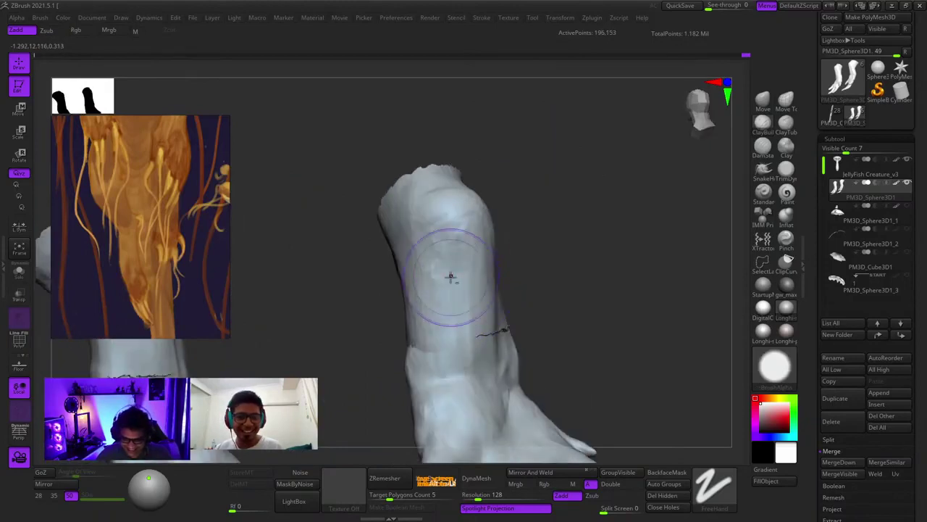
right_click_drag(450, 369, 444, 302)
right_click_drag(409, 341, 516, 254)
right_click_drag(505, 326, 497, 316)
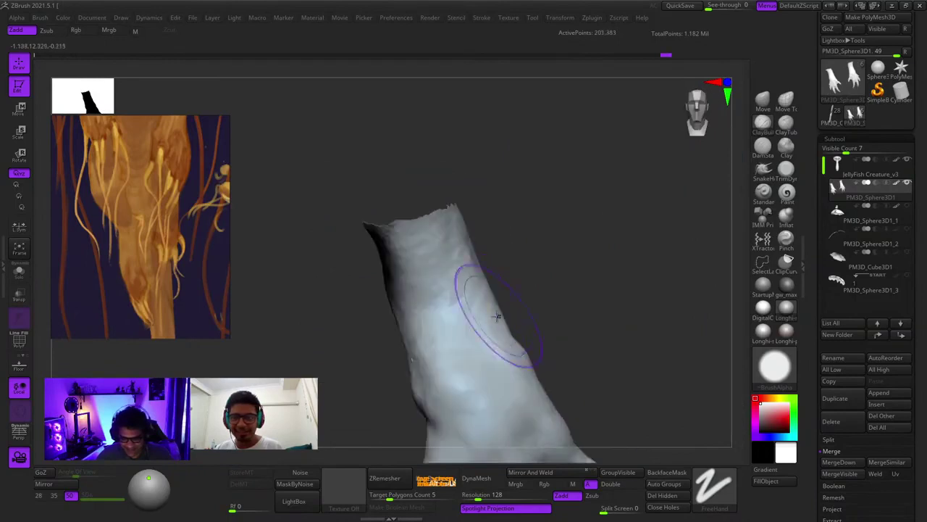
right_click_drag(470, 370, 454, 361)
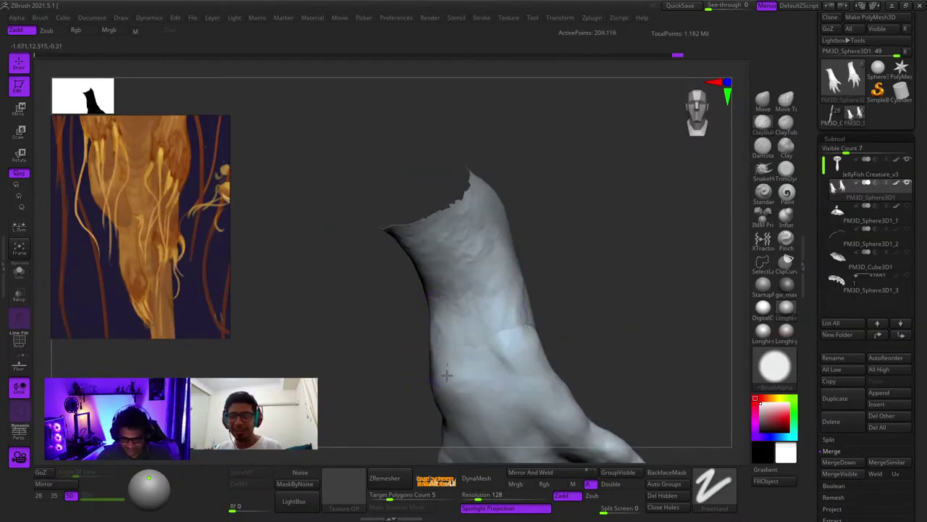
mouse_move(506, 322)
right_mouse_down()
mouse_move(524, 335)
mouse_move(510, 328)
right_mouse_up()
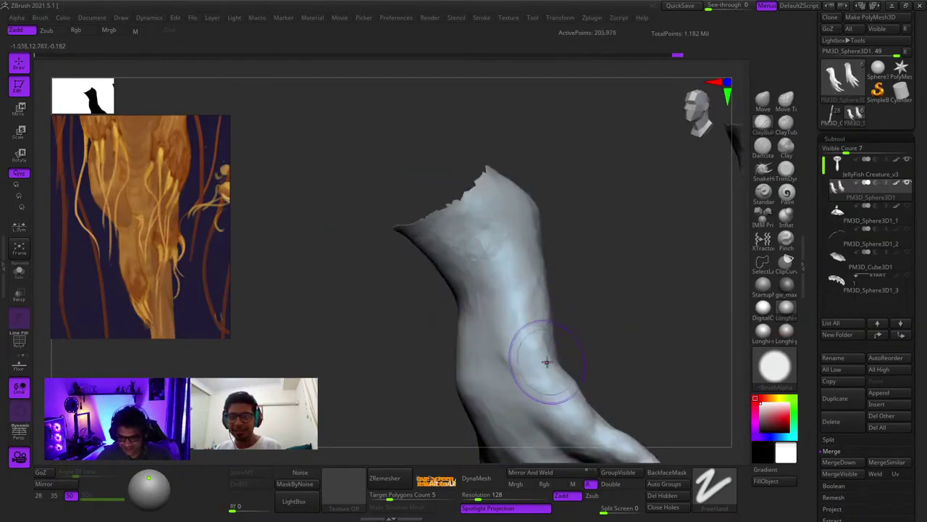
Adjust the brush draw size and build up the back of the lower leg from the wrist to the heel-like joint
right_click(556, 323)
right_click_drag(547, 362, 646, 292)
right_click(453, 290)
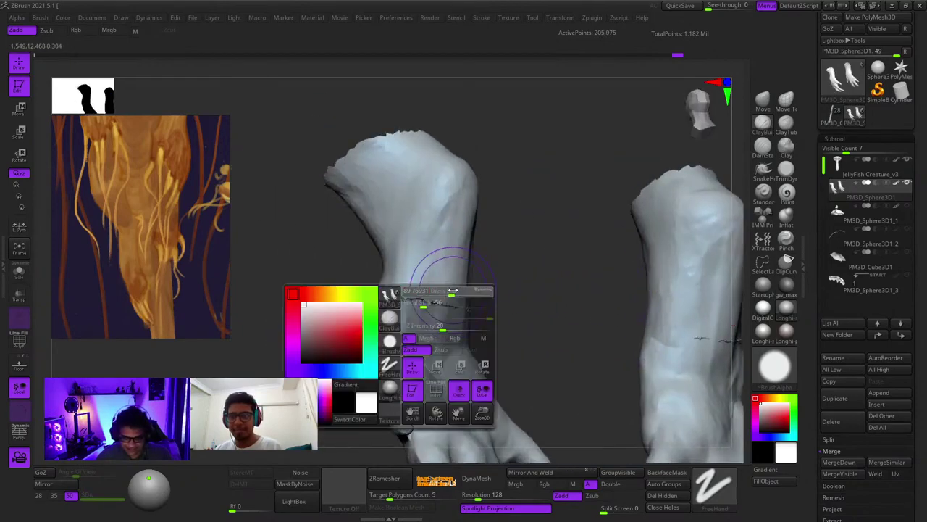
mouse_move(409, 305)
right_mouse_down()
mouse_move(433, 308)
mouse_move(467, 290)
right_mouse_up()
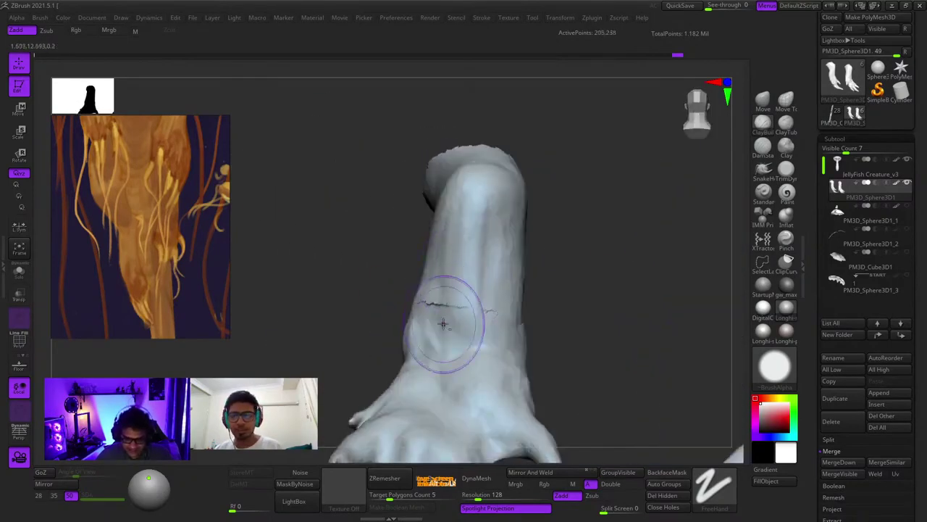
left_click_drag(443, 323, 468, 201)
mouse_move(468, 215)
right_mouse_down("alt")
mouse_move(476, 270)
mouse_move(444, 331)
mouse_move(428, 258)
mouse_move(493, 294)
mouse_move(449, 286)
mouse_move(482, 269)
mouse_move(536, 294)
mouse_move(479, 293)
mouse_move(506, 223)
right_mouse_up("alt")
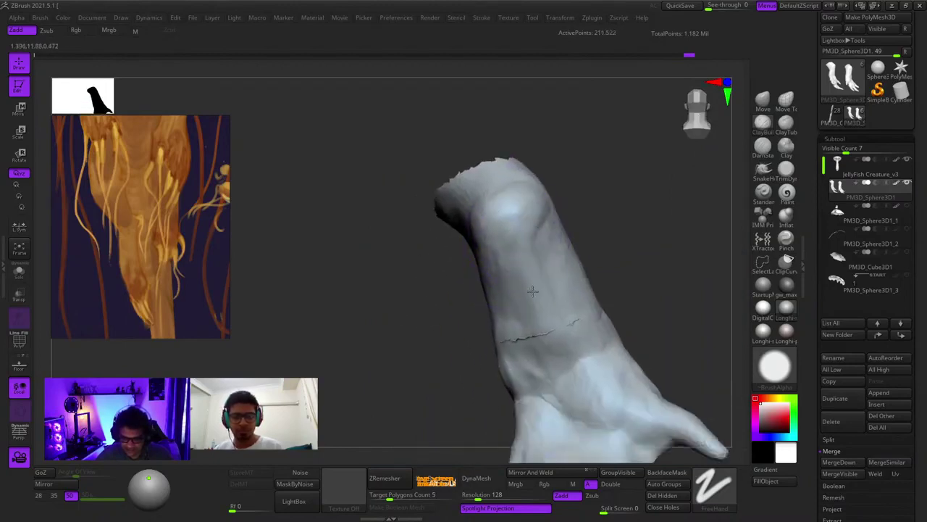
Smooth the back of the lower leg into the top of the hand across the wrist seam
mouse_move(539, 282)
left_mouse_down("shift")
mouse_move(533, 247)
mouse_move(573, 382)
left_mouse_up("shift")
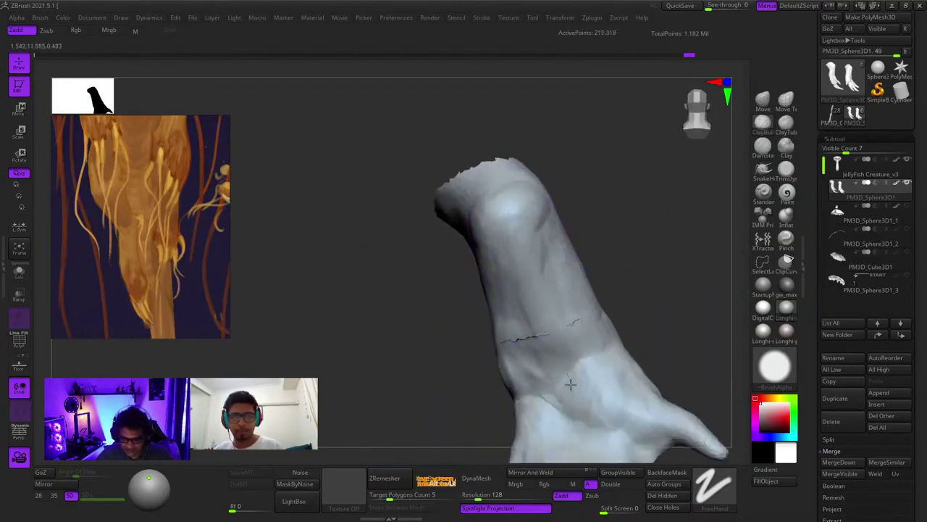
right_click_drag(519, 321, 532, 304)
left_click_drag(532, 304, 545, 265)
right_click_drag(545, 266, 512, 281)
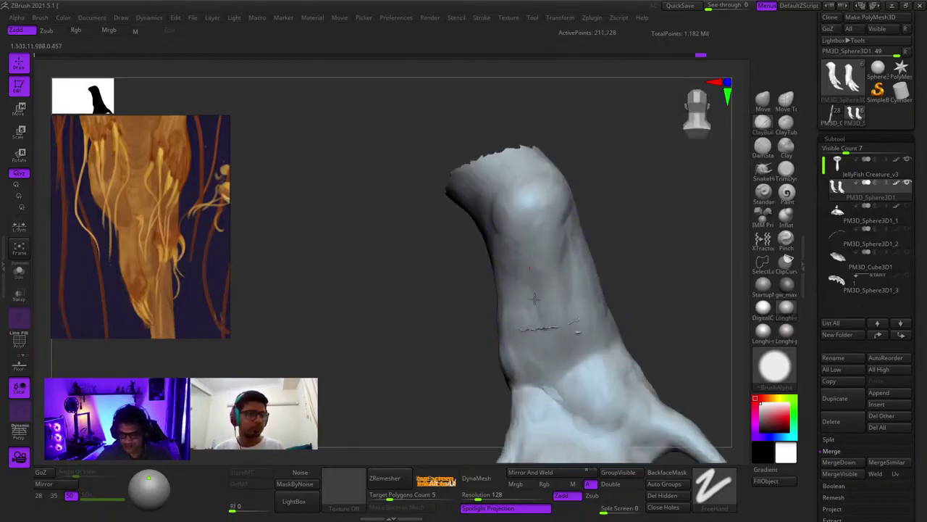
left_click_drag(560, 252, 529, 326)
Build up the back of the hand from the wrist to the base of the small side digit
mouse_move(519, 339)
right_mouse_down("ctrl")
mouse_move(500, 290)
mouse_move(589, 222)
mouse_move(593, 242)
mouse_move(578, 245)
mouse_move(577, 315)
mouse_move(550, 203)
mouse_move(549, 282)
mouse_move(586, 269)
mouse_move(569, 300)
mouse_move(573, 282)
right_mouse_up("ctrl")
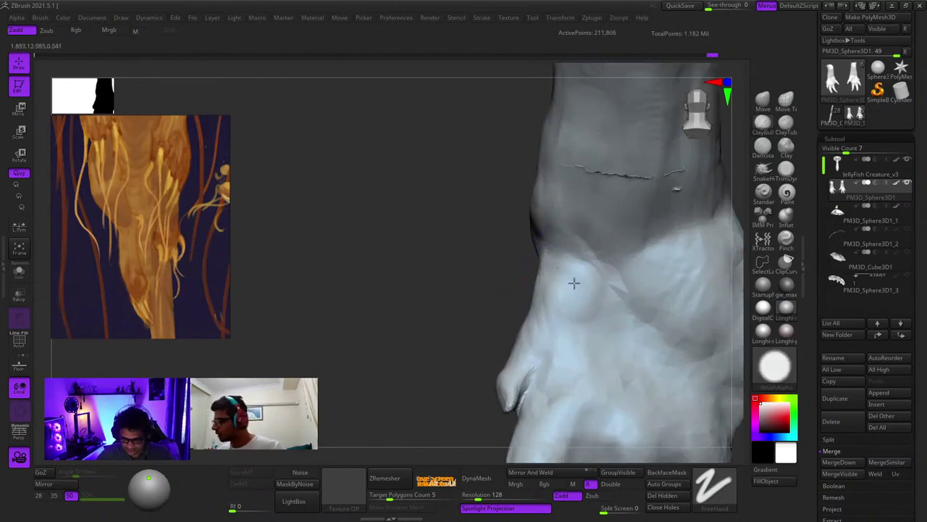
left_click_drag(594, 350, 556, 331)
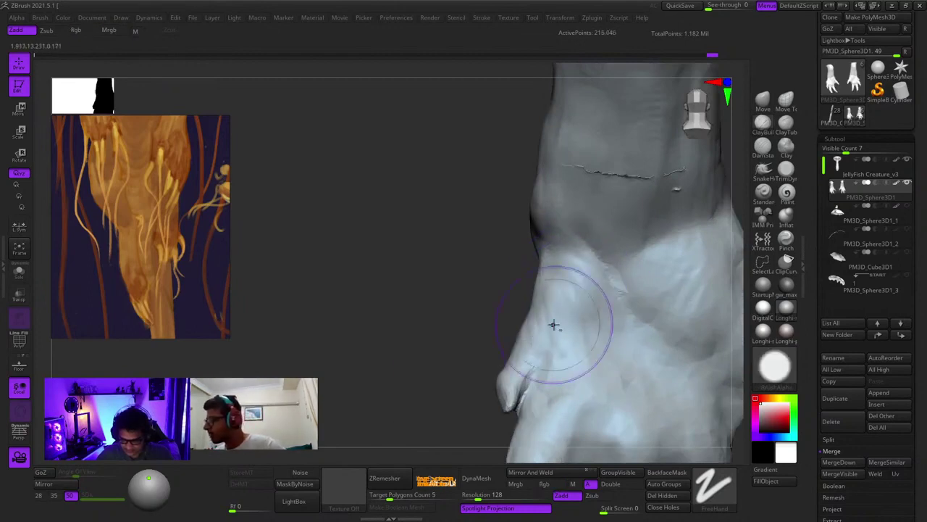
mouse_move(553, 325)
right_mouse_down()
mouse_move(596, 255)
mouse_move(564, 243)
right_mouse_up()
right_click_drag(570, 308, 575, 275)
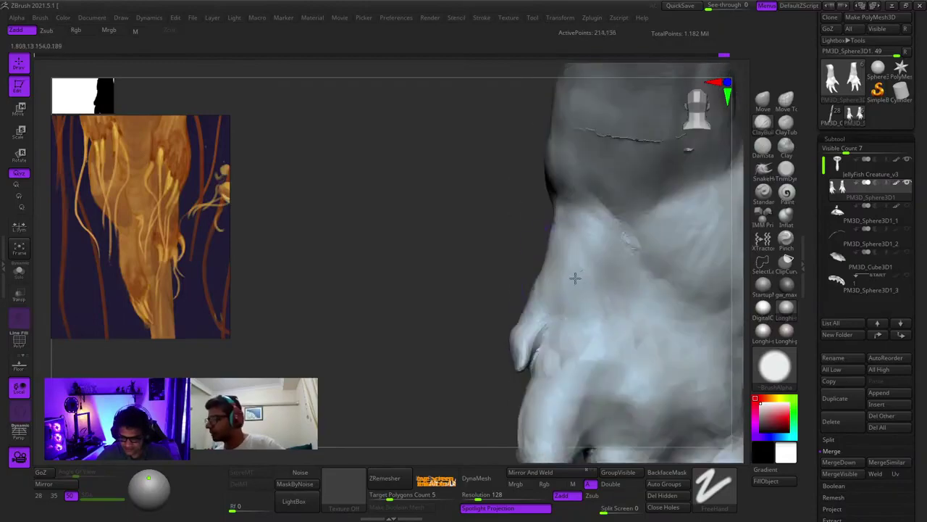
Sculpt the side of the wrist so it flows into the hand above the small digit
mouse_move(569, 352)
right_mouse_down()
mouse_move(580, 253)
mouse_move(635, 253)
mouse_move(614, 230)
mouse_move(623, 236)
right_mouse_up()
mouse_move(628, 197)
right_mouse_down()
mouse_move(607, 207)
mouse_move(594, 241)
mouse_move(555, 242)
mouse_move(542, 262)
right_mouse_up()
right_click(594, 241)
left_click_drag(568, 236, 573, 205)
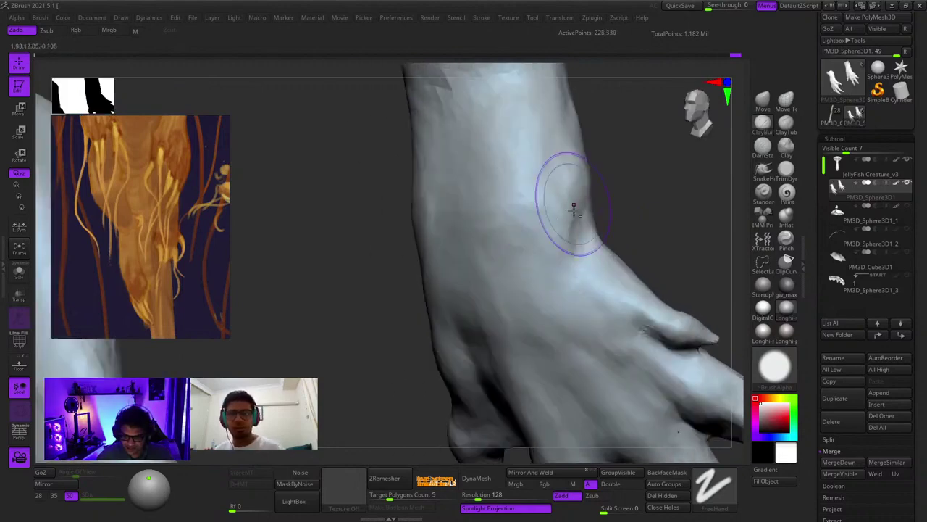
Shape the base of the thumb and the web of skin between the thumb and the first finger
mouse_move(543, 273)
right_mouse_down()
mouse_move(526, 283)
mouse_move(541, 240)
mouse_move(549, 244)
right_mouse_up()
right_click_drag(555, 312, 557, 224, "ctrl")
mouse_move(638, 254)
right_mouse_down()
mouse_move(513, 265)
mouse_move(488, 327)
mouse_move(536, 326)
right_mouse_up()
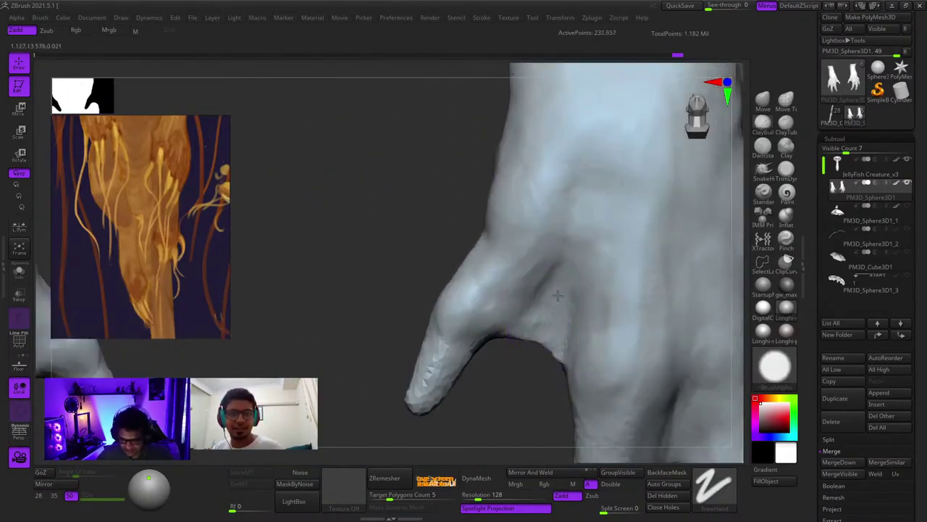
mouse_move(557, 295)
right_mouse_down()
mouse_move(537, 333)
mouse_move(504, 337)
mouse_move(548, 362)
mouse_move(522, 338)
mouse_move(531, 331)
right_mouse_up()
left_click_drag(550, 373, 556, 391)
Build up and smooth the webbing between the two middle fingers of the hind hand
right_click_drag(526, 325, 517, 290, "ctrl")
right_click_drag(517, 290, 523, 355)
mouse_move(522, 355)
right_mouse_down("alt")
mouse_move(547, 246)
mouse_move(598, 266)
mouse_move(575, 285)
right_mouse_up("alt")
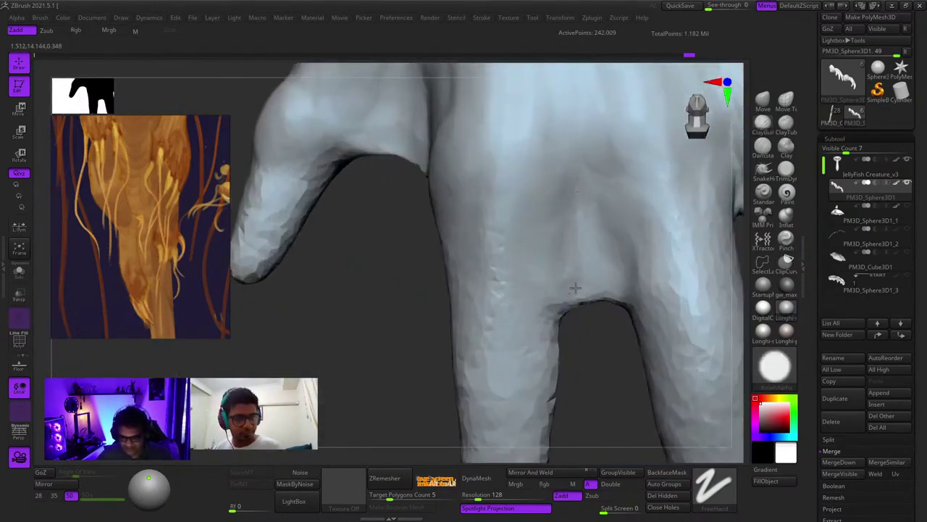
left_click_drag(575, 285, 584, 289, "shift")
mouse_move(577, 270)
right_mouse_down("ctrl")
mouse_move(584, 246)
mouse_move(572, 333)
right_mouse_up("ctrl")
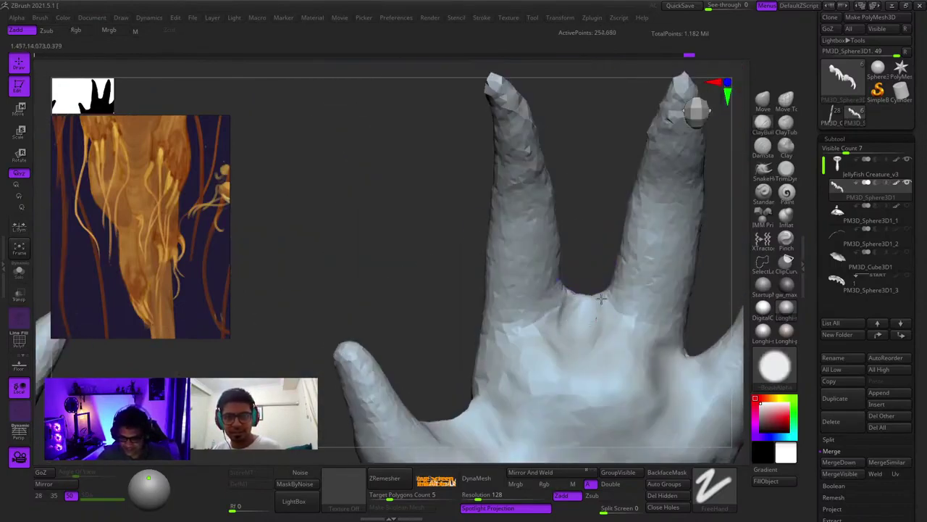
Sculpt the webbing at the base of the outer finger on the hind hand
mouse_move(601, 297)
right_mouse_down()
mouse_move(572, 331)
mouse_move(528, 253)
mouse_move(558, 317)
mouse_move(534, 176)
mouse_move(586, 292)
mouse_move(540, 291)
mouse_move(539, 301)
right_mouse_up()
left_click_drag(514, 239, 520, 259)
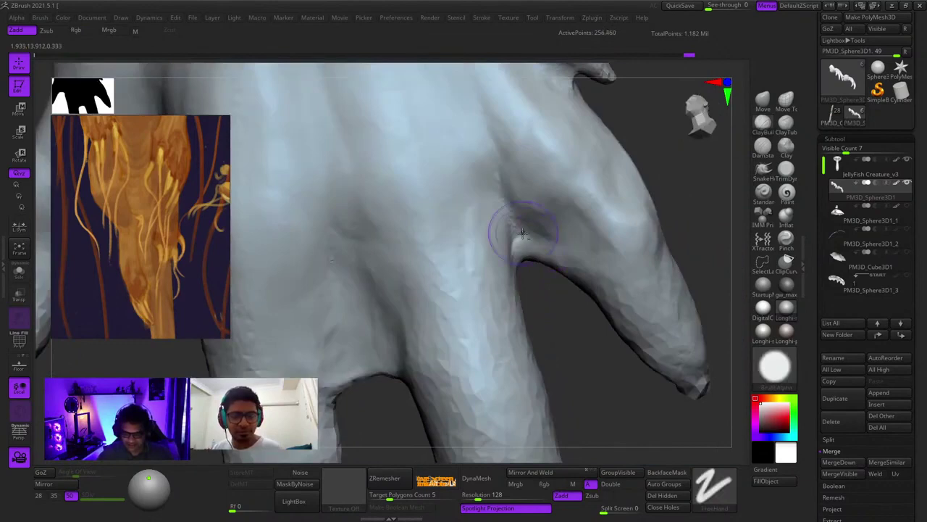
right_click_drag(515, 242, 534, 234, "ctrl")
Build up the outer edge of the hand between the wrist and the small side digit
mouse_move(878, 67)
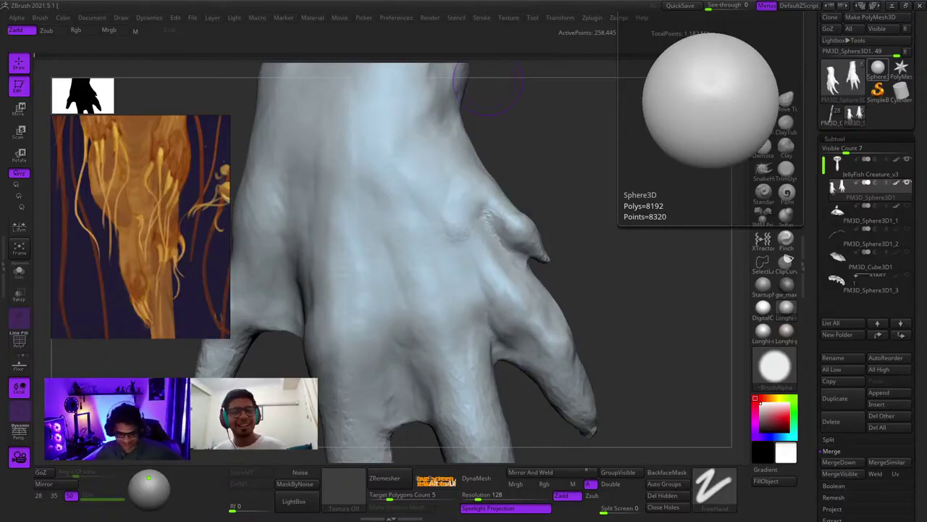
mouse_move(652, 248)
right_mouse_down()
mouse_move(623, 256)
mouse_move(466, 244)
mouse_move(466, 275)
mouse_move(542, 254)
right_mouse_up()
right_click(542, 255)
mouse_move(533, 228)
left_mouse_down()
mouse_move(522, 233)
mouse_move(515, 290)
left_mouse_up()
right_click_drag(515, 292, 529, 244)
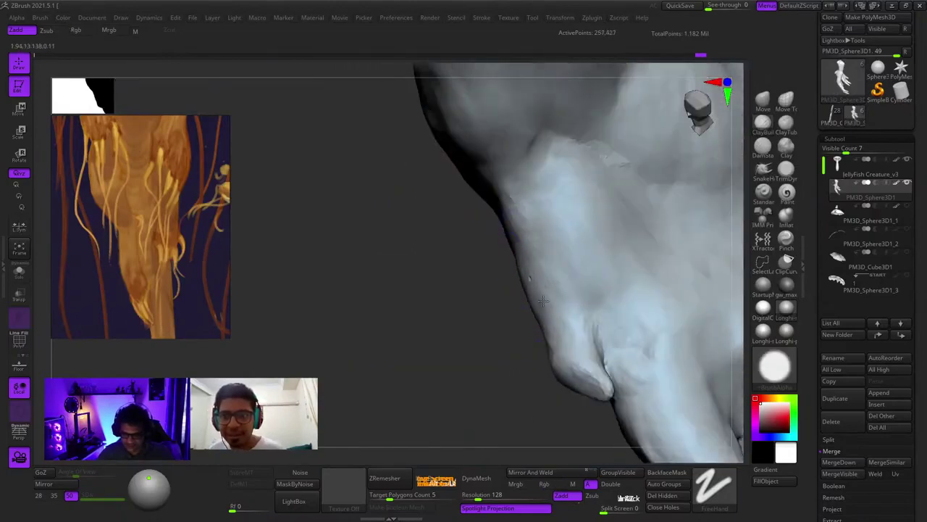
mouse_move(542, 300)
right_mouse_down()
mouse_move(555, 251)
mouse_move(499, 284)
mouse_move(479, 283)
mouse_move(470, 315)
mouse_move(494, 293)
mouse_move(484, 232)
mouse_move(446, 288)
mouse_move(509, 224)
mouse_move(571, 213)
right_mouse_up()
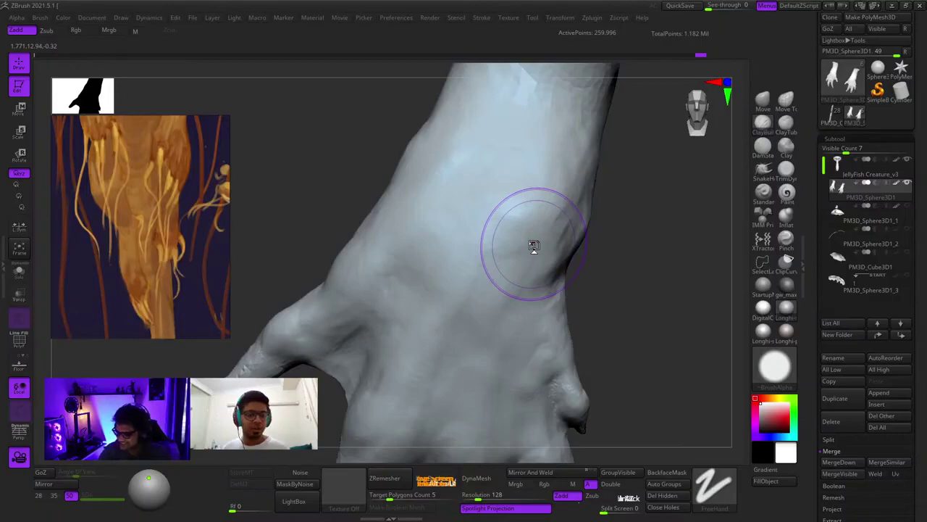
Shape the rounded wrist bump beside the hand and blend it into the lower leg
mouse_move(533, 246)
right_mouse_down()
mouse_move(637, 238)
mouse_move(536, 249)
mouse_move(562, 245)
mouse_move(572, 265)
mouse_move(576, 257)
mouse_move(573, 270)
mouse_move(541, 283)
right_mouse_up()
right_click_drag(518, 347, 527, 316)
mouse_move(528, 316)
left_mouse_down()
mouse_move(559, 292)
mouse_move(544, 265)
left_mouse_up()
right_click_drag(544, 263, 536, 260, "ctrl")
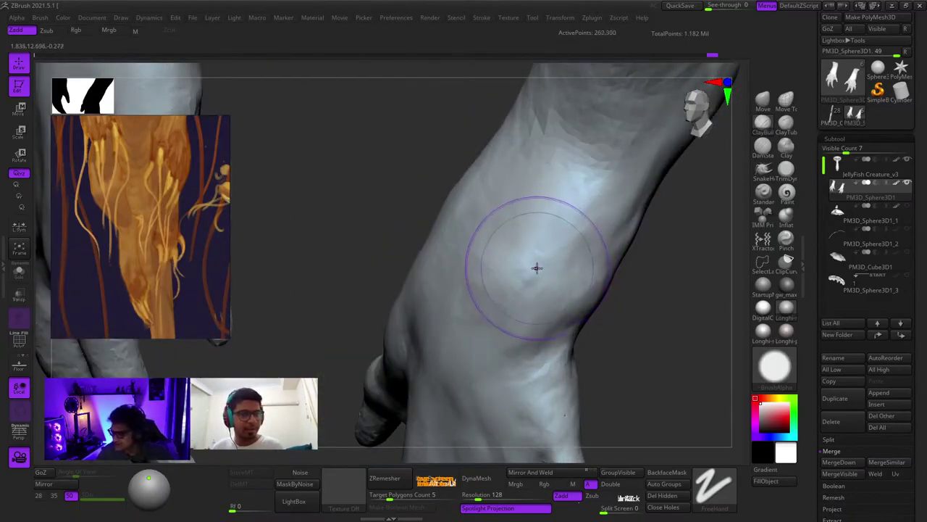
mouse_move(536, 265)
right_mouse_down()
mouse_move(577, 276)
mouse_move(538, 300)
mouse_move(612, 232)
right_mouse_up()
right_click_drag(570, 210, 552, 178, "ctrl")
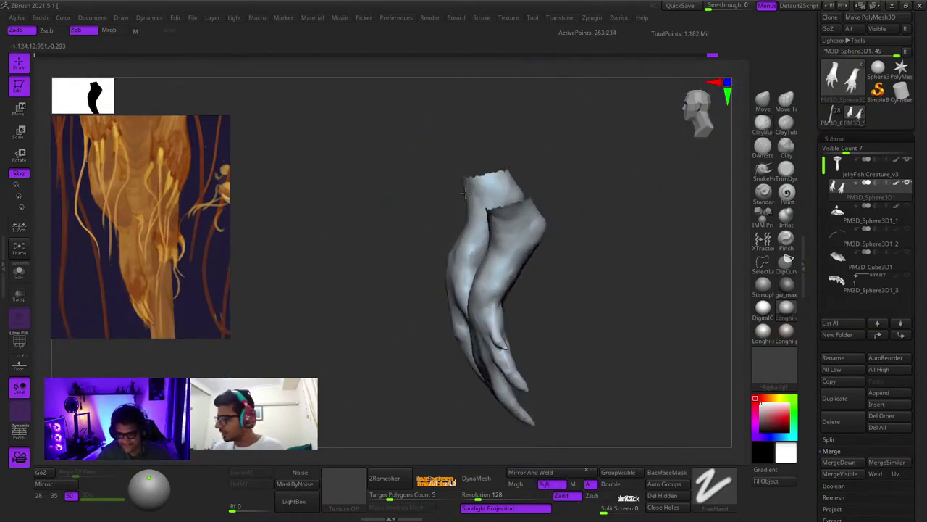
Unhide the rest of the body mesh and frame the full creature from the front
right_click_drag(533, 231, 652, 230, "shift")
left_click(549, 225, "ctrl+shift")
key("f")
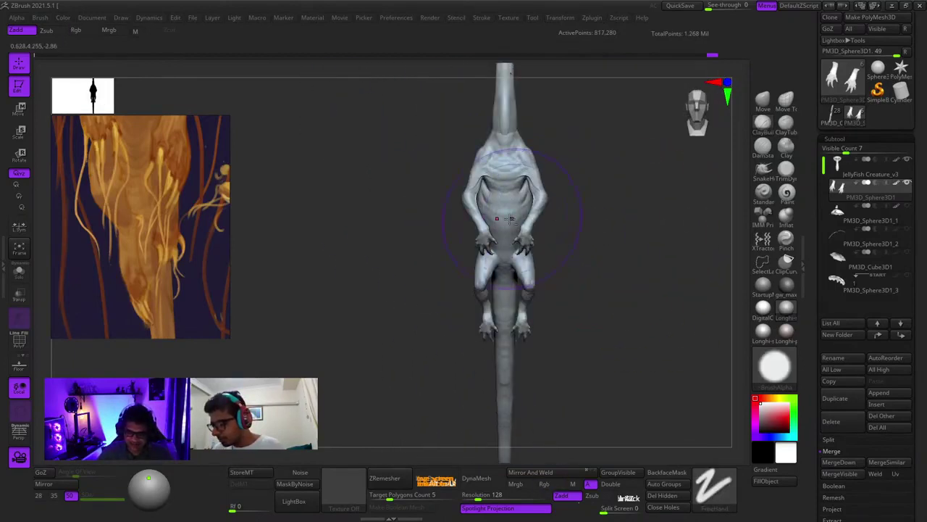
mouse_move(513, 214)
right_mouse_down()
mouse_move(533, 206)
mouse_move(511, 192)
mouse_move(518, 250)
mouse_move(525, 232)
mouse_move(507, 257)
right_mouse_up()
mouse_move(869, 263)
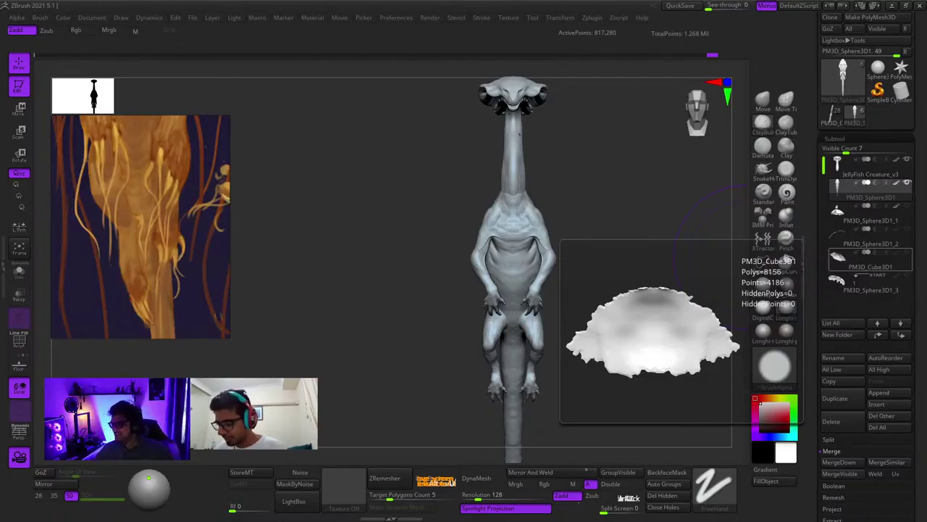
mouse_move(615, 198)
right_mouse_down("ctrl")
mouse_move(605, 283)
mouse_move(511, 277)
mouse_move(599, 297)
mouse_move(585, 311)
mouse_move(532, 259)
right_mouse_up("ctrl")
Rework the inner side of the upper arm and the elbow area with the ClayBuildup brush
key("shift+f")
key("shift+f")
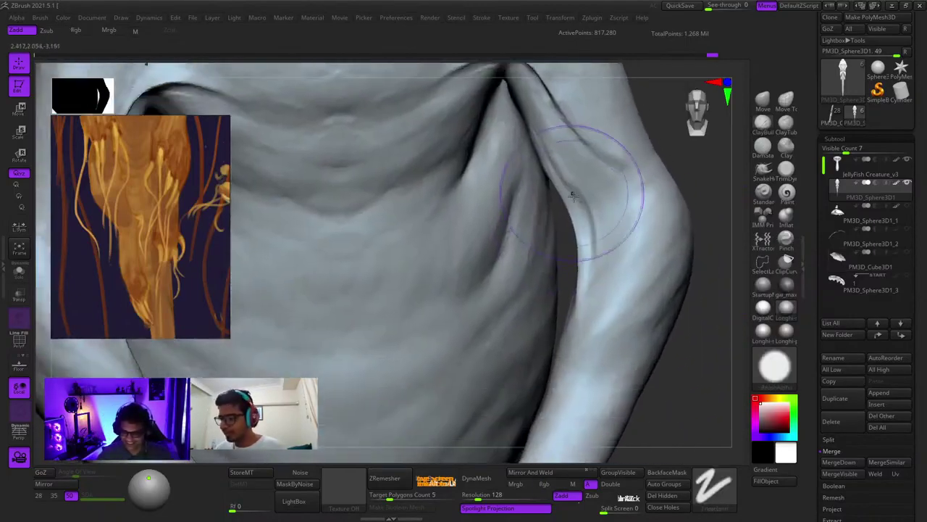
left_click(761, 127)
right_click_drag(575, 145, 576, 275, "ctrl")
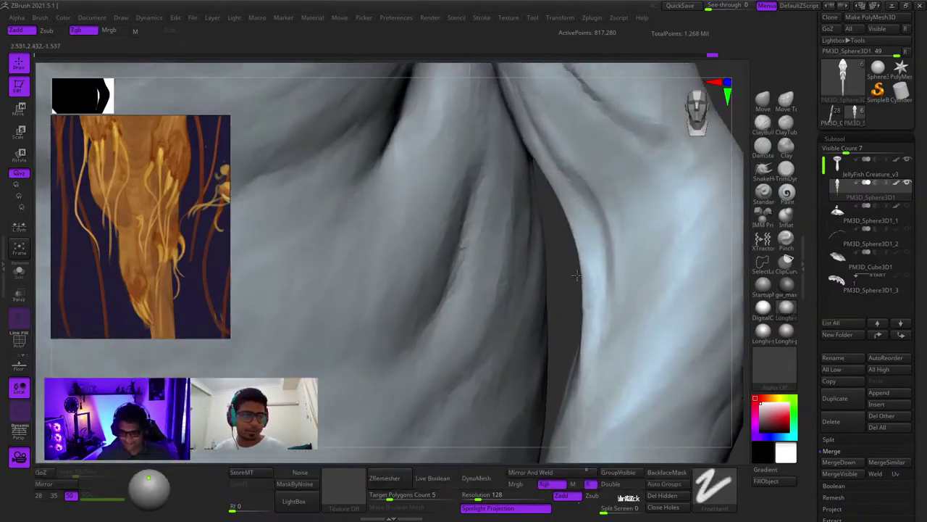
right_click_drag(572, 197, 581, 239)
left_click_drag(581, 239, 563, 223)
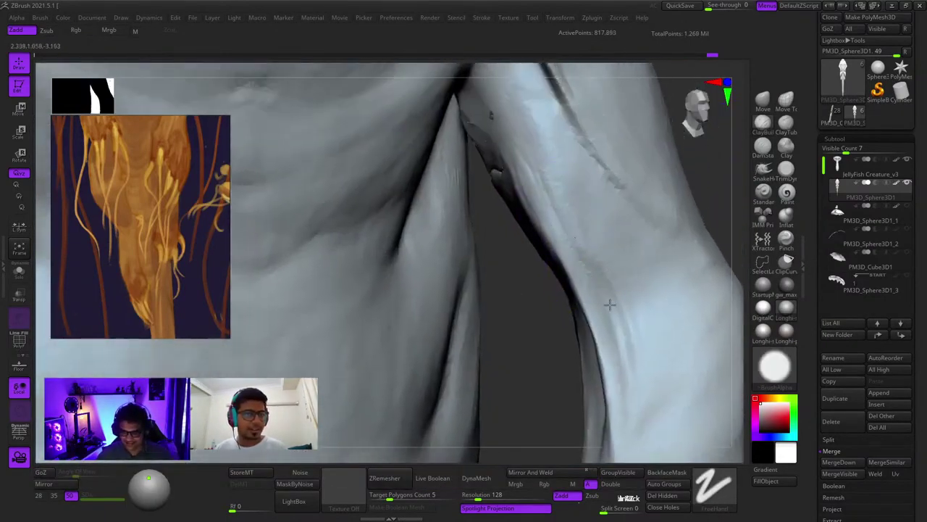
right_click_drag(584, 224, 617, 217)
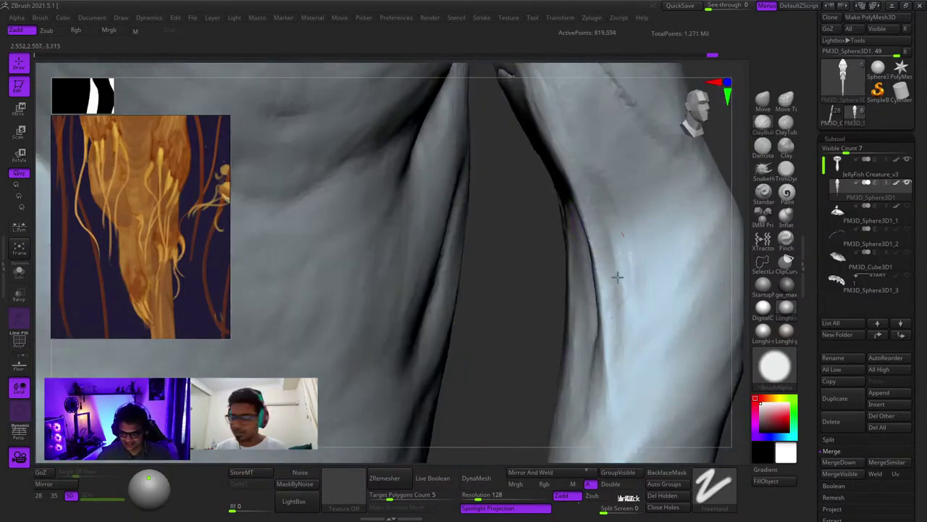
mouse_move(618, 277)
right_mouse_down()
mouse_move(625, 238)
mouse_move(552, 231)
right_mouse_up()
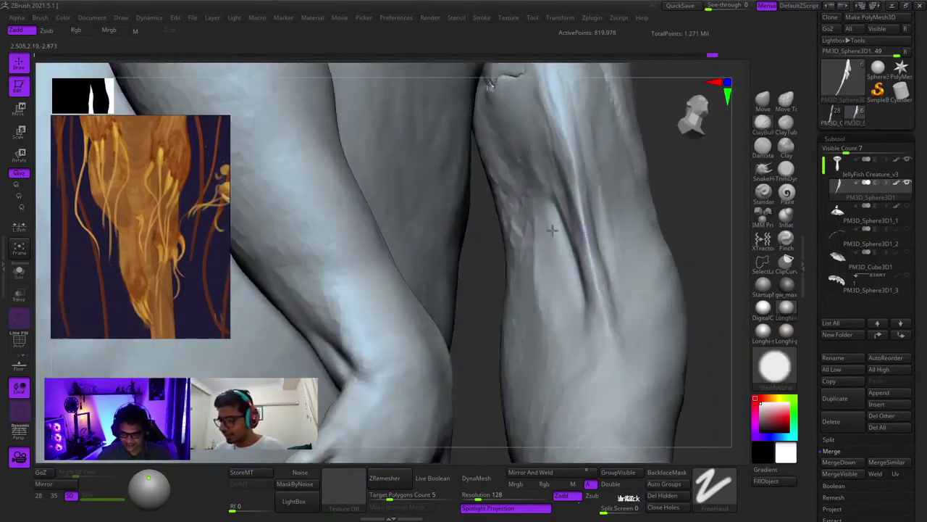
mouse_move(541, 288)
right_mouse_down()
mouse_move(540, 228)
mouse_move(602, 228)
right_mouse_up()
Build up the forms along the side of the torso and the arm, checking them against the creature reference
key("f")
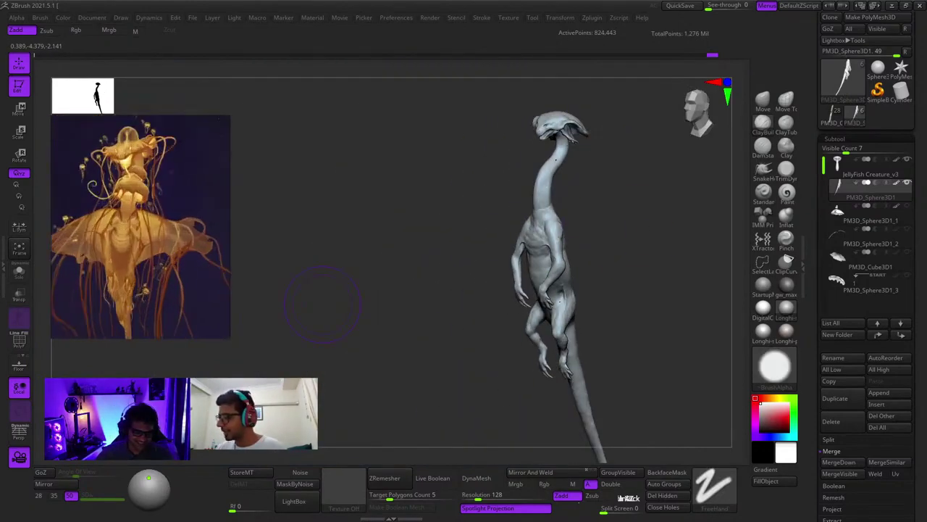
right_click_drag(449, 220, 507, 319)
key("space")
right_click_drag(572, 266, 575, 226)
right_click(583, 275)
left_click_drag(562, 231, 551, 269)
right_click_drag(551, 270, 565, 297)
mouse_move(562, 271)
left_mouse_down()
mouse_move(557, 305)
mouse_move(532, 334)
left_mouse_up()
mouse_move(532, 334)
right_mouse_down("ctrl")
mouse_move(546, 275)
mouse_move(483, 201)
right_mouse_up("ctrl")
right_click(546, 276)
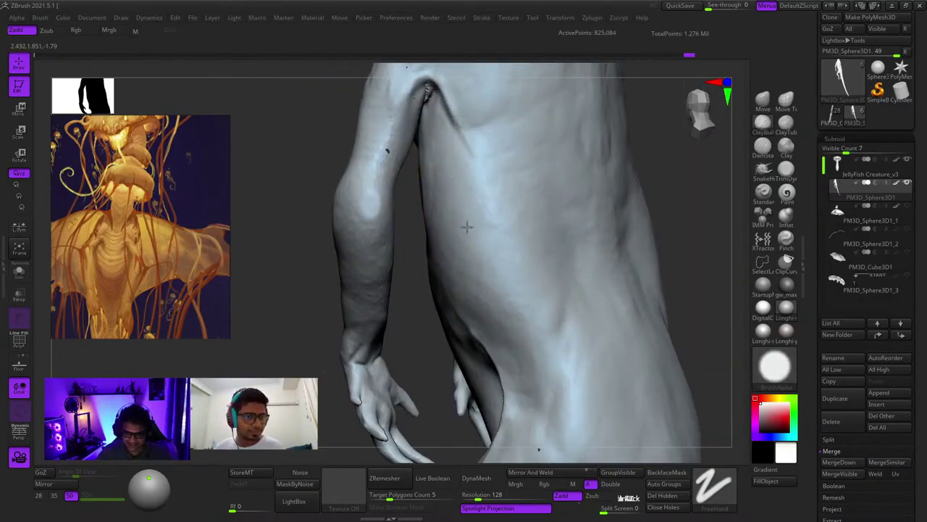
Sculpt the flank and back surface of the torso behind the arm
right_click_drag(494, 260, 516, 254)
mouse_move(516, 254)
left_mouse_down()
mouse_move(575, 195)
mouse_move(588, 242)
left_mouse_up()
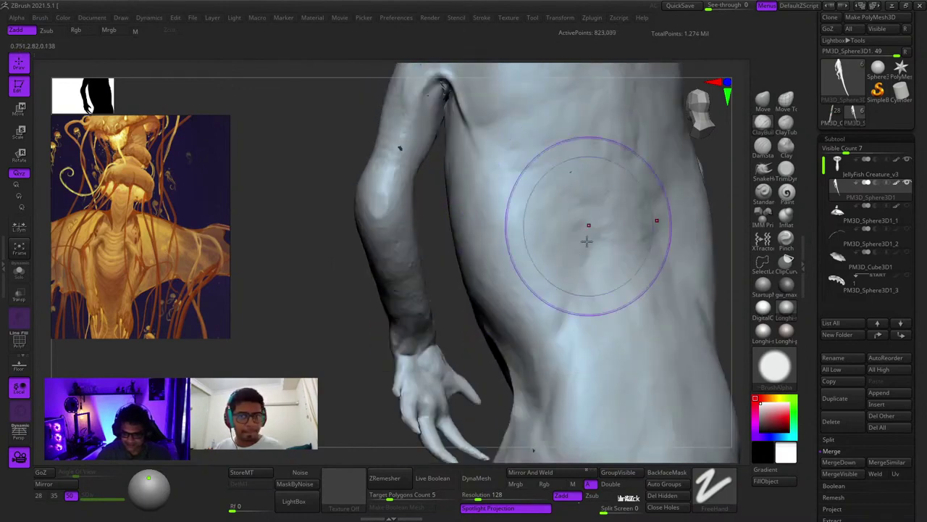
mouse_move(588, 242)
right_mouse_down("ctrl")
mouse_move(553, 192)
mouse_move(552, 250)
right_mouse_up("ctrl")
right_click_drag(552, 250, 494, 304)
right_click(495, 305)
key("1")
mouse_move(565, 231)
left_mouse_down()
mouse_move(553, 247)
mouse_move(554, 279)
left_mouse_up()
mouse_move(572, 290)
right_mouse_down()
mouse_move(523, 310)
mouse_move(559, 250)
mouse_move(539, 240)
right_mouse_up()
mouse_move(539, 239)
right_mouse_down("ctrl")
mouse_move(532, 203)
mouse_move(544, 260)
right_mouse_up("ctrl")
key("2")
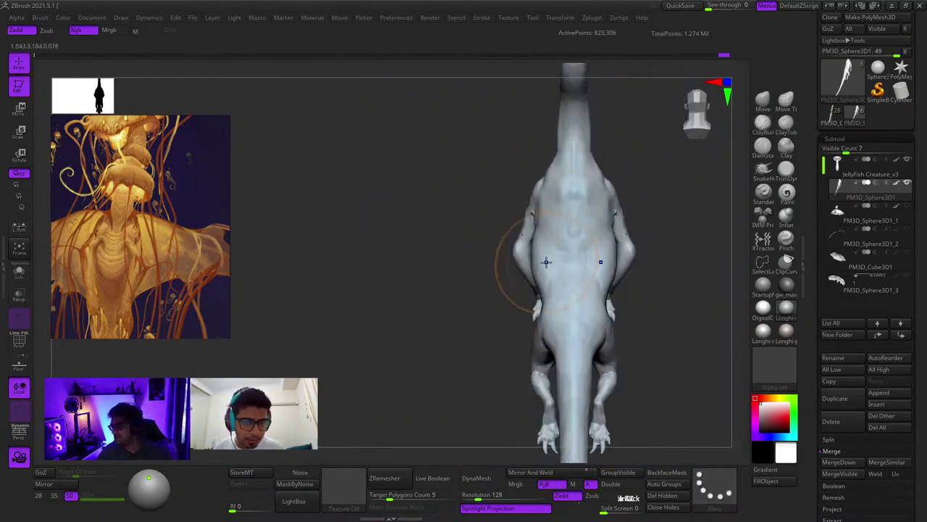
Abort the auto-save and inspect the creature's back and the crease at the armpit
key("shift+f")
key("shift+f")
key("f")
key("shift+f")
key("shift+f")
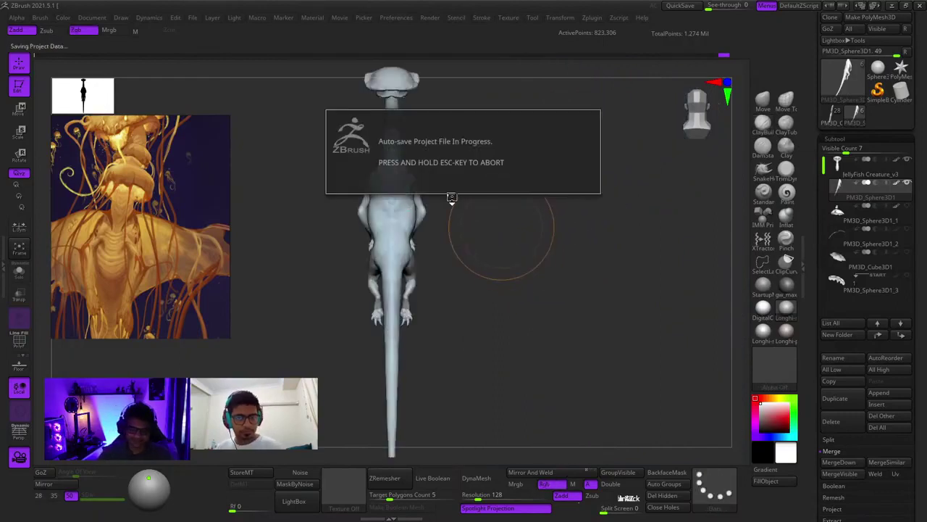
right_click_drag(502, 226, 623, 272)
mouse_move(623, 272)
right_mouse_down()
mouse_move(561, 232)
mouse_move(588, 333)
mouse_move(567, 198)
mouse_move(588, 250)
right_mouse_up()
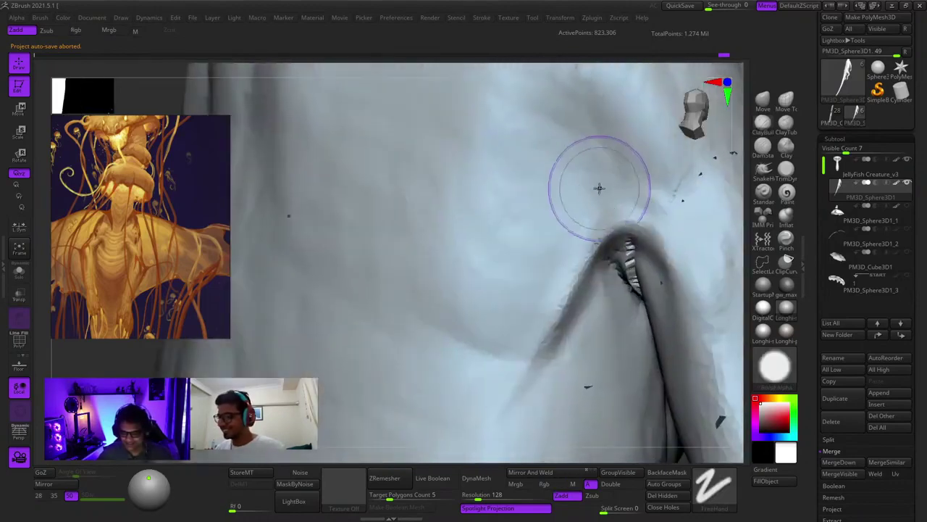
Smooth the torso surface around the armpit and along the crease below it
left_click_drag(600, 188, 615, 226, "shift")
mouse_move(592, 212)
right_mouse_down("ctrl")
mouse_move(556, 223)
mouse_move(557, 256)
mouse_move(538, 256)
mouse_move(545, 284)
right_mouse_up("ctrl")
left_click_drag(552, 308, 561, 311, "shift")
right_click_drag(560, 311, 612, 150)
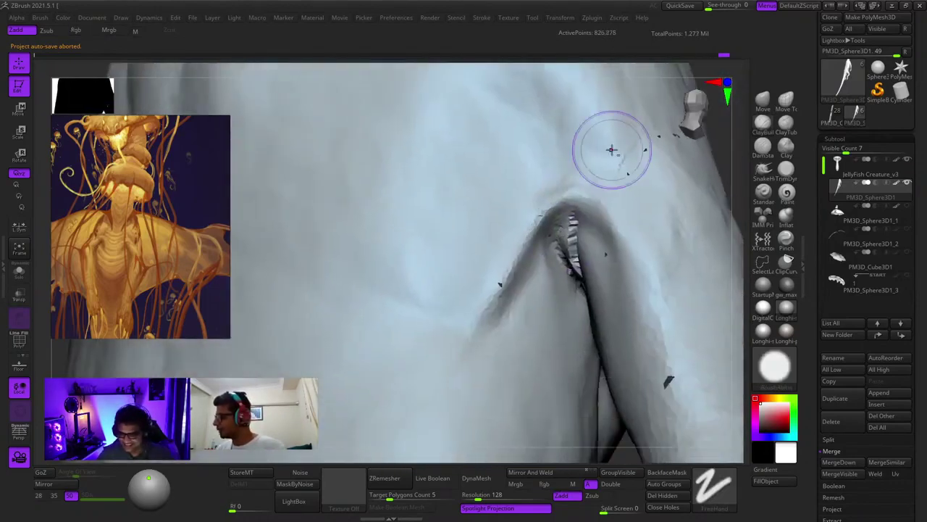
Carve a sharper crease around the armpit with the DamStandard brush, extending it down the arm and across the flank
left_click(757, 149)
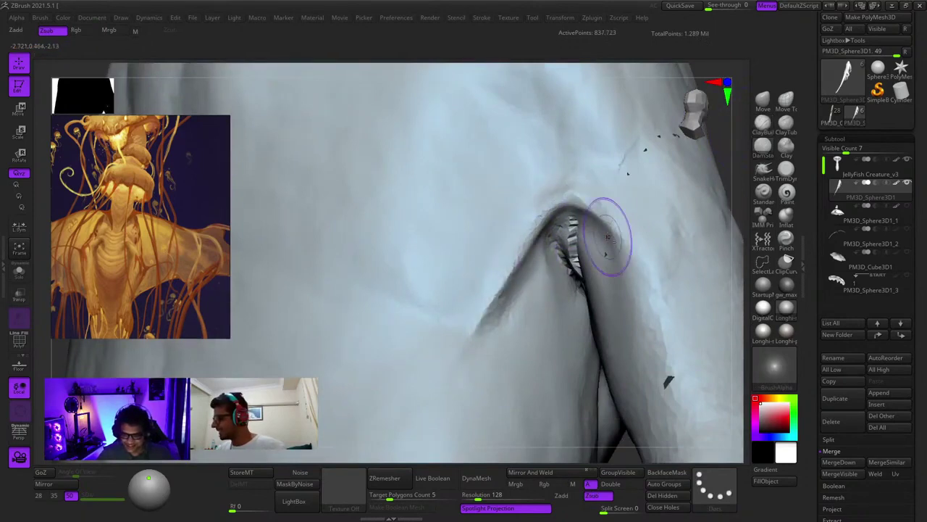
mouse_move(640, 268)
right_mouse_down()
mouse_move(602, 249)
mouse_move(586, 297)
right_mouse_up()
mouse_move(585, 297)
right_mouse_down()
mouse_move(562, 283)
mouse_move(529, 223)
mouse_move(563, 232)
mouse_move(571, 196)
mouse_move(568, 274)
mouse_move(598, 312)
mouse_move(582, 265)
right_mouse_up()
mouse_move(580, 244)
left_mouse_down()
mouse_move(609, 392)
mouse_move(616, 376)
left_mouse_up()
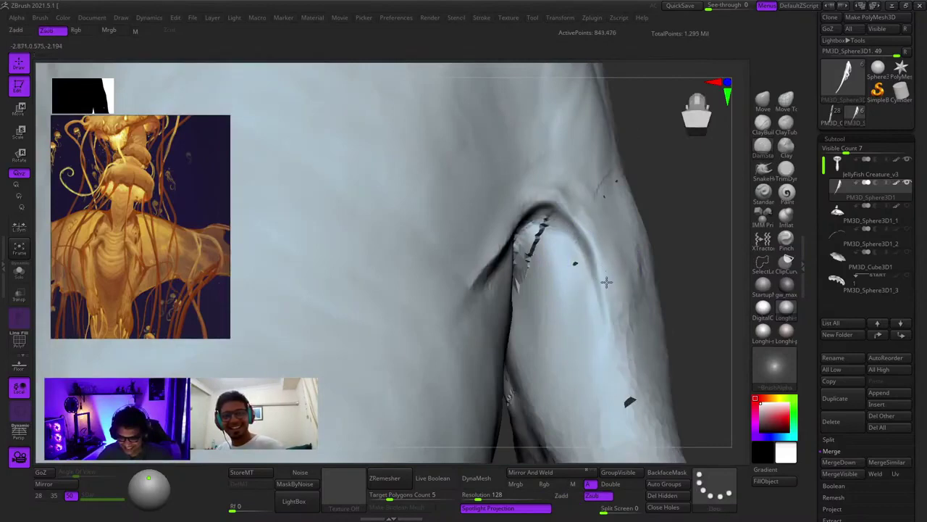
mouse_move(606, 283)
right_mouse_down("ctrl")
mouse_move(595, 261)
mouse_move(538, 297)
mouse_move(569, 259)
mouse_move(550, 257)
right_mouse_up("ctrl")
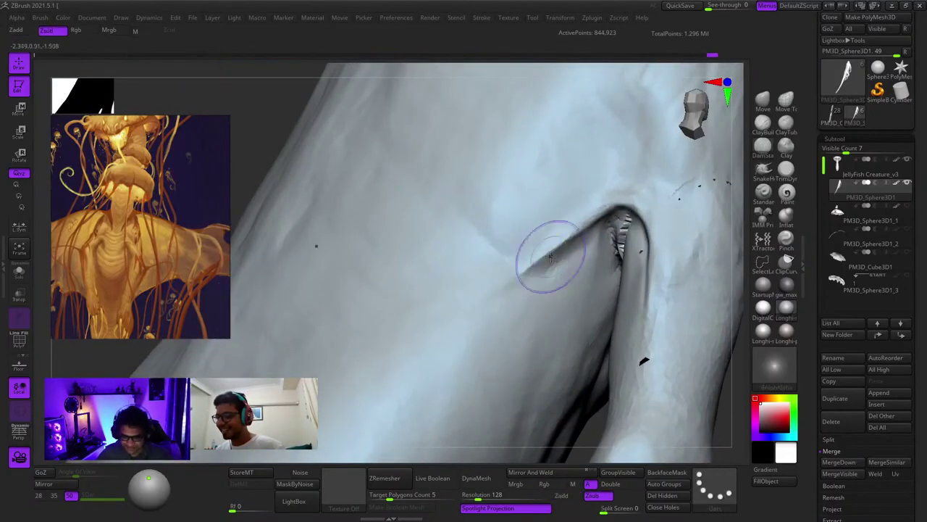
left_click_drag(539, 256, 435, 329)
left_click_drag(580, 235, 425, 342)
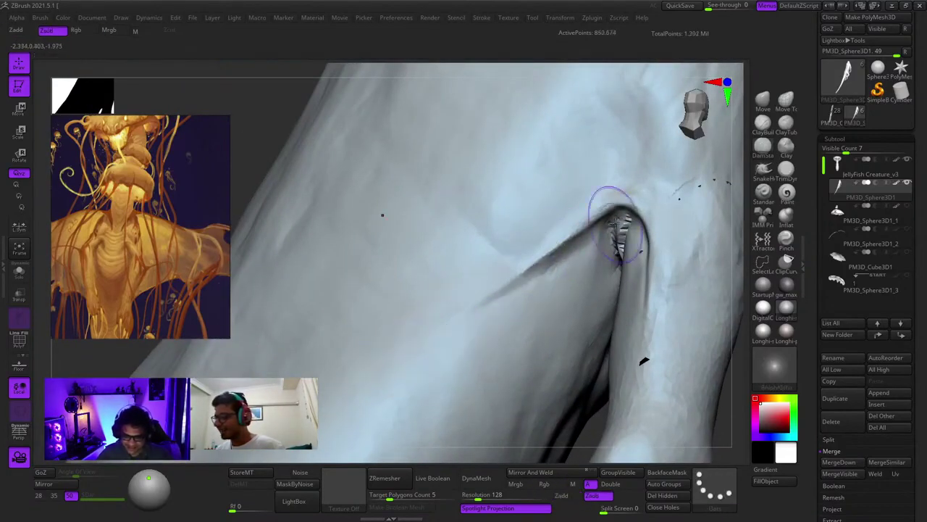
mouse_move(522, 289)
right_mouse_down()
mouse_move(555, 262)
mouse_move(549, 266)
right_mouse_up()
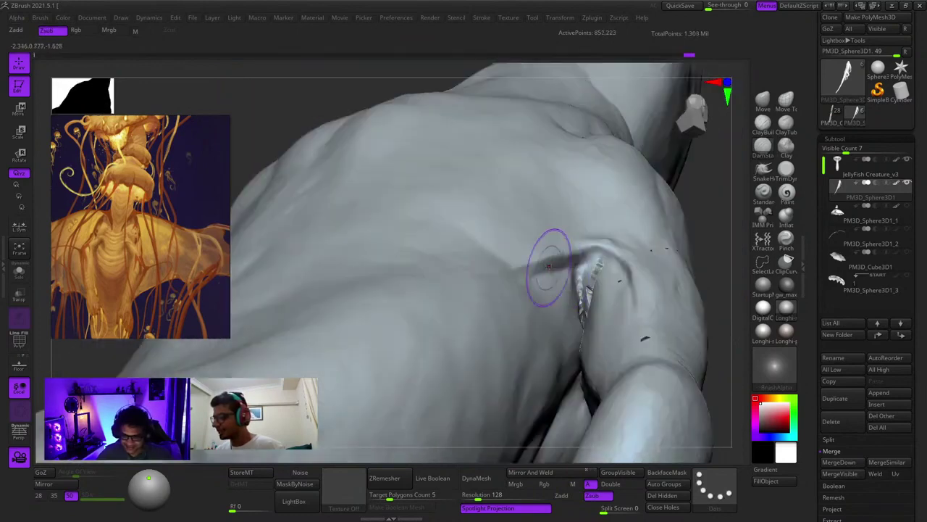
mouse_move(607, 269)
right_mouse_down()
mouse_move(590, 254)
mouse_move(631, 265)
right_mouse_up()
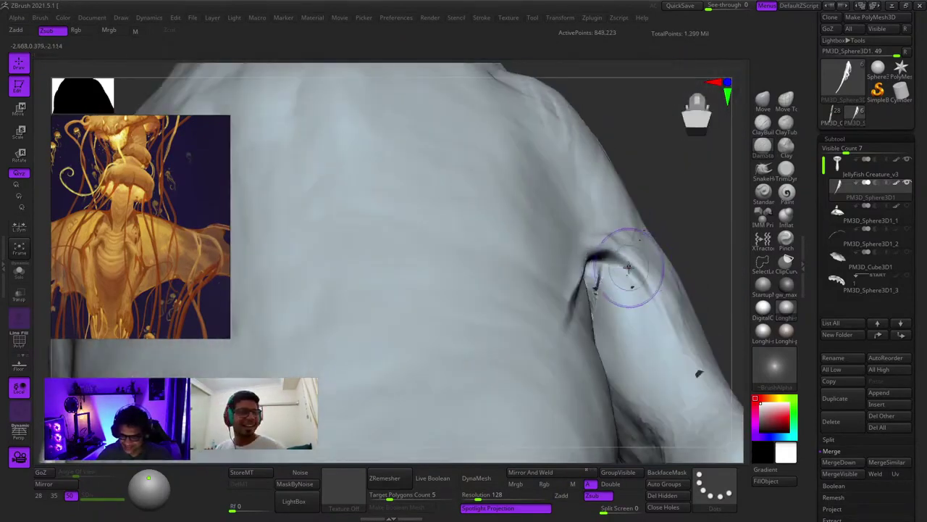
Carve curved skin folds above the armpit and deepen its outline with the DamStandard brush
mouse_move(618, 304)
right_mouse_down("ctrl")
mouse_move(561, 223)
mouse_move(508, 239)
mouse_move(524, 369)
mouse_move(587, 271)
mouse_move(481, 277)
mouse_move(535, 279)
mouse_move(533, 251)
right_mouse_up("ctrl")
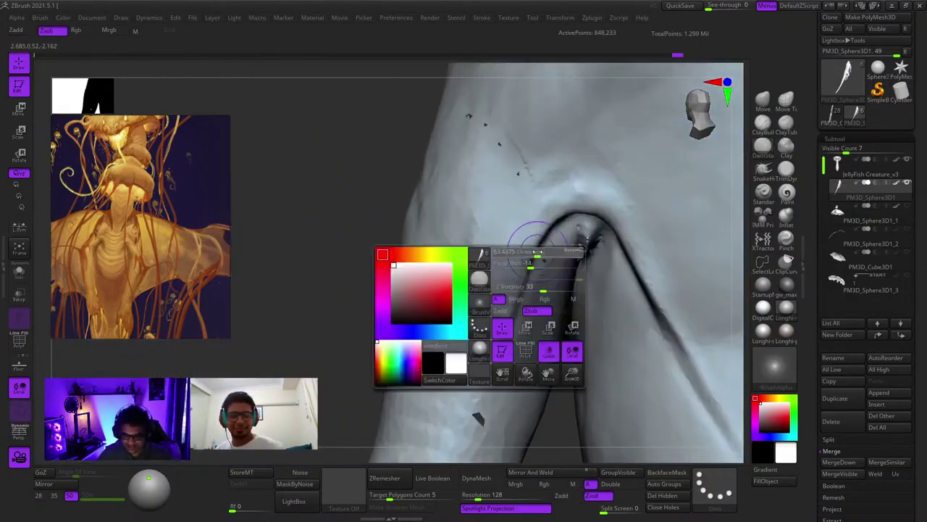
left_click_drag(532, 251, 548, 220)
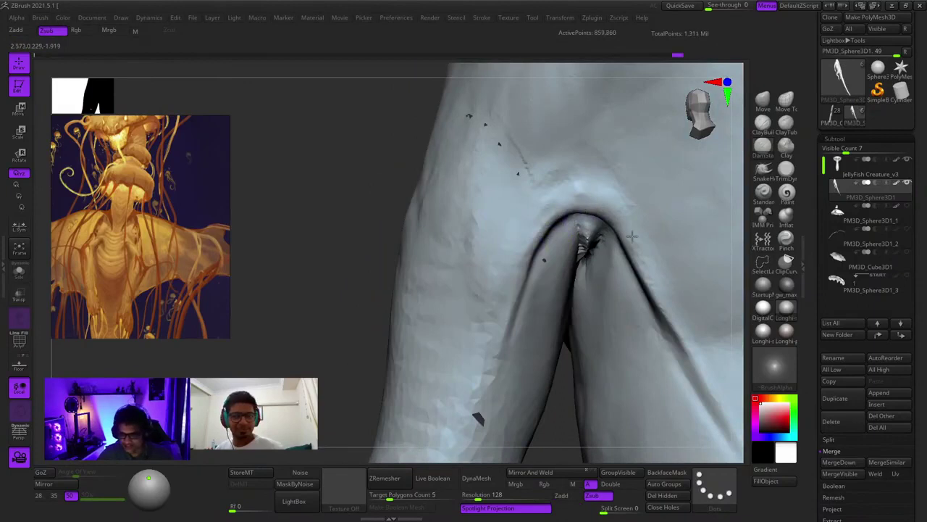
right_click_drag(643, 261, 572, 269)
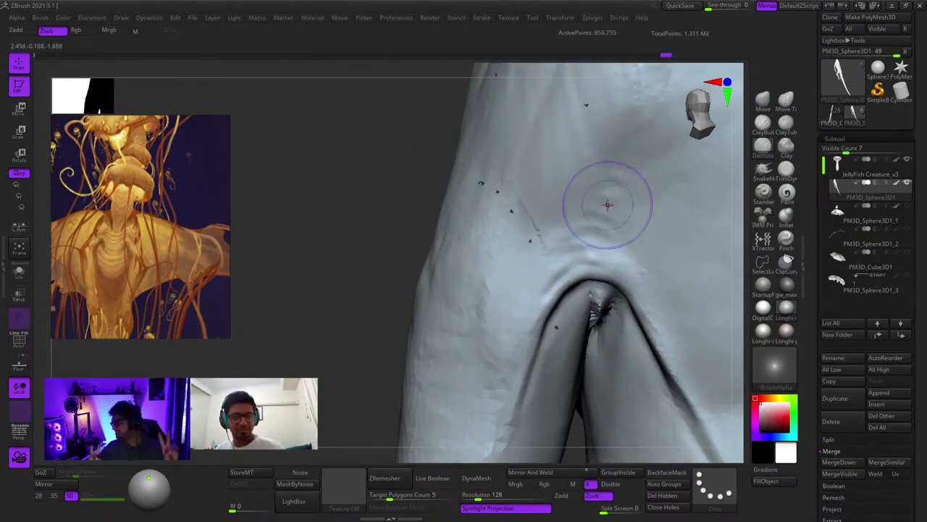
mouse_move(551, 291)
right_mouse_down()
mouse_move(586, 251)
mouse_move(584, 259)
mouse_move(550, 258)
right_mouse_up()
mouse_move(550, 258)
left_mouse_down()
mouse_move(575, 244)
mouse_move(549, 234)
left_mouse_up()
mouse_move(575, 202)
right_mouse_down()
mouse_move(546, 181)
mouse_move(572, 239)
mouse_move(455, 261)
mouse_move(599, 301)
mouse_move(587, 300)
mouse_move(602, 193)
mouse_move(612, 311)
mouse_move(598, 233)
mouse_move(592, 268)
mouse_move(563, 241)
mouse_move(594, 196)
right_mouse_up()
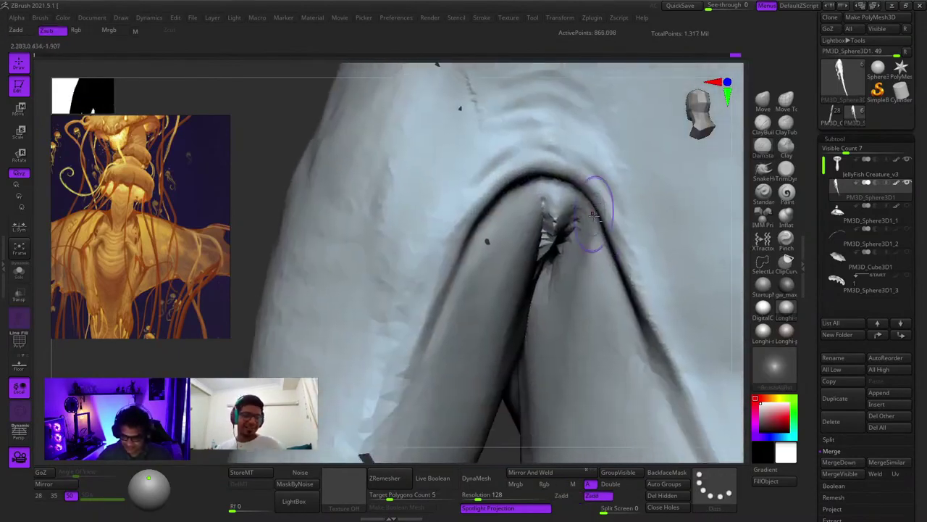
right_click_drag(701, 383, 600, 272)
right_click_drag(626, 341, 564, 274)
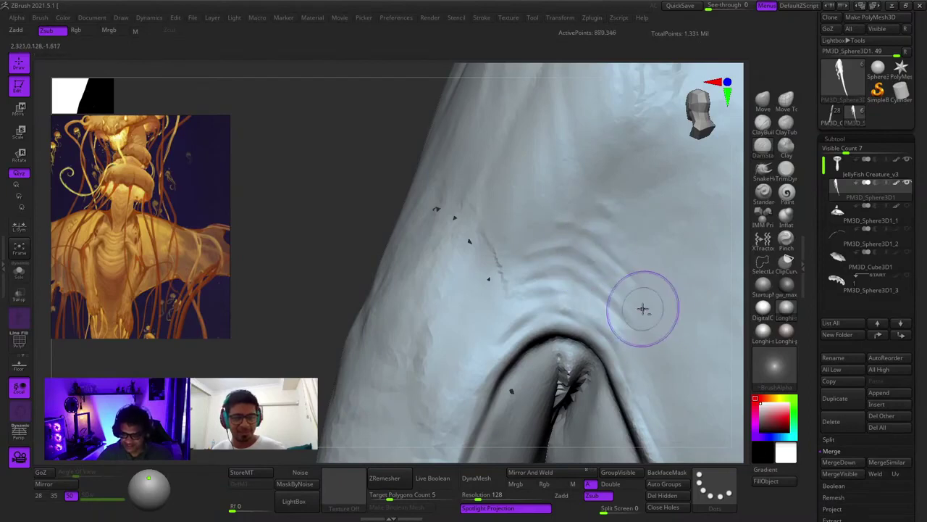
mouse_move(642, 307)
right_mouse_down()
mouse_move(565, 213)
mouse_move(619, 335)
mouse_move(563, 224)
mouse_move(589, 250)
right_mouse_up()
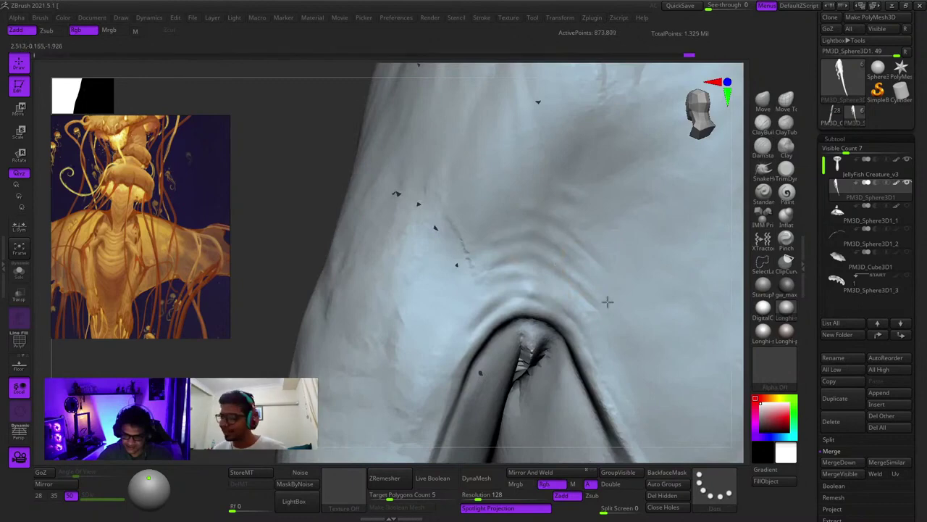
Soften the skin folds around the armpit and check the body's mesh density in wireframe
left_click_drag(565, 324, 549, 330, "shift")
right_click_drag(548, 330, 539, 247, "ctrl")
key("shift+f")
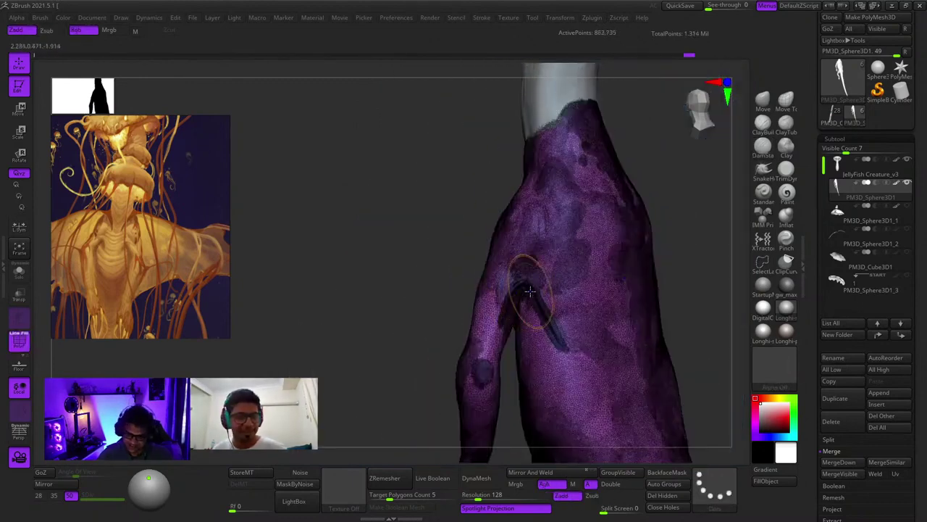
key("shift+f")
mouse_move(532, 294)
right_mouse_down("ctrl")
mouse_move(560, 343)
mouse_move(507, 228)
mouse_move(598, 292)
mouse_move(658, 221)
mouse_move(639, 223)
mouse_move(654, 282)
mouse_move(633, 239)
mouse_move(507, 221)
mouse_move(532, 229)
mouse_move(516, 204)
mouse_move(546, 244)
mouse_move(538, 254)
right_mouse_up("ctrl")
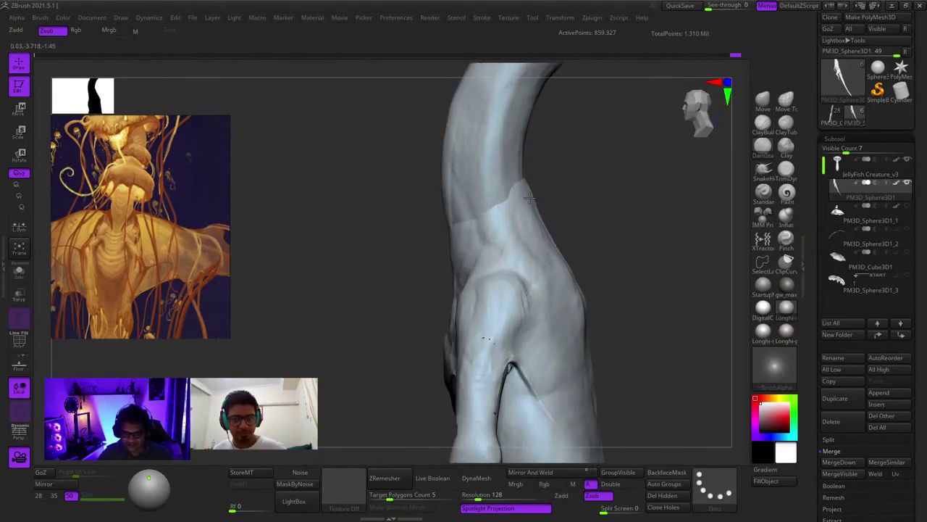
Undo the last two changes and rework the transition from the upper back into the stalk
key("ctrl+z")
key("ctrl+z")
mouse_move(524, 201)
right_mouse_down()
mouse_move(478, 199)
mouse_move(529, 193)
right_mouse_up()
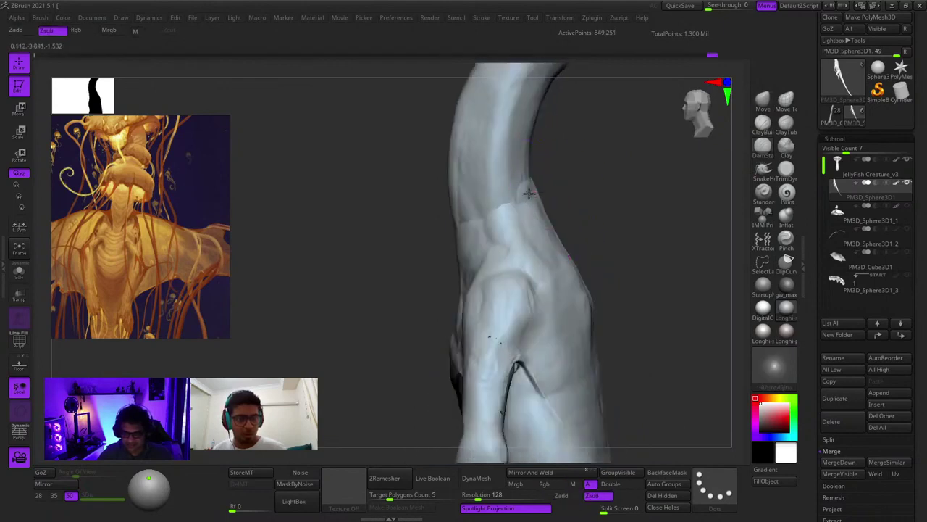
left_click_drag(546, 232, 560, 256, "alt")
right_click_drag(552, 267, 552, 235, "ctrl")
right_click_drag(634, 175, 628, 151)
right_click_drag(627, 151, 631, 165, "ctrl")
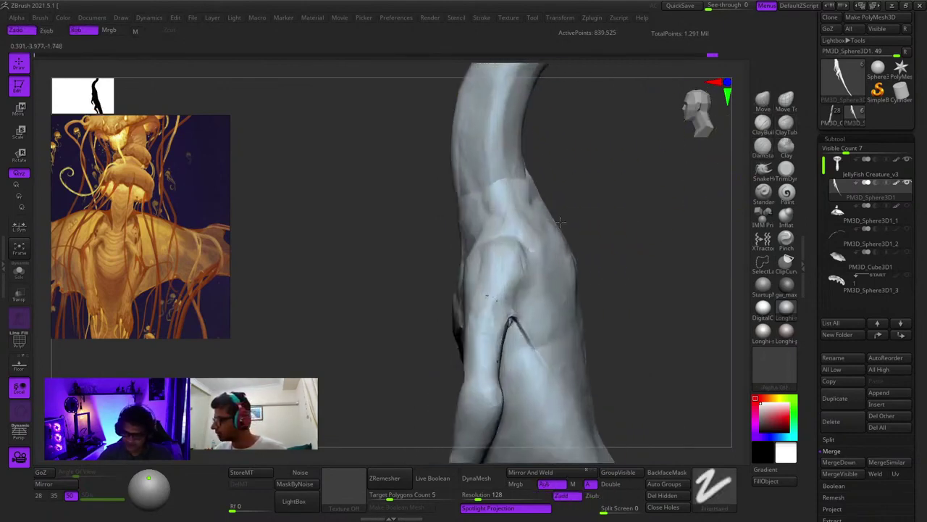
Adjust the back contour where the torso meets the stalk with the Move Topological brush
left_click(780, 99)
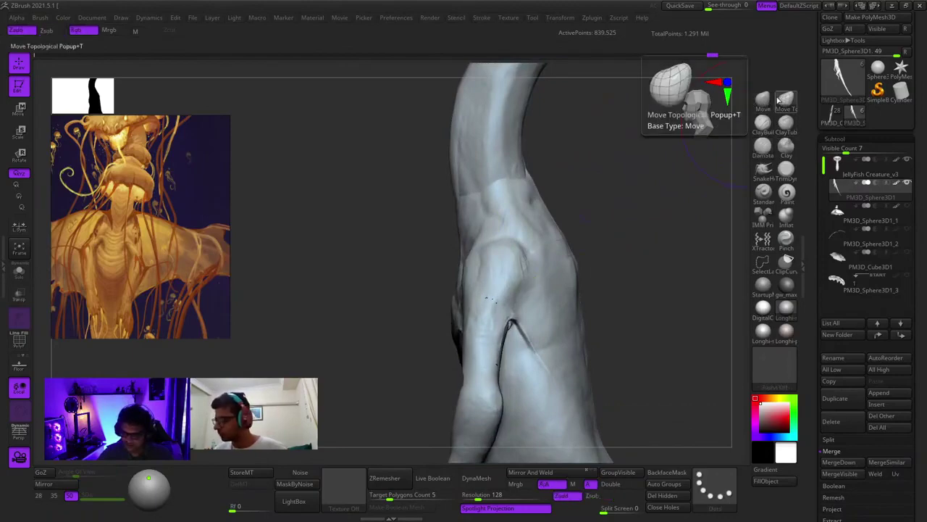
key("b")
key("m")
key("t")
right_click(533, 230)
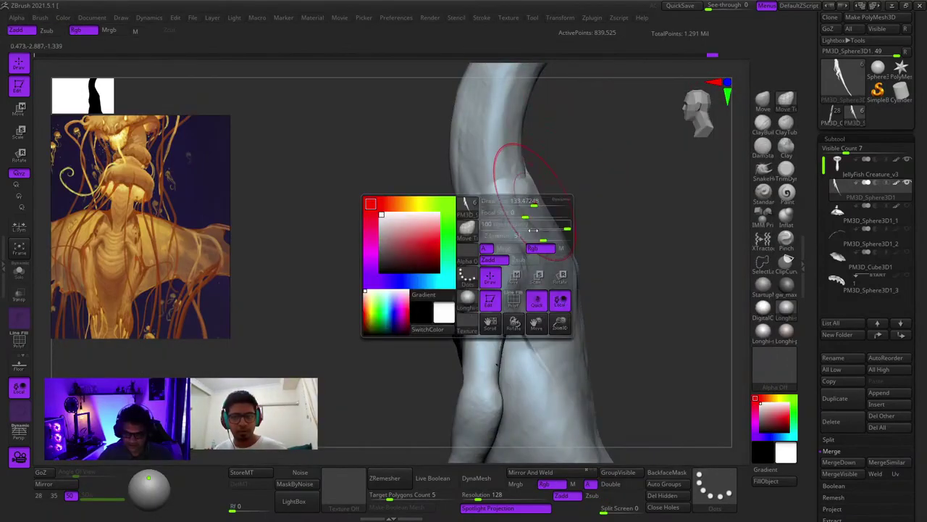
right_click_drag(518, 236, 529, 231)
mouse_move(529, 231)
right_mouse_down("ctrl")
mouse_move(524, 241)
mouse_move(514, 139)
right_mouse_up("ctrl")
right_click(524, 241)
right_click_drag(563, 224, 533, 340, "ctrl")
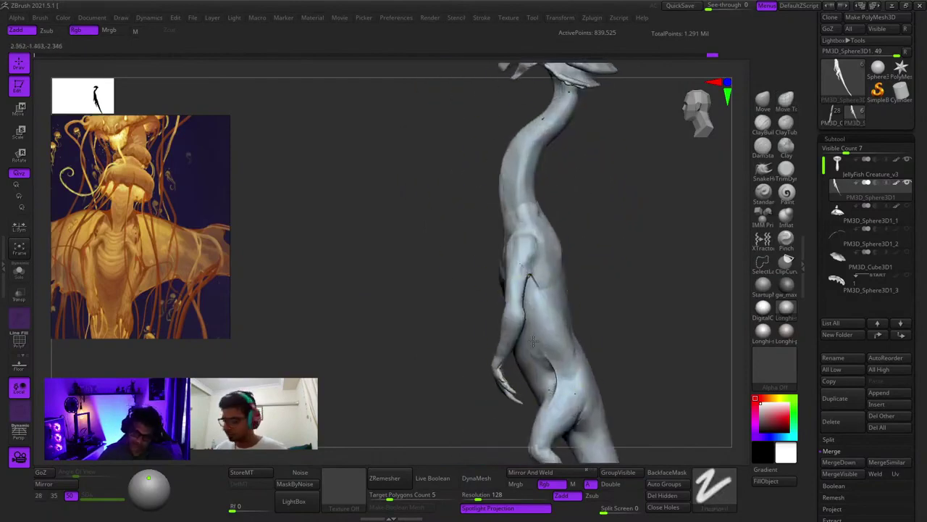
right_click_drag(551, 193, 541, 207)
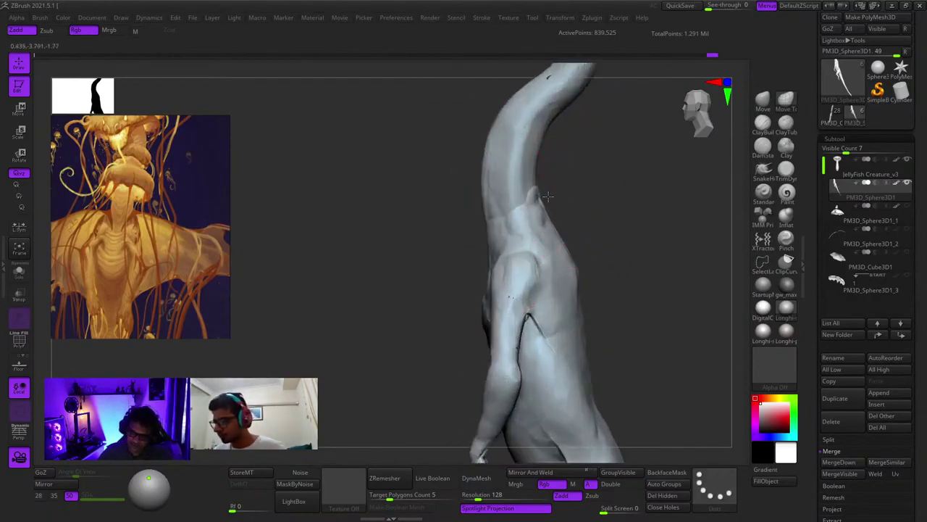
Make the JellyFish Creature_v3 subtool active and adjust the stalk's contour where it overlaps the torso
left_click(507, 173, "alt")
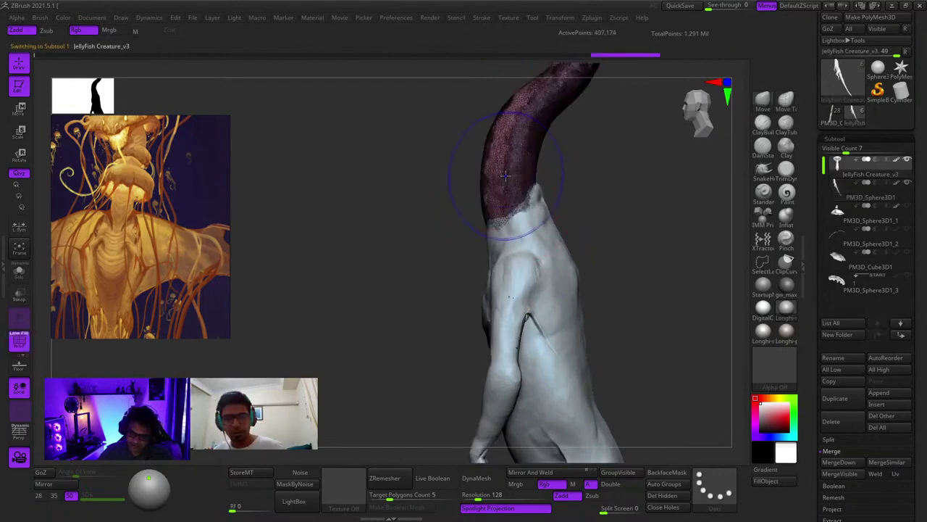
key("space")
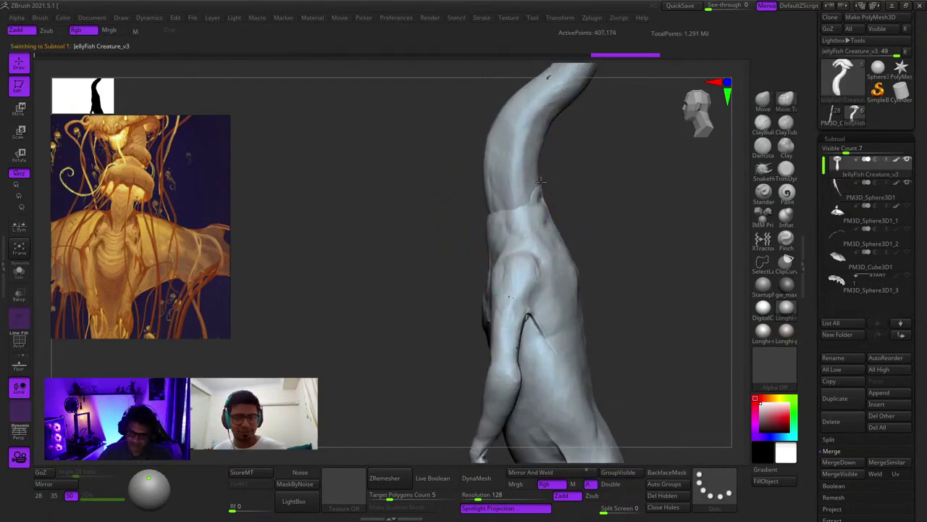
mouse_move(547, 209)
right_mouse_down("ctrl")
mouse_move(550, 236)
mouse_move(547, 208)
mouse_move(538, 234)
mouse_move(561, 213)
mouse_move(547, 237)
mouse_move(555, 220)
mouse_move(528, 203)
mouse_move(542, 254)
mouse_move(551, 193)
mouse_move(558, 248)
mouse_move(538, 238)
mouse_move(552, 269)
mouse_move(553, 237)
mouse_move(592, 225)
mouse_move(569, 244)
mouse_move(615, 244)
mouse_move(613, 225)
mouse_move(598, 277)
right_mouse_up("ctrl")
key("space")
right_click(555, 219)
key("space")
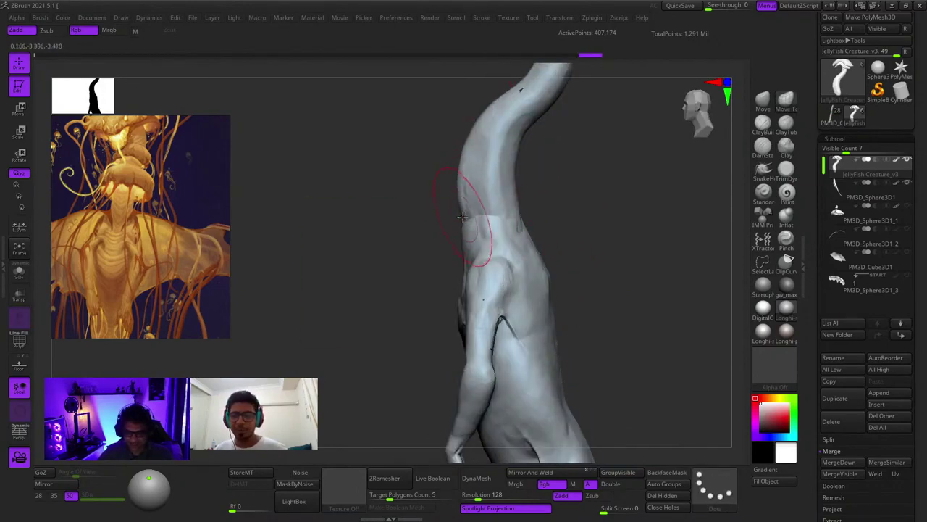
Return to the PM3D_Sphere3D1 subtool, then build up the front of the neck base with ClayBuildup and smooth it
mouse_move(455, 186)
right_mouse_down("ctrl")
mouse_move(478, 254)
mouse_move(542, 205)
right_mouse_up("ctrl")
left_click(474, 254, "alt")
key("shift+f")
left_click(760, 128)
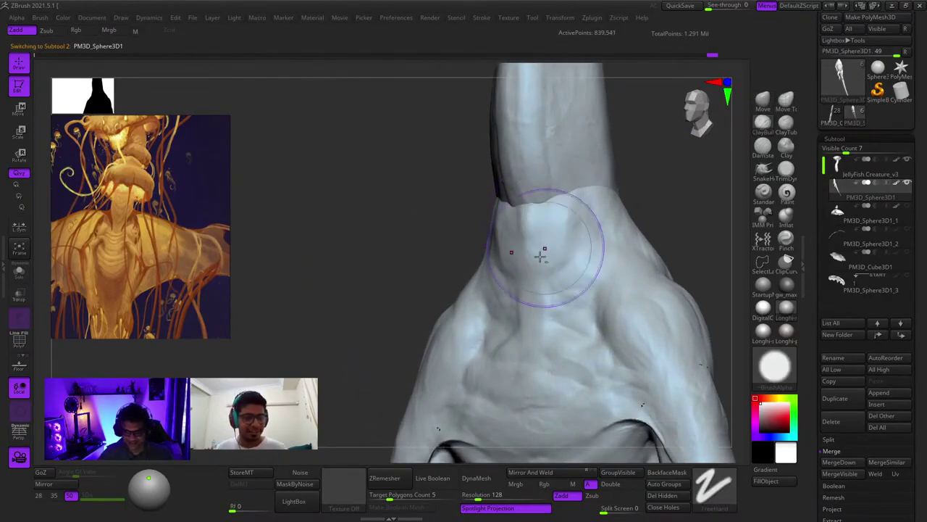
left_click_drag(540, 257, 540, 227, "alt")
key("shift+f")
right_click_drag(541, 228, 528, 229)
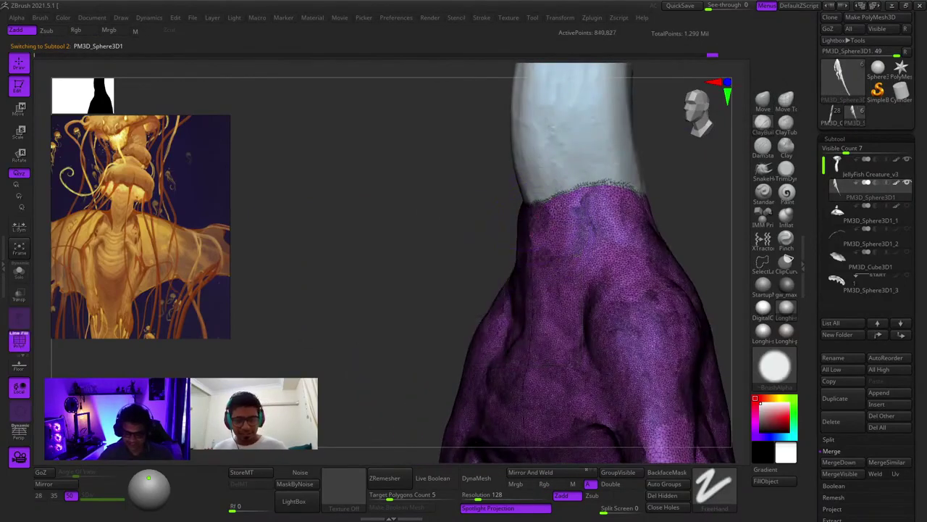
left_click_drag(565, 239, 562, 247, "shift")
mouse_move(561, 247)
right_mouse_down("ctrl")
mouse_move(559, 226)
mouse_move(572, 244)
right_mouse_up("ctrl")
key("shift+f")
right_click_drag(572, 244, 575, 274, "ctrl")
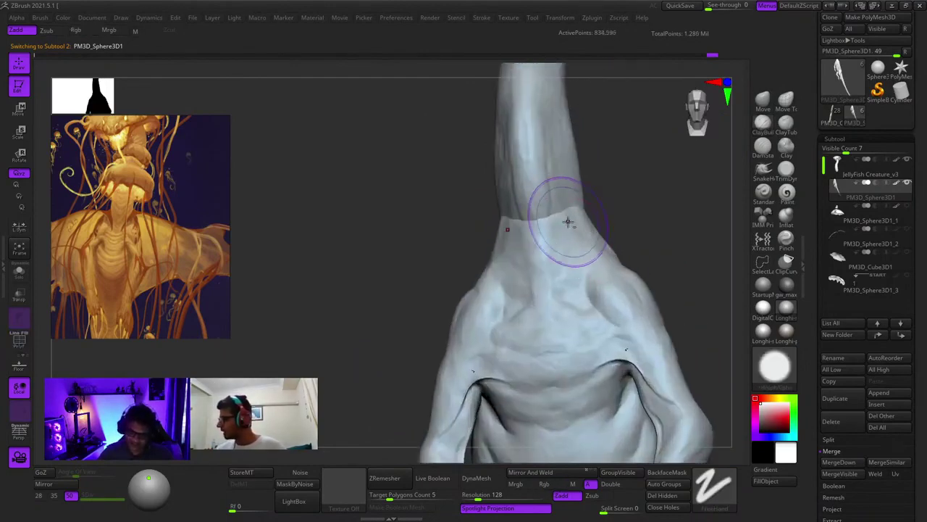
Resize the ClayBuildup brush, rework the front of the neck base and undo the last stroke
mouse_move(568, 223)
right_mouse_down()
mouse_move(536, 233)
mouse_move(520, 205)
mouse_move(532, 213)
right_mouse_up()
right_click(532, 212)
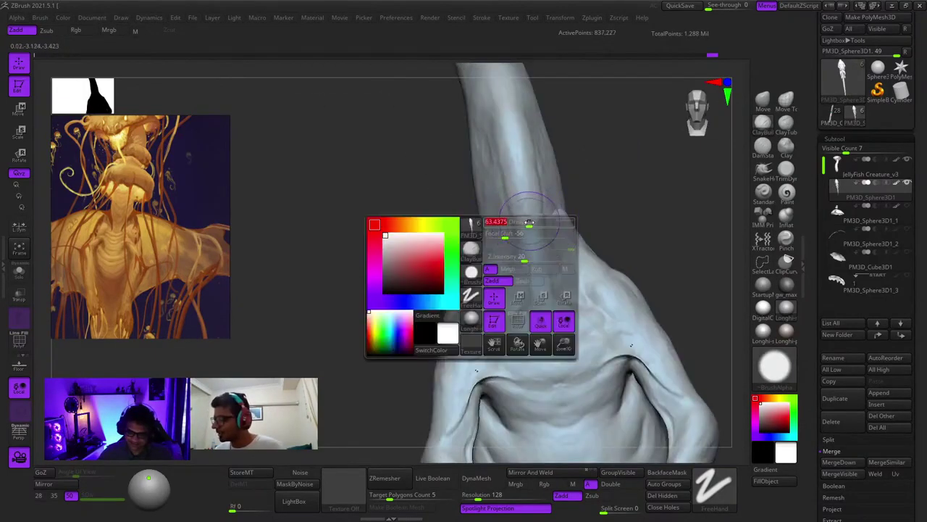
mouse_move(530, 216)
left_mouse_down()
mouse_move(519, 191)
mouse_move(523, 206)
left_mouse_up()
mouse_move(552, 208)
right_mouse_down()
mouse_move(535, 210)
mouse_move(544, 243)
right_mouse_up()
key("ctrl+z")
mouse_move(478, 142)
right_mouse_down("ctrl")
mouse_move(490, 159)
mouse_move(646, 232)
mouse_move(602, 251)
mouse_move(586, 325)
right_mouse_up("ctrl")
key("shift+f")
key("shift+f")
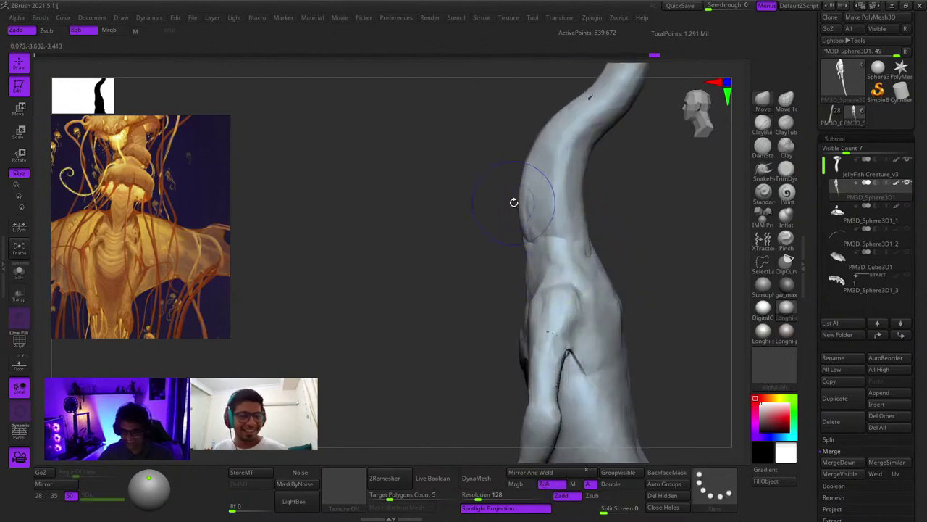
Build up vertical ridges on the front of the neck, running from the stalk down to the chest, with ClayBuildup
right_click_drag(513, 202, 547, 296, "ctrl")
right_click(545, 296)
left_click_drag(524, 294, 526, 318)
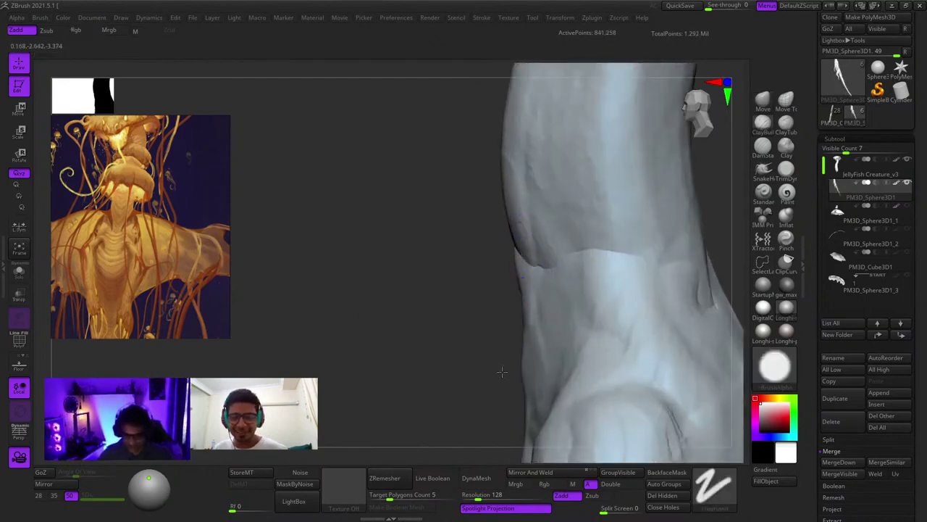
mouse_move(501, 372)
right_mouse_down("ctrl")
mouse_move(526, 282)
mouse_move(545, 283)
right_mouse_up("ctrl")
right_click_drag(545, 284, 523, 320, "ctrl")
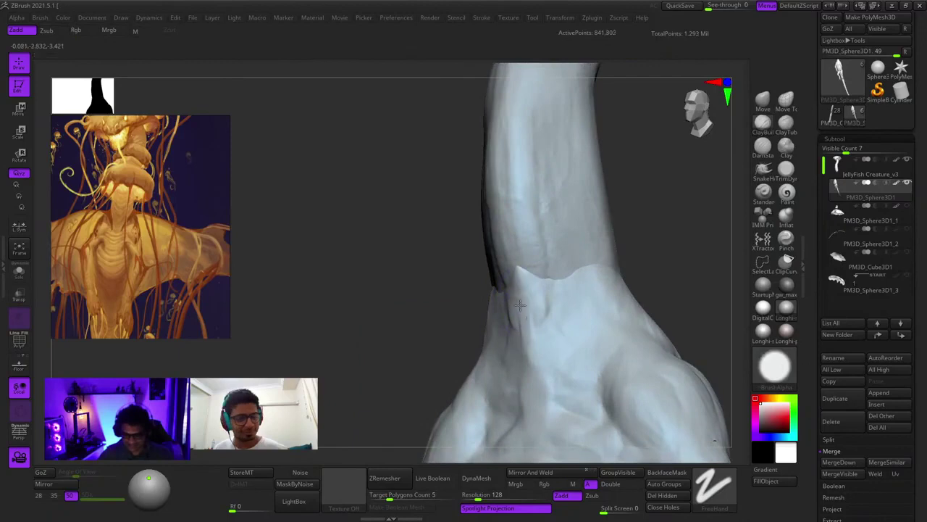
left_click_drag(520, 305, 511, 359)
mouse_move(512, 359)
right_mouse_down()
mouse_move(522, 311)
mouse_move(538, 352)
mouse_move(535, 345)
right_mouse_up()
left_click_drag(535, 345, 529, 310)
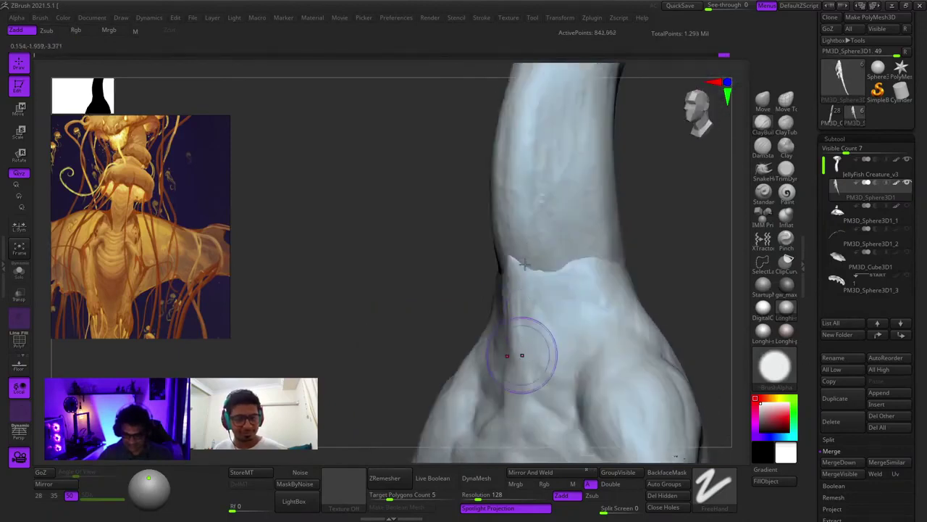
Undo the last neck change and review the whole body from the front
right_click_drag(525, 264, 536, 254, "ctrl")
right_click(540, 259)
key("ctrl+z")
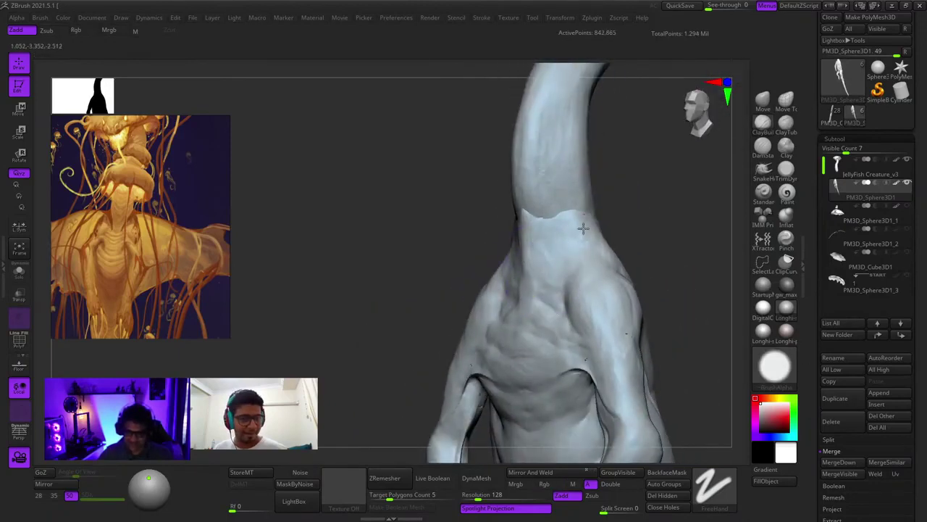
mouse_move(583, 228)
right_mouse_down()
mouse_move(601, 206)
mouse_move(507, 211)
mouse_move(495, 277)
mouse_move(507, 294)
mouse_move(455, 298)
mouse_move(578, 314)
mouse_move(519, 282)
mouse_move(468, 312)
mouse_move(483, 399)
mouse_move(460, 304)
right_mouse_up()
key("f")
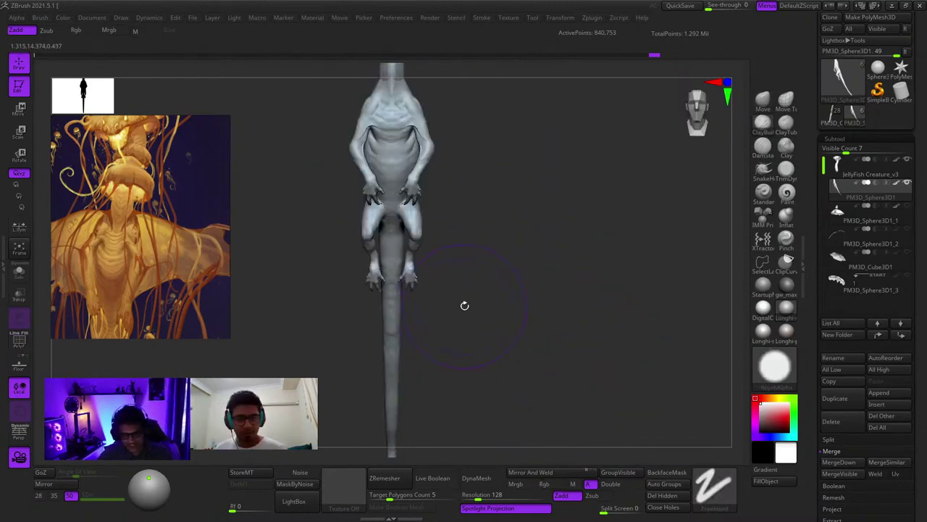
Resize the ClayBuildup brush and build up the upper thighs where they meet the hips
mouse_move(445, 235)
right_mouse_down("alt")
mouse_move(542, 246)
mouse_move(528, 208)
mouse_move(537, 246)
right_mouse_up("alt")
key("space")
left_click_drag(545, 263, 538, 262)
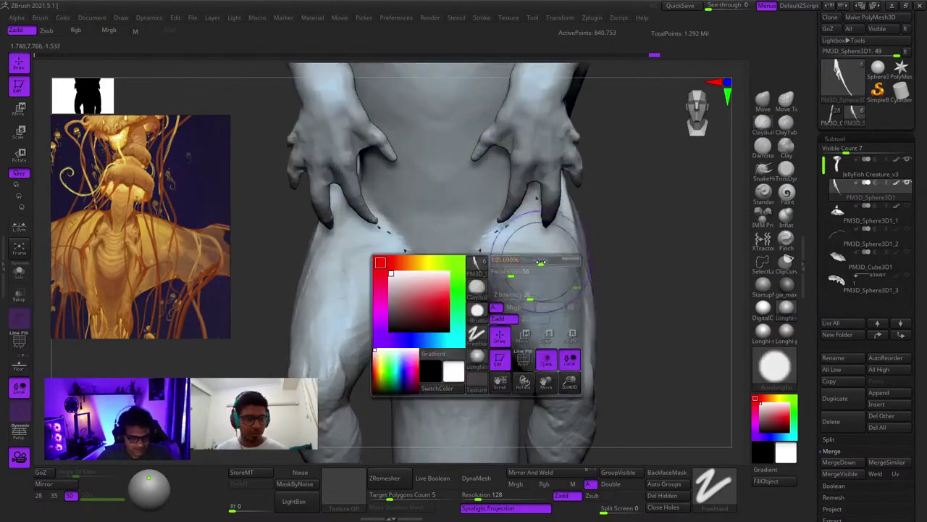
mouse_move(510, 248)
right_mouse_down()
mouse_move(527, 242)
mouse_move(500, 244)
right_mouse_up()
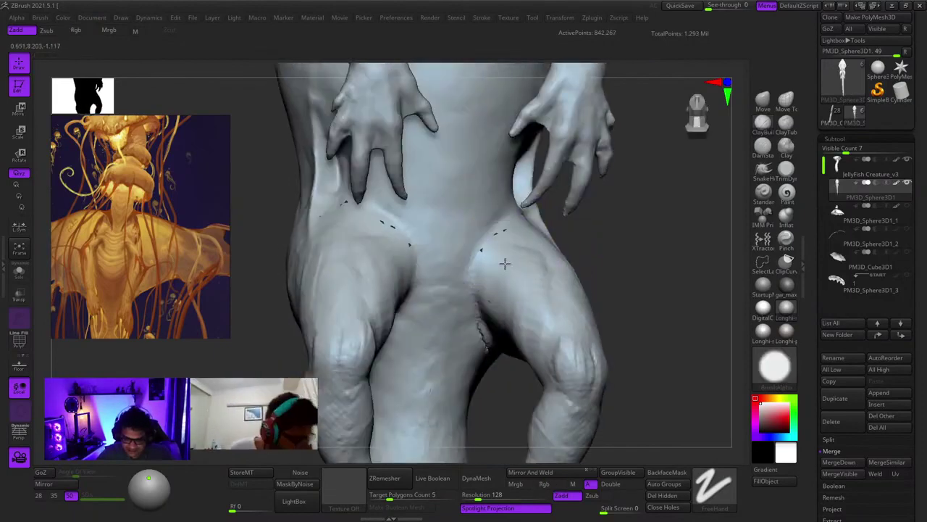
right_click_drag(505, 310, 532, 321)
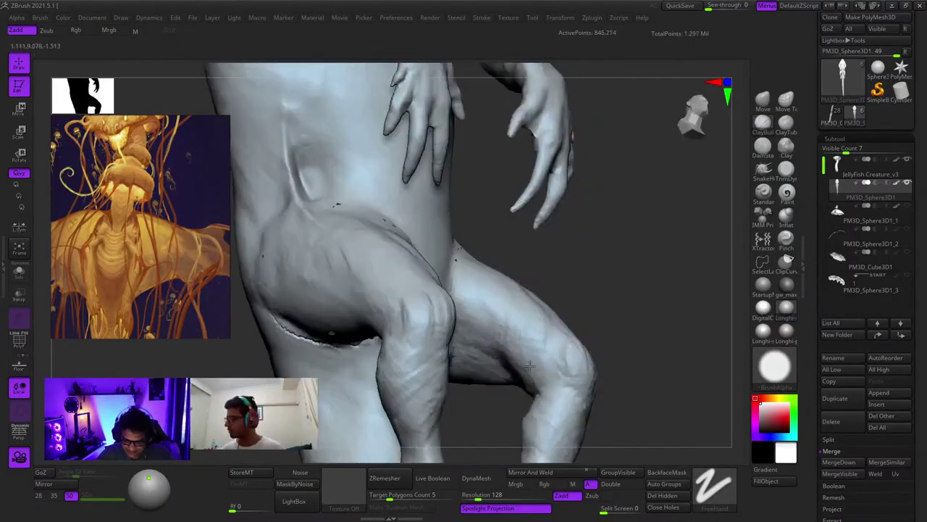
Continue refining the forms of the thighs and quick-save the project
mouse_move(530, 366)
right_mouse_down("ctrl")
mouse_move(526, 297)
mouse_move(464, 290)
right_mouse_up("ctrl")
right_click_drag(487, 167, 491, 204, "ctrl")
mouse_move(572, 237)
right_mouse_down()
mouse_move(548, 243)
mouse_move(556, 240)
right_mouse_up()
key("f")
mouse_move(500, 365)
right_mouse_down()
mouse_move(519, 258)
mouse_move(602, 244)
mouse_move(573, 269)
mouse_move(542, 265)
mouse_move(528, 222)
mouse_move(499, 194)
mouse_move(501, 273)
mouse_move(586, 196)
right_mouse_up()
right_click_drag(592, 236, 635, 223)
key("f")
key("f")
left_click(681, 5)
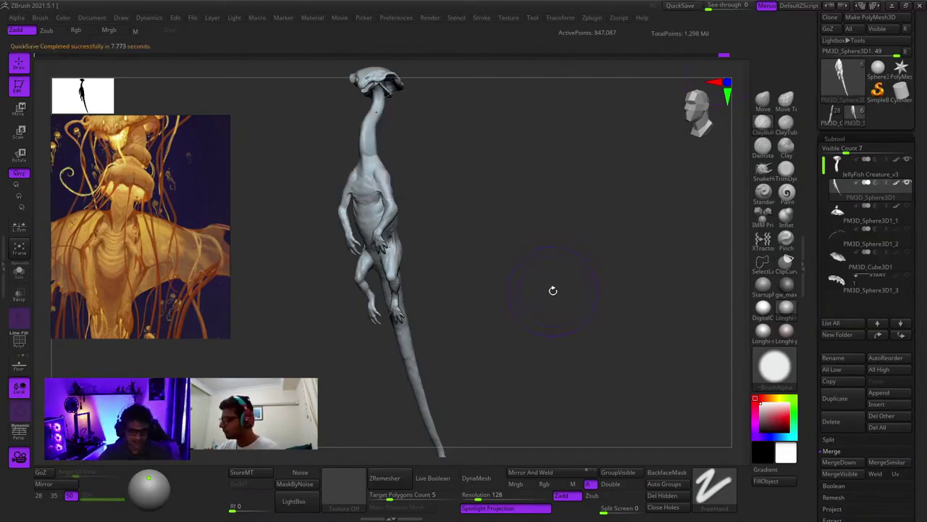
Smooth the shin surface between the calf and the ankle
mouse_move(466, 287)
right_mouse_down("alt")
mouse_move(582, 244)
mouse_move(542, 372)
mouse_move(539, 250)
right_mouse_up("alt")
mouse_move(539, 250)
right_mouse_down("ctrl")
mouse_move(551, 293)
mouse_move(496, 244)
mouse_move(394, 284)
right_mouse_up("ctrl")
right_click(394, 284)
right_click_drag(410, 198, 543, 289, "alt")
mouse_move(543, 290)
right_mouse_down("ctrl")
mouse_move(518, 228)
mouse_move(467, 312)
mouse_move(473, 284)
mouse_move(466, 297)
mouse_move(484, 304)
right_mouse_up("ctrl")
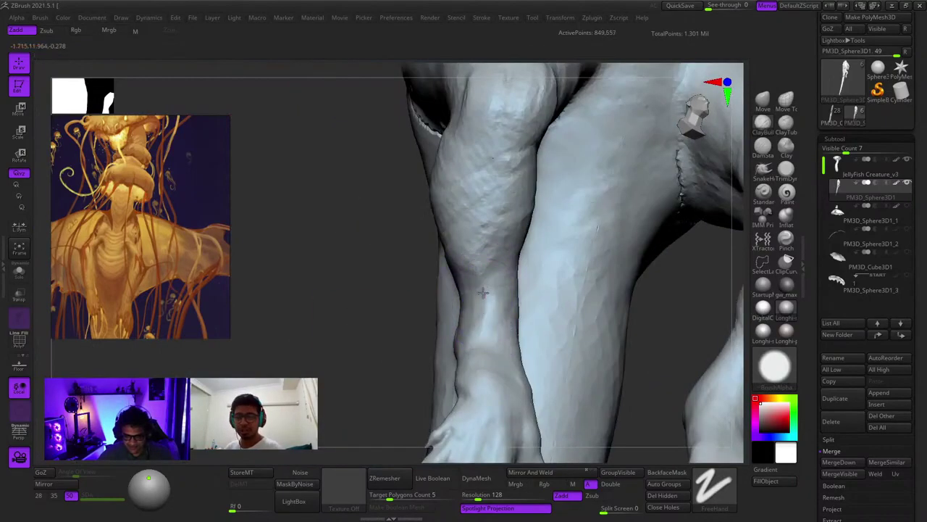
left_click_drag(483, 293, 486, 262, "shift")
mouse_move(488, 309)
right_mouse_down("ctrl")
mouse_move(476, 294)
mouse_move(480, 343)
right_mouse_up("ctrl")
Resize the ClayBuildup brush and sculpt muscle forms on the lower legs from the knees to the ankles
right_click_drag(491, 311, 501, 301)
key("space")
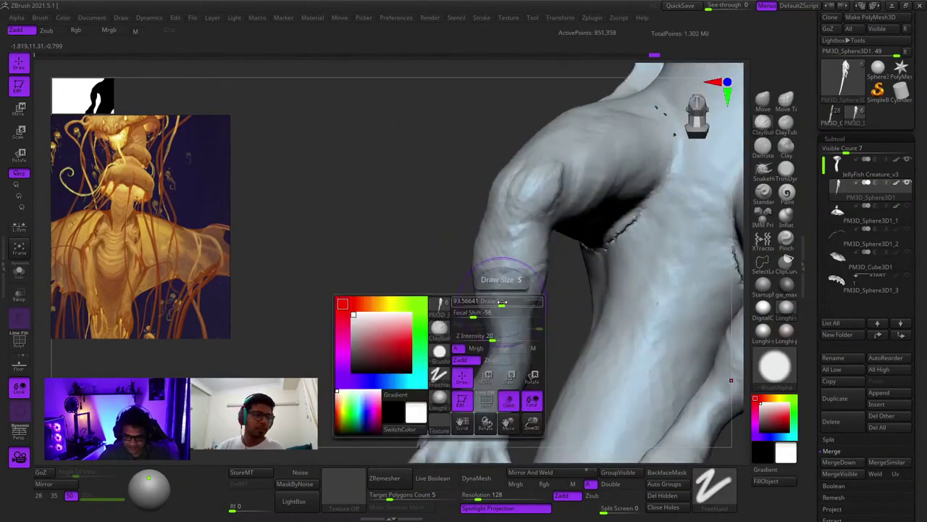
mouse_move(498, 360)
right_mouse_down()
mouse_move(520, 323)
mouse_move(474, 286)
right_mouse_up()
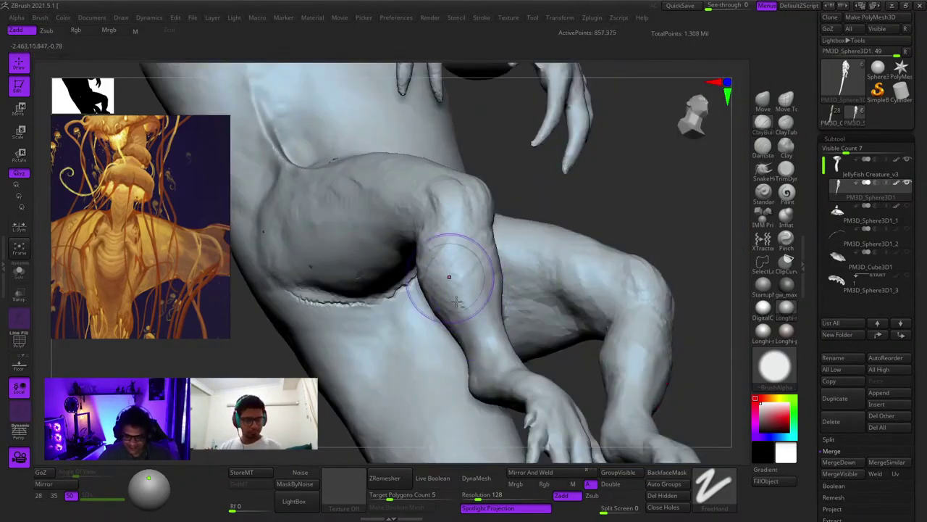
right_click_drag(463, 265, 510, 313)
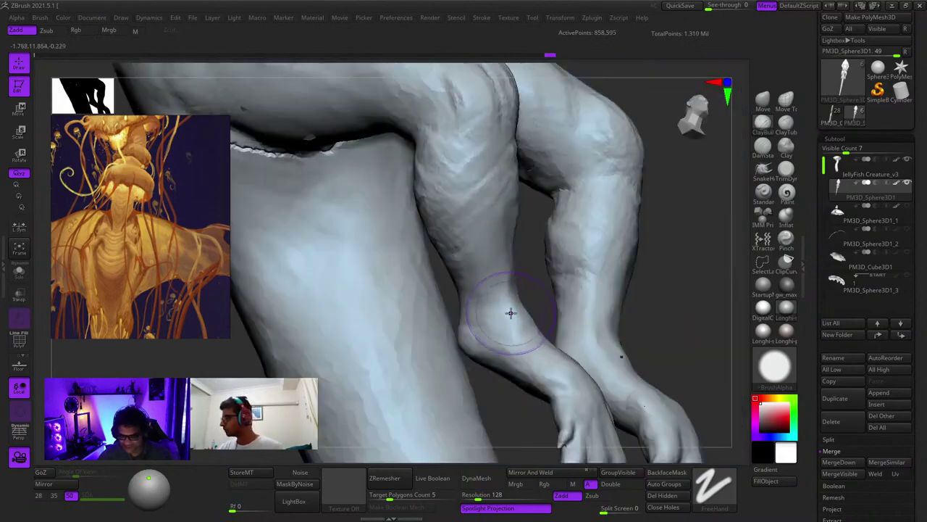
right_click_drag(516, 271, 518, 293)
mouse_move(528, 330)
right_mouse_down()
mouse_move(513, 309)
mouse_move(502, 310)
mouse_move(509, 283)
right_mouse_up()
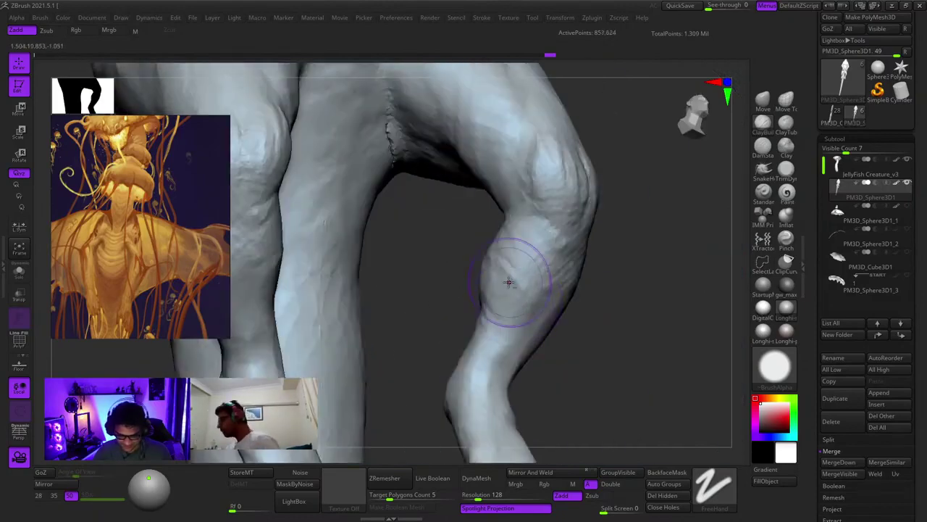
Reduce the ClayBuildup brush size, shape the tendon above the heel and undo the last stroke
right_click_drag(486, 391, 519, 304, "ctrl")
right_click_drag(519, 304, 552, 297)
right_click(543, 311)
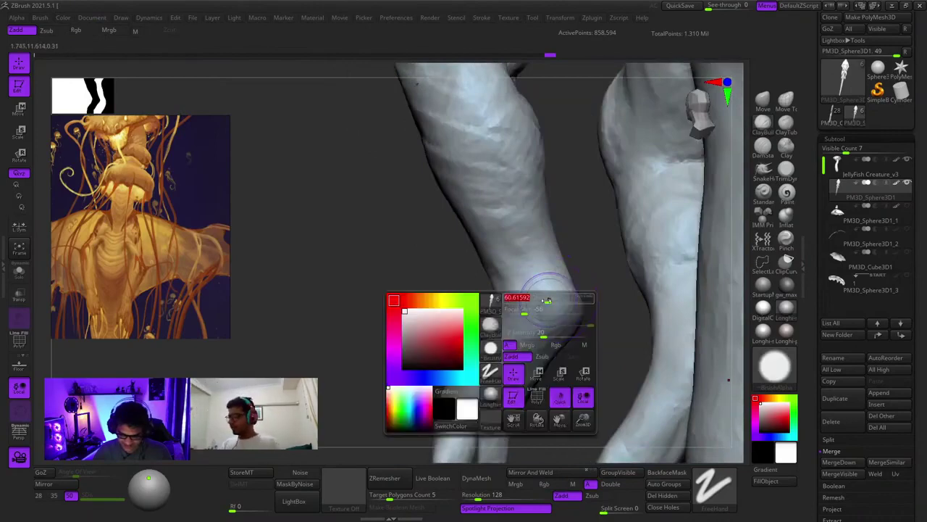
right_click(547, 295)
mouse_move(546, 310)
left_mouse_down()
mouse_move(527, 265)
mouse_move(543, 302)
left_mouse_up()
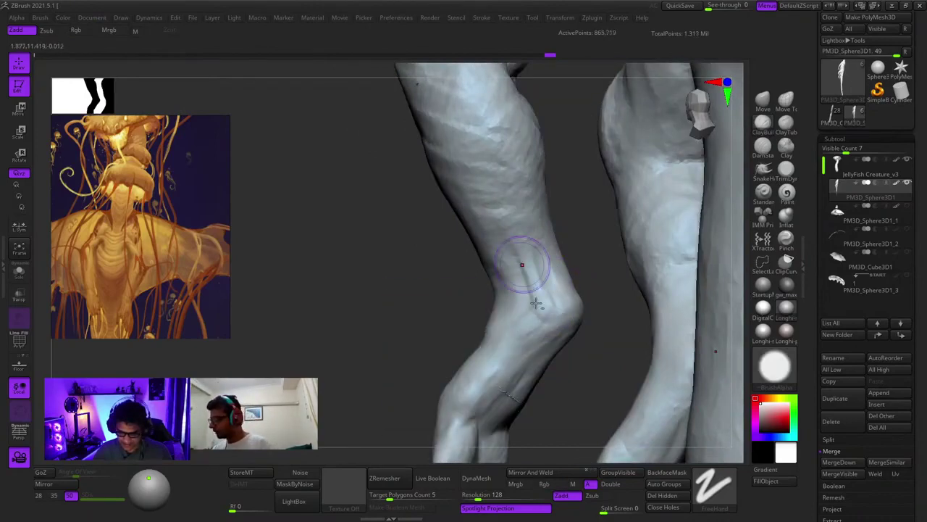
key("ctrl+z")
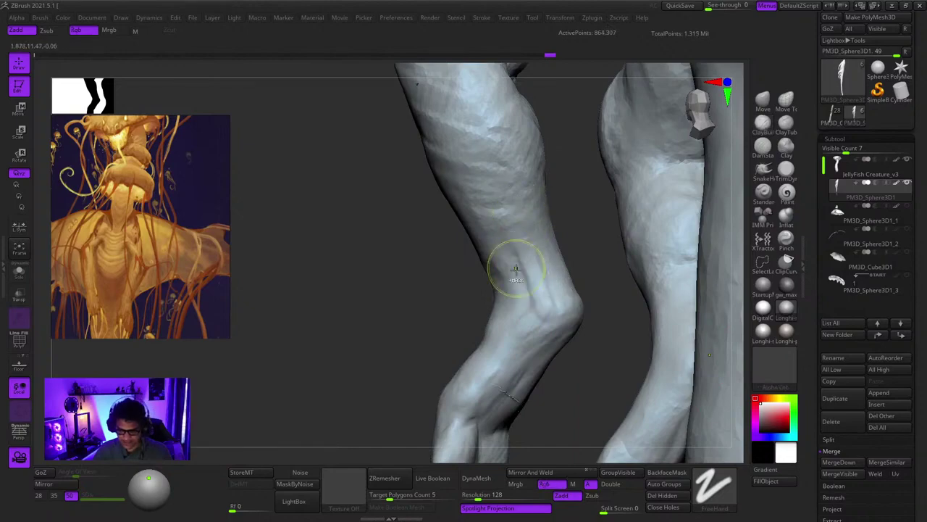
Sculpt tendon ridges and bony forms around the ankle and heel with the resized ClayBuildup brush
right_click_drag(516, 268, 529, 242, "ctrl")
mouse_move(529, 243)
right_mouse_down("alt")
mouse_move(562, 176)
mouse_move(555, 227)
mouse_move(590, 257)
mouse_move(517, 213)
mouse_move(601, 265)
mouse_move(596, 244)
right_mouse_up("alt")
key("space")
key("space")
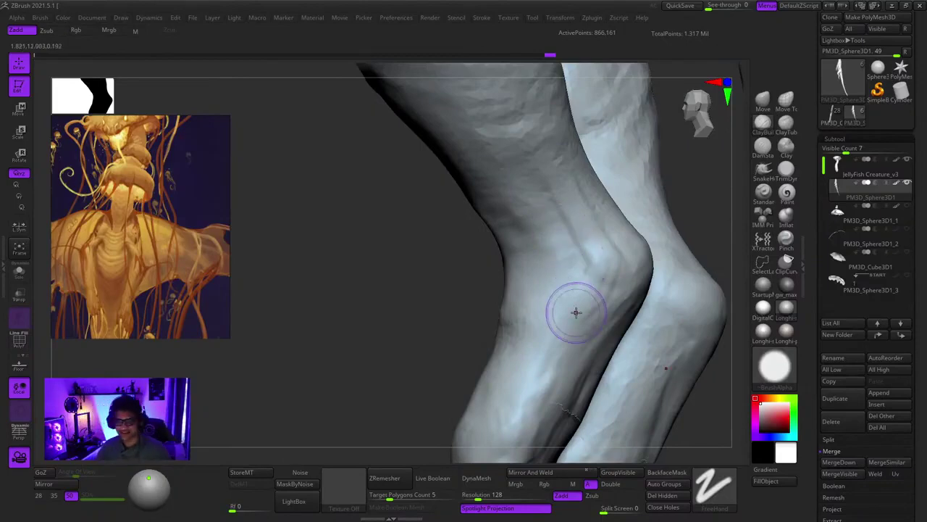
mouse_move(576, 312)
right_mouse_down()
mouse_move(594, 233)
mouse_move(542, 213)
mouse_move(601, 261)
mouse_move(592, 278)
mouse_move(569, 282)
mouse_move(574, 301)
mouse_move(559, 227)
right_mouse_up()
right_click(570, 283)
right_click_drag(565, 257, 549, 223)
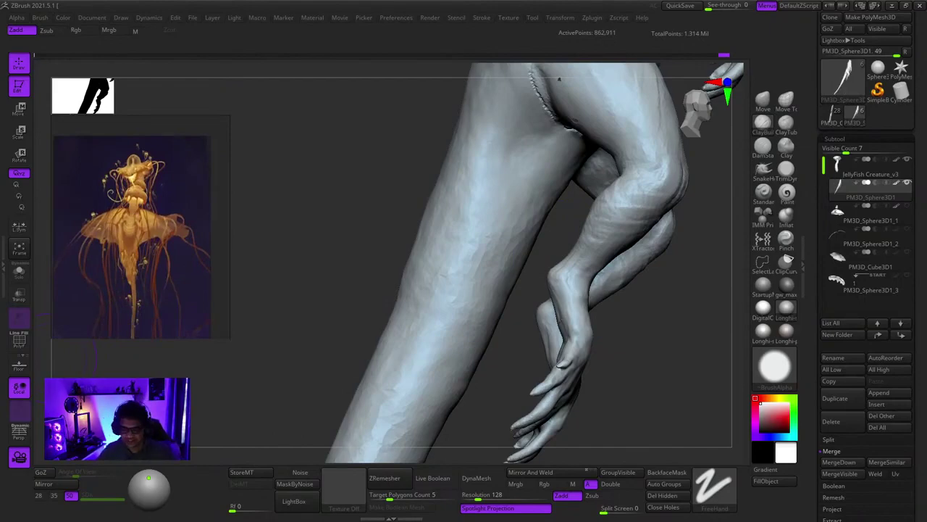
Fill in the jagged seam where the back of the thigh meets the tail with ClayBuildup
mouse_move(536, 157)
right_mouse_down()
mouse_move(538, 246)
mouse_move(510, 277)
mouse_move(486, 280)
right_mouse_up()
left_click_drag(494, 274, 515, 346)
right_click_drag(515, 310, 560, 241, "alt")
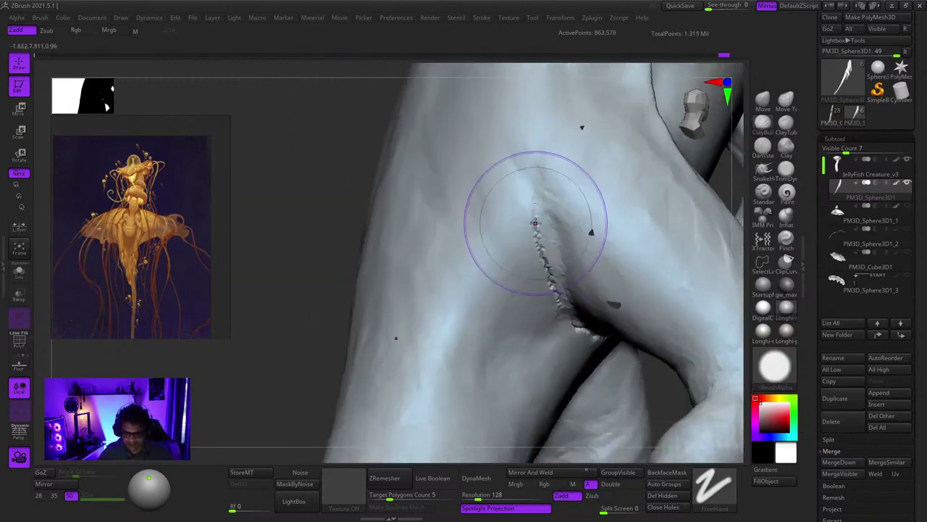
left_click_drag(536, 223, 544, 270)
right_click_drag(520, 305, 523, 279, "ctrl")
right_click_drag(523, 279, 530, 256)
left_click_drag(510, 250, 482, 308)
Resize the brush and blend the backs of the thighs into the base of the tail
mouse_move(500, 289)
right_mouse_down("ctrl")
mouse_move(507, 239)
mouse_move(567, 201)
mouse_move(573, 208)
right_mouse_up("ctrl")
key("space")
left_click(571, 251)
left_click_drag(572, 238, 554, 266)
right_click_drag(447, 293, 538, 282)
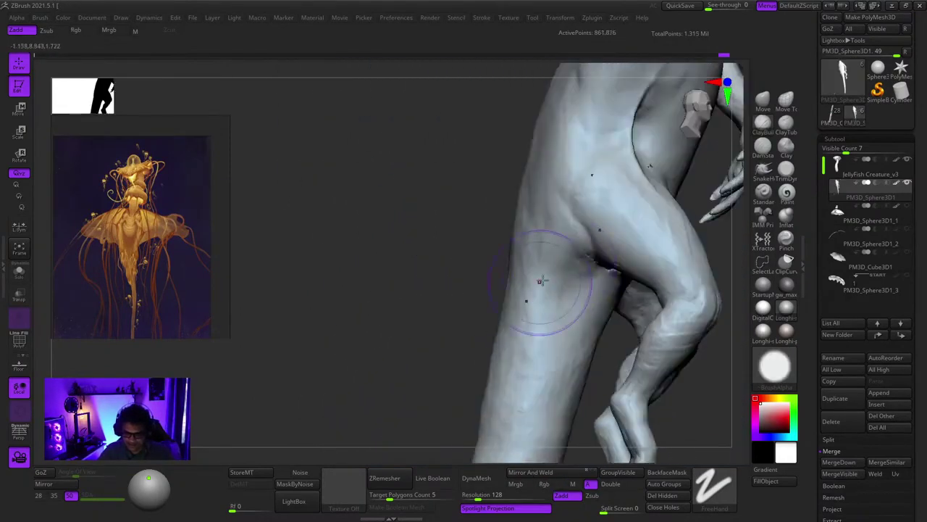
key("space")
left_click_drag(570, 264, 564, 264)
mouse_move(536, 304)
right_mouse_down()
mouse_move(533, 222)
mouse_move(547, 234)
right_mouse_up()
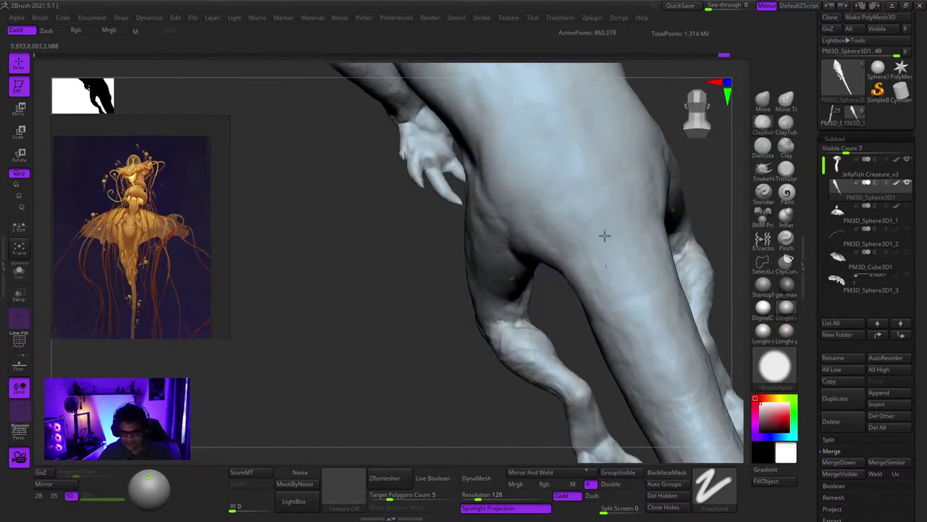
Examine the whole body and its polygon wireframe from several angles
right_click_drag(591, 274, 562, 192, "ctrl")
right_click_drag(561, 192, 520, 220)
key("f")
key("shift+f")
key("shift+f")
key("shift+f")
key("shift+f")
key("f")
right_click_drag(432, 214, 543, 190)
key("shift+f")
key("shift+f")
Build up the front of the hip between the waist fold and the top of the thigh
right_click_drag(543, 190, 549, 243, "ctrl")
right_click(533, 218)
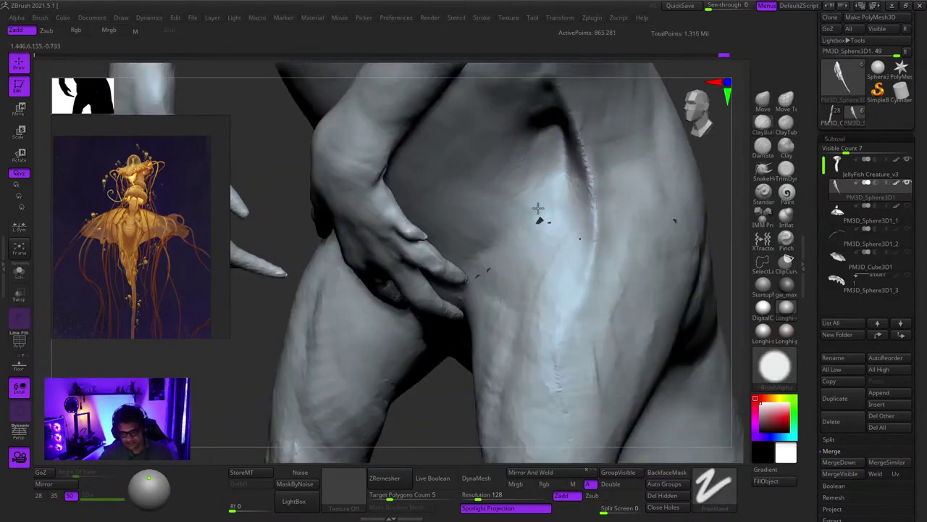
mouse_move(538, 207)
right_mouse_down()
mouse_move(530, 238)
mouse_move(513, 245)
right_mouse_up()
right_click(537, 236)
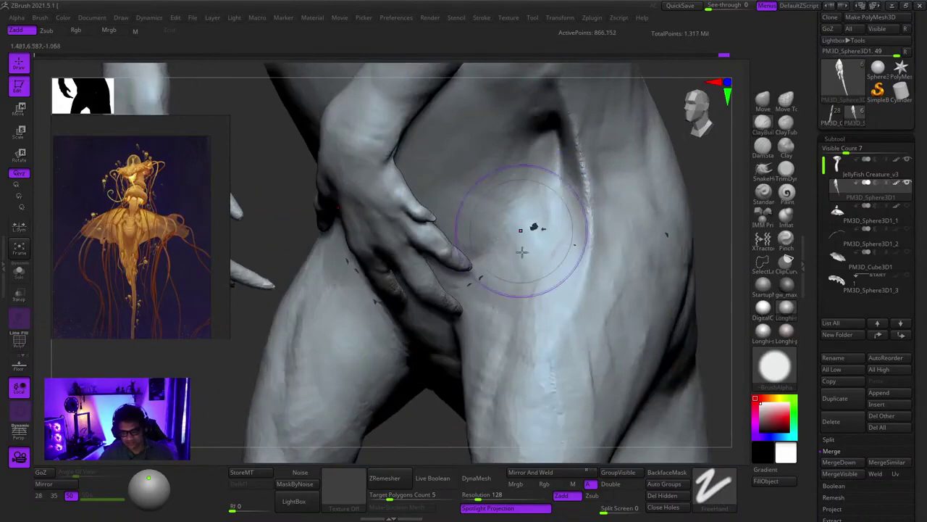
right_click_drag(516, 291, 538, 245)
right_click(541, 231)
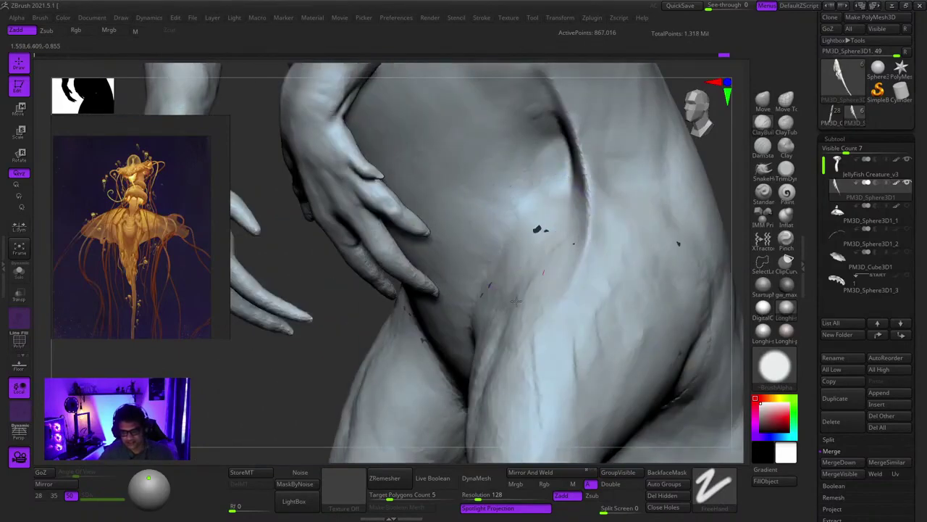
mouse_move(515, 301)
right_mouse_down()
mouse_move(555, 219)
mouse_move(543, 176)
right_mouse_up()
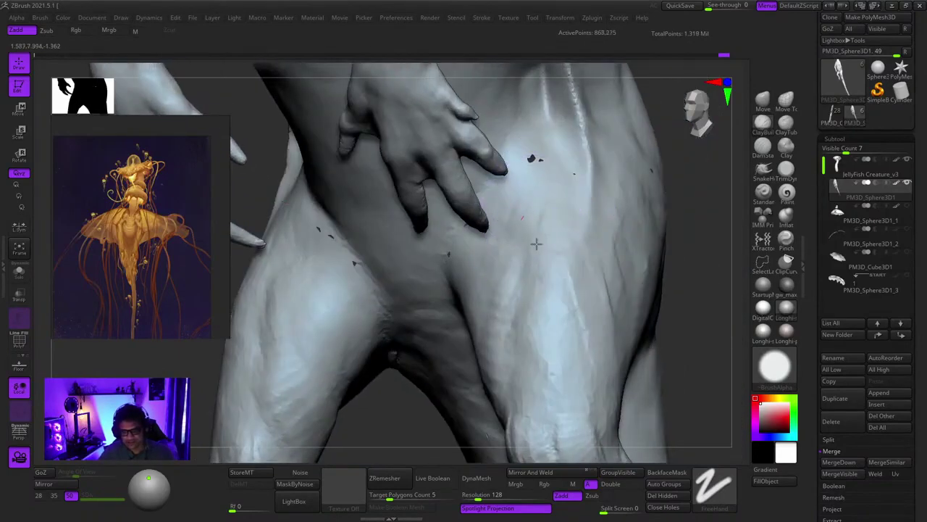
Smooth the front of the hip and build up the inner thigh beside the groin
right_click_drag(536, 244, 500, 244, "ctrl")
left_click_drag(501, 244, 533, 258, "shift")
mouse_move(534, 259)
right_mouse_down("ctrl")
mouse_move(636, 211)
mouse_move(619, 275)
mouse_move(546, 224)
mouse_move(507, 319)
mouse_move(451, 284)
mouse_move(558, 196)
mouse_move(551, 217)
mouse_move(558, 273)
right_mouse_up("ctrl")
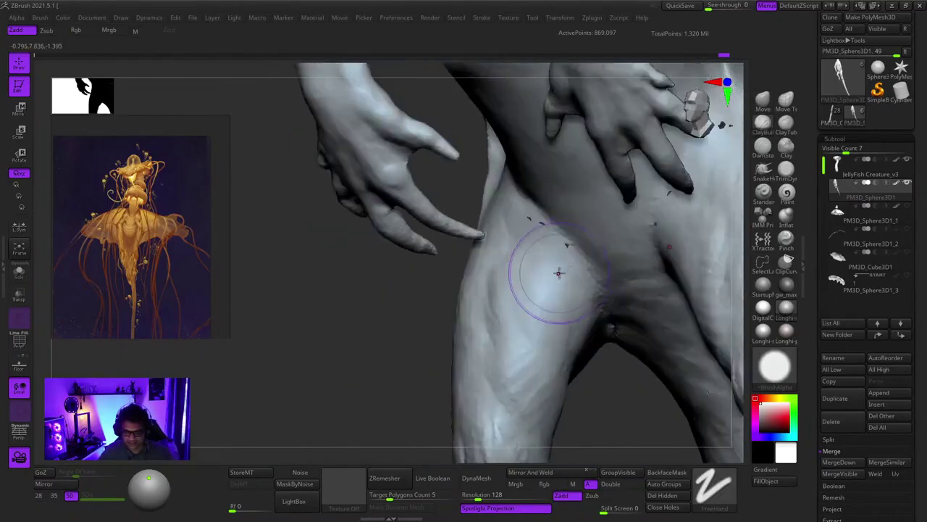
right_click_drag(576, 331, 566, 204)
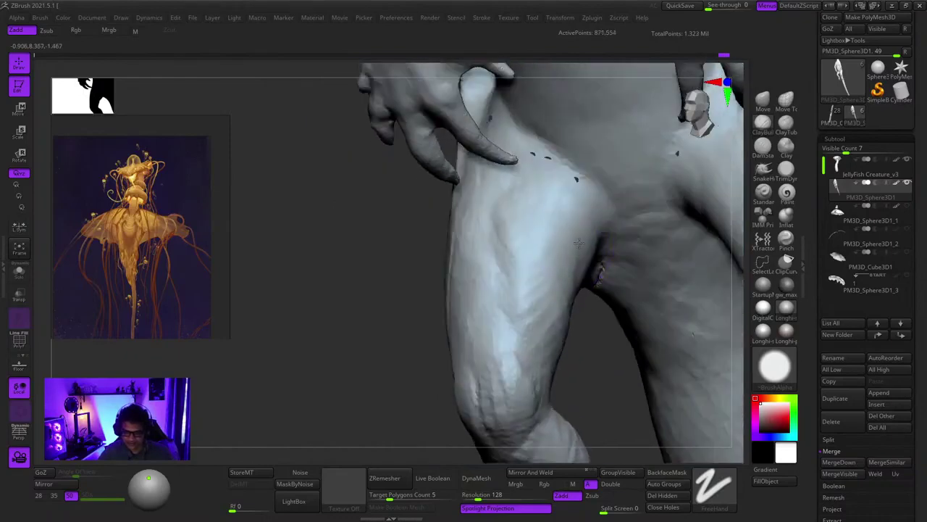
right_click_drag(551, 255, 552, 276)
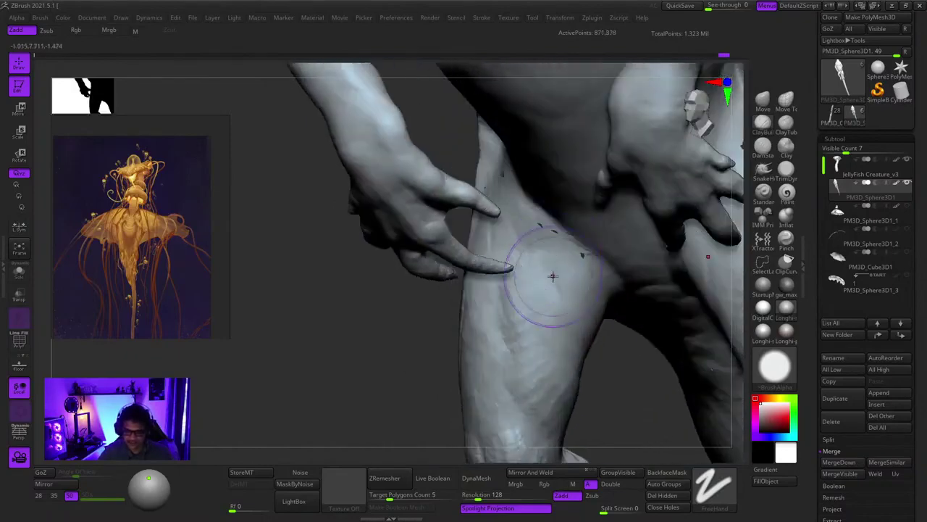
right_click_drag(552, 324, 568, 256)
Build up the outer side of the thigh from the hip down to the knee with ClayBuildup
mouse_move(555, 291)
right_mouse_down("ctrl")
mouse_move(511, 306)
mouse_move(652, 261)
mouse_move(552, 283)
mouse_move(528, 300)
mouse_move(547, 268)
mouse_move(586, 251)
mouse_move(623, 205)
mouse_move(555, 244)
mouse_move(487, 313)
right_mouse_up("ctrl")
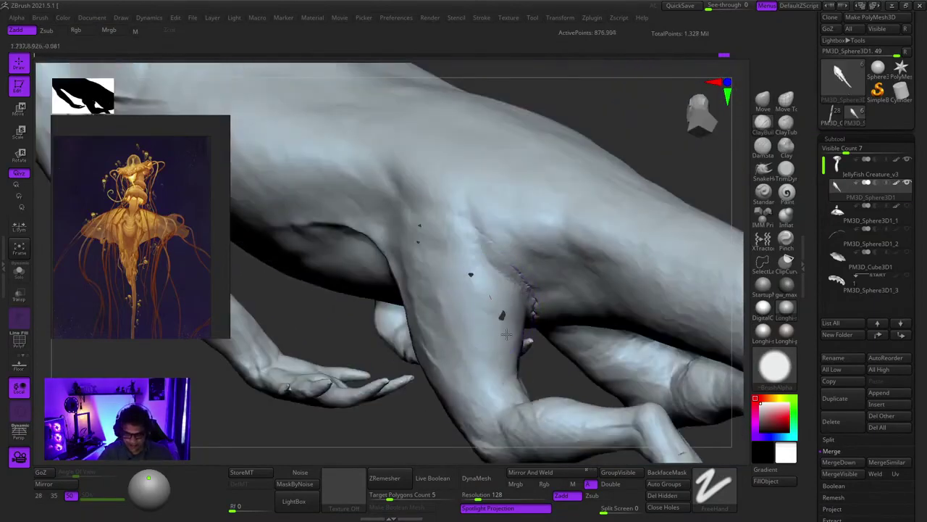
mouse_move(496, 357)
right_mouse_down()
mouse_move(542, 242)
mouse_move(535, 219)
right_mouse_up()
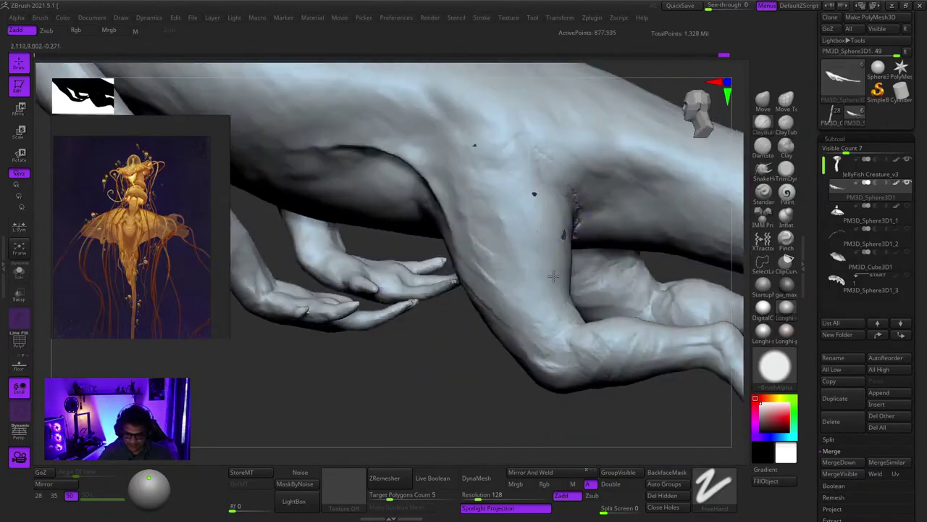
mouse_move(526, 273)
right_mouse_down("ctrl")
mouse_move(471, 257)
mouse_move(478, 311)
mouse_move(500, 255)
mouse_move(468, 358)
mouse_move(463, 265)
mouse_move(572, 265)
mouse_move(579, 235)
right_mouse_up("ctrl")
Switch to the JellyFish Creature_v3 subtool and build up the neck from the chest joint to the jaw
mouse_move(395, 108)
right_mouse_down("alt")
mouse_move(455, 242)
mouse_move(459, 157)
mouse_move(497, 392)
right_mouse_up("alt")
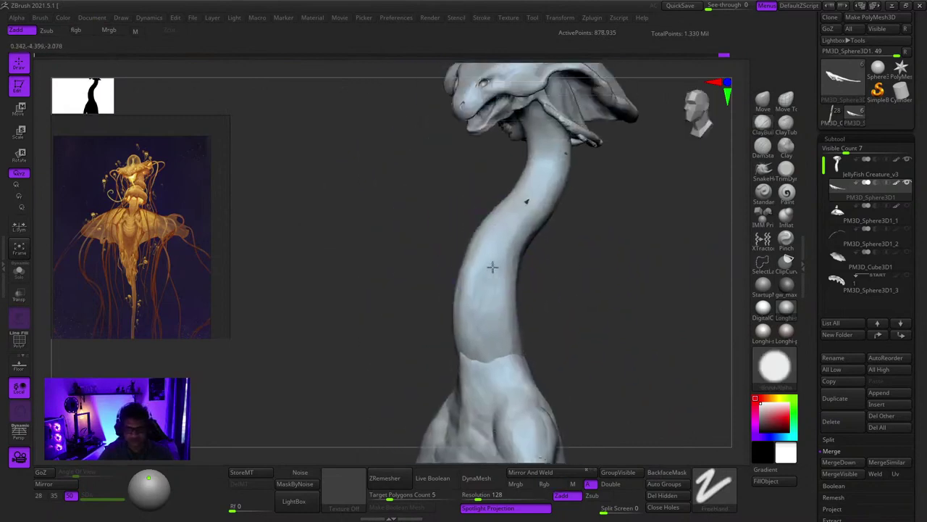
left_click(487, 246, "alt")
right_click_drag(488, 245, 492, 281, "ctrl")
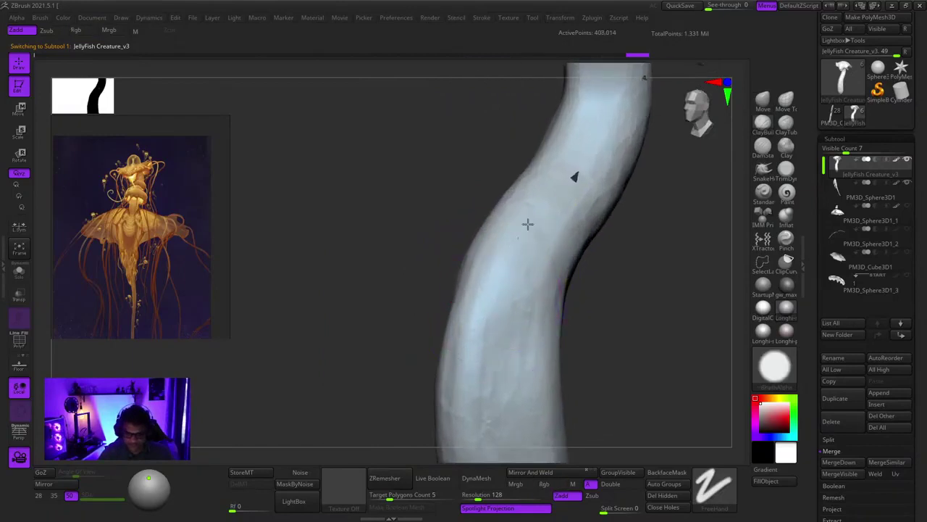
right_click_drag(499, 315, 541, 241)
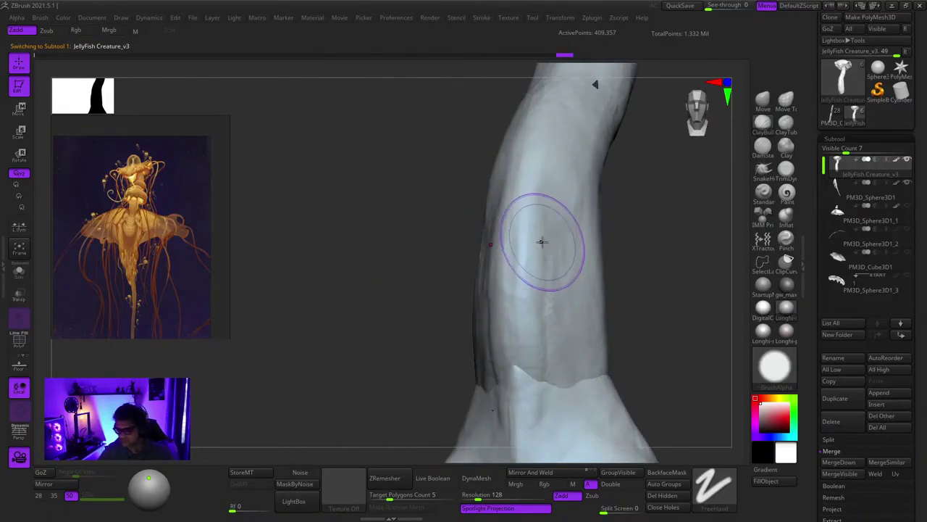
right_click_drag(548, 393, 553, 354, "ctrl")
right_click_drag(494, 205, 492, 291)
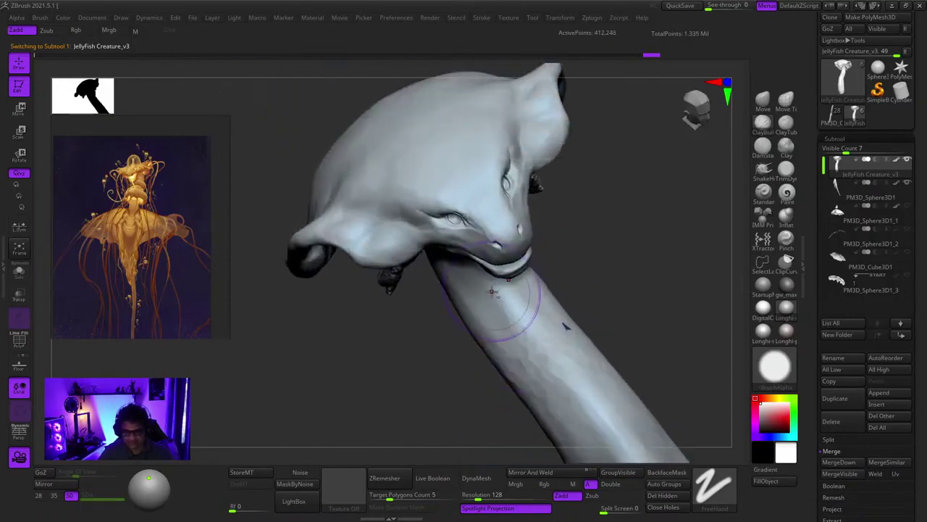
mouse_move(541, 391)
right_mouse_down("ctrl")
mouse_move(494, 269)
mouse_move(569, 201)
mouse_move(651, 232)
mouse_move(580, 251)
mouse_move(648, 152)
mouse_move(598, 205)
mouse_move(627, 240)
mouse_move(578, 272)
mouse_move(601, 196)
mouse_move(600, 248)
mouse_move(573, 253)
right_mouse_up("ctrl")
Switch to the PM3D_Sphere3D1 subtool and refine the curve of the lower tail with the Move Topological brush
key("shift+f")
key("shift+f")
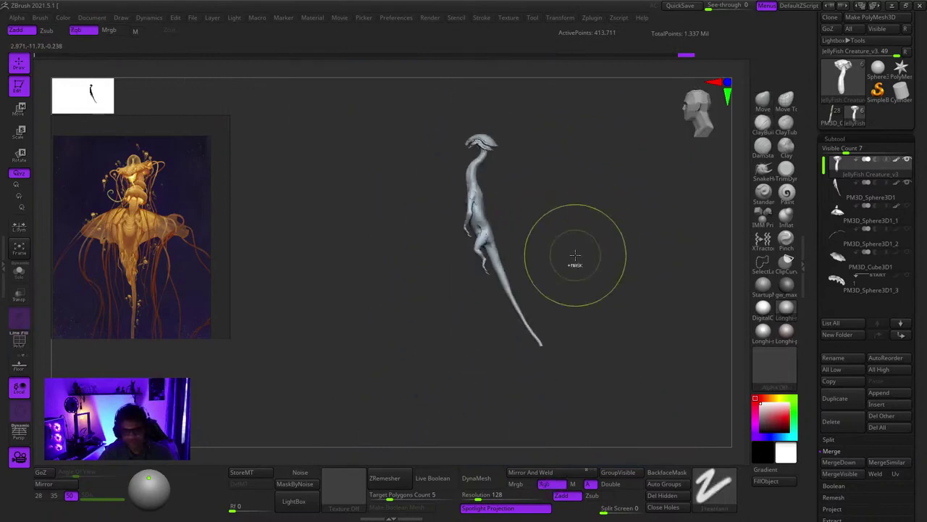
right_click_drag(539, 284, 540, 233, "alt")
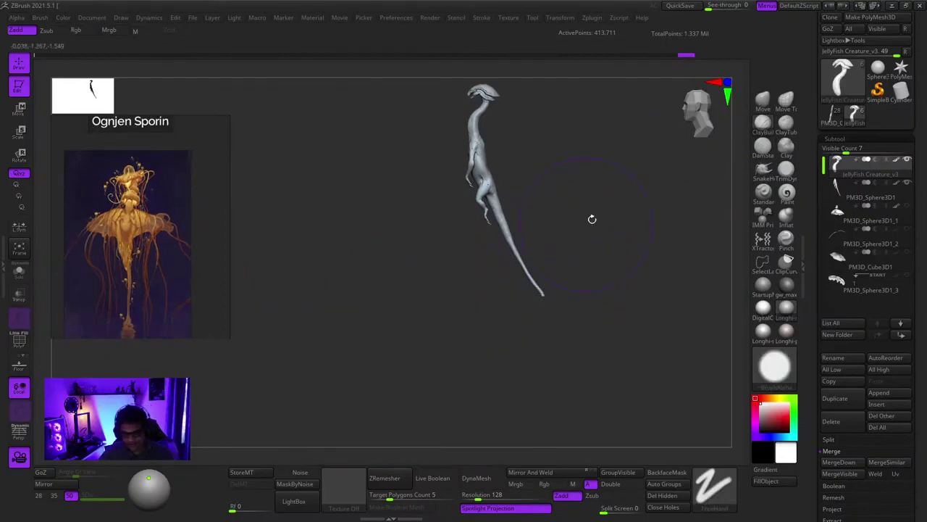
left_click(786, 103)
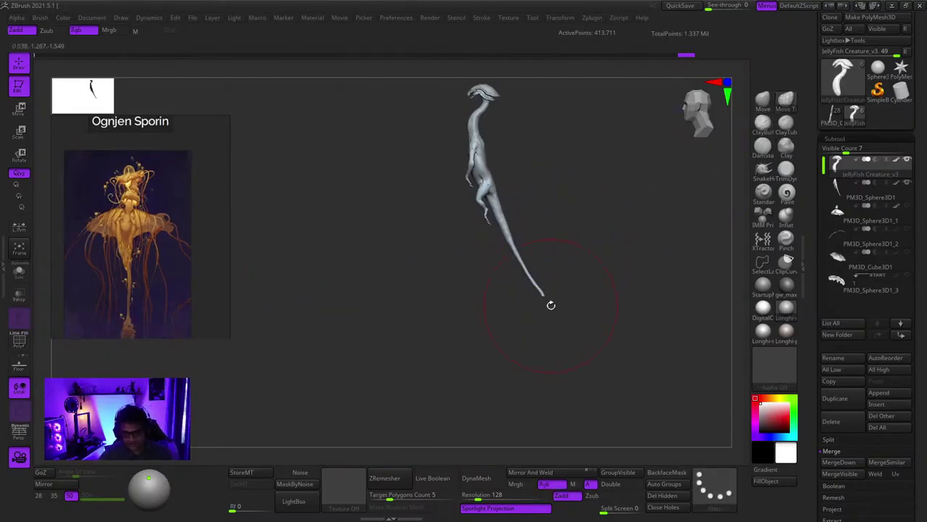
right_click_drag(543, 284, 572, 435, "alt")
key("shift+f")
key("shift+f")
left_click(528, 271, "alt")
right_click_drag(573, 435, 560, 381, "alt")
right_click_drag(559, 381, 472, 364, "ctrl")
right_click(471, 364)
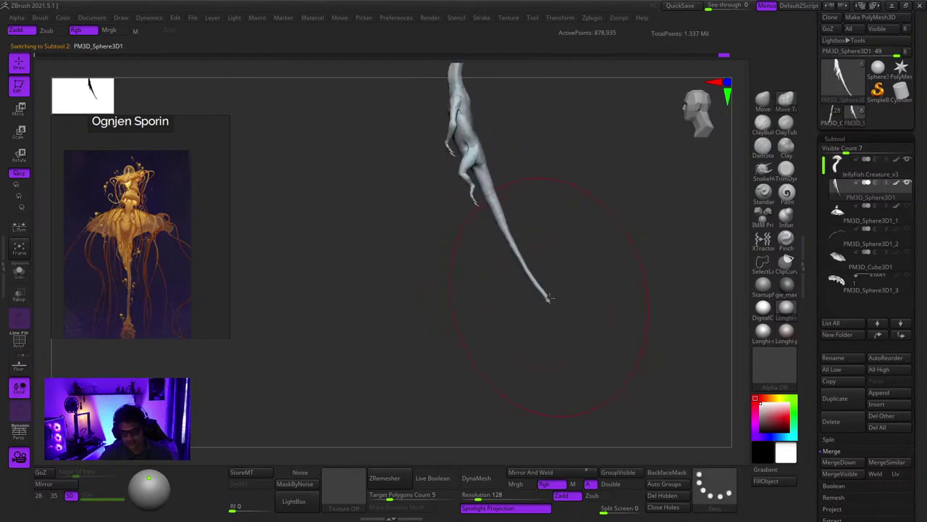
left_click_drag(569, 332, 494, 221)
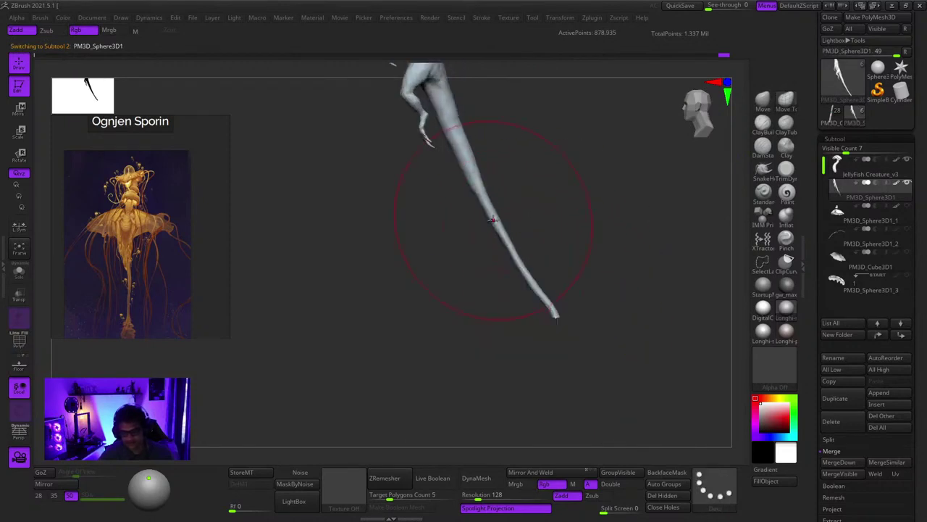
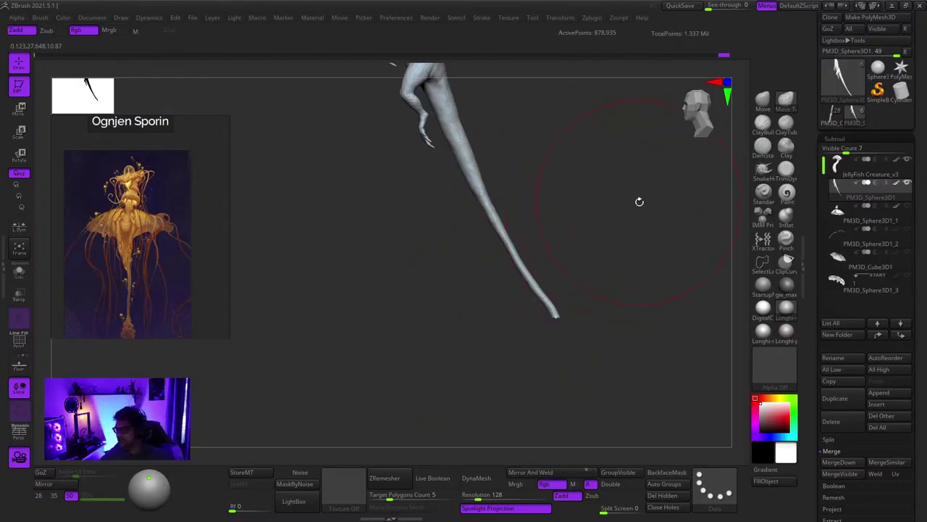
Switch to the goblin model and examine the whole character and the braided cord with its ornaments at the waist
left_click_drag(639, 202, 632, 203)
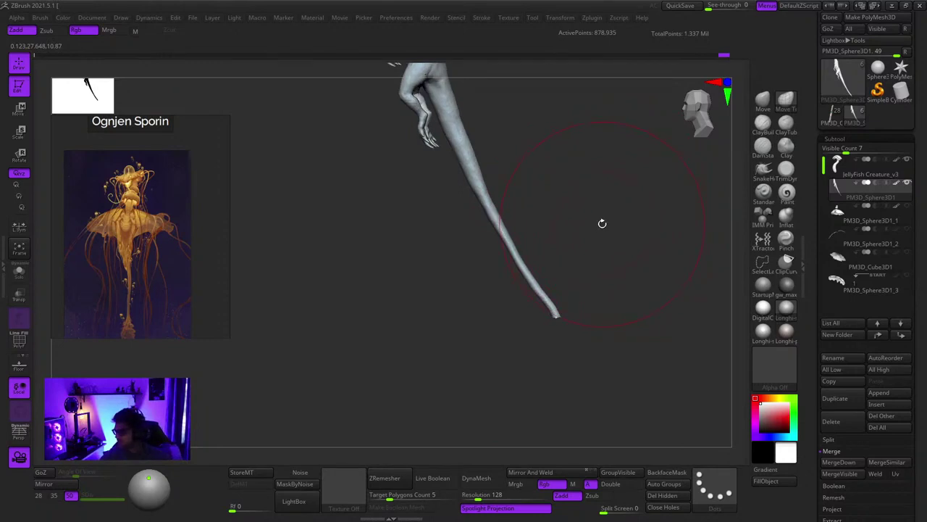
left_click_drag(615, 223, 572, 208)
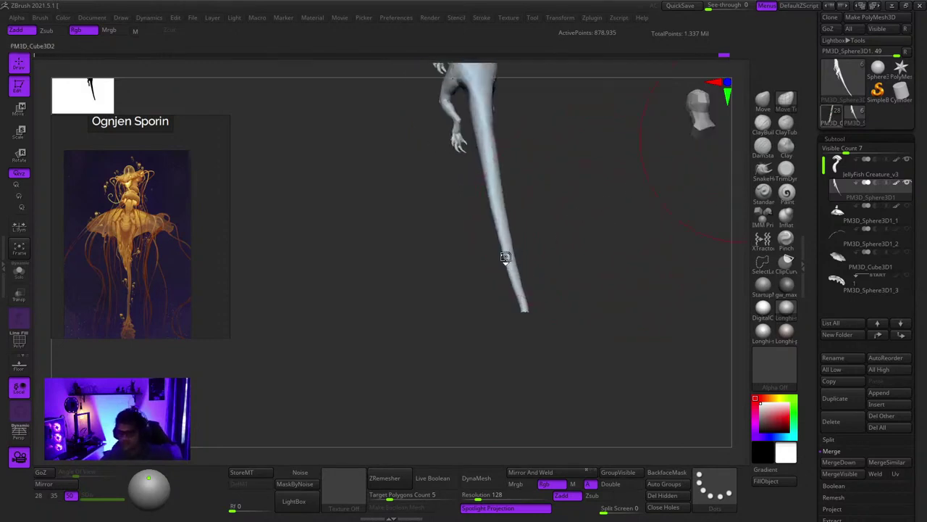
key("f")
left_click_drag(564, 230, 630, 224)
key("space")
left_click_drag(528, 251, 507, 250)
mouse_move(492, 251)
right_mouse_down()
mouse_move(504, 253)
mouse_move(551, 321)
mouse_move(570, 222)
mouse_move(518, 210)
right_mouse_up()
mouse_move(518, 210)
right_mouse_down("alt")
mouse_move(552, 278)
mouse_move(535, 239)
right_mouse_up("alt")
right_click_drag(535, 239, 513, 217)
right_click_drag(512, 218, 550, 239)
key("f")
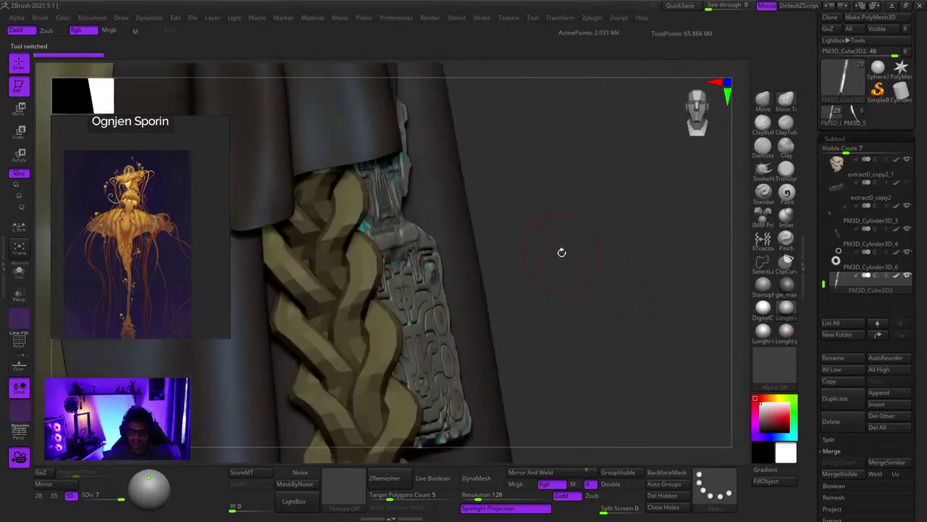
key("f")
left_click_drag(607, 257, 588, 262)
right_click_drag(354, 297, 337, 297)
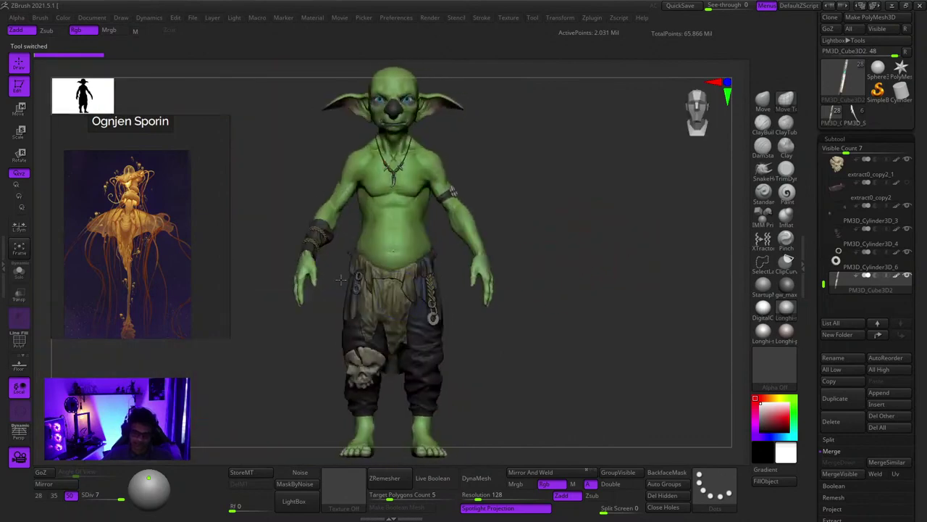
left_click_drag(598, 292, 494, 288)
left_click_drag(637, 284, 553, 259)
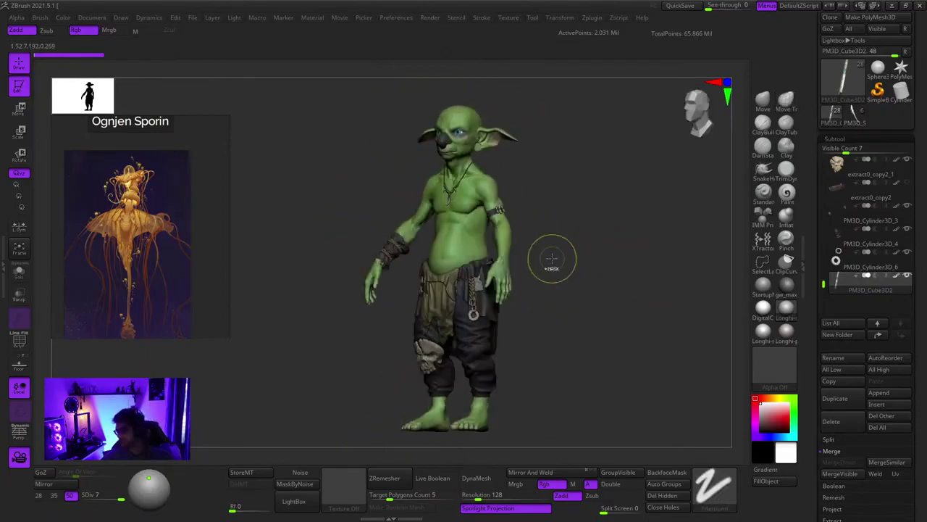
right_click_drag(553, 259, 474, 349, "ctrl")
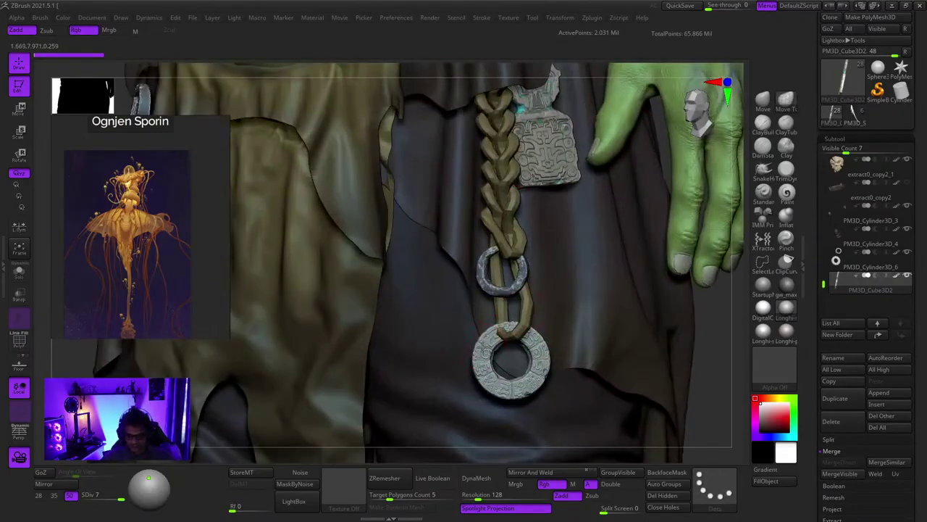
Isolate the PM3D_Cylinder3D_6 subtool and examine the carved stone ring and the smaller ring from several sides
left_click(484, 348, "alt")
key("shift+f")
key("shift+f")
left_click(19, 273)
key("f")
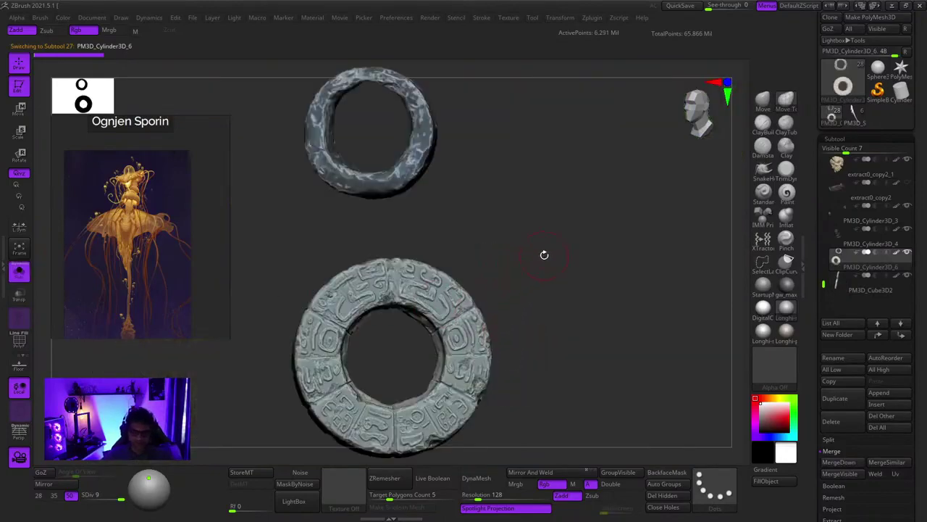
left_click_drag(544, 255, 554, 235)
left_click_drag(554, 235, 623, 181, "alt")
right_click_drag(623, 181, 629, 198, "ctrl")
right_click(629, 198)
mouse_move(631, 190)
left_mouse_down("alt")
mouse_move(624, 167)
mouse_move(635, 196)
mouse_move(625, 200)
left_mouse_up("alt")
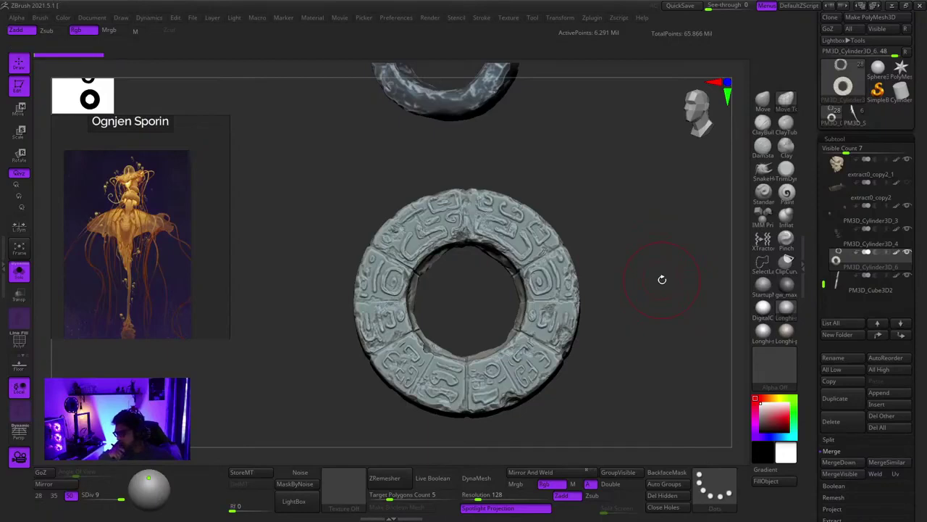
left_click_drag(626, 200, 636, 234)
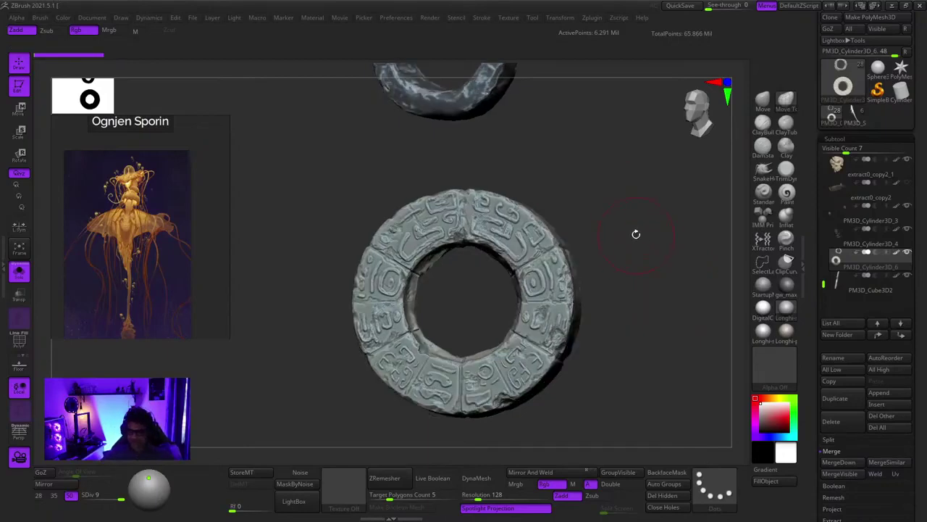
right_click_drag(563, 277, 563, 233, "alt")
right_click_drag(562, 234, 567, 225, "ctrl")
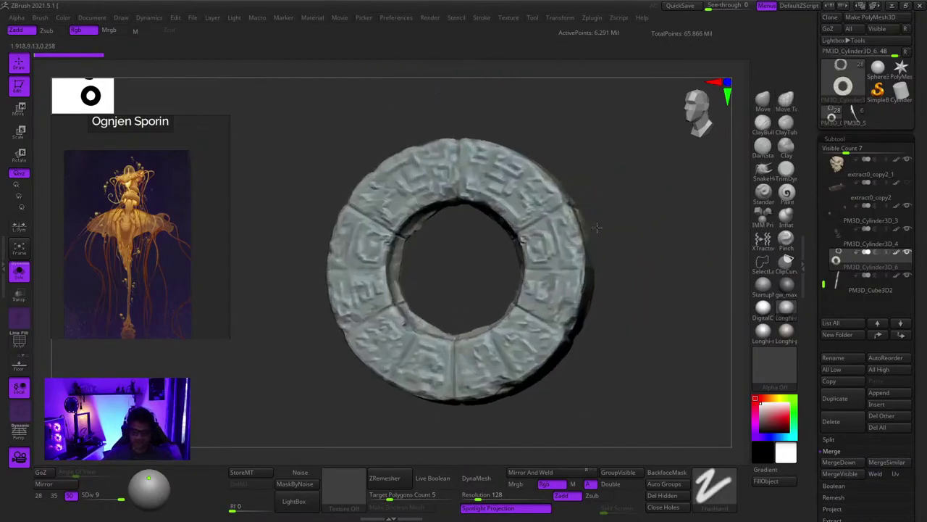
left_click_drag(649, 234, 306, 241)
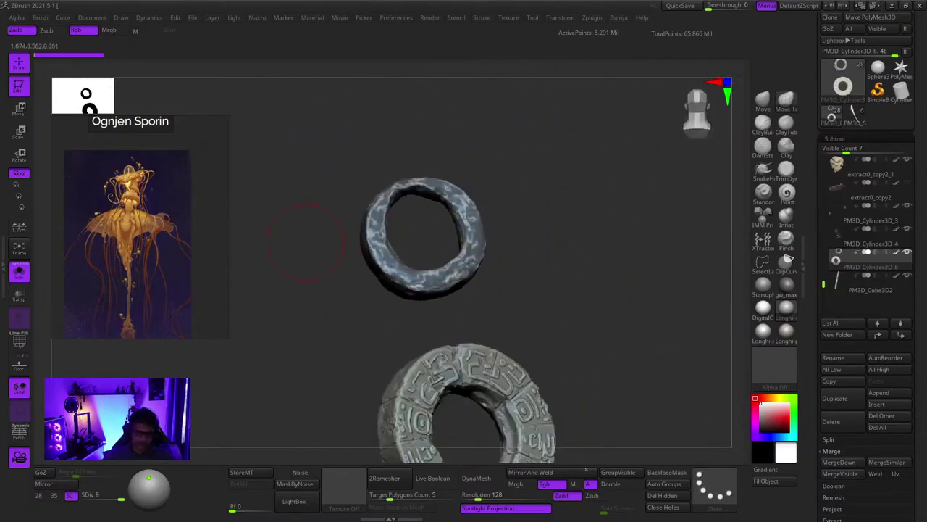
Show all goblin subtools again and compare the rings in isolation with their place on the braided cord
left_click(19, 273)
right_click_drag(515, 327, 543, 203, "ctrl")
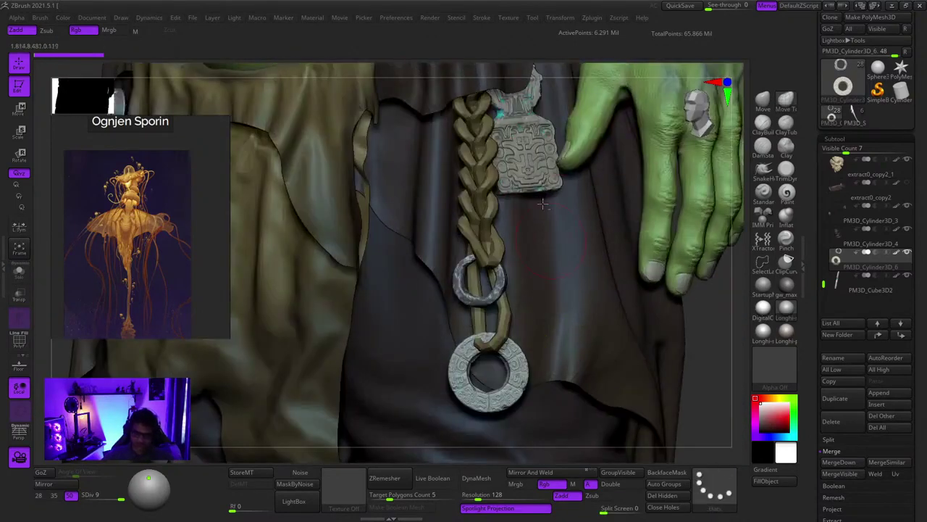
left_click(20, 274)
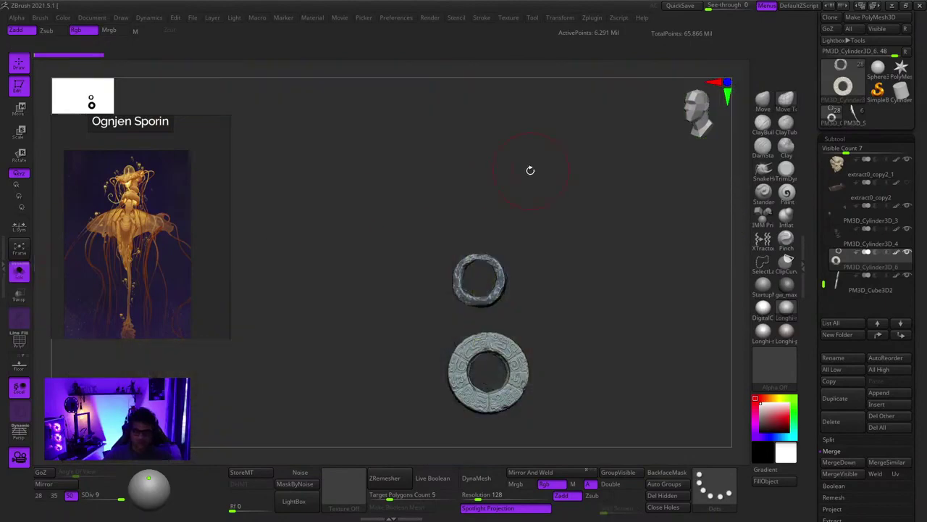
left_click(20, 273)
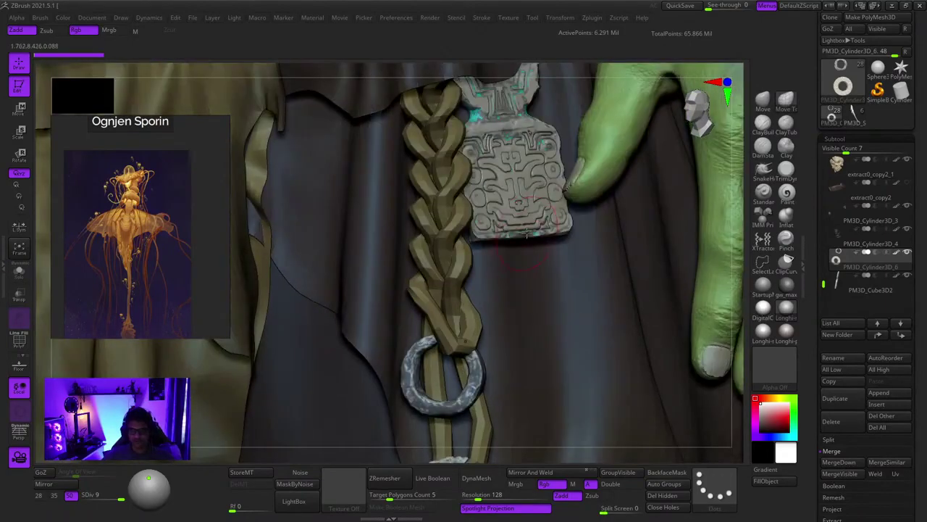
key("shift+f")
key("shift+f")
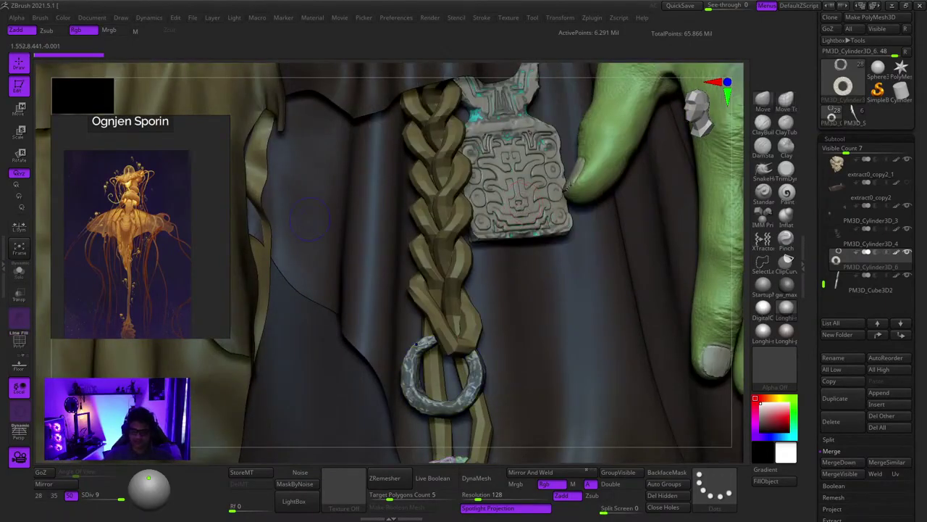
Isolate the PM3D_Cube3D2 subtool and examine the carved face patterns on the stone pendant
right_click_drag(511, 160, 520, 232, "alt")
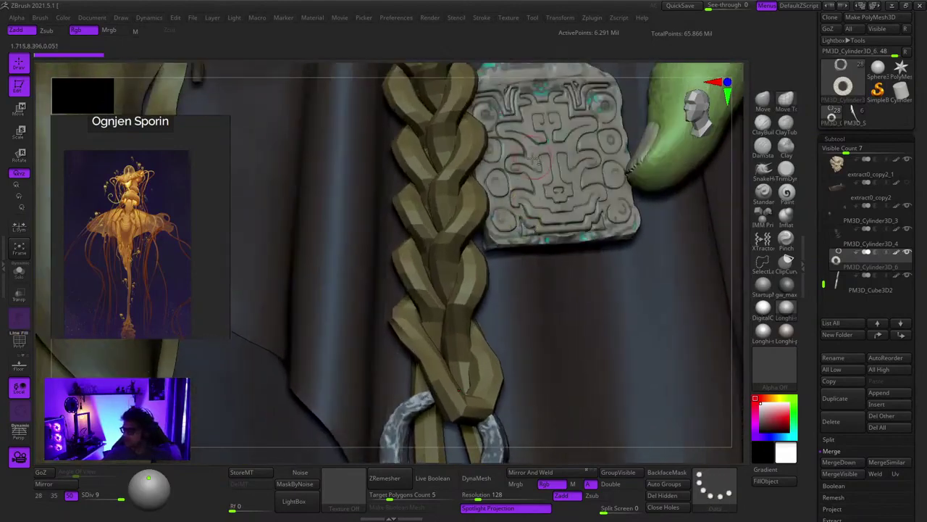
right_click_drag(536, 156, 532, 222, "alt")
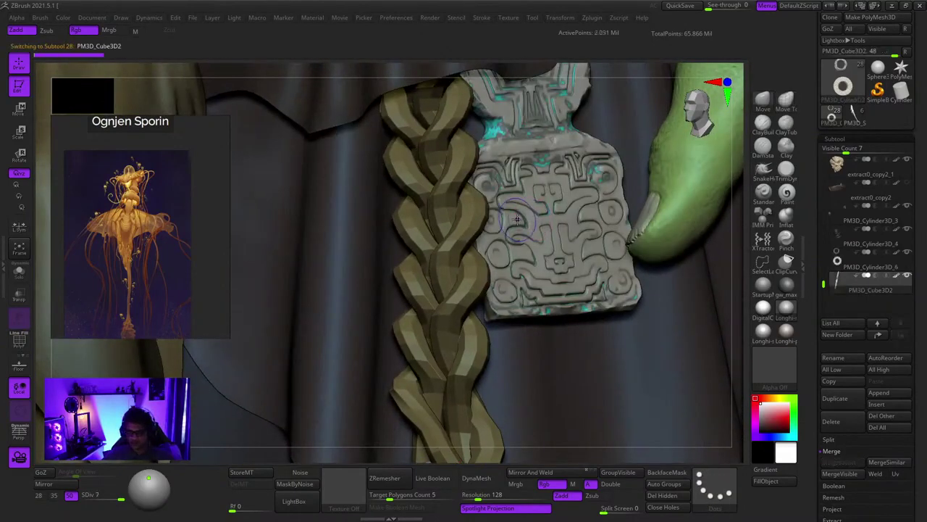
key("f")
left_click(23, 272)
key("f")
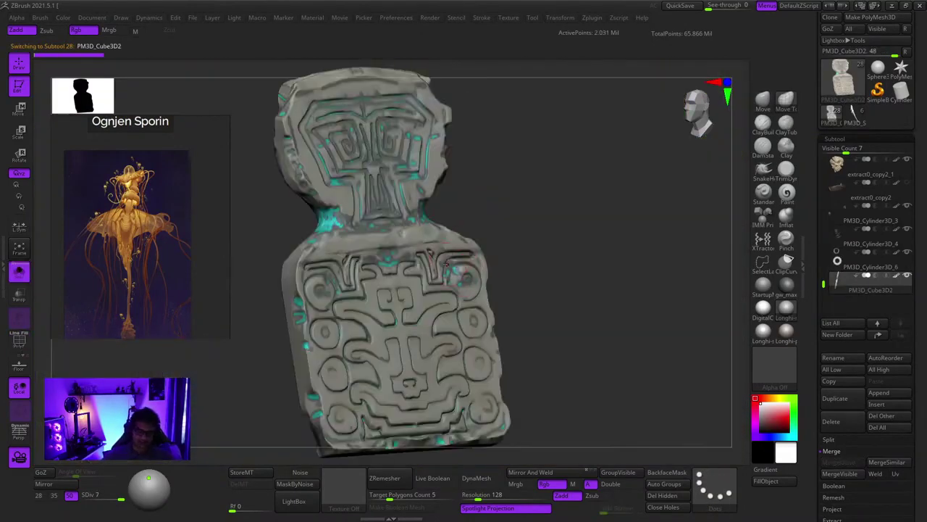
mouse_move(556, 212)
right_mouse_down()
mouse_move(582, 201)
mouse_move(564, 203)
right_mouse_up()
left_click_drag(552, 209, 631, 188, "alt")
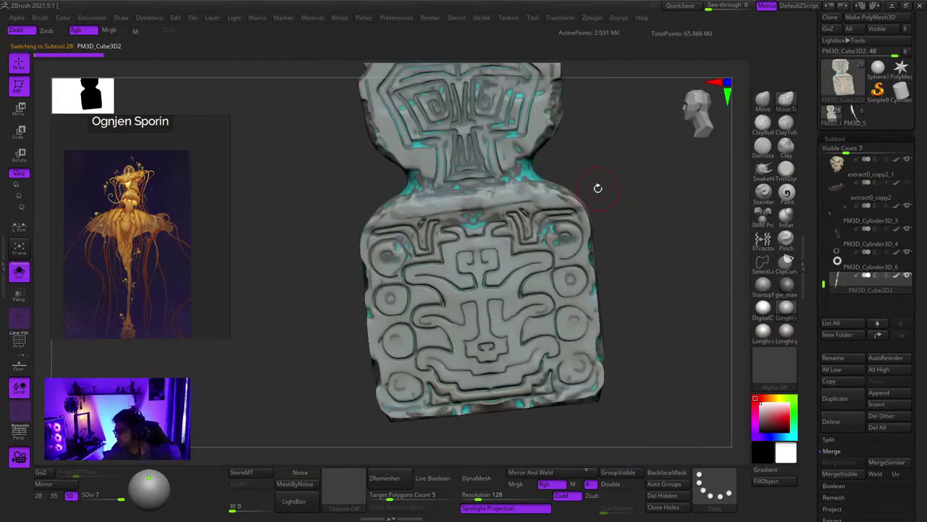
left_click_drag(598, 188, 602, 156)
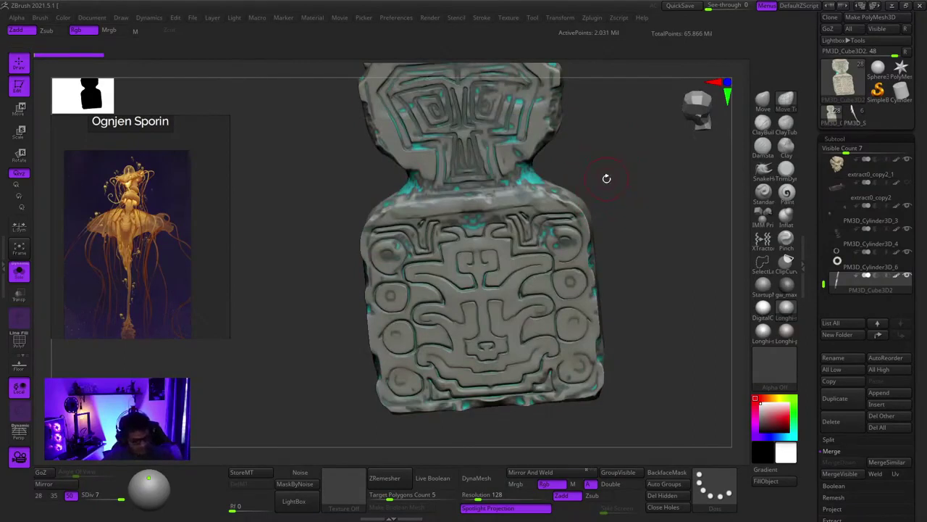
left_click_drag(652, 176, 650, 184)
left_click_drag(625, 212, 660, 221)
mouse_move(661, 221)
right_mouse_down()
mouse_move(579, 201)
mouse_move(497, 295)
mouse_move(523, 243)
mouse_move(500, 270)
mouse_move(460, 288)
right_mouse_up()
right_click(497, 295)
right_click(501, 270)
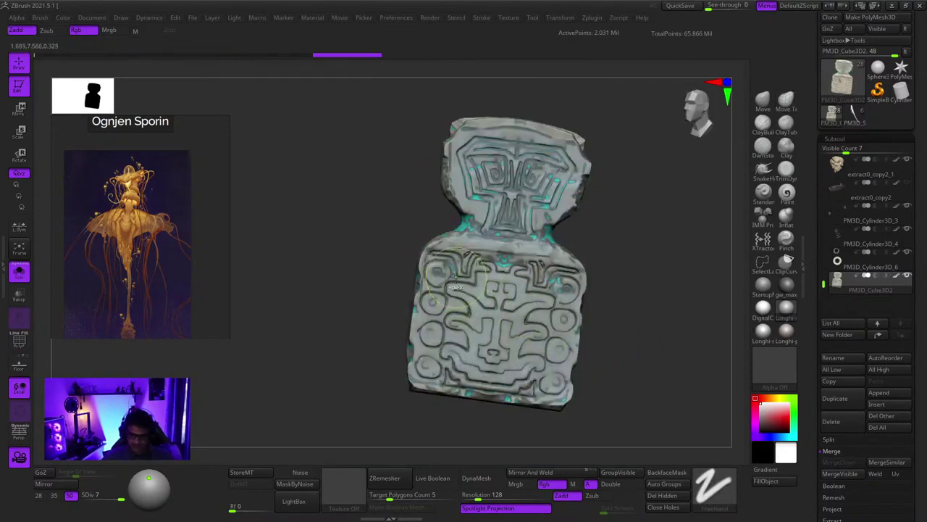
right_click_drag(455, 286, 477, 319)
right_click_drag(506, 290, 297, 227, "shift")
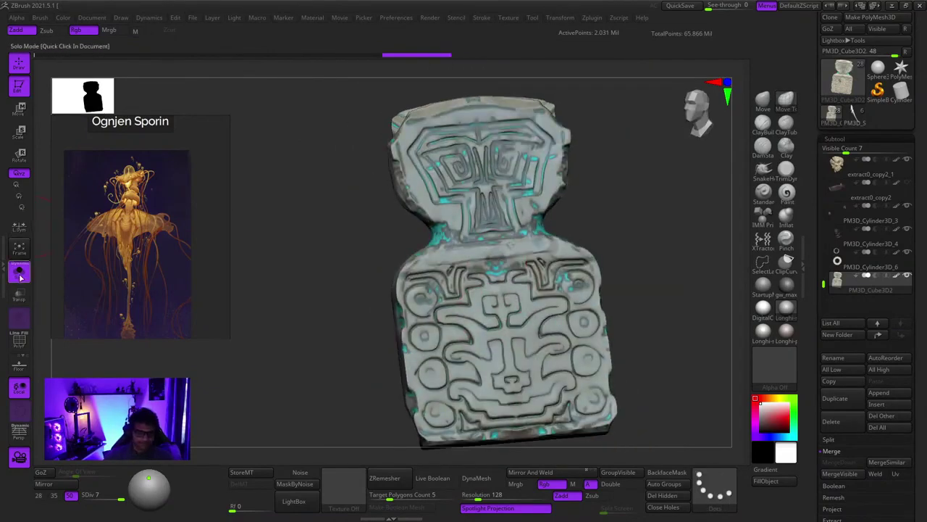
Bring back all goblin subtools and examine the full figure and its torso from the front
left_click(19, 273)
right_click_drag(463, 248, 493, 240)
key("f")
key("f")
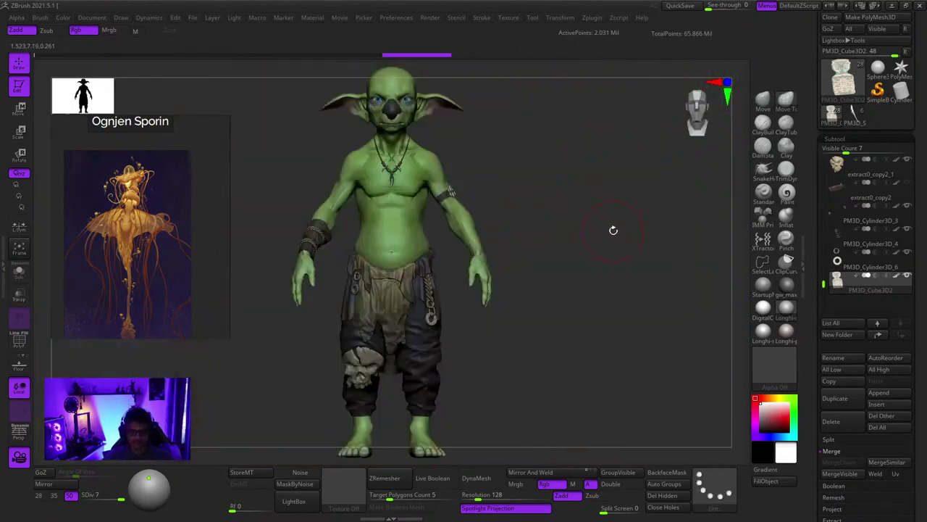
right_click_drag(613, 230, 625, 209)
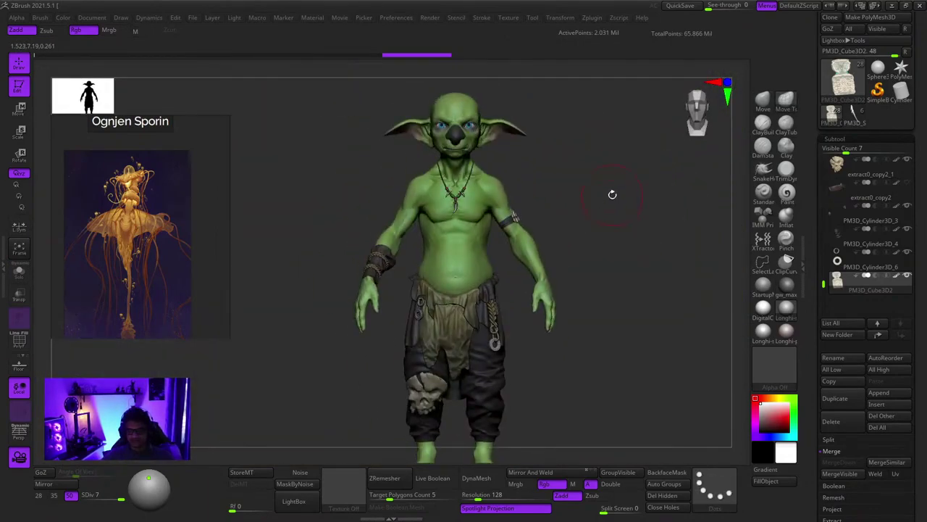
key("f")
key("f")
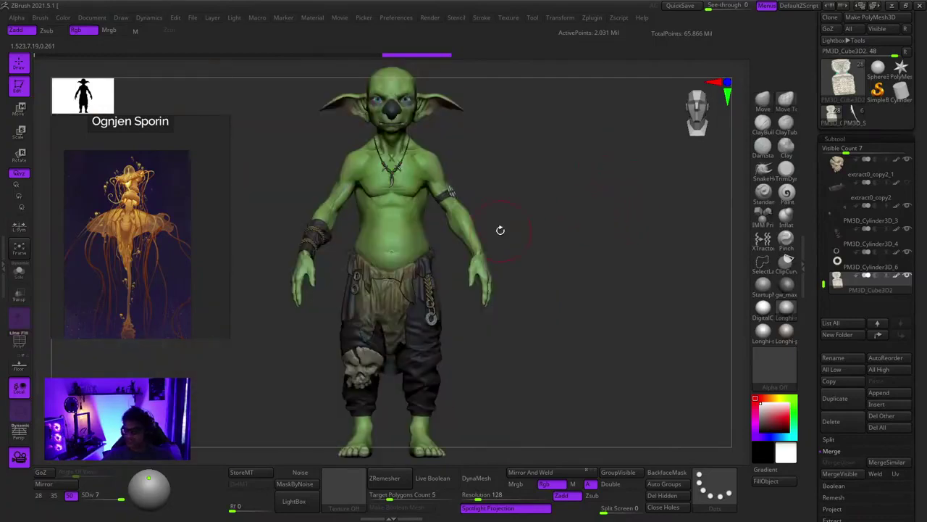
right_click_drag(500, 230, 596, 232, "alt")
right_click_drag(596, 232, 483, 235, "ctrl")
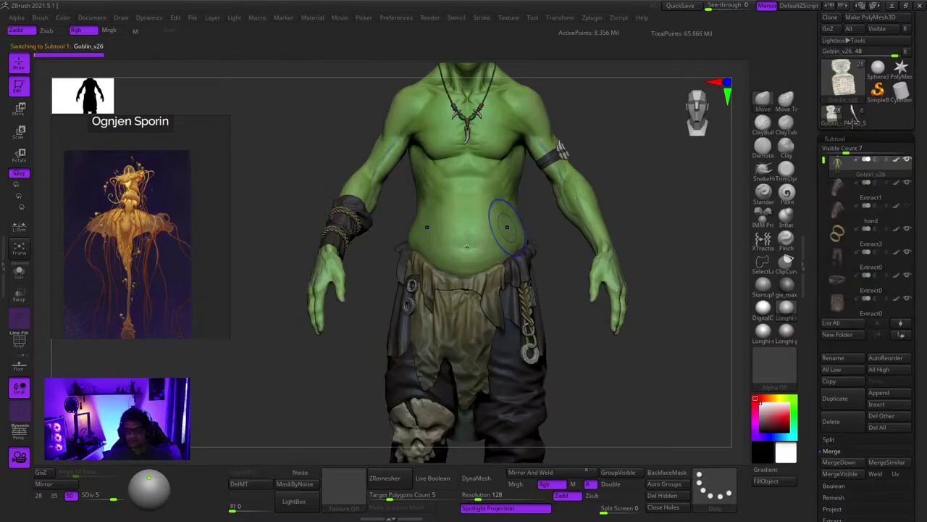
key("f")
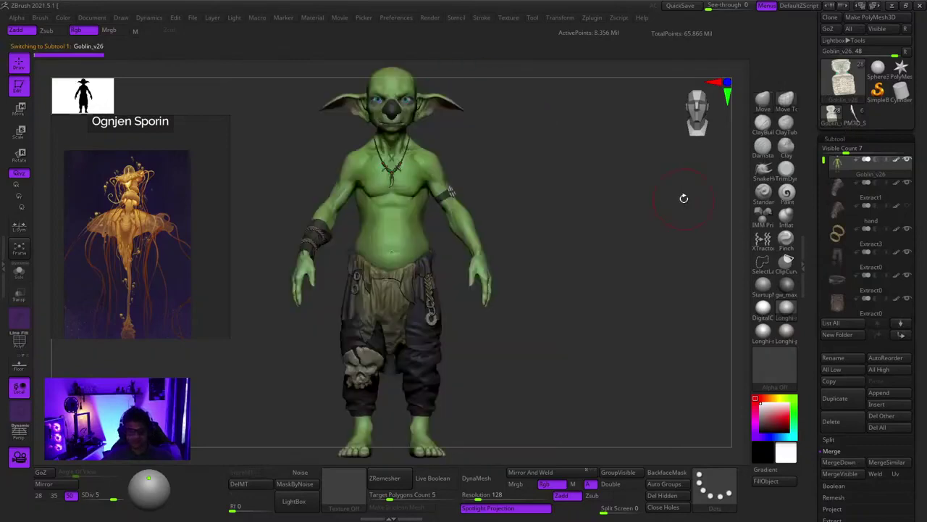
left_click_drag(635, 209, 652, 201)
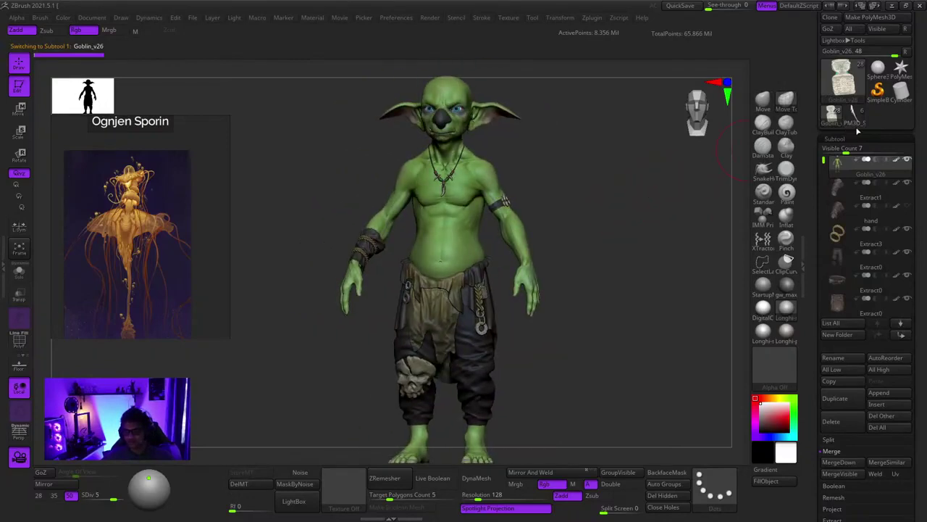
Switch back to the jellyfish creature model and view its full body from a three-quarter angle
left_click(854, 116)
key("f")
left_click_drag(557, 242, 558, 225)
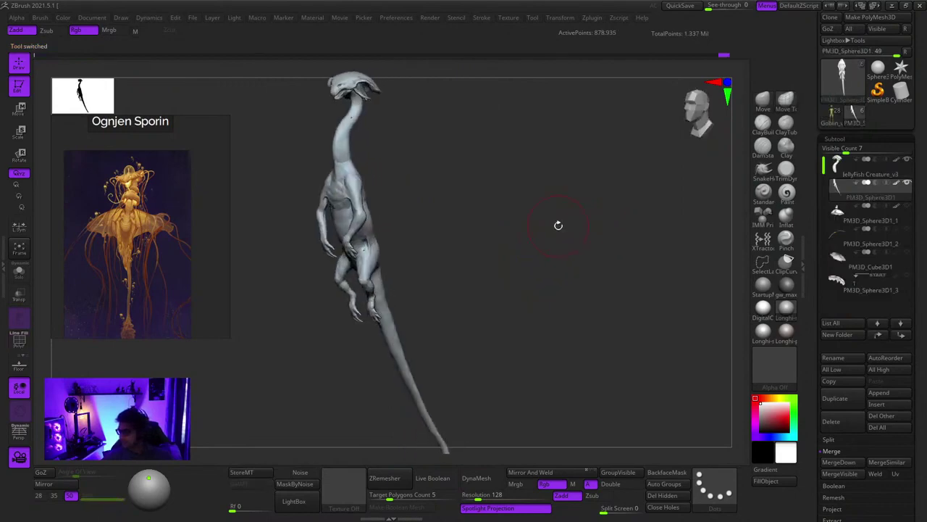
Reshape the short side toe on the creature's foot and pull its tip outward
right_click_drag(384, 245, 464, 333, "alt")
right_click_drag(464, 333, 513, 237)
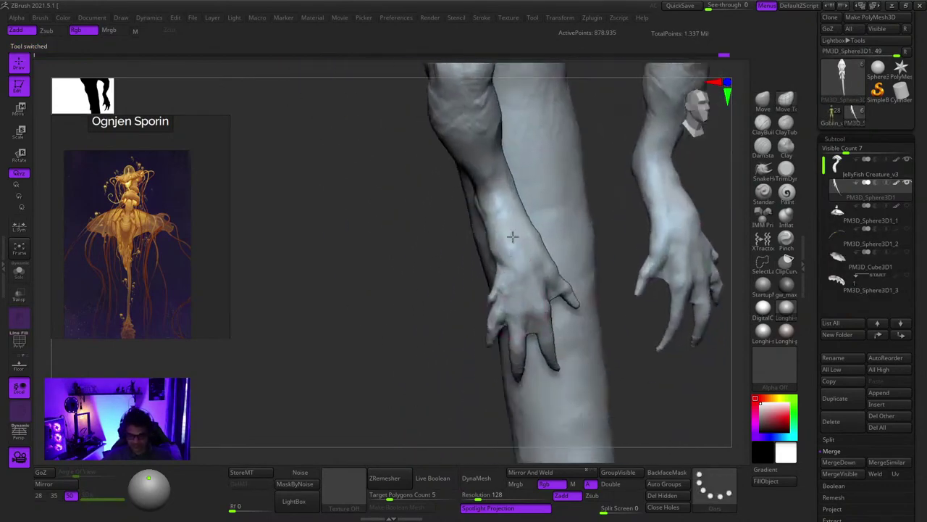
left_click_drag(512, 236, 531, 263)
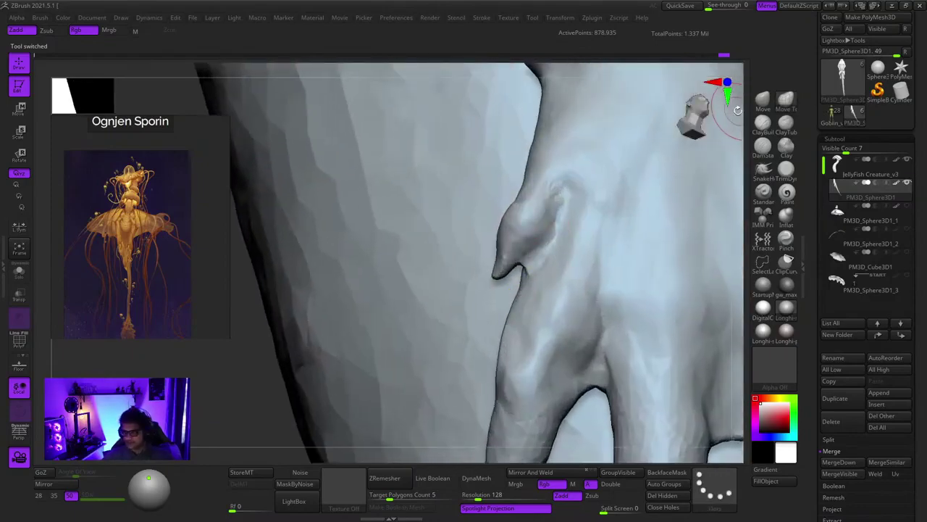
left_click_drag(648, 75, 486, 290)
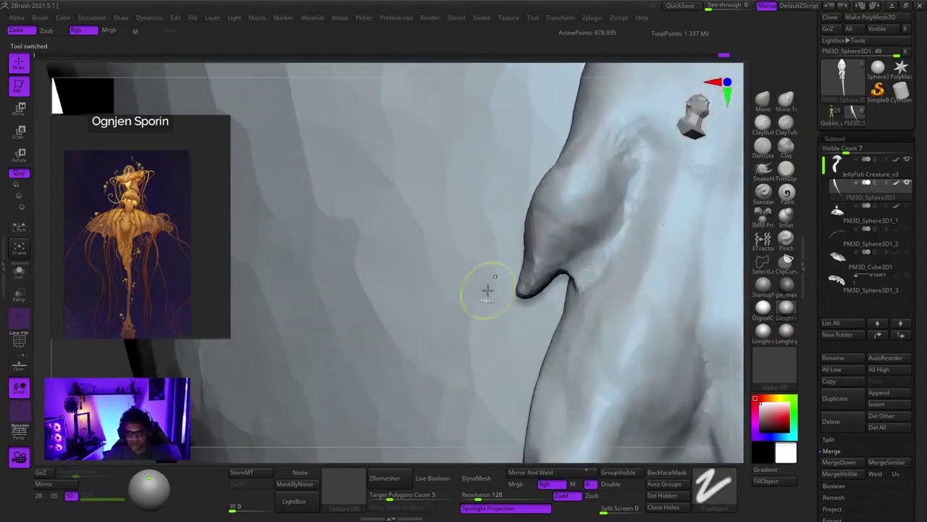
mouse_move(511, 256)
right_mouse_down()
mouse_move(517, 282)
mouse_move(517, 265)
mouse_move(521, 273)
mouse_move(511, 282)
mouse_move(554, 315)
mouse_move(517, 236)
right_mouse_up()
right_click(522, 273)
left_click_drag(517, 235, 491, 268)
Adjust the brush's draw size and push the short toe into a longer, tapered form from the front view
right_click_drag(491, 267, 500, 303)
right_click(498, 305)
right_click(500, 293)
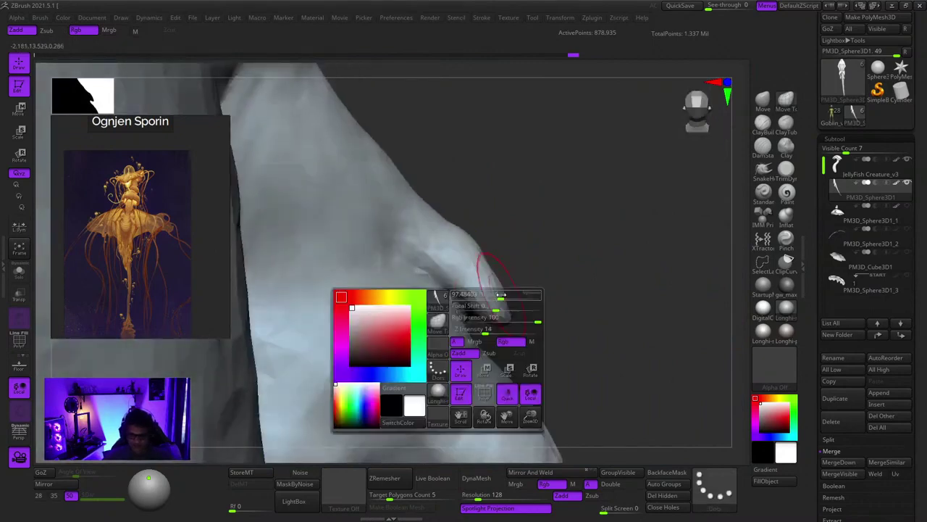
right_click_drag(523, 341, 602, 283)
mouse_move(602, 282)
left_mouse_down()
mouse_move(555, 259)
mouse_move(443, 268)
mouse_move(594, 299)
mouse_move(482, 250)
mouse_move(509, 276)
left_mouse_up()
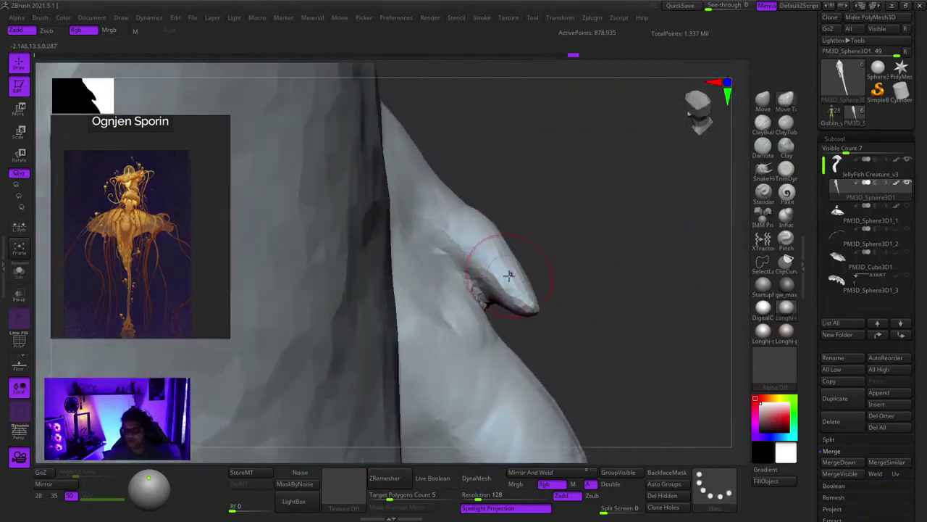
right_click_drag(496, 222, 534, 242, "alt")
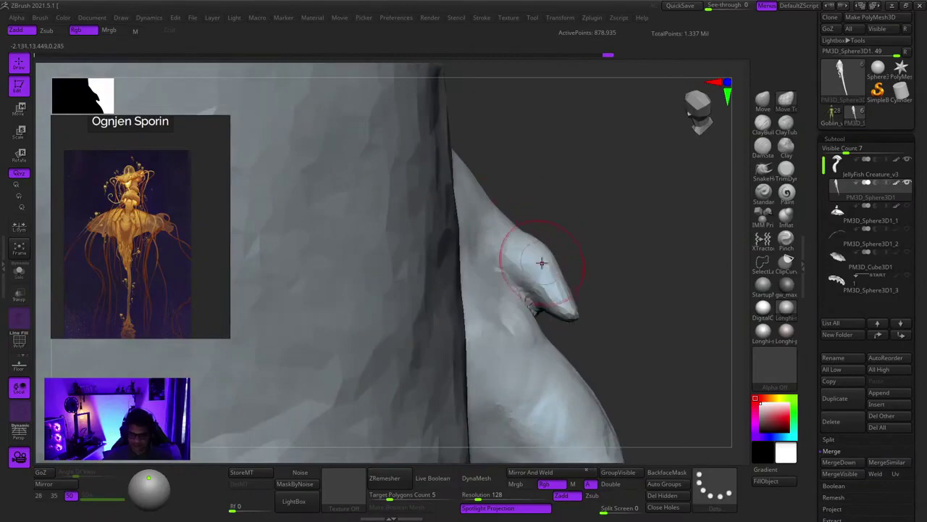
mouse_move(541, 263)
left_mouse_down()
mouse_move(559, 319)
mouse_move(502, 319)
left_mouse_up()
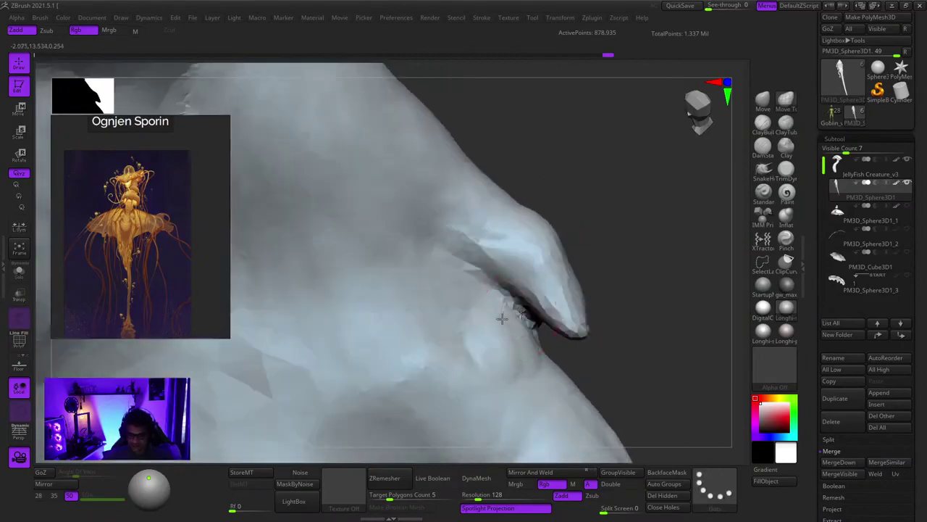
Examine the polygon density of the body mesh around the chest with the wireframe shown
right_click_drag(485, 287, 523, 199)
key("shift+f")
key("shift+f")
key("f")
key("shift+f")
key("shift+f")
right_click_drag(523, 199, 496, 217)
right_click_drag(496, 218, 503, 259, "ctrl")
key("shift+f")
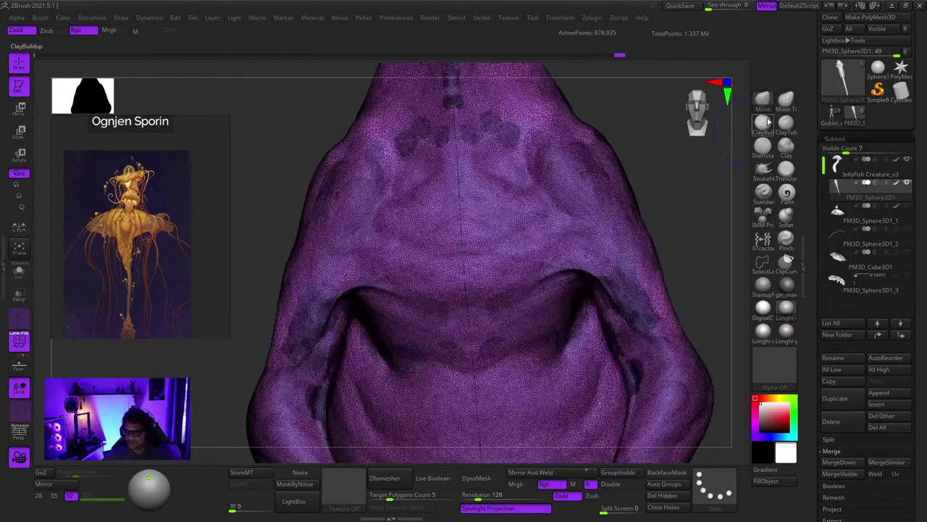
Build up skin folds and muscle forms across the creature's chest with the ClayBuildup brush
key("shift+f")
right_click_drag(541, 223, 436, 267)
key("space")
right_click_drag(497, 201, 576, 187)
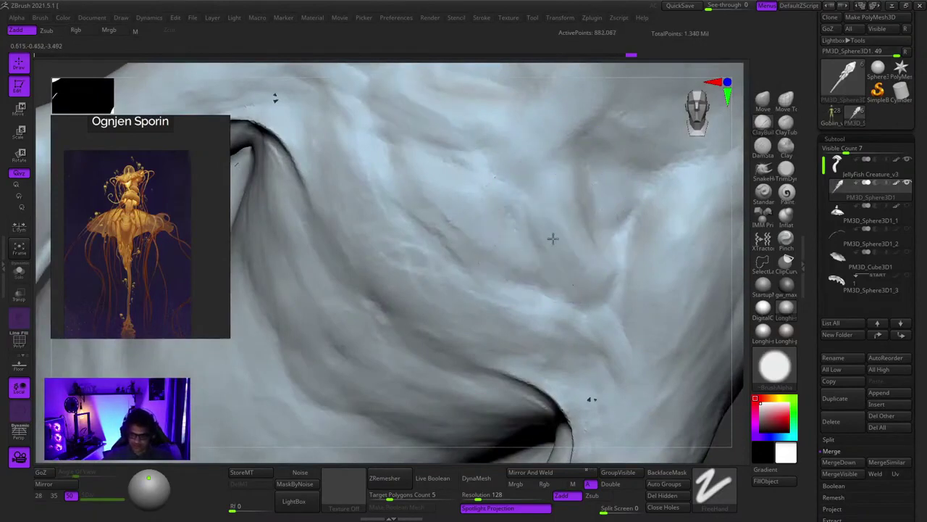
right_click_drag(594, 294, 572, 316, "ctrl")
right_click_drag(509, 237, 530, 302, "ctrl")
mouse_move(528, 292)
left_mouse_down()
mouse_move(606, 280)
mouse_move(497, 304)
mouse_move(565, 241)
mouse_move(560, 228)
left_mouse_up()
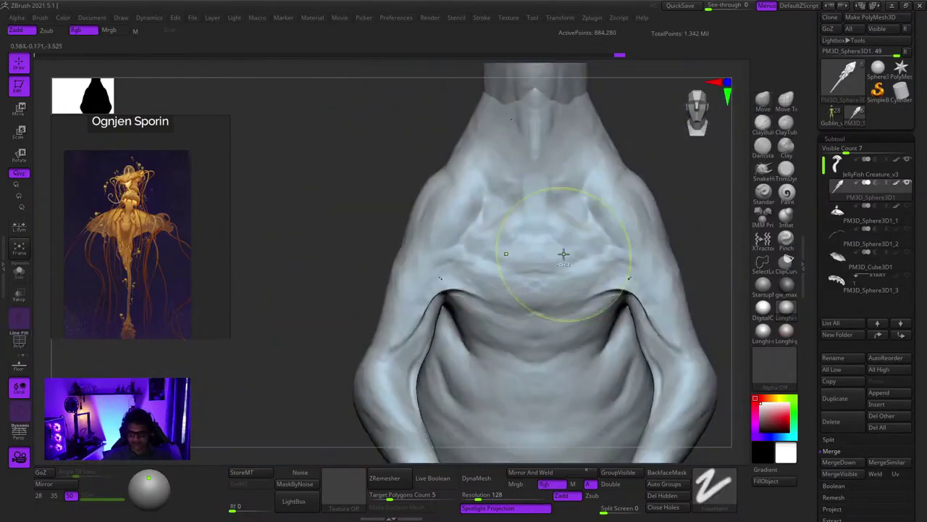
Smooth the folds on the upper chest between the shoulders and check the mesh density in wireframe
right_click_drag(563, 254, 559, 254, "ctrl")
key("shift+f")
key("shift+f")
right_click_drag(584, 222, 568, 210, "ctrl")
right_click_drag(568, 210, 577, 238)
left_click_drag(578, 238, 565, 217, "shift")
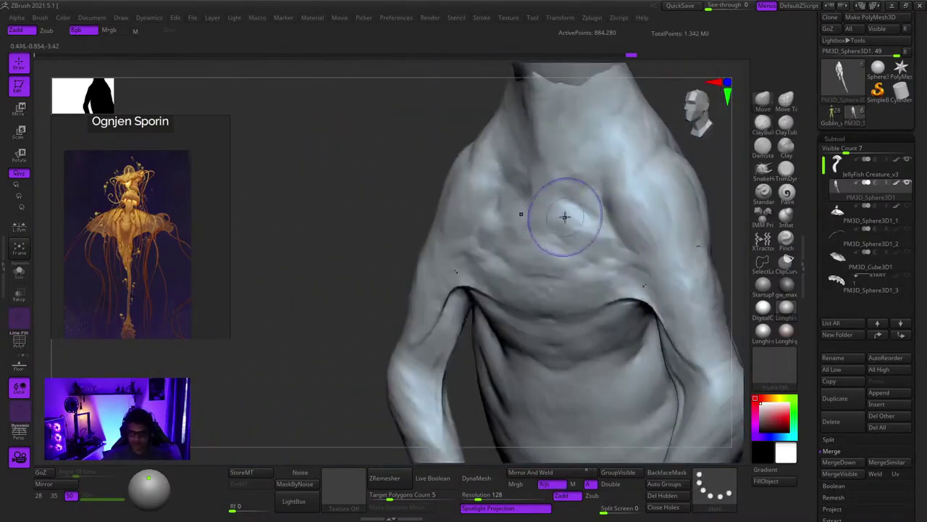
key("shift+f")
key("shift+f")
mouse_move(581, 250)
left_mouse_down()
mouse_move(575, 205)
mouse_move(577, 224)
left_mouse_up()
key("shift+f")
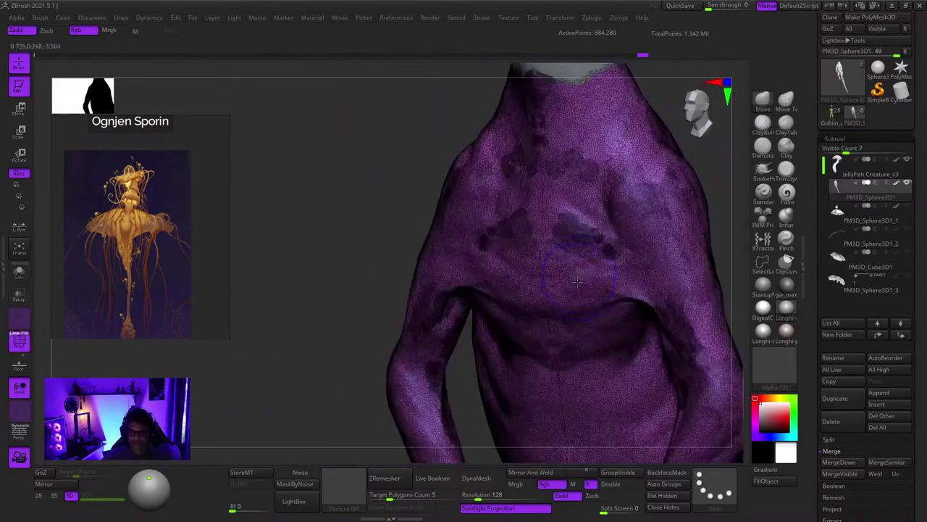
key("shift+f")
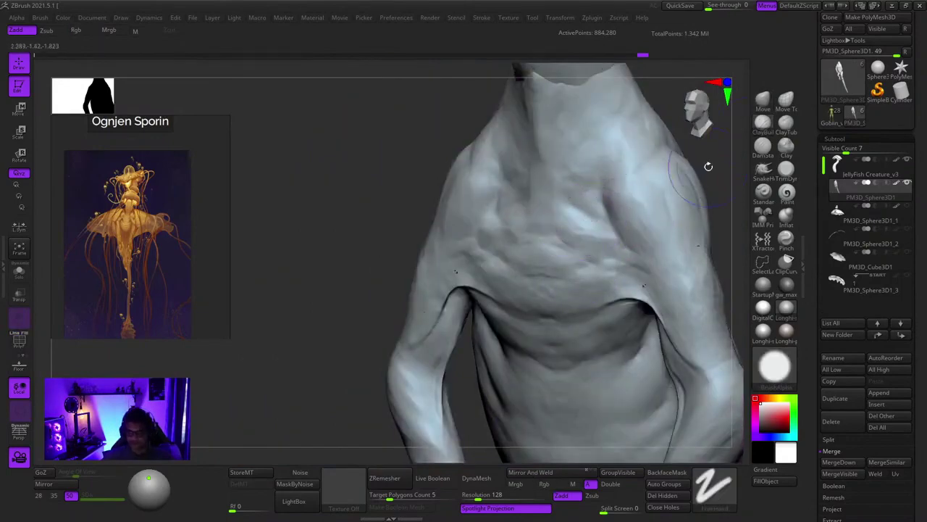
Refine the central chest forms below the neck with the ClayBuildup and Standard brushes
left_click(758, 128)
right_click_drag(575, 173, 568, 247, "ctrl")
key("b")
key("s")
key("t")
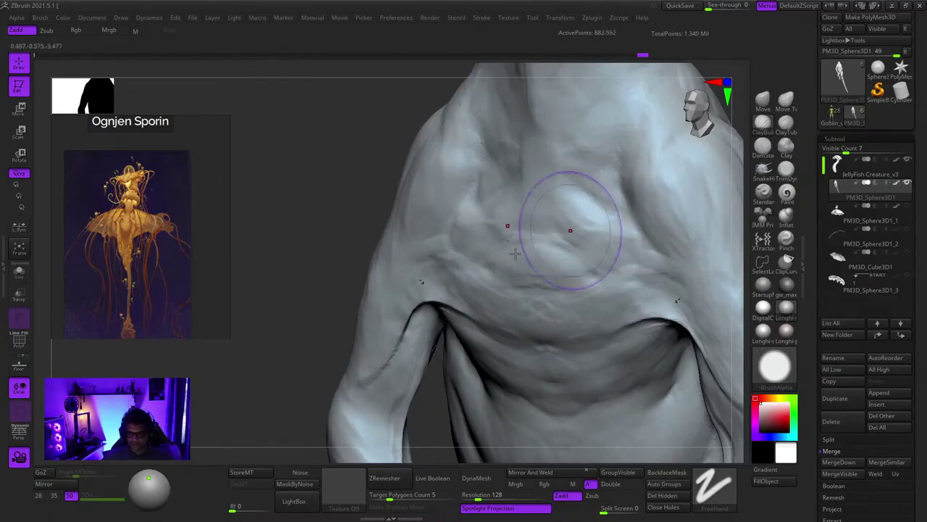
mouse_move(515, 253)
right_mouse_down("ctrl")
mouse_move(515, 188)
mouse_move(536, 304)
mouse_move(536, 369)
mouse_move(552, 339)
mouse_move(548, 314)
mouse_move(599, 265)
right_mouse_up("ctrl")
key("shift+f")
key("shift+f")
Examine the full body, legs and tail from the front and the side
key("f")
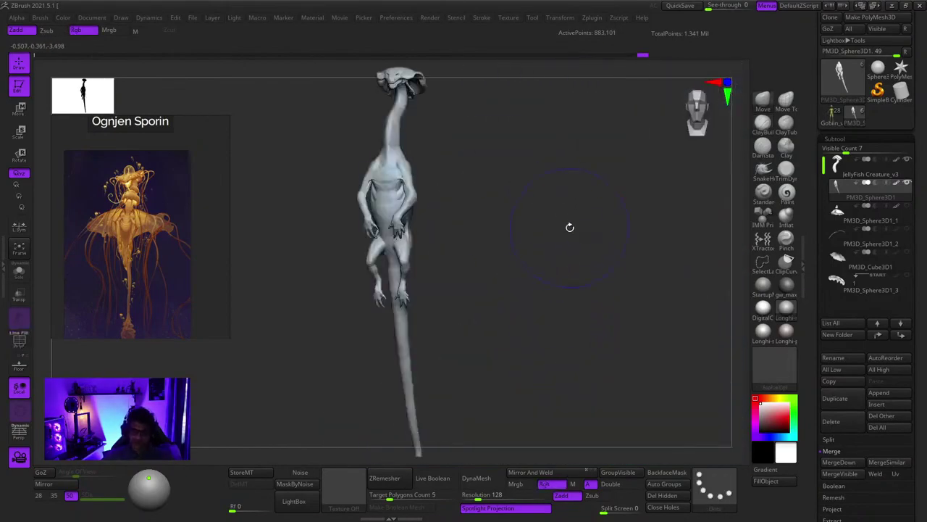
mouse_move(570, 227)
right_mouse_down()
mouse_move(536, 254)
mouse_move(567, 240)
mouse_move(563, 219)
mouse_move(496, 295)
mouse_move(534, 236)
mouse_move(536, 314)
mouse_move(512, 281)
mouse_move(573, 240)
right_mouse_up()
key("shift+f")
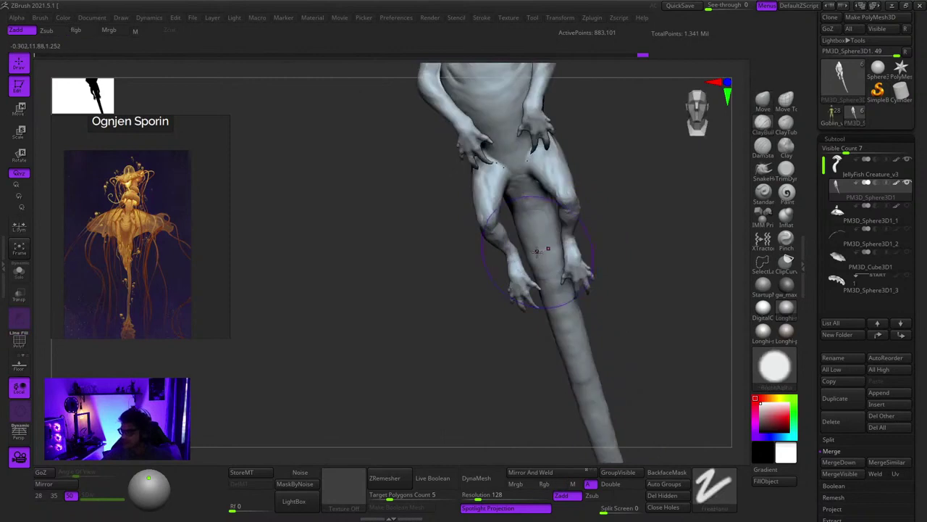
right_click_drag(544, 248, 500, 273, "ctrl")
key("shift+f")
key("shift+f")
key("shift+f")
key("shift+f")
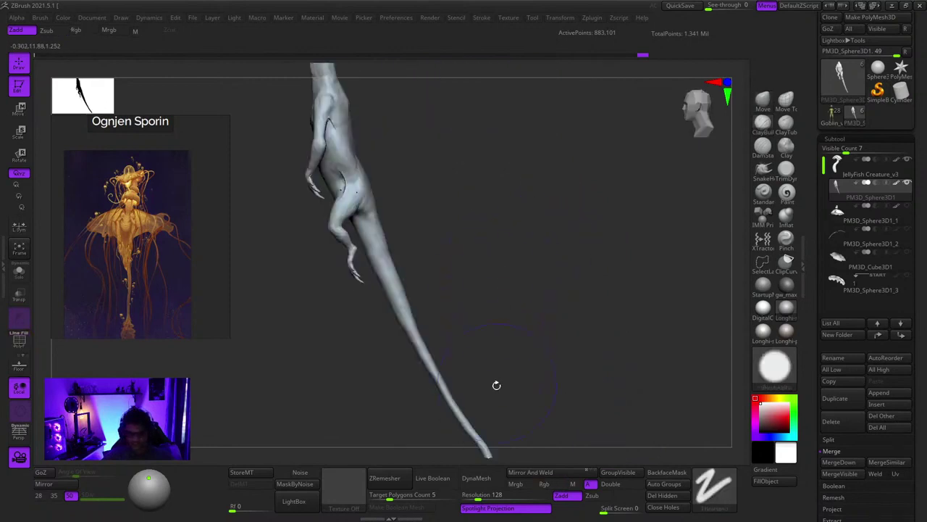
right_click_drag(497, 385, 527, 394, "alt")
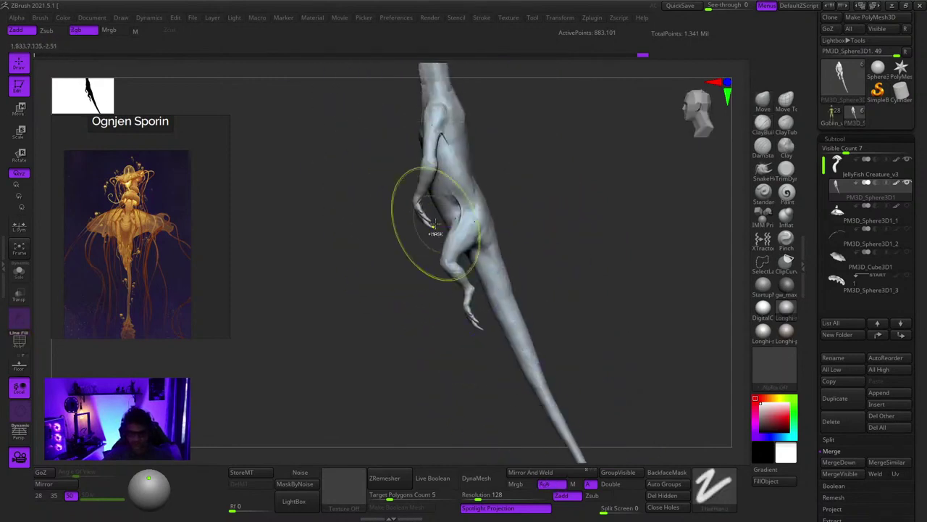
Sculpt the calf and shin muscles of the lower legs symmetrically, from the knees down to the ankles
right_click_drag(437, 224, 540, 247, "ctrl")
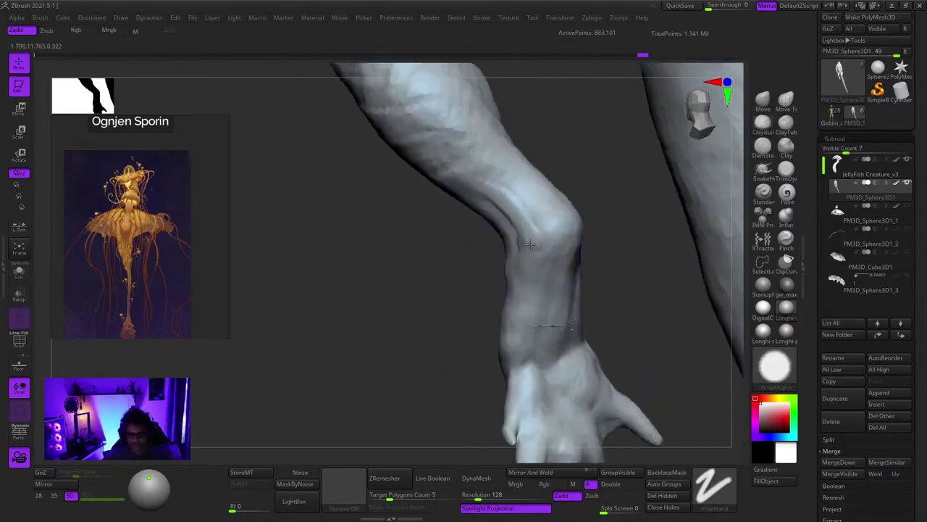
key("shift+f")
key("shift+f")
right_click_drag(440, 120, 552, 308, "alt")
right_click_drag(552, 308, 444, 246, "ctrl")
key("space")
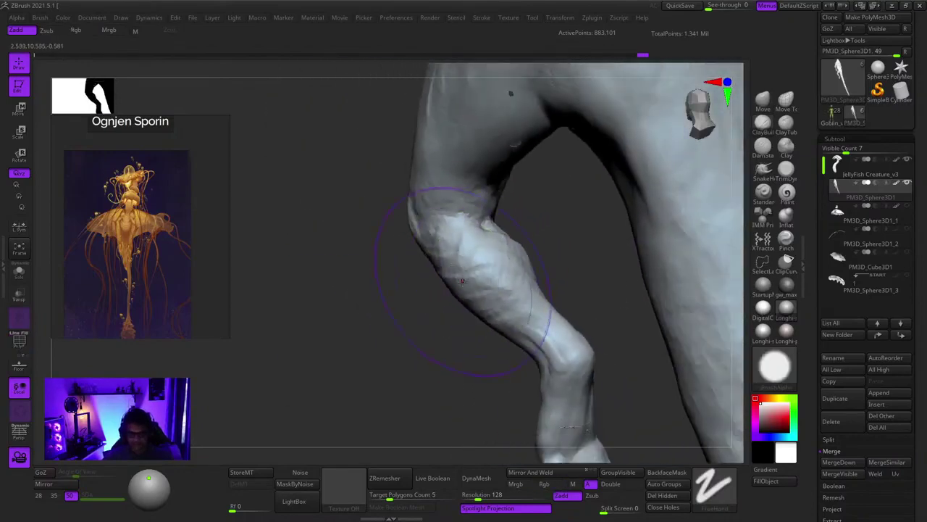
mouse_move(437, 283)
right_mouse_down()
mouse_move(484, 263)
mouse_move(455, 281)
right_mouse_up()
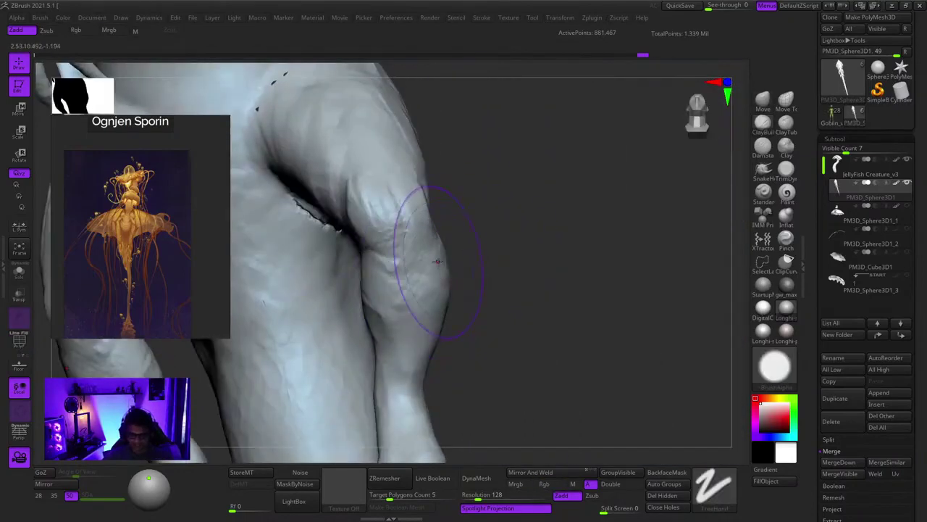
mouse_move(437, 327)
left_mouse_down()
mouse_move(527, 242)
mouse_move(590, 281)
left_mouse_up()
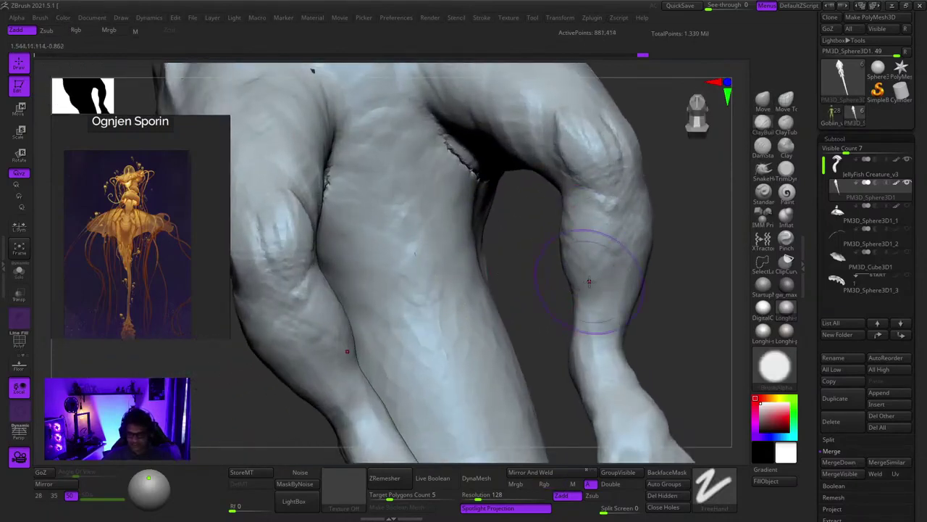
mouse_move(599, 253)
right_mouse_down()
mouse_move(563, 283)
mouse_move(625, 223)
right_mouse_up()
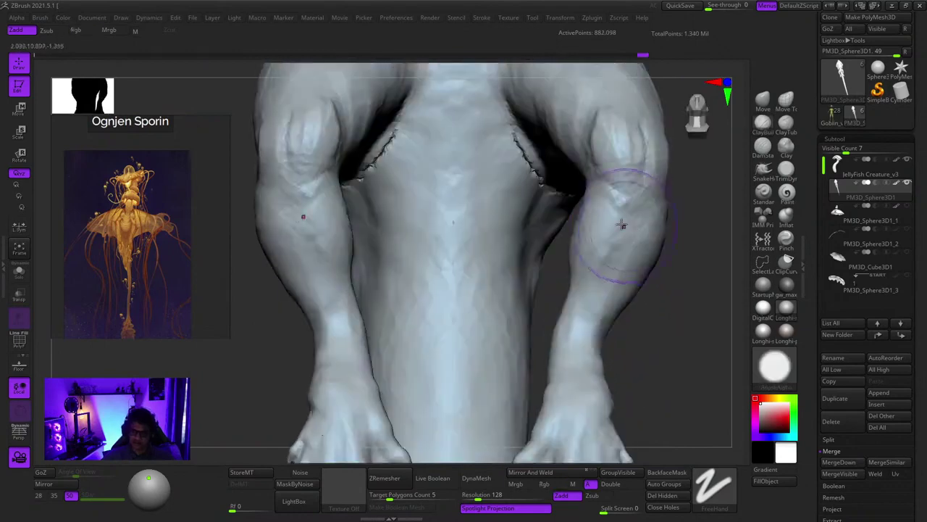
Shape rounded kneecaps with small skin folds beneath them on both legs
key("space")
left_click(640, 179)
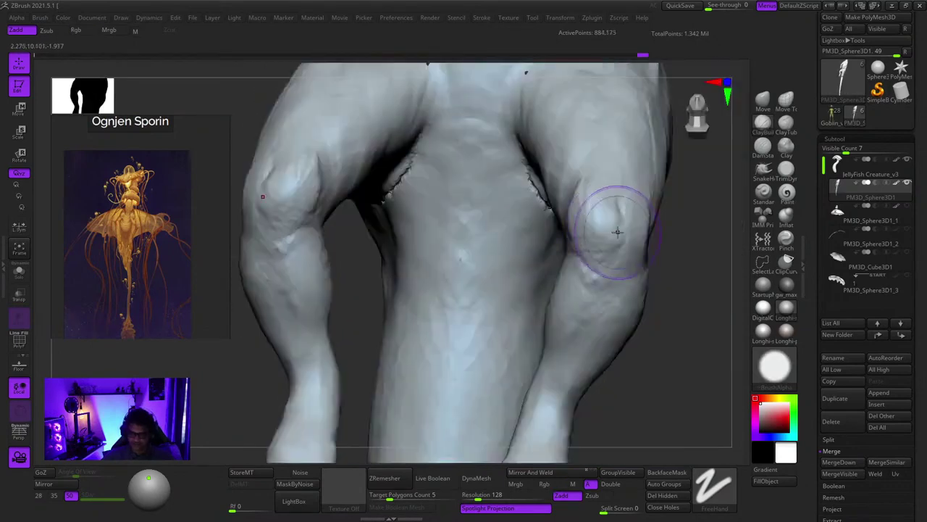
key("space")
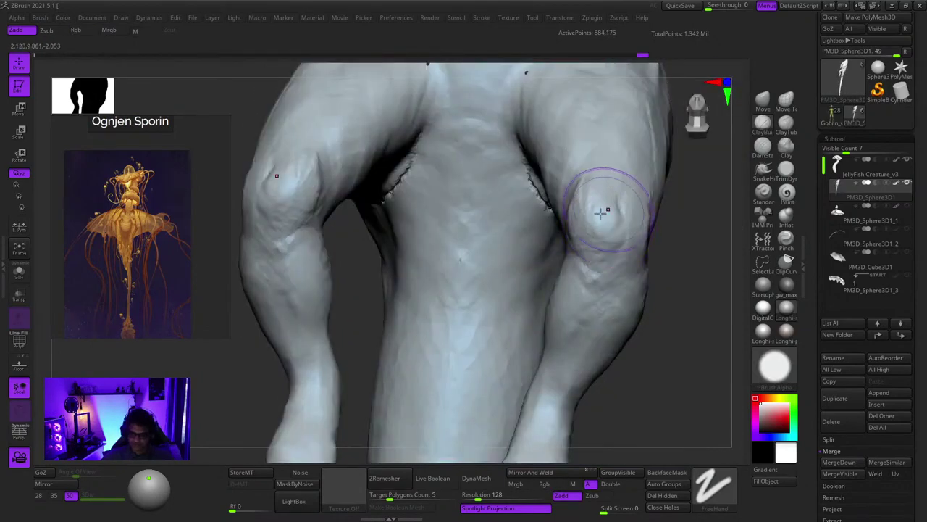
left_click_drag(602, 209, 612, 227)
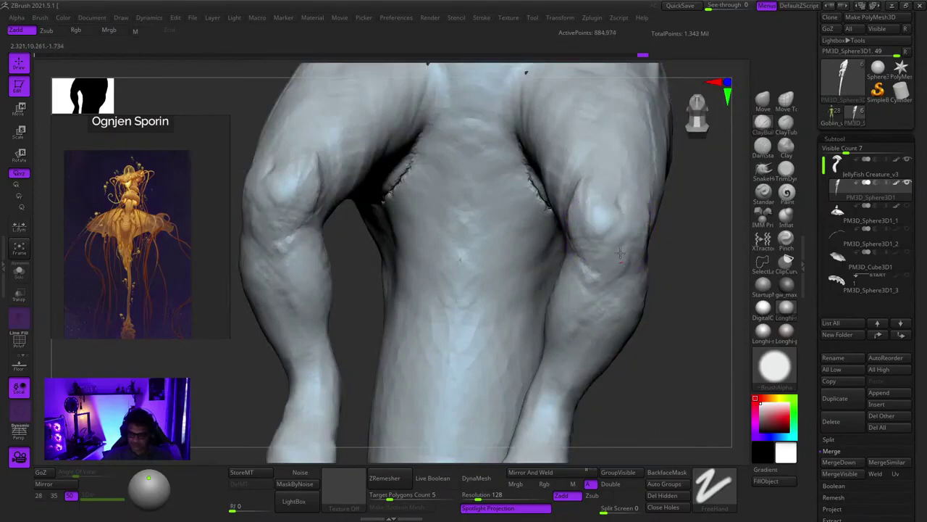
right_click_drag(620, 251, 621, 232)
Define the edges of the kneecaps and blend them into the muscles of the lower thighs
key("space")
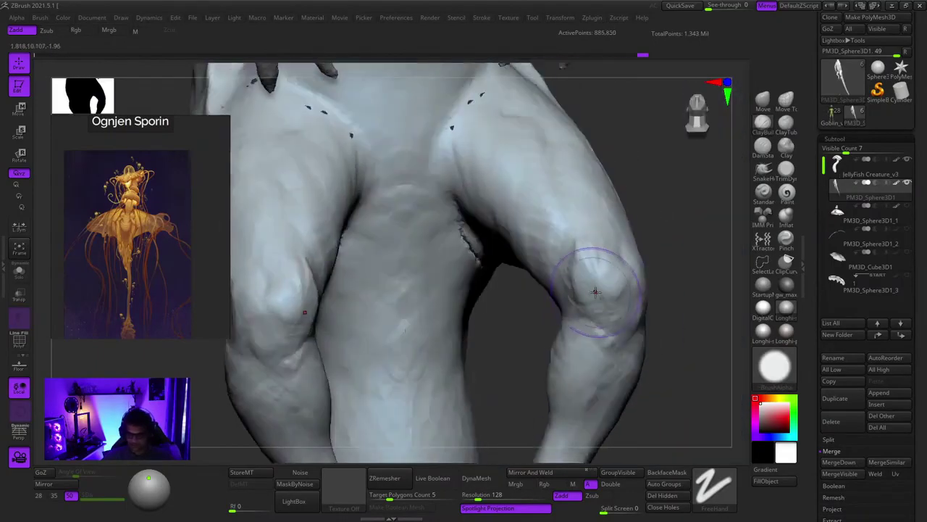
left_click_drag(581, 288, 580, 306)
right_click_drag(579, 290, 558, 268)
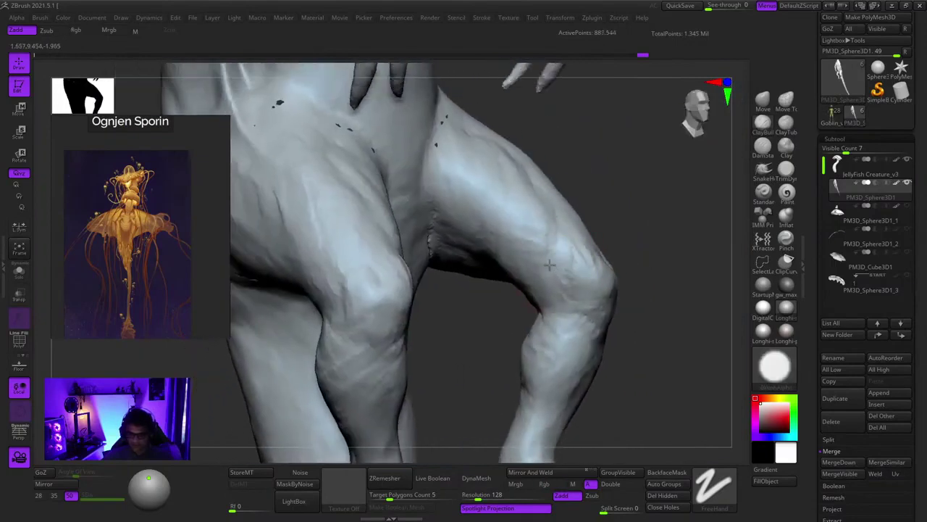
key("space")
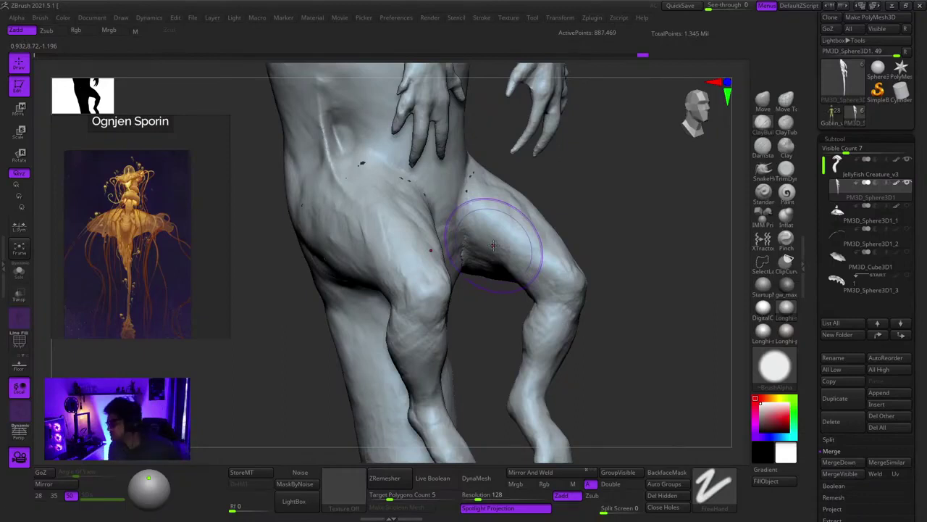
Sculpt the hip creases where the thighs join the pelvis, beneath the creature's hands
left_click_drag(606, 131, 565, 241)
right_click_drag(566, 240, 558, 182)
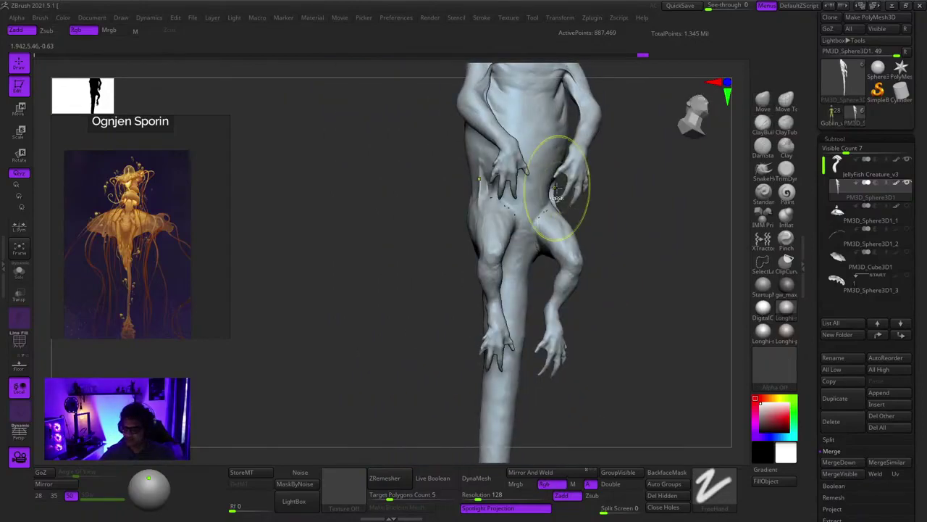
left_click_drag(559, 181, 544, 222)
mouse_move(543, 221)
right_mouse_down()
mouse_move(575, 306)
mouse_move(559, 206)
mouse_move(506, 226)
mouse_move(559, 273)
mouse_move(620, 211)
right_mouse_up()
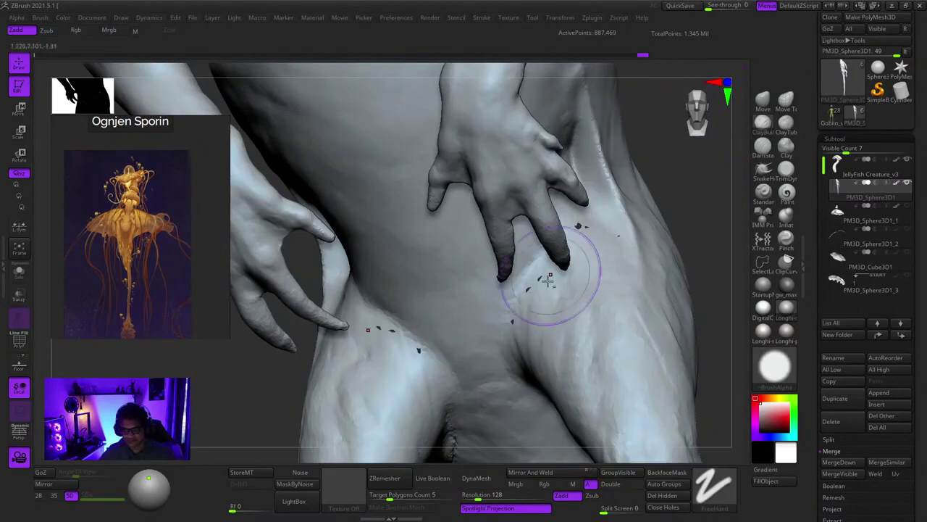
right_click_drag(550, 275, 561, 218)
left_click_drag(558, 240, 550, 245)
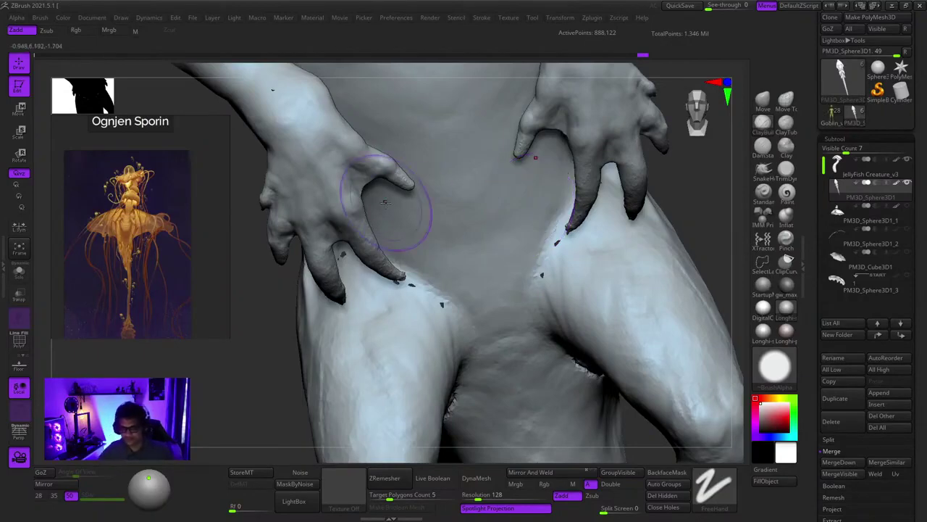
right_click_drag(462, 254, 503, 250)
mouse_move(503, 250)
left_mouse_down()
mouse_move(515, 230)
mouse_move(533, 233)
left_mouse_up()
mouse_move(465, 313)
right_mouse_down()
mouse_move(449, 204)
mouse_move(451, 242)
mouse_move(466, 213)
mouse_move(458, 233)
mouse_move(489, 238)
mouse_move(532, 225)
right_mouse_up()
Insert a Sphere3D as a new subtool and move it up about 11.6 units to the creature's head
right_click_drag(532, 224, 562, 279, "alt")
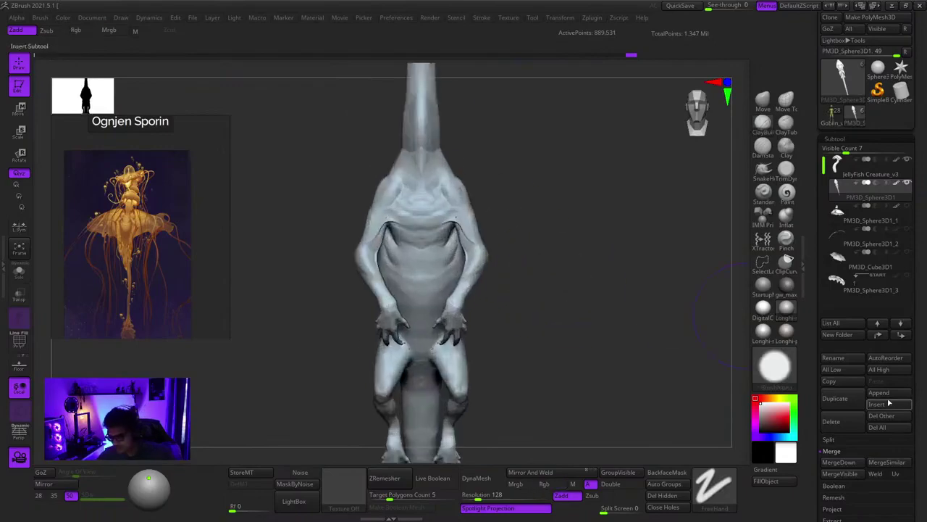
left_click(880, 403)
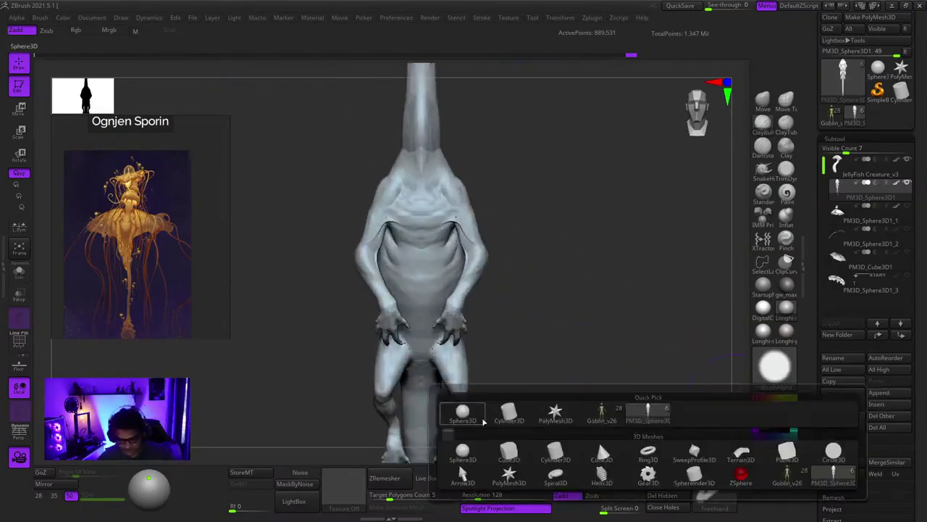
left_click(598, 440)
key("f")
right_click_drag(534, 261, 461, 215, "ctrl")
right_click_drag(461, 215, 549, 293, "alt")
key("w")
left_click_drag(548, 292, 541, 63)
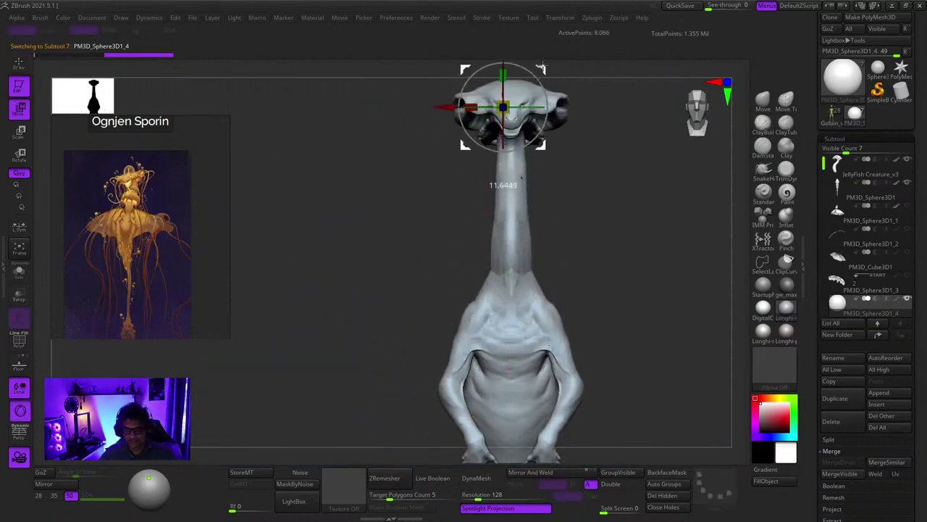
Move the sphere about 2.5 units forward and then sideways to the side of the creature's face, near its eye
right_click_drag(541, 64, 511, 96, "ctrl")
right_click_drag(510, 96, 546, 98)
right_click_drag(546, 98, 484, 237, "alt")
left_click_drag(478, 229, 711, 230)
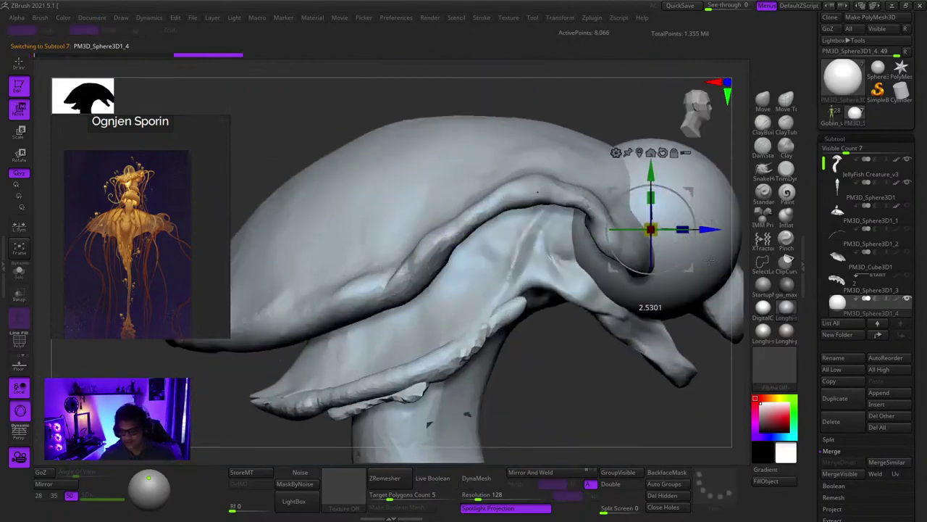
right_click_drag(713, 233, 512, 232)
right_click_drag(511, 231, 516, 262, "ctrl")
right_click_drag(626, 253, 630, 261, "ctrl")
left_click(654, 224)
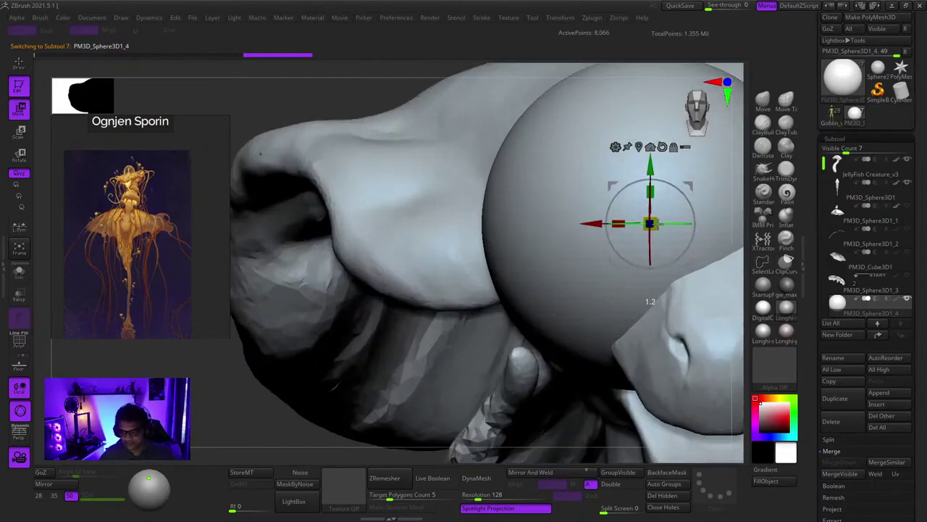
left_click_drag(655, 223, 551, 228)
right_click_drag(548, 230, 496, 225)
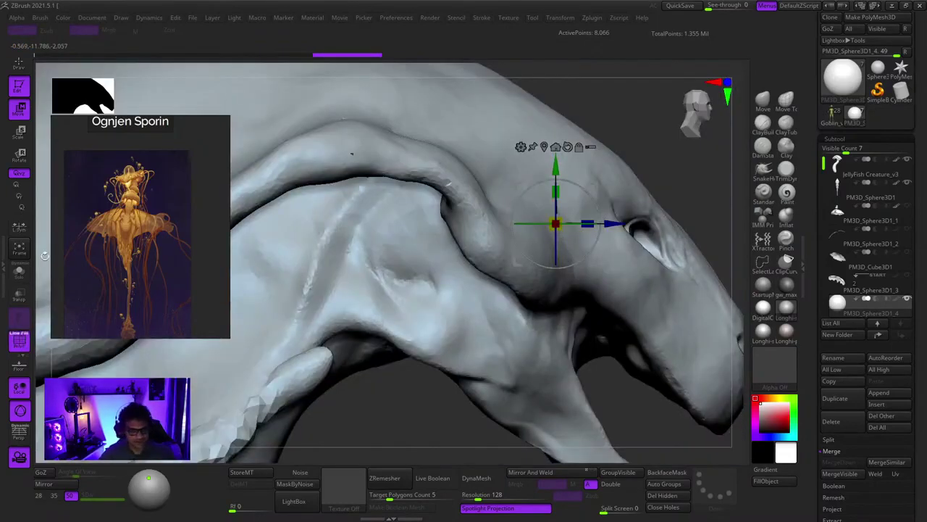
Turn on transparency and scale and move the sphere until it sits as an eyeball in the eye socket
left_click(19, 295)
key("shift+f")
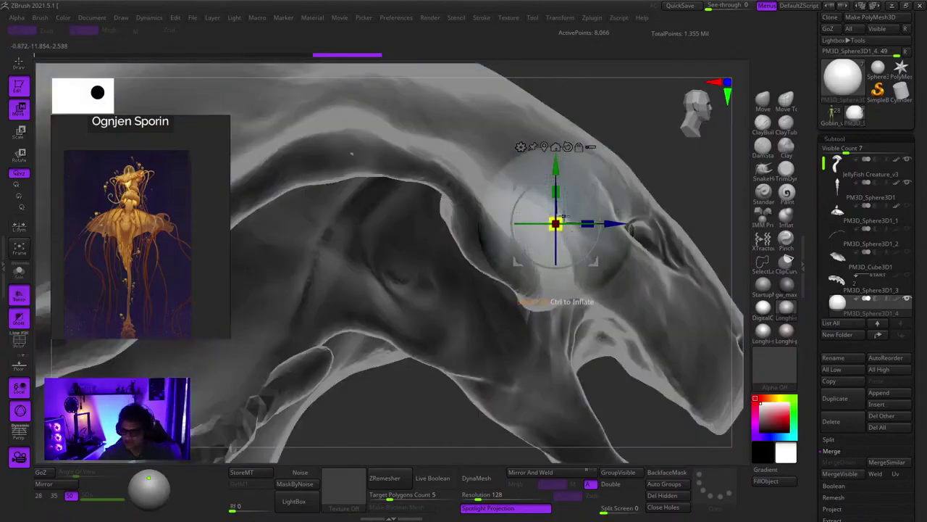
right_click_drag(562, 217, 538, 217, "alt")
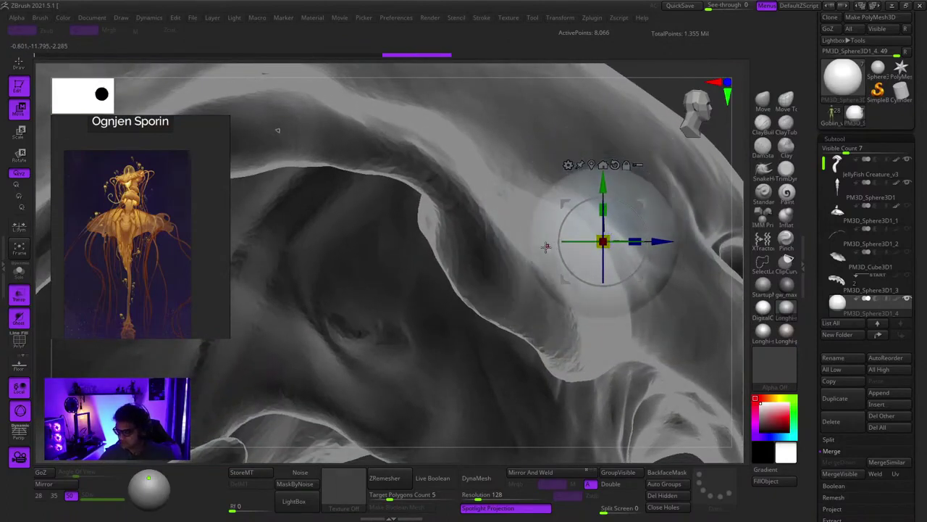
right_click_drag(546, 248, 515, 219)
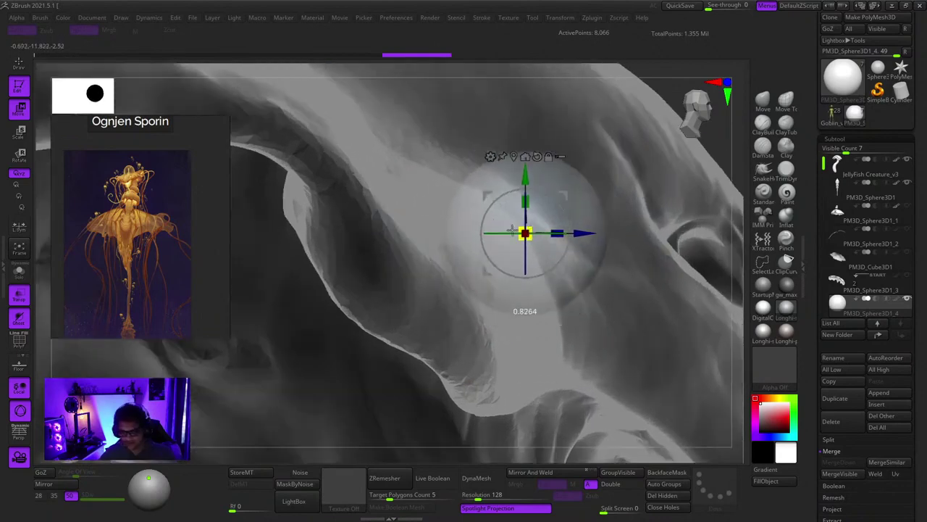
left_click_drag(487, 271, 634, 307)
right_click_drag(733, 270, 623, 198, "shift")
left_click_drag(625, 188, 677, 193)
right_click_drag(669, 194, 621, 185)
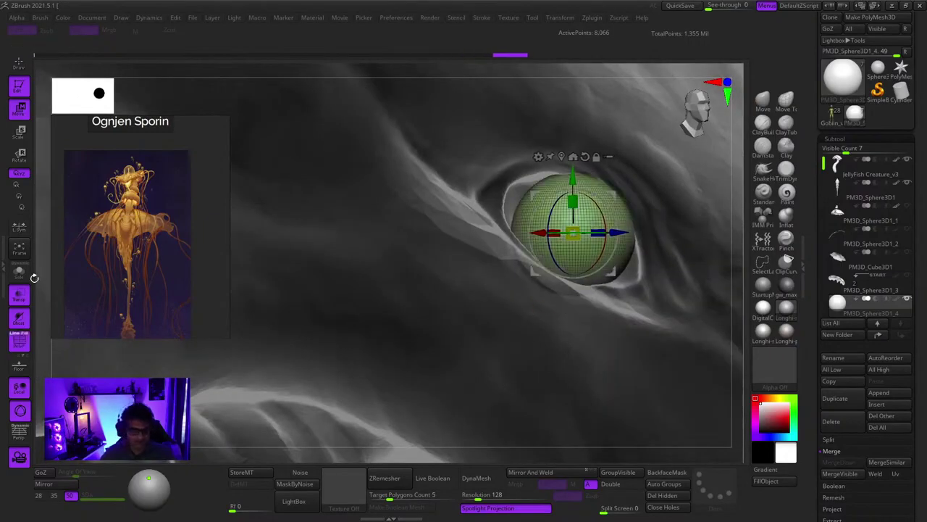
Turn off transparency and apply Mirror And Weld to the eyeball to create the opposite one
left_click(21, 294)
key("shift+f")
mouse_move(615, 271)
right_mouse_down()
mouse_move(572, 234)
mouse_move(621, 202)
mouse_move(558, 239)
mouse_move(627, 214)
mouse_move(605, 250)
mouse_move(591, 223)
mouse_move(565, 250)
right_mouse_up()
key("q")
mouse_move(488, 342)
right_mouse_down("ctrl")
mouse_move(496, 242)
mouse_move(507, 455)
right_mouse_up("ctrl")
left_click(526, 475)
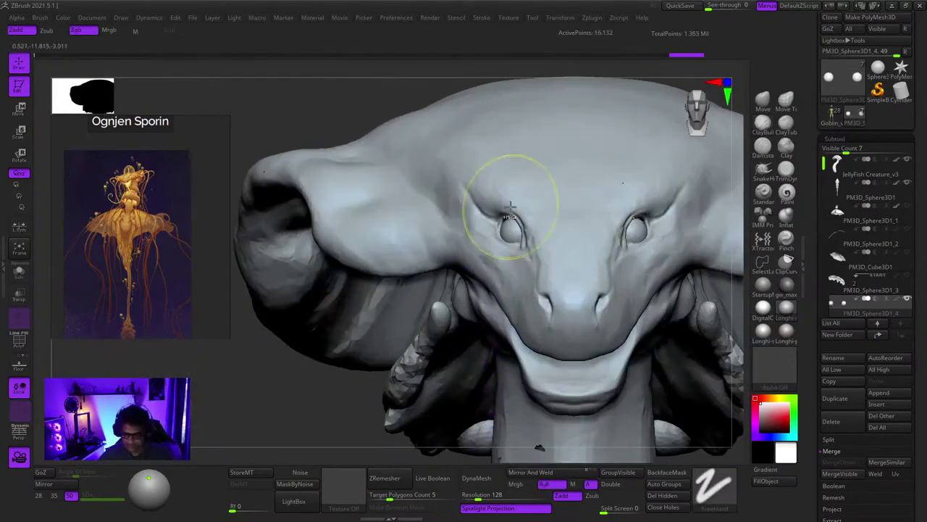
Centre the transform gizmo on the eyeballs and adjust how they sit in the eye sockets
right_click_drag(510, 207, 542, 217)
right_click_drag(542, 218, 538, 268, "ctrl")
key("w")
left_click(571, 234, "alt")
mouse_move(565, 239)
right_mouse_down()
mouse_move(518, 251)
mouse_move(573, 246)
mouse_move(590, 205)
mouse_move(575, 191)
mouse_move(558, 190)
mouse_move(542, 237)
right_mouse_up()
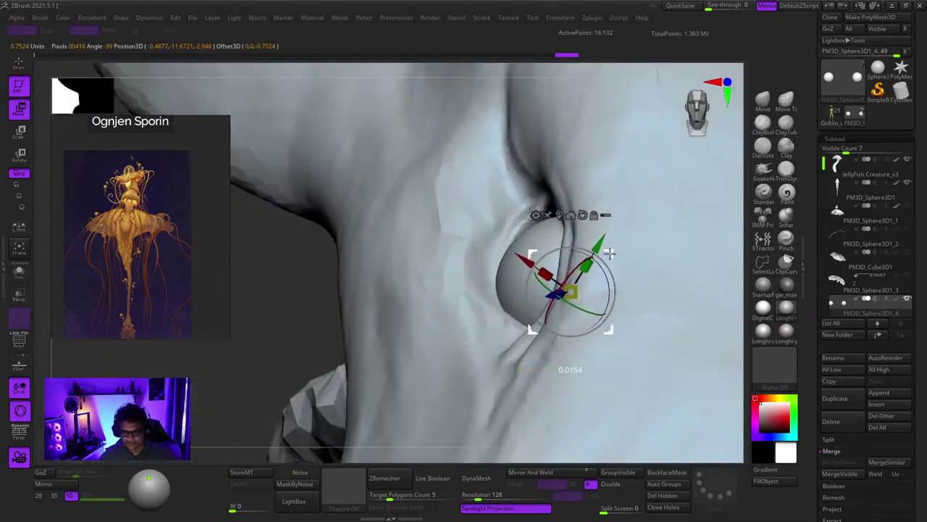
Select the creature's body subtool and isolate it to expose the inside of the eye socket
key("q")
left_click(442, 292, "alt")
right_click_drag(442, 292, 476, 275)
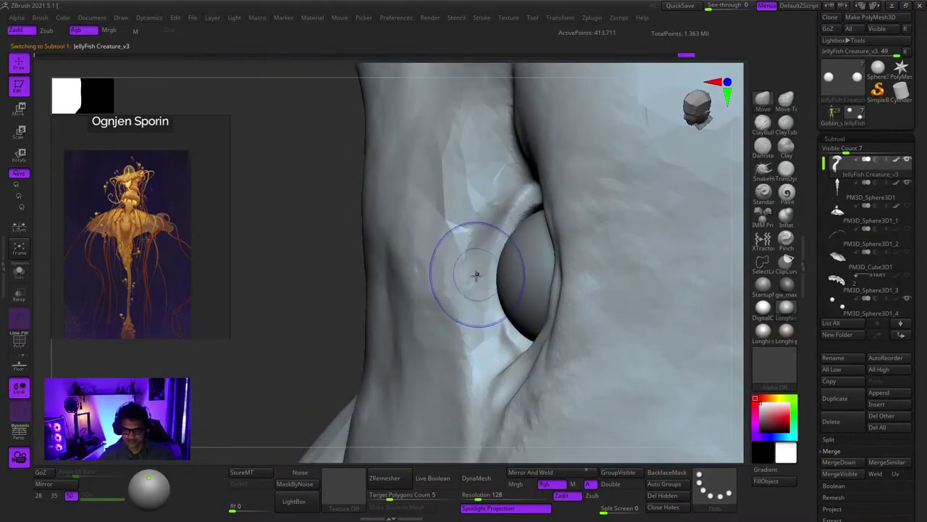
key("shift+f")
key("shift+f")
left_click(20, 271)
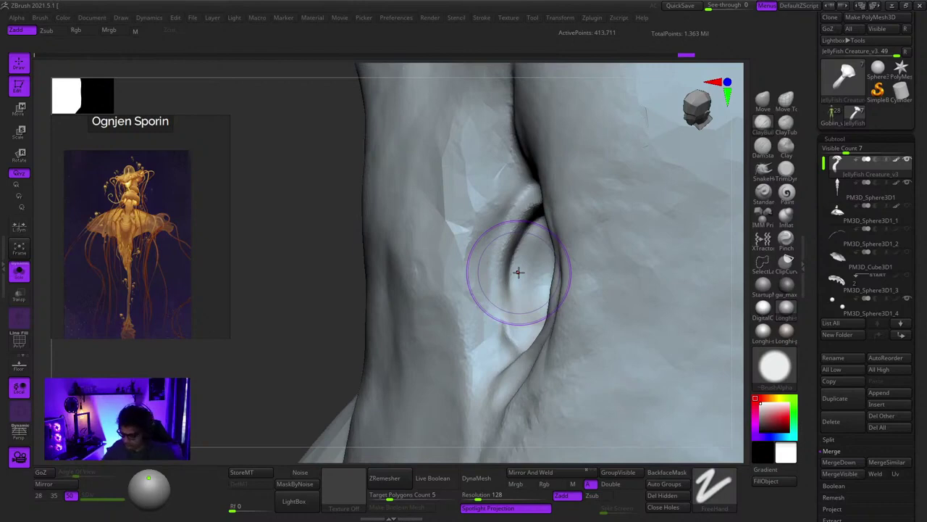
Reshape the inner eye socket and eyelid edges with the Move Topological brush
left_click(762, 102)
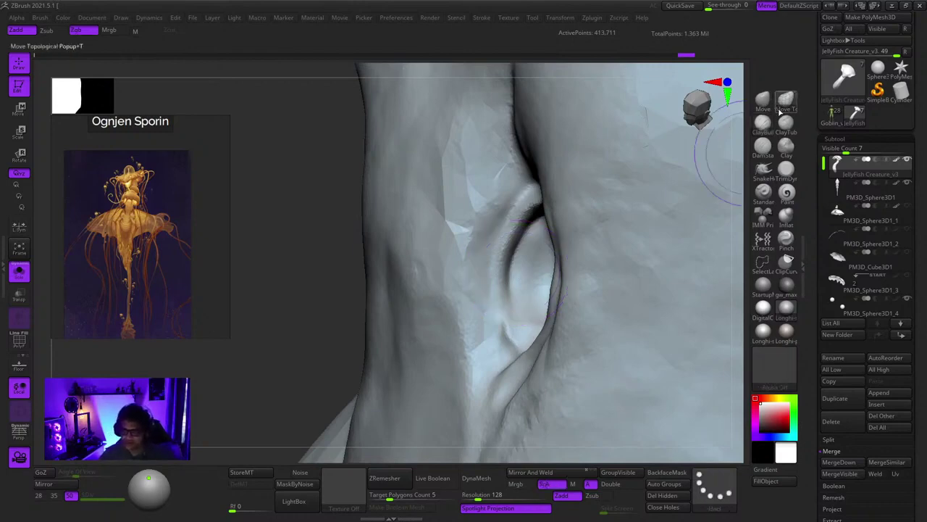
left_click(781, 112)
mouse_move(484, 220)
right_mouse_down()
mouse_move(505, 153)
mouse_move(507, 208)
right_mouse_up()
left_click_drag(507, 208, 527, 195)
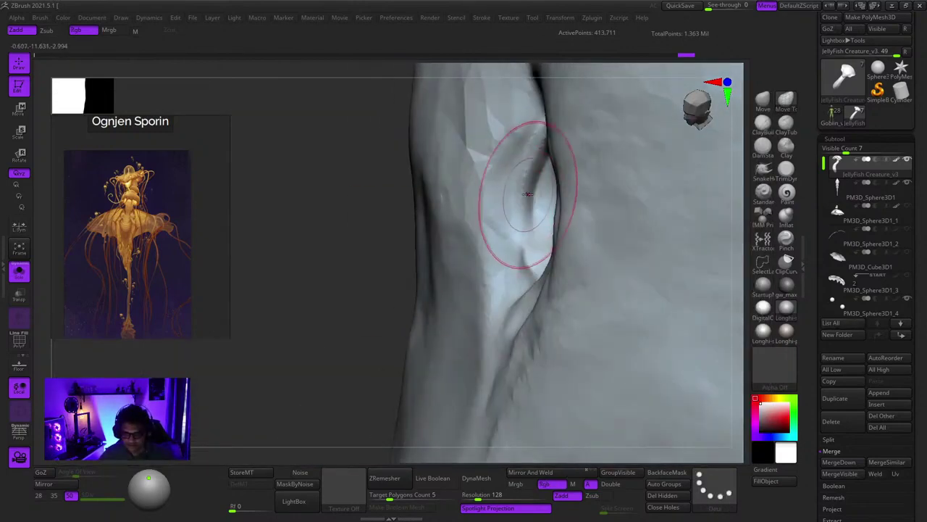
mouse_move(509, 213)
right_mouse_down()
mouse_move(522, 234)
mouse_move(478, 290)
right_mouse_up()
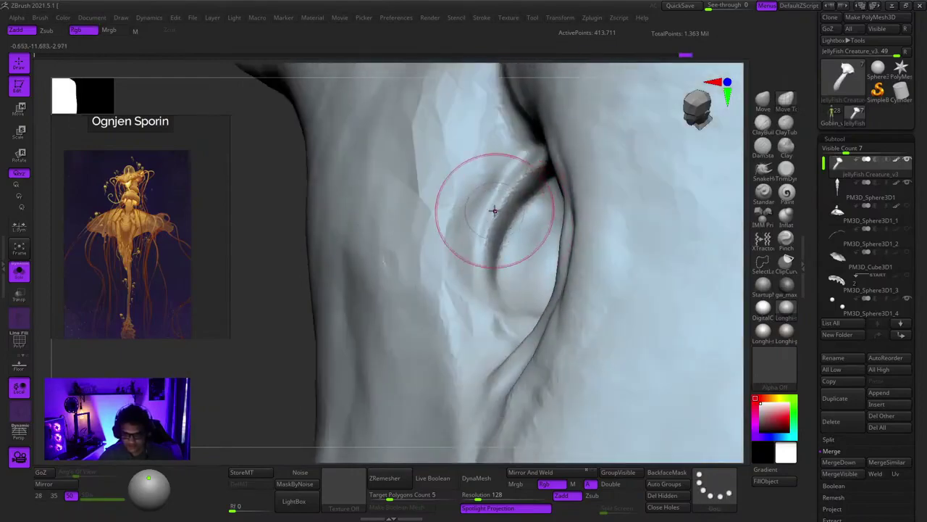
mouse_move(493, 211)
right_mouse_down()
mouse_move(554, 196)
mouse_move(543, 224)
mouse_move(493, 269)
mouse_move(305, 232)
right_mouse_up()
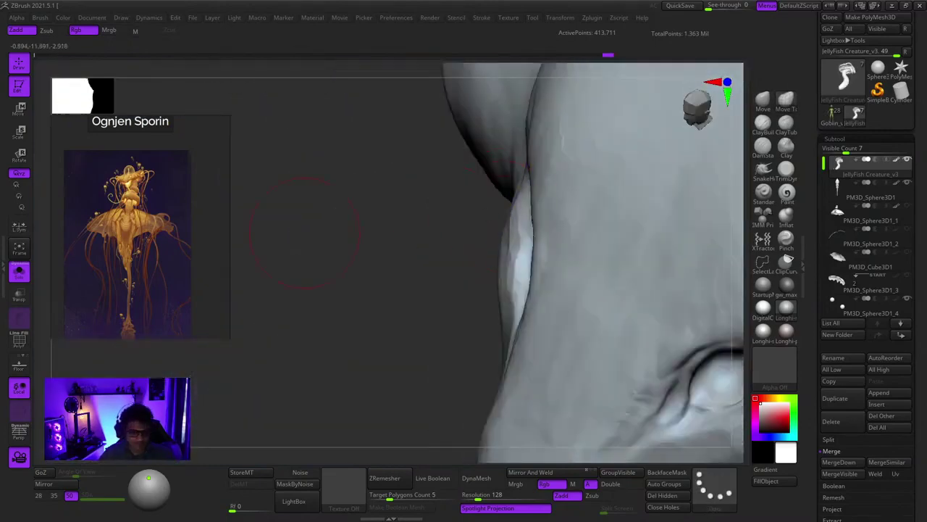
mouse_move(500, 278)
right_mouse_down()
mouse_move(528, 251)
mouse_move(553, 252)
mouse_move(554, 266)
right_mouse_up()
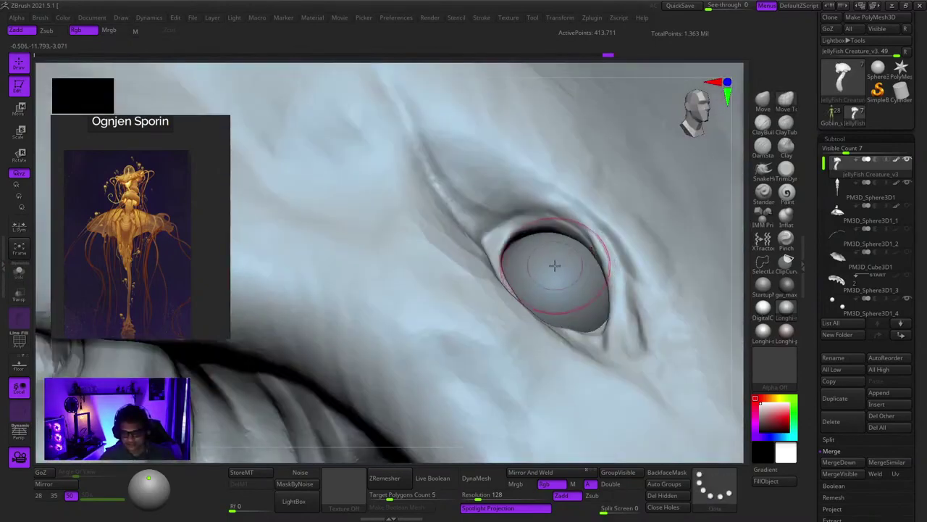
Select the eyeballs subtool and fill it with a saturated orange colour
left_click(551, 266, "alt")
mouse_move(544, 300)
right_mouse_down()
mouse_move(561, 283)
mouse_move(559, 255)
right_mouse_up()
mouse_move(559, 255)
right_mouse_down()
mouse_move(518, 259)
mouse_move(538, 255)
mouse_move(536, 235)
right_mouse_up()
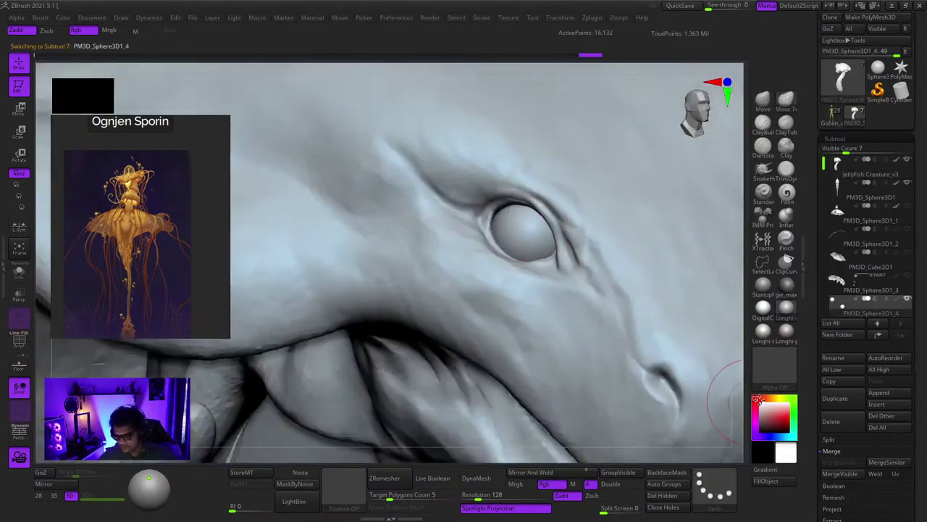
left_click(786, 415)
left_click_drag(758, 400, 781, 413)
left_click(787, 415)
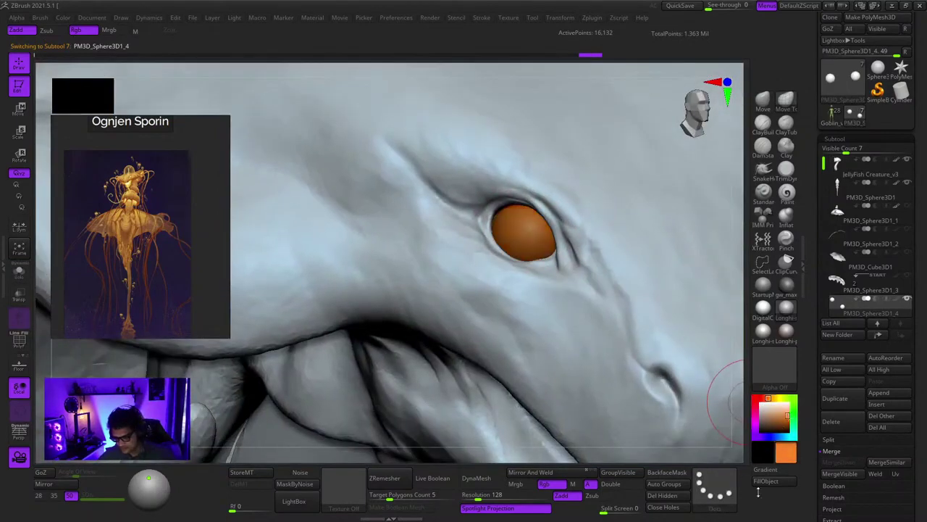
key("space")
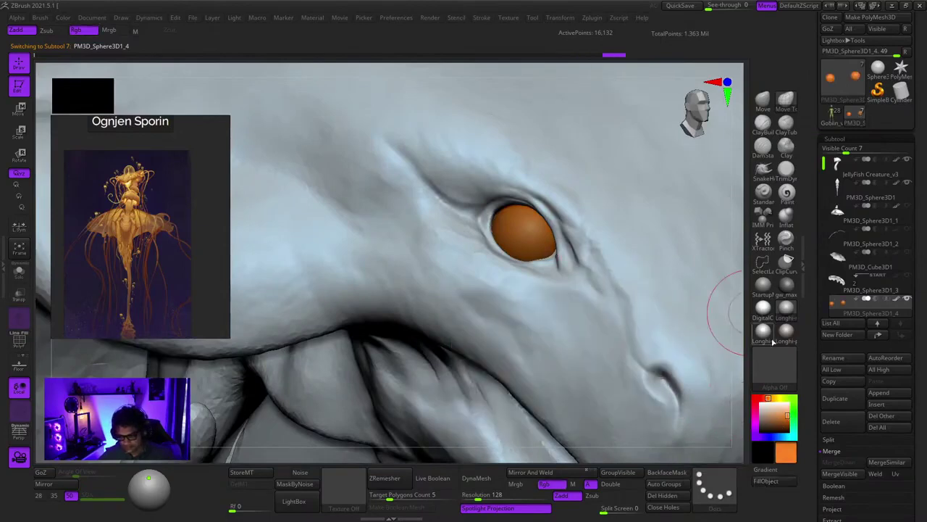
Fill the eyeballs with the ToyPlastic material in material-only mode, and return to Rgb mode
left_click(764, 332)
left_click(764, 333)
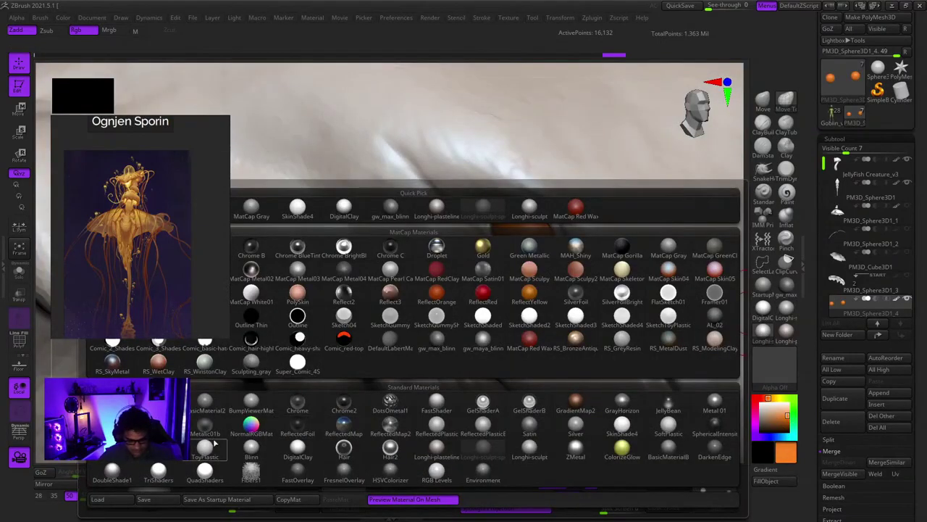
left_click(214, 443)
key("space")
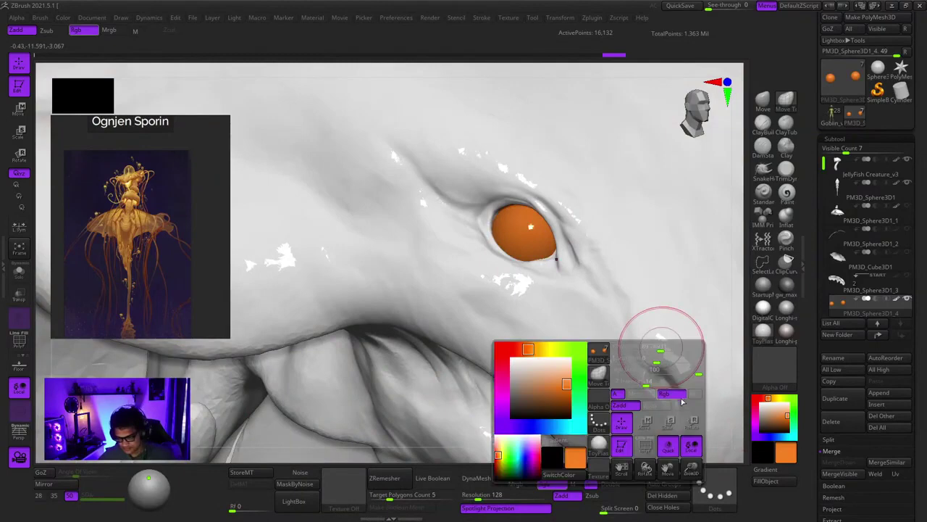
left_click(678, 396)
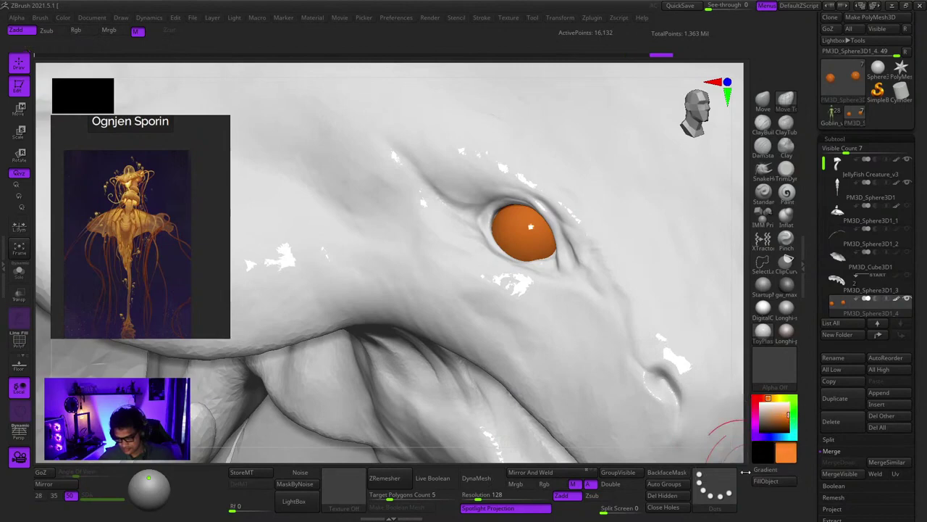
key("space")
left_click(695, 399)
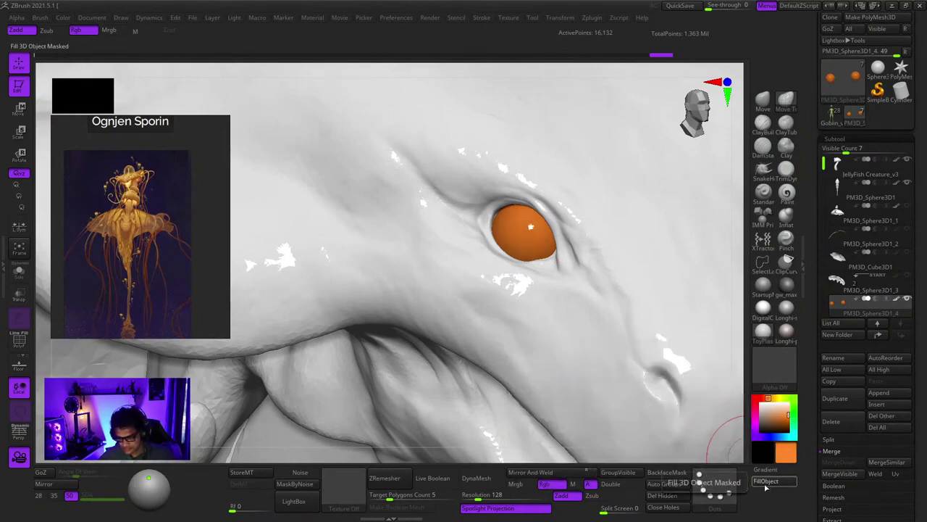
Select the creature's body from the front view and switch it back to the grey Longhi sculpting material
key("f")
right_click_drag(492, 226, 542, 248, "shift")
right_click(544, 249)
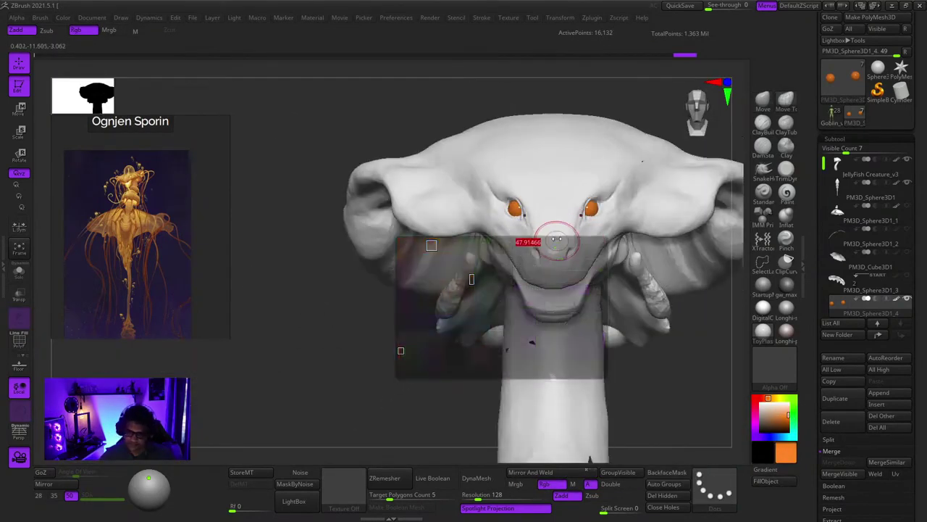
left_click(557, 243, "alt")
key("shift+f")
key("shift+f")
left_click(788, 318)
Choose a golden yellow colour and fill the eyeballs with it
right_click_drag(644, 327, 597, 181)
right_click_drag(597, 181, 569, 311)
right_click_drag(568, 311, 652, 331)
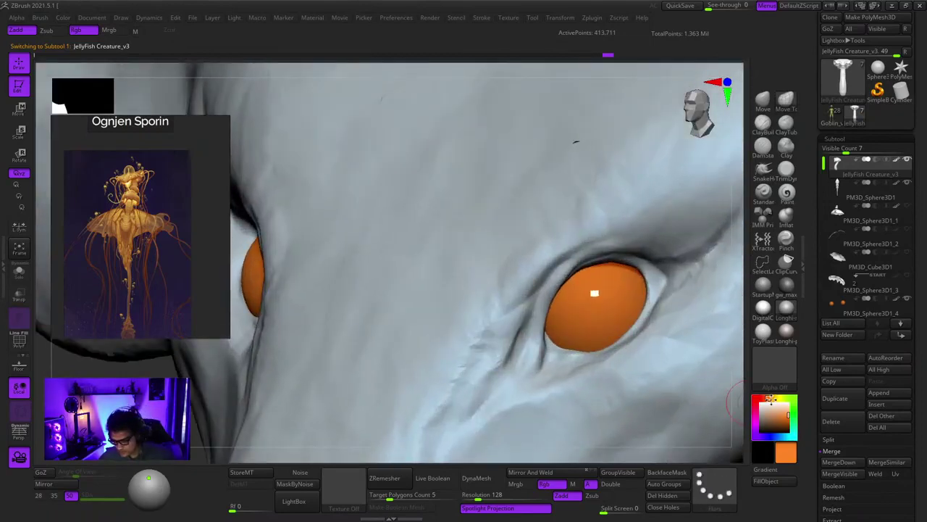
left_click_drag(771, 399, 773, 399)
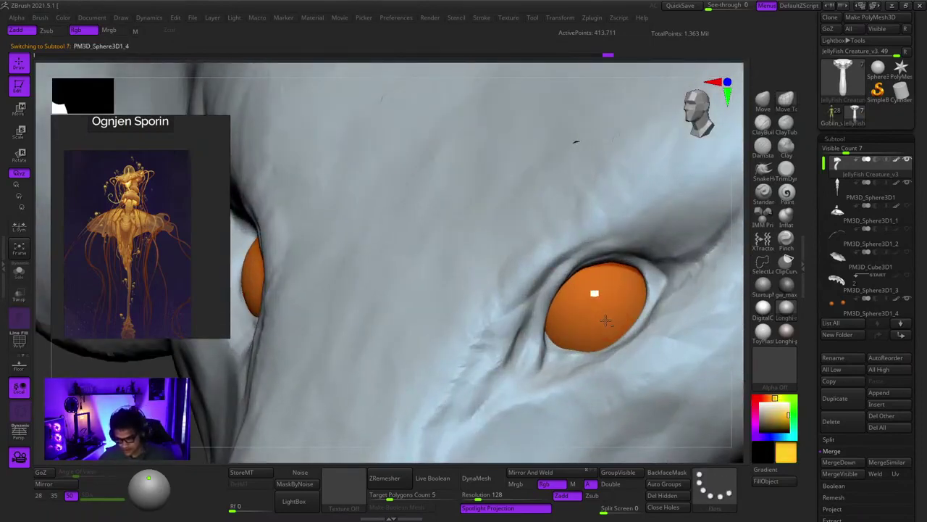
left_click(769, 484)
right_click_drag(629, 346, 555, 262, "ctrl")
right_click_drag(574, 268, 608, 345)
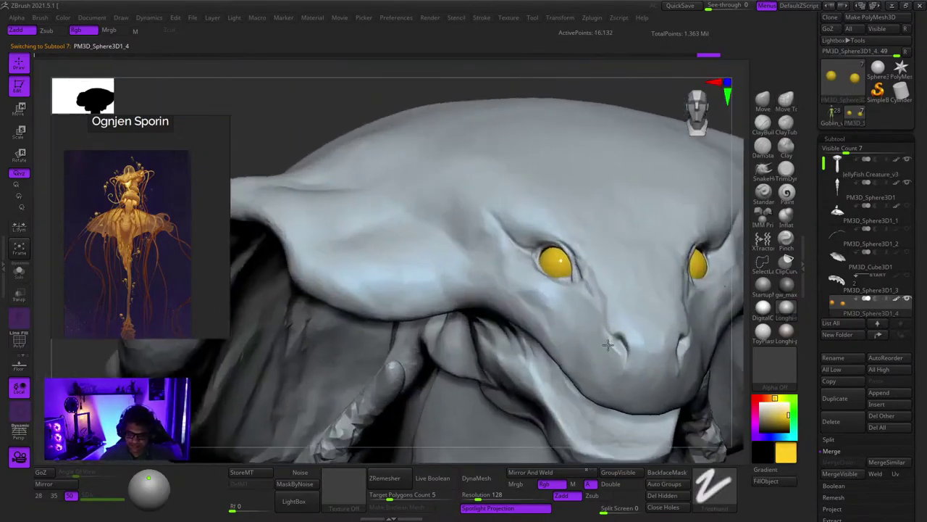
right_click_drag(616, 243, 623, 284)
Select the creature's body and paint a tan skin tone around the eye with the Paint brush
left_click(619, 279, "alt")
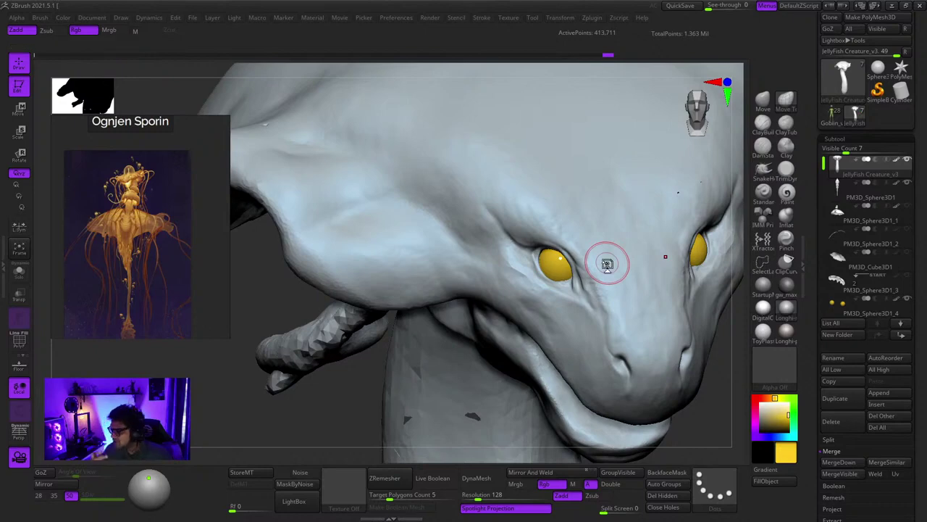
right_click_drag(507, 277, 598, 188, "ctrl")
right_click_drag(598, 188, 597, 245, "ctrl")
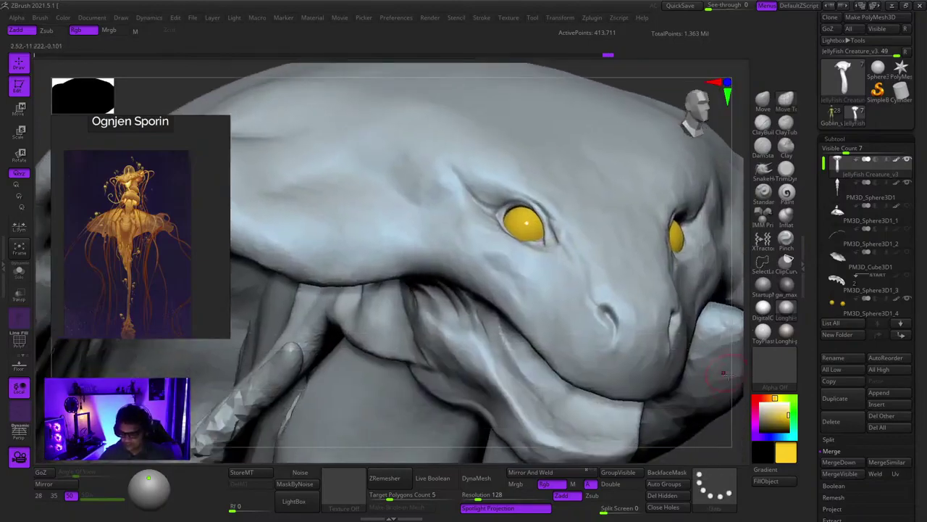
left_click_drag(780, 398, 768, 399)
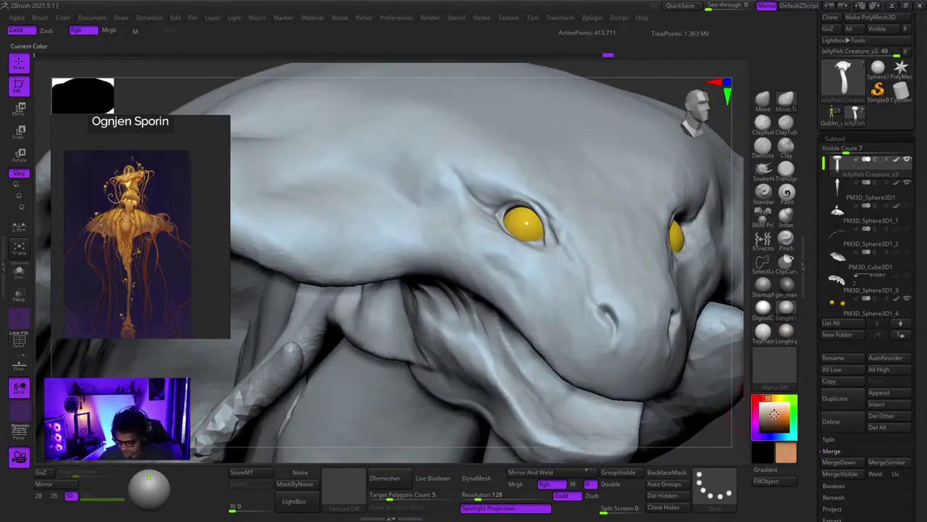
left_click(792, 202)
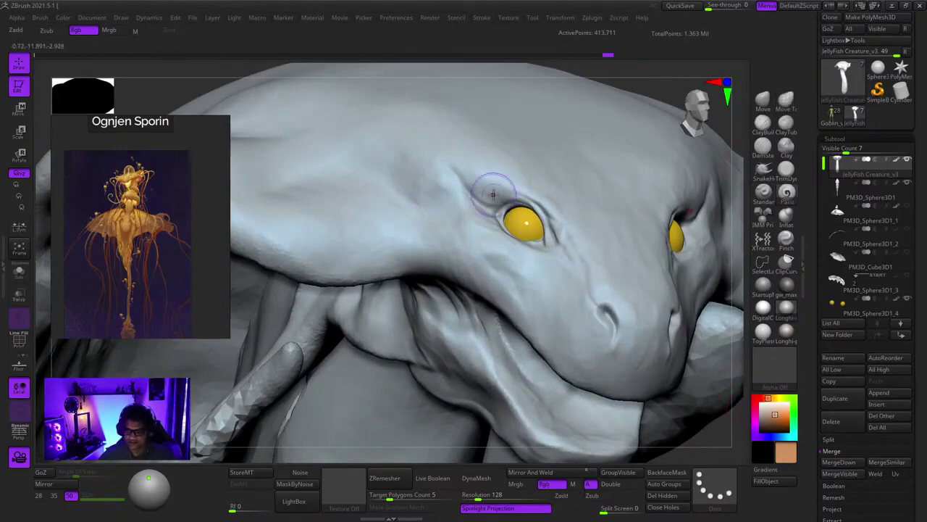
key("space")
left_click_drag(493, 192, 501, 192)
mouse_move(492, 190)
right_mouse_down("ctrl")
mouse_move(517, 237)
mouse_move(534, 216)
right_mouse_up("ctrl")
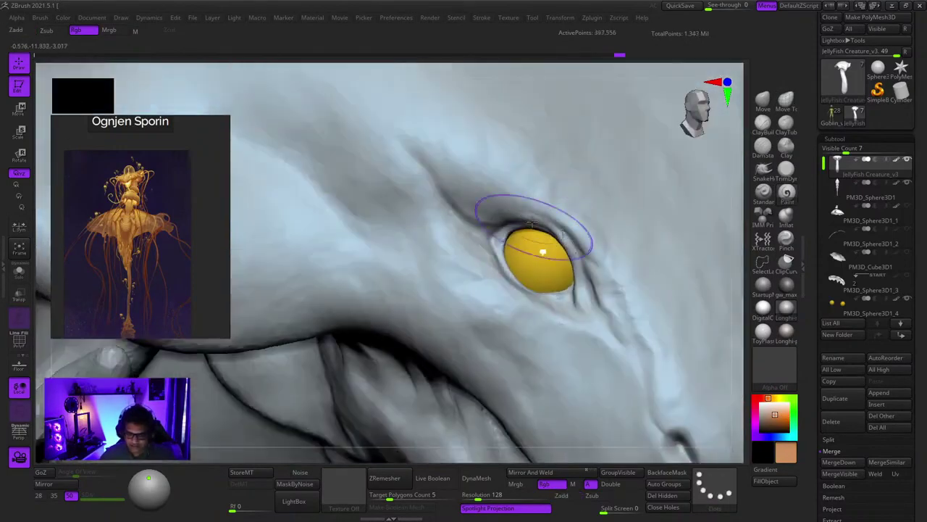
mouse_move(581, 288)
right_mouse_down()
mouse_move(579, 311)
mouse_move(582, 290)
right_mouse_up()
left_click_drag(581, 286, 554, 244)
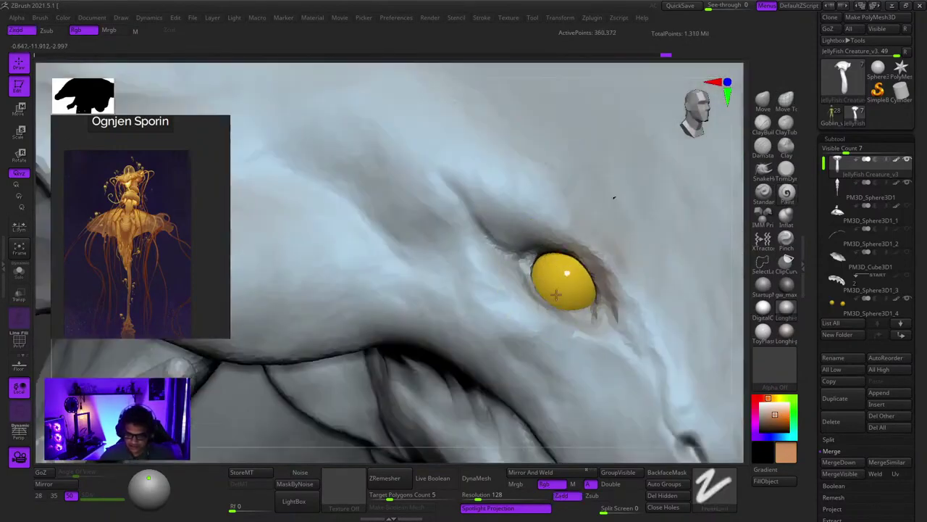
Adjust the Paint brush, paint another stroke beside the eye, and show the body's wireframe
key("space")
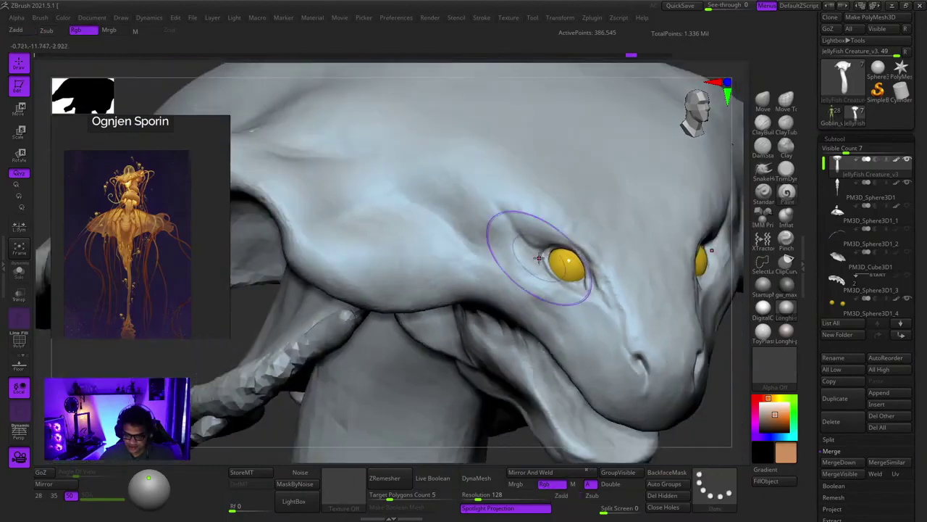
left_click_drag(540, 257, 552, 274)
key("shift+f")
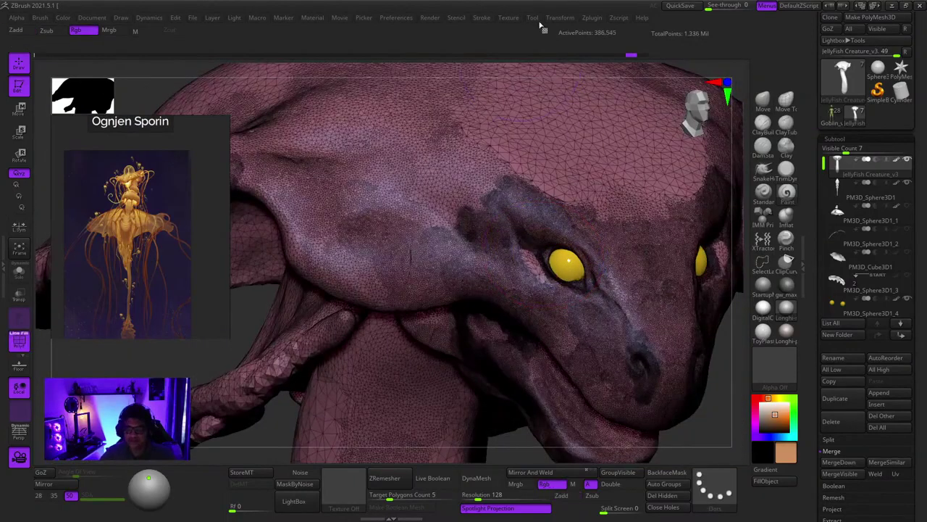
Turn off Sculptris Pro for the Paint brush and hide the body's wireframe
left_click(571, 18)
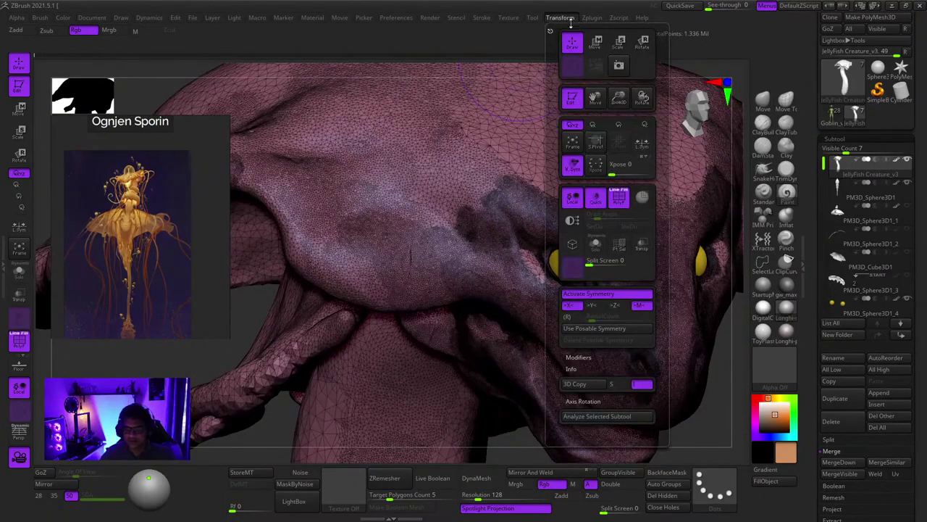
mouse_move(534, 18)
mouse_move(481, 18)
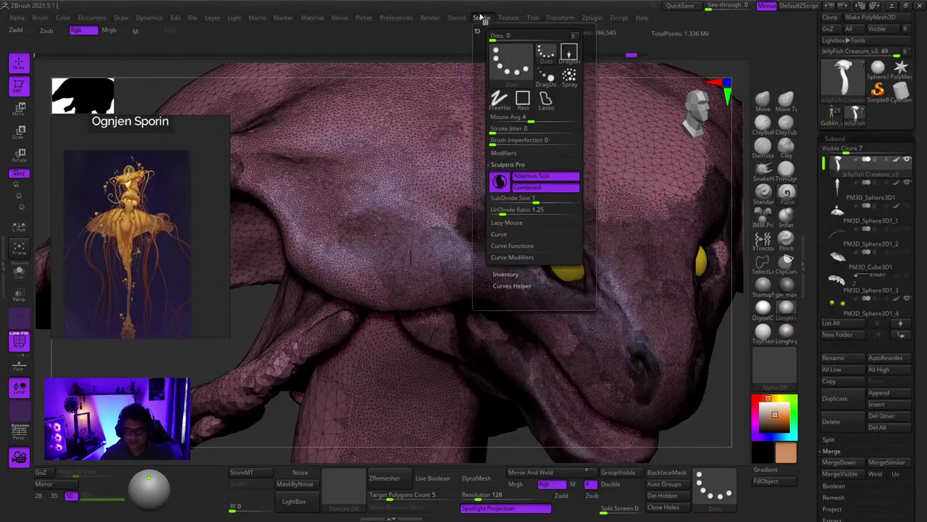
left_click(499, 182)
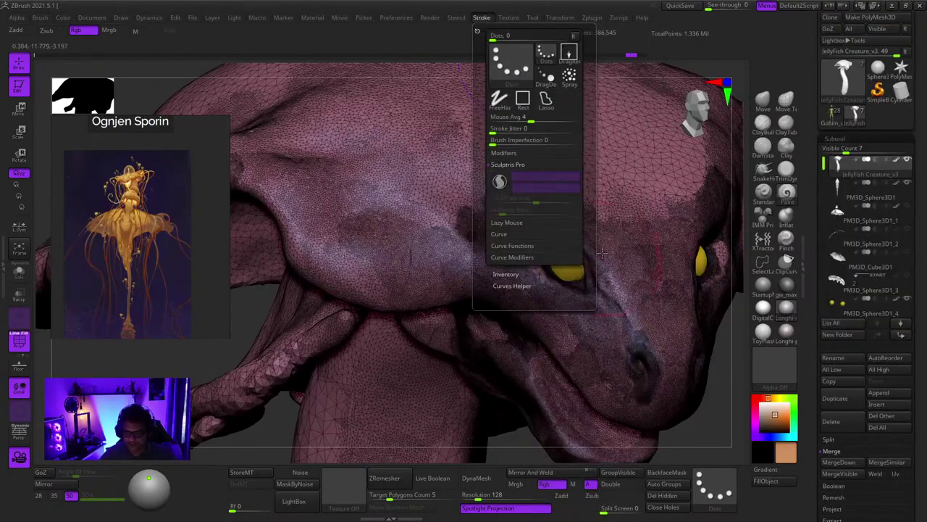
mouse_move(594, 252)
right_mouse_down()
mouse_move(569, 222)
mouse_move(551, 248)
mouse_move(556, 295)
right_mouse_up()
key("shift+f")
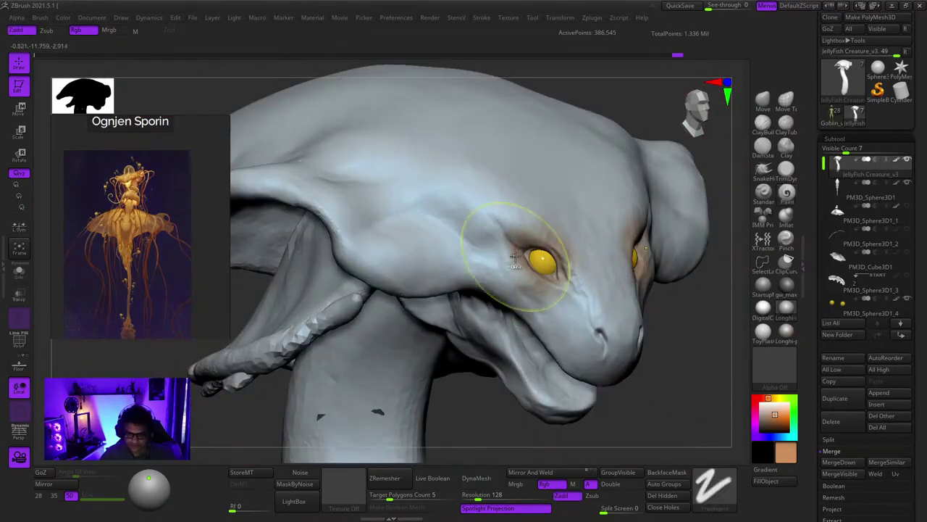
Paint soft tan skin tones around both eye sockets and across the upper face
right_click_drag(529, 239, 539, 236)
mouse_move(560, 291)
right_mouse_down()
mouse_move(569, 265)
mouse_move(537, 303)
right_mouse_up()
right_click_drag(442, 201, 500, 253, "ctrl")
right_click_drag(500, 254, 500, 282)
right_click(511, 217)
mouse_move(500, 283)
right_mouse_down("ctrl")
mouse_move(497, 207)
mouse_move(544, 266)
mouse_move(517, 279)
mouse_move(541, 223)
mouse_move(523, 209)
right_mouse_up("ctrl")
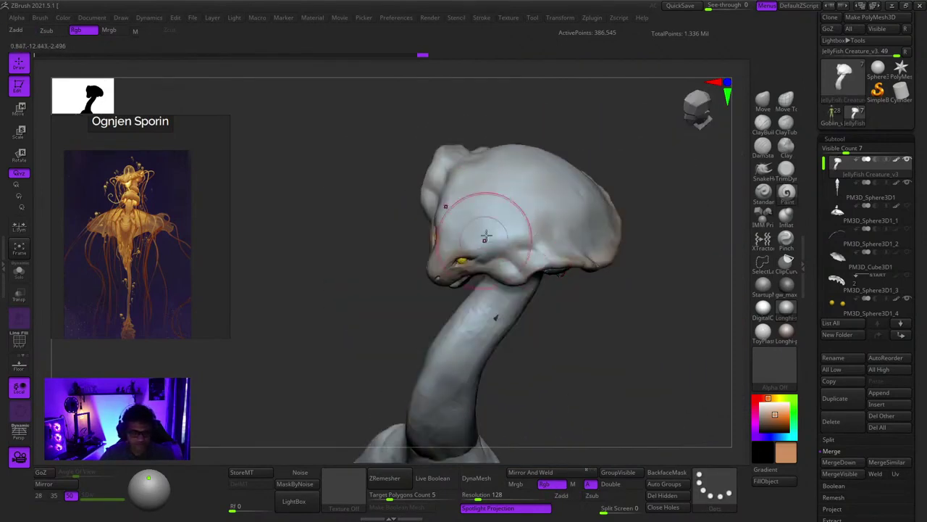
right_click_drag(459, 257, 459, 302)
right_click_drag(559, 214, 513, 199, "ctrl")
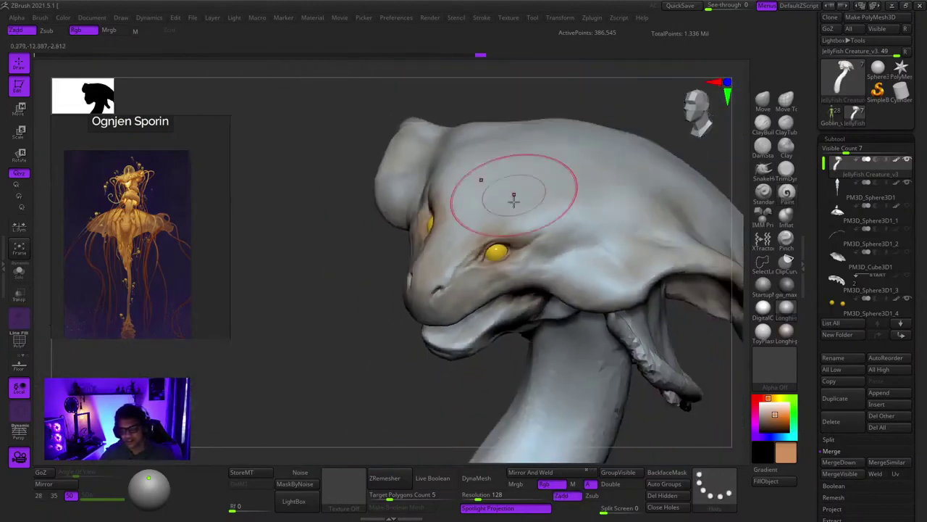
Build up the tan skin tone over the snout, nostrils and brow
right_click(507, 249)
right_click_drag(484, 232, 584, 248, "ctrl")
right_click(584, 248)
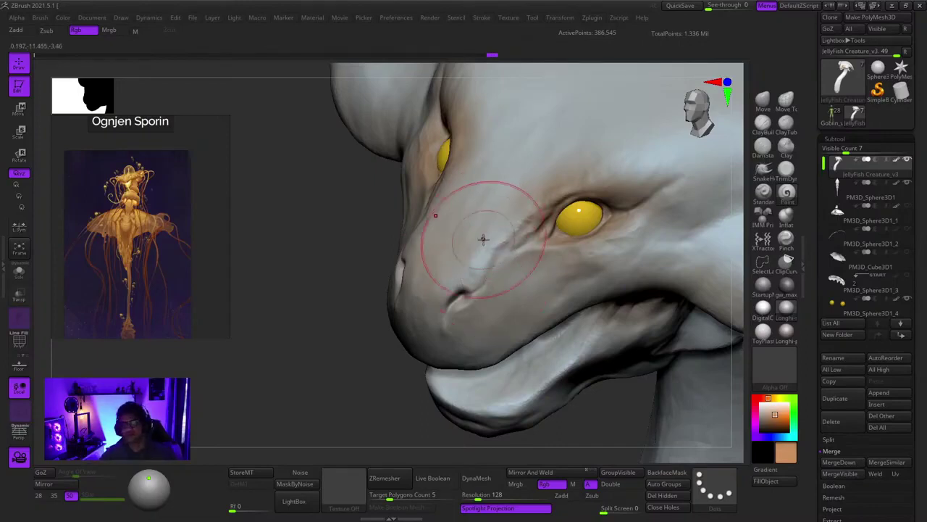
right_click_drag(480, 238, 497, 186)
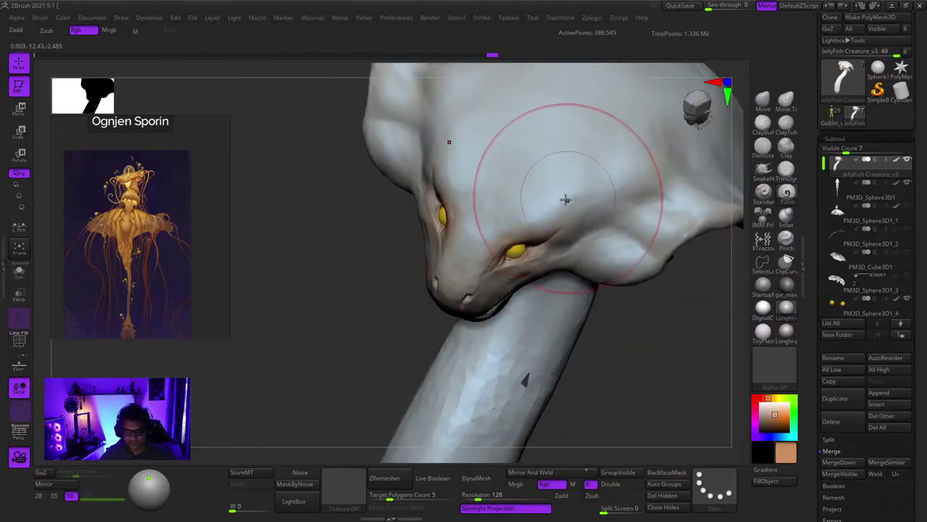
mouse_move(562, 199)
right_mouse_down()
mouse_move(507, 296)
mouse_move(542, 220)
right_mouse_up()
mouse_move(522, 265)
right_mouse_down()
mouse_move(534, 234)
mouse_move(493, 238)
right_mouse_up()
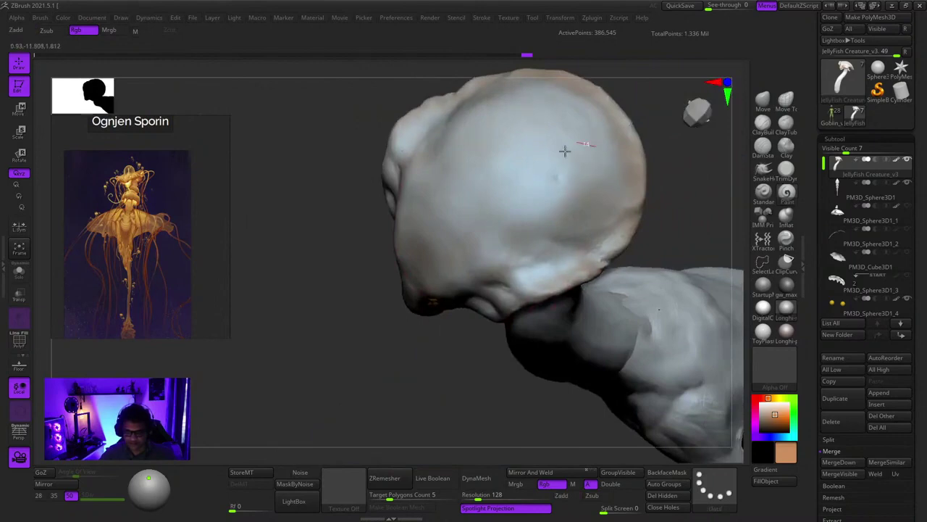
Paint tan over the top of the head dome and check the mesh wireframe
left_click_drag(565, 152, 571, 162)
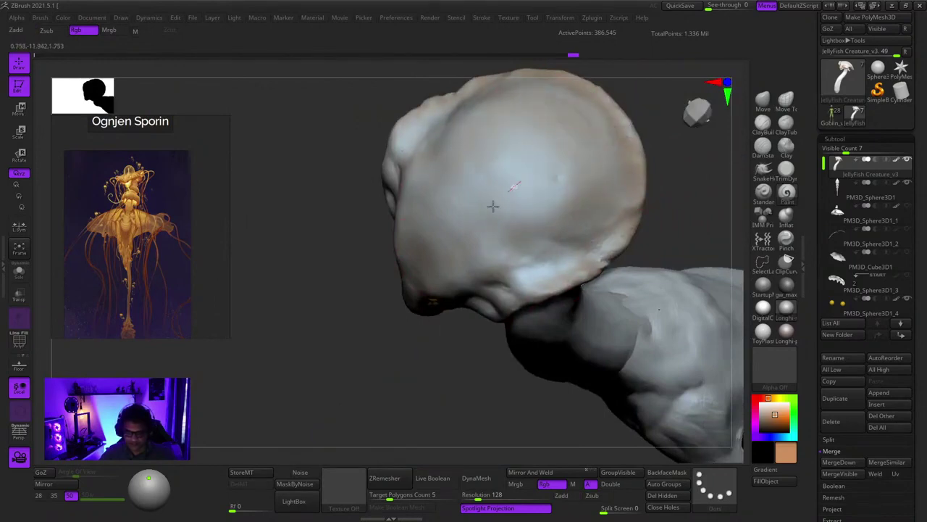
right_click_drag(493, 207, 518, 242)
key("shift+f")
key("shift+f")
Adjust the Paint brush size and paint tan over the mouth corner and lower jaw
right_click_drag(519, 178, 507, 254, "ctrl")
key("space")
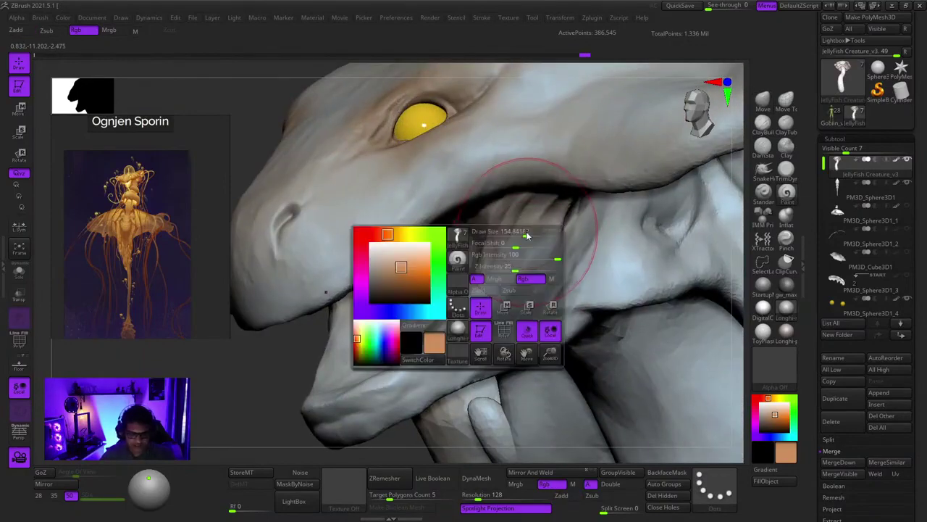
left_click_drag(503, 255, 509, 249)
mouse_move(510, 250)
right_mouse_down("ctrl")
mouse_move(510, 205)
mouse_move(562, 217)
right_mouse_up("ctrl")
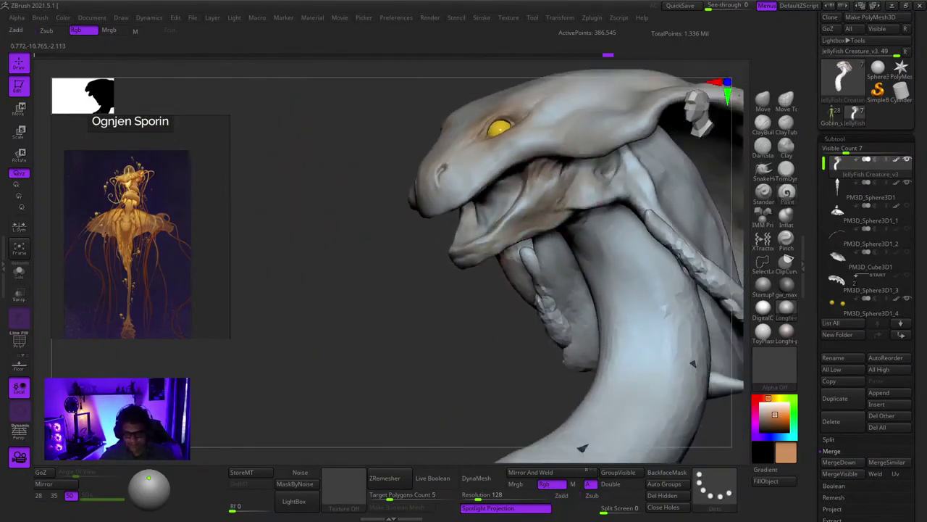
left_click_drag(627, 165, 641, 181)
Paint tan along the side rim of the hood and over the cheek
mouse_move(607, 272)
right_mouse_down("ctrl")
mouse_move(600, 227)
mouse_move(500, 226)
right_mouse_up("ctrl")
right_click_drag(499, 226, 497, 265, "ctrl")
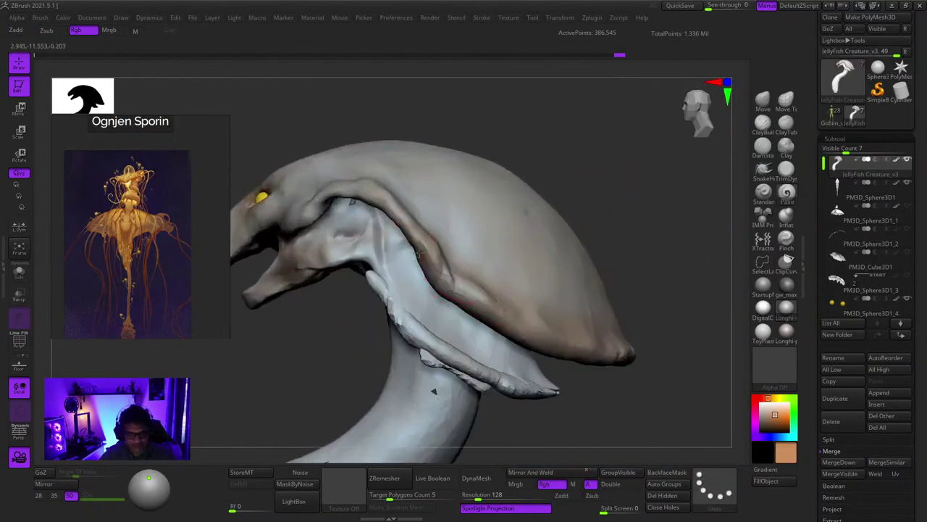
right_click_drag(419, 252, 449, 164)
right_click_drag(519, 237, 515, 267)
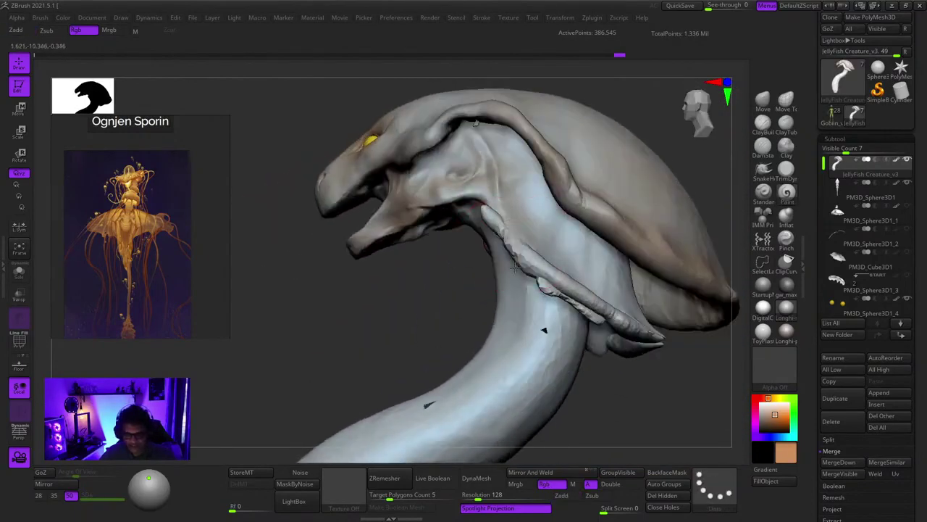
Paint tan across the underside of the hood and the hanging flap beside the neck
left_click_drag(541, 246, 588, 296)
mouse_move(586, 270)
right_mouse_down("alt")
mouse_move(553, 205)
mouse_move(470, 218)
right_mouse_up("alt")
left_click_drag(579, 242, 615, 259)
mouse_move(507, 254)
right_mouse_down()
mouse_move(576, 263)
mouse_move(540, 275)
right_mouse_up()
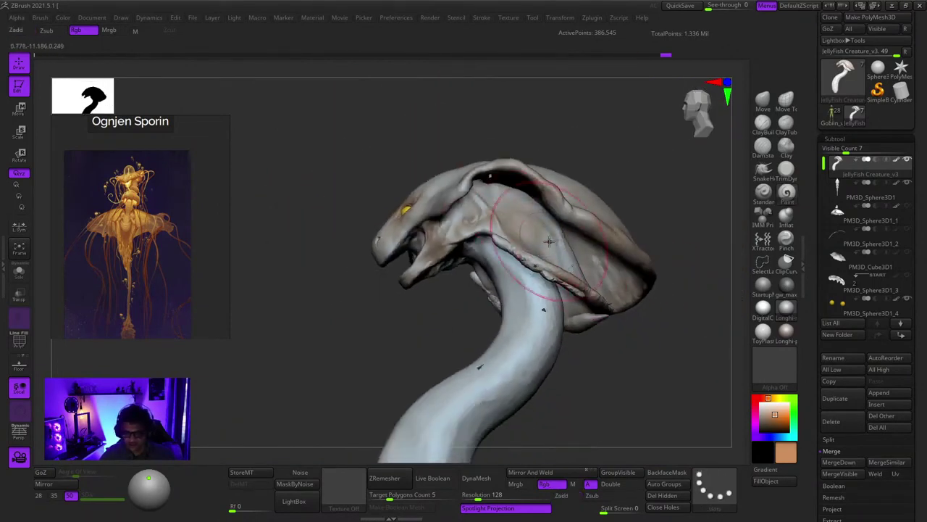
right_click_drag(465, 264, 512, 196)
mouse_move(439, 303)
right_mouse_down()
mouse_move(502, 262)
mouse_move(497, 155)
mouse_move(507, 238)
mouse_move(571, 397)
mouse_move(536, 239)
mouse_move(532, 271)
mouse_move(531, 120)
mouse_move(533, 150)
right_mouse_up()
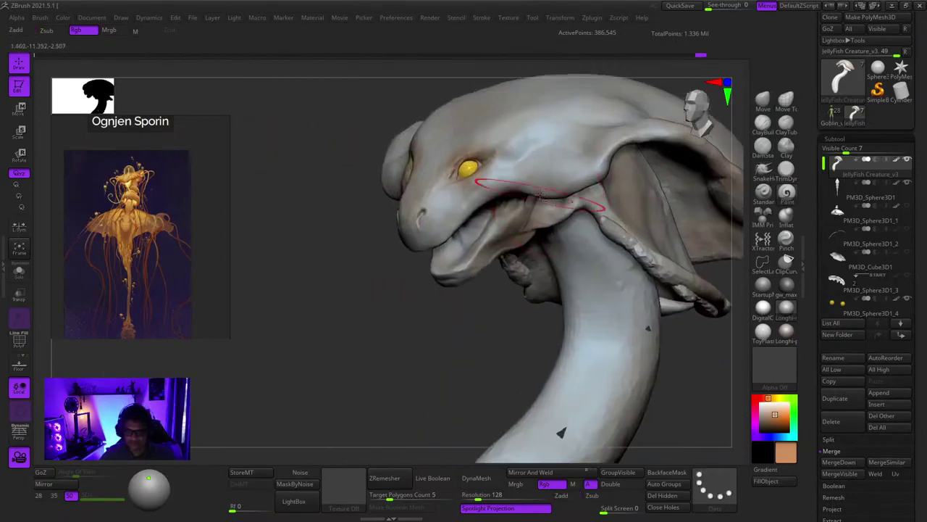
Try a yellower tan on the top of the head and undo the stroke
left_click_drag(779, 398, 773, 400)
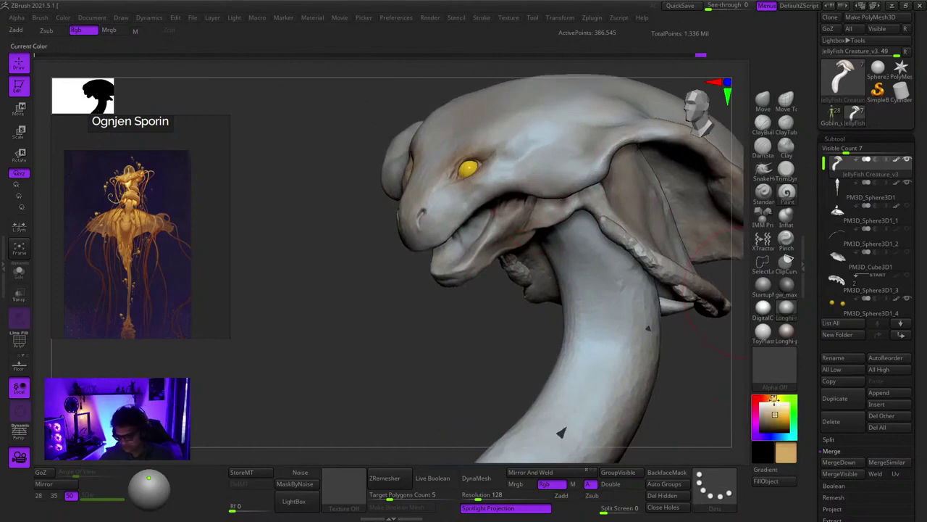
right_click_drag(546, 254, 572, 150, "ctrl")
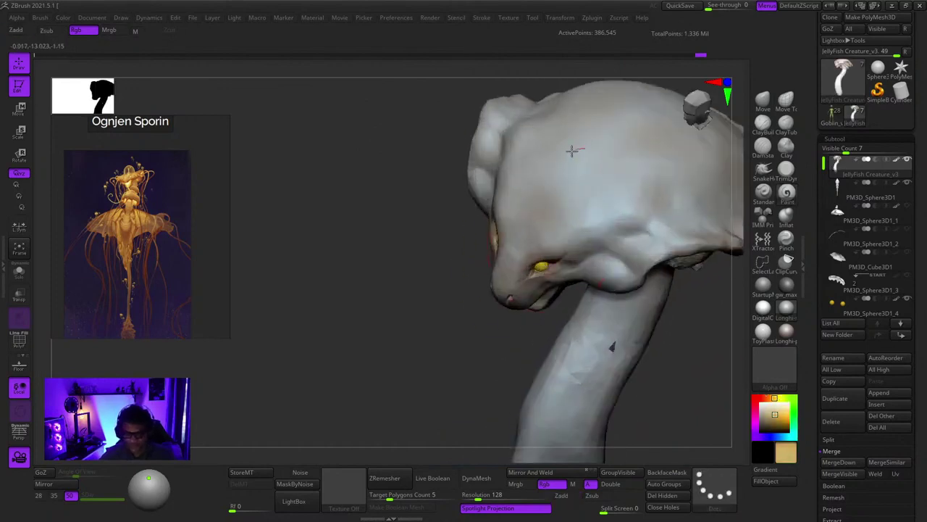
mouse_move(589, 158)
left_mouse_down()
mouse_move(617, 218)
mouse_move(596, 210)
left_mouse_up()
key("ctrl+z")
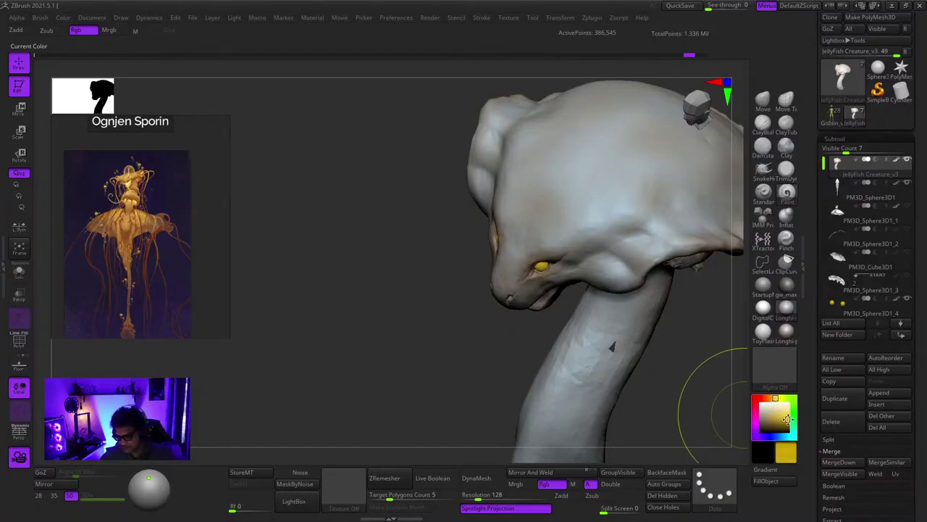
Choose a pale yellow colour and paint it over the crown of the head
right_click_drag(652, 340, 638, 217, "ctrl")
right_click_drag(638, 217, 617, 262)
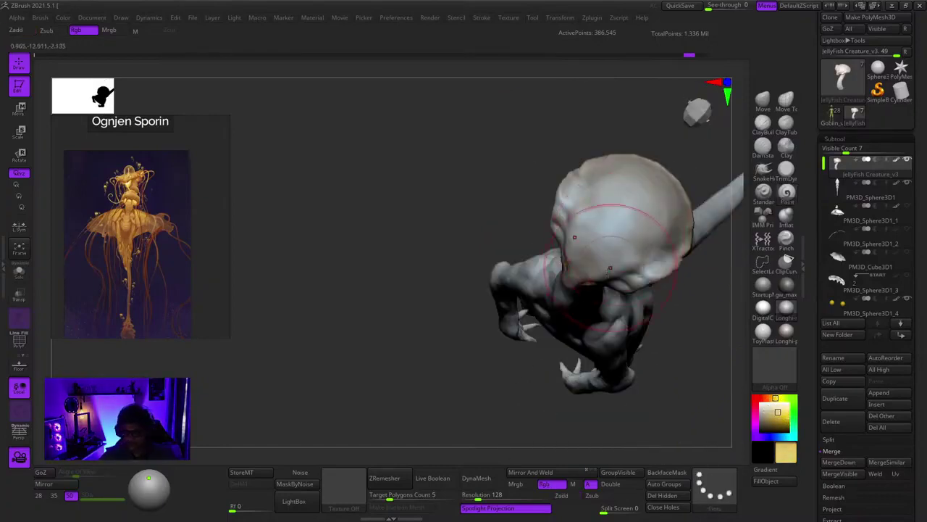
left_click_drag(617, 263, 614, 228)
mouse_move(538, 270)
right_mouse_down()
mouse_move(544, 195)
mouse_move(554, 263)
right_mouse_up()
key("space")
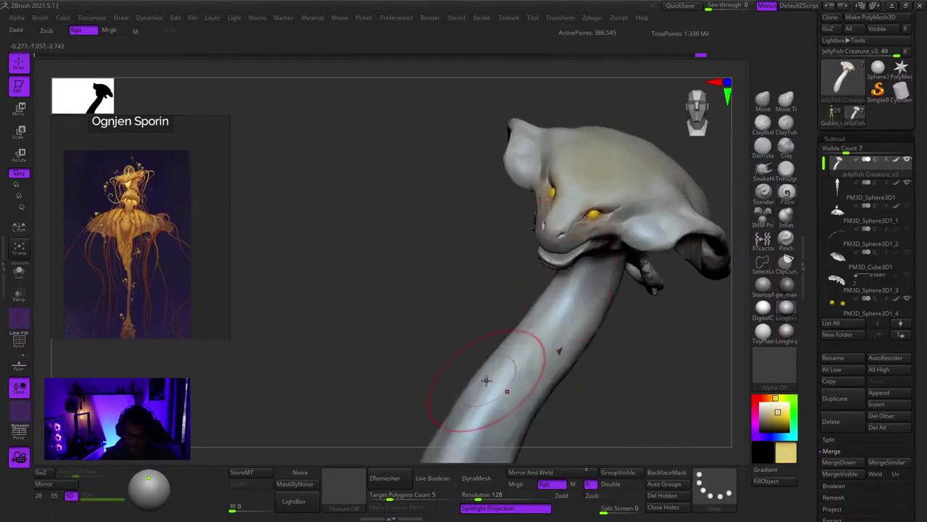
Paint a pale yellow strip down the front of the neck to its base
mouse_move(488, 381)
right_mouse_down()
mouse_move(507, 315)
mouse_move(563, 208)
right_mouse_up()
left_click_drag(603, 174, 516, 312)
right_click_drag(489, 330, 541, 206, "alt")
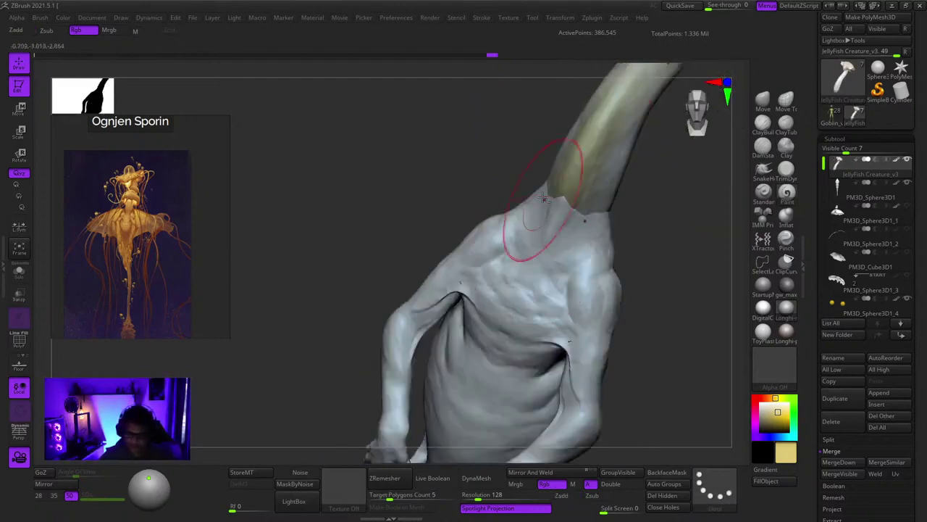
Select the torso subtool and paint its chest and belly pale yellow
left_click(549, 243, "alt")
right_click_drag(548, 318, 521, 275, "ctrl")
right_click_drag(513, 311, 532, 268, "alt")
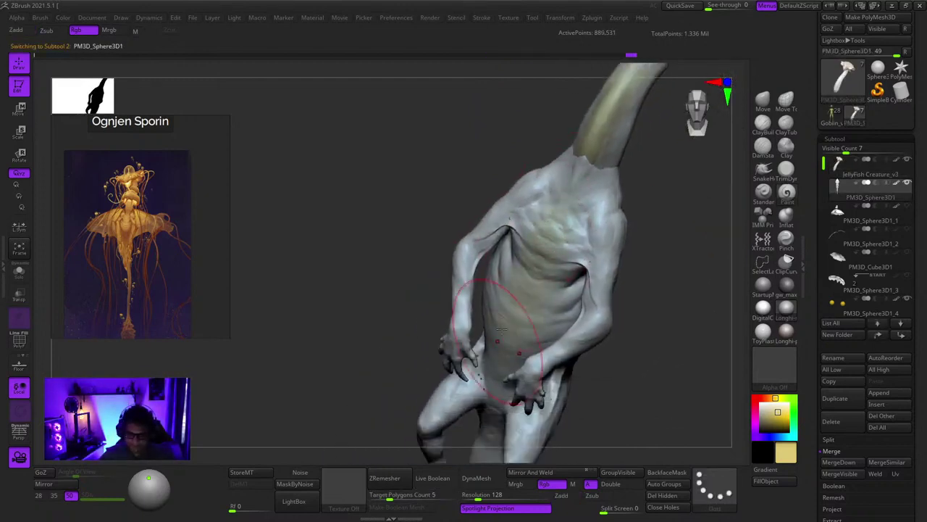
mouse_move(500, 330)
right_mouse_down()
mouse_move(529, 267)
mouse_move(470, 225)
mouse_move(463, 236)
right_mouse_up()
Switch to an orange tan colour, adjust the brush size, and paint the torso's back and shoulders
right_click_drag(464, 236, 402, 283, "ctrl")
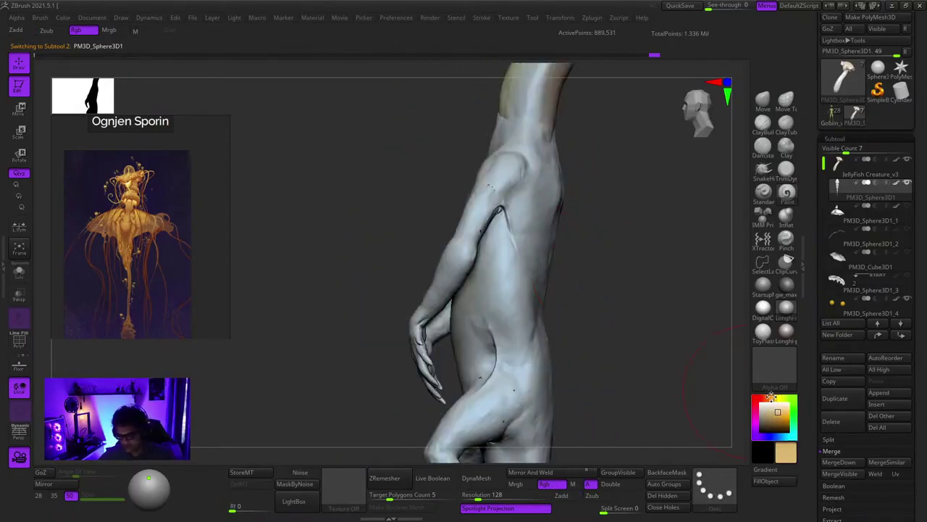
mouse_move(486, 207)
right_mouse_down()
mouse_move(539, 216)
mouse_move(532, 205)
mouse_move(556, 221)
right_mouse_up()
right_click(556, 221)
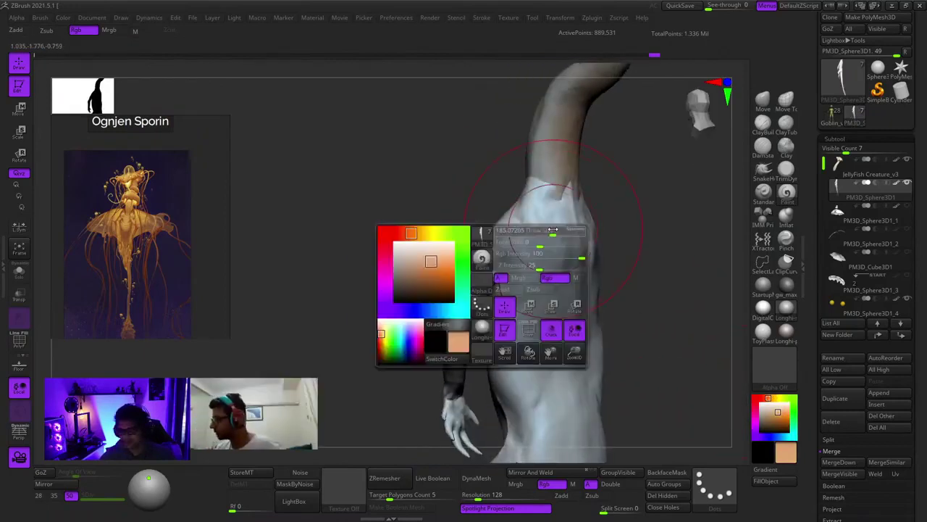
mouse_move(522, 269)
right_mouse_down()
mouse_move(501, 208)
mouse_move(540, 182)
right_mouse_up()
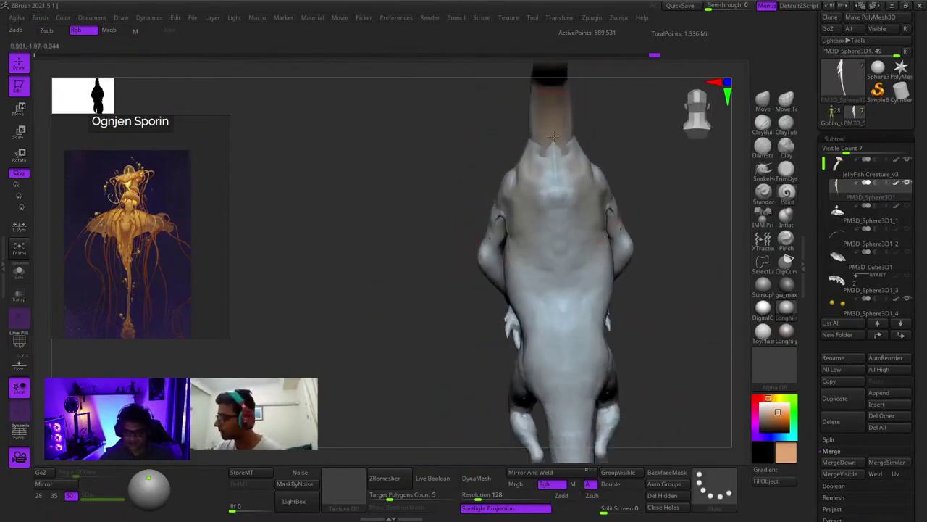
right_click_drag(546, 273, 563, 173)
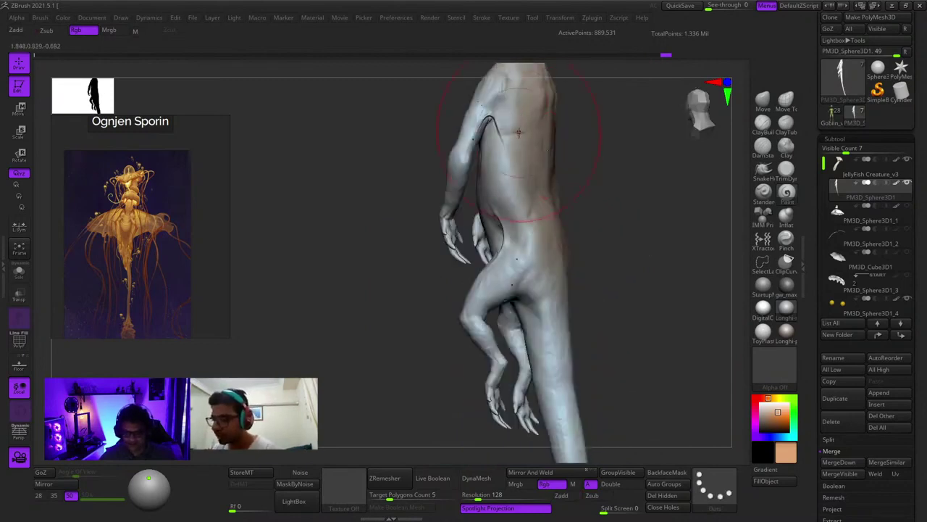
Paint the orange tan over the arms, flanks and hips of the torso
right_click_drag(519, 132, 440, 217)
right_click(439, 244)
right_click_drag(464, 156, 458, 112)
right_click_drag(426, 329, 515, 175)
right_click_drag(535, 257, 496, 305)
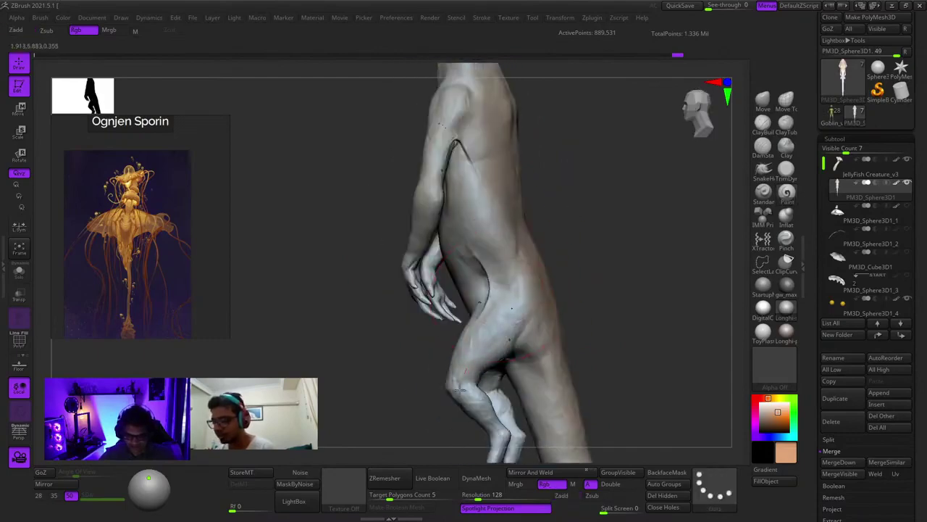
Extend the orange tan over the thighs, lower legs and upper tail
right_click_drag(459, 389, 513, 250, "alt")
right_click_drag(503, 297, 499, 308)
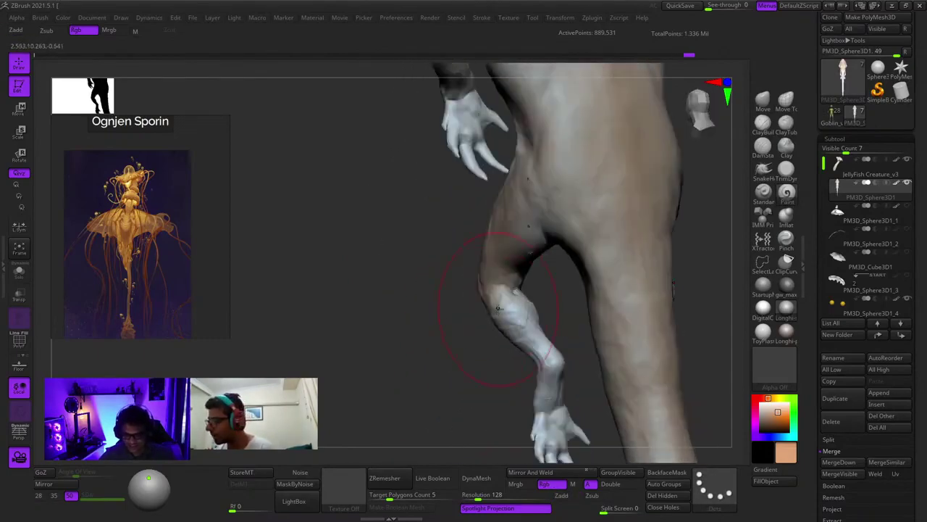
right_click_drag(562, 397, 485, 342)
right_click_drag(451, 203, 452, 191)
right_click_drag(519, 263, 493, 321, "alt")
mouse_move(489, 210)
right_mouse_down("alt")
mouse_move(495, 152)
mouse_move(490, 213)
mouse_move(473, 189)
mouse_move(480, 268)
right_mouse_up("alt")
Select the head and neck subtool, check its wireframe, and blend more colour along the neck
left_click(489, 215, "alt")
key("shift+f")
key("shift+f")
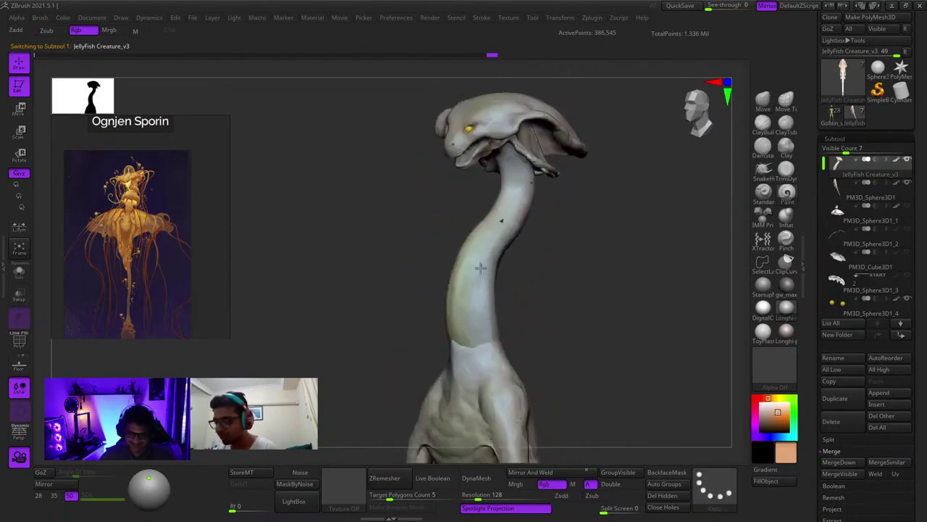
right_click_drag(511, 184, 513, 132)
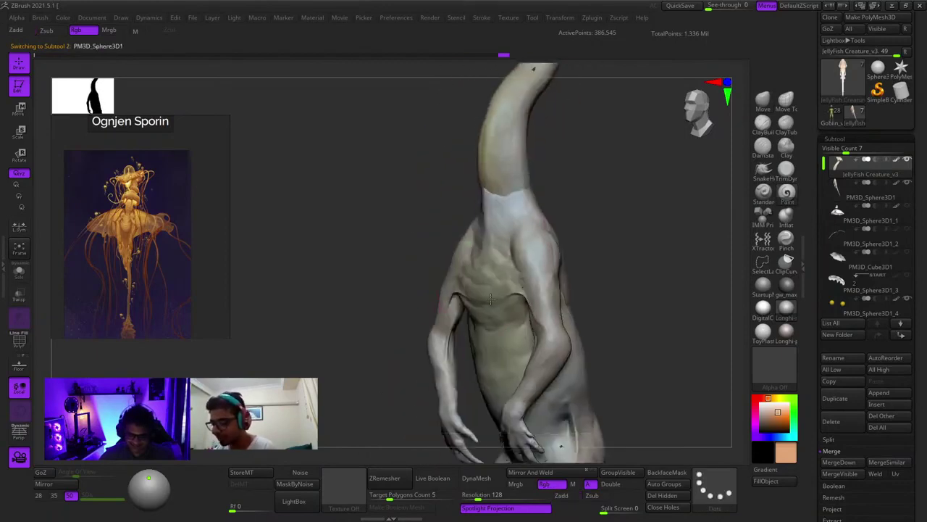
Select the torso subtool again and paint more tan over its sides and arms
right_click_drag(491, 298, 520, 187)
right_click_drag(515, 367, 568, 164)
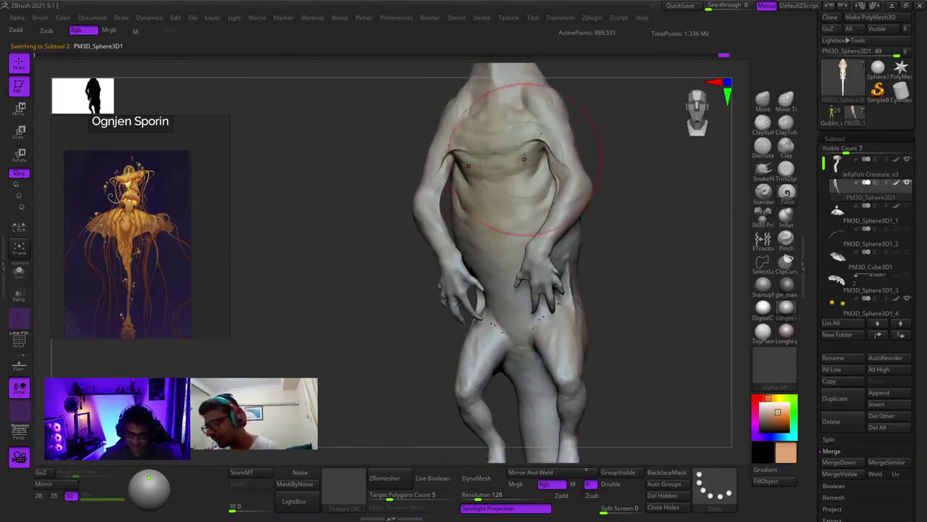
mouse_move(588, 204)
right_mouse_down()
mouse_move(517, 186)
mouse_move(508, 199)
right_mouse_up()
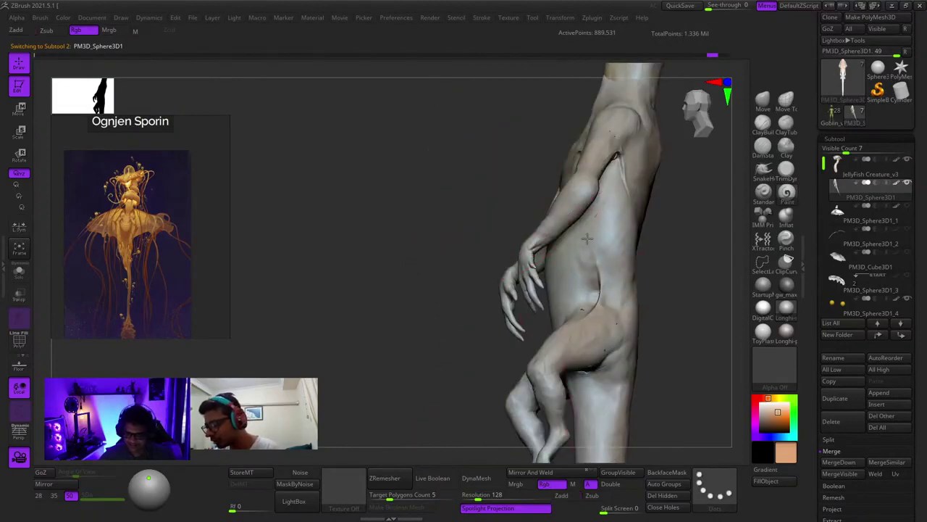
right_click_drag(586, 239, 510, 158)
mouse_move(546, 267)
right_mouse_down("alt")
mouse_move(500, 156)
mouse_move(532, 149)
right_mouse_up("alt")
Paint tan tones on the front of the thighs and knees
right_click_drag(610, 413, 572, 217, "ctrl")
right_click_drag(543, 181, 537, 314, "ctrl")
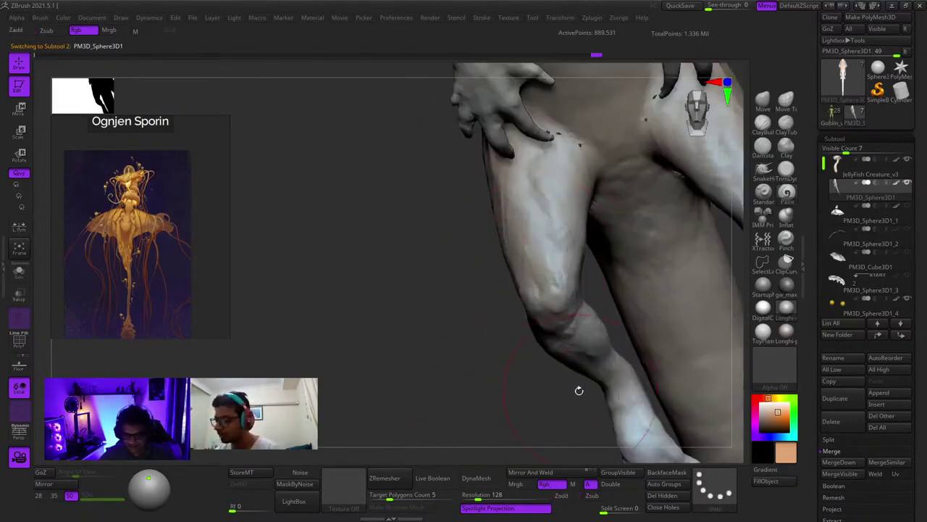
mouse_move(579, 389)
right_mouse_down()
mouse_move(600, 444)
mouse_move(572, 423)
mouse_move(554, 240)
right_mouse_up()
right_click_drag(554, 239, 504, 308)
right_click_drag(645, 225, 720, 324)
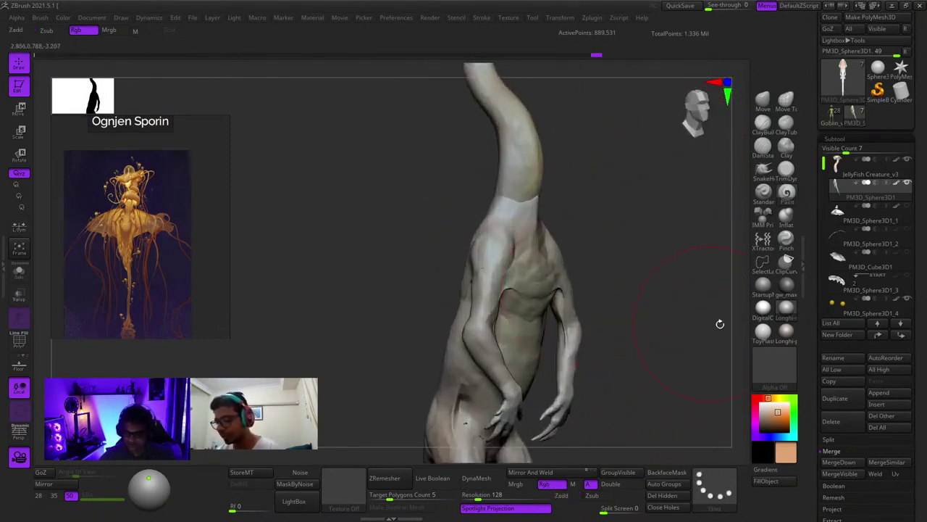
Fill the torso subtool and the head and neck subtool with plain white to clear the painted skin tones
left_click(768, 482)
right_click_drag(518, 180, 528, 232, "ctrl")
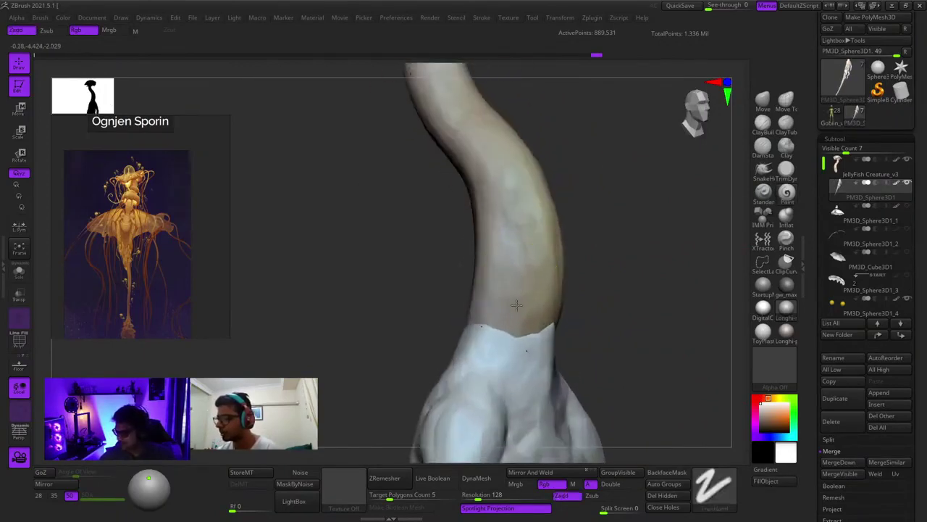
left_click(540, 241, "alt")
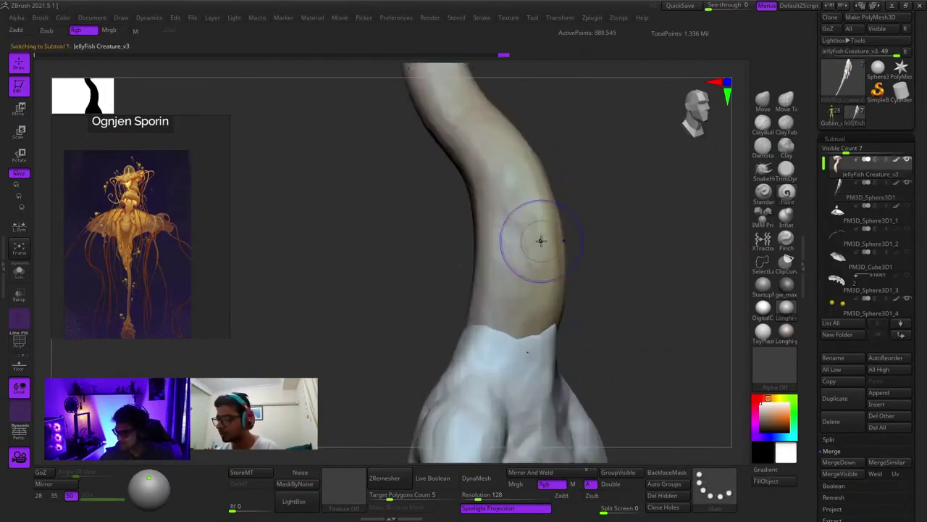
left_click(773, 485)
right_click_drag(600, 298, 492, 257, "ctrl")
key("f")
right_click_drag(348, 176, 436, 326, "alt")
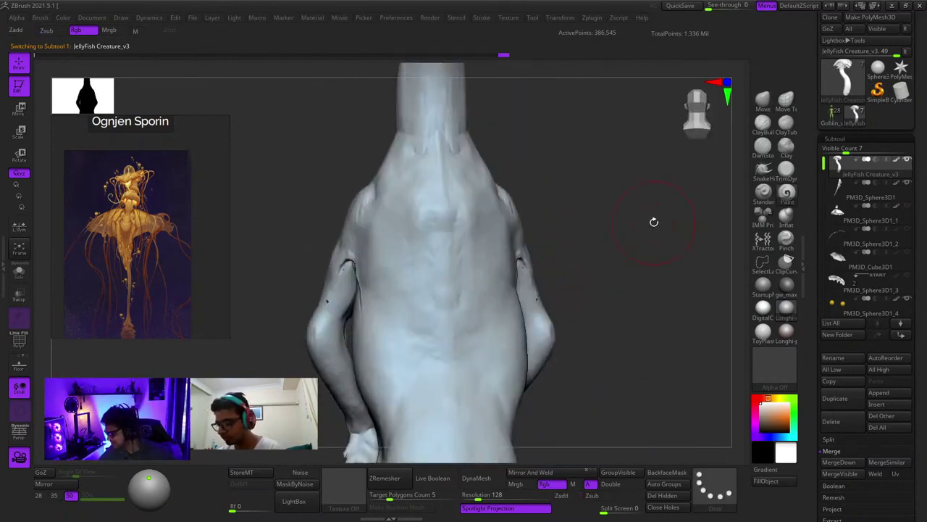
Select the torso subtool, switch to the ClayBuildup brush, try strokes on the upper back and undo the last one
right_click_drag(587, 192, 533, 288)
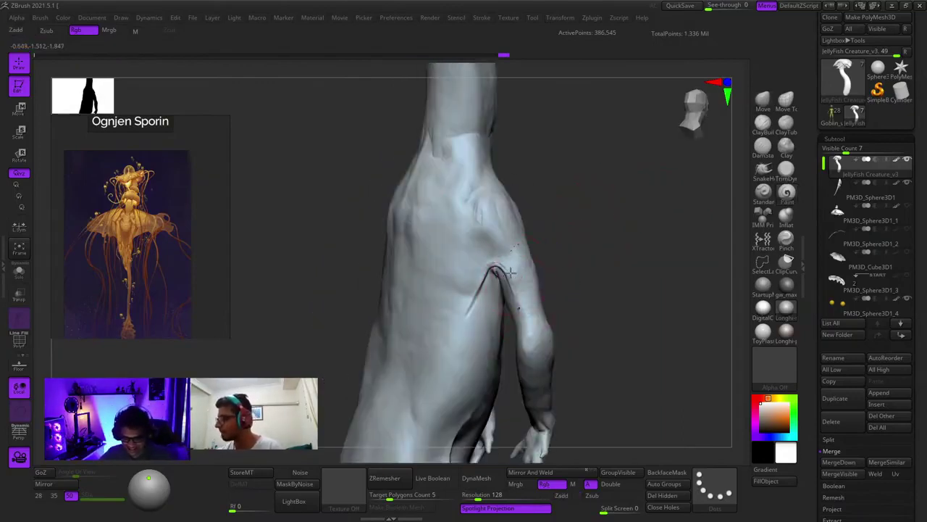
left_click(511, 271, "alt")
right_click_drag(543, 395, 527, 301, "alt")
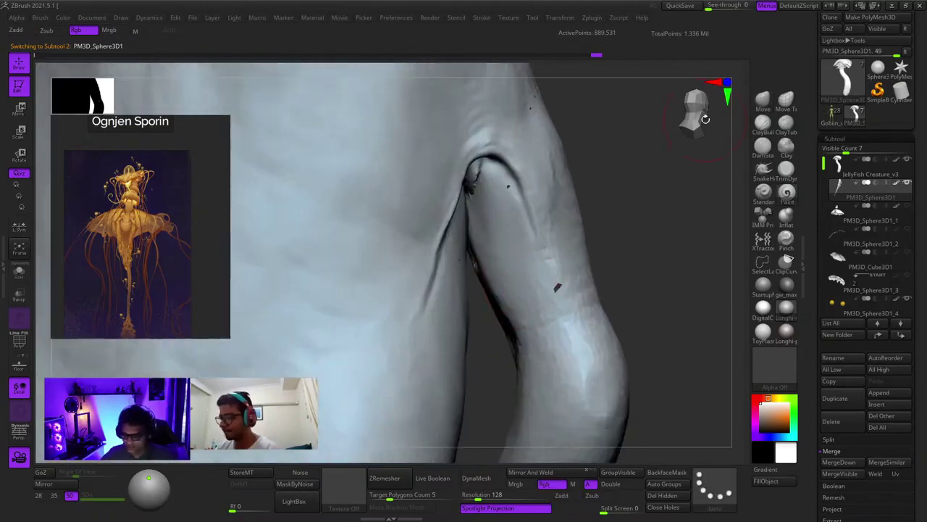
left_click(761, 128)
right_click_drag(459, 221, 542, 210, "ctrl")
key("space")
key("space")
left_click_drag(544, 210, 533, 209)
right_click_drag(546, 241, 543, 213)
key("space")
key("ctrl+z")
Build up muscle forms around the shoulder blade on the upper back, adjusting the brush size between strokes
left_click_drag(542, 213, 548, 261)
key("space")
mouse_move(548, 262)
right_mouse_down()
mouse_move(569, 234)
mouse_move(563, 244)
right_mouse_up()
key("space")
left_click_drag(548, 210, 545, 235)
right_click_drag(545, 236, 558, 208)
key("space")
left_click_drag(580, 154, 542, 193)
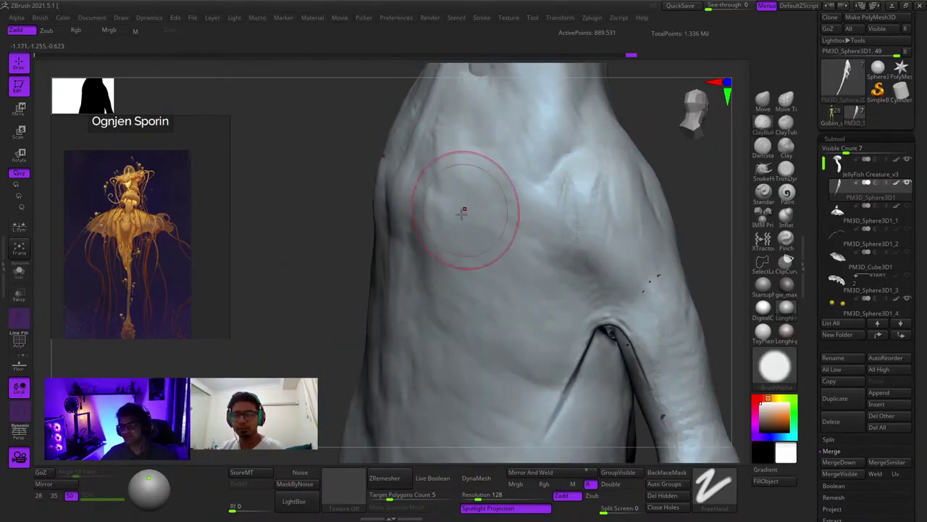
Sculpt volume above the rear armpit and blend it over the outside of the shoulder
left_click_drag(523, 255, 489, 206)
mouse_move(521, 232)
left_mouse_down()
mouse_move(573, 244)
mouse_move(560, 263)
mouse_move(557, 239)
mouse_move(580, 254)
left_mouse_up()
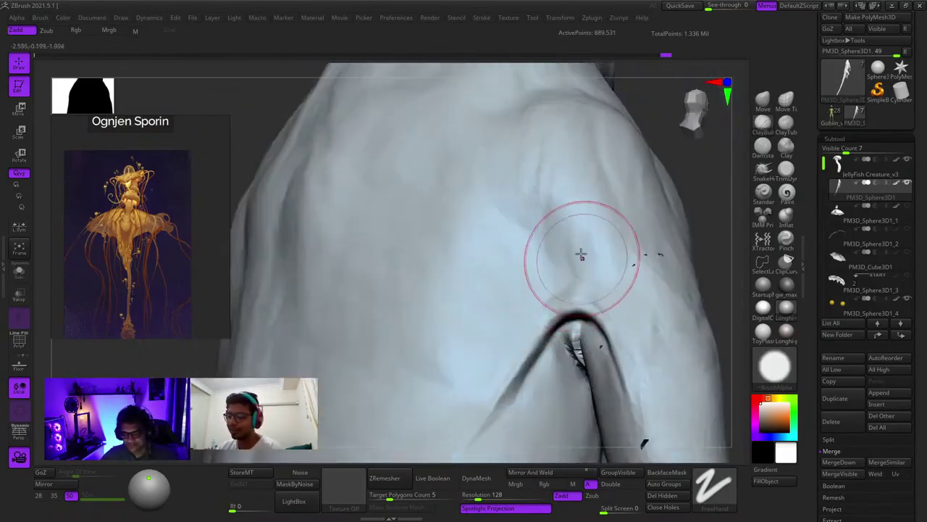
left_click_drag(590, 288, 563, 211)
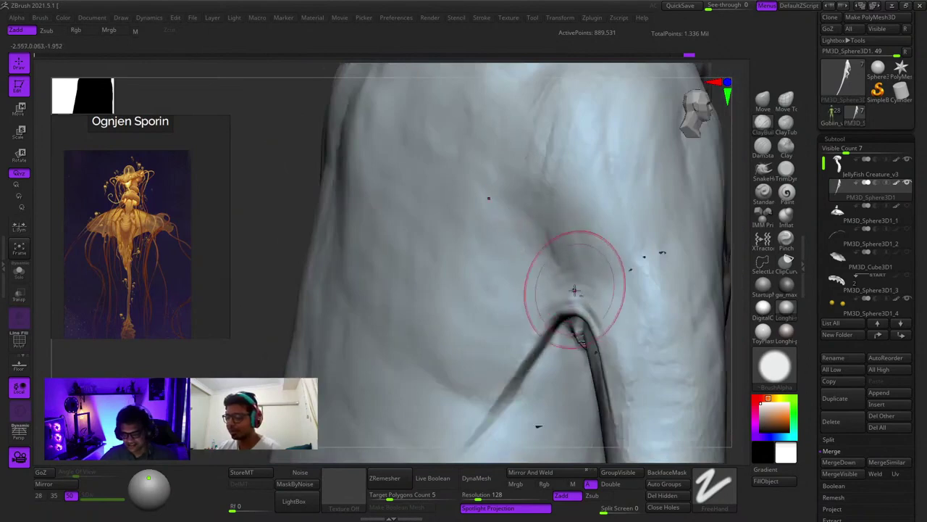
mouse_move(614, 229)
right_mouse_down()
mouse_move(637, 234)
mouse_move(553, 239)
mouse_move(610, 238)
right_mouse_up()
left_click_drag(610, 237, 610, 176)
left_click_drag(583, 334, 580, 319)
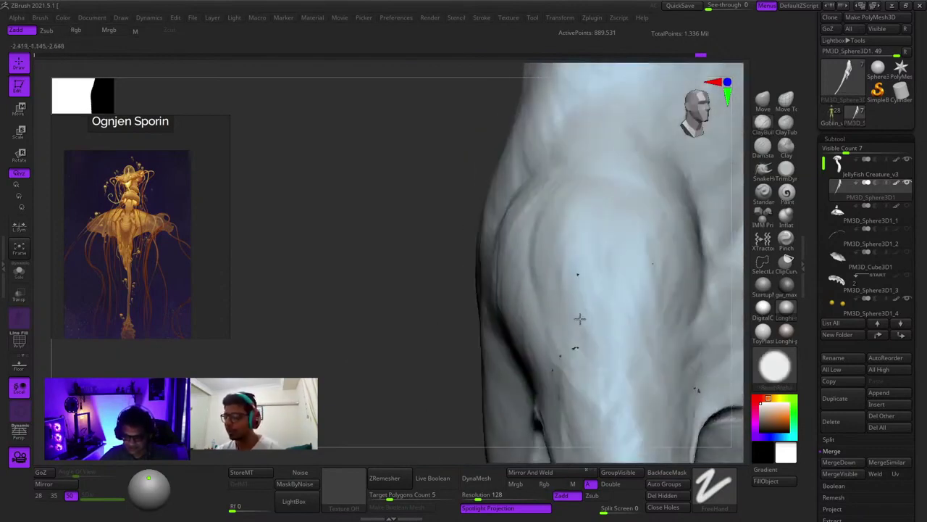
right_click_drag(607, 381, 522, 299)
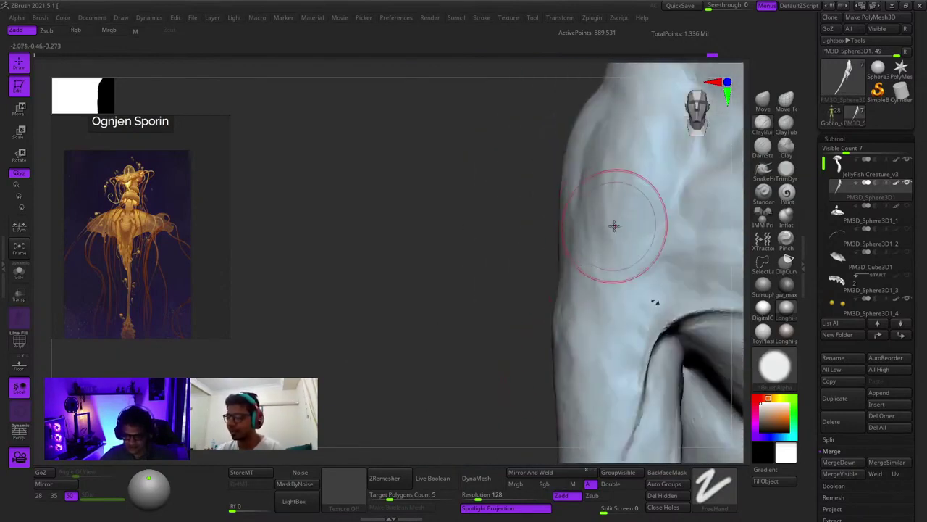
Build up the chest muscles between and above the front armpits
right_click_drag(503, 349, 495, 174, "ctrl")
right_click_drag(568, 290, 474, 326, "alt")
mouse_move(474, 326)
right_mouse_down()
mouse_move(543, 256)
mouse_move(607, 240)
mouse_move(532, 232)
mouse_move(548, 280)
mouse_move(527, 239)
right_mouse_up()
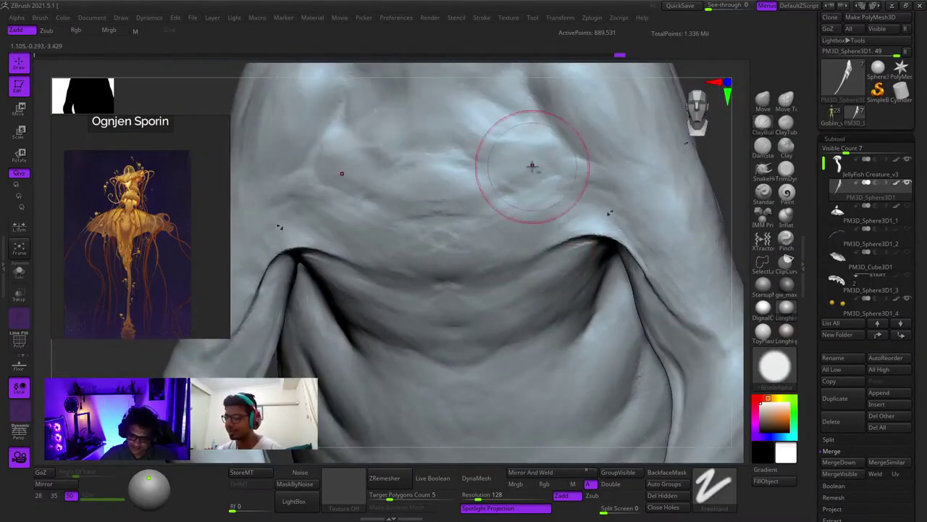
left_click_drag(479, 202, 515, 244)
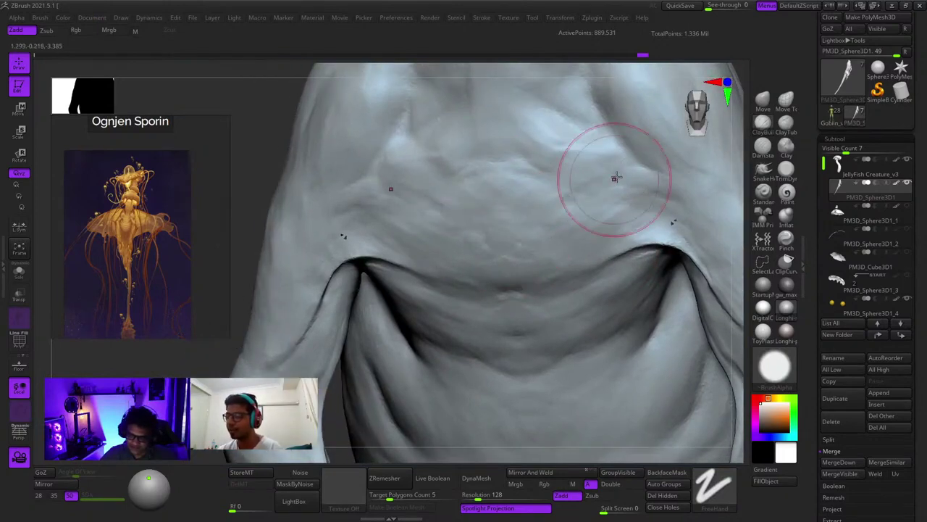
right_click_drag(452, 203, 391, 298, "ctrl")
right_click(385, 304)
Refine the side of the chest where the pectoral meets the shoulder and upper arm
right_click_drag(454, 229, 506, 217)
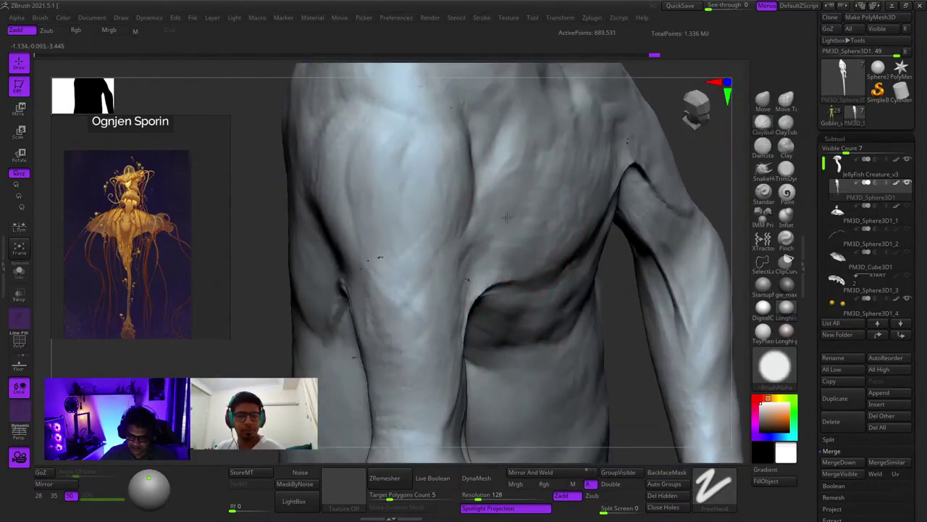
mouse_move(519, 269)
right_mouse_down()
mouse_move(525, 233)
mouse_move(554, 226)
mouse_move(561, 205)
right_mouse_up()
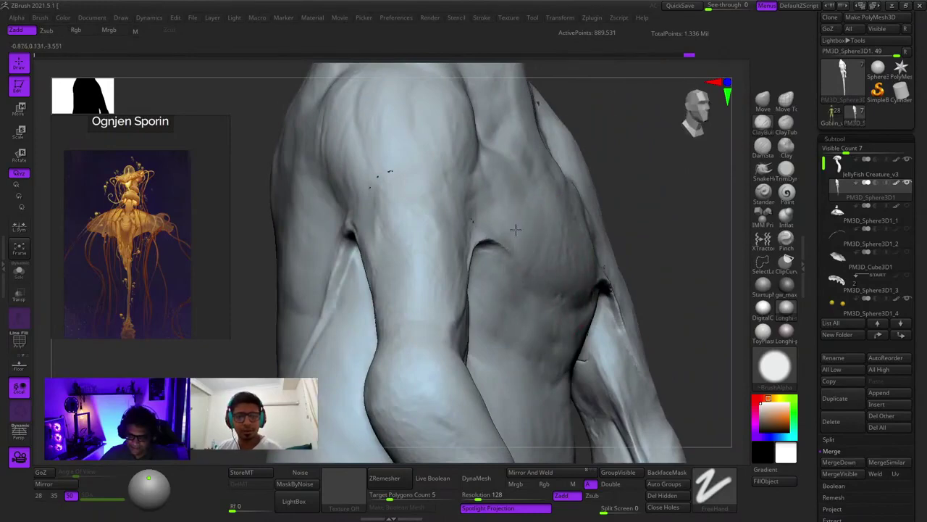
right_click_drag(487, 241, 570, 199)
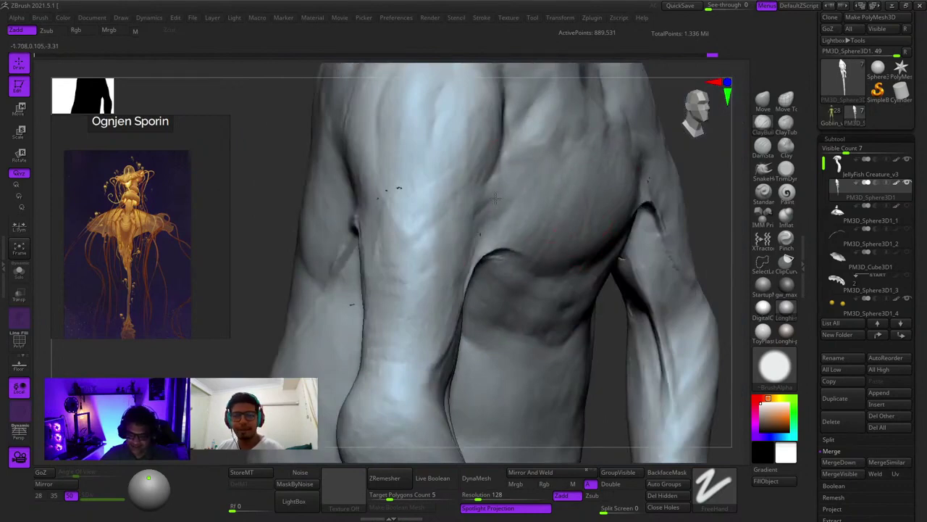
right_click_drag(495, 197, 499, 233)
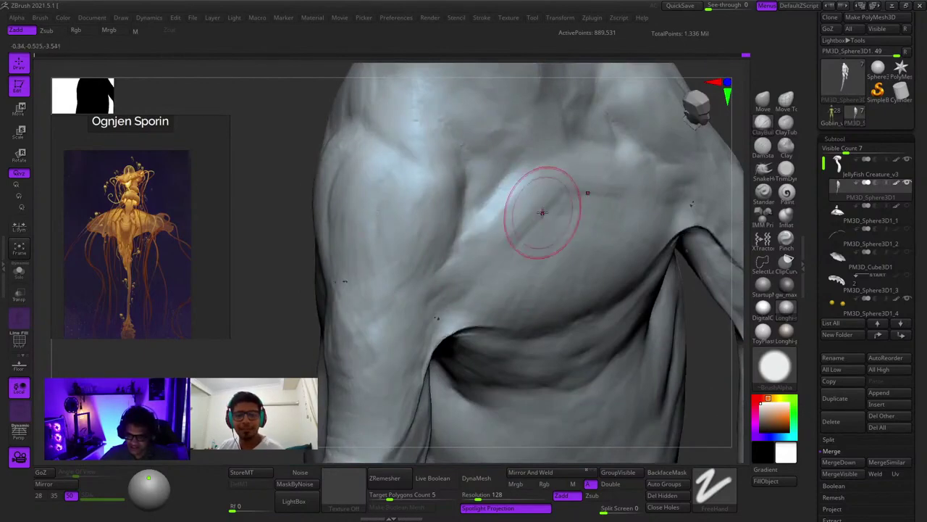
Sculpt the collarbone area and the hollow at the centre of the upper chest with varying brush sizes
right_click_drag(503, 309, 534, 217)
right_click(534, 218)
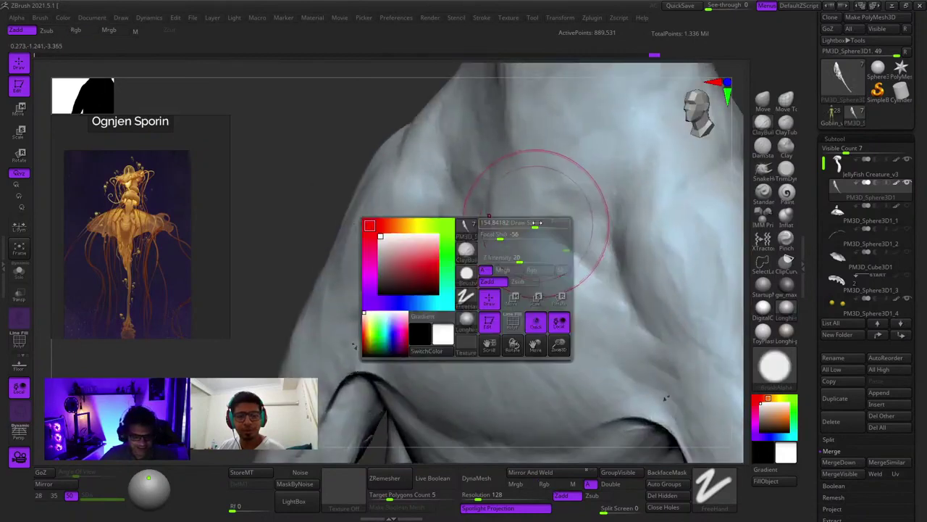
right_click_drag(510, 263, 531, 230)
right_click(538, 224)
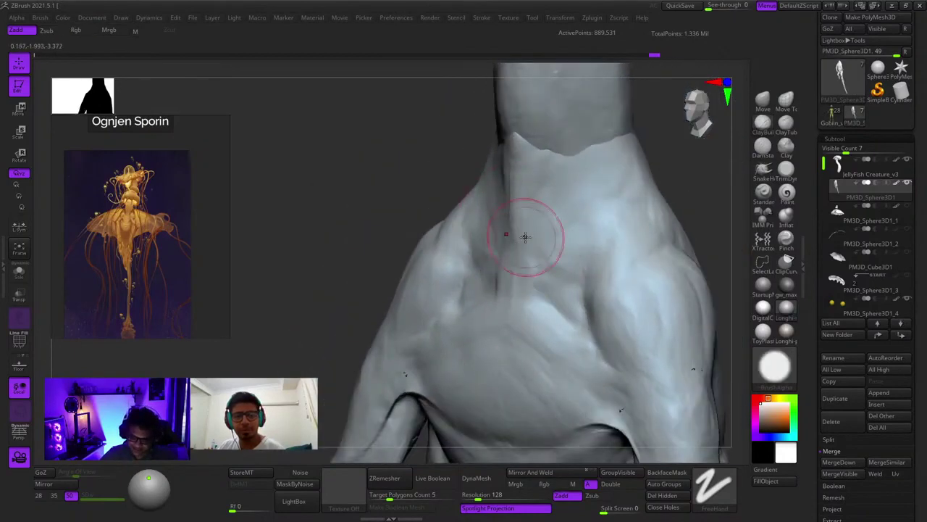
right_click_drag(502, 264, 509, 272)
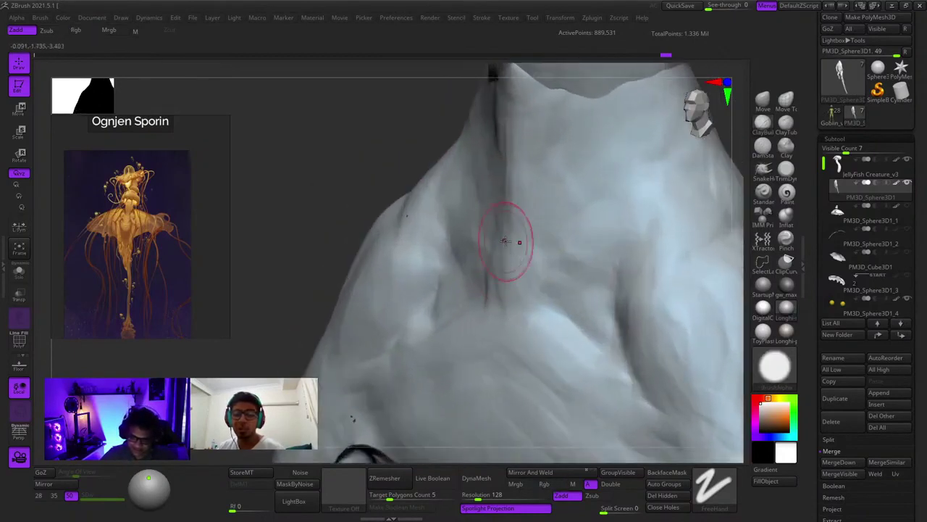
right_click(505, 241)
right_click_drag(522, 308, 606, 220, "alt")
right_click(537, 235)
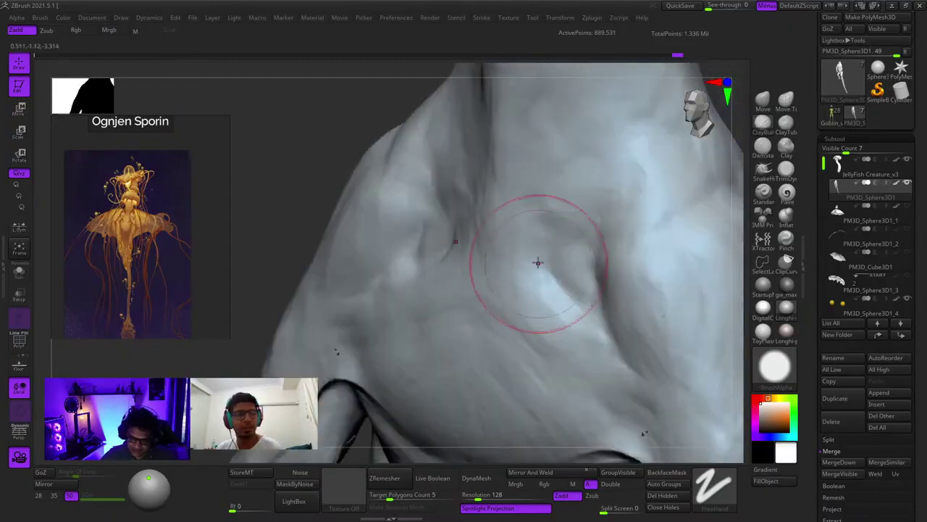
Build up the neck base on the torso, shaping muscle strands from the collar seam towards the shoulder
right_click_drag(552, 289, 520, 311)
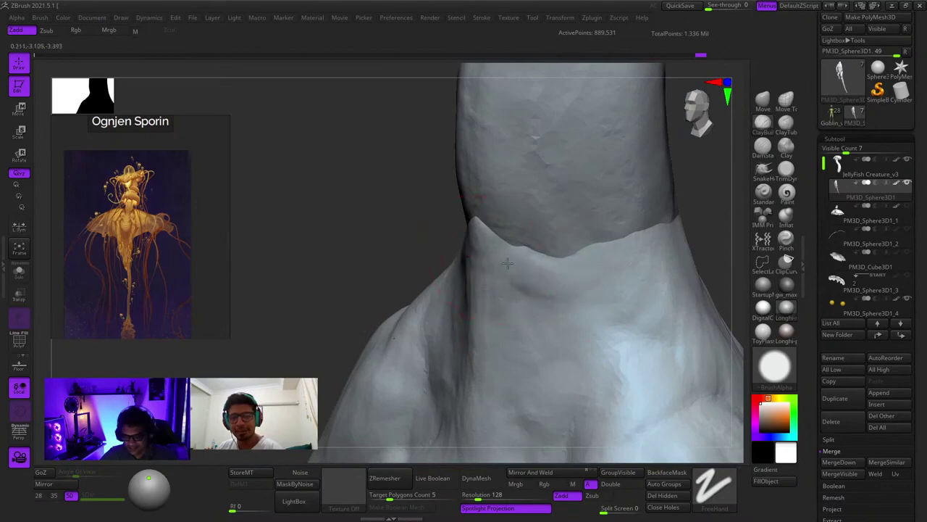
right_click_drag(507, 264, 516, 198)
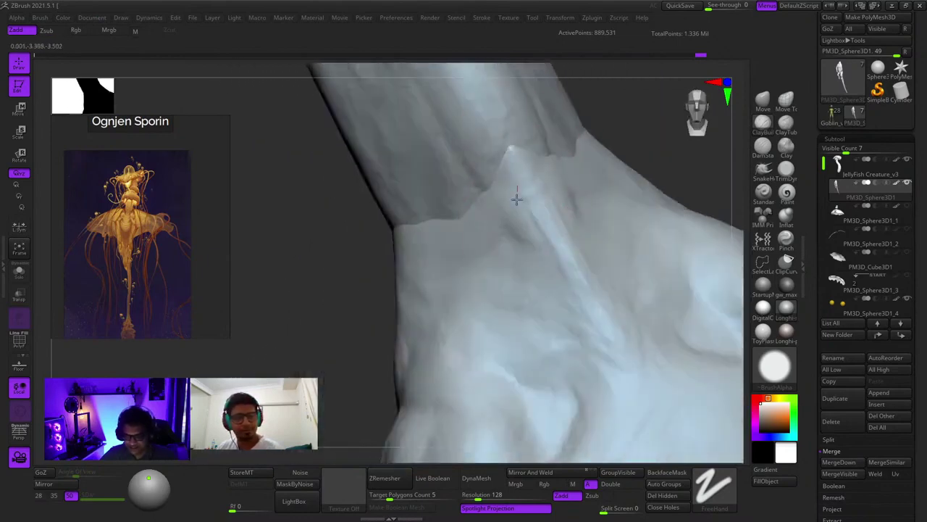
mouse_move(495, 246)
right_mouse_down()
mouse_move(486, 249)
mouse_move(502, 258)
mouse_move(497, 239)
mouse_move(529, 250)
mouse_move(536, 234)
right_mouse_up()
right_click_drag(488, 265, 530, 232)
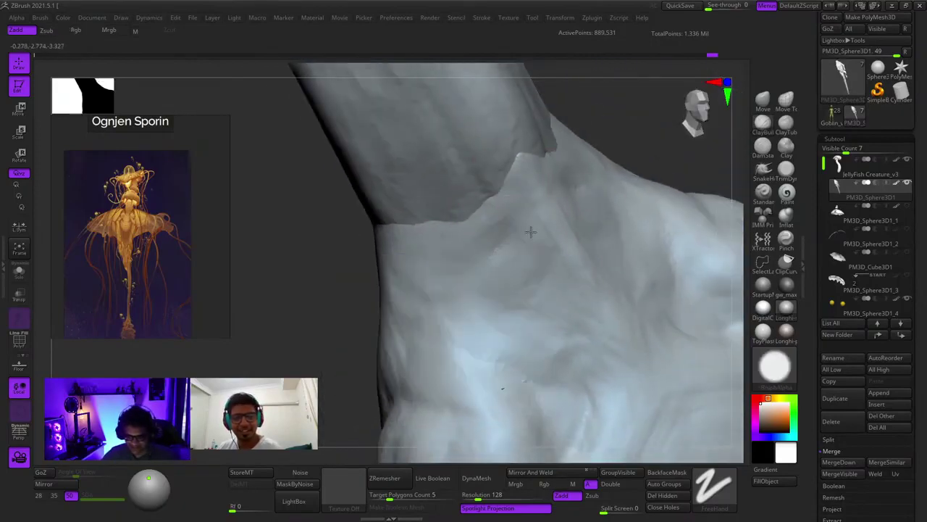
left_click_drag(531, 272, 501, 325)
right_click(499, 326)
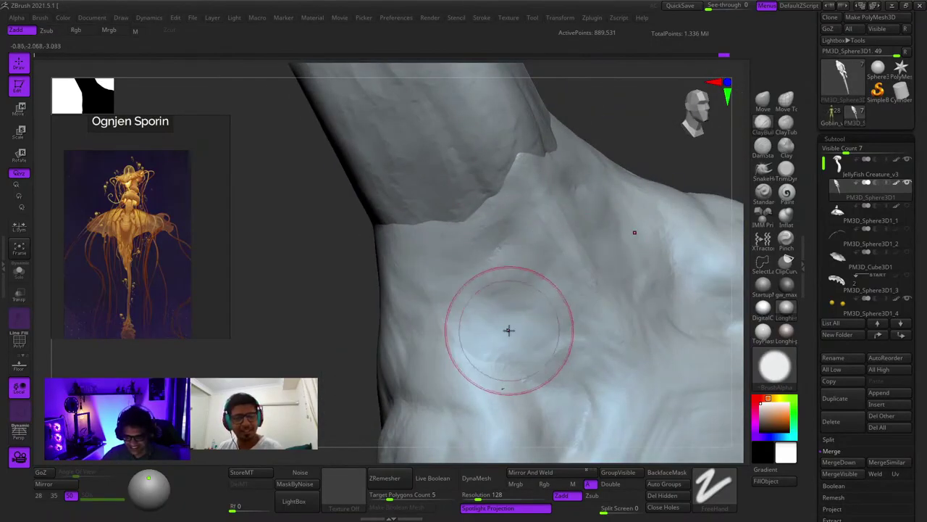
right_click_drag(508, 330, 509, 223)
Select the head and neck subtool and sculpt the lower neck above the torso seam
left_click(509, 224, "alt")
right_click_drag(459, 191, 520, 285)
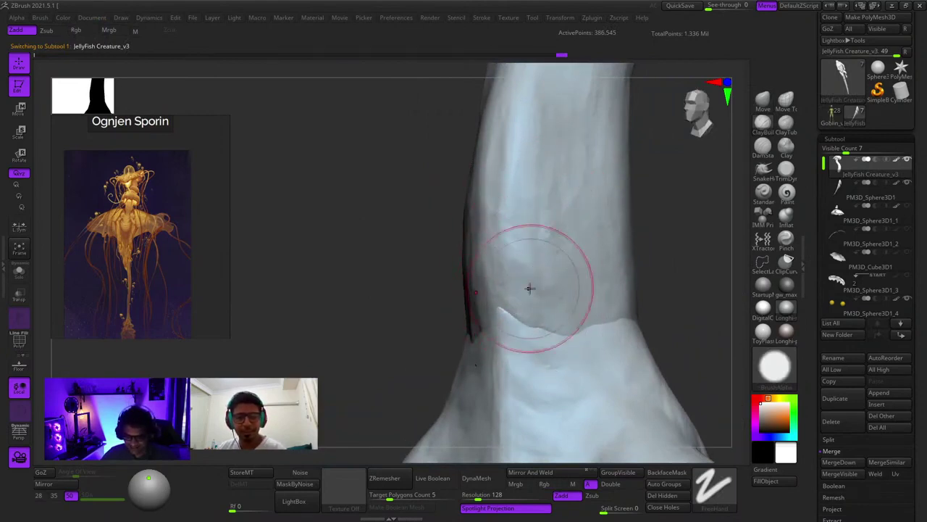
right_click_drag(530, 288, 594, 197)
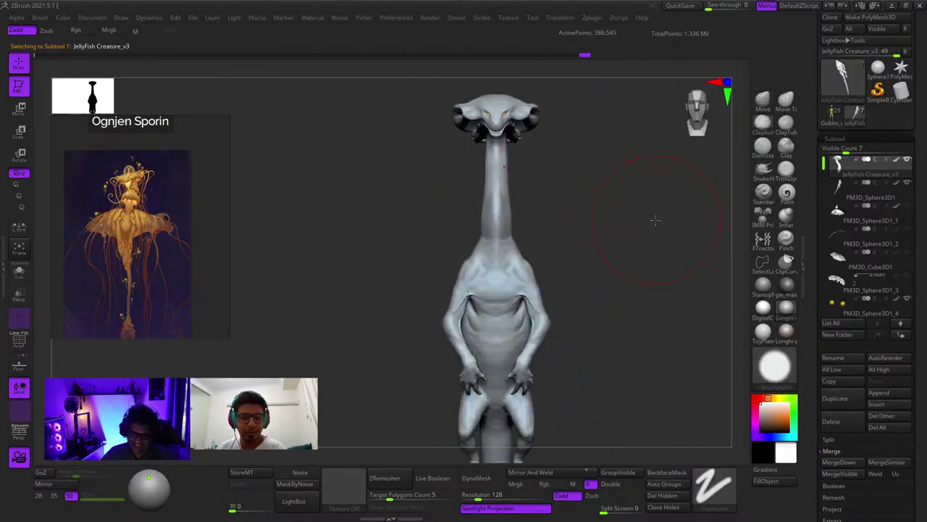
Examine the whole creature from the front and side with its wireframe briefly shown
right_click_drag(655, 220, 497, 234)
key("shift+f")
key("shift+f")
right_click_drag(560, 309, 540, 286)
Select the torso and tail subtool, mask the tail above its tip, bend the tip downward and scale it down slightly
left_click(546, 284, "alt")
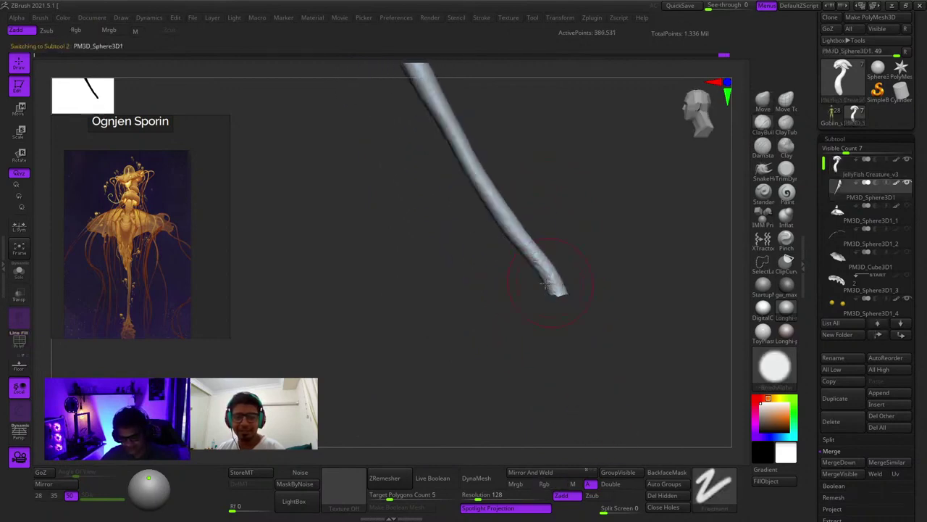
left_click_drag(514, 341, 608, 271, "ctrl")
right_click_drag(582, 261, 575, 327, "ctrl")
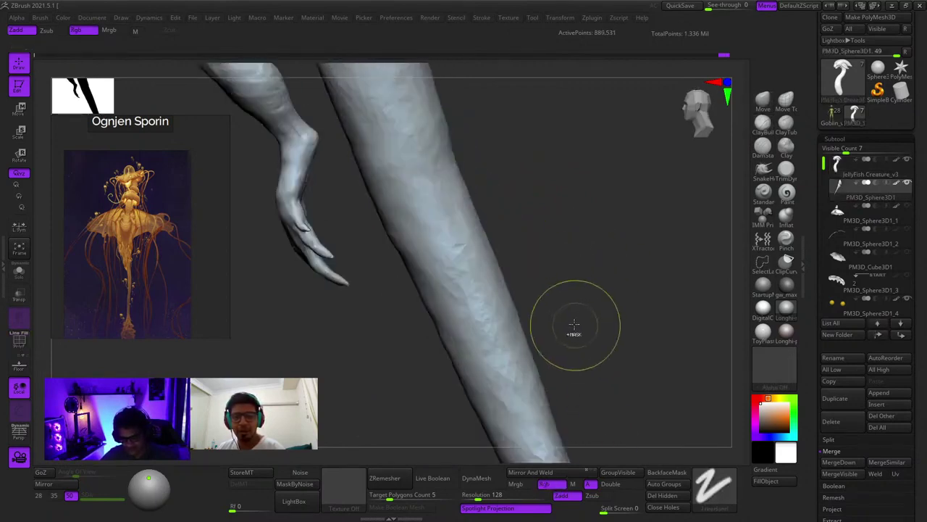
right_click_drag(575, 362, 540, 155, "alt")
right_click_drag(550, 348, 517, 219, "ctrl")
right_click_drag(486, 393, 484, 168, "alt")
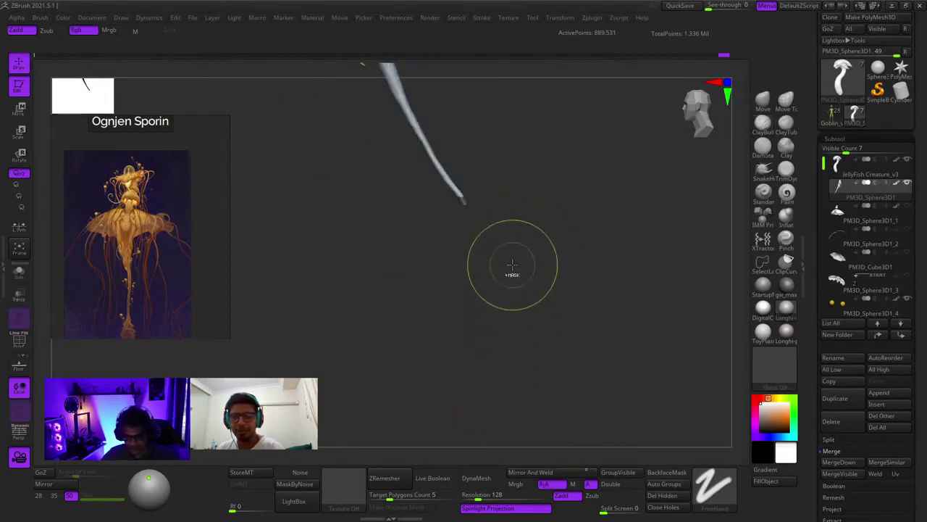
mouse_move(460, 197)
right_mouse_down("ctrl")
mouse_move(507, 280)
mouse_move(503, 207)
mouse_move(499, 288)
mouse_move(484, 256)
right_mouse_up("ctrl")
key("e")
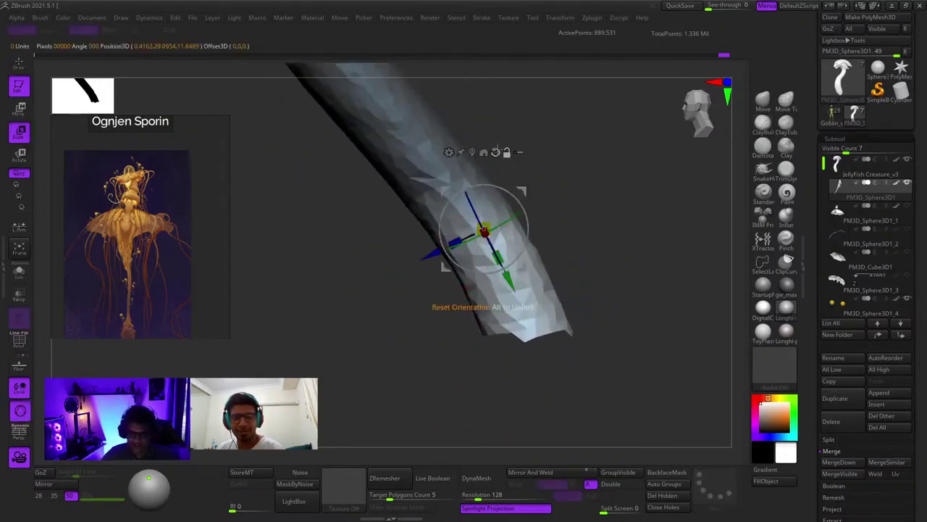
left_click(496, 153)
left_click_drag(507, 226, 496, 217)
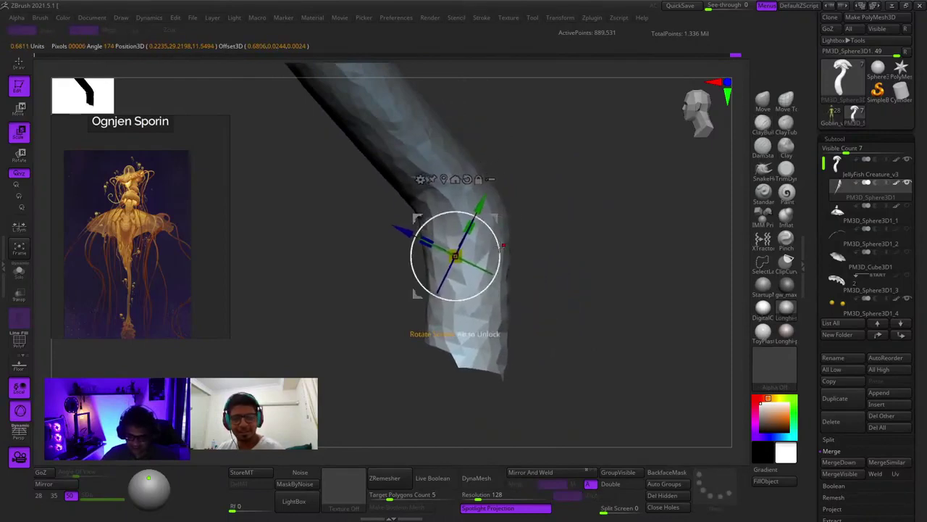
left_click_drag(456, 255, 451, 255)
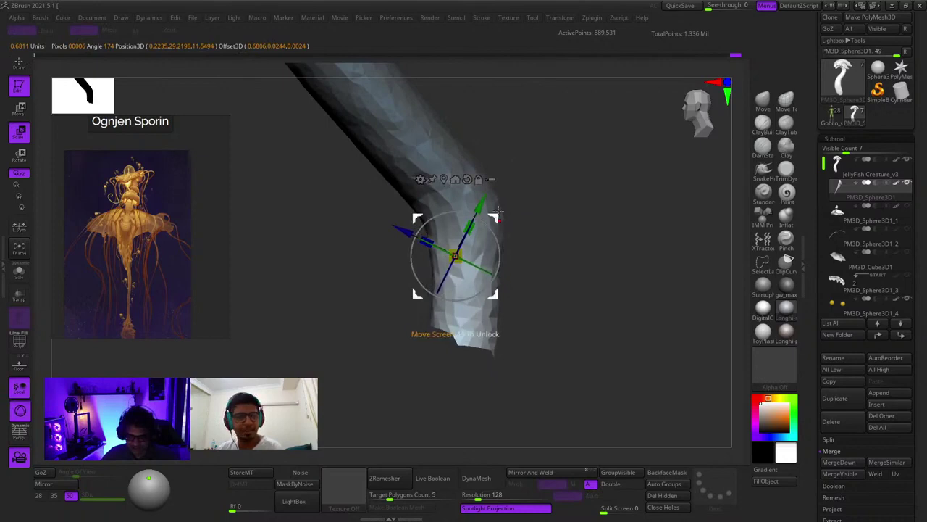
key("q")
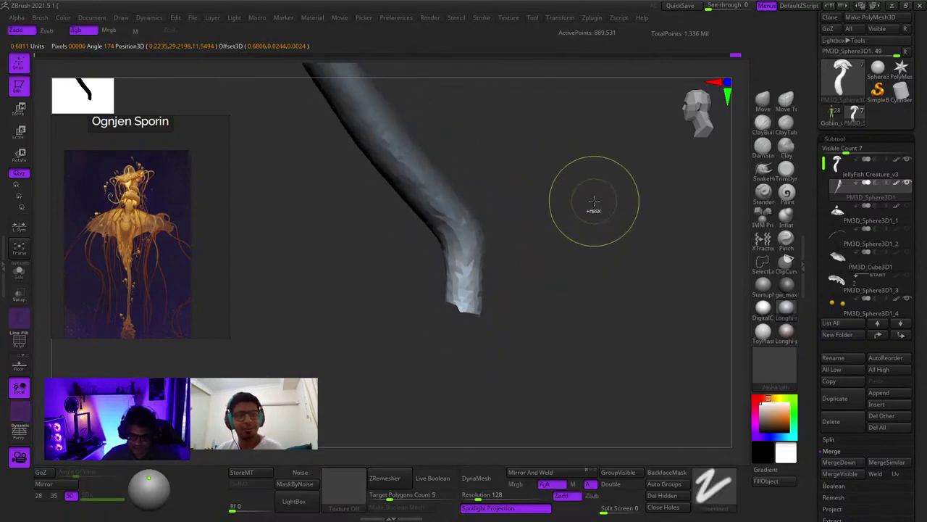
Examine the bent tail tip up close from the side, front and back, and the whole creature from the front
left_click_drag(594, 202, 453, 230)
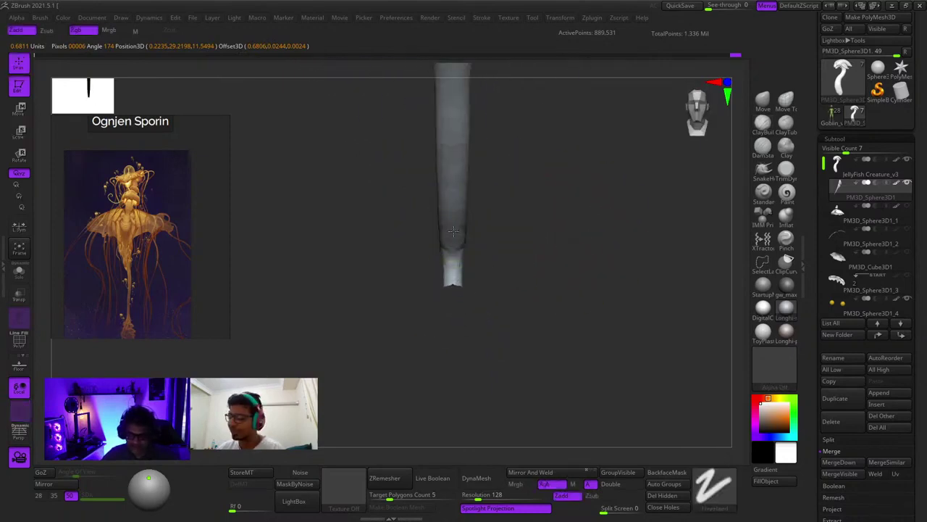
right_click(454, 269)
right_click_drag(453, 231, 536, 324, "ctrl")
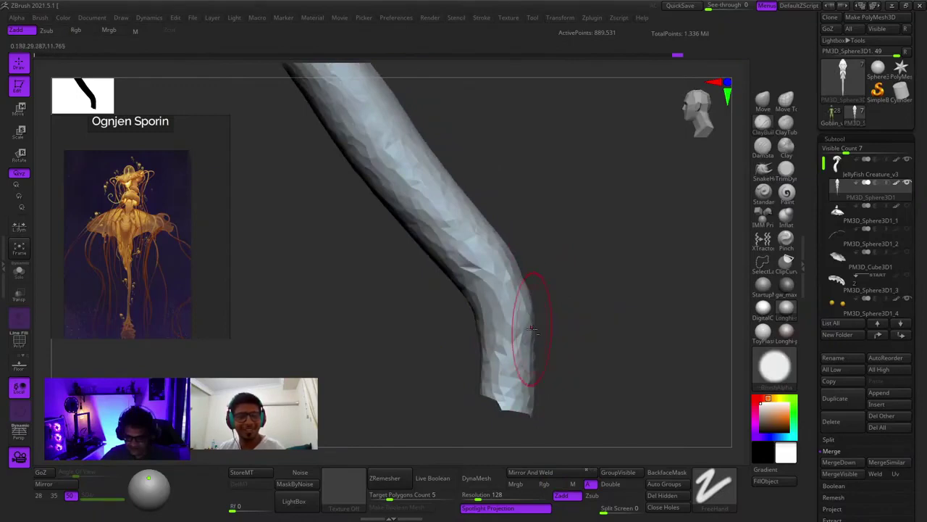
right_click_drag(478, 312, 471, 278)
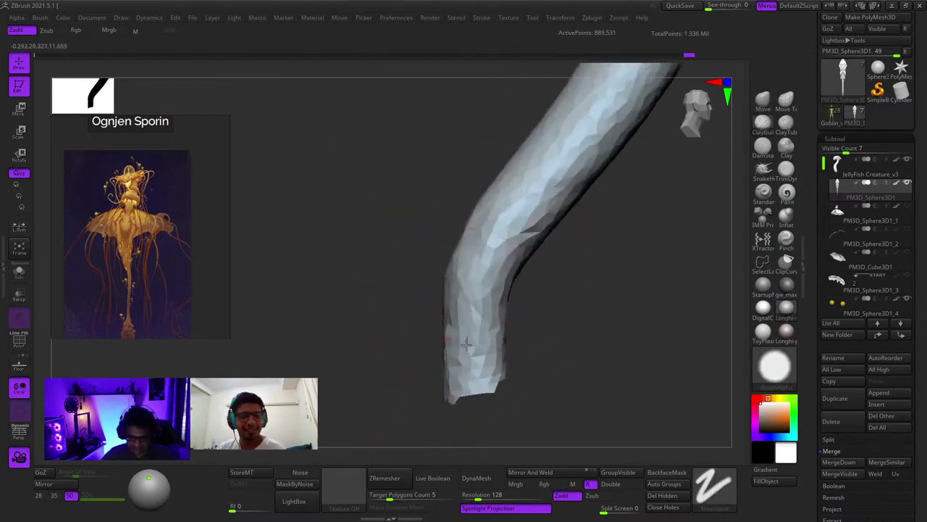
right_click_drag(467, 345, 468, 306)
right_click_drag(461, 352, 490, 290)
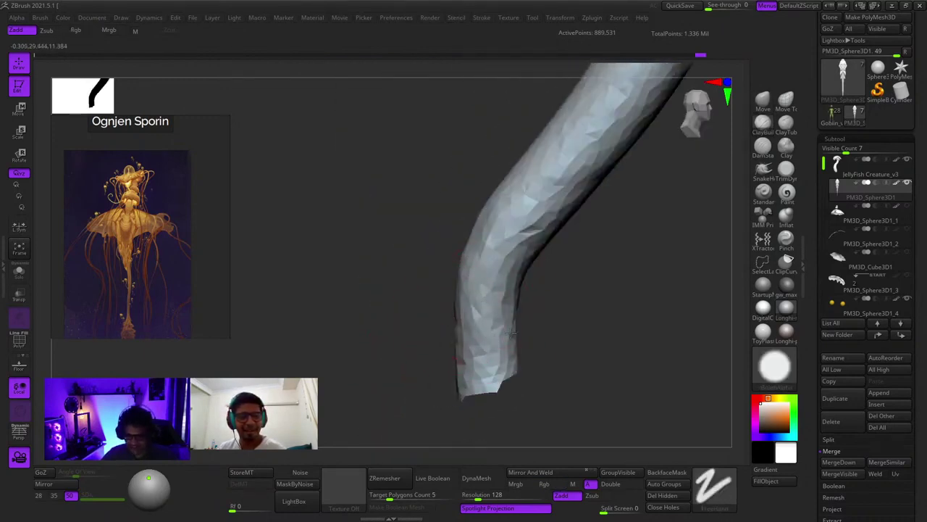
right_click_drag(512, 332, 492, 298)
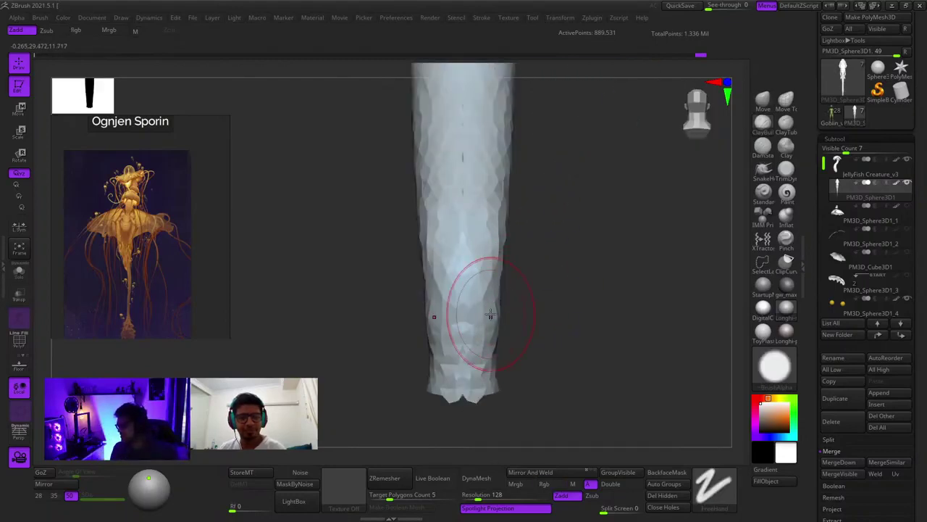
right_click_drag(541, 302, 475, 406)
right_click_drag(475, 218, 448, 345)
right_click_drag(445, 309, 429, 278, "shift")
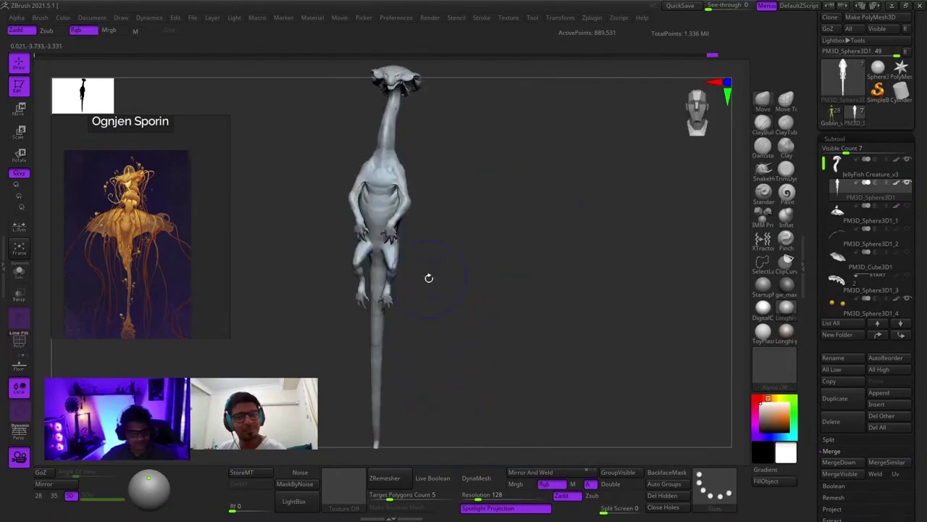
Append a Cylinder3D mesh as a new subtool and make it the active subtool
mouse_move(513, 317)
right_mouse_down("alt")
mouse_move(518, 351)
mouse_move(597, 323)
mouse_move(724, 319)
right_mouse_up("alt")
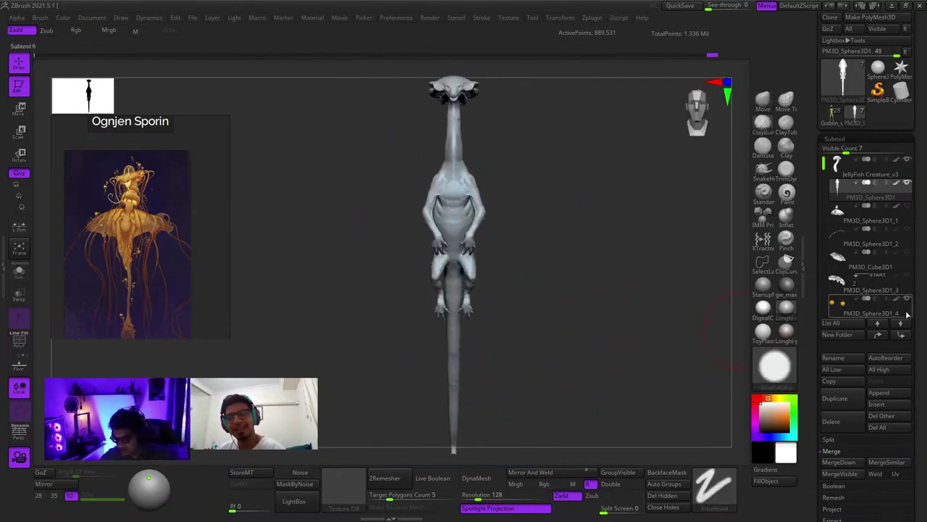
left_click_drag(916, 302, 916, 276)
left_click(879, 368)
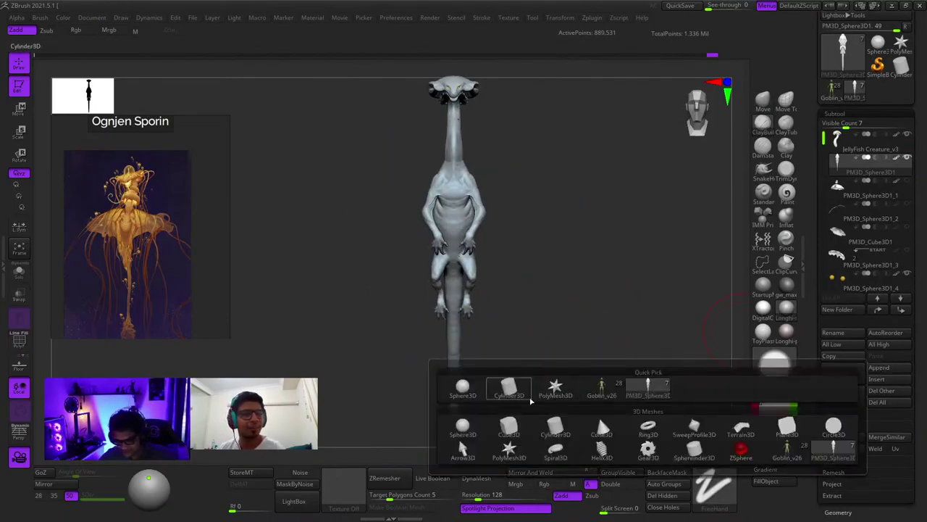
left_click(511, 387)
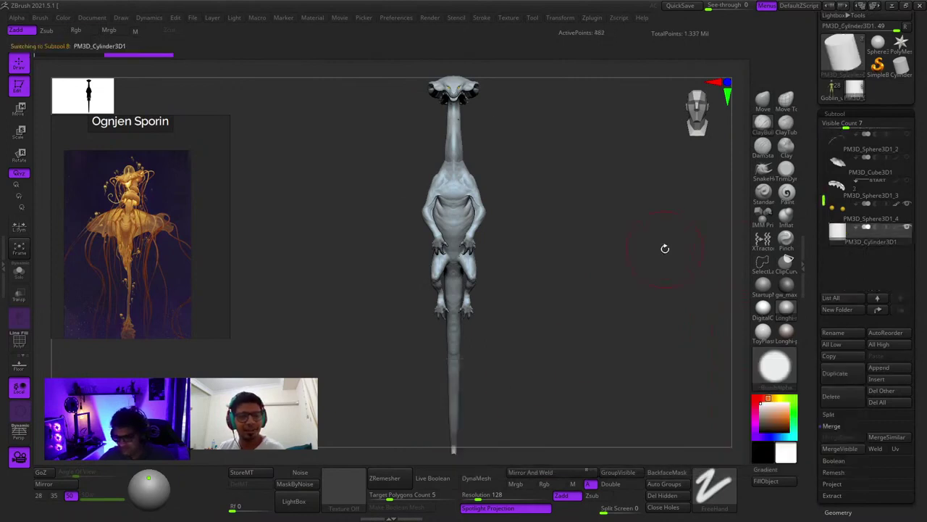
Move the cylinder down to the end of the tail and line it up with the bent tip in side view
key("w")
left_click_drag(488, 147, 473, 409)
right_click_drag(483, 354, 608, 253, "alt")
left_click_drag(506, 291, 356, 229)
key("f")
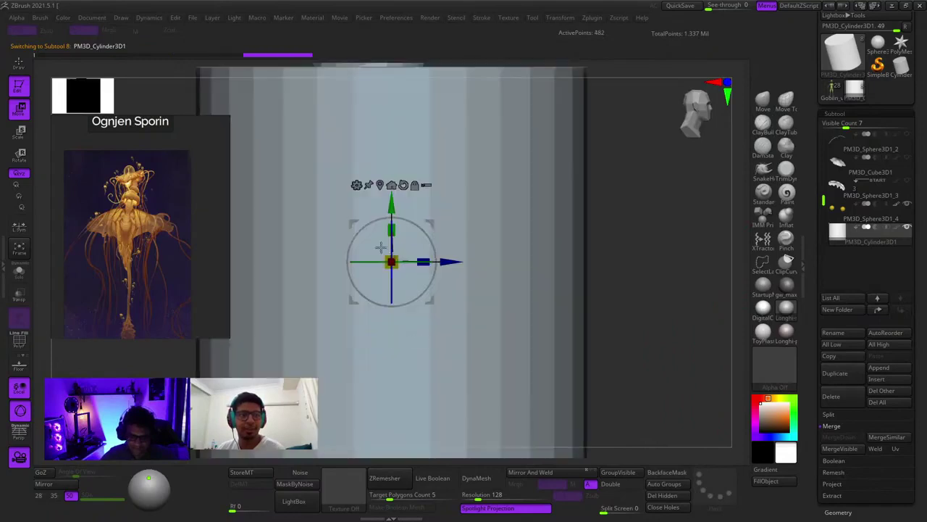
key("shift+f")
key("shift+f")
right_click_drag(438, 346, 401, 232, "ctrl")
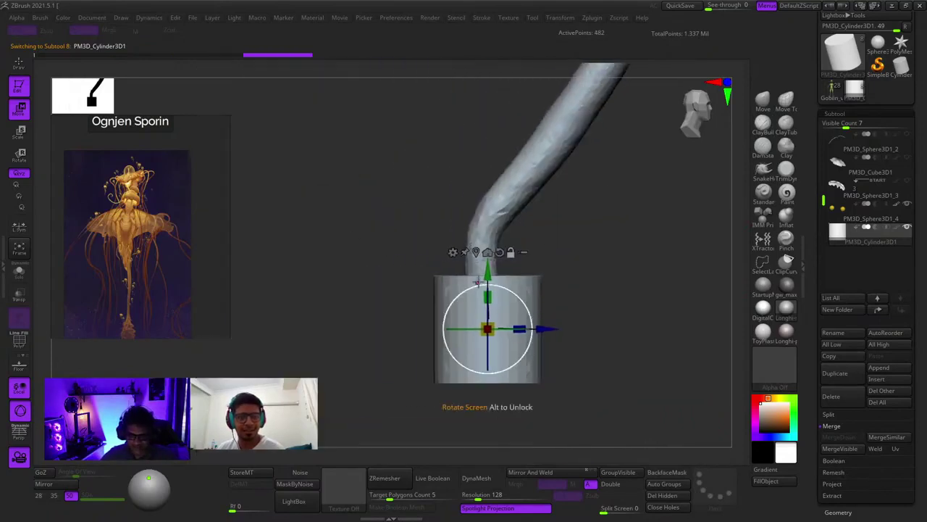
mouse_move(493, 259)
left_mouse_down()
mouse_move(493, 205)
mouse_move(488, 256)
mouse_move(488, 242)
left_mouse_up()
Centre the cylinder sideways under the tail tip as seen from behind
key("q")
mouse_move(450, 362)
right_mouse_down("ctrl")
mouse_move(419, 323)
mouse_move(473, 289)
mouse_move(493, 351)
right_mouse_up("ctrl")
key("w")
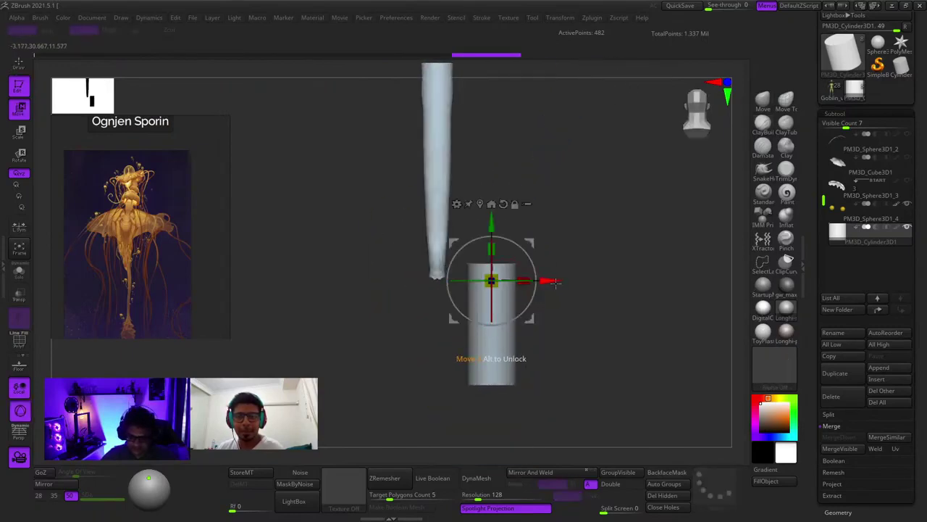
left_click_drag(554, 282, 491, 281)
key("q")
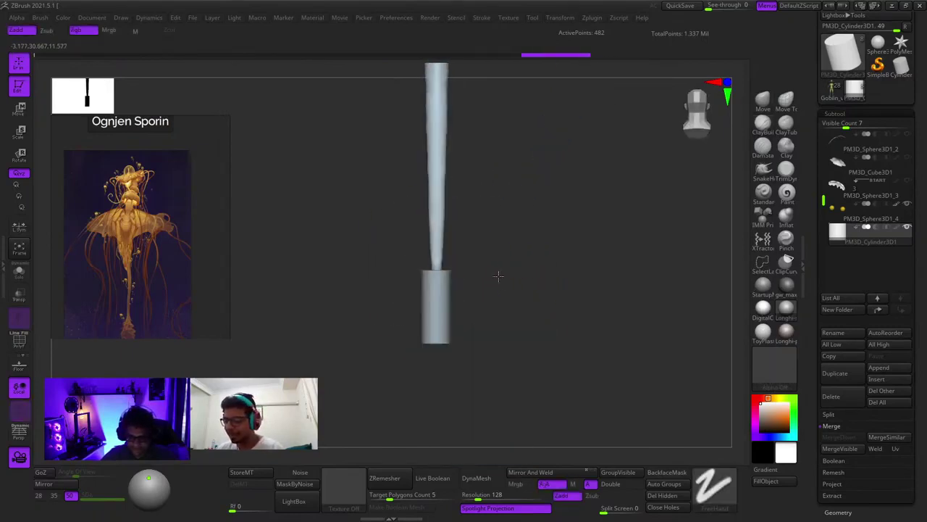
Select the ClayBuildup brush, check the cylinder's wireframe and adjust the brush size
mouse_move(498, 276)
right_mouse_down("ctrl")
mouse_move(514, 258)
mouse_move(507, 227)
right_mouse_up("ctrl")
key("b")
key("c")
key("b")
mouse_move(553, 273)
right_mouse_down()
mouse_move(455, 280)
mouse_move(465, 373)
right_mouse_up()
mouse_move(447, 261)
right_mouse_down("alt")
mouse_move(476, 314)
mouse_move(466, 319)
mouse_move(459, 359)
mouse_move(445, 292)
right_mouse_up("alt")
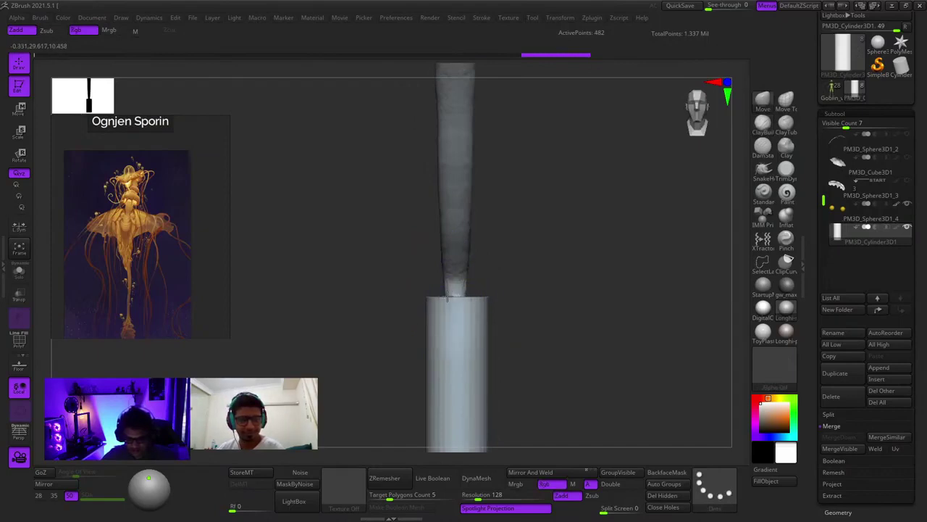
left_click(762, 124)
key("shift+f")
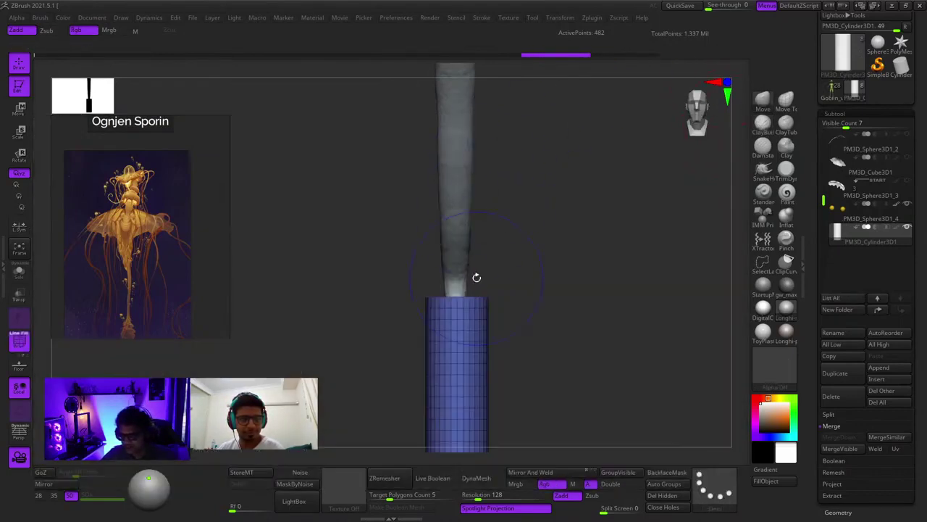
key("shift+f")
key("space")
left_click_drag(453, 299, 449, 296)
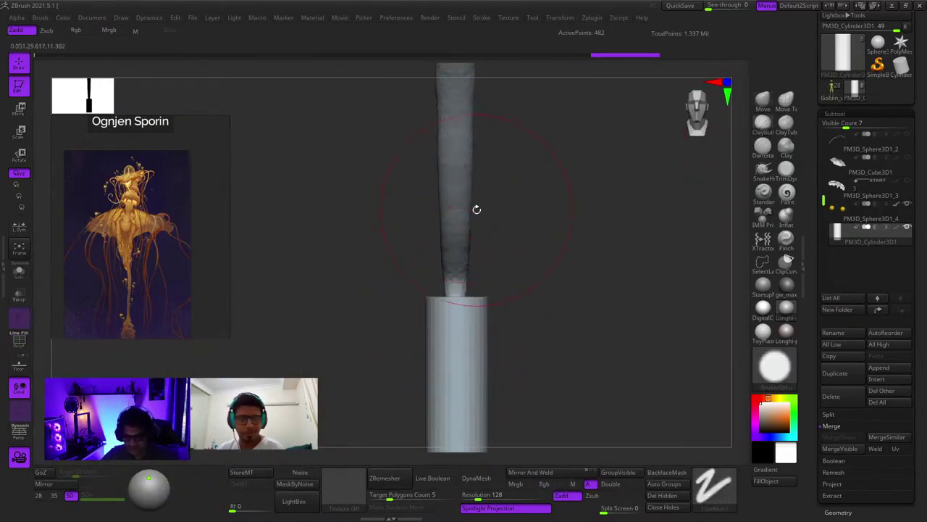
Try a ClayBuildup stroke on the upper part of the cylinder and undo it
left_click(40, 20)
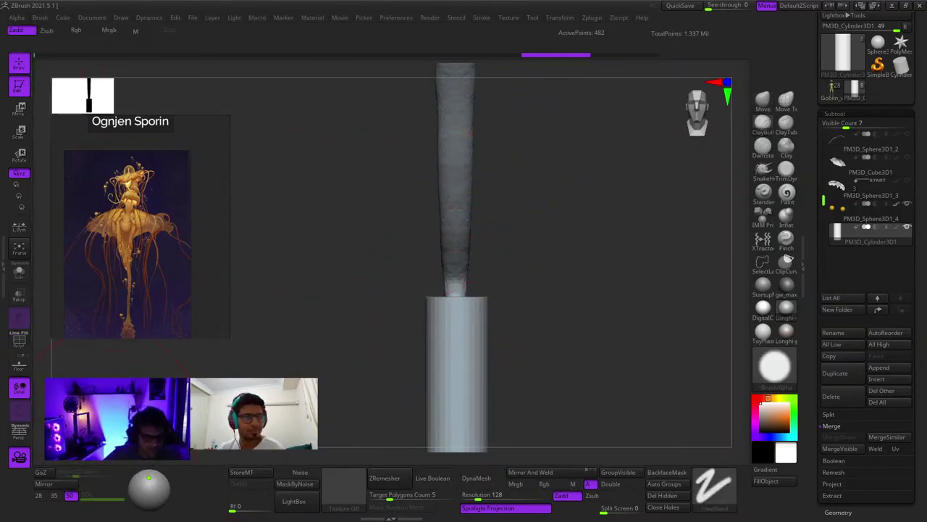
left_click(41, 18)
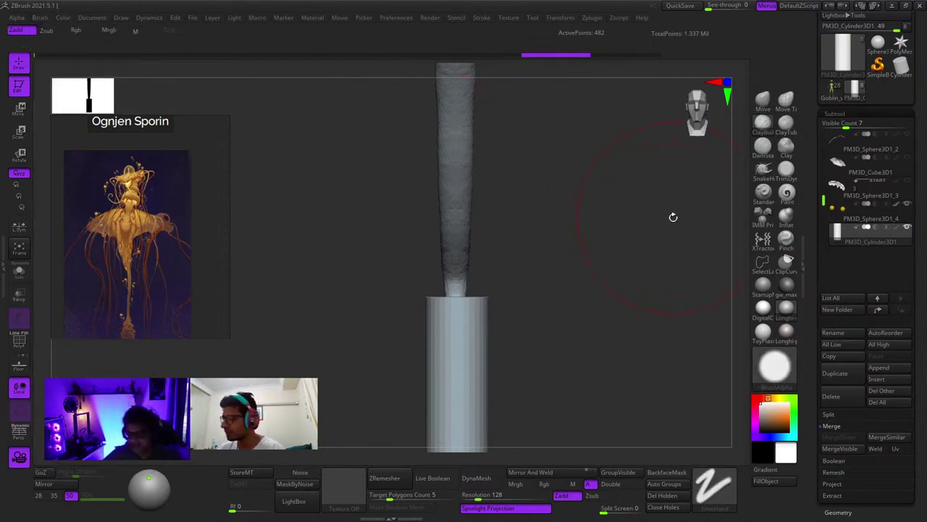
mouse_move(384, 378)
left_mouse_down("alt")
mouse_move(420, 275)
mouse_move(449, 317)
left_mouse_up("alt")
mouse_move(486, 259)
left_mouse_down()
mouse_move(474, 329)
mouse_move(515, 328)
left_mouse_up()
key("ctrl+z")
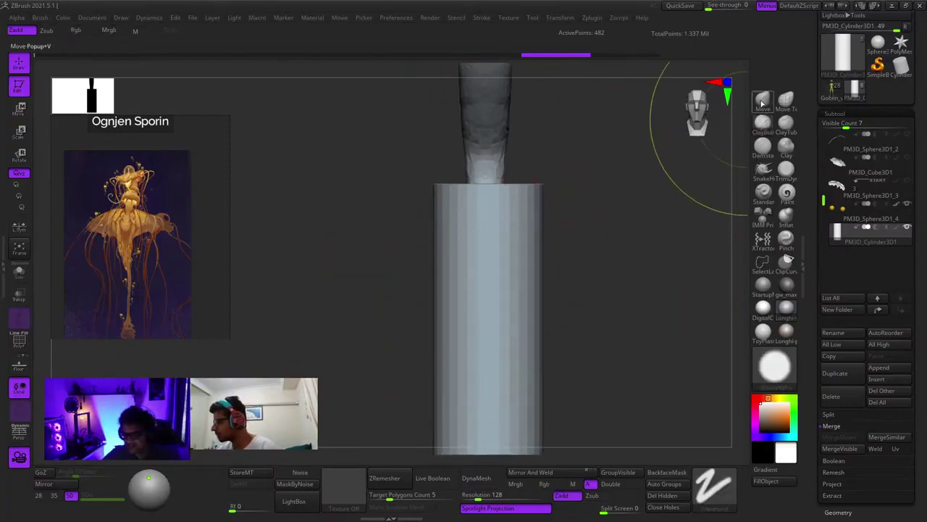
Try a DamStandard stroke down the front of the cylinder, undo it and return to ClayBuildup
left_click(762, 104)
left_click(785, 126)
left_click(763, 148)
left_click_drag(476, 240, 461, 353)
key("ctrl+z")
left_click(763, 125)
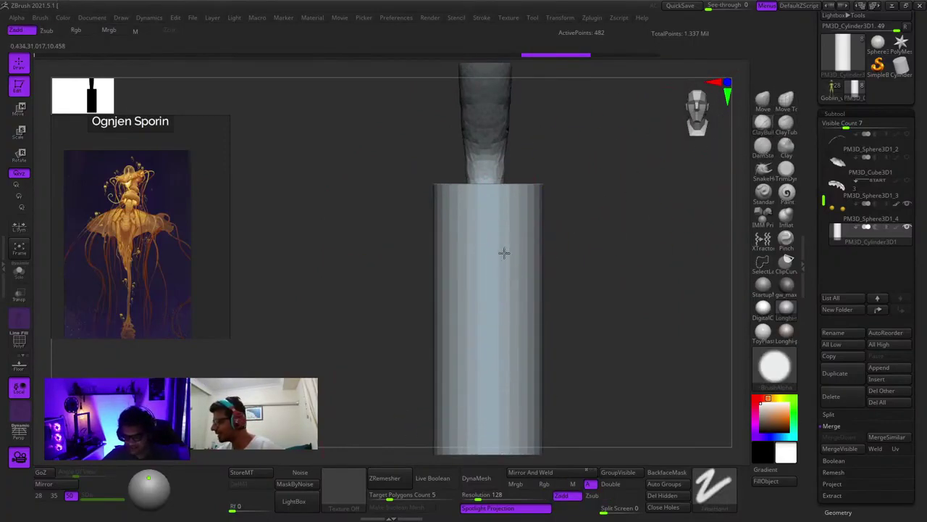
Look through the brush settings for a reset option and switch to the Standard brush
right_click_drag(503, 289, 475, 256, "ctrl")
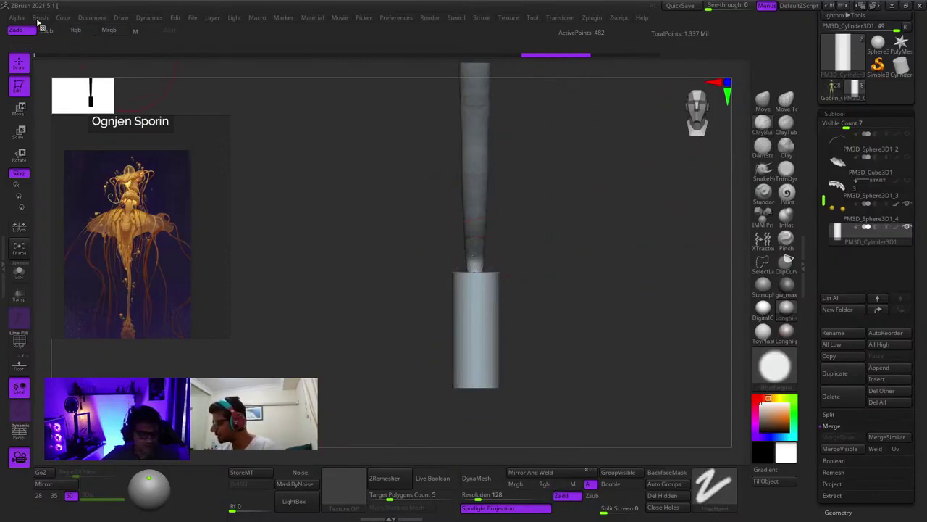
left_click(40, 18)
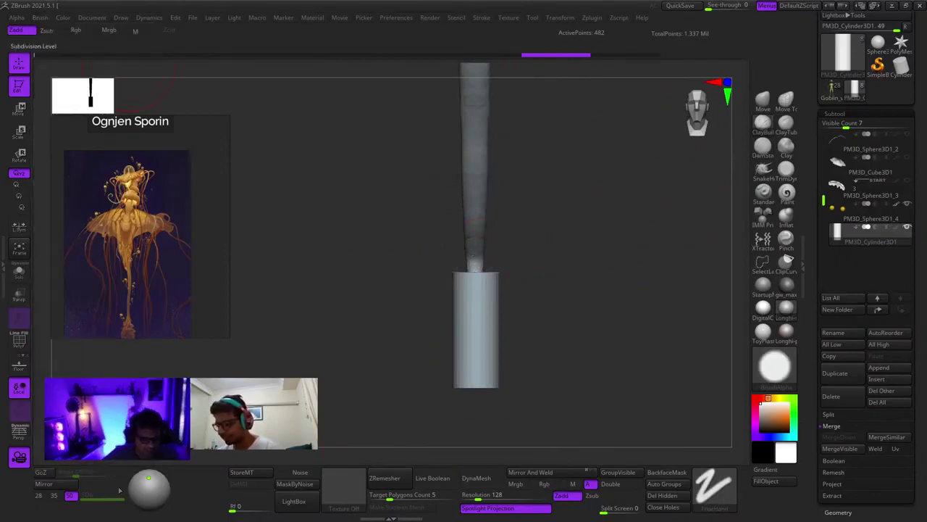
left_click(40, 17)
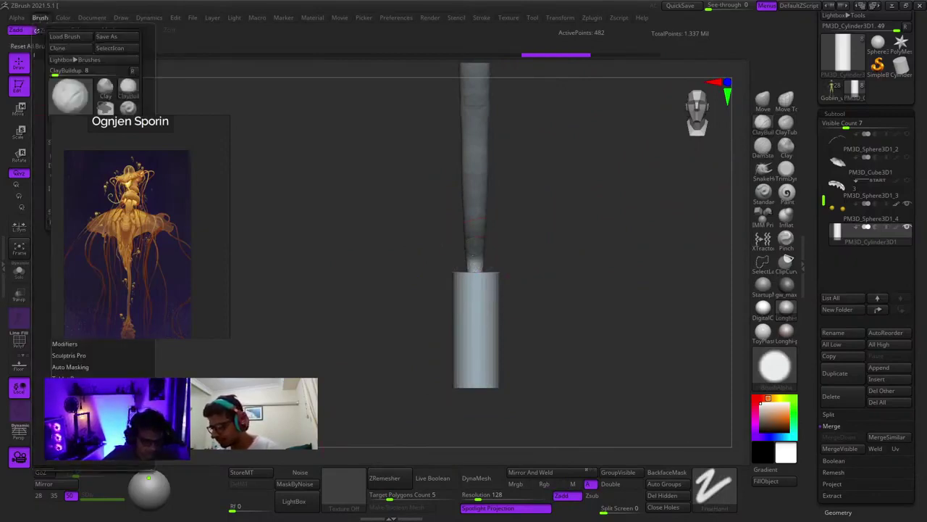
key("b")
key("s")
key("t")
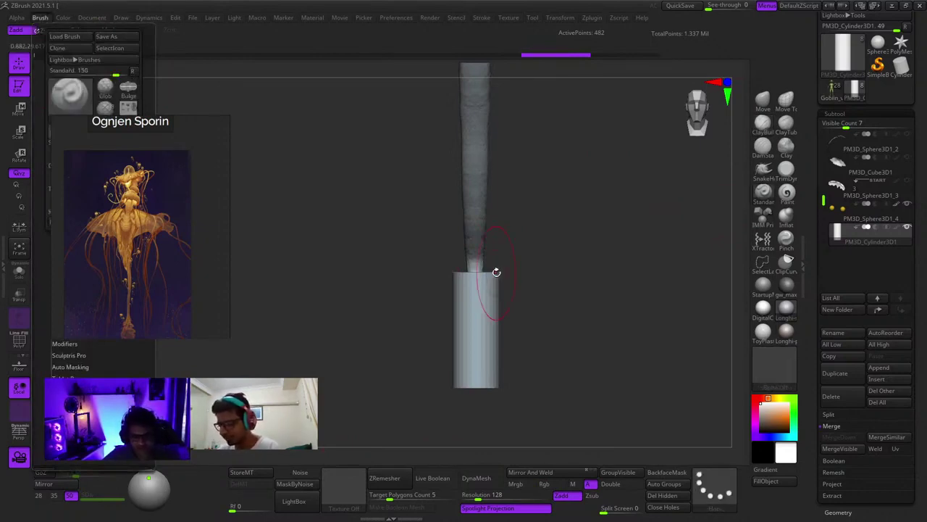
Select the Move brush and pull the cylinder's top up into a rounded dome beneath the tail tip
left_click(762, 101)
right_click_drag(497, 313, 498, 334, "ctrl")
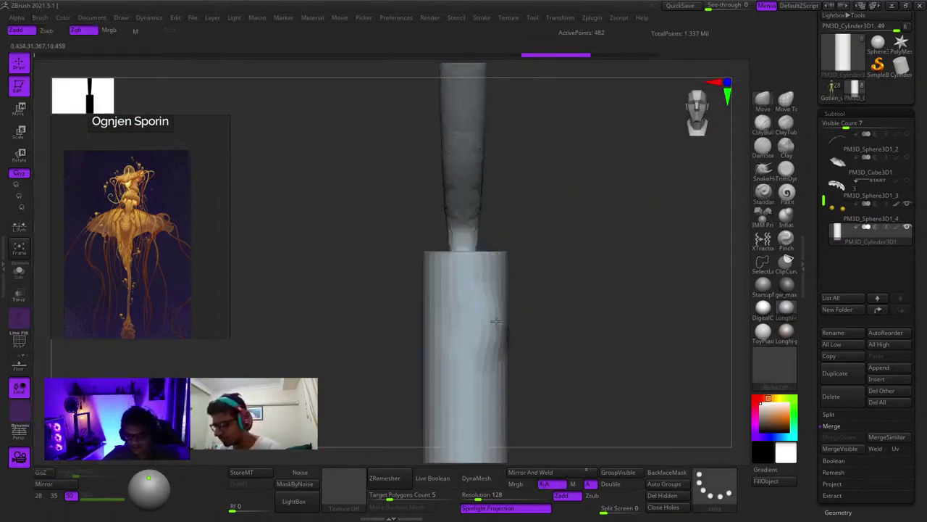
left_click_drag(498, 333, 672, 282)
key("ctrl+z")
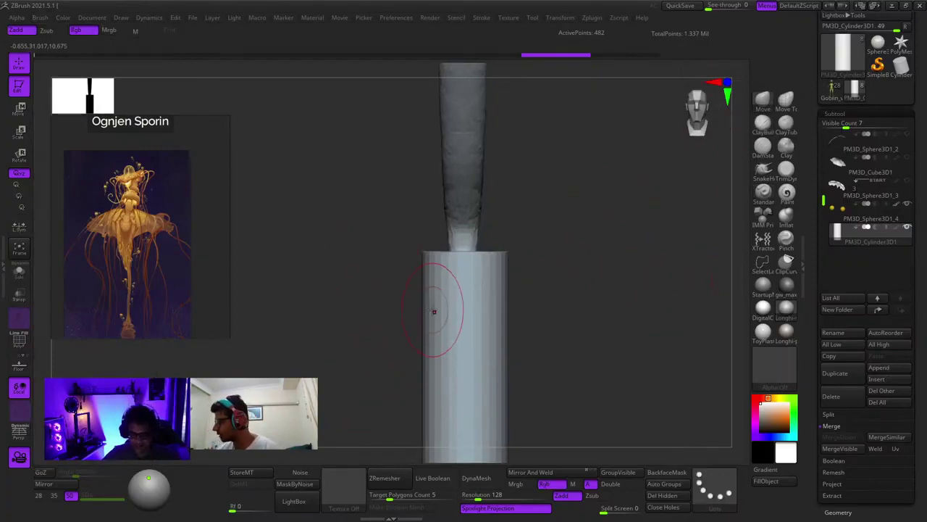
right_click_drag(435, 334, 411, 310, "ctrl")
mouse_move(411, 310)
right_mouse_down()
mouse_move(493, 288)
mouse_move(513, 234)
mouse_move(508, 261)
right_mouse_up()
key("ctrl+shift")
left_click(431, 307)
right_click(507, 262)
left_click_drag(508, 255, 501, 247, "shift")
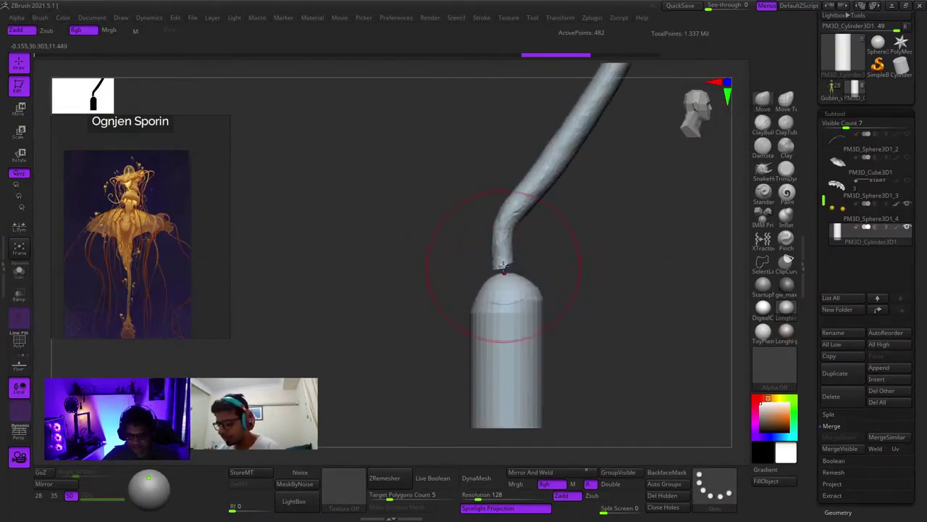
right_click_drag(511, 267, 532, 265, "shift")
right_click(532, 265)
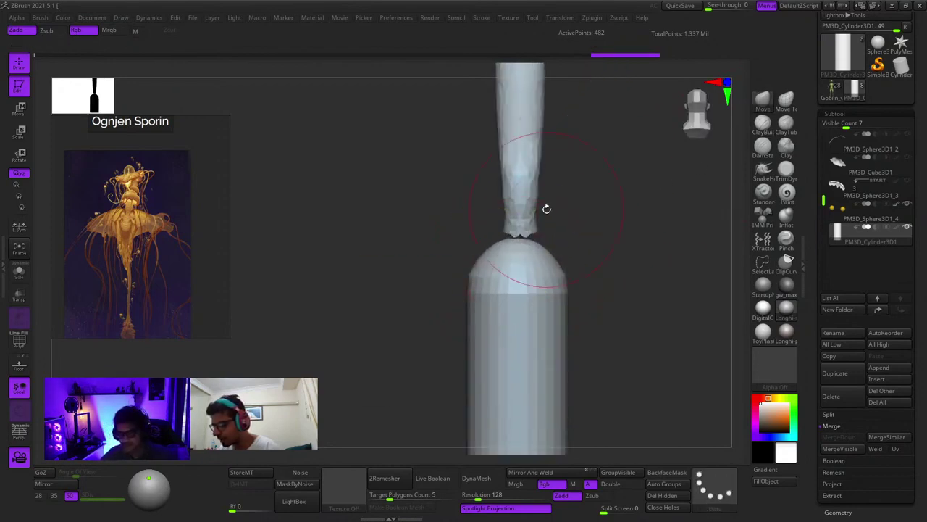
Pull the dome up onto the tail tip and push in the cylinder's upper sides so it tapers towards the tail
mouse_move(520, 245)
left_mouse_down()
mouse_move(524, 182)
mouse_move(522, 201)
left_mouse_up()
left_click_drag(467, 290, 481, 291)
mouse_move(481, 292)
right_mouse_down()
mouse_move(497, 294)
mouse_move(484, 279)
right_mouse_up()
left_click_drag(439, 284, 458, 289)
mouse_move(461, 305)
right_mouse_down("shift")
mouse_move(471, 324)
mouse_move(524, 294)
right_mouse_up("shift")
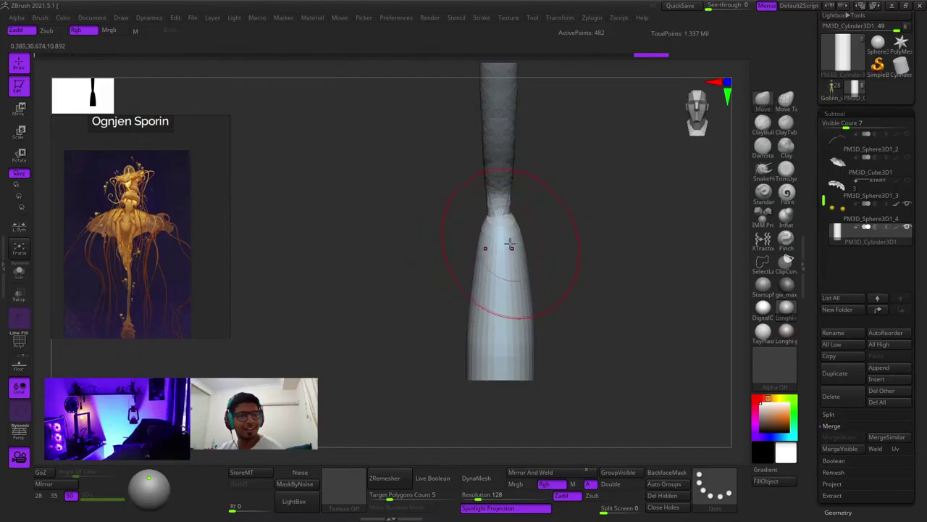
right_click_drag(494, 283, 515, 232, "alt")
key("space")
left_click_drag(517, 251, 507, 250)
Mask the cylinder's tapered upper part, enlarge its lower part from its own centre and clear the mask
mouse_move(508, 281)
right_mouse_down("alt")
mouse_move(504, 302)
mouse_move(474, 342)
right_mouse_up("alt")
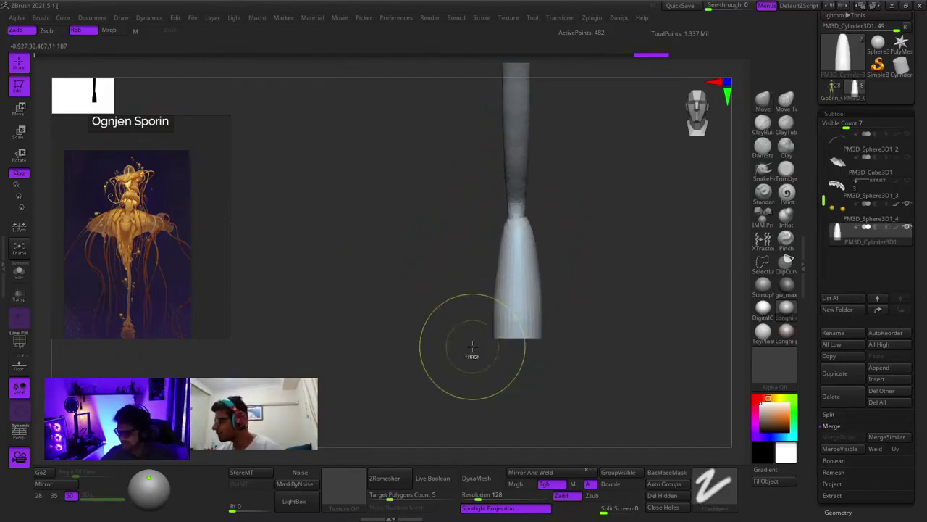
left_click_drag(425, 394, 608, 285, "ctrl")
left_click(602, 281, "ctrl")
key("r")
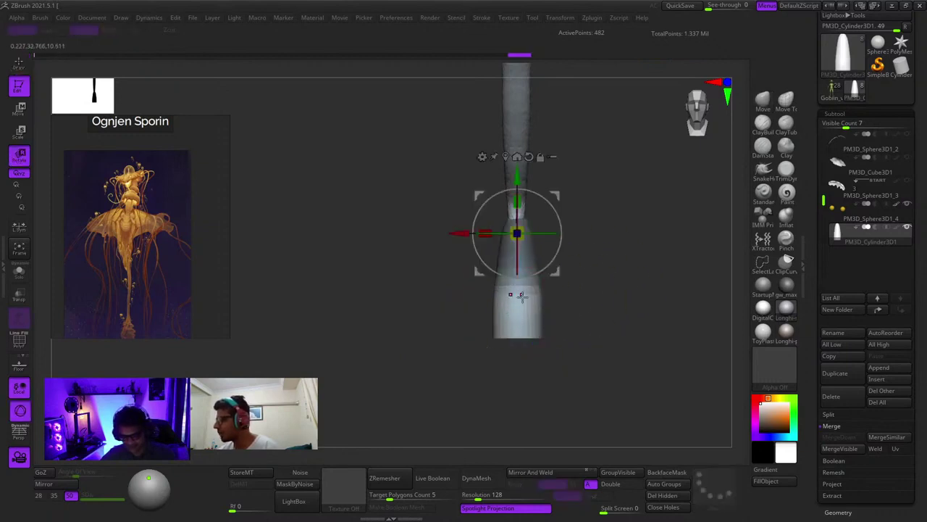
left_click(506, 156)
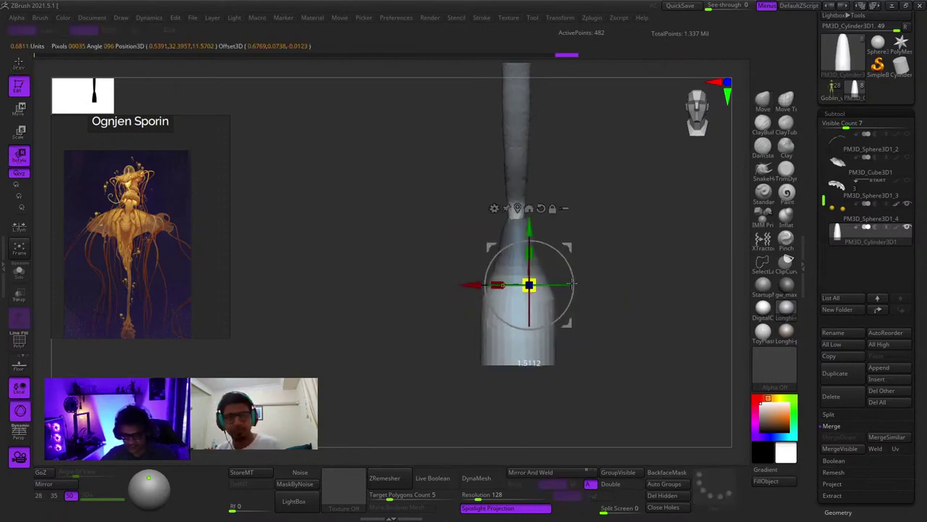
left_click_drag(572, 283, 587, 276)
key("q")
right_click_drag(565, 250, 544, 289, "ctrl")
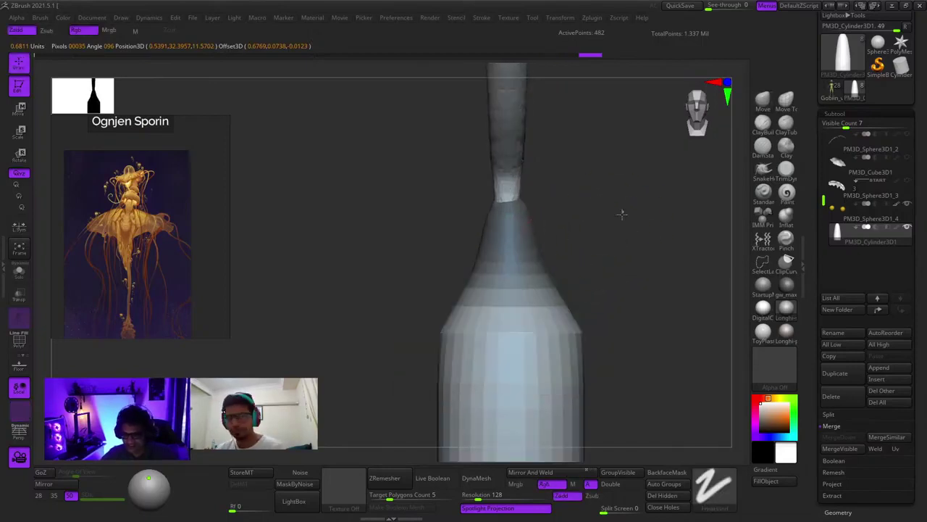
left_click_drag(622, 215, 610, 226, "ctrl")
Select the ClayBuildup brush, resize it and smooth the cylinder's hard shoulder into a gradual slope from front and side
left_click(772, 131)
key("space")
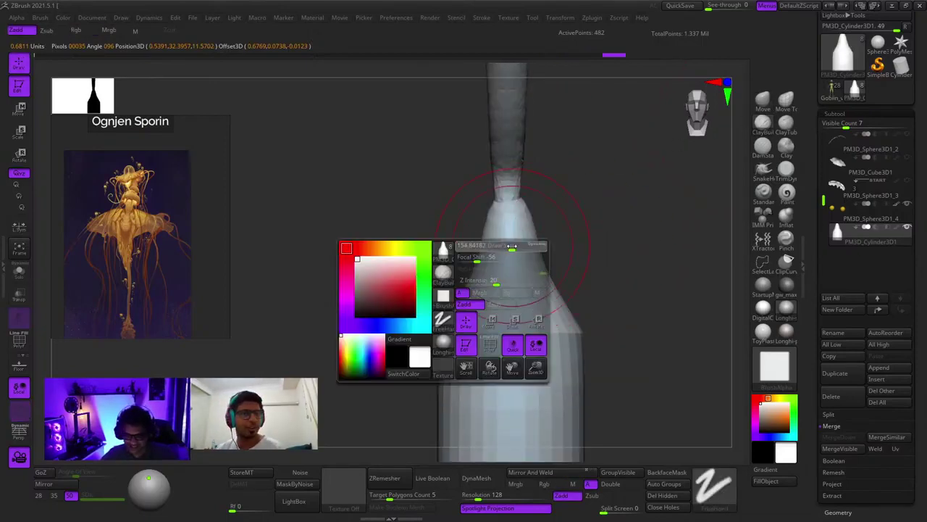
left_click_drag(515, 259, 505, 258)
mouse_move(521, 255)
right_mouse_down()
mouse_move(502, 244)
mouse_move(500, 270)
right_mouse_up()
right_click_drag(500, 270, 522, 257, "shift")
key("space")
left_click_drag(522, 257, 518, 257)
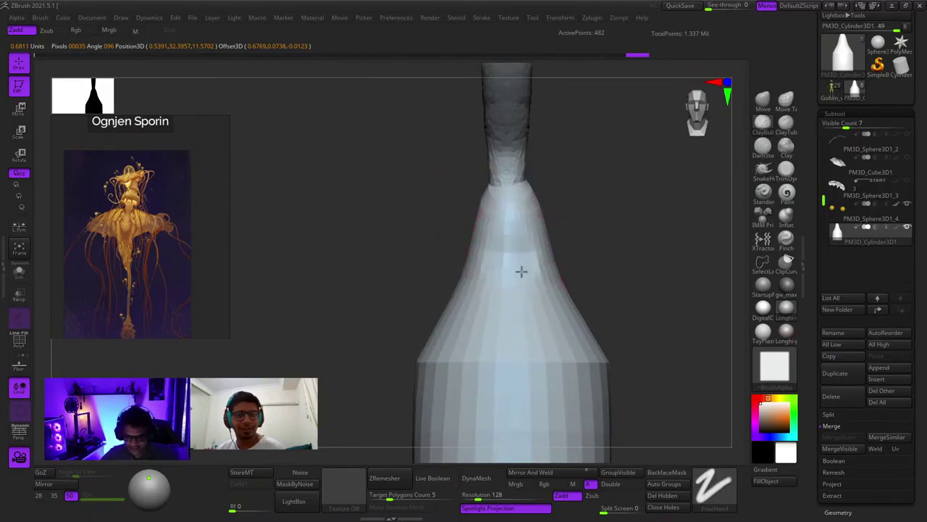
right_click_drag(521, 271, 509, 294)
mouse_move(550, 265)
right_mouse_down()
mouse_move(555, 283)
mouse_move(536, 301)
right_mouse_up()
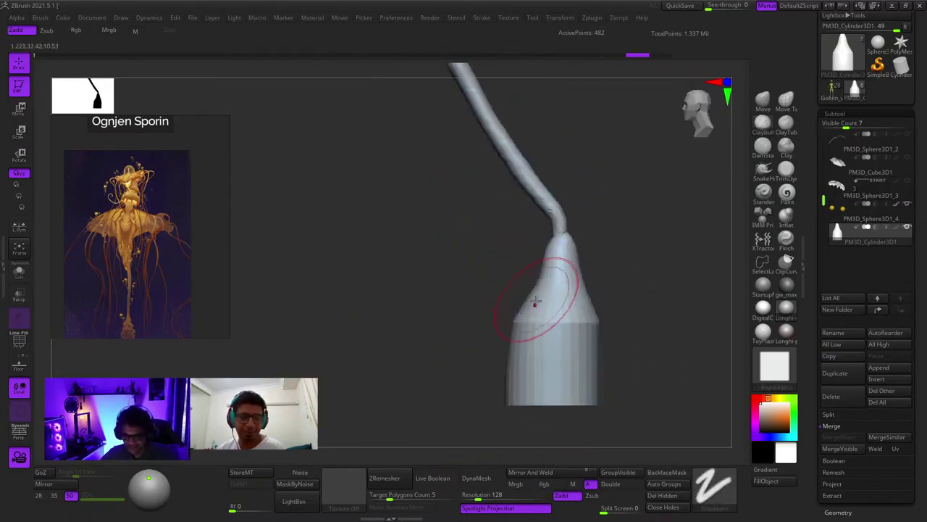
key("space")
left_click_drag(536, 301, 531, 301)
left_click_drag(531, 301, 525, 321, "shift")
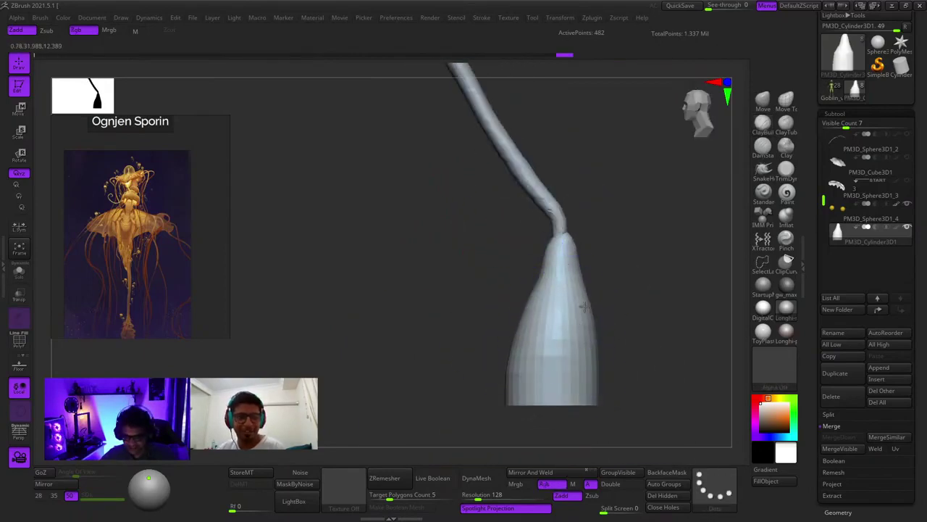
Select the Move brush and reshape the cylinder's lower sides in side view so it hangs naturally from the tail
right_click_drag(584, 306, 503, 301)
key("w")
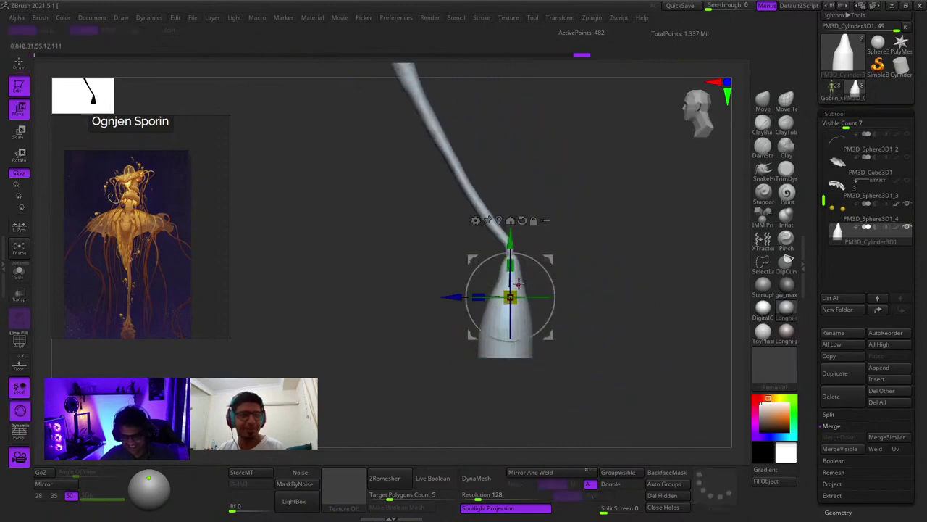
key("q")
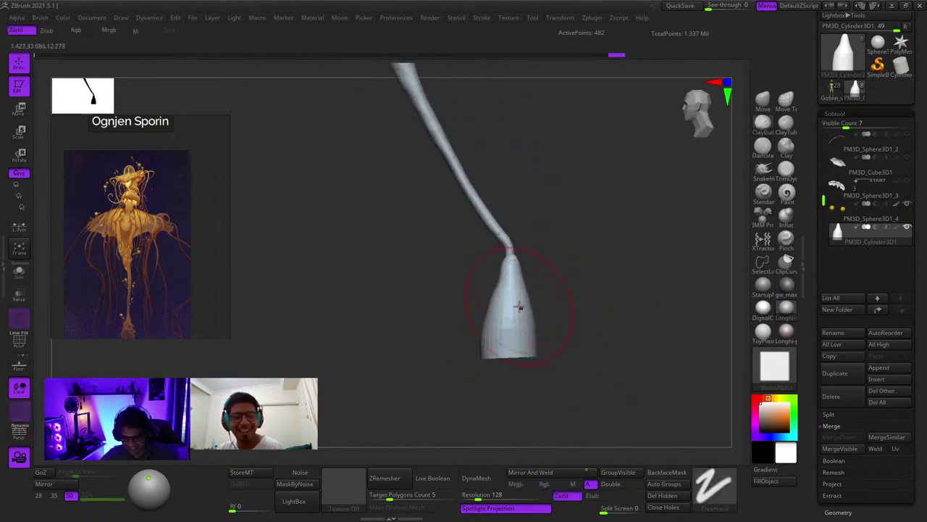
mouse_move(513, 299)
right_mouse_down()
mouse_move(555, 331)
mouse_move(683, 234)
right_mouse_up()
left_click(766, 111)
mouse_move(572, 312)
right_mouse_down("alt")
mouse_move(548, 249)
mouse_move(540, 284)
right_mouse_up("alt")
right_click(539, 284)
left_click_drag(538, 284, 558, 283)
right_click_drag(522, 257, 537, 297)
left_click_drag(541, 296, 543, 295)
right_click_drag(541, 289, 529, 257, "shift")
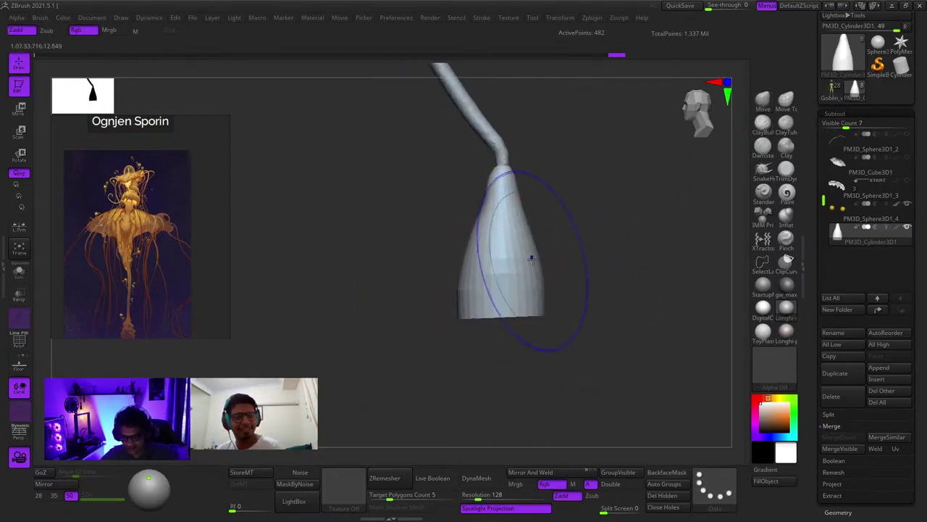
Fit the cylinder's top to the tail tip and round out its flanks from behind with the Move brush
right_click_drag(516, 213, 459, 190, "ctrl")
right_click(519, 194)
right_click(527, 177)
left_click_drag(511, 182, 509, 186)
right_click_drag(507, 194, 503, 217, "ctrl")
right_click(469, 281)
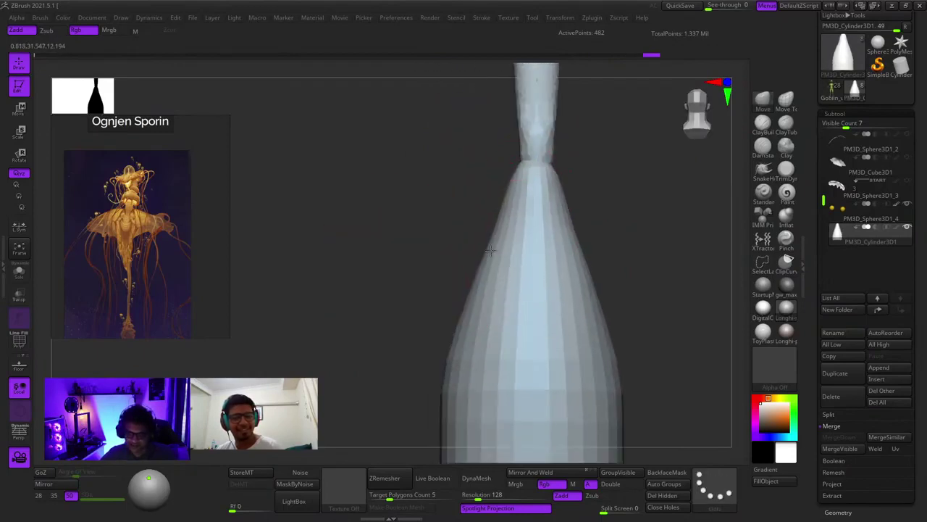
left_click_drag(487, 271, 477, 274)
mouse_move(483, 275)
right_mouse_down("ctrl")
mouse_move(484, 259)
mouse_move(483, 268)
right_mouse_up("ctrl")
left_click_drag(483, 262, 489, 257)
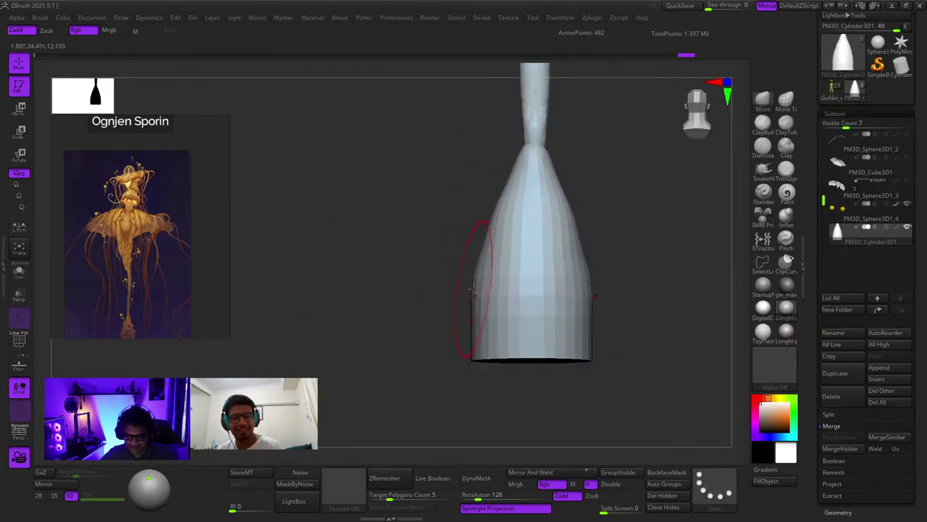
Resize the Move brush and pull in the cylinder's sides at mid-height to form a waist above a wider base
right_click_drag(485, 291, 582, 268)
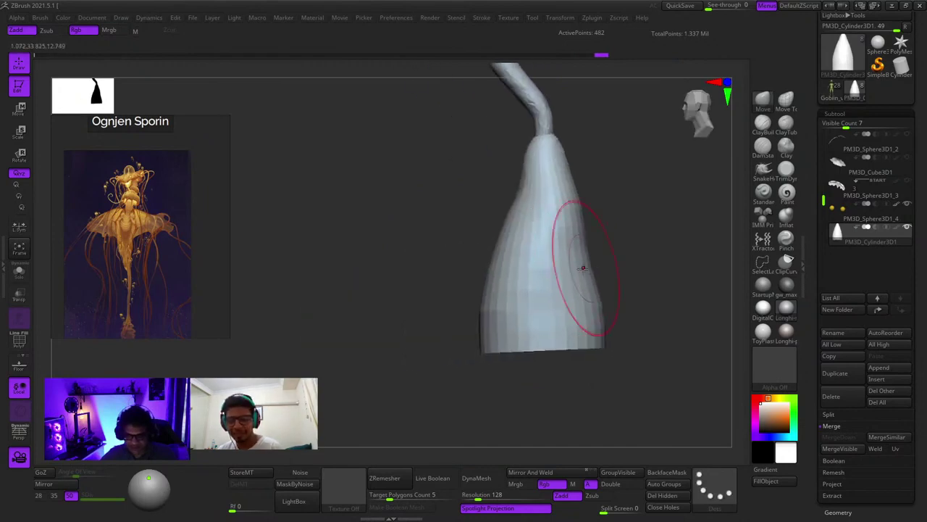
right_click_drag(508, 251, 568, 242)
right_click(574, 232)
left_click_drag(527, 235, 512, 240)
right_click_drag(526, 241, 591, 237, "alt")
right_click(471, 269)
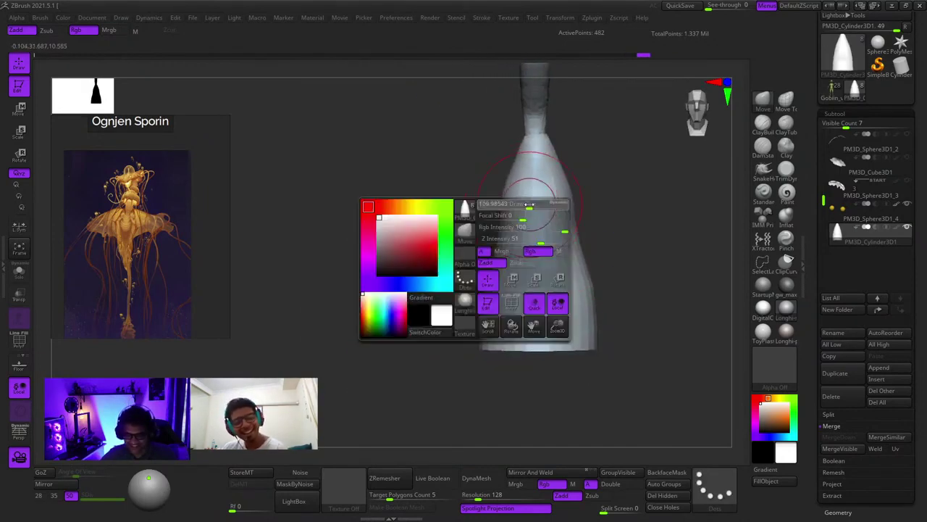
left_click_drag(515, 175, 508, 175)
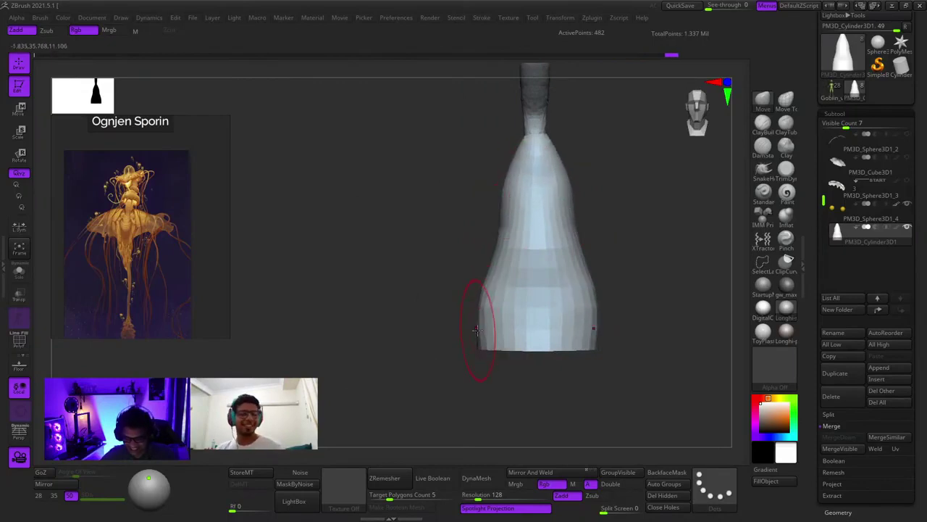
Flare the cylinder's lower rim outward and pull its narrow top up against the bend at the tail tip
right_click_drag(480, 306, 503, 284)
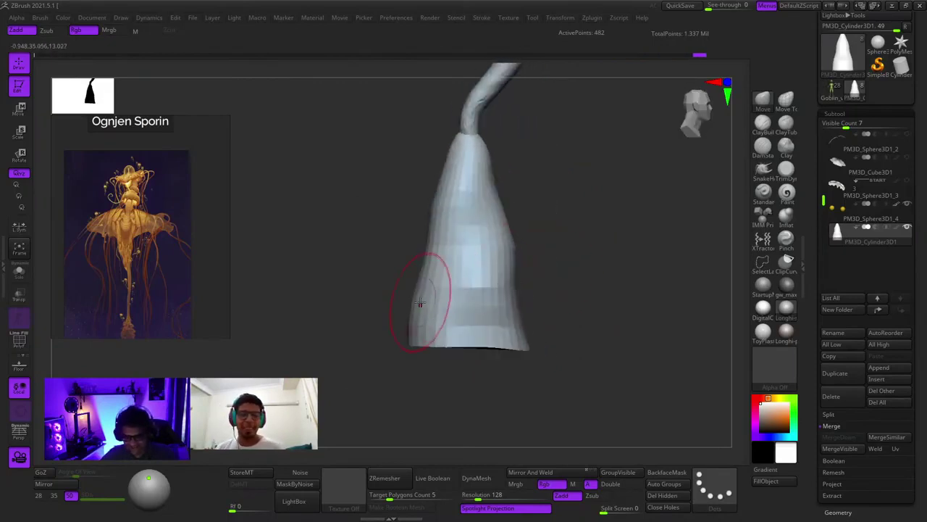
right_click_drag(399, 290, 496, 305)
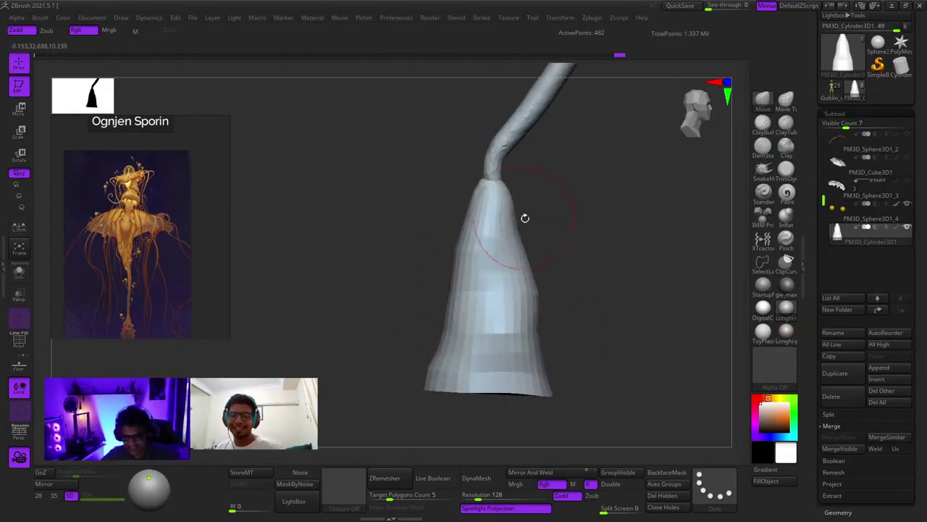
left_click_drag(494, 155, 491, 158)
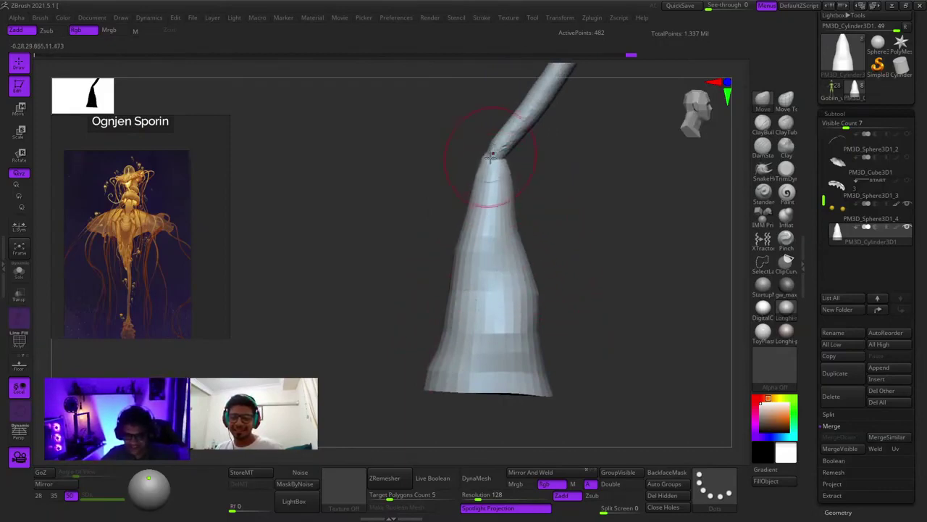
mouse_move(491, 157)
right_mouse_down()
mouse_move(529, 182)
mouse_move(525, 207)
mouse_move(522, 193)
right_mouse_up()
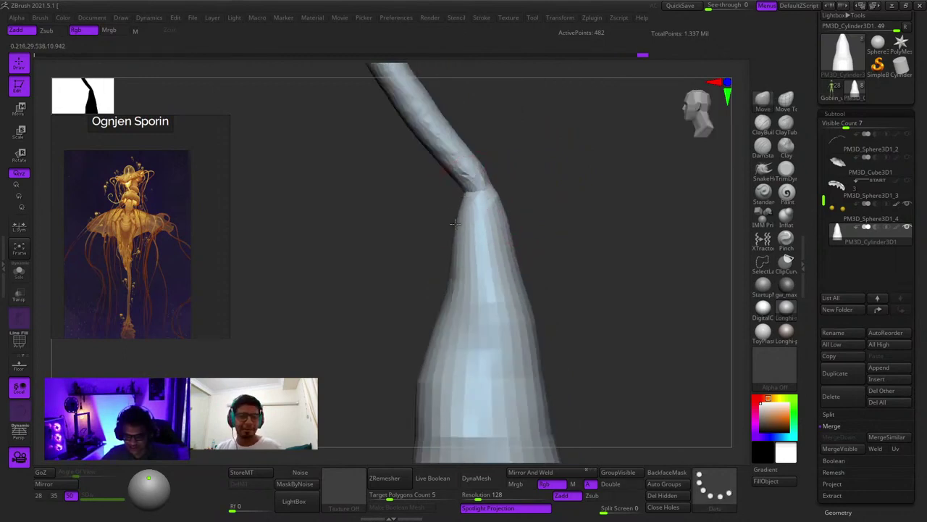
right_click_drag(458, 224, 545, 200, "ctrl")
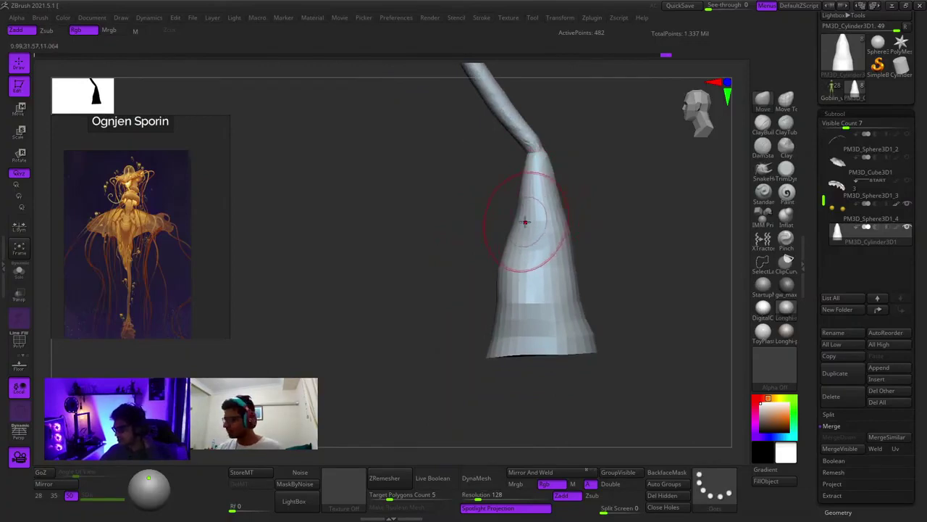
Resize the Move brush and refine the flared cylinder's side profile between the neck and the rim
right_click_drag(615, 224, 558, 217)
key("space")
left_click_drag(559, 226, 571, 232)
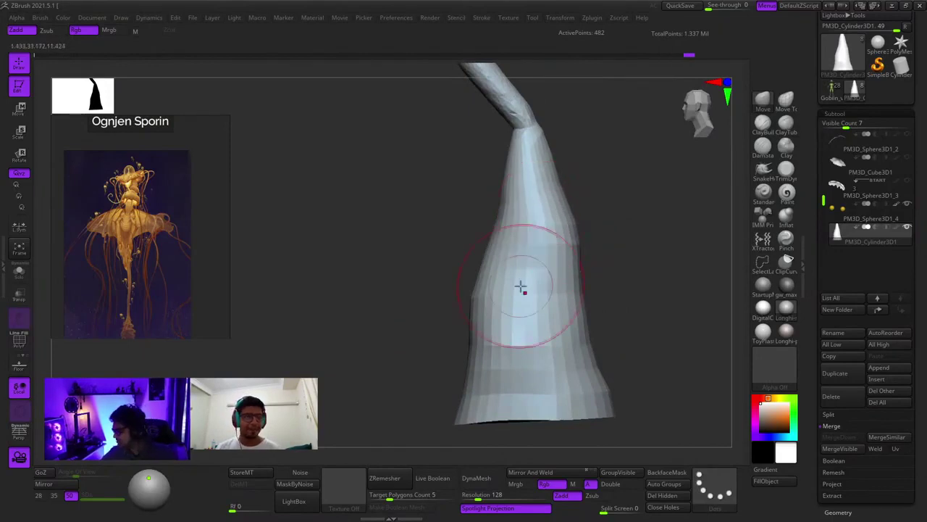
right_click_drag(531, 339, 586, 236, "alt")
key("space")
key("space")
key("f")
key("f")
Pull the flared cylinder's bottom rim up and down around its circumference to form a wavy hem
right_click_drag(444, 350, 417, 394, "ctrl")
right_click_drag(417, 394, 518, 210, "alt")
key("space")
left_click_drag(517, 184, 520, 223)
right_click_drag(487, 210, 478, 284, "alt")
key("space")
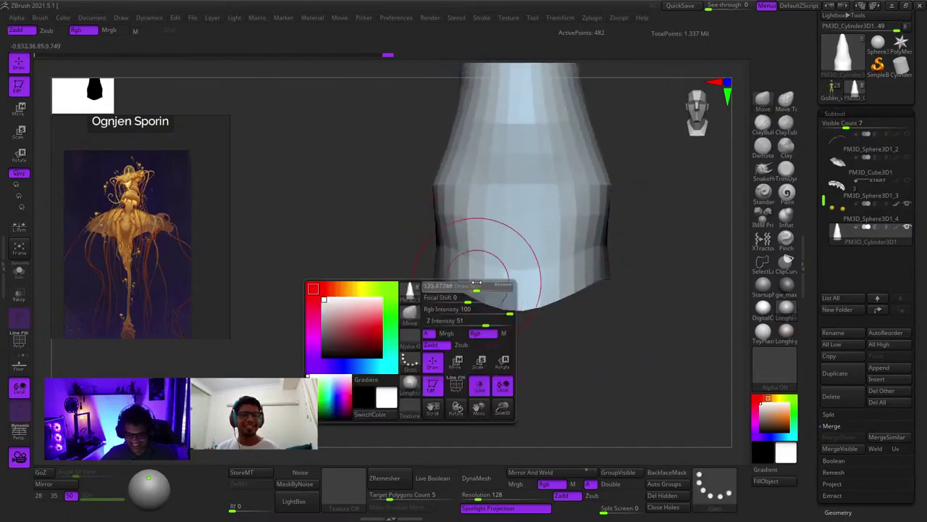
left_click_drag(463, 293, 468, 281)
right_click_drag(468, 281, 570, 248)
key("space")
left_click_drag(469, 274, 472, 314)
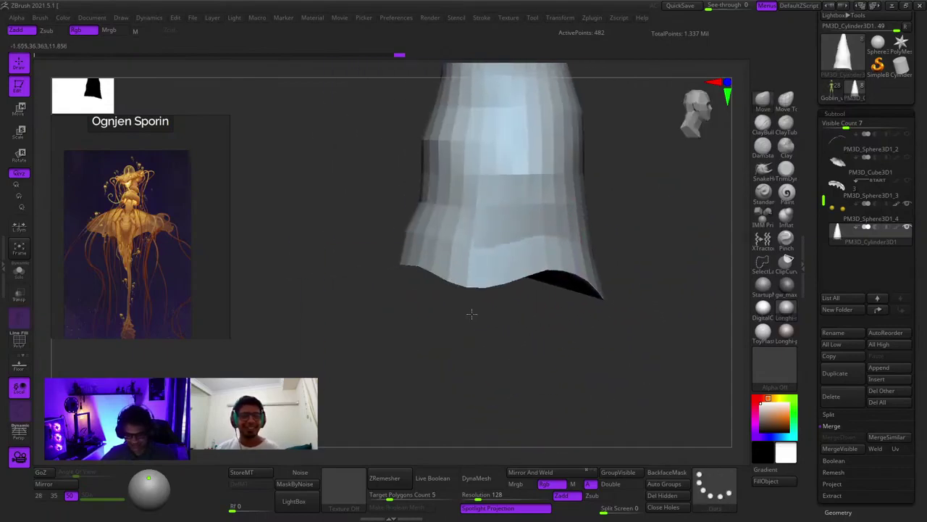
right_click_drag(472, 313, 562, 209)
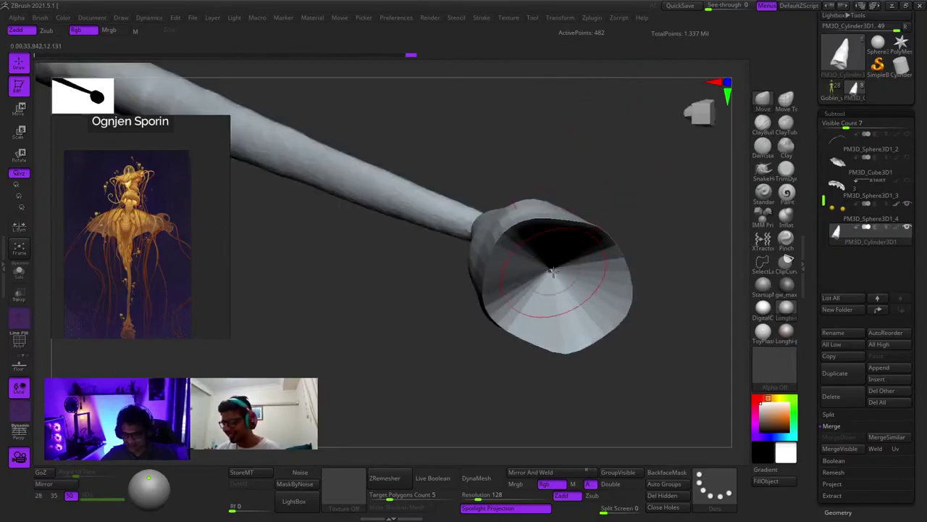
Check the flared cylinder's wireframe and duplicate it straight down within the same subtool, keeping the original masked
right_click_drag(552, 272, 523, 258)
key("shift+f")
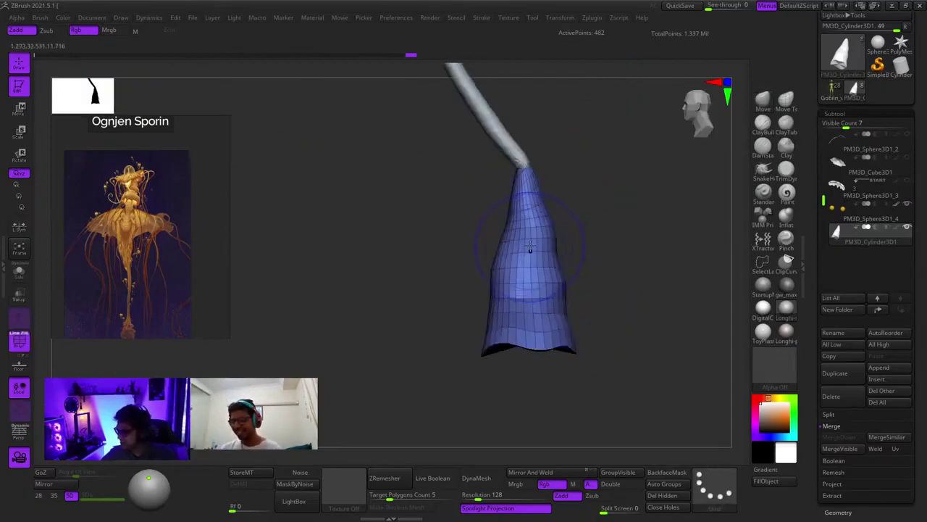
key("shift+f")
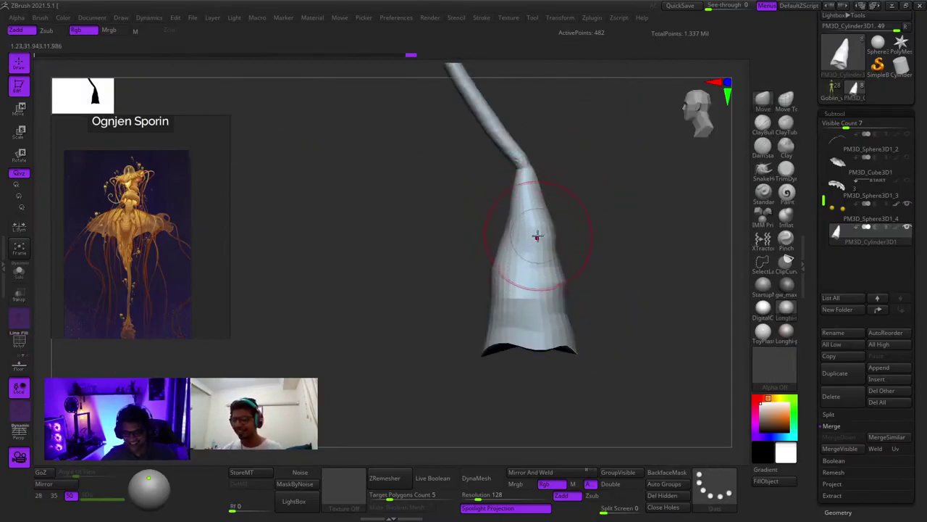
key("w")
left_click_drag(525, 191, 529, 307, "ctrl")
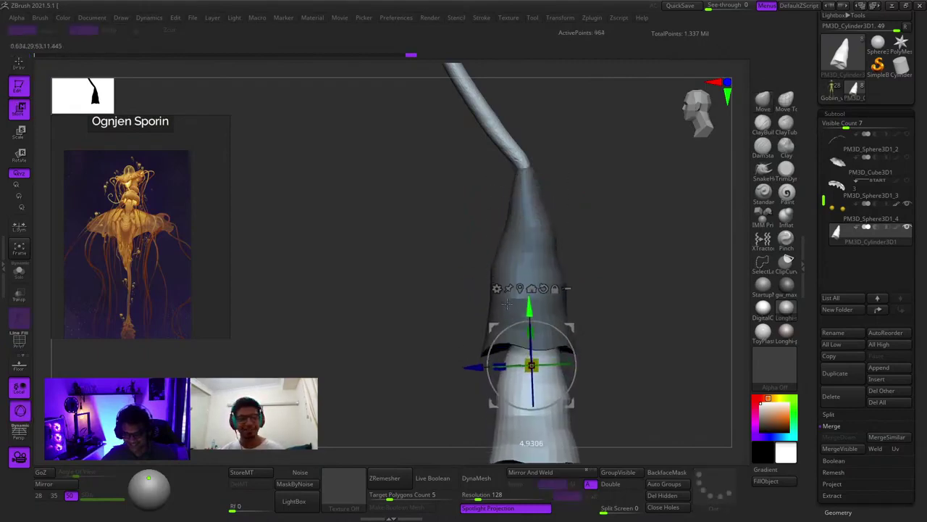
right_click_drag(524, 379, 546, 286, "alt")
left_click_drag(550, 272, 587, 231)
Move the copy up into the original's open bottom and align it from back and side so only its flared hem protrudes
key("q")
key("w")
right_click_drag(587, 231, 592, 238, "shift")
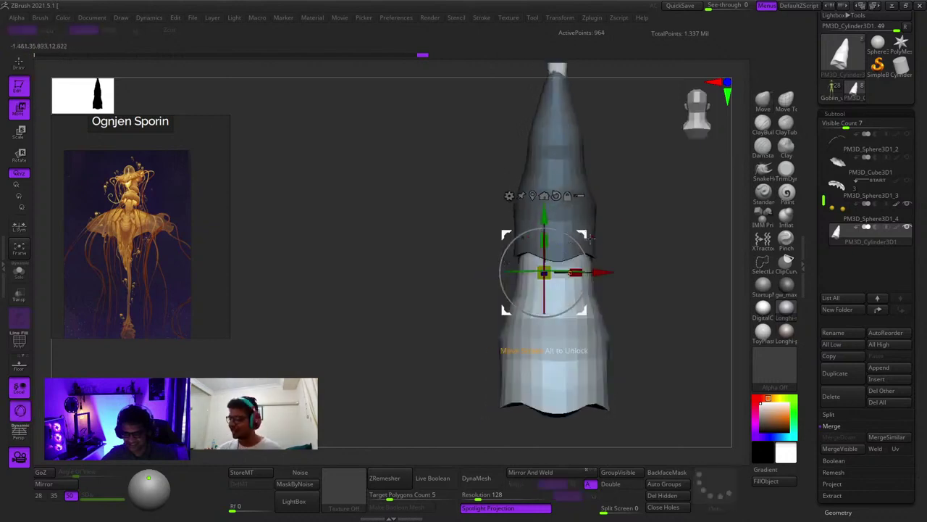
left_click_drag(546, 236, 545, 259)
right_click_drag(546, 247, 514, 216)
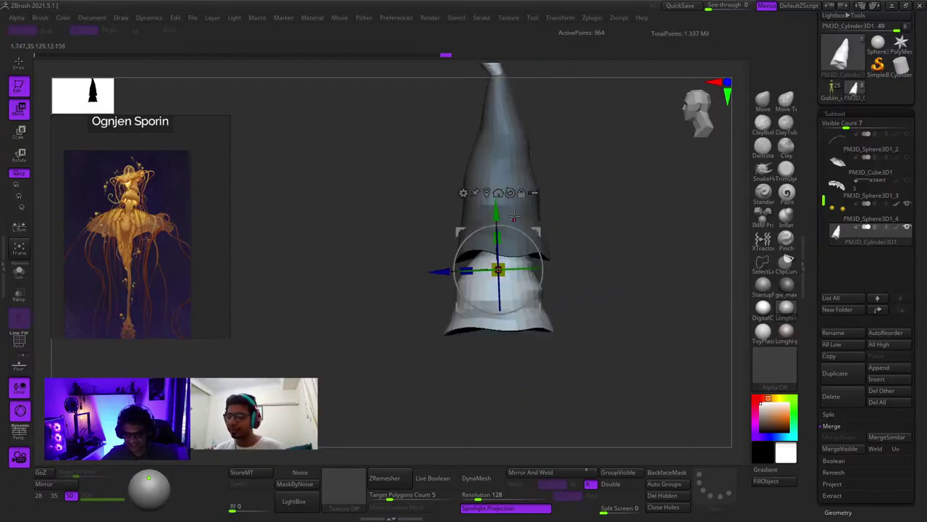
left_click_drag(496, 210, 495, 197)
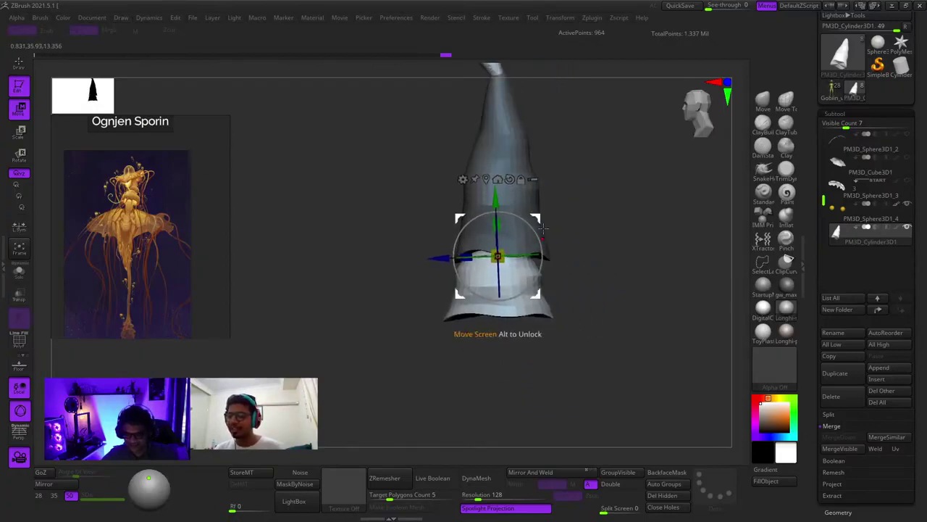
left_click_drag(438, 258, 441, 258)
key("q")
mouse_move(598, 259)
left_mouse_down()
mouse_move(602, 194)
mouse_move(594, 250)
left_mouse_up()
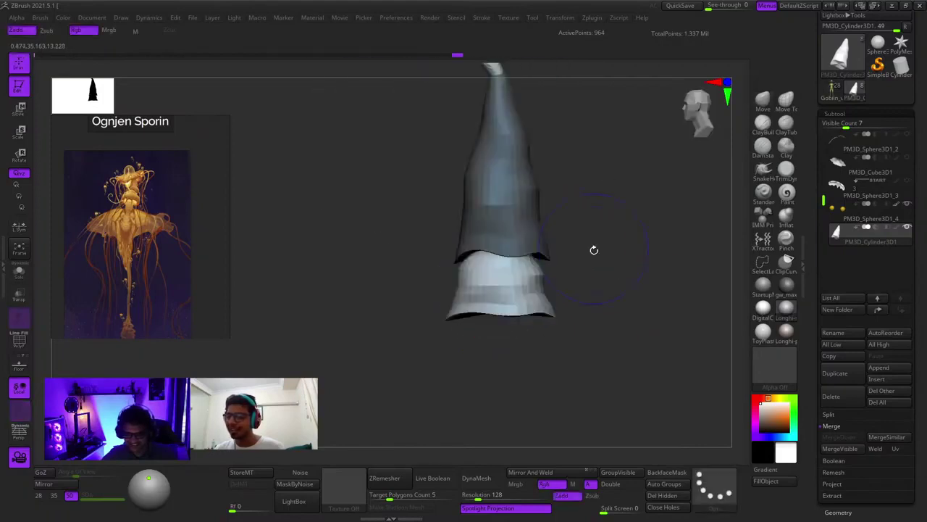
Select the Move brush and, viewed from below, pull the copy's rim outward into rounded corners
mouse_move(594, 250)
right_mouse_down()
mouse_move(555, 227)
mouse_move(538, 171)
mouse_move(615, 210)
right_mouse_up()
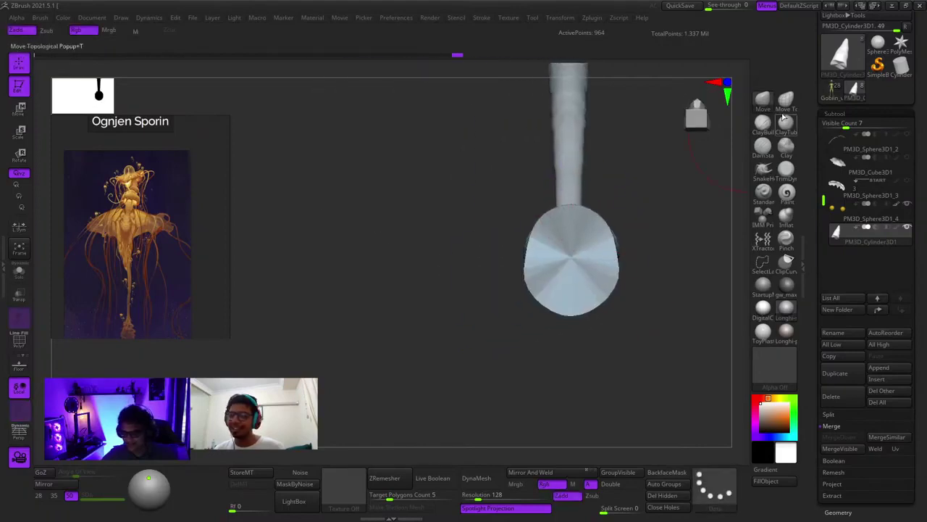
left_click(762, 101)
mouse_move(517, 196)
right_mouse_down()
mouse_move(522, 234)
mouse_move(501, 229)
right_mouse_up()
key("space")
left_click_drag(501, 230, 488, 239)
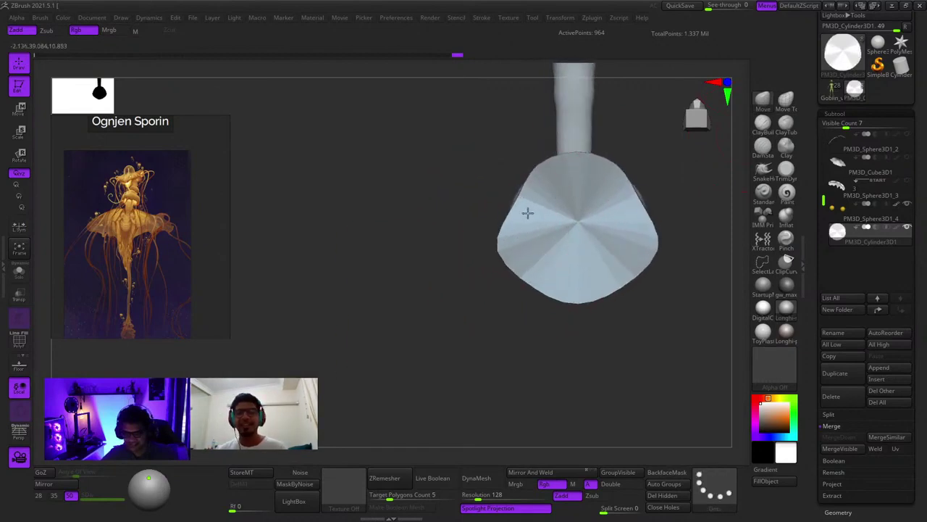
left_click_drag(528, 213, 532, 212)
left_click_drag(549, 162, 545, 147)
Resize the Move brush and push notches into the copy's rim for a scalloped, star-like outline
key("space")
left_click_drag(535, 275, 533, 320)
right_click_drag(521, 239, 519, 297, "alt")
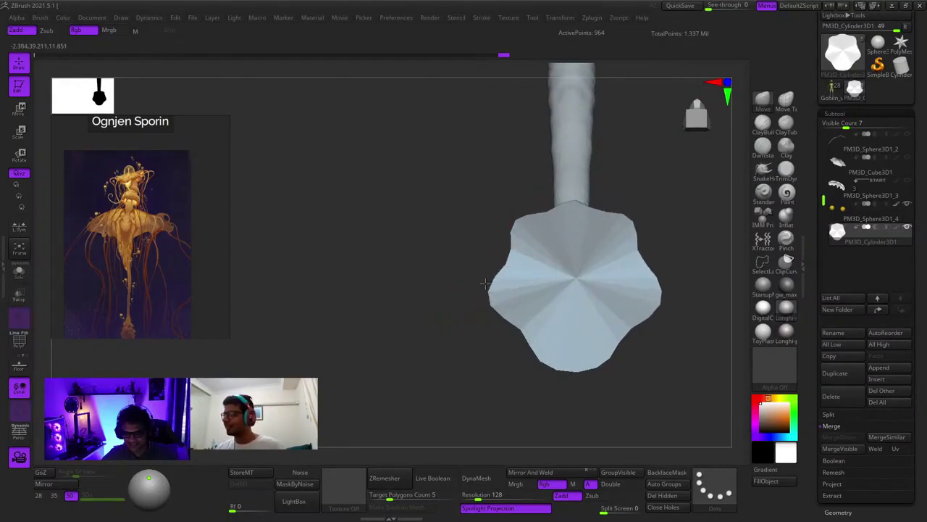
key("space")
left_click_drag(569, 369, 568, 360)
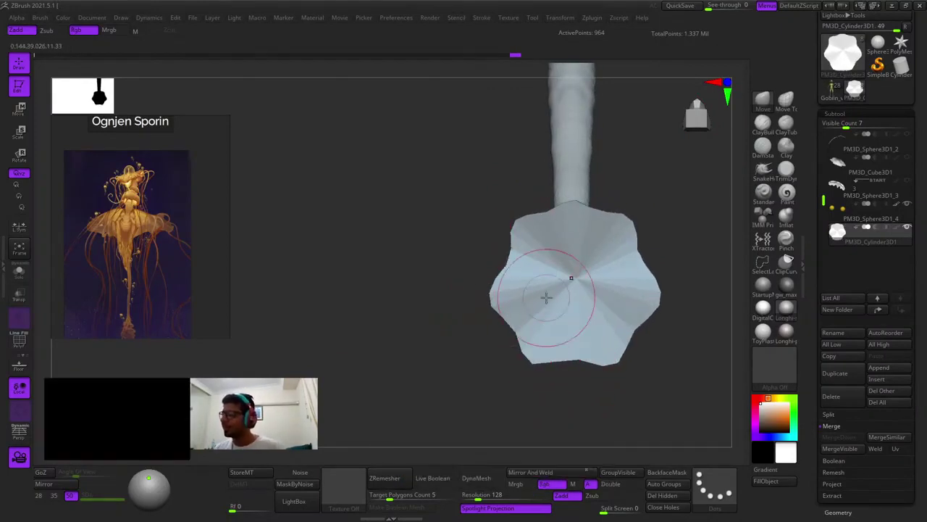
Clear the mask on the original flared piece and check both layers from the side with the wireframe shown and hidden
right_click_drag(544, 297, 552, 271)
left_click_drag(510, 313, 501, 323, "ctrl")
right_click_drag(502, 323, 519, 355)
right_click_drag(518, 355, 576, 332, "ctrl")
right_click_drag(575, 333, 536, 373)
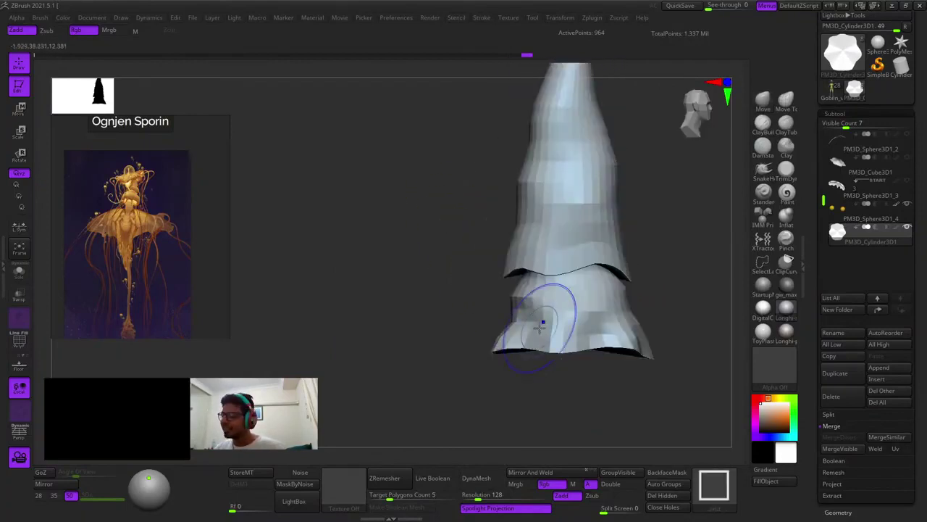
key("shift+f")
key("shift+f")
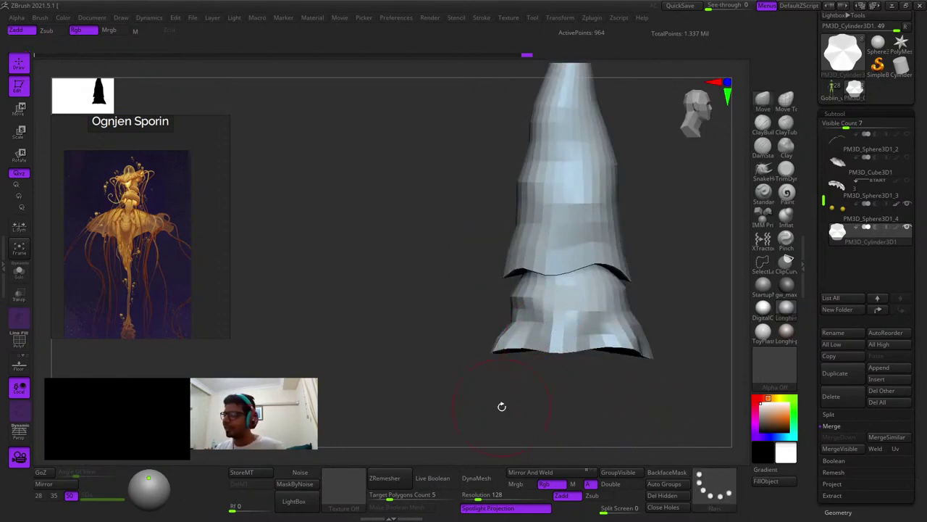
key("shift+f")
key("shift+f")
key("shift+f")
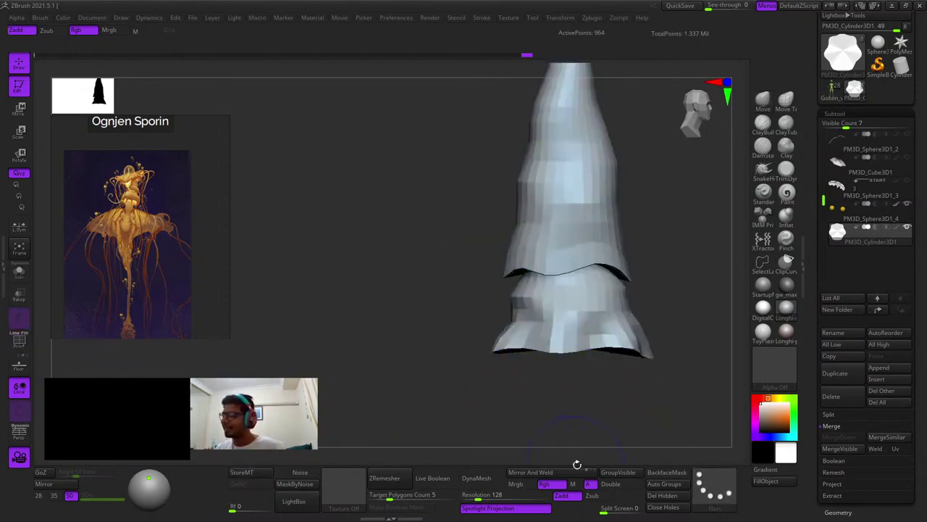
Assign automatic polygroups to the two tail layers, then isolate the lower one to check it and show both again
left_click(665, 491)
left_click(568, 336, "ctrl+shift")
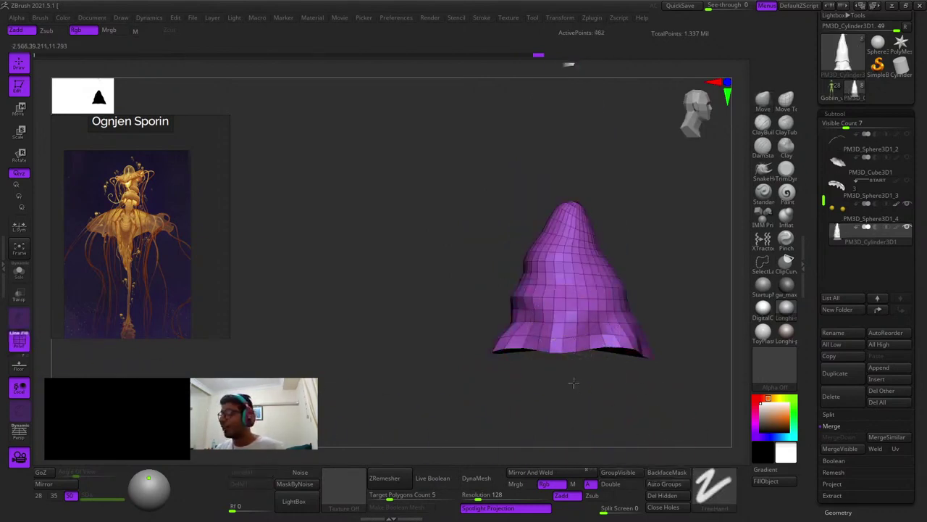
left_click(573, 382, "ctrl+shift")
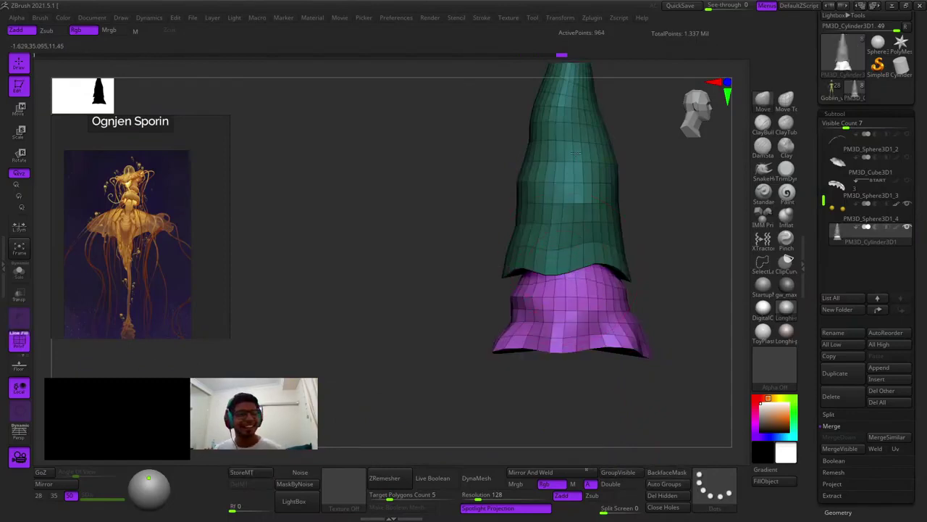
Resize the Move brush, hide the wireframe and reshape the isolated lower layer's upper part into a smoother, fuller bell
right_click_drag(570, 88, 603, 235)
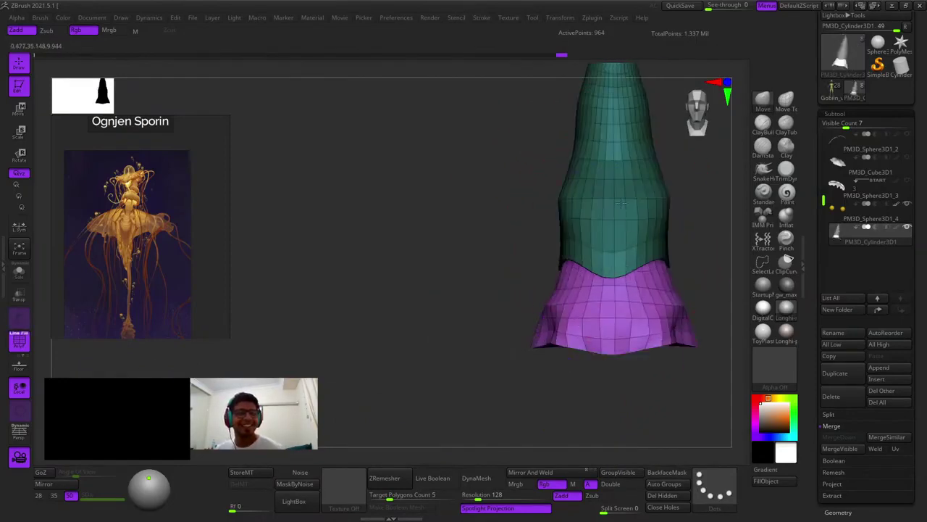
right_click_drag(618, 189, 536, 224)
key("space")
left_click_drag(621, 271, 607, 271)
right_click_drag(607, 270, 485, 319, "alt")
left_click_drag(484, 318, 637, 231)
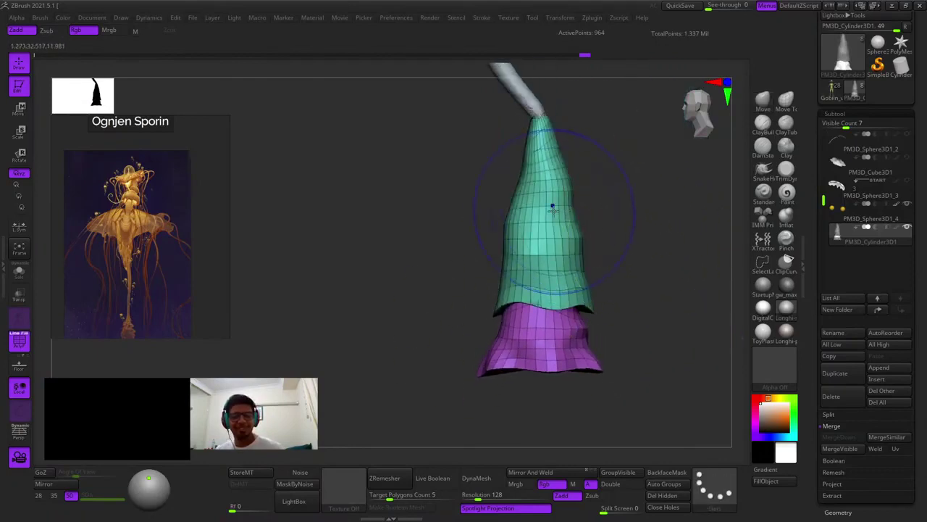
right_click_drag(517, 271, 523, 319)
key("space")
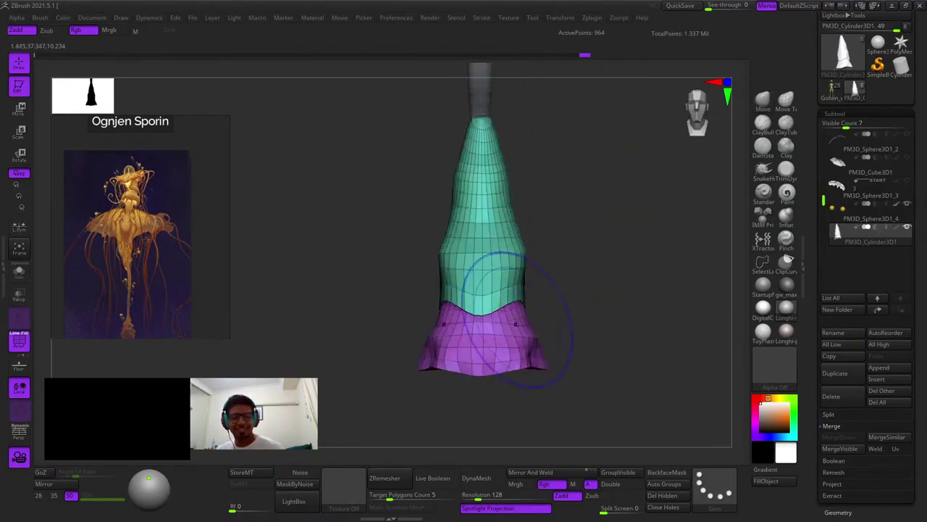
key("shift+f")
left_click_drag(522, 319, 638, 232)
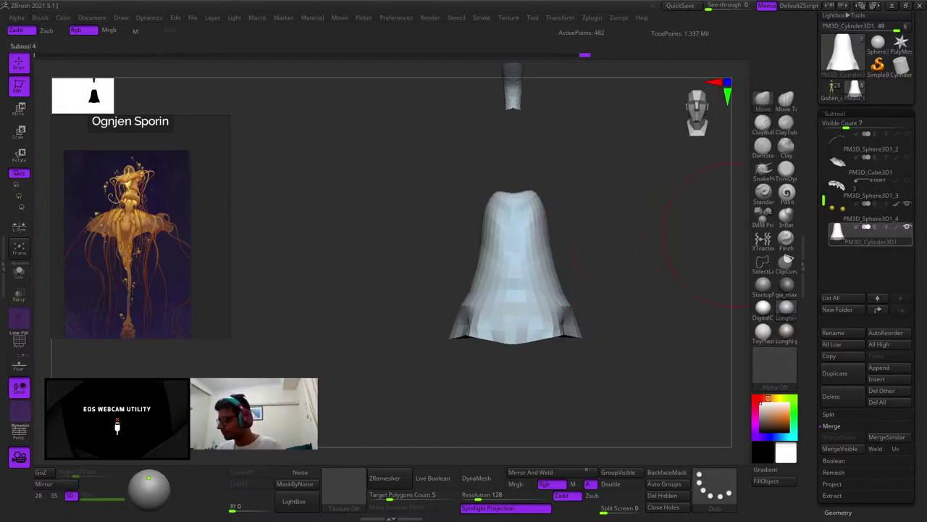
Show both layers again and set the mask so the upper layer is protected and the lower one stays editable
mouse_move(870, 233)
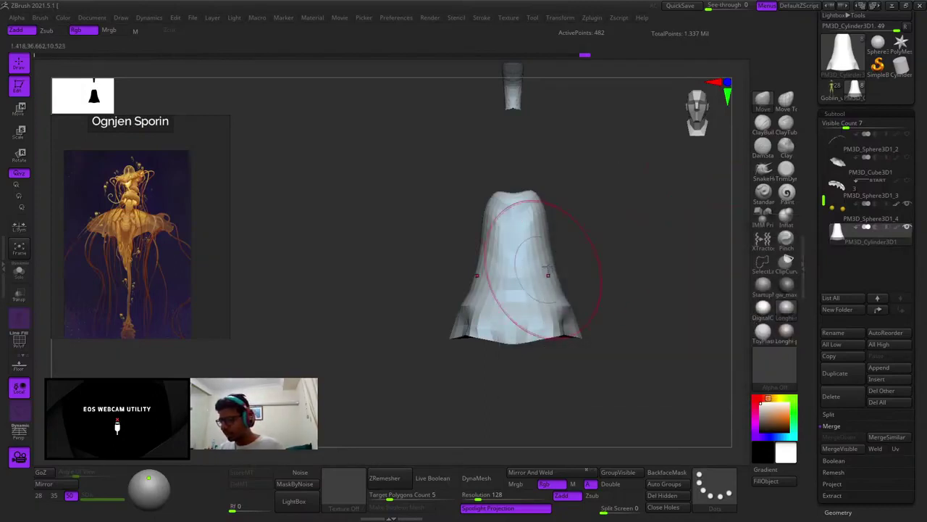
left_click(607, 221, "ctrl+shift")
key("ctrl+z")
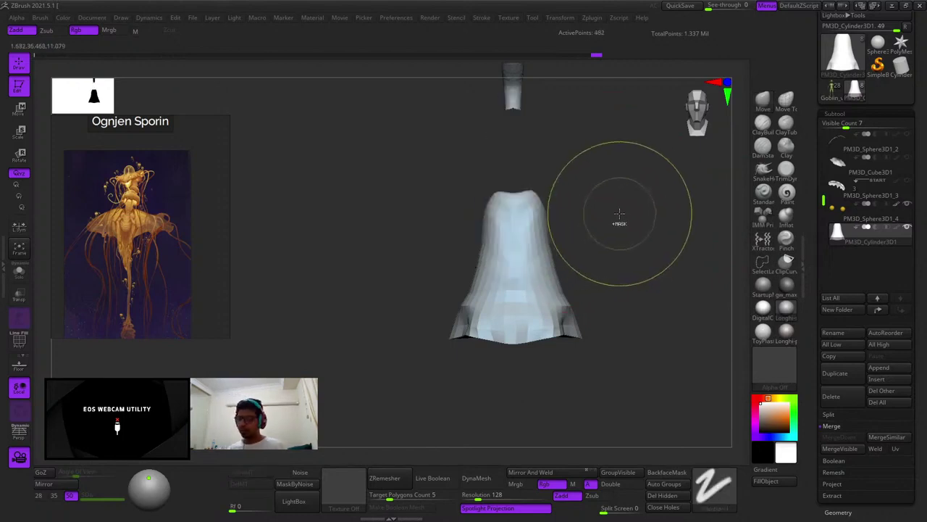
left_click(618, 213, "ctrl")
left_click(616, 216, "ctrl+shift")
left_click(617, 212, "ctrl")
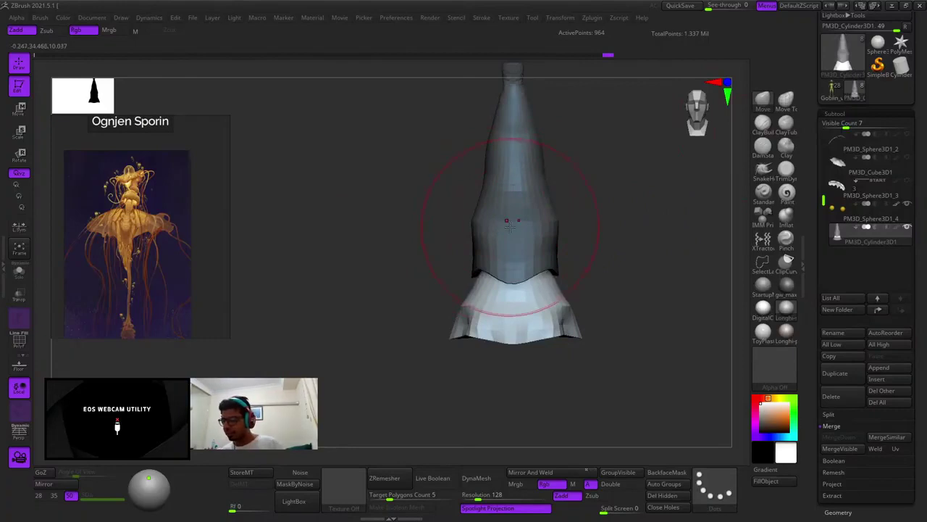
Adjust the lower layer under the upper hem with the Move brush from the side, then clear the mask
right_click_drag(516, 223, 462, 226)
left_click(568, 237)
left_click_drag(569, 238, 570, 243)
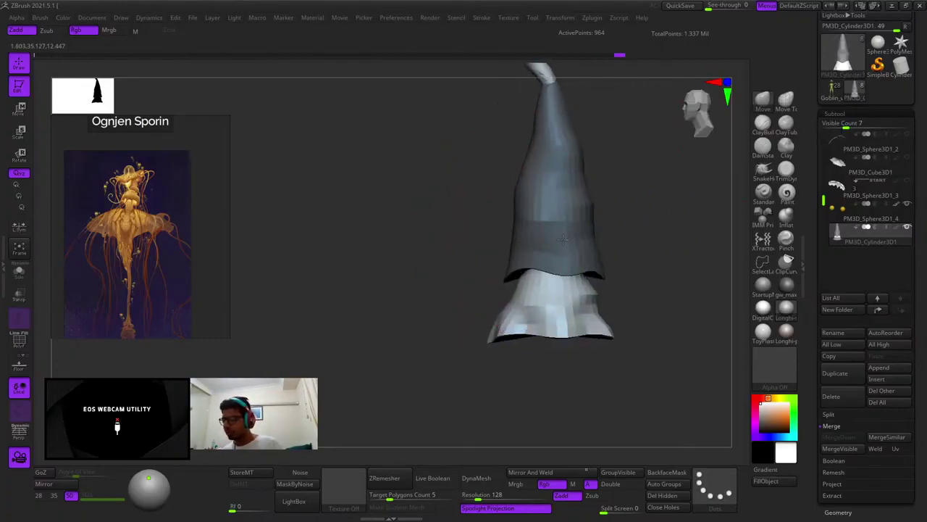
right_click_drag(571, 253, 580, 225, "ctrl")
left_click_drag(662, 207, 674, 217, "ctrl")
mouse_move(637, 253)
right_mouse_down("ctrl")
mouse_move(579, 215)
mouse_move(580, 246)
right_mouse_up("ctrl")
right_click_drag(580, 246, 567, 277, "ctrl")
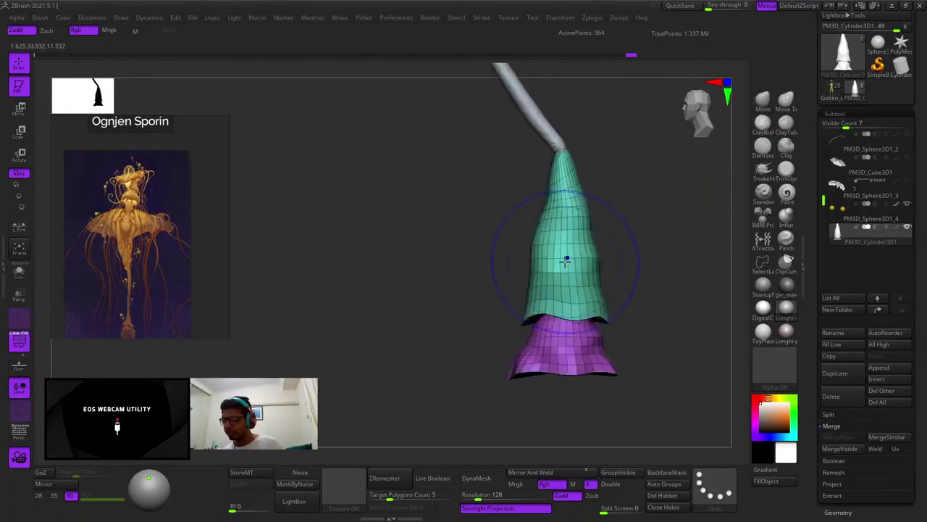
Isolate and mask the upper layer, show everything again and duplicate that layer slightly upward as a third tier
left_click(555, 261, "ctrl+shift")
left_click(629, 233, "ctrl+shift")
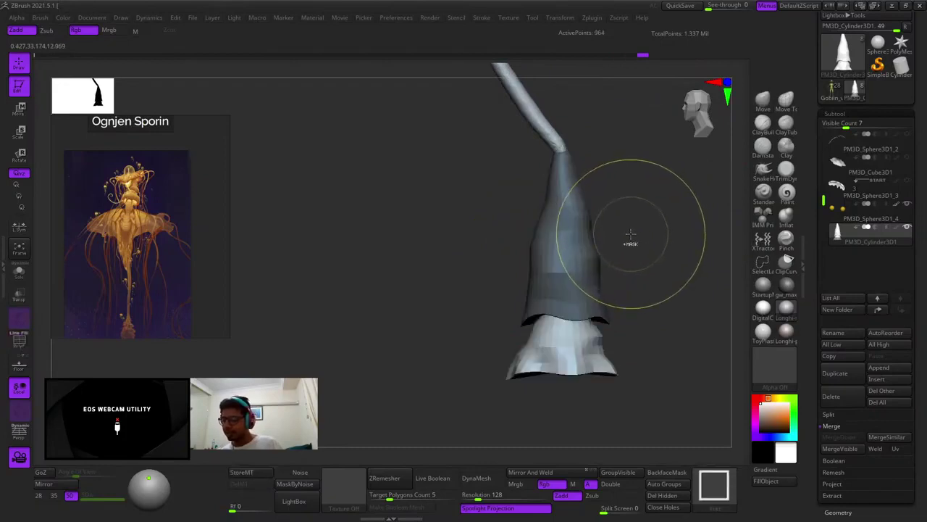
key("w")
mouse_move(558, 290)
left_mouse_down("ctrl")
mouse_move(556, 257)
mouse_move(561, 295)
mouse_move(558, 287)
left_mouse_up("ctrl")
key("q")
Enlarge the Move brush and adjust the unmasked top tier from the side
right_click_drag(556, 286, 580, 287, "shift")
key("space")
left_click_drag(576, 288, 565, 308)
right_click_drag(566, 307, 513, 304)
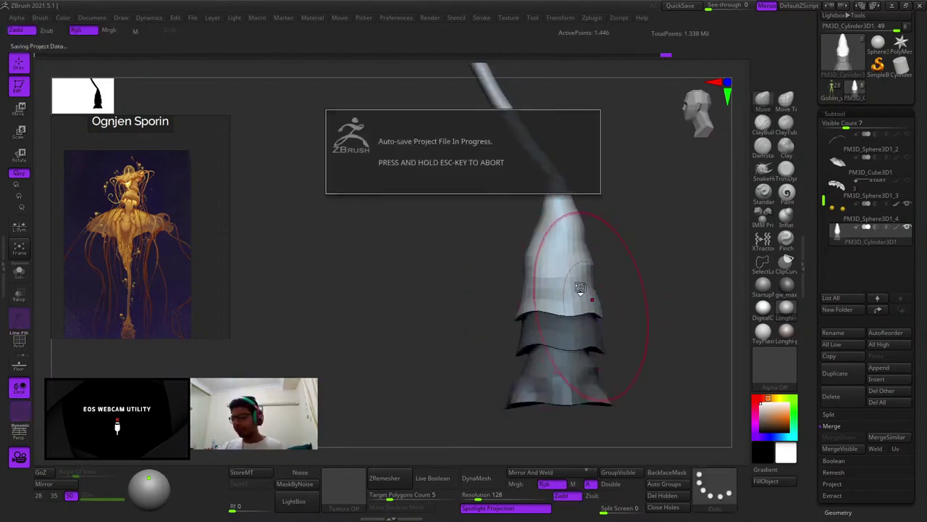
key("space")
left_click_drag(567, 275, 573, 275)
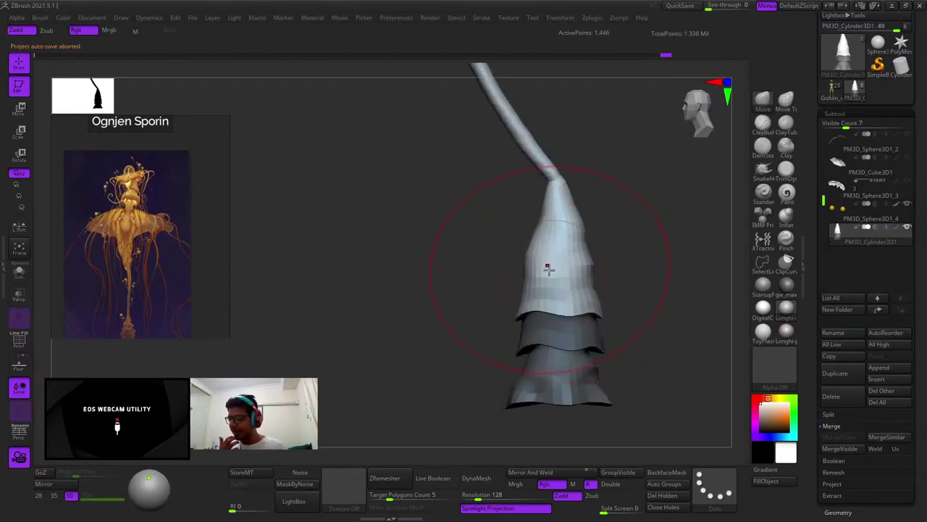
Pull the top tier of the tail-tip shell outward along its side and lower edge with the Move brush
right_click_drag(548, 265, 557, 251, "alt")
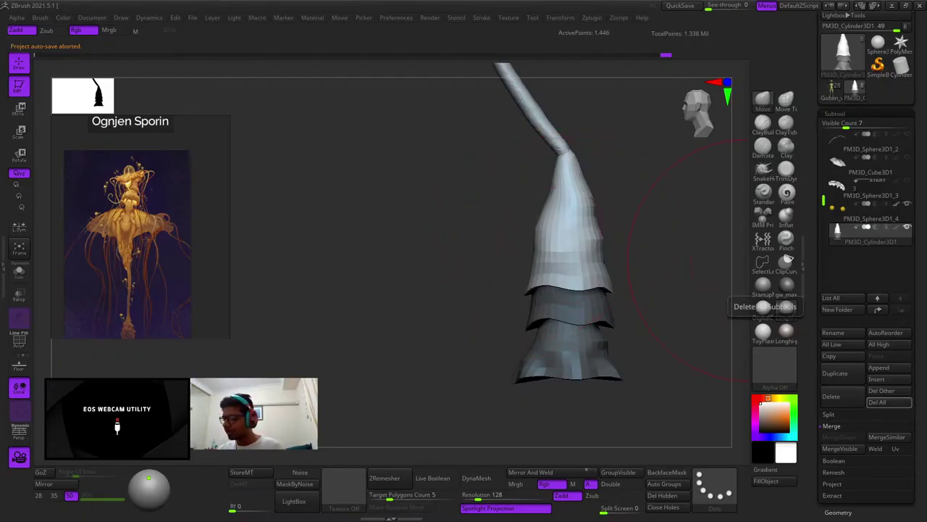
mouse_move(553, 290)
right_mouse_down("ctrl")
mouse_move(538, 301)
mouse_move(554, 271)
mouse_move(539, 278)
right_mouse_up("ctrl")
left_click_drag(527, 280, 537, 275)
mouse_move(537, 274)
right_mouse_down("alt")
mouse_move(579, 301)
mouse_move(569, 279)
right_mouse_up("alt")
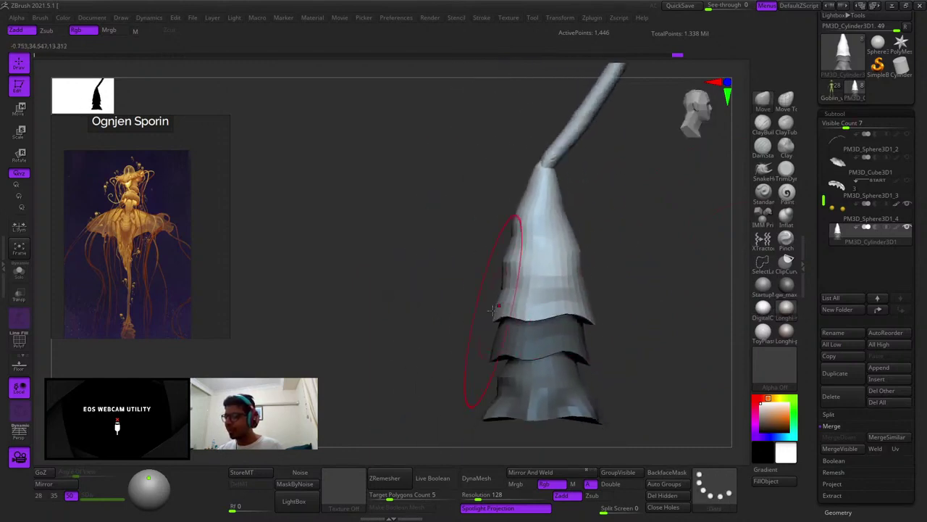
left_click_drag(495, 309, 483, 309)
left_click_drag(514, 271, 520, 259)
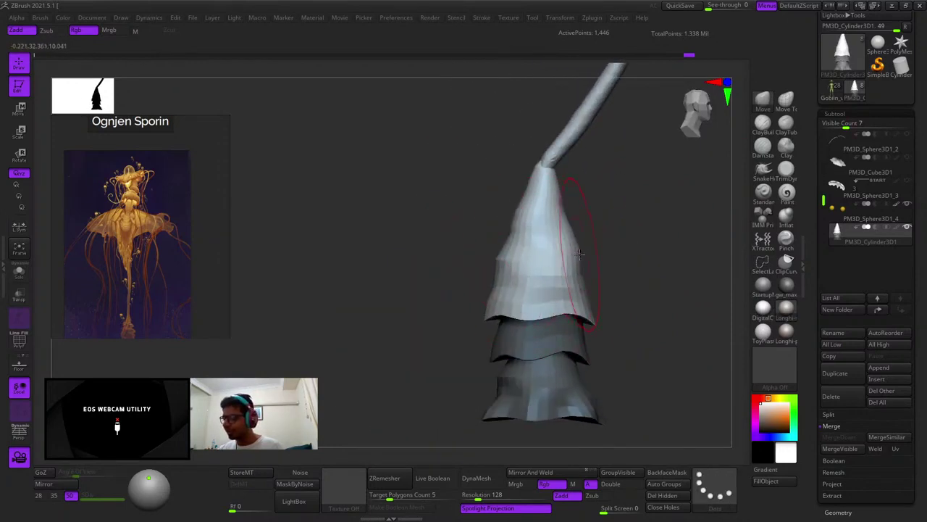
Reshape the top tier's front silhouette and widen its collar around the tail with the Move brush
right_click_drag(616, 253, 574, 247, "shift")
key("space")
left_click_drag(572, 226, 549, 223)
right_click_drag(543, 221, 552, 243, "ctrl")
left_click_drag(565, 226, 550, 223)
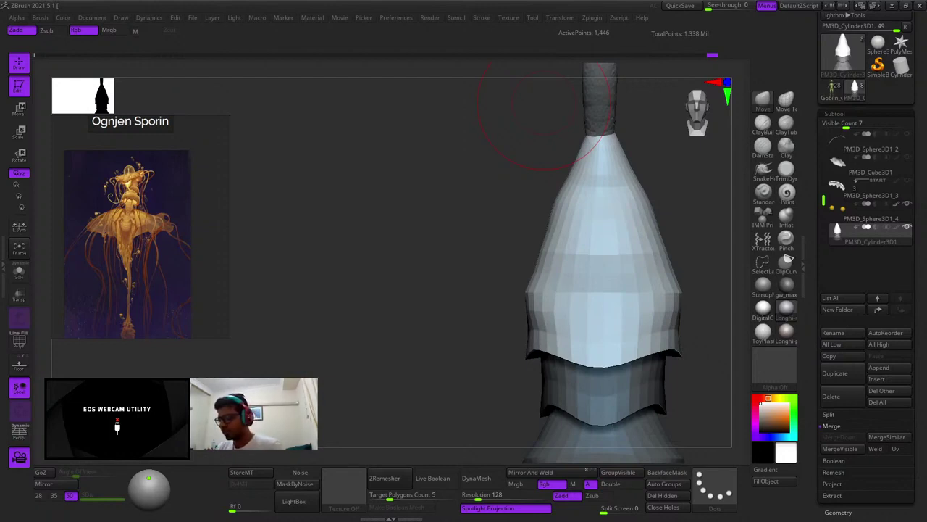
left_click_drag(478, 228, 545, 212)
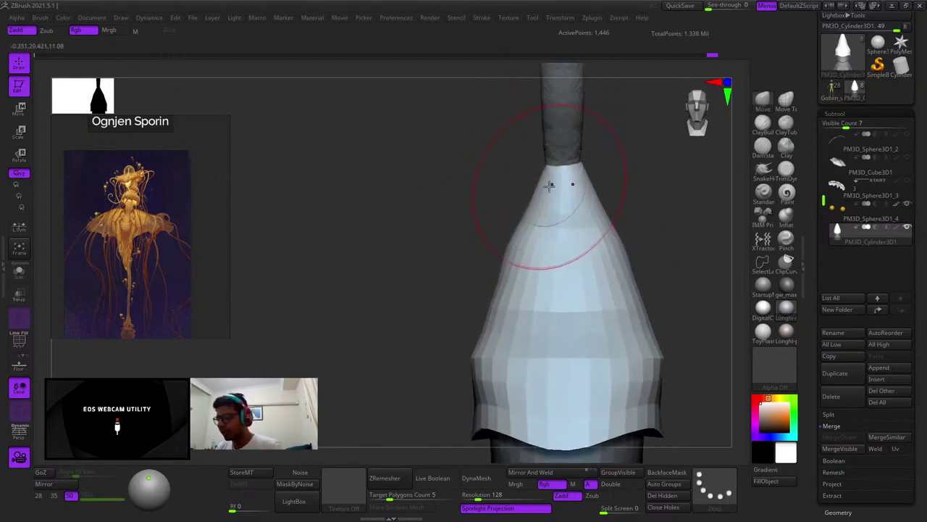
right_click_drag(544, 180, 540, 200, "ctrl")
left_click_drag(503, 243, 484, 236)
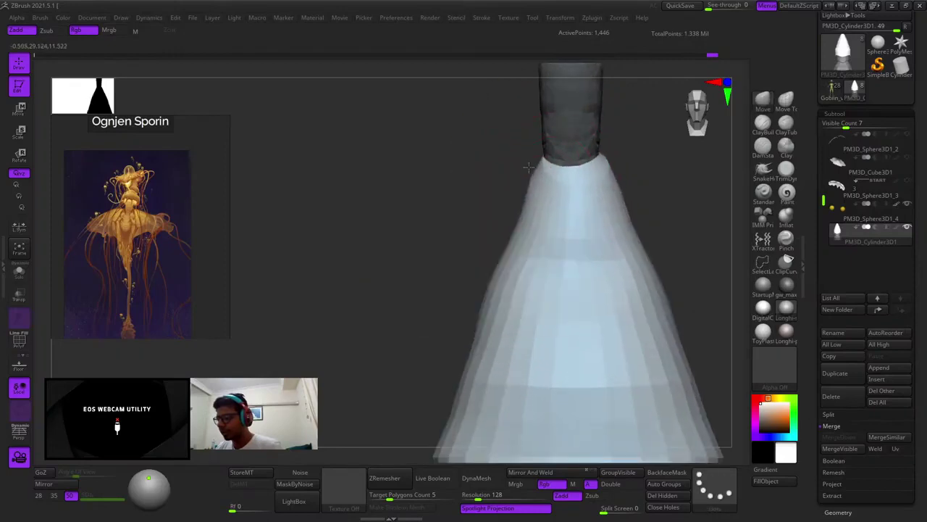
Smooth the top tier's collar where it meets the tail
mouse_move(530, 166)
right_mouse_down()
mouse_move(555, 193)
mouse_move(545, 168)
right_mouse_up()
mouse_move(527, 181)
left_mouse_down("shift")
mouse_move(518, 164)
mouse_move(525, 178)
left_mouse_up("shift")
mouse_move(530, 175)
right_mouse_down("ctrl")
mouse_move(538, 215)
mouse_move(505, 131)
right_mouse_up("ctrl")
right_click_drag(496, 231, 504, 195, "ctrl")
Refine the top tier's side and front contours with a resized Move brush
right_click_drag(504, 196, 540, 244, "shift")
mouse_move(497, 268)
right_mouse_down()
mouse_move(533, 226)
mouse_move(533, 270)
right_mouse_up()
key("space")
left_click_drag(526, 270, 533, 271)
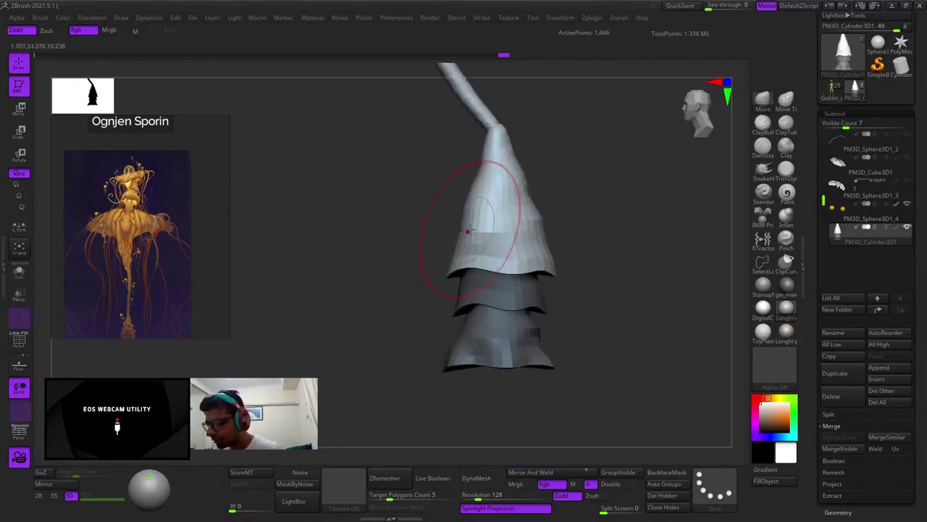
mouse_move(484, 205)
right_mouse_down("alt")
mouse_move(528, 230)
mouse_move(523, 254)
right_mouse_up("alt")
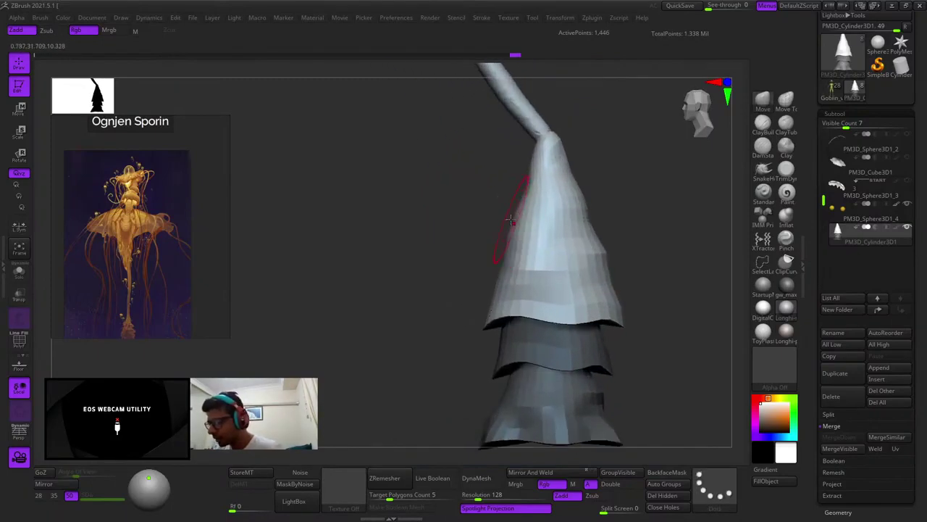
left_click_drag(508, 213, 517, 210)
right_click_drag(517, 210, 553, 191, "shift")
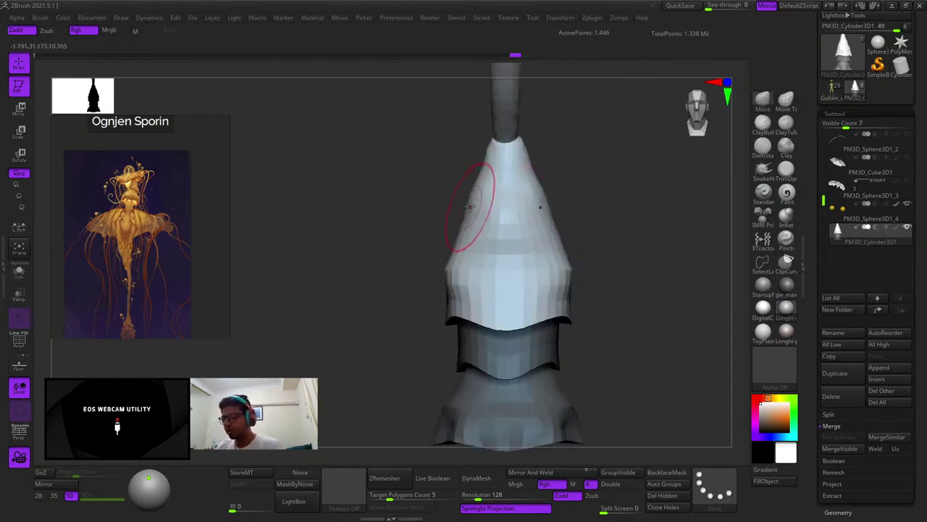
right_click_drag(458, 213, 477, 331, "ctrl")
Assign each tier of the tail-tip shell its own polygroup with Auto Groups
key("shift+f")
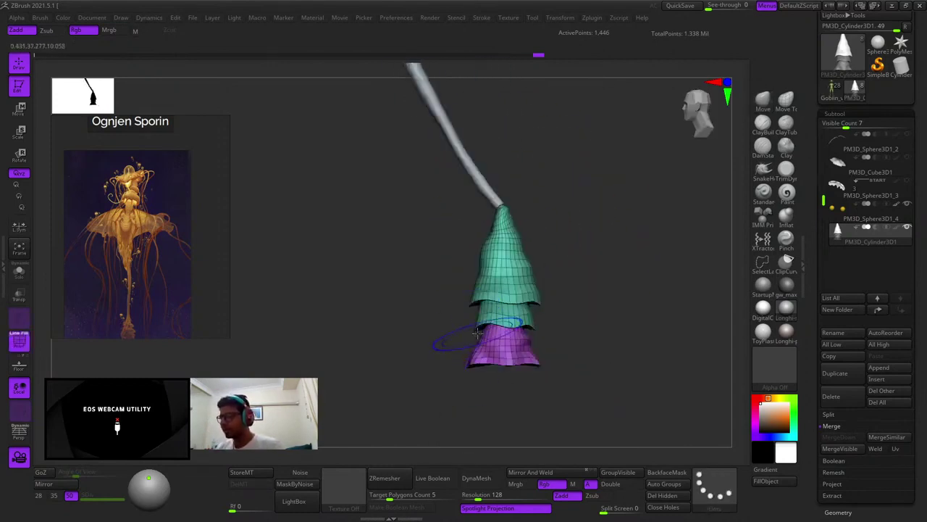
key("shift+f")
left_click(535, 271, "ctrl")
right_click_drag(534, 270, 471, 261, "shift")
left_click(462, 343, "ctrl")
left_click_drag(469, 279, 482, 289, "ctrl")
double_click(534, 313, "ctrl+shift")
left_click(492, 329, "ctrl")
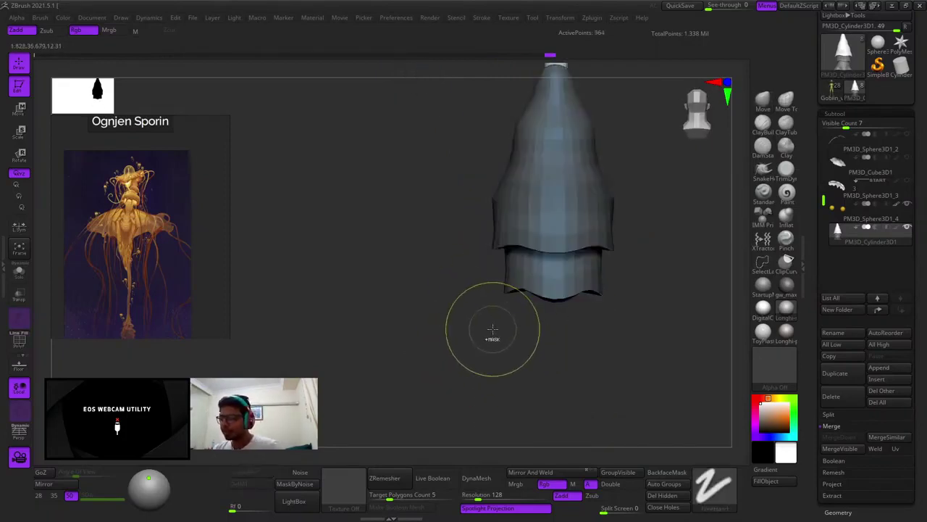
left_click(601, 404, "ctrl+shift")
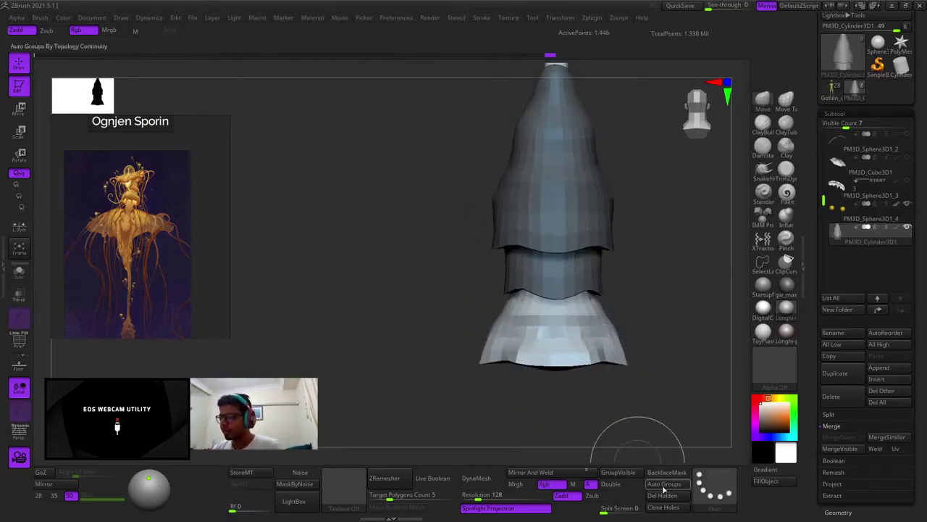
left_click(663, 486)
Try to isolate the middle tier by its polygroup and mask the other tiers
left_click(580, 356, "ctrl+shift")
left_click(662, 278, "ctrl+shift")
left_click(584, 285, "ctrl+shift")
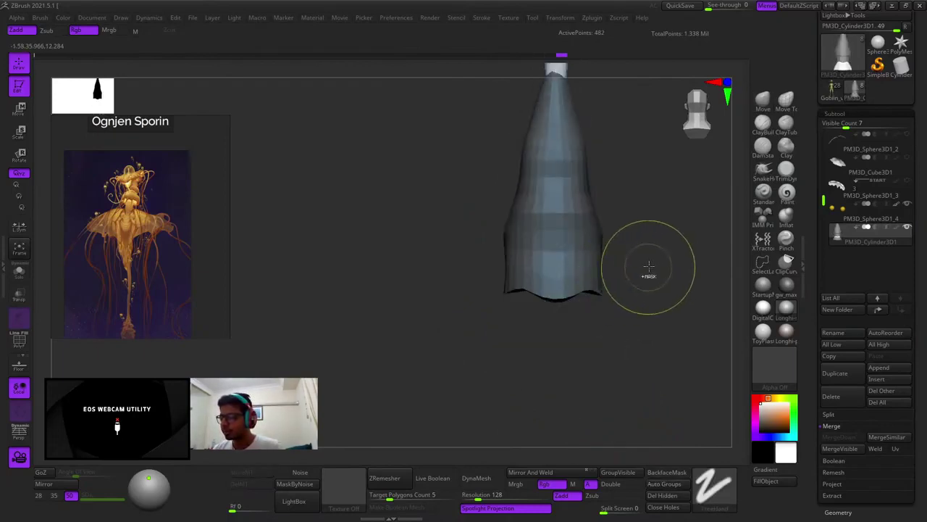
left_click(661, 259, "ctrl+shift")
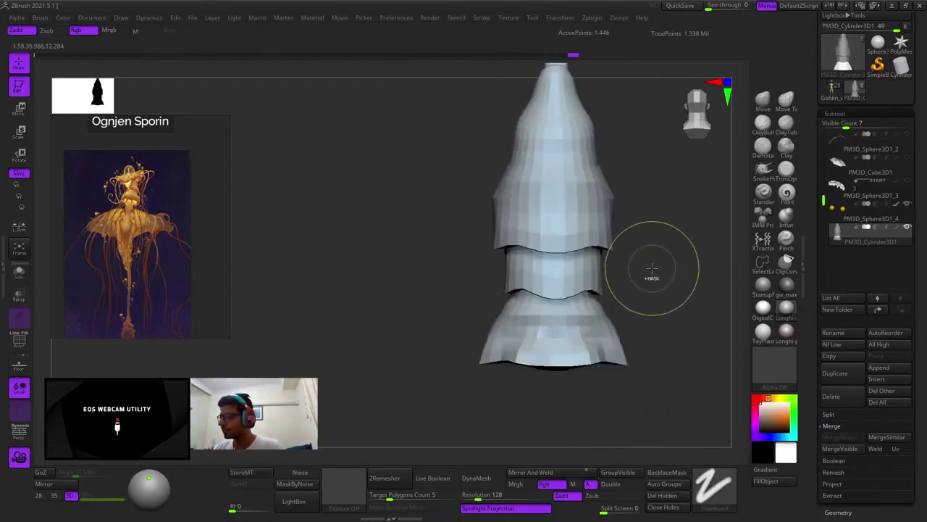
left_click(593, 279, "ctrl+shift")
left_click(648, 266, "ctrl")
left_click(648, 265, "ctrl+shift")
left_click(648, 265, "ctrl")
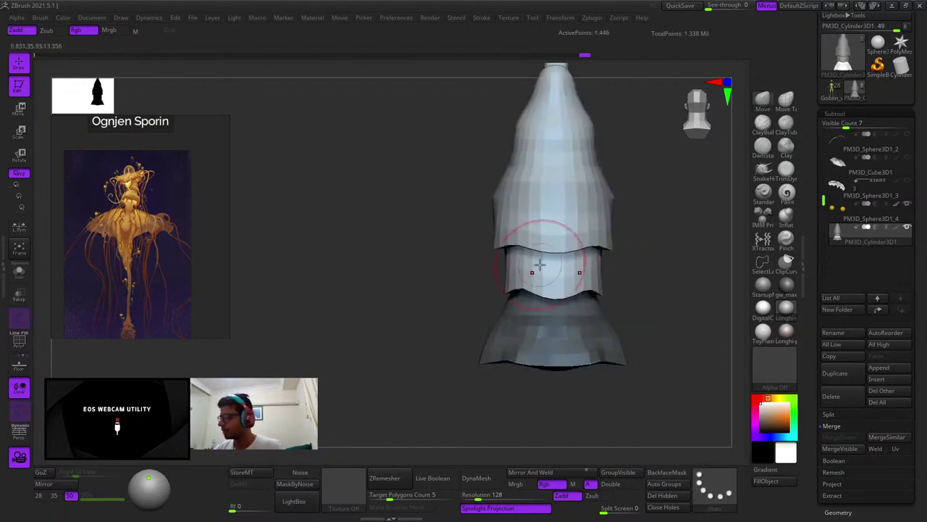
Mask the top and bottom tiers by isolating the middle tier's polygroup, leaving only the middle tier editable
key("shift+f")
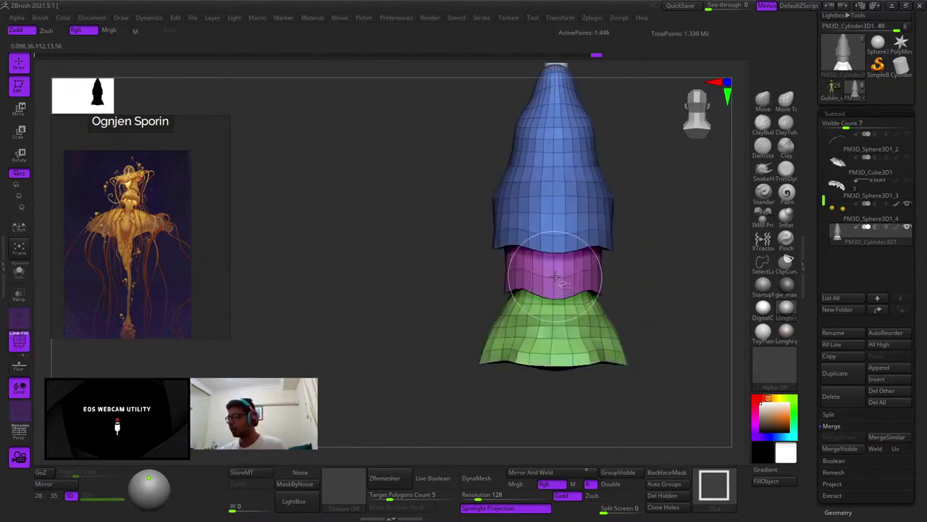
left_click(555, 276, "ctrl+shift")
left_click(674, 274, "ctrl")
left_click(674, 273, "ctrl+shift")
left_click(674, 274, "ctrl")
key("shift+f")
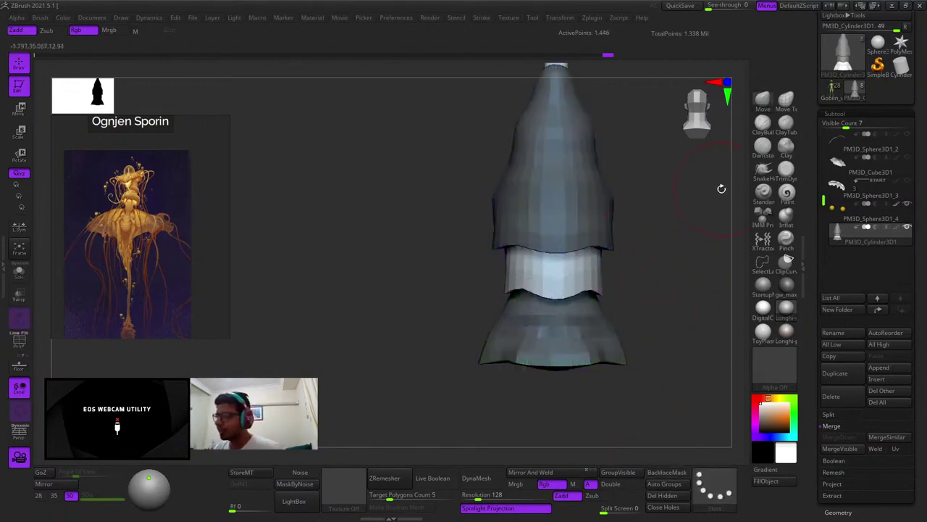
Reshape the middle tier's side and wavy lower edge with the Move brush
left_click(763, 100)
key("space")
mouse_move(506, 290)
left_mouse_down()
mouse_move(444, 310)
mouse_move(580, 269)
mouse_move(562, 285)
left_mouse_up()
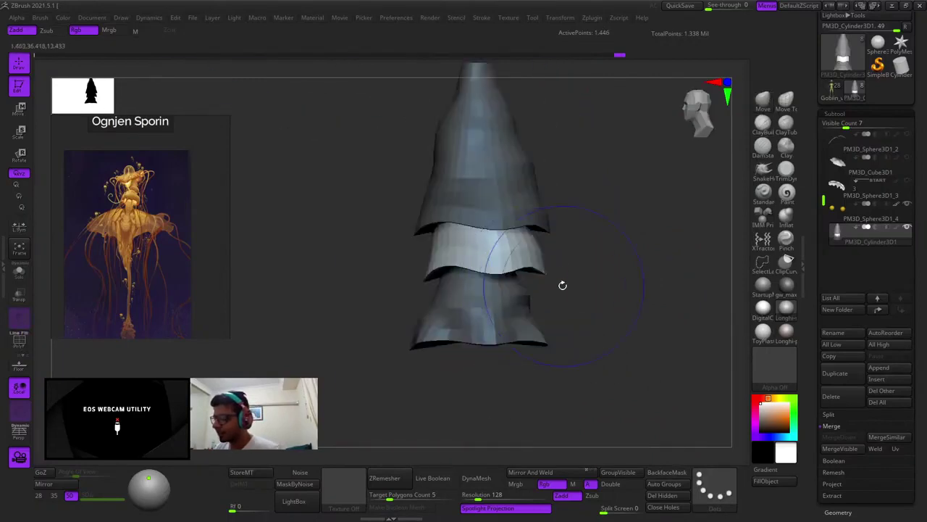
mouse_move(481, 260)
right_mouse_down()
mouse_move(471, 250)
mouse_move(482, 248)
right_mouse_up()
left_click_drag(482, 248, 484, 241)
right_click_drag(487, 250, 542, 287)
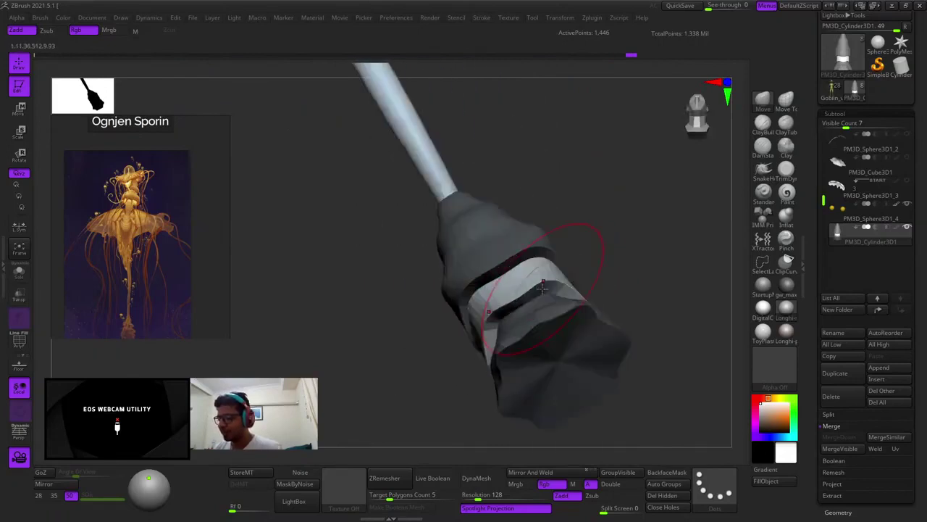
key("space")
left_click_drag(523, 309, 520, 301)
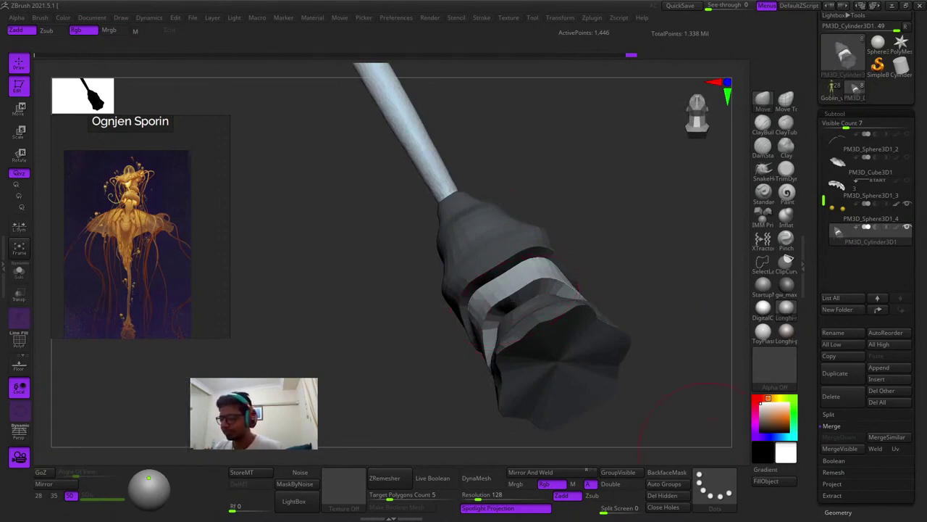
Adjust the middle tier's rim from below and from the side, and clear the mask from the shell
right_click_drag(710, 455, 652, 434)
right_click_drag(565, 279, 580, 285)
left_click_drag(573, 277, 585, 290)
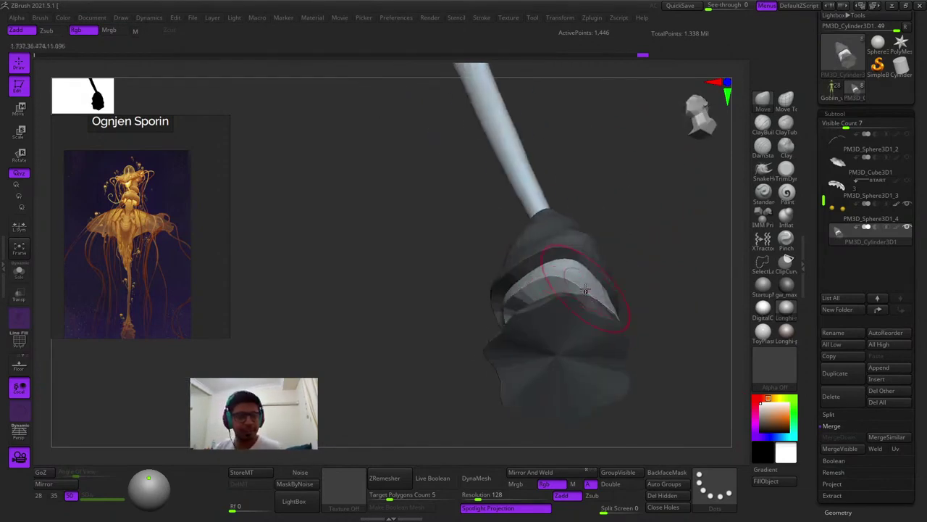
right_click_drag(585, 290, 533, 280, "shift")
key("space")
mouse_move(483, 291)
left_mouse_down()
mouse_move(498, 290)
mouse_move(497, 269)
left_mouse_up()
right_click_drag(499, 269, 573, 267)
mouse_move(479, 265)
right_mouse_down("ctrl")
mouse_move(512, 237)
mouse_move(554, 228)
right_mouse_up("ctrl")
left_click_drag(591, 221, 567, 239, "ctrl")
key("shift+f")
key("shift+f")
Carve lengthwise fold creases into the sides of the shell tiers with the DamStandard brush
left_click(762, 147)
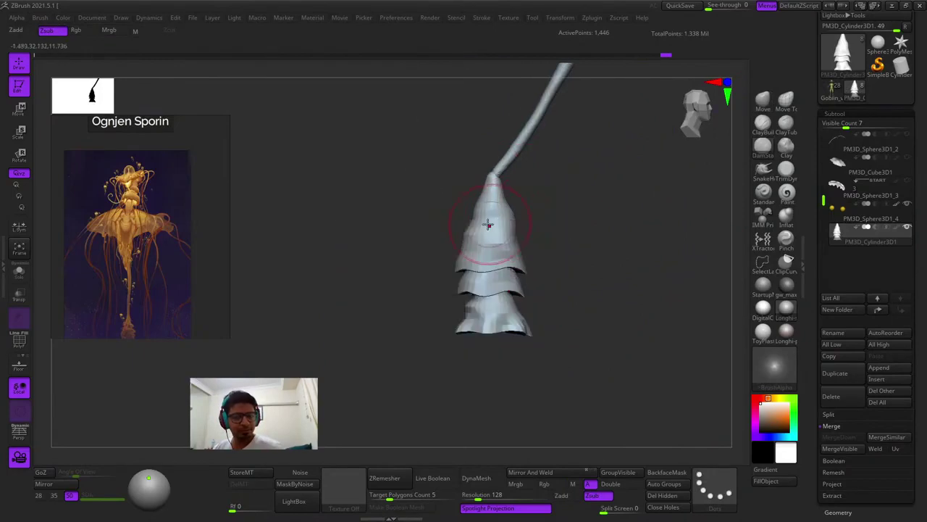
right_click_drag(489, 224, 490, 253, "ctrl")
key("space")
mouse_move(510, 347)
right_mouse_down()
mouse_move(591, 266)
mouse_move(556, 312)
right_mouse_up()
right_click_drag(544, 343, 497, 265)
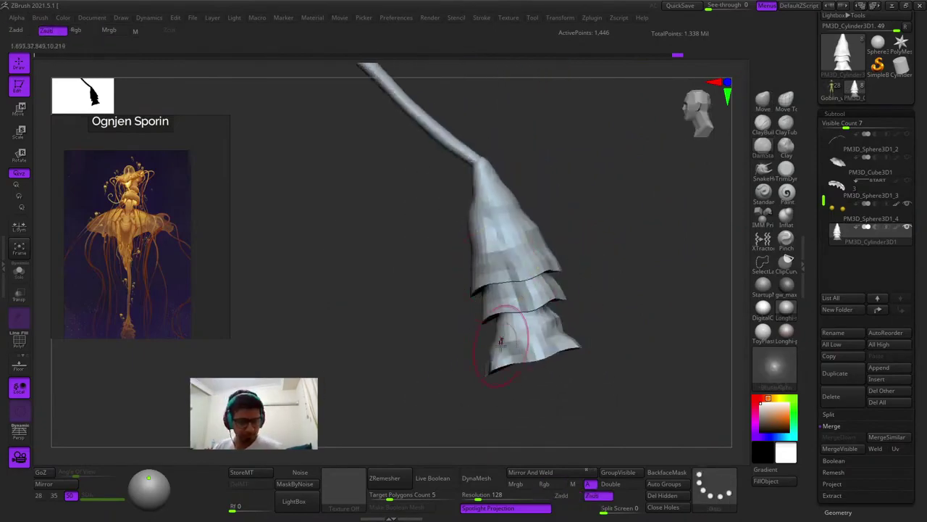
right_click_drag(512, 343, 551, 262)
left_click_drag(464, 292, 500, 214)
mouse_move(499, 307)
right_mouse_down()
mouse_move(553, 218)
mouse_move(565, 299)
right_mouse_up()
Extend the DamStandard fold creases around the back of the tiers and up the top tier
mouse_move(526, 182)
right_mouse_down("ctrl")
mouse_move(531, 116)
mouse_move(538, 319)
right_mouse_up("ctrl")
mouse_move(545, 377)
right_mouse_down()
mouse_move(544, 344)
mouse_move(580, 233)
right_mouse_up()
right_click_drag(581, 253, 576, 217)
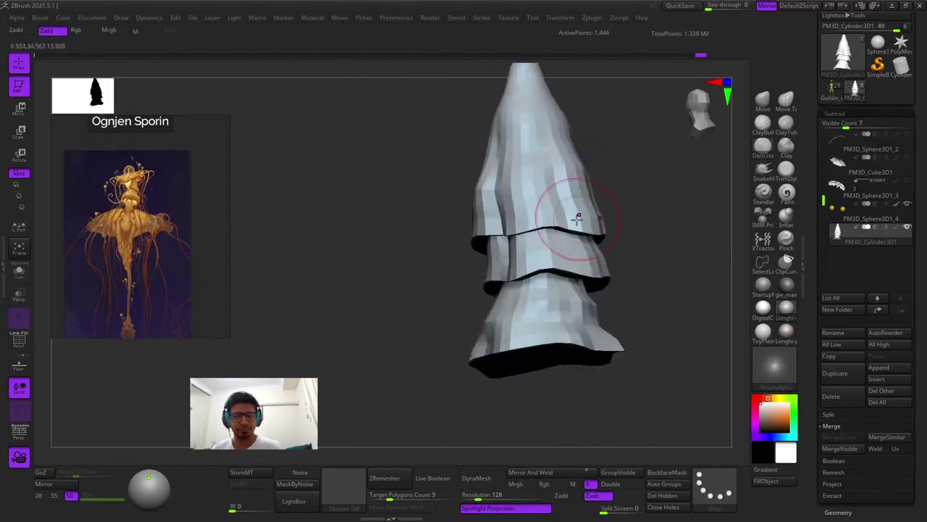
left_click_drag(564, 251, 546, 222)
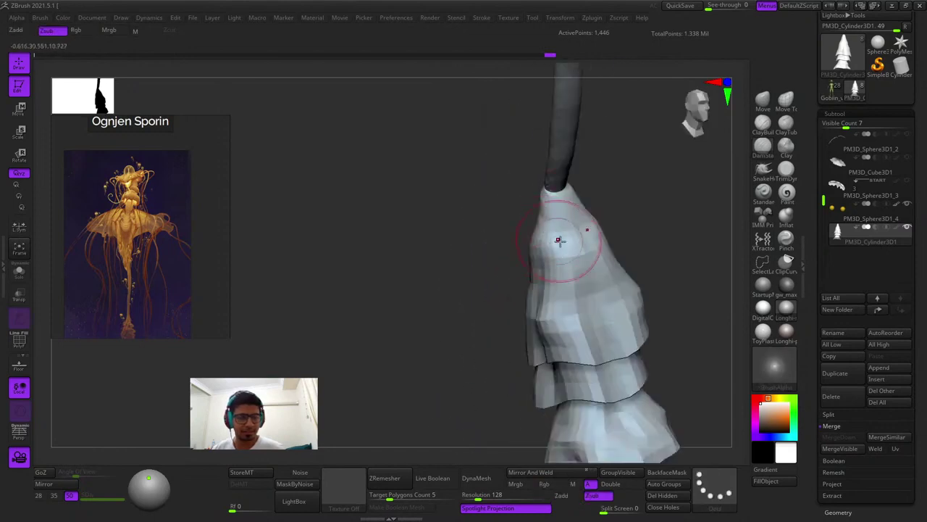
left_click_drag(542, 315, 526, 285)
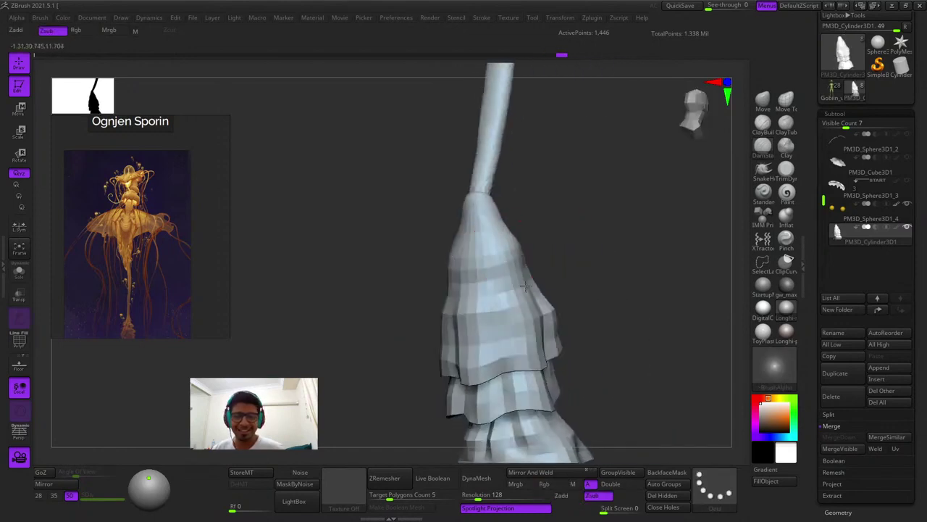
mouse_move(526, 285)
right_mouse_down()
mouse_move(548, 290)
mouse_move(563, 235)
mouse_move(548, 288)
right_mouse_up()
left_click_drag(552, 297, 544, 316)
right_click_drag(543, 316, 543, 273, "ctrl")
mouse_move(543, 273)
right_mouse_down("alt")
mouse_move(551, 211)
mouse_move(581, 268)
right_mouse_up("alt")
Flare the bottom tier's lower corners outward in front view with the Move brush
key("f")
key("shift+f")
key("shift+f")
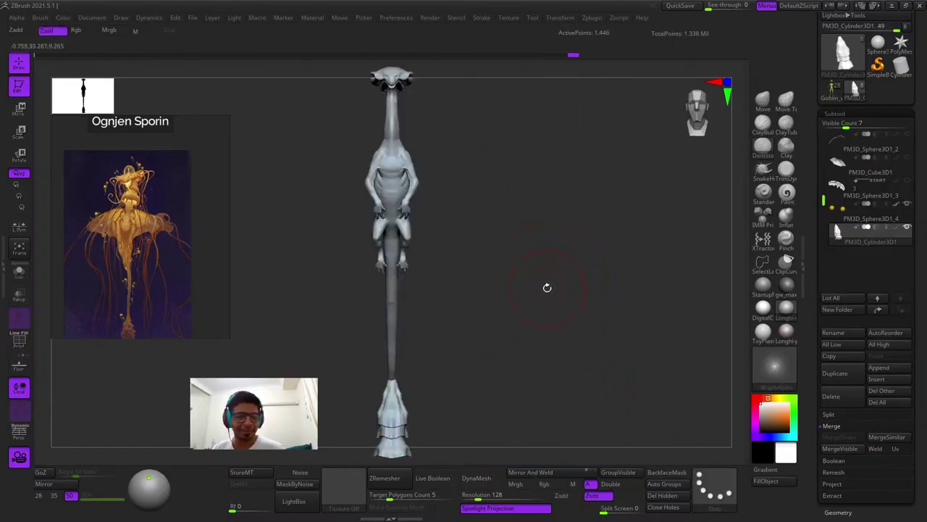
mouse_move(392, 420)
right_mouse_down("alt")
mouse_move(519, 283)
mouse_move(545, 384)
right_mouse_up("alt")
right_click_drag(544, 384, 571, 258, "alt")
left_click(763, 100)
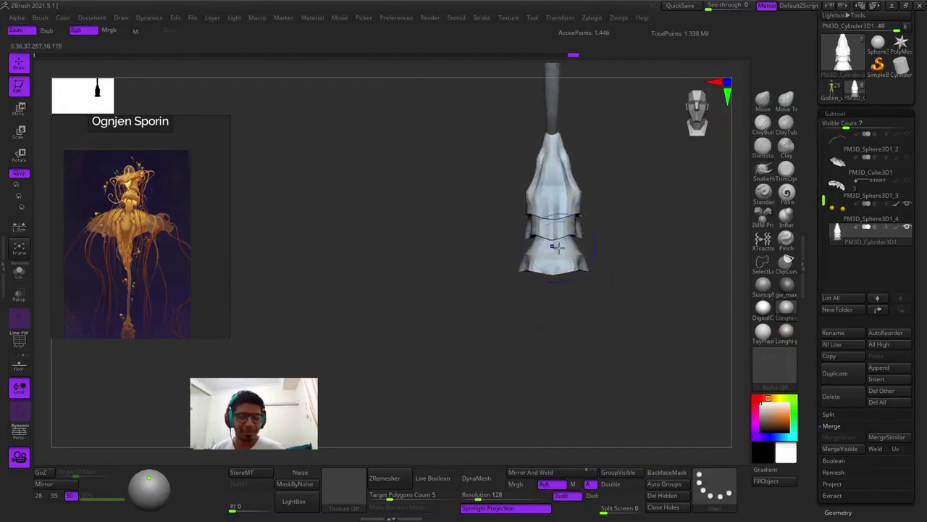
key("space")
left_click_drag(568, 284, 579, 282)
right_click_drag(578, 237, 569, 255, "ctrl")
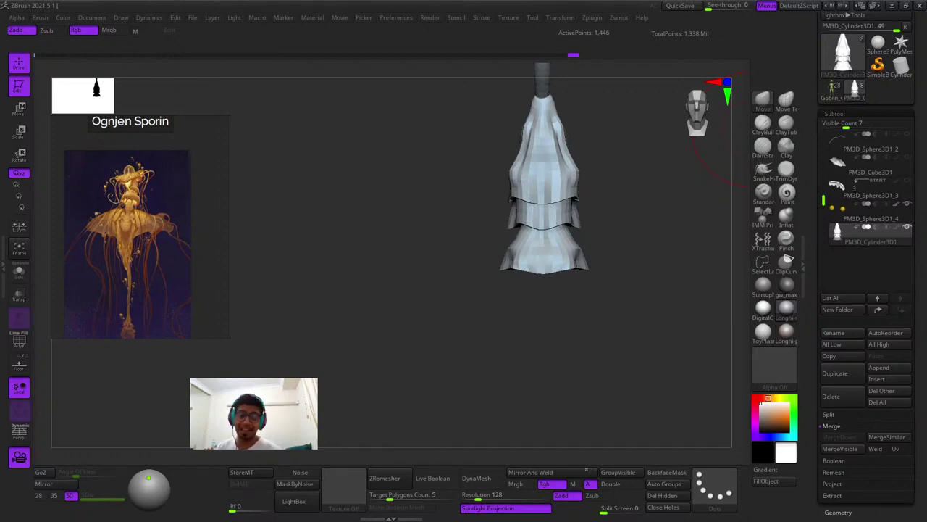
Build up raised folds on the front and side of the bottom tier with the ClayBuildup brush
mouse_move(564, 241)
right_mouse_down("ctrl")
mouse_move(590, 306)
mouse_move(584, 240)
mouse_move(560, 250)
right_mouse_up("ctrl")
left_click(763, 124)
mouse_move(555, 243)
left_mouse_down()
mouse_move(551, 257)
mouse_move(548, 233)
left_mouse_up()
right_click_drag(548, 240, 546, 276)
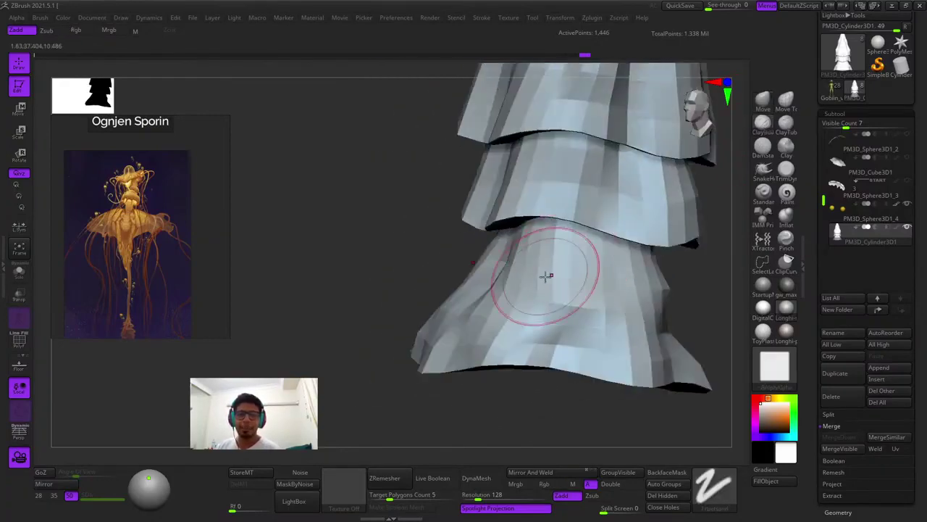
left_click_drag(572, 247, 583, 277)
right_click_drag(585, 263, 558, 237)
mouse_move(559, 242)
left_mouse_down()
mouse_move(502, 253)
mouse_move(490, 275)
left_mouse_up()
right_click_drag(486, 257, 471, 253)
left_click_drag(471, 252, 484, 275)
Add more ClayBuildup volume to the side and back of the bottom tier
right_click_drag(492, 272, 610, 287)
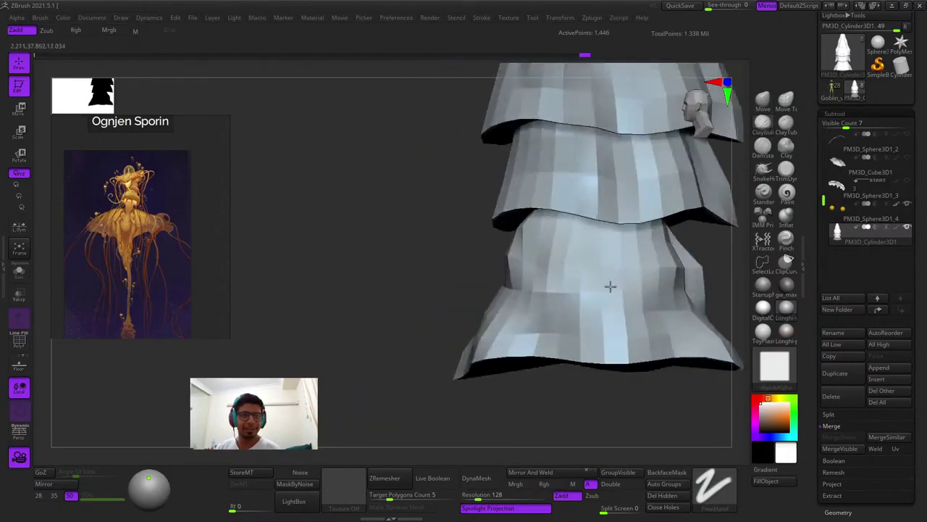
left_click_drag(611, 286, 587, 271)
right_click_drag(588, 247, 596, 243)
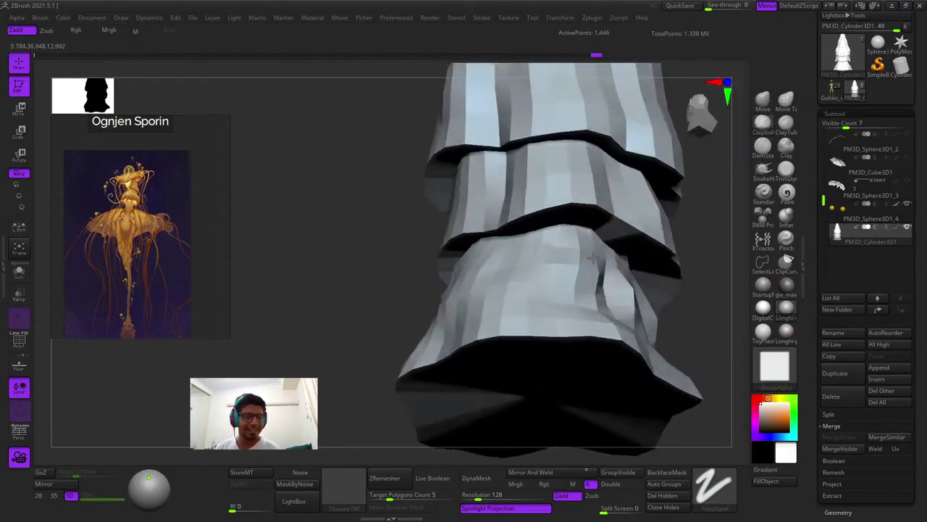
left_click_drag(595, 243, 605, 262)
right_click_drag(601, 243, 582, 262)
left_click_drag(581, 262, 637, 218)
Pull the bottom tier's front hem downward and adjust its side edge with the Move brush
key("d")
left_click(461, 171)
right_click_drag(704, 124, 674, 189, "ctrl")
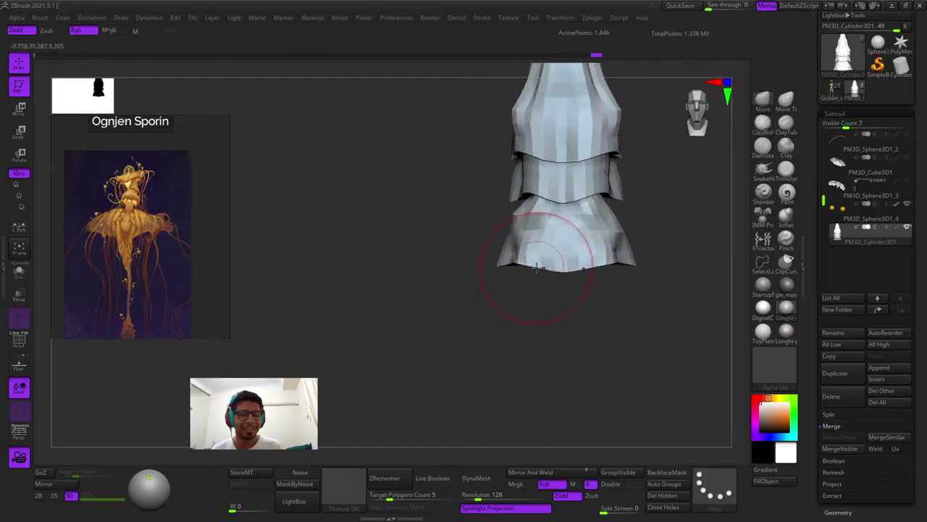
right_click(535, 258)
left_click_drag(533, 261, 522, 290)
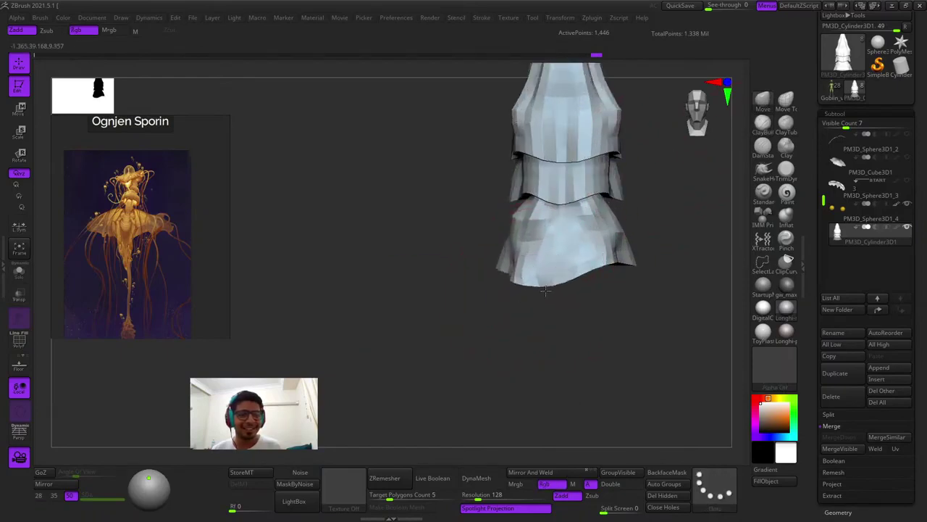
mouse_move(545, 291)
right_mouse_down()
mouse_move(634, 267)
mouse_move(611, 244)
right_mouse_up()
left_click_drag(553, 274, 552, 263)
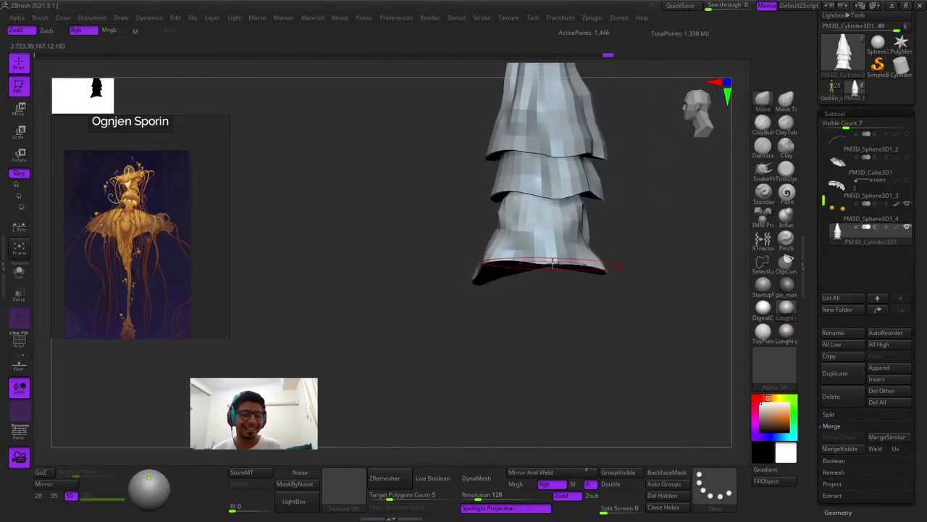
Pull the bottom tier's hem down into points and adjust its side corners with the Move brush
mouse_move(538, 283)
right_mouse_down()
mouse_move(624, 278)
mouse_move(543, 295)
right_mouse_up()
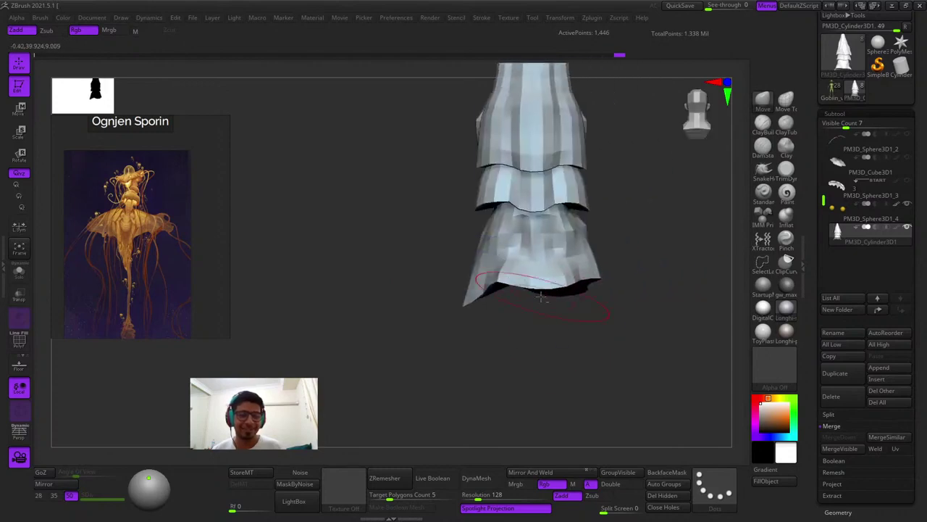
left_click_drag(543, 294, 540, 287)
right_click_drag(541, 287, 578, 277)
right_click(507, 289)
left_click_drag(473, 280, 468, 317)
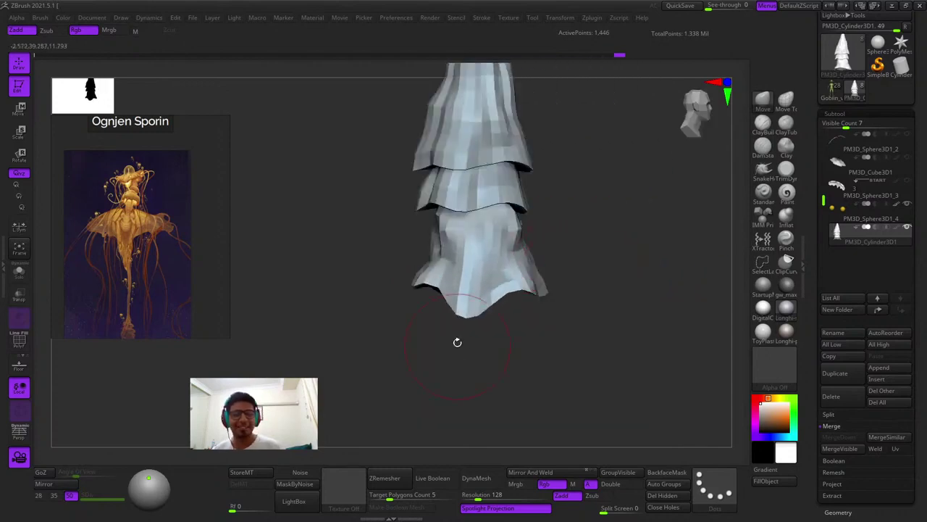
right_click_drag(458, 341, 557, 341, "alt")
mouse_move(620, 287)
left_mouse_down()
mouse_move(536, 276)
mouse_move(648, 271)
mouse_move(569, 247)
mouse_move(560, 284)
left_mouse_up()
right_click(542, 270)
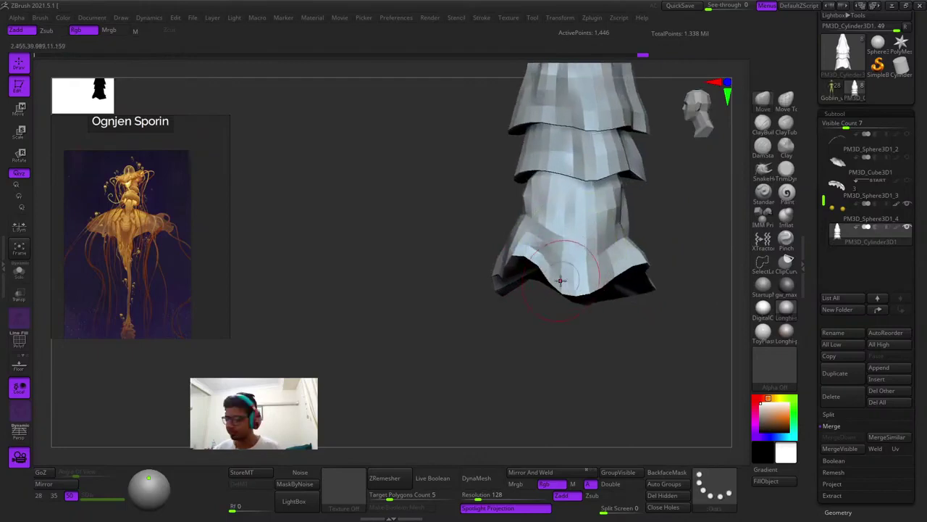
Lift the bottom tier's hem between its points with the Move brush to deepen the wavy edge
right_click_drag(560, 280, 526, 296, "alt")
left_click_drag(569, 291, 562, 268)
right_click(515, 356)
right_click_drag(563, 269, 582, 284)
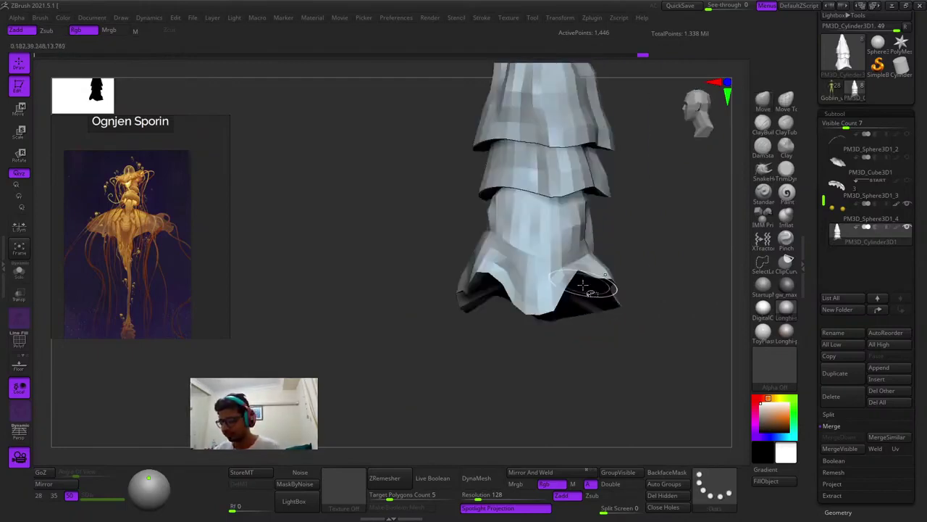
mouse_move(583, 286)
left_mouse_down()
mouse_move(507, 252)
mouse_move(579, 253)
mouse_move(559, 258)
mouse_move(589, 295)
left_mouse_up()
mouse_move(558, 255)
left_mouse_down()
mouse_move(562, 269)
mouse_move(532, 276)
mouse_move(548, 261)
mouse_move(572, 290)
mouse_move(561, 251)
left_mouse_up()
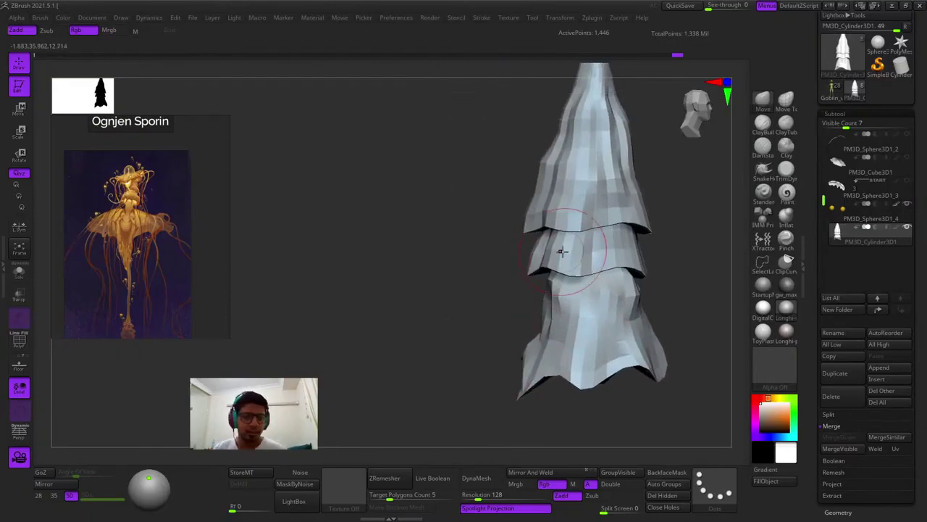
Isolate the middle tier and mask the rest of the shell so that only this tier stays editable
mouse_move(869, 144)
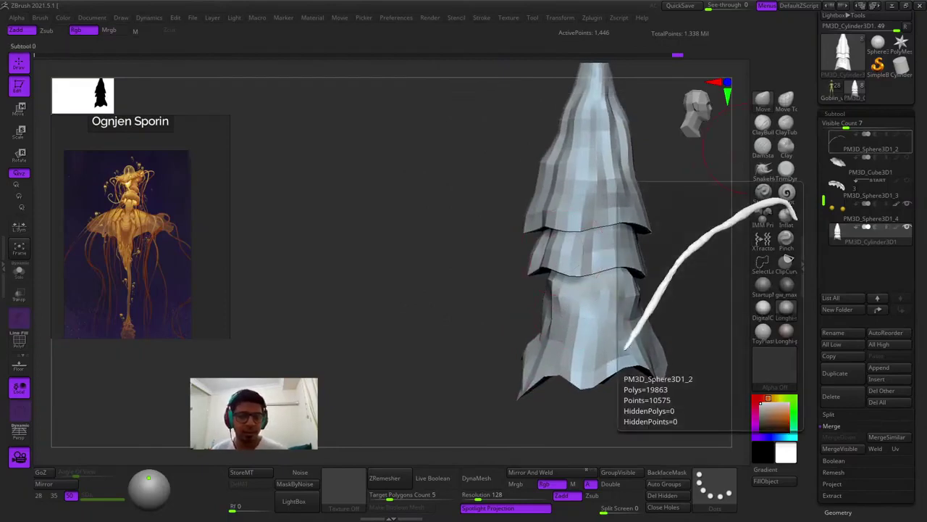
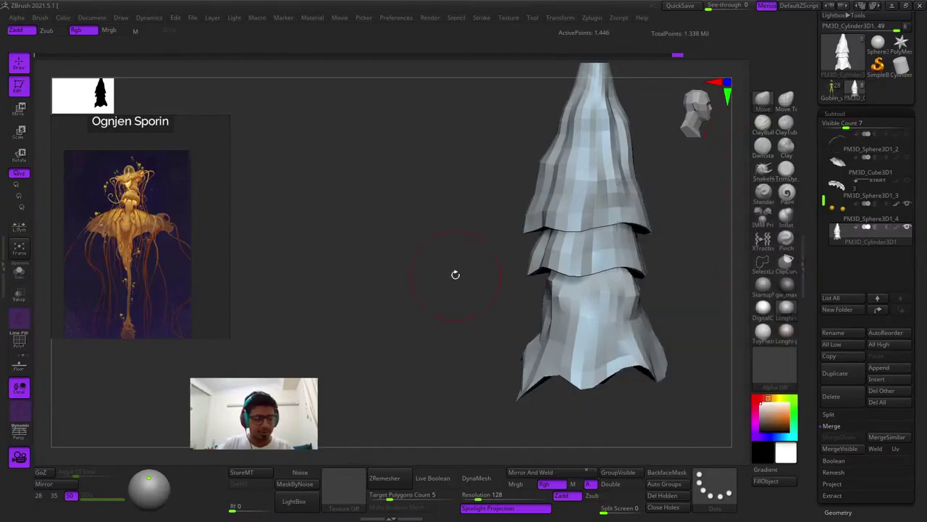
left_click(557, 259, "ctrl+shift")
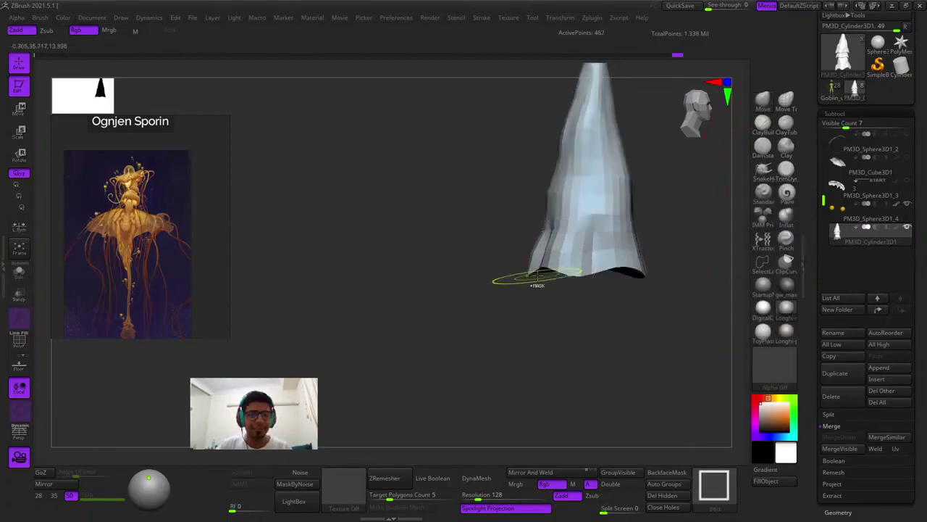
left_click(476, 300, "ctrl")
left_click(473, 310, "ctrl+shift")
left_click(472, 310, "ctrl")
key("space")
Resize the Move brush and flare the middle tier's lower corner outward and down in a straight-on view
left_click(570, 267)
left_click_drag(556, 286, 545, 340)
left_click_drag(493, 312, 596, 256, "shift")
left_click_drag(556, 286, 571, 299)
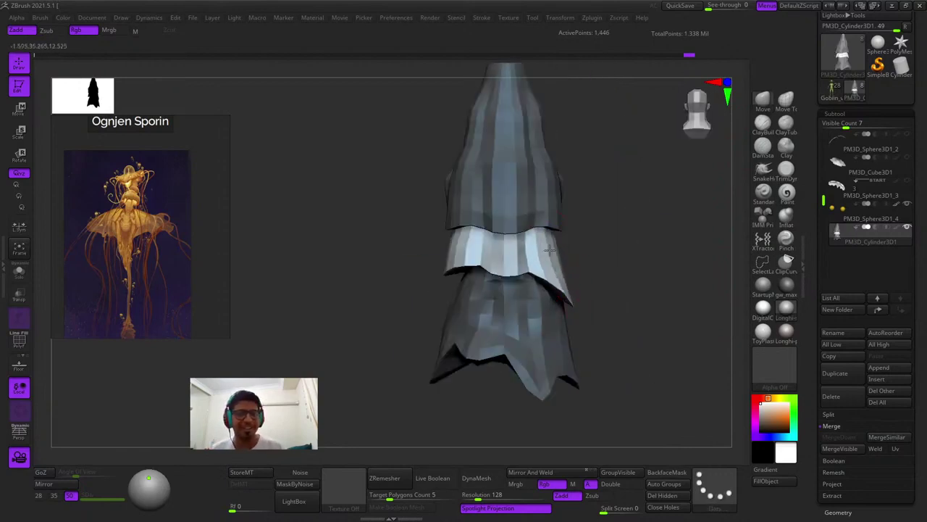
Pull the centre of the middle tier's hem down and form further points around its edge with the Move brush
right_click_drag(548, 282, 583, 268, "alt")
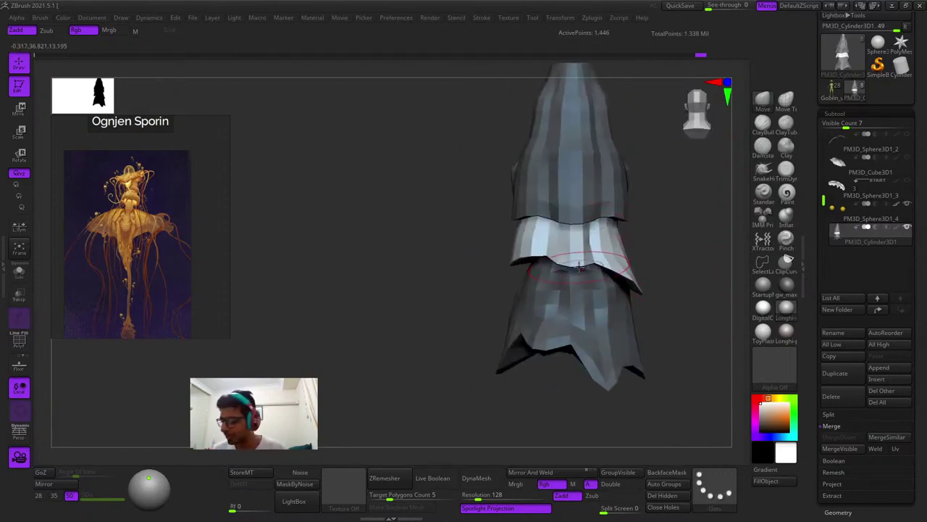
key("space")
left_click(578, 267)
left_click_drag(575, 267, 570, 283)
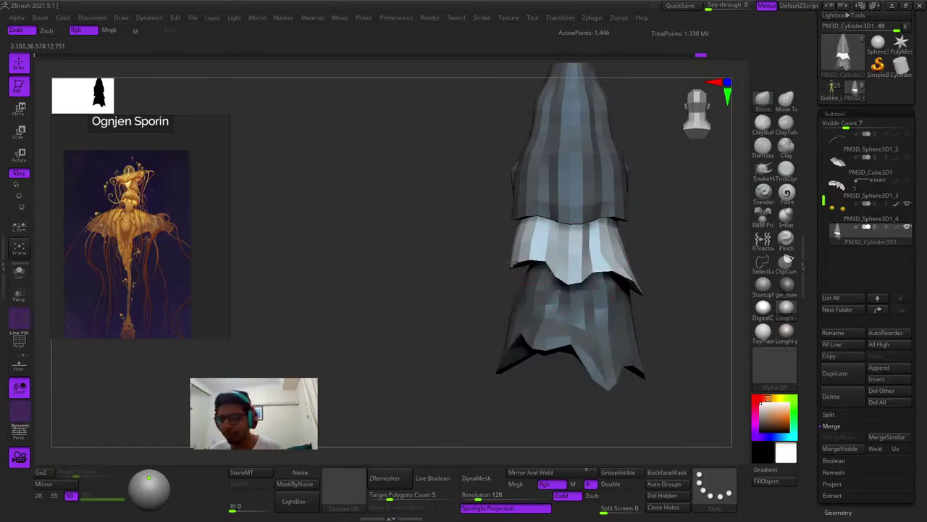
right_click_drag(499, 315, 464, 315)
key("space")
key("space")
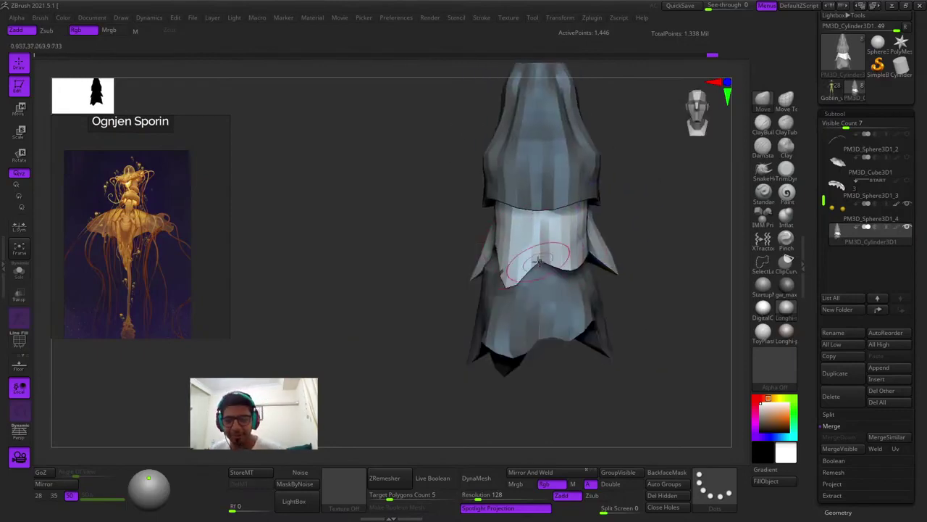
With the two lower tiers masked, flare the top tier's lower corner outward and make its hem wavy with the Move brush
mouse_move(538, 262)
right_mouse_down()
mouse_move(577, 252)
mouse_move(566, 269)
mouse_move(580, 289)
mouse_move(627, 244)
mouse_move(580, 267)
mouse_move(569, 254)
mouse_move(604, 234)
mouse_move(606, 249)
mouse_move(599, 245)
right_mouse_up()
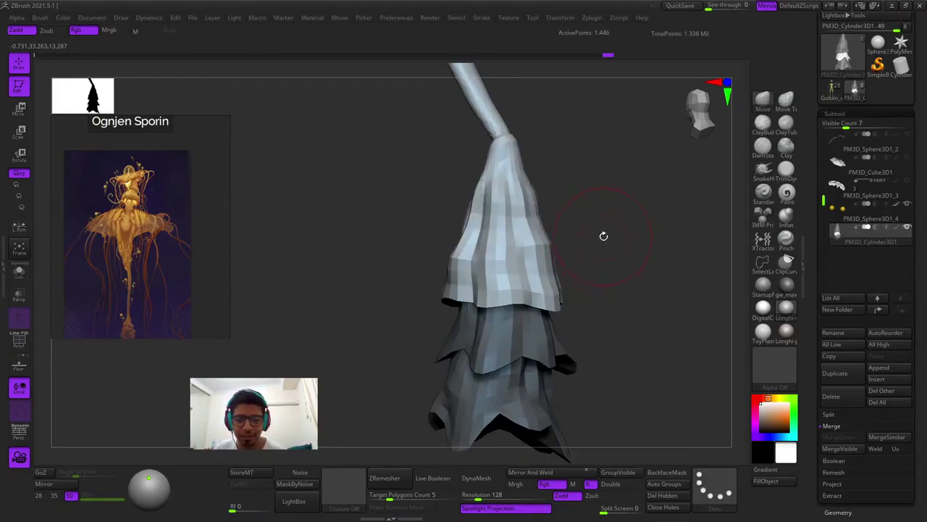
right_click_drag(603, 236, 596, 231)
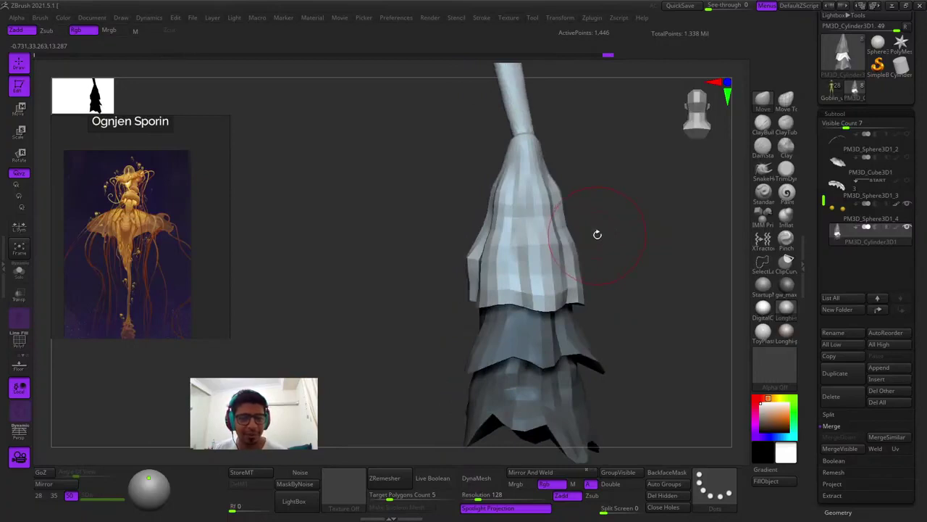
right_click_drag(601, 228, 581, 225)
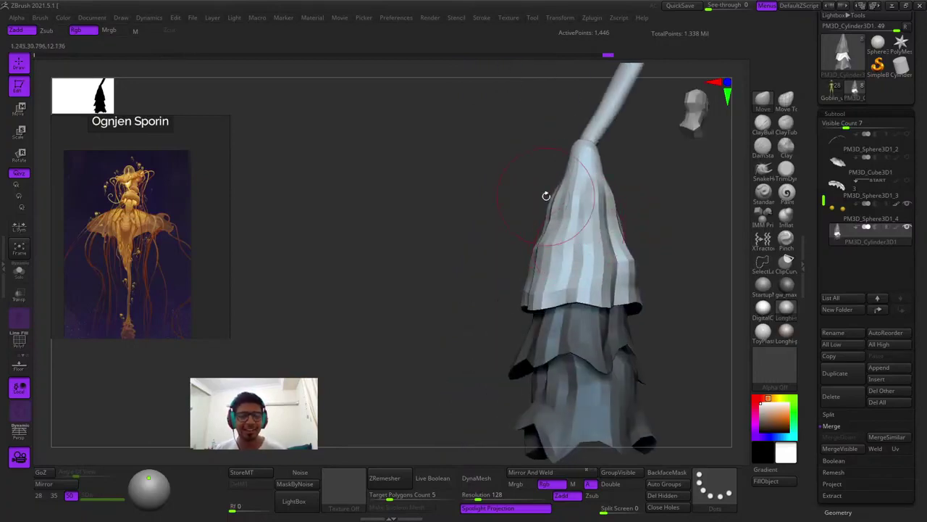
right_click_drag(546, 196, 613, 269)
key("space")
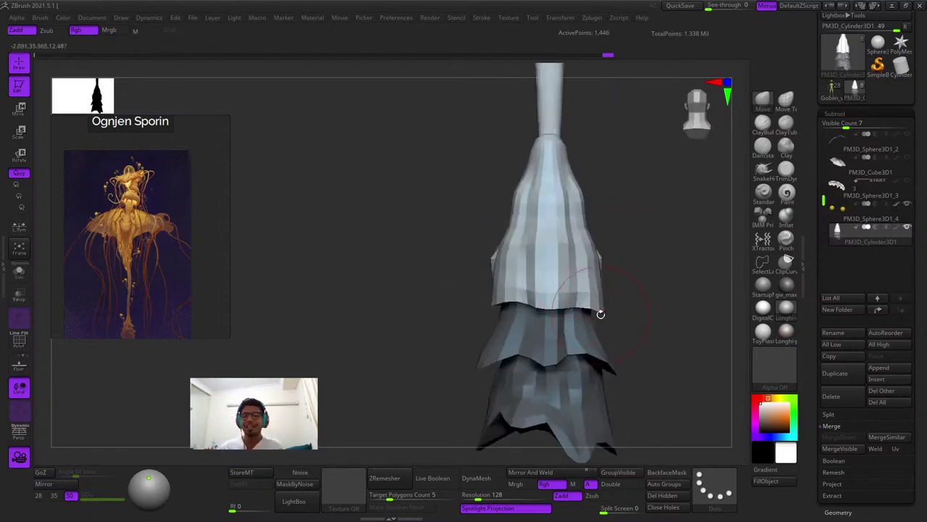
left_click_drag(601, 312, 615, 322)
key("space")
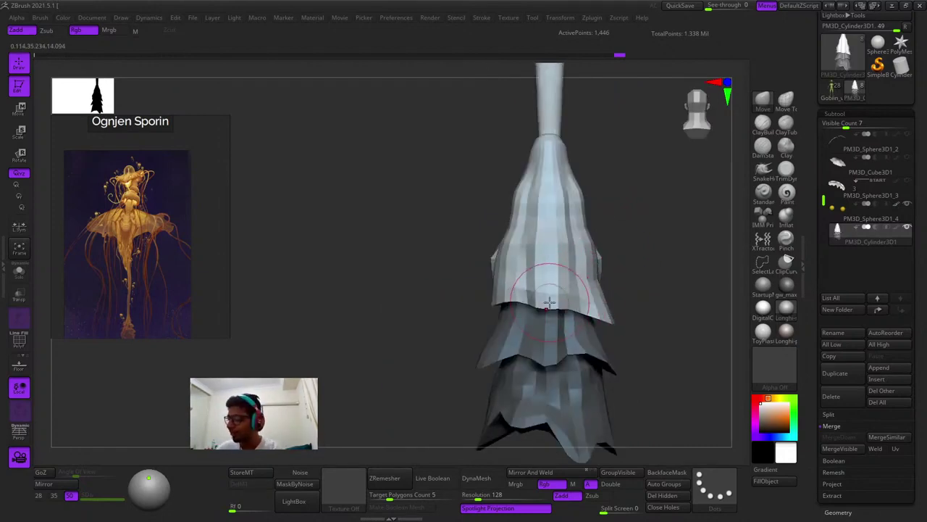
right_click_drag(536, 276, 579, 298, "alt")
left_click_drag(531, 335, 528, 350)
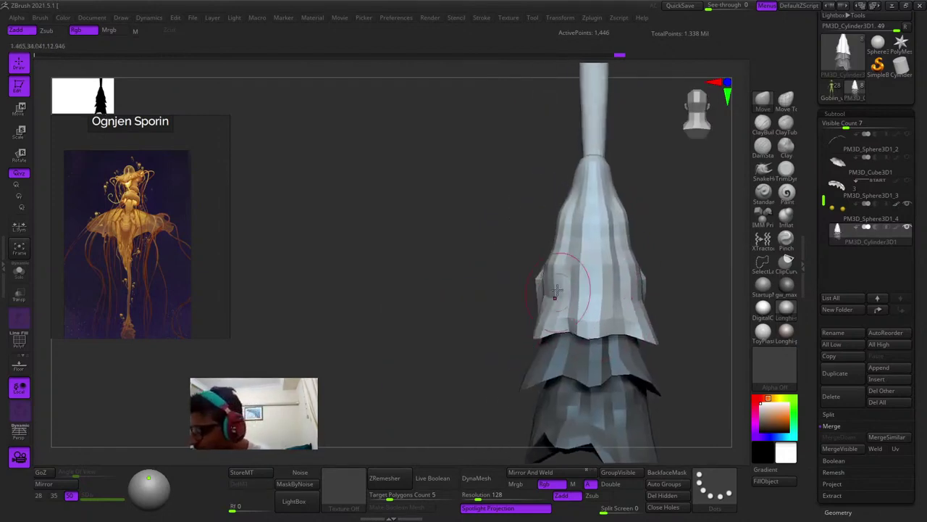
Extend the top tier's side hem outward and down, and reshape its surface folds with the Move brush
mouse_move(562, 239)
right_mouse_down()
mouse_move(510, 313)
mouse_move(528, 327)
mouse_move(587, 286)
right_mouse_up()
key("space")
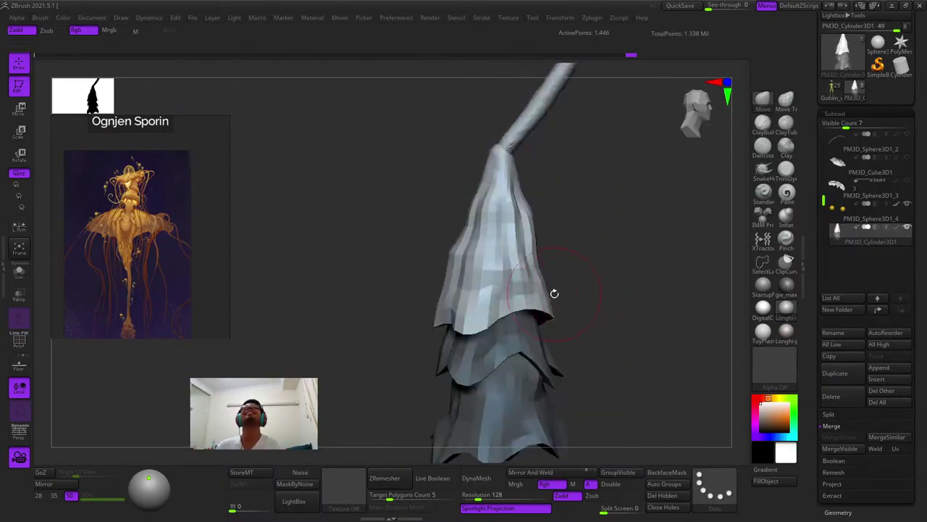
left_click_drag(551, 310, 582, 333)
left_click_drag(547, 287, 520, 305)
key("space")
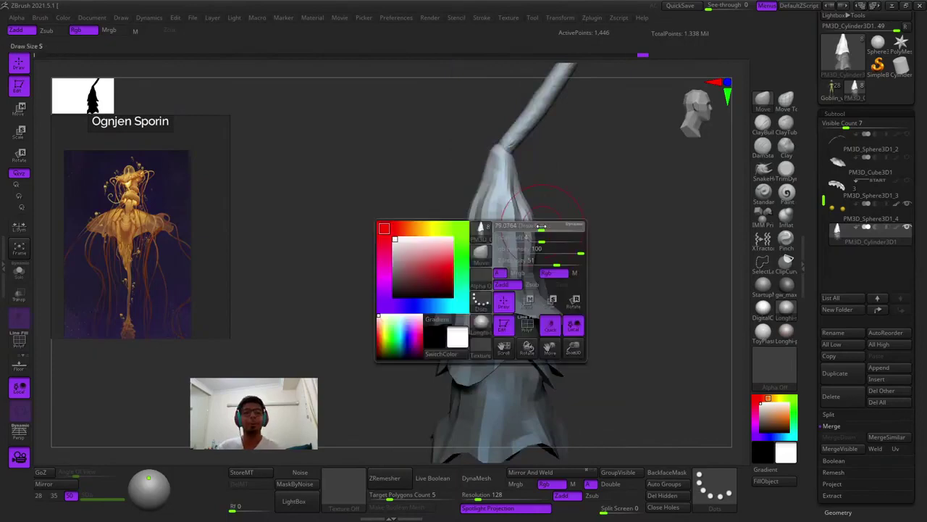
mouse_move(520, 304)
right_mouse_down()
mouse_move(540, 256)
mouse_move(587, 239)
right_mouse_up()
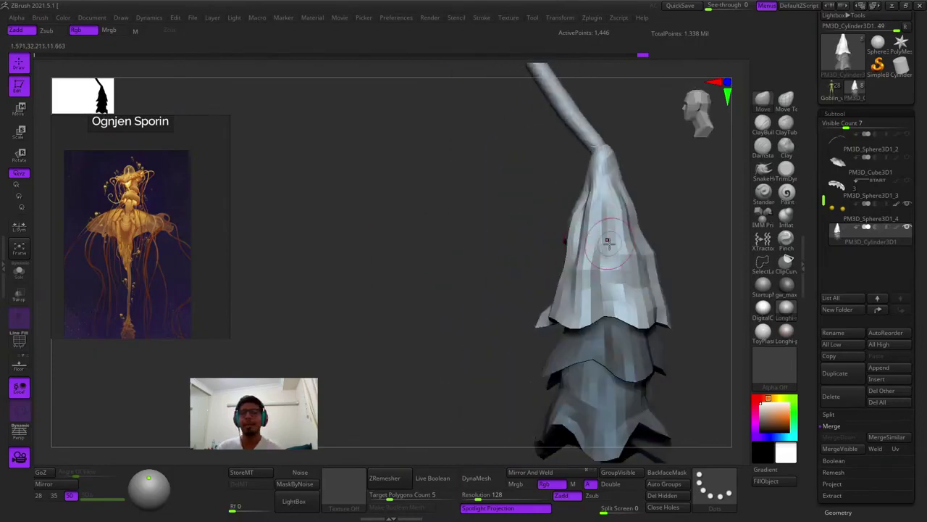
key("space")
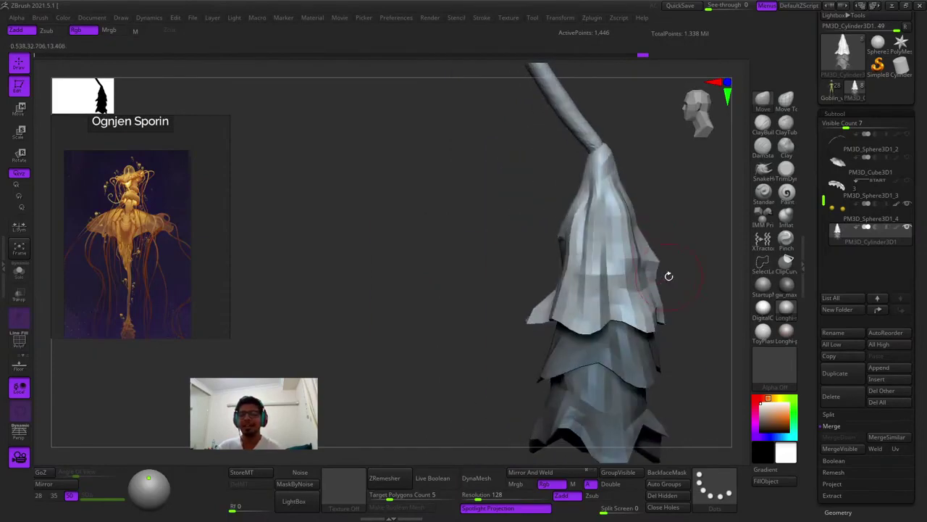
Shape the top tier's side silhouette into uneven bumps and adjust its neck where it meets the tail
right_click_drag(668, 276, 654, 269)
left_click_drag(649, 271, 631, 281)
right_click_drag(631, 281, 565, 293)
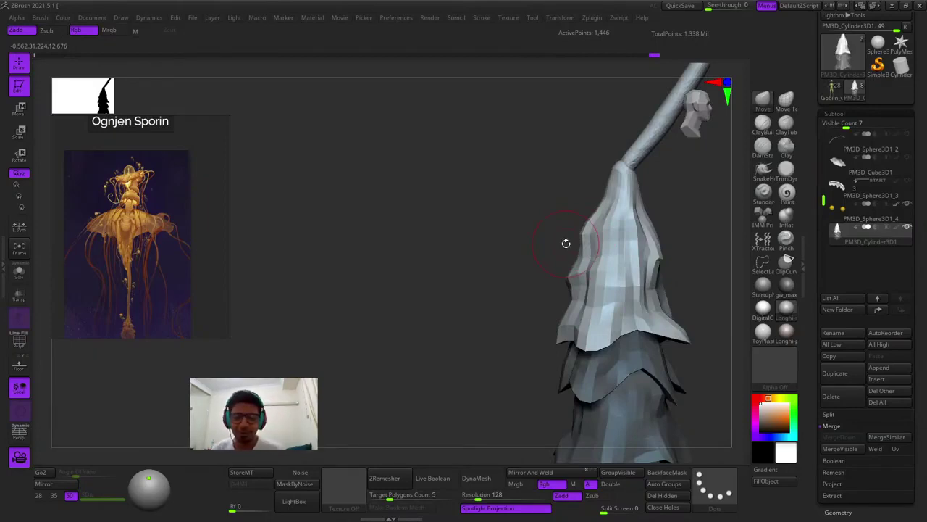
left_click_drag(497, 180, 493, 181)
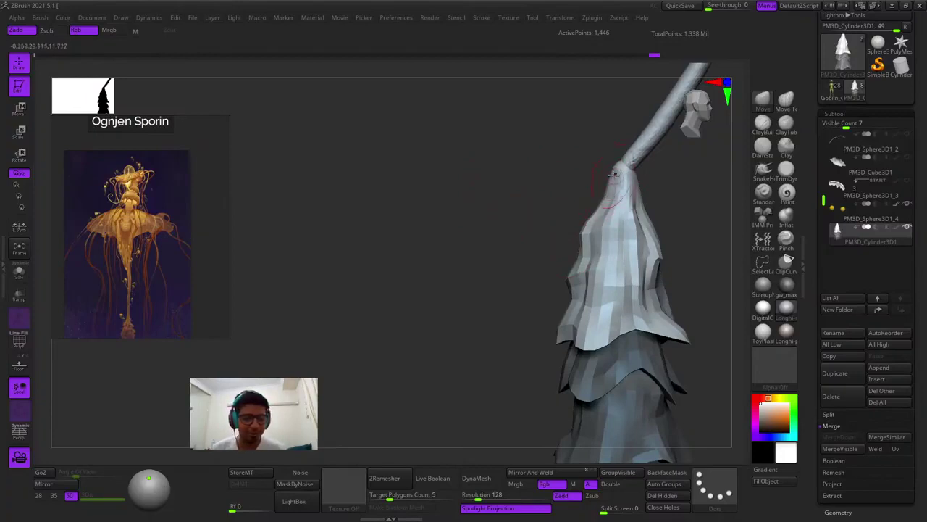
left_click_drag(614, 169, 621, 176)
right_click_drag(613, 326, 612, 370, "ctrl")
left_click_drag(581, 236, 572, 242)
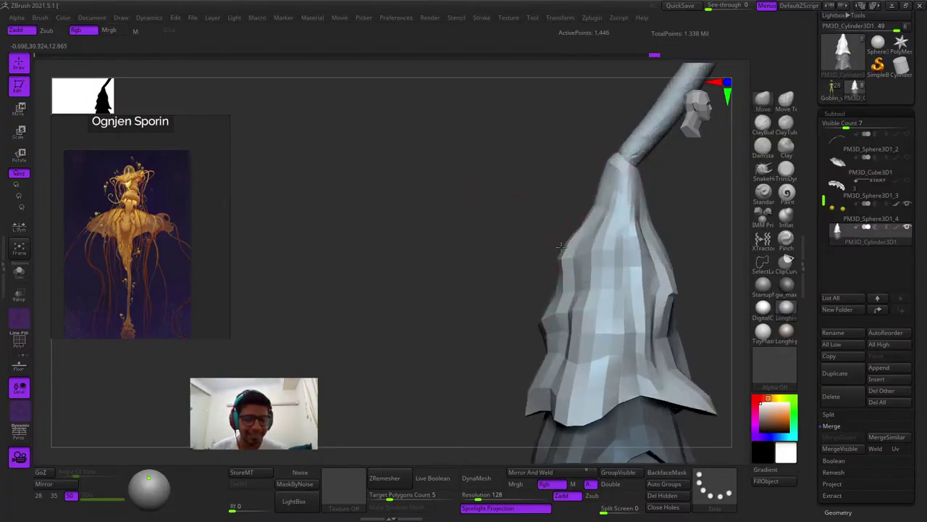
Pull the upper part of the top tier outward and down to form an overlapping ruffle around its sides and back
mouse_move(537, 282)
right_mouse_down("ctrl")
mouse_move(512, 259)
mouse_move(557, 254)
mouse_move(525, 278)
right_mouse_up("ctrl")
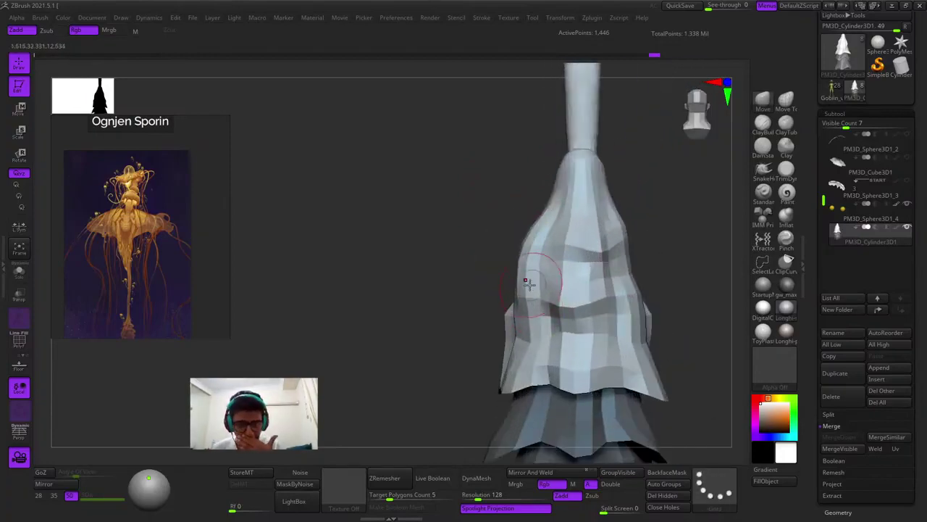
left_click_drag(527, 275, 542, 271)
right_click_drag(505, 305, 499, 279, "ctrl")
right_click_drag(500, 279, 588, 247)
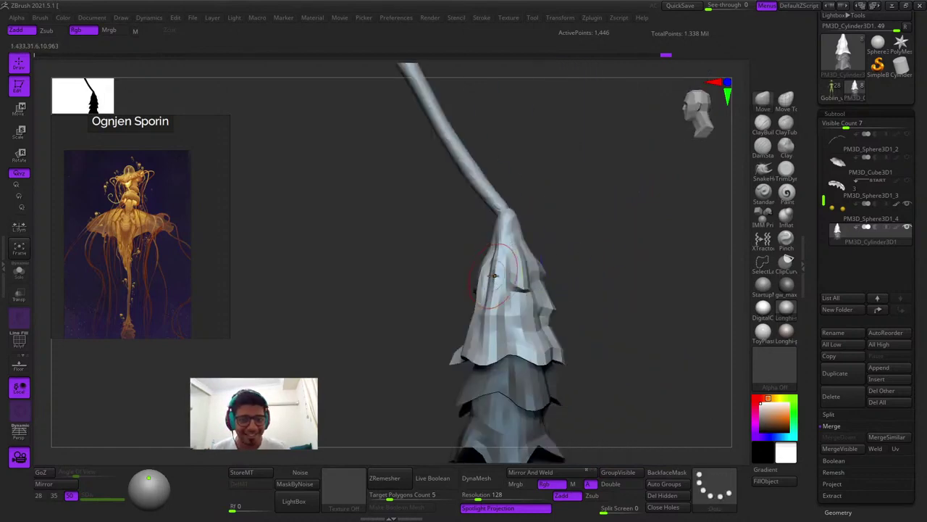
right_click_drag(497, 275, 511, 297, "shift")
mouse_move(486, 259)
left_mouse_down()
mouse_move(501, 283)
mouse_move(496, 297)
left_mouse_up()
right_click_drag(524, 346, 511, 319, "ctrl")
right_click_drag(453, 301, 518, 292, "alt")
right_click_drag(516, 279, 523, 305, "ctrl")
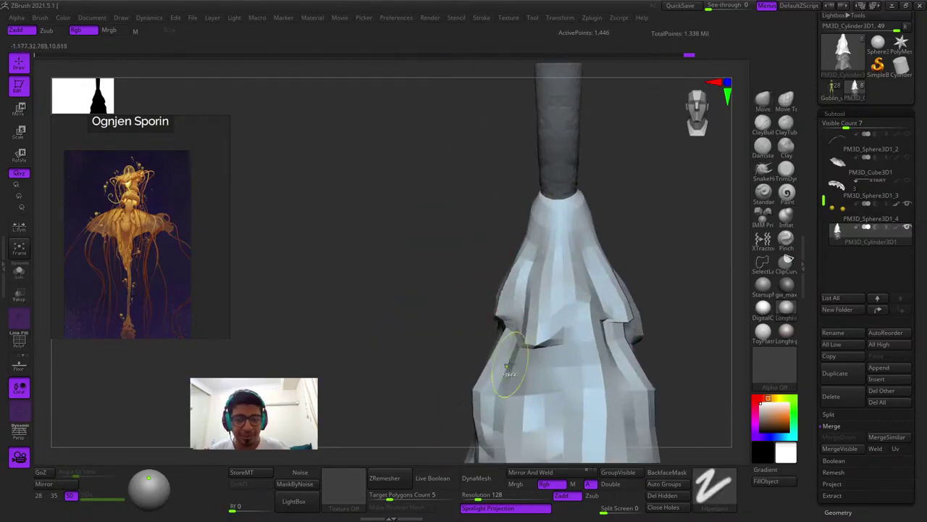
Frame the whole creature, clear the shell's mask, and turn to the side view to check the overall shape
key("f")
key("ctrl+z")
key("ctrl+z")
key("ctrl+z")
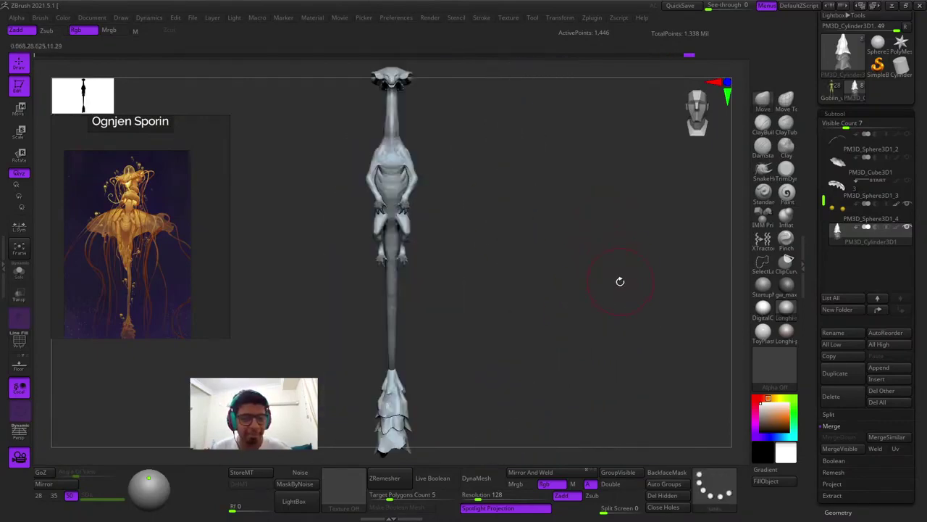
left_click_drag(571, 279, 571, 228)
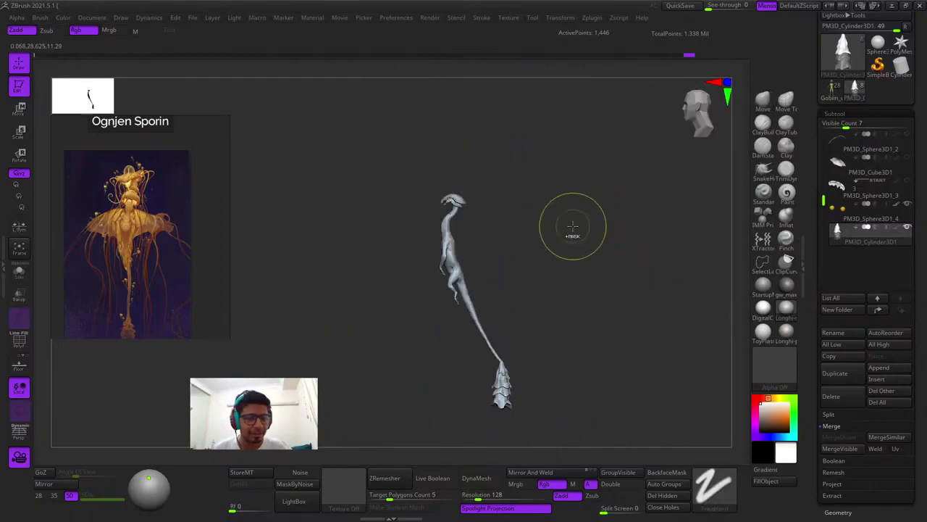
Rotate the whole shell with the gizmo so that it follows the direction of the tail
right_click_drag(575, 320, 613, 217, "alt")
right_click_drag(614, 218, 582, 381, "ctrl")
key("e")
right_click_drag(576, 246, 572, 326, "ctrl")
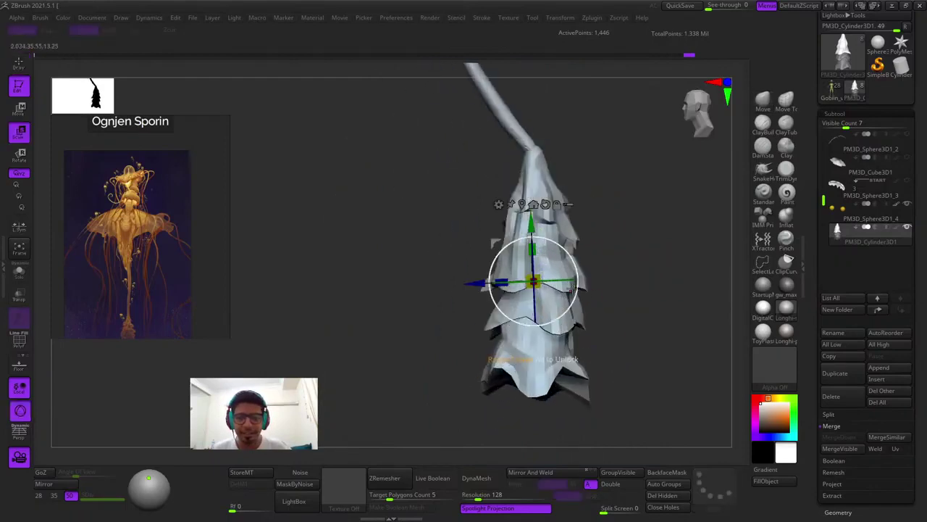
mouse_move(571, 249)
left_mouse_down()
mouse_move(547, 236)
mouse_move(628, 231)
left_mouse_up()
key("q")
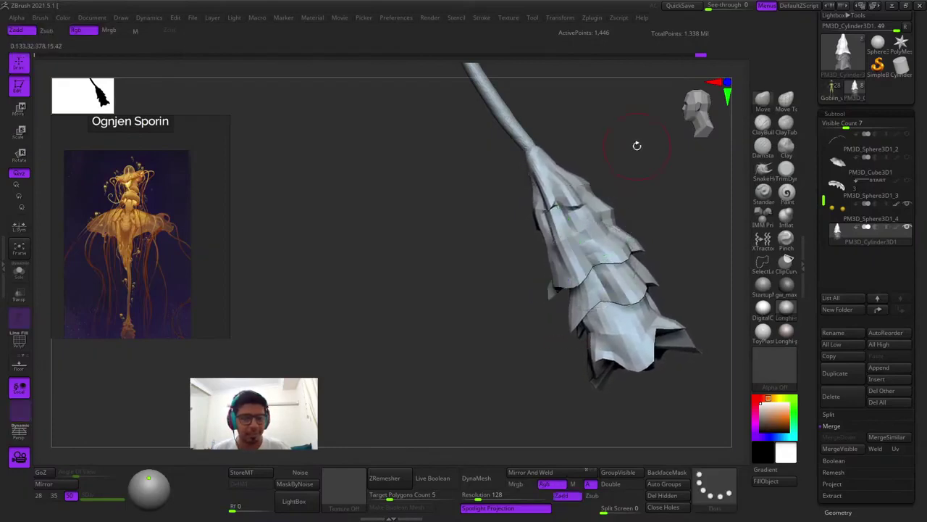
Switch to the creature's body subtool and isolate it with Solo to expose the bent tail end
right_click_drag(527, 122, 538, 242, "ctrl")
left_click(549, 232, "alt")
key("shift+f")
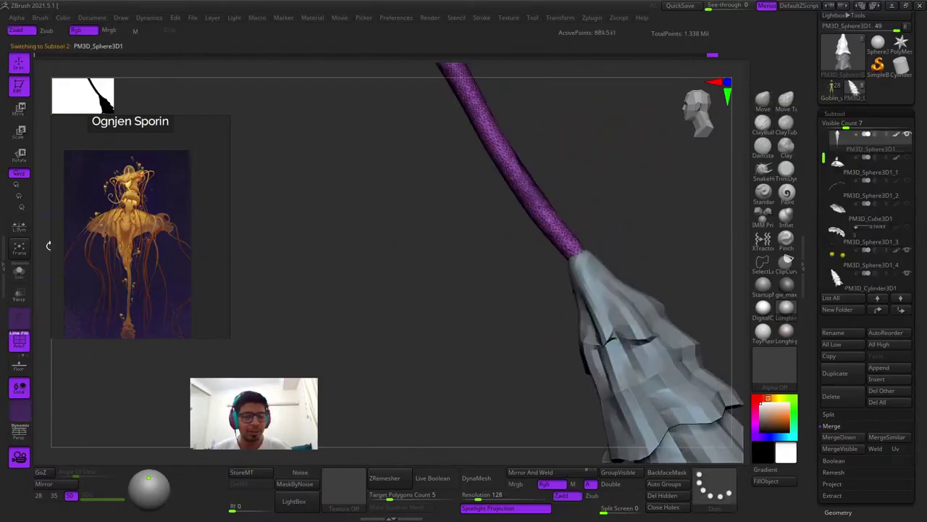
key("shift+f")
left_click(19, 273)
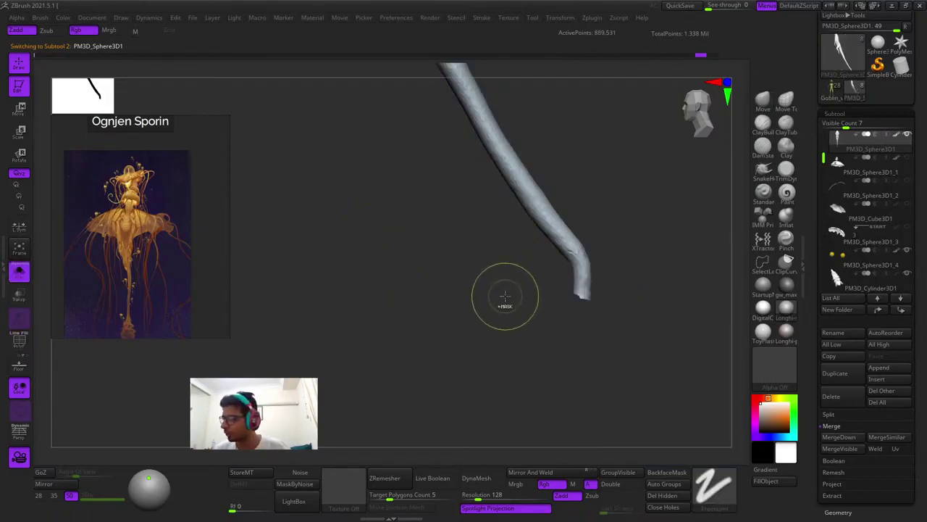
left_click(712, 56)
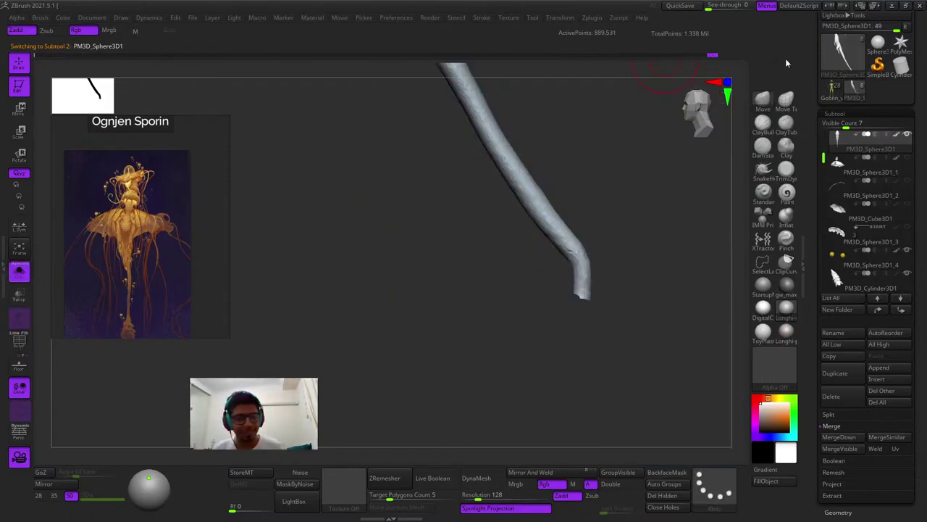
Mask around the bent tail tip, rotate it to straighten it along the tail, clear the mask and turn off Solo
left_click_drag(557, 251, 528, 391)
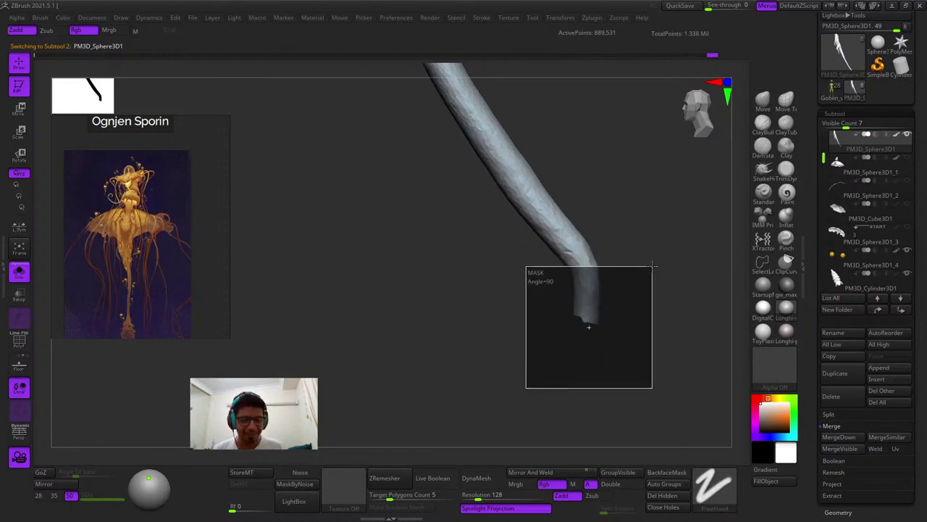
key("w")
mouse_move(624, 270)
left_mouse_down()
mouse_move(613, 251)
mouse_move(631, 248)
left_mouse_up()
key("q")
left_click(643, 210, "ctrl")
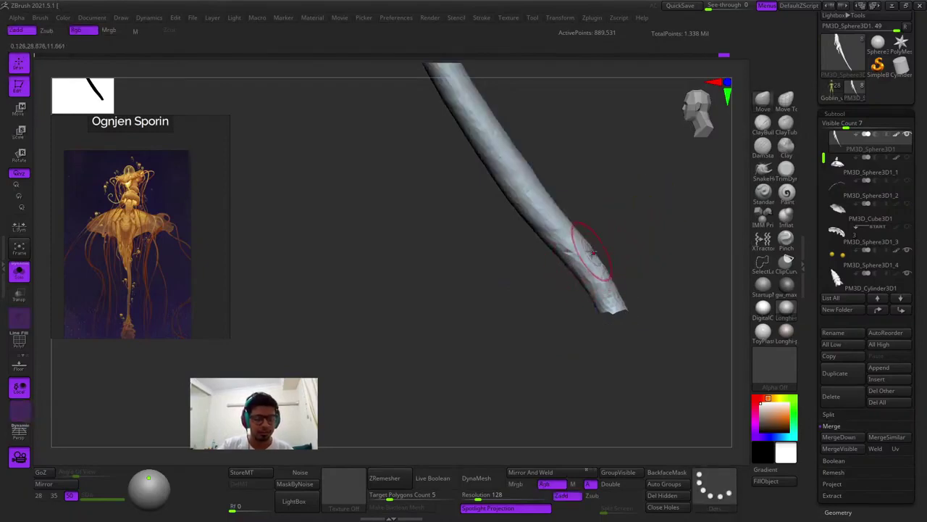
left_click(19, 272)
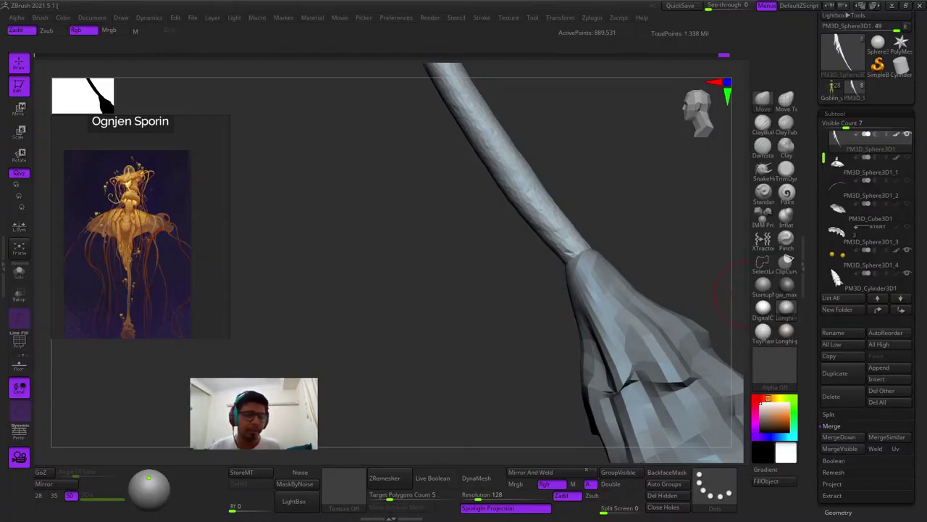
Select the tiered tail shell and reshape its top so it fits around the end of the tail
right_click_drag(435, 249, 540, 370, "ctrl")
right_click_drag(539, 369, 547, 199, "alt")
left_click_drag(546, 199, 539, 283)
left_click(534, 287, "alt")
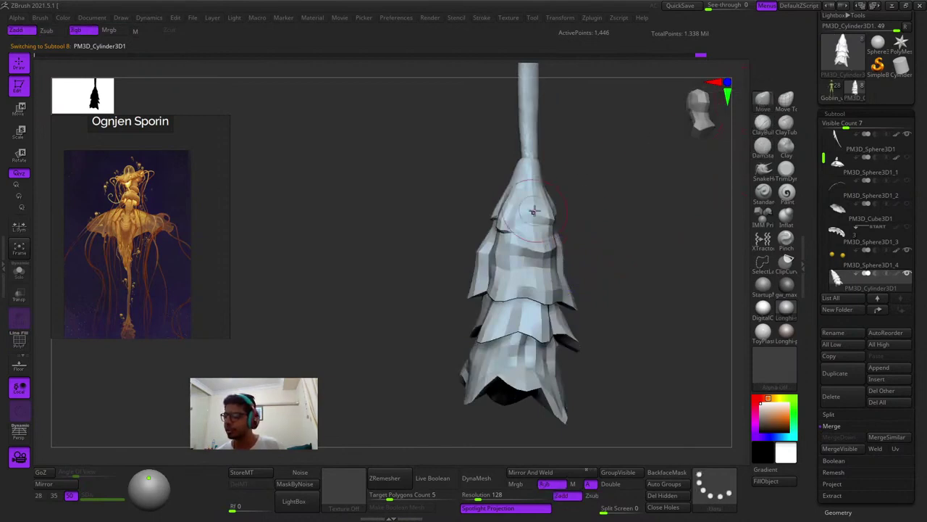
right_click_drag(533, 210, 518, 243)
right_click_drag(518, 243, 521, 289, "ctrl")
left_click_drag(525, 240, 542, 234)
mouse_move(541, 234)
right_mouse_down()
mouse_move(449, 250)
mouse_move(416, 286)
right_mouse_up()
key("space")
mouse_move(594, 256)
right_mouse_down()
mouse_move(613, 261)
mouse_move(568, 239)
right_mouse_up()
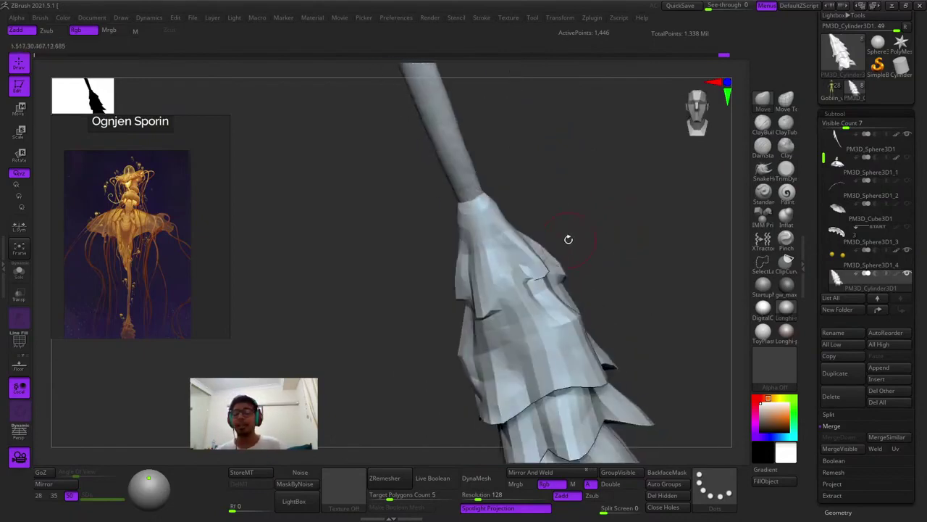
Examine the tail shell from several angles, including its wireframe and polygroups, and frame the whole creature
mouse_move(565, 275)
right_mouse_down()
mouse_move(566, 243)
mouse_move(555, 262)
mouse_move(522, 253)
mouse_move(492, 304)
mouse_move(518, 321)
mouse_move(554, 312)
mouse_move(550, 297)
mouse_move(518, 303)
mouse_move(531, 294)
mouse_move(507, 341)
mouse_move(569, 308)
mouse_move(573, 275)
mouse_move(538, 305)
mouse_move(505, 242)
right_mouse_up()
right_click(499, 358)
right_click_drag(505, 243, 471, 263)
right_click_drag(456, 343, 507, 341)
mouse_move(507, 340)
right_mouse_down("ctrl")
mouse_move(491, 264)
mouse_move(454, 353)
mouse_move(424, 352)
right_mouse_up("ctrl")
key("f")
key("shift+f")
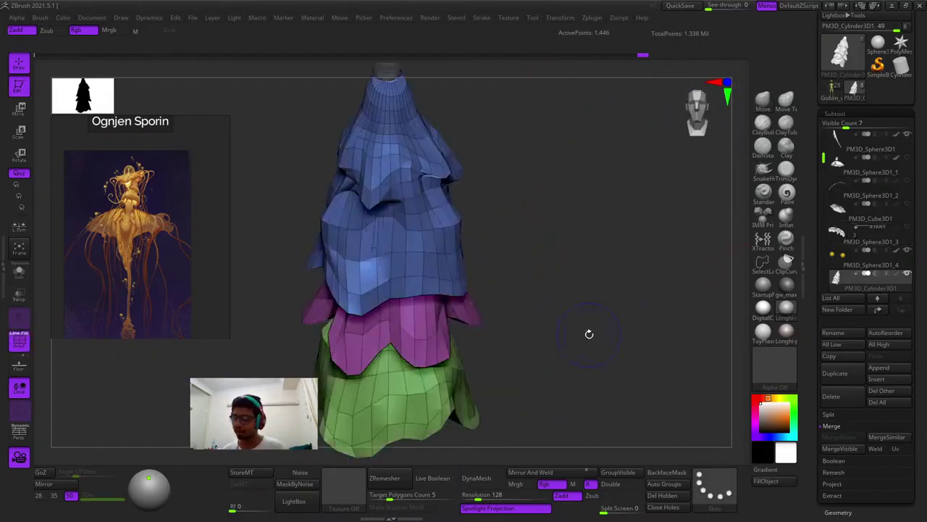
key("shift+f")
key("f")
right_click_drag(615, 315, 656, 334)
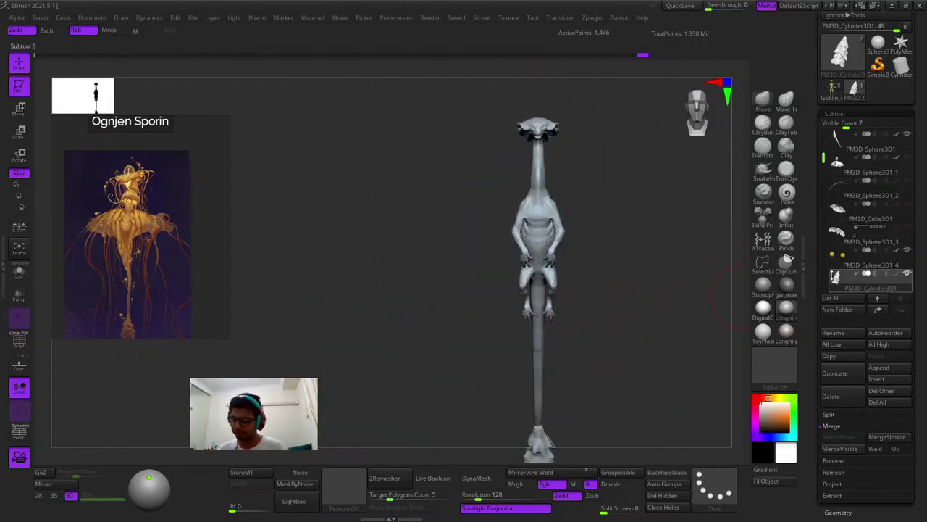
Switch to the PM3D_Sphere3D1_1 shell around the torso and inspect its wireframe and polygroups from the front
left_click(838, 162)
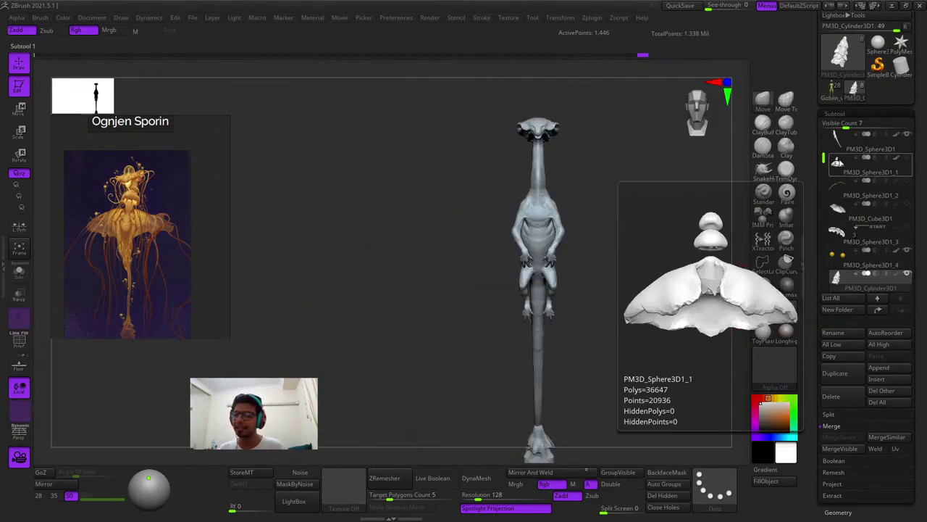
key("f")
key("f")
right_click_drag(538, 261, 545, 301, "alt")
right_click_drag(494, 244, 559, 224, "ctrl")
key("shift+f")
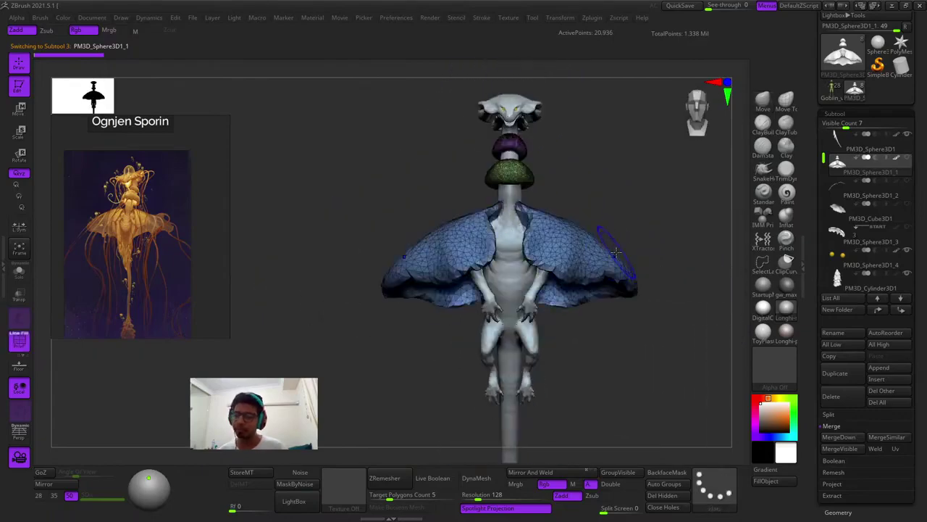
key("shift+f")
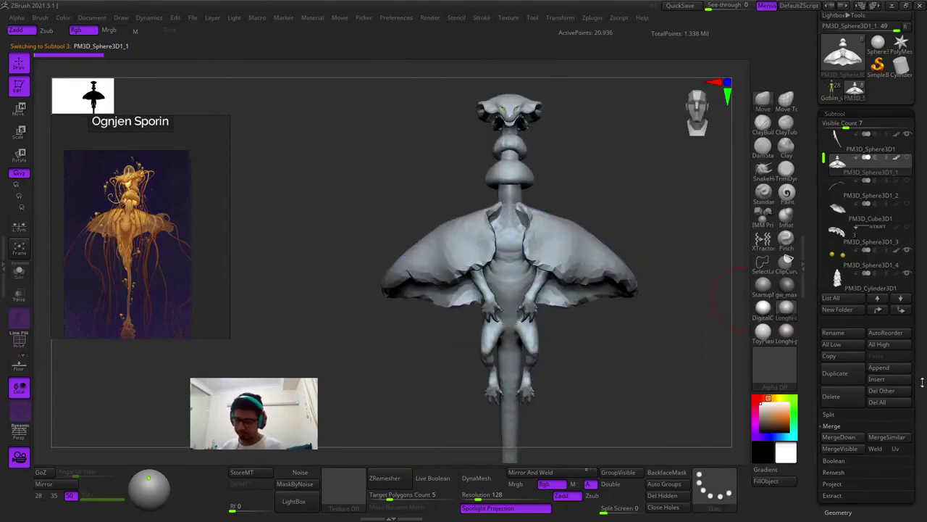
Append a Cylinder3D as a new subtool and select it
left_click_drag(920, 392, 923, 318)
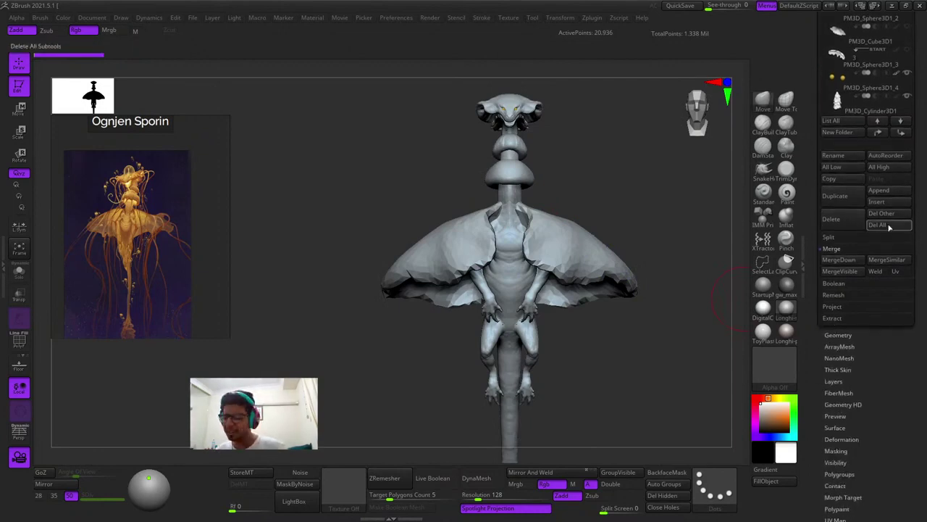
left_click(878, 190)
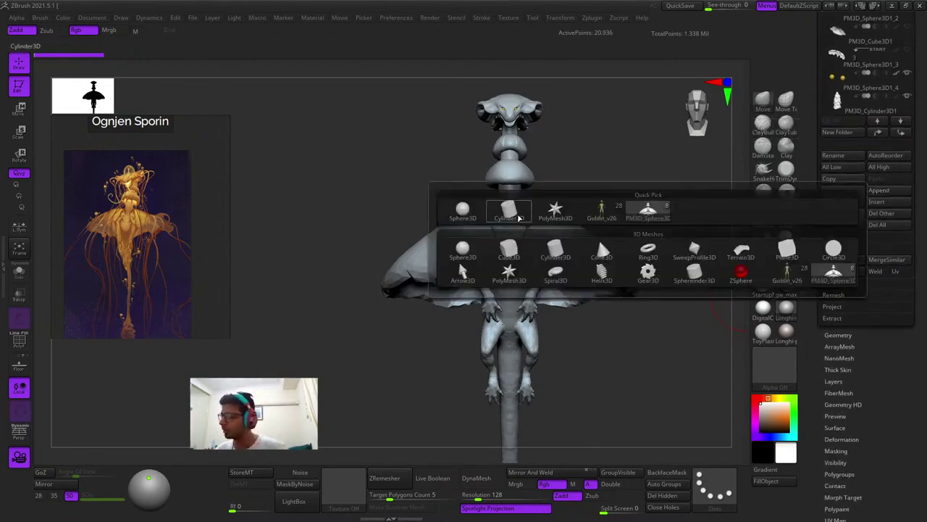
left_click(518, 214)
left_click_drag(821, 70, 823, 46)
right_click_drag(581, 300, 590, 244, "ctrl")
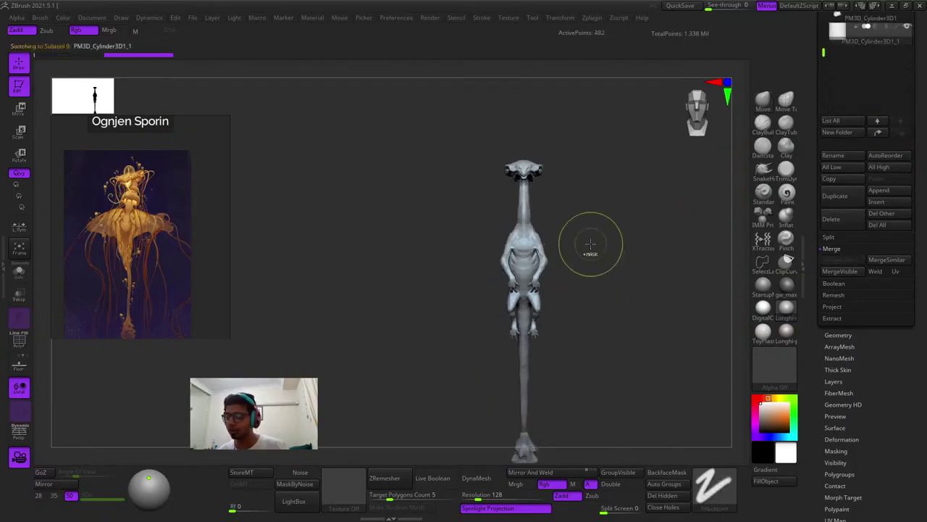
Compare the alternative shells PM3D_Sphere3D1_3 and PM3D_Cube3D1, then leave only the PM3D_Sphere3D1_1 shell shown around the torso
left_click_drag(918, 119, 914, 222)
left_click(878, 229)
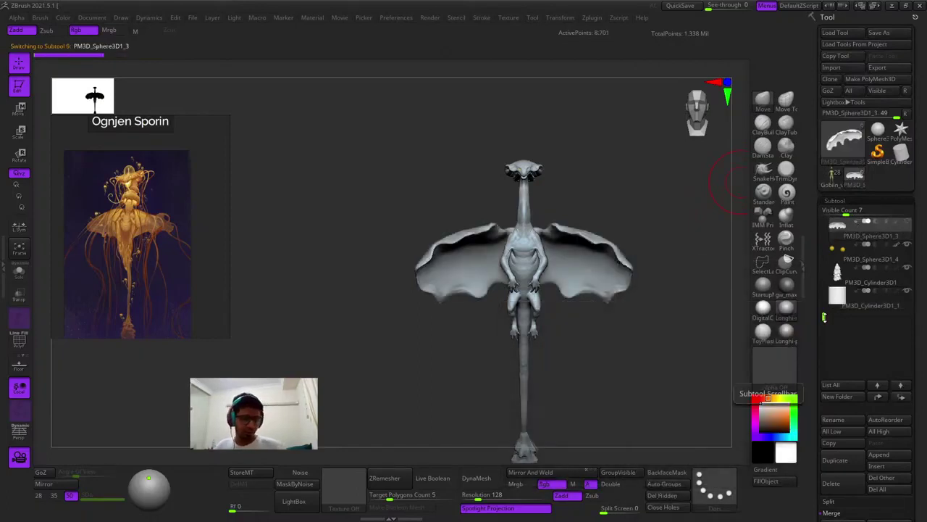
left_click_drag(823, 317, 824, 288)
left_click_drag(710, 281, 652, 285)
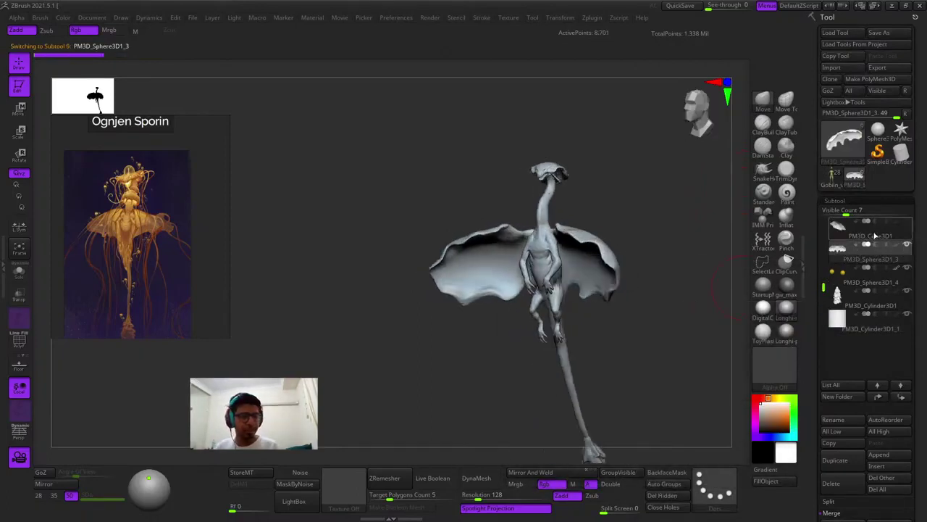
left_click(907, 222)
left_click(886, 230)
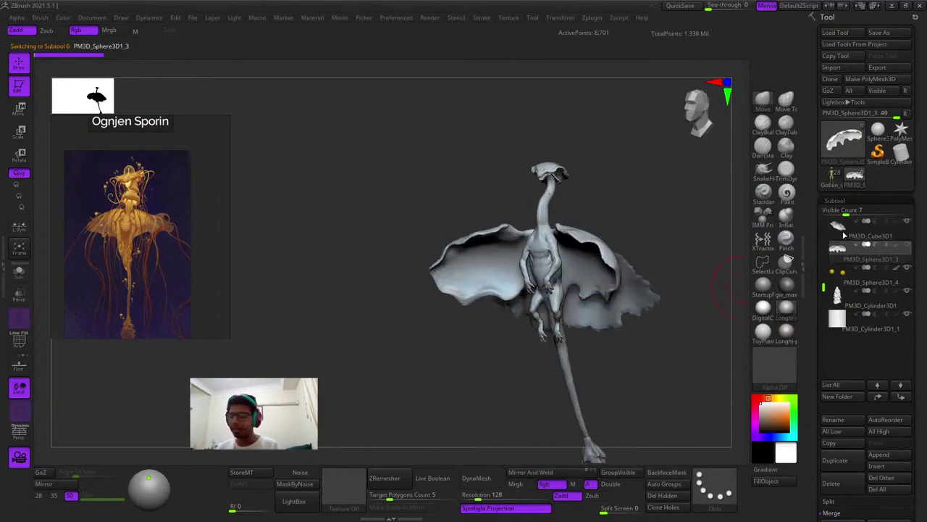
left_click_drag(753, 304, 712, 306)
left_click_drag(824, 284, 820, 304)
left_click(909, 292)
left_click(909, 259)
Select the appended cylinder and scale it up uniformly until it encloses the torso and is wider than the arms
left_click(866, 303)
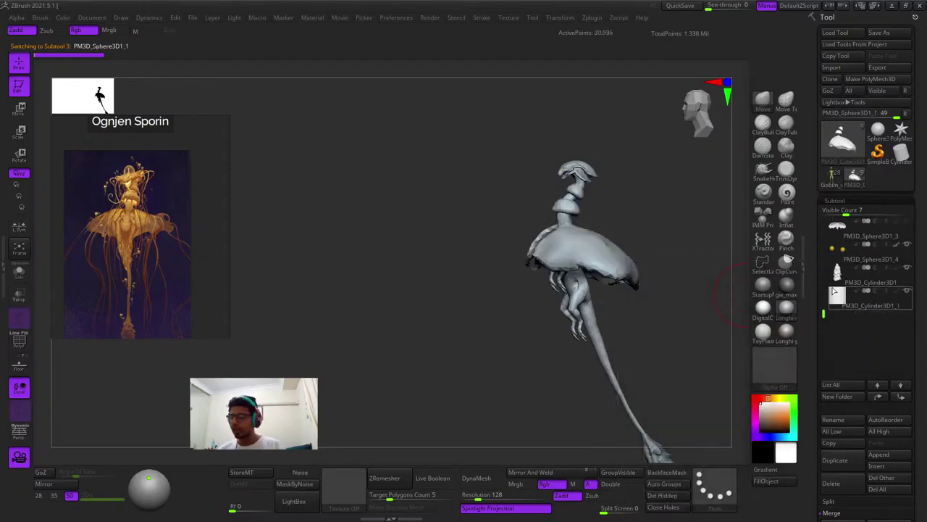
left_click_drag(716, 302, 638, 299)
key("shift+f")
key("w")
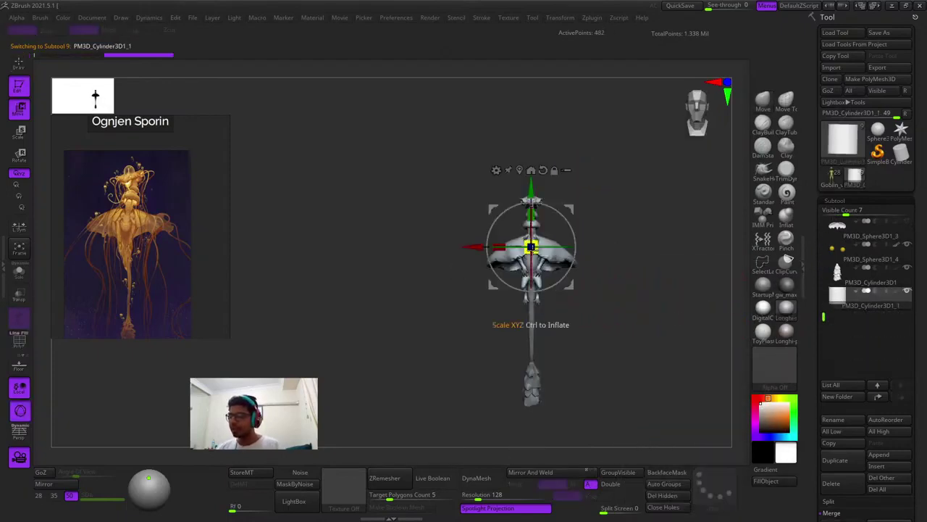
right_click_drag(562, 250, 599, 247)
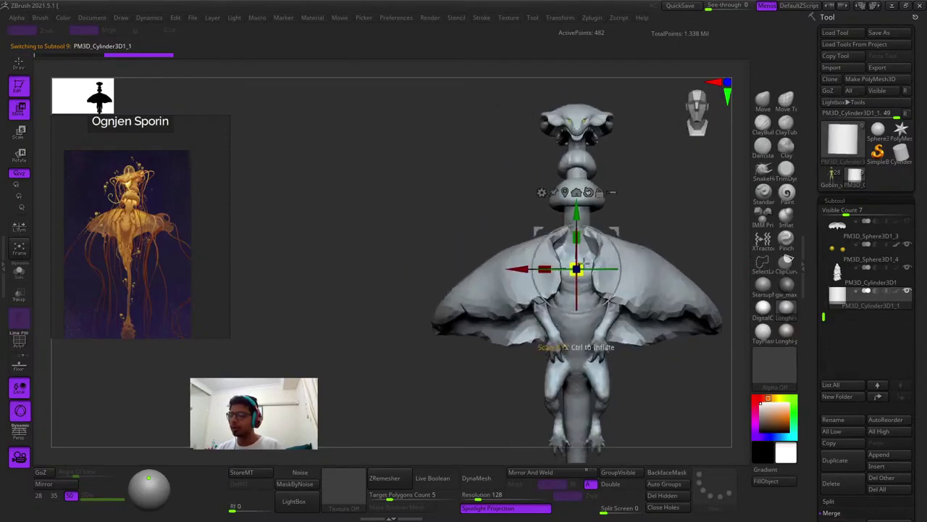
left_click_drag(576, 269, 641, 257)
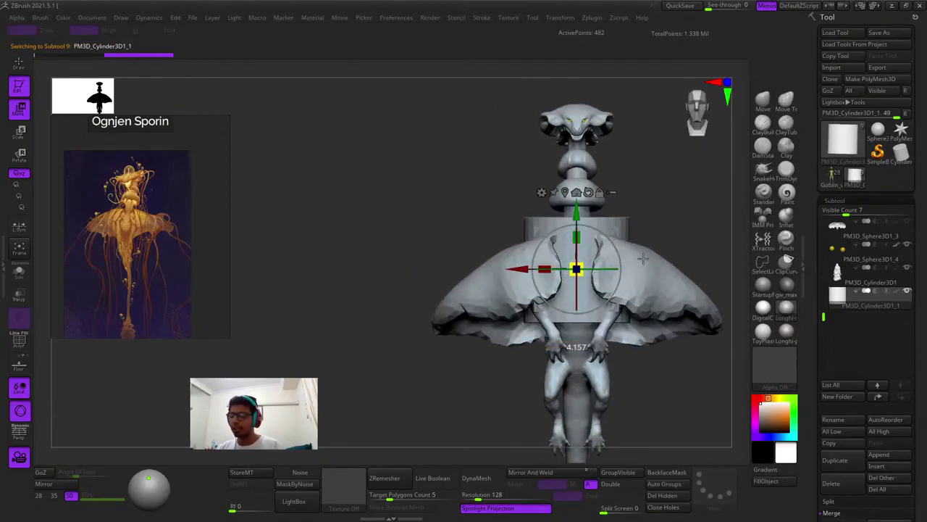
right_click_drag(642, 236, 607, 219, "alt")
left_click_drag(610, 212, 611, 245)
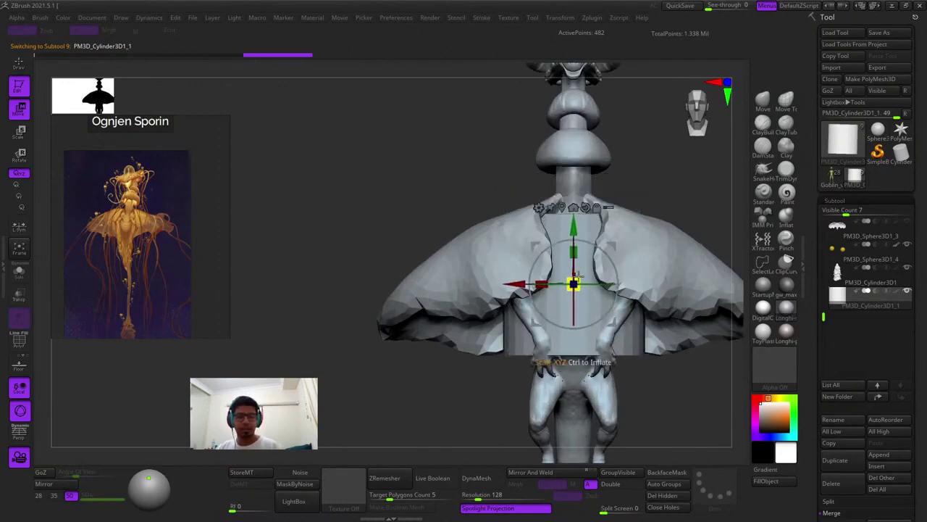
left_click_drag(573, 284, 621, 279)
right_click_drag(647, 217, 640, 190, "alt")
key("q")
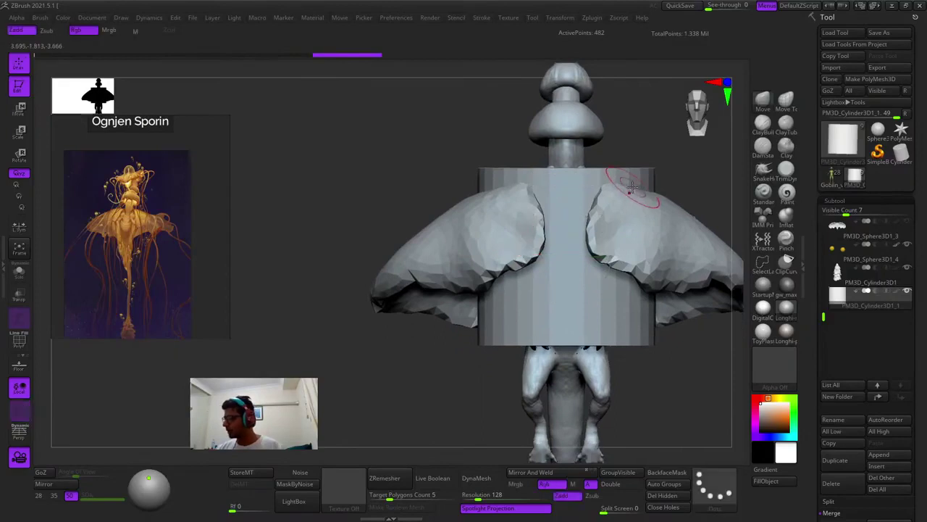
Check the enlarged cylinder's wireframe, view it alone, and compare it with the framed creature
key("shift+f")
key("shift+f")
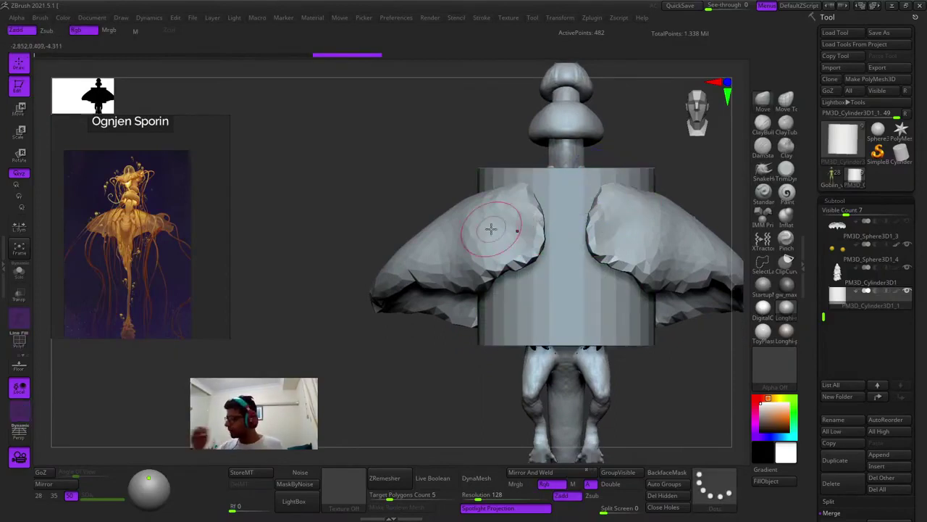
left_click(18, 271)
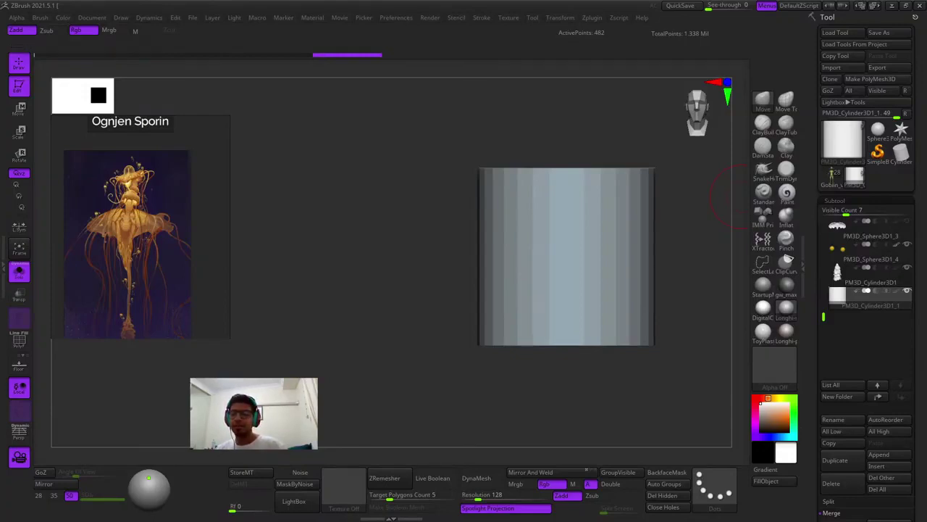
left_click(19, 272)
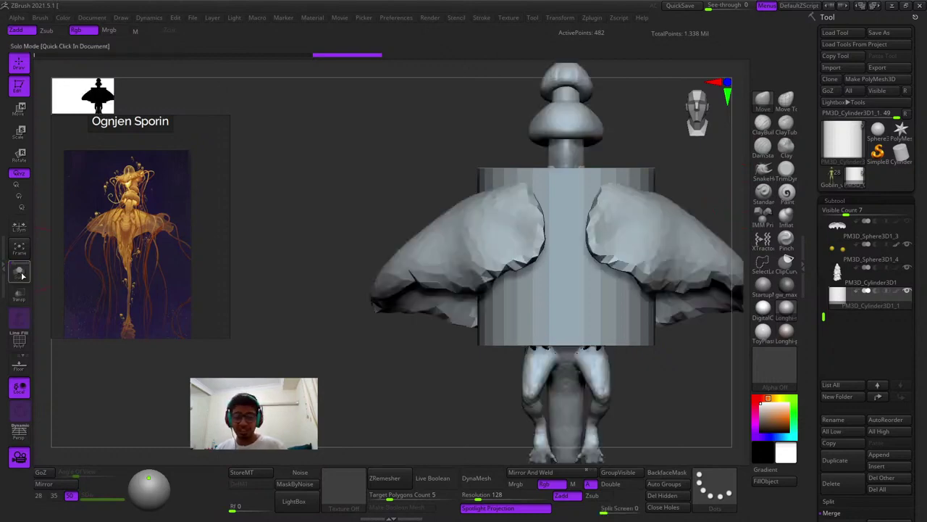
key("f")
key("f")
key("f")
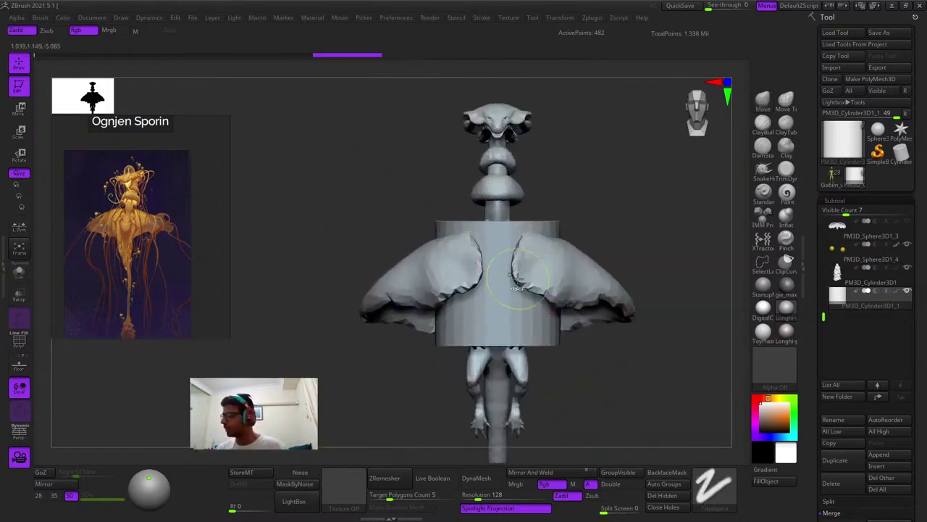
Isolate the cylinder and push its upper sides inward from front and side to form a tapered, rounded dome
key("space")
mouse_move(463, 233)
right_mouse_down()
mouse_move(466, 259)
mouse_move(466, 225)
mouse_move(445, 253)
mouse_move(456, 217)
mouse_move(425, 213)
mouse_move(335, 242)
right_mouse_up()
left_click(19, 273)
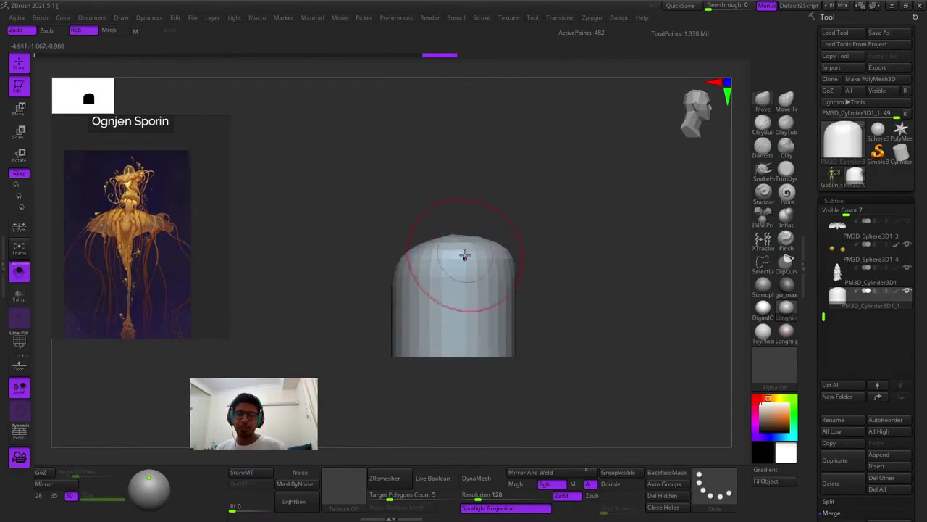
right_click_drag(464, 255, 326, 250)
mouse_move(591, 249)
right_mouse_down()
mouse_move(567, 276)
mouse_move(572, 263)
mouse_move(564, 264)
mouse_move(583, 268)
mouse_move(580, 280)
mouse_move(560, 274)
mouse_move(598, 278)
mouse_move(631, 247)
mouse_move(611, 287)
right_mouse_up()
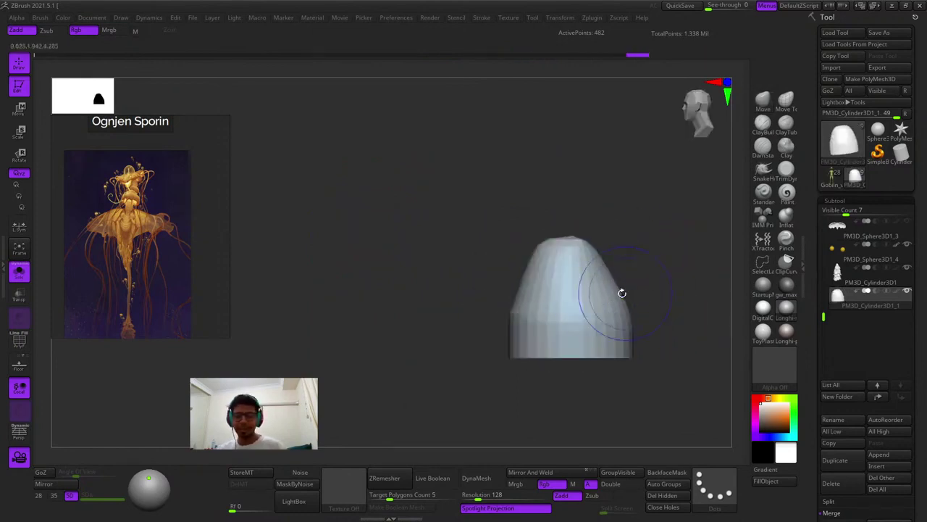
right_click_drag(449, 309, 502, 275, "shift")
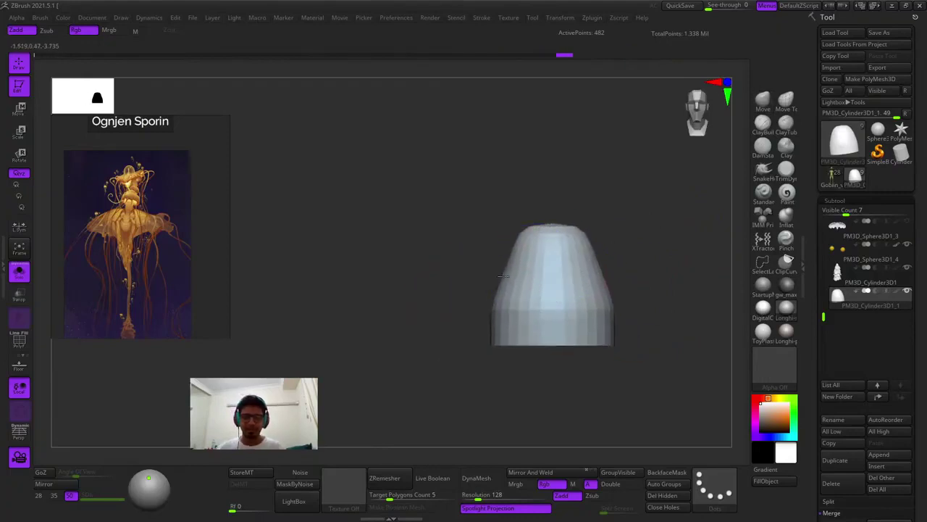
right_click_drag(573, 283, 560, 295)
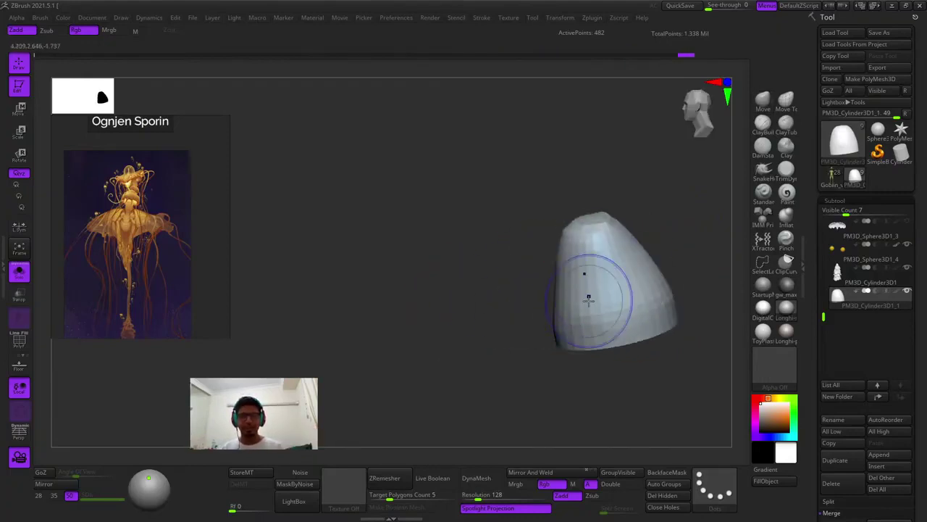
right_click_drag(545, 231, 493, 270, "shift")
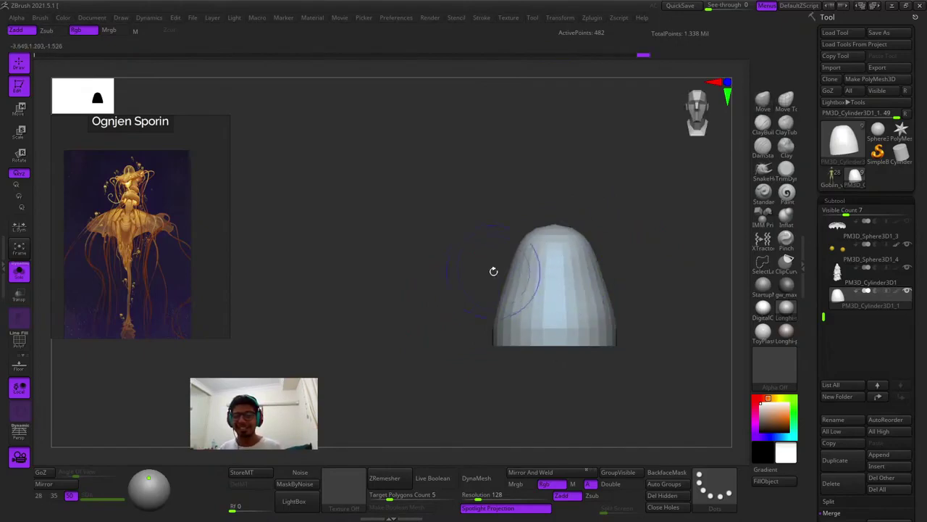
right_click_drag(560, 212, 551, 242)
left_click_drag(486, 243, 517, 255)
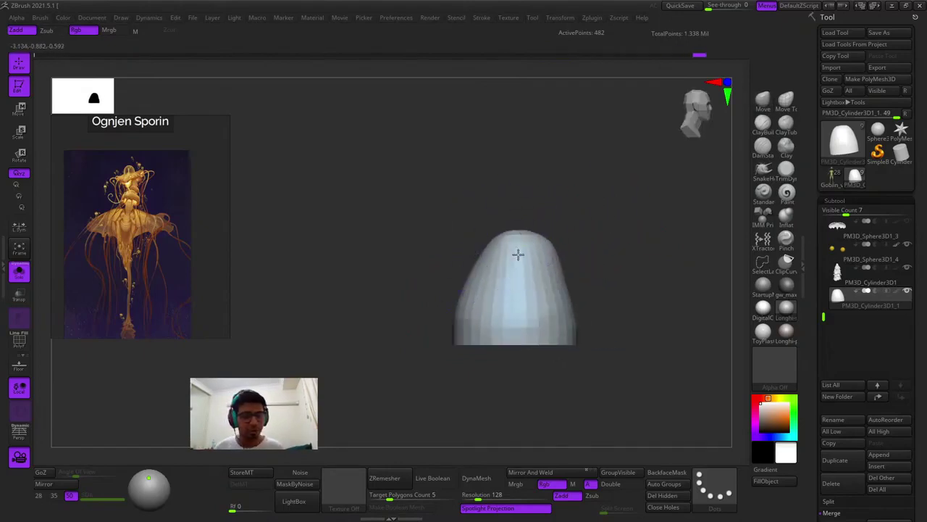
left_click_drag(479, 282, 510, 309)
right_click_drag(509, 308, 524, 297)
key("ctrl+z")
key("ctrl+z")
key("ctrl+z")
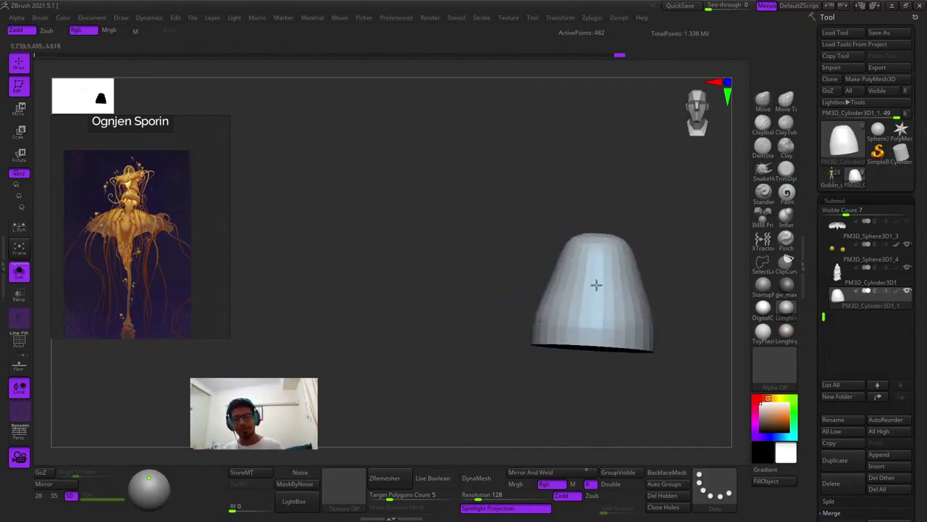
Bring back the rest of the creature, frame the dome and check how it sits under the torso shell
right_click_drag(596, 284, 533, 303)
left_click(20, 273)
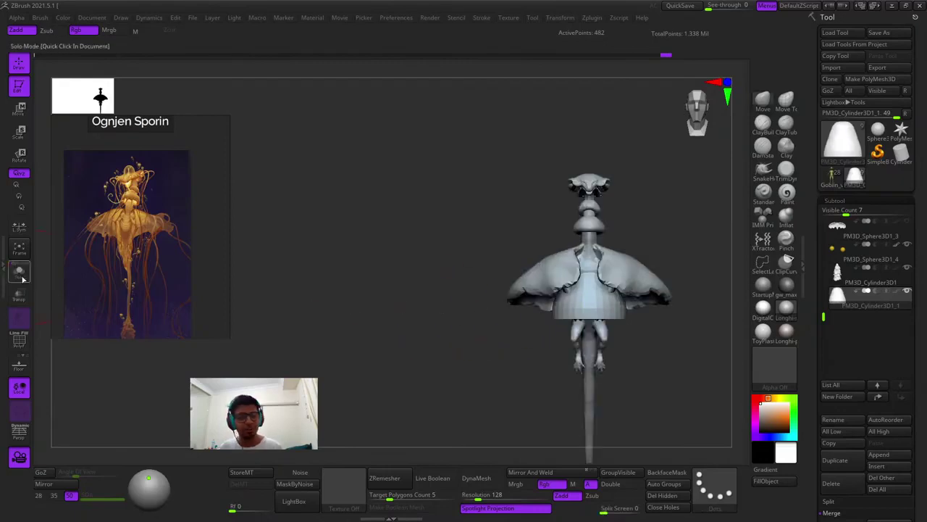
key("f")
key("shift+f")
key("shift+f")
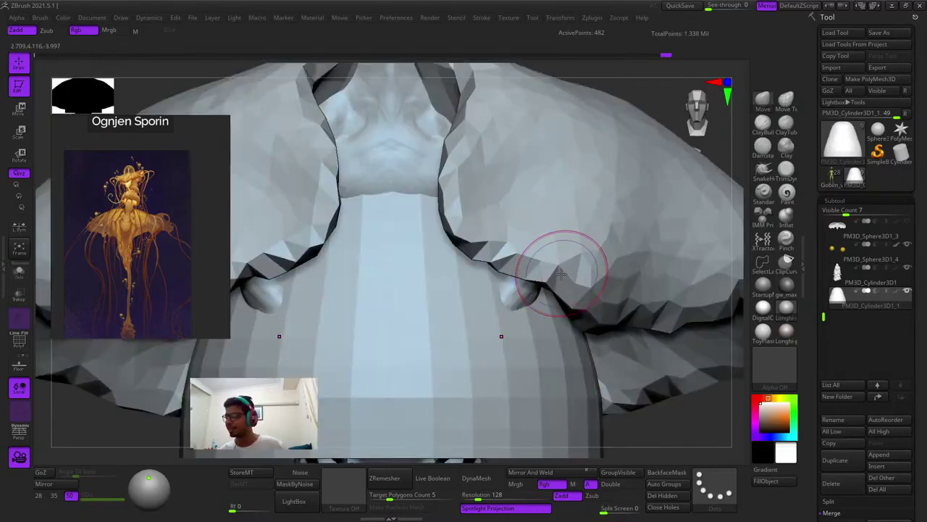
Reposition the dome in side view so it sits centred beneath the torso shell
key("f")
key("f")
right_click_drag(474, 189, 536, 207, "alt")
right_click_drag(536, 206, 538, 266, "ctrl")
key("w")
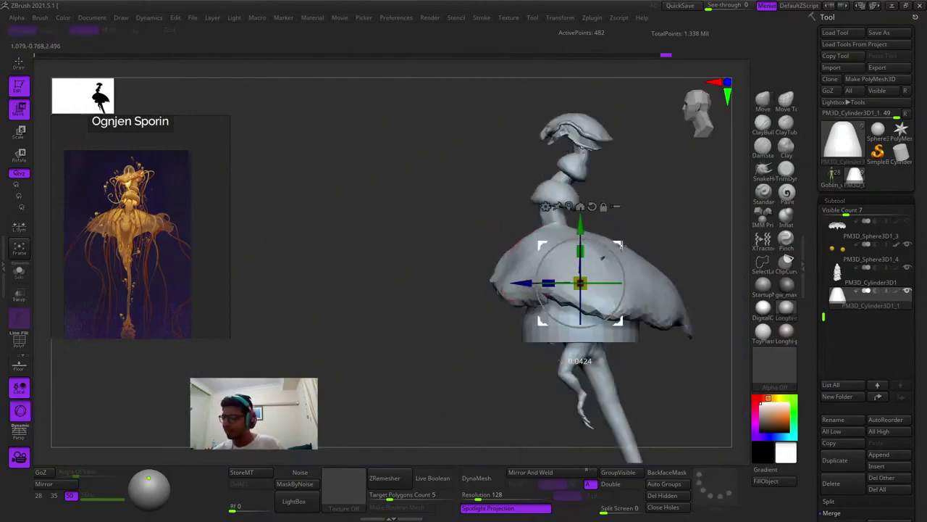
left_click_drag(620, 246, 596, 238)
key("q")
right_click_drag(579, 200, 606, 208, "shift")
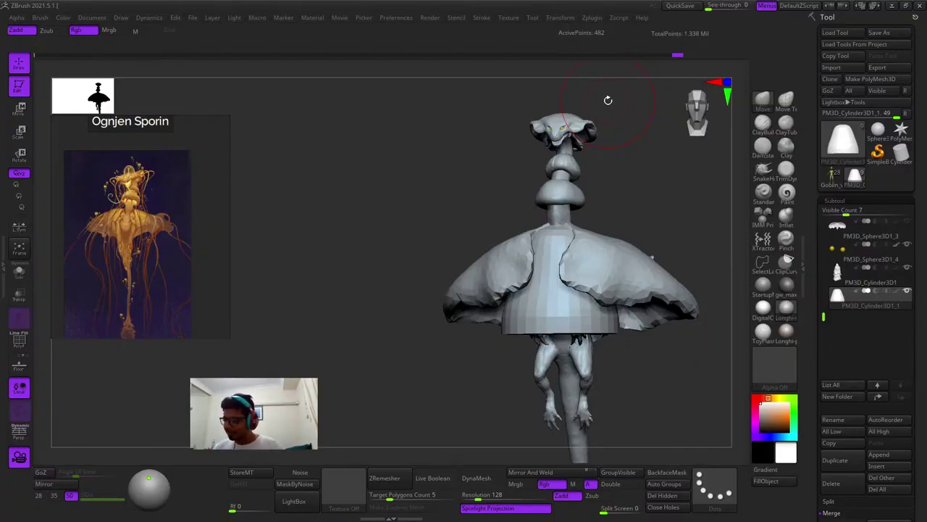
Tilt the dome in side view to follow the backward lean of the creature's torso
right_click_drag(444, 184, 480, 242)
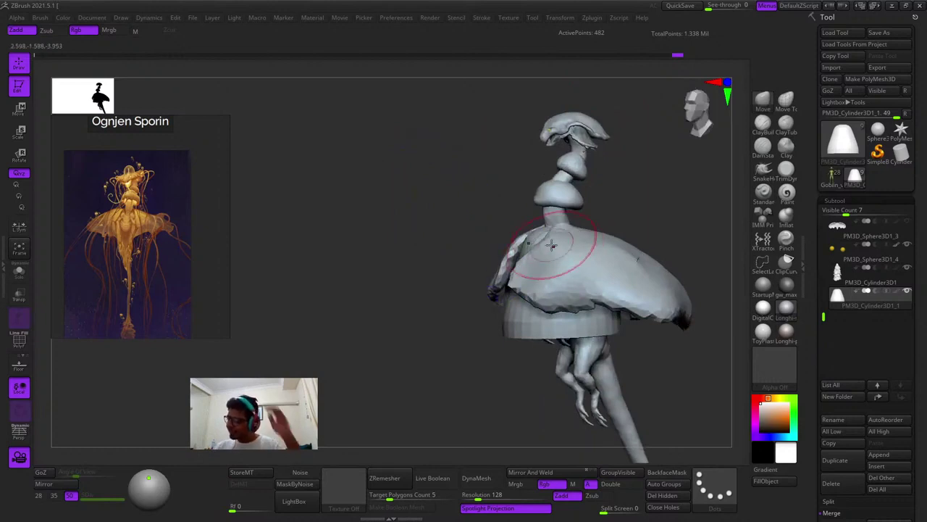
right_click_drag(552, 245, 531, 236)
key("e")
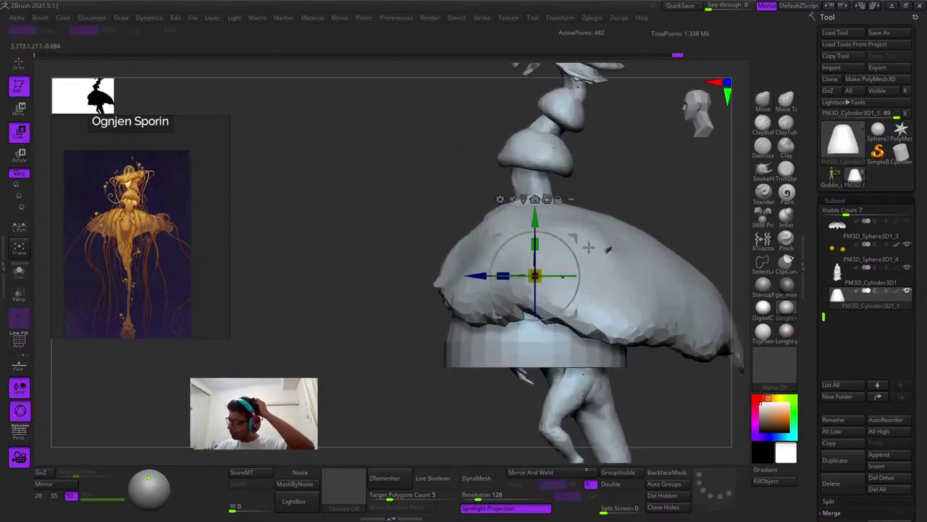
left_click_drag(573, 251, 584, 234)
mouse_move(584, 233)
right_mouse_down("shift")
mouse_move(595, 226)
mouse_move(528, 290)
right_mouse_up("shift")
key("q")
left_click_drag(529, 290, 555, 229, "shift")
right_click_drag(555, 228, 594, 221)
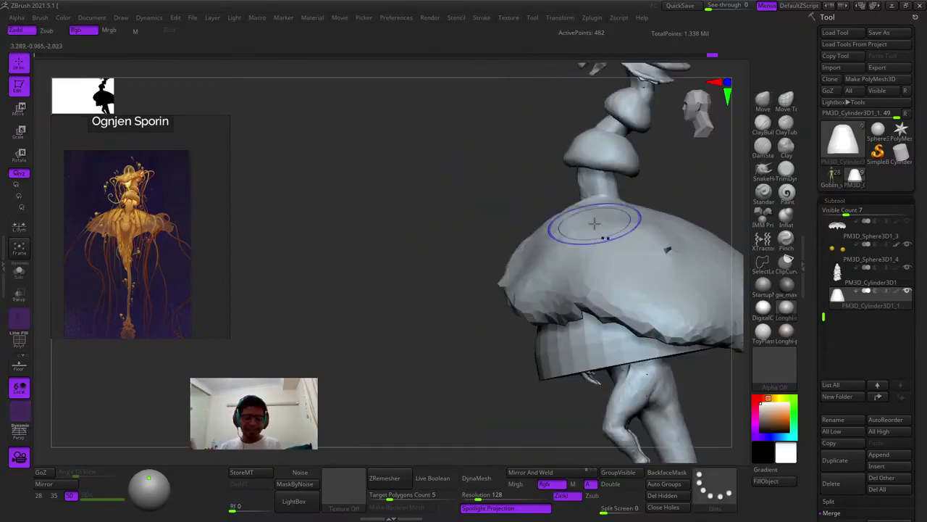
Show the dome's wireframe through a transparent creature and set the masking stroke to Lasso
key("w")
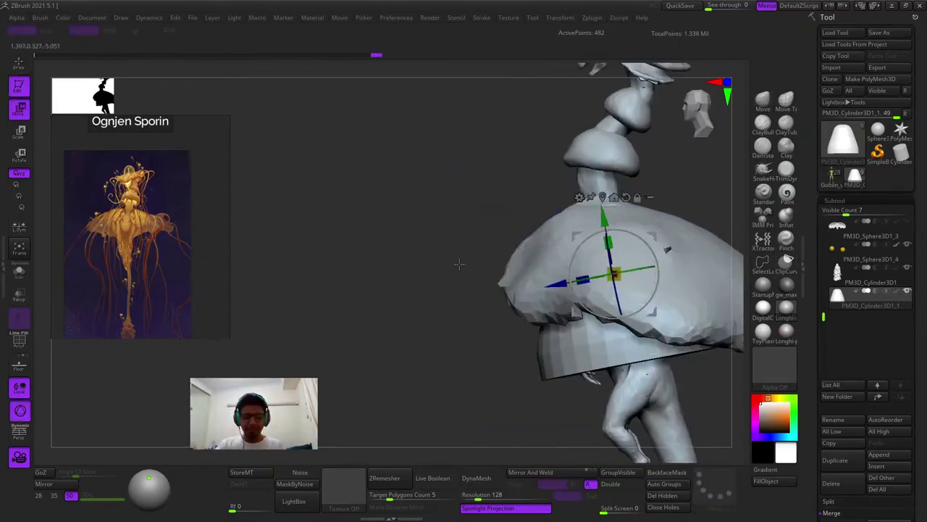
left_click(20, 294)
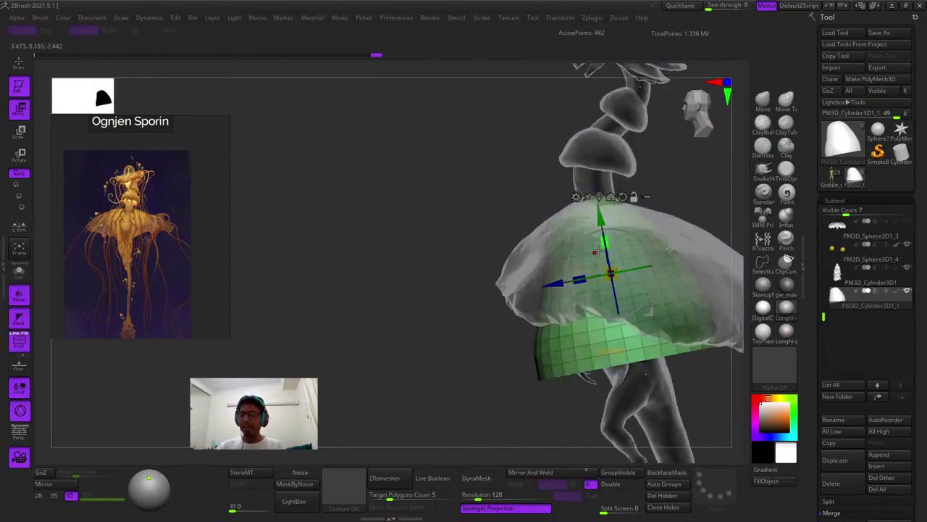
mouse_move(565, 246)
right_mouse_down()
mouse_move(588, 242)
mouse_move(487, 388)
right_mouse_up()
key("q")
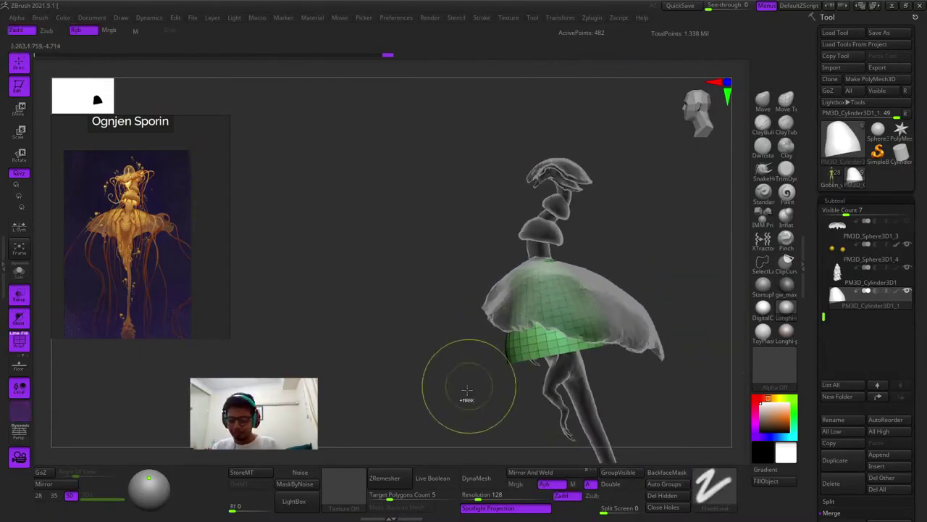
mouse_move(457, 415)
left_mouse_down("ctrl")
mouse_move(656, 326)
mouse_move(654, 334)
left_mouse_up("ctrl")
left_click(713, 486, "ctrl")
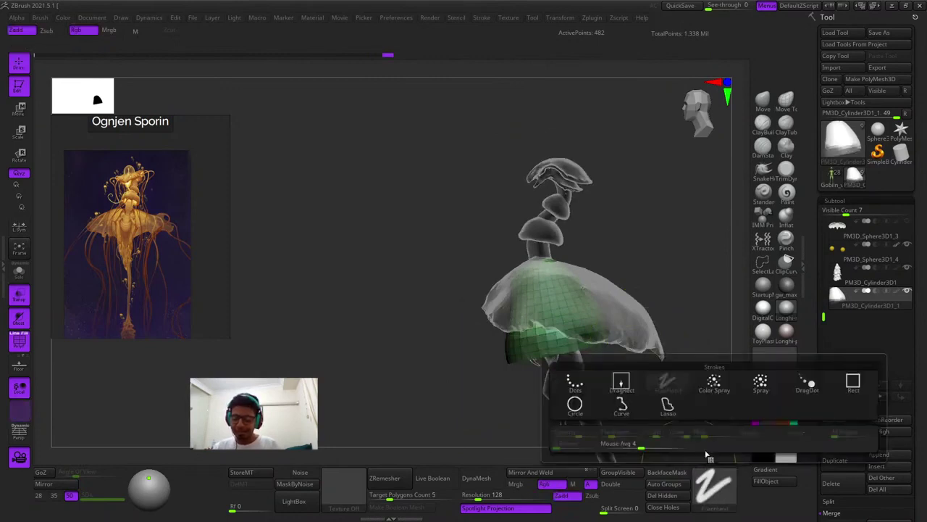
left_click(669, 404, "ctrl")
Lasso-mask the dome, invert the mask and scale the unprotected lower part outward into a wider skirt
right_click_drag(513, 355, 473, 395, "ctrl")
mouse_move(473, 397)
left_mouse_down("ctrl")
mouse_move(687, 233)
mouse_move(409, 316)
left_mouse_up("ctrl")
left_click(460, 335, "ctrl")
key("r")
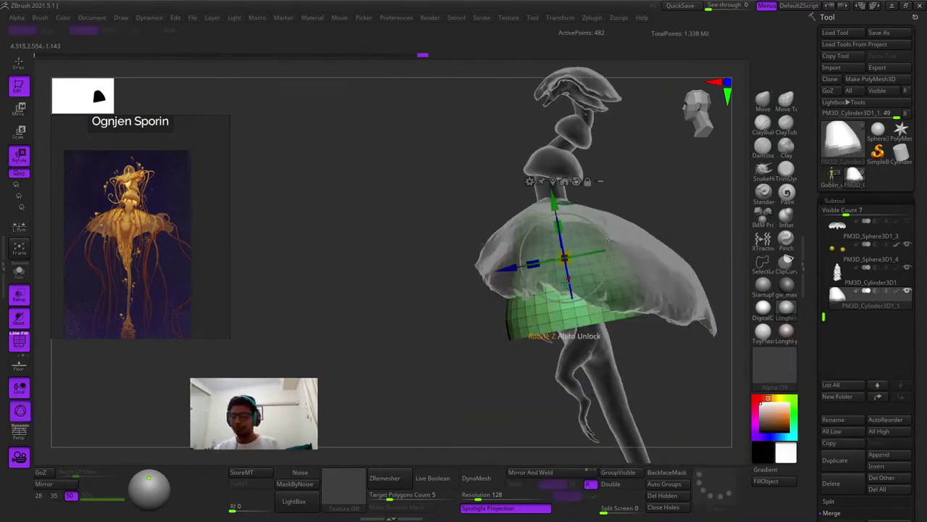
mouse_move(564, 257)
left_mouse_down()
mouse_move(559, 226)
mouse_move(561, 241)
left_mouse_up()
right_click_drag(607, 218, 650, 210, "shift")
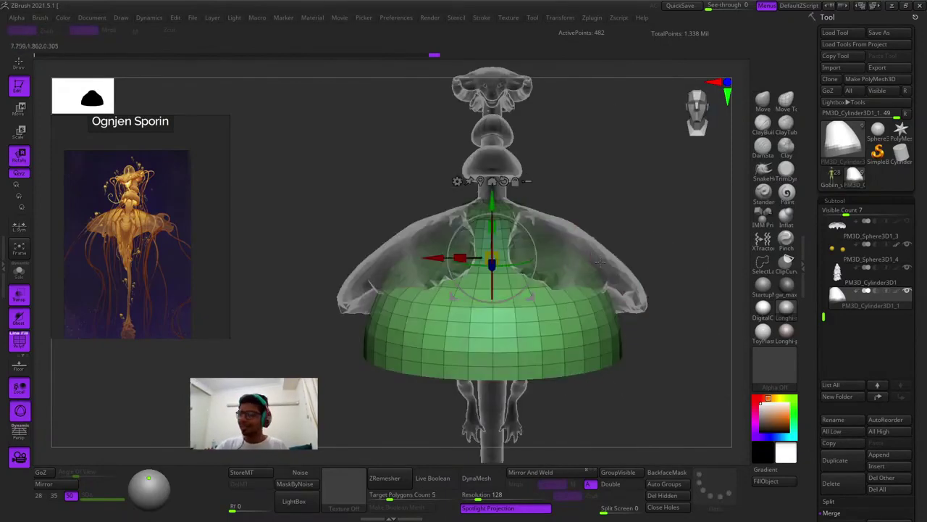
Isolate the widened dome, check its wireframe from above, and hide the wireframe for sculpting
key("q")
right_click_drag(641, 251, 596, 193, "ctrl")
key("shift+f")
key("shift+f")
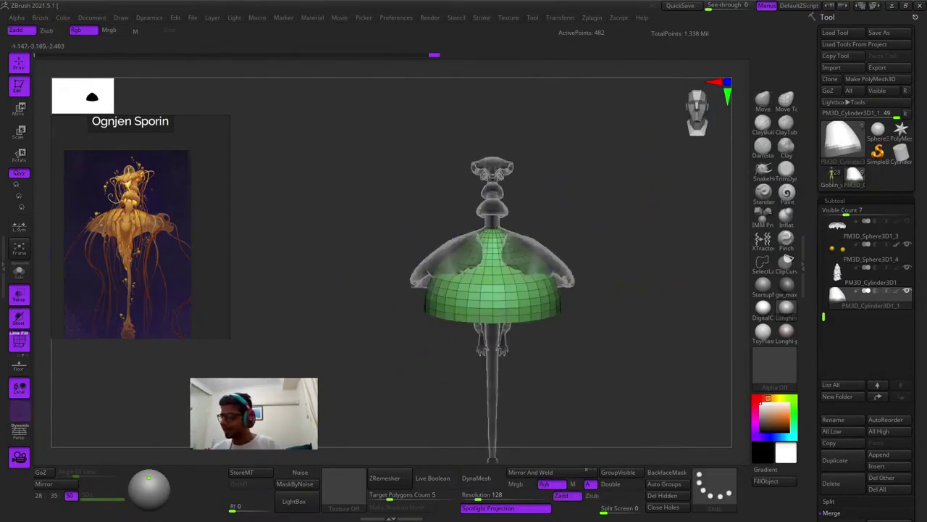
key("shift+f")
left_click(22, 276)
right_click_drag(455, 230, 620, 195)
right_click_drag(579, 262, 581, 221)
key("shift+f")
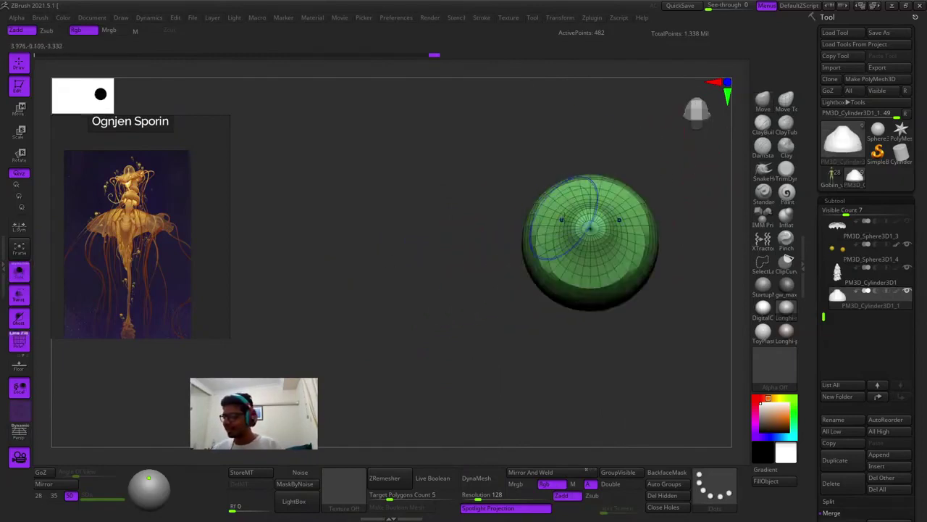
key("shift+f")
key("f")
Build up clay with the ClayBuildup brush on the concave slope below the dome's peak
left_click(763, 124)
right_click_drag(465, 226, 456, 163, "ctrl")
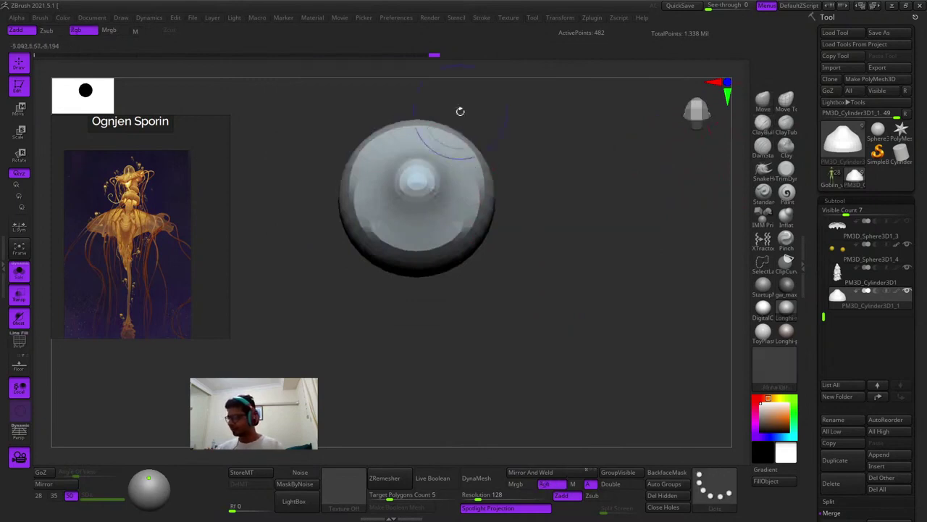
right_click_drag(431, 221, 558, 199, "alt")
mouse_move(558, 199)
right_mouse_down("ctrl")
mouse_move(565, 312)
mouse_move(580, 313)
right_mouse_up("ctrl")
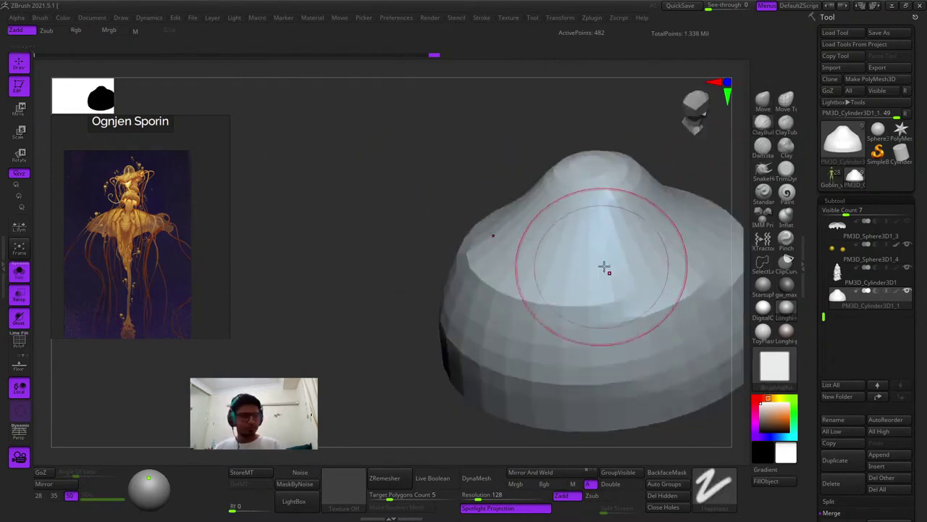
left_click_drag(607, 265, 650, 248)
right_click_drag(641, 249, 613, 287)
left_click_drag(599, 243, 568, 229)
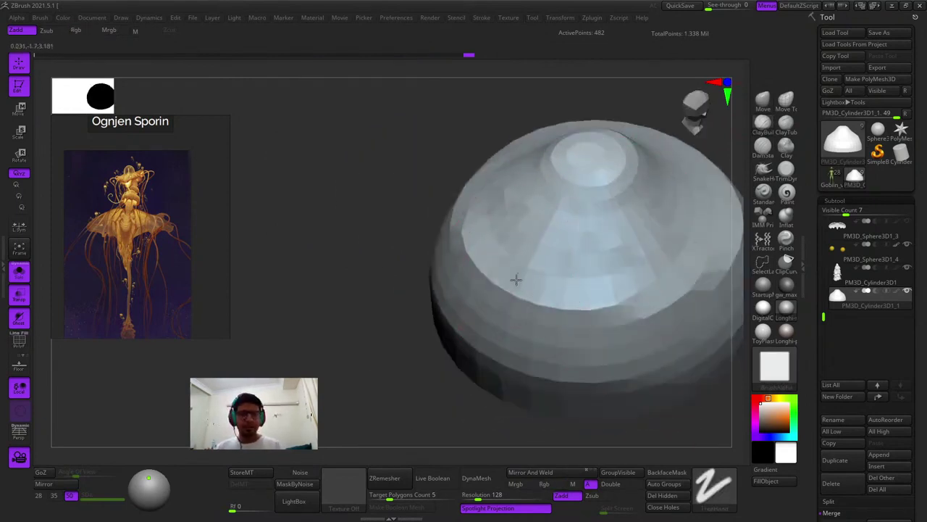
right_click_drag(515, 279, 499, 303)
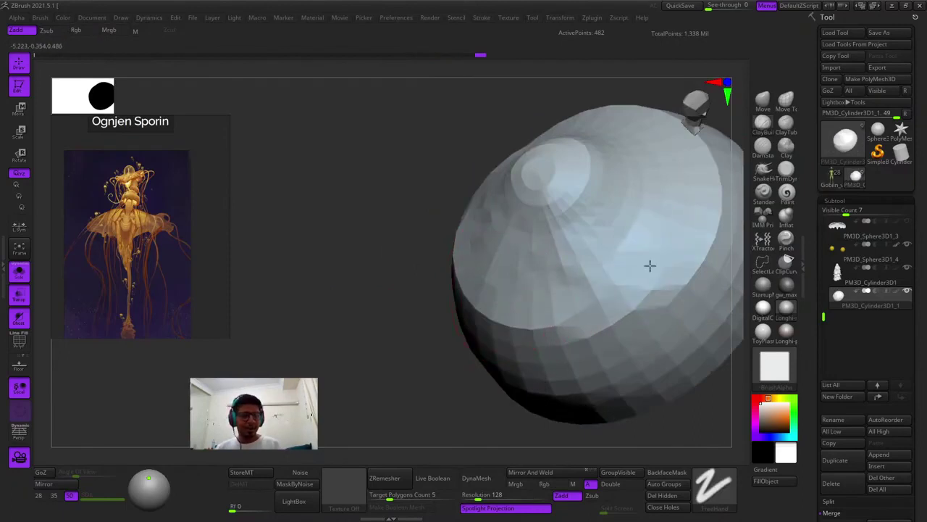
Continue the clay buildup around the dome's sides to fill the hollow between peak and rim
mouse_move(650, 266)
right_mouse_down()
mouse_move(596, 209)
mouse_move(564, 257)
mouse_move(599, 275)
mouse_move(606, 304)
mouse_move(570, 276)
mouse_move(552, 232)
right_mouse_up()
right_click(557, 261)
right_click_drag(579, 339, 547, 272)
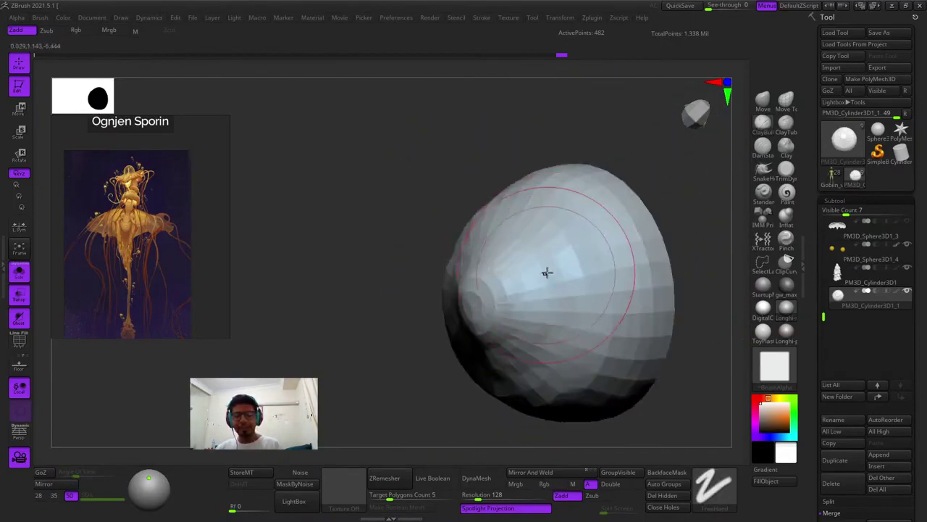
right_click_drag(577, 340, 556, 342)
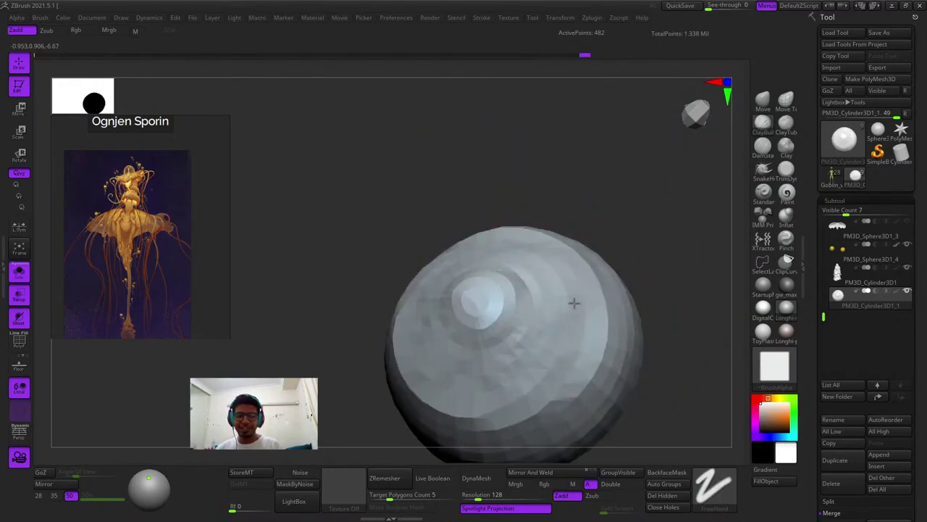
right_click_drag(606, 310, 602, 317)
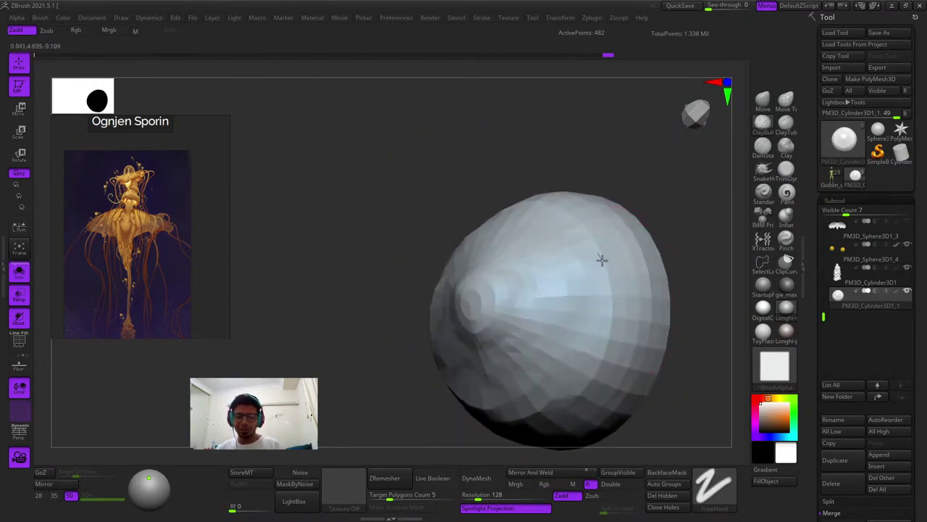
right_click_drag(602, 259, 599, 291)
right_click_drag(544, 311, 609, 278)
right_click(615, 281)
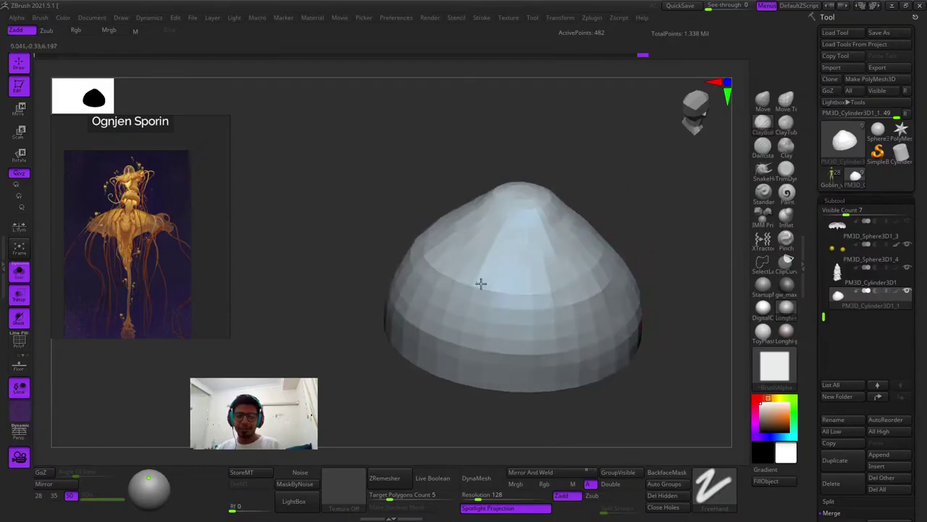
Check the dome's topology, adjust the brush and add clay around the base of the peak
mouse_move(534, 291)
right_mouse_down()
mouse_move(527, 261)
mouse_move(542, 290)
mouse_move(500, 271)
mouse_move(524, 285)
right_mouse_up()
key("shift+f")
key("shift+f")
right_click(542, 290)
key("space")
mouse_move(555, 256)
right_mouse_down()
mouse_move(495, 272)
mouse_move(463, 306)
mouse_move(482, 314)
right_mouse_up()
right_click(482, 314)
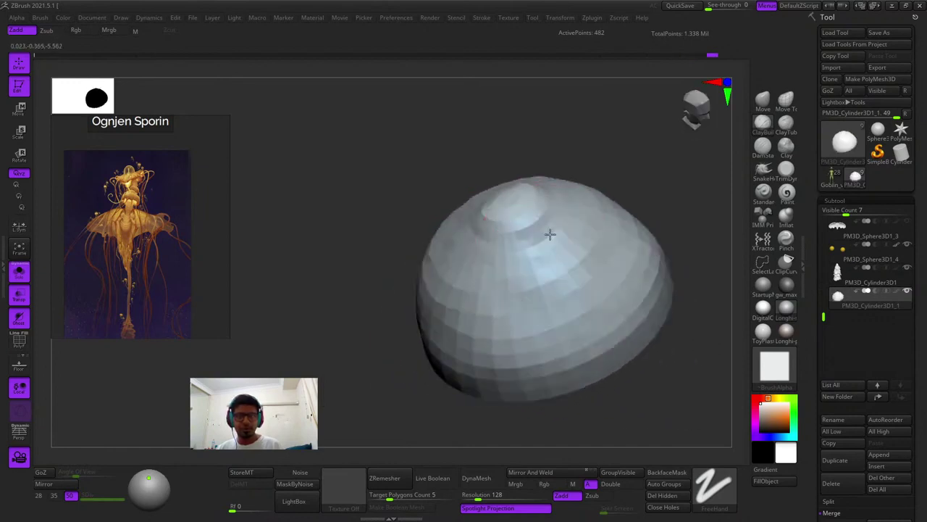
Fill and smooth the remaining ledge around the peak into one continuous rounded slope
right_click_drag(550, 234, 547, 252)
mouse_move(550, 330)
right_mouse_down()
mouse_move(515, 325)
mouse_move(552, 322)
right_mouse_up()
right_click_drag(587, 293, 543, 300)
mouse_move(529, 350)
right_mouse_down()
mouse_move(516, 248)
mouse_move(496, 190)
mouse_move(520, 240)
right_mouse_up()
right_click_drag(491, 288, 533, 280)
right_click_drag(503, 349, 531, 263)
mouse_move(529, 301)
right_mouse_down()
mouse_move(521, 306)
mouse_move(497, 259)
mouse_move(520, 289)
right_mouse_up()
right_click_drag(523, 338, 572, 224)
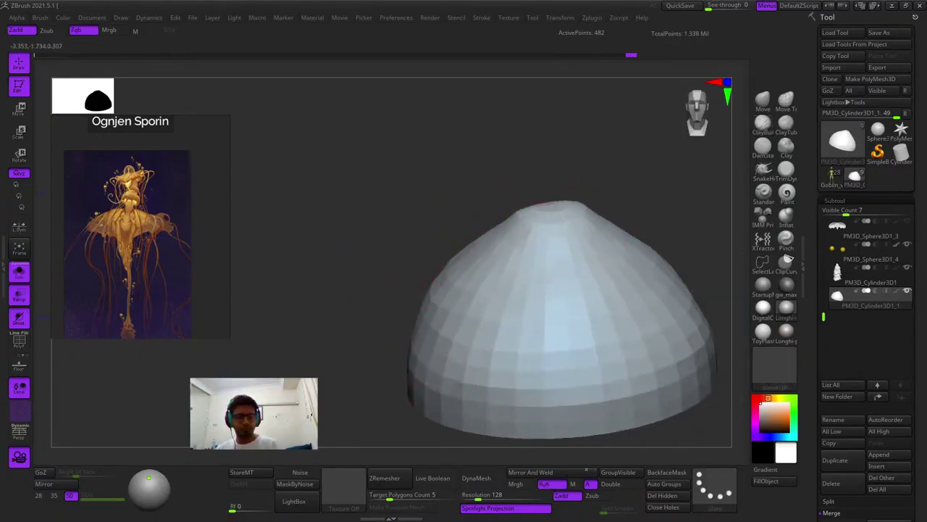
Bring back the transparent creature around the dome and check the fit from the front
key("shift+f")
key("shift+f")
left_click(20, 273)
mouse_move(538, 321)
right_mouse_down("ctrl")
mouse_move(533, 252)
mouse_move(518, 300)
mouse_move(544, 335)
right_mouse_up("ctrl")
right_click_drag(644, 288, 579, 292, "shift")
key("shift+f")
key("shift+f")
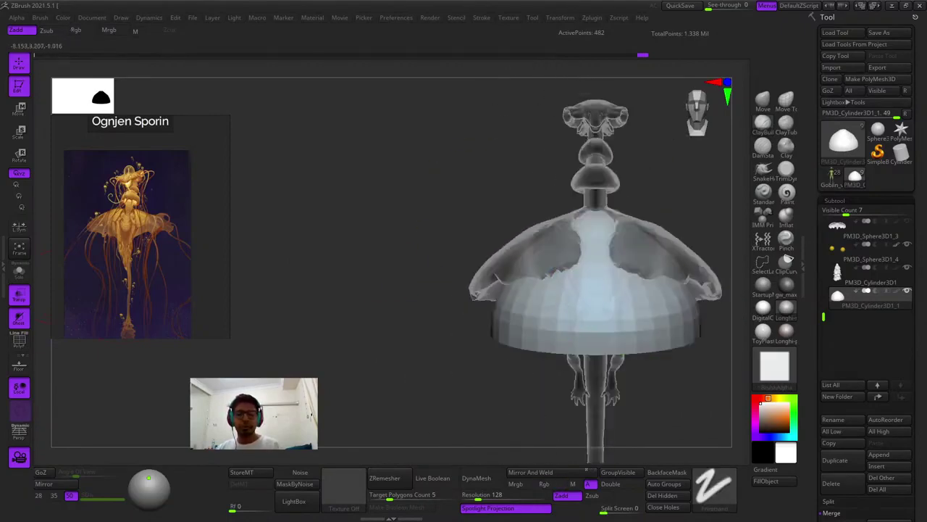
Pull the dome's rear rim up toward the torso shell's lower edge with the Move brush
right_click_drag(587, 336, 526, 355)
right_click(525, 355)
left_click(764, 101)
mouse_move(582, 171)
right_mouse_down()
mouse_move(388, 218)
mouse_move(434, 219)
right_mouse_up()
right_click_drag(489, 279, 518, 288, "ctrl")
right_click(518, 287)
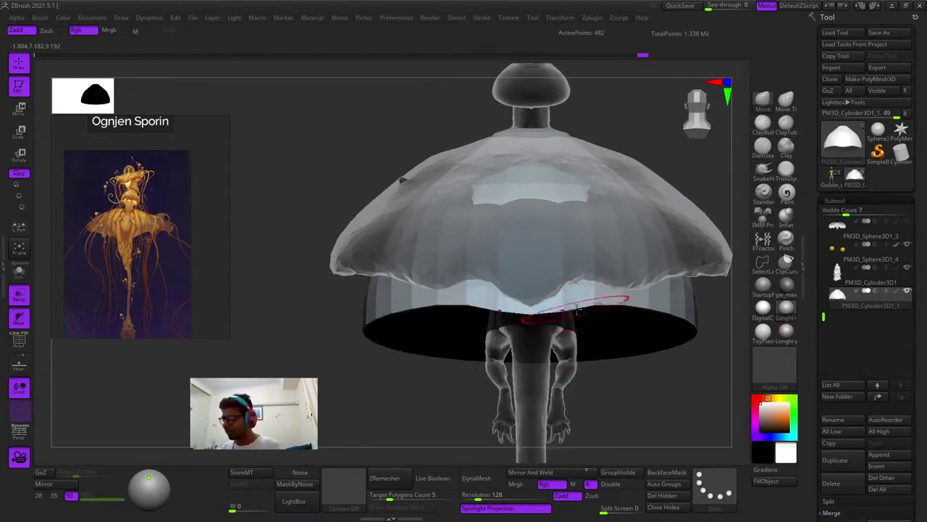
right_click_drag(587, 290, 575, 277)
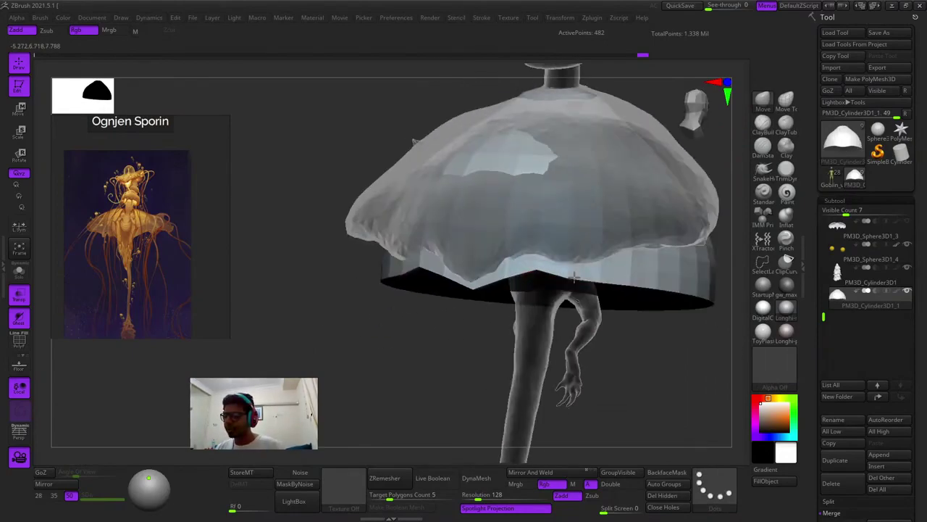
Pull the dome's rear and side rim outward to match the shell's outline seen from below
right_click_drag(639, 279, 570, 232)
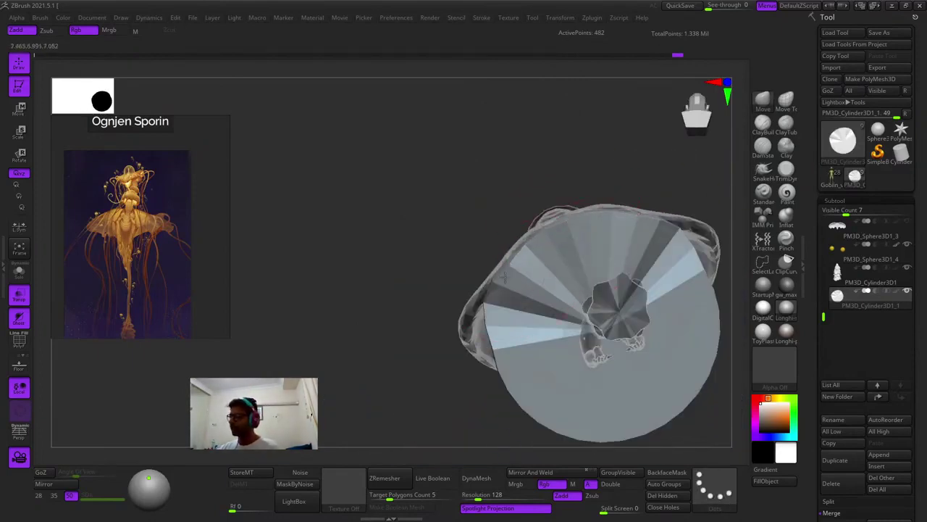
right_click_drag(499, 284, 544, 257, "alt")
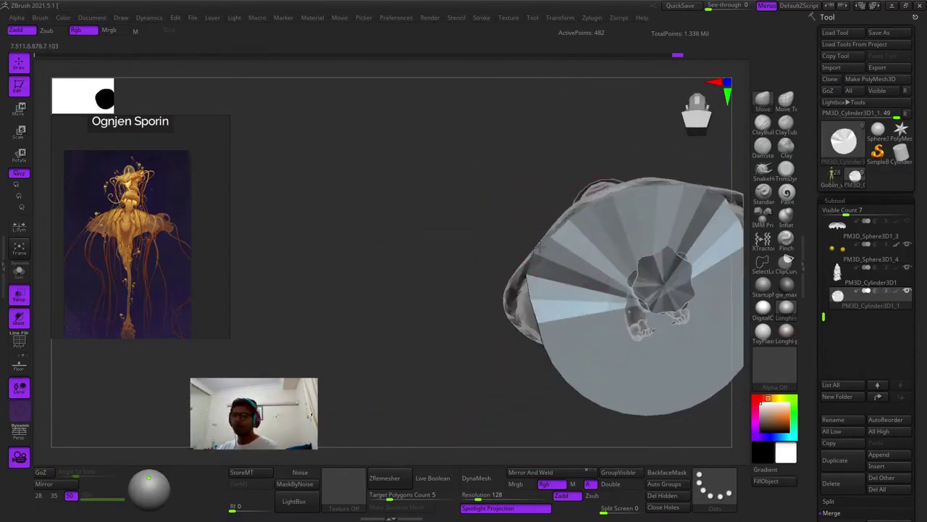
right_click_drag(487, 330, 519, 321, "shift")
right_click_drag(405, 346, 448, 362)
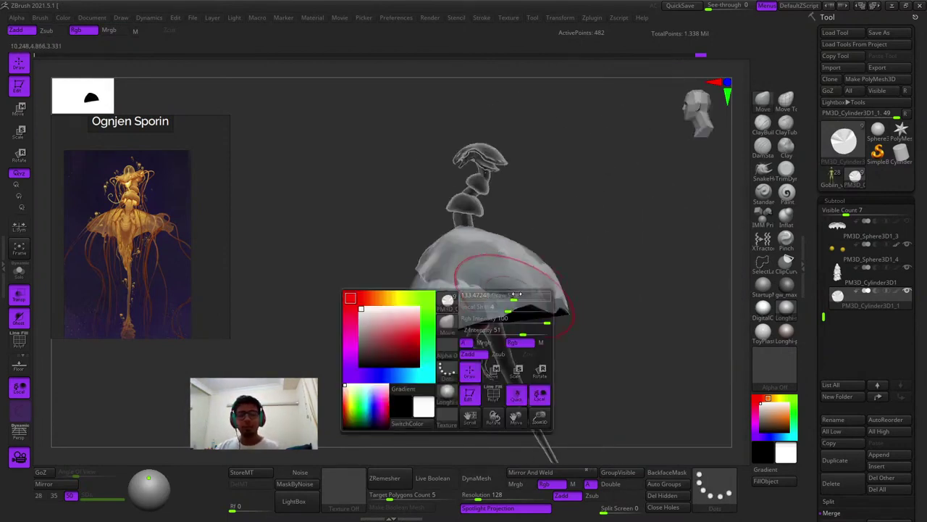
Adjust the Move brush size and pull the skirt's front into a fuller, rounded side profile
left_click_drag(507, 280, 495, 303)
right_click_drag(494, 302, 528, 307)
right_click_drag(458, 291, 543, 325, "shift")
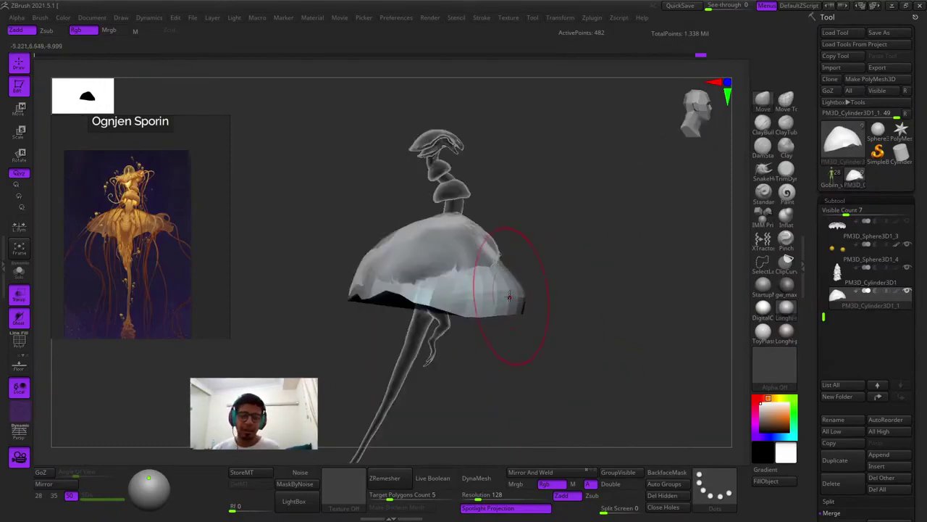
right_click_drag(510, 296, 599, 291, "alt")
scroll(607, 247, "up", 4)
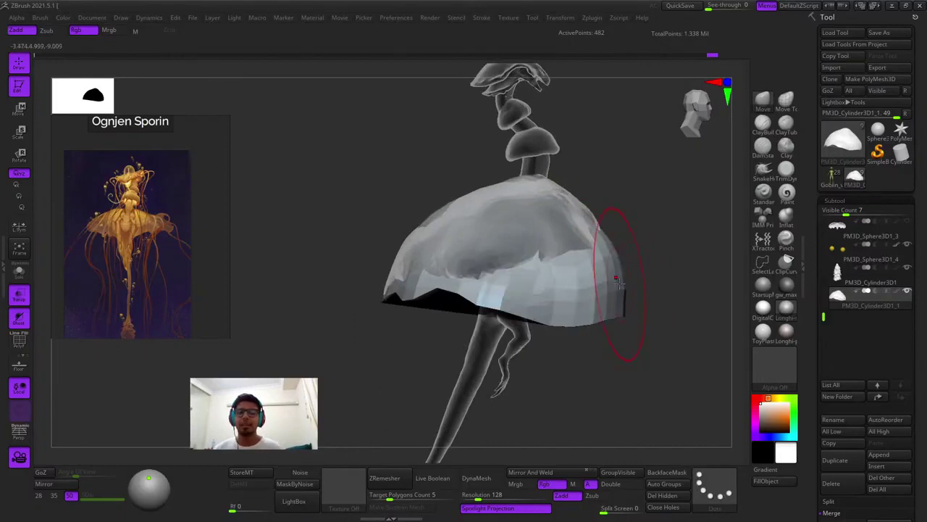
Pull the skirt's side edges outward and shape its front rim past the torso shell
right_click_drag(612, 282, 515, 367)
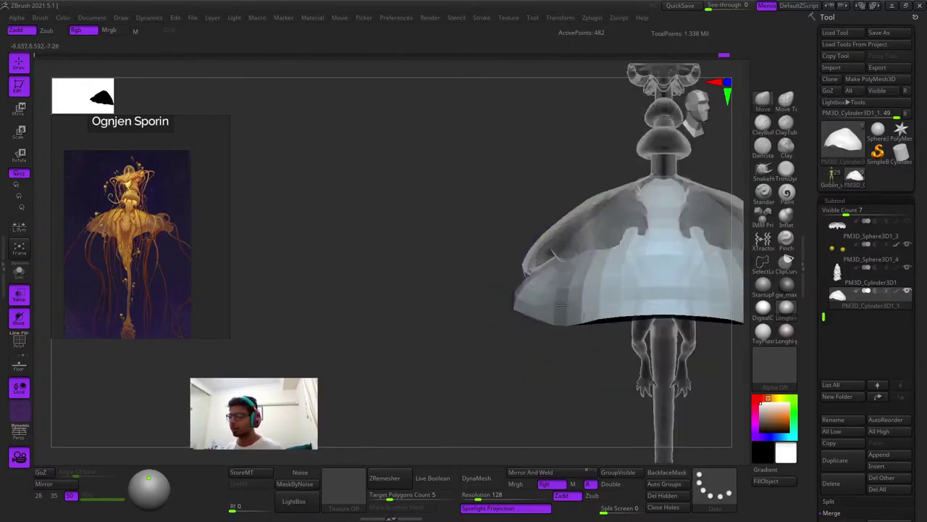
right_click(516, 366)
right_click_drag(580, 352, 573, 299)
left_click_drag(584, 310, 572, 296)
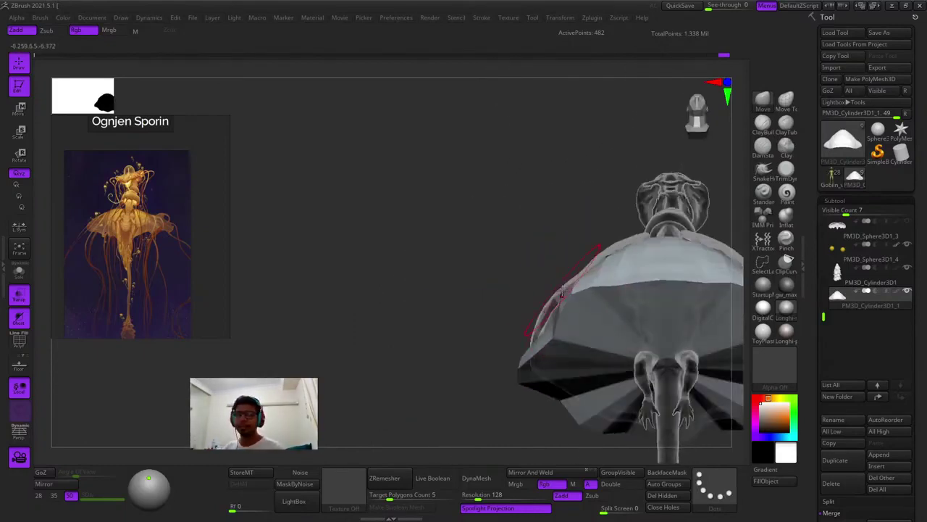
Refine the skirt's front and side rim from below and above so it follows the shell's shape
mouse_move(561, 292)
right_mouse_down()
mouse_move(592, 244)
mouse_move(600, 252)
mouse_move(532, 294)
mouse_move(562, 291)
mouse_move(556, 307)
right_mouse_up()
right_click(562, 291)
right_click(572, 256)
right_click_drag(572, 257, 570, 233)
right_click(571, 233)
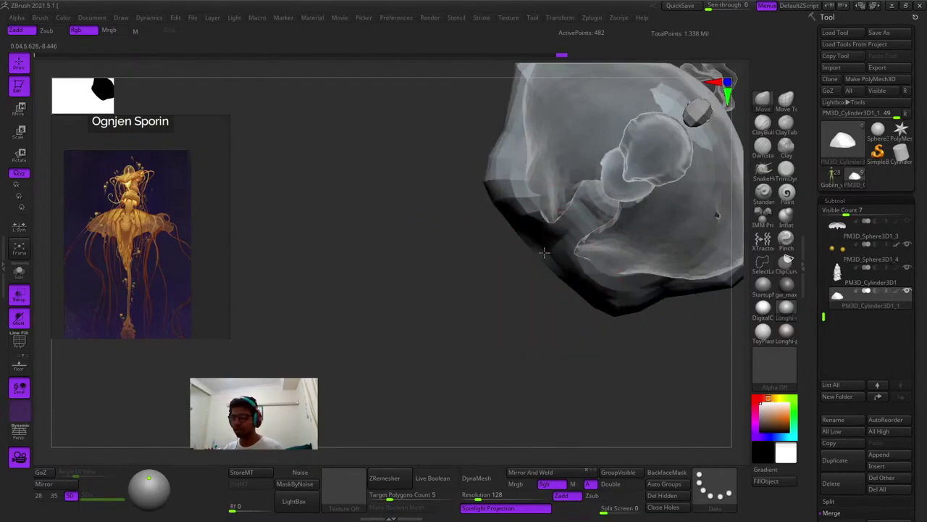
right_click_drag(542, 261, 662, 279)
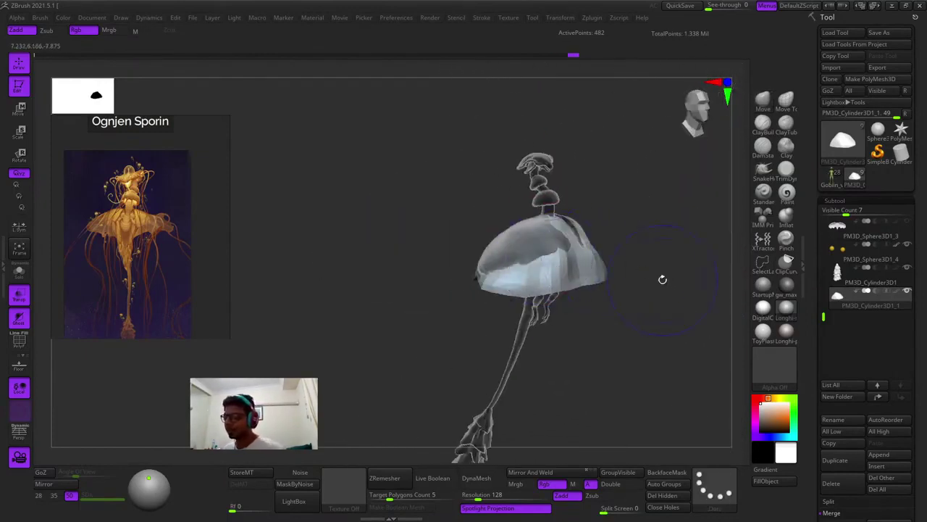
Hide the torso shell layer and turn off transparency so the skirt displays solidly around the body
left_click_drag(823, 318, 823, 232)
right_click_drag(664, 289, 579, 284)
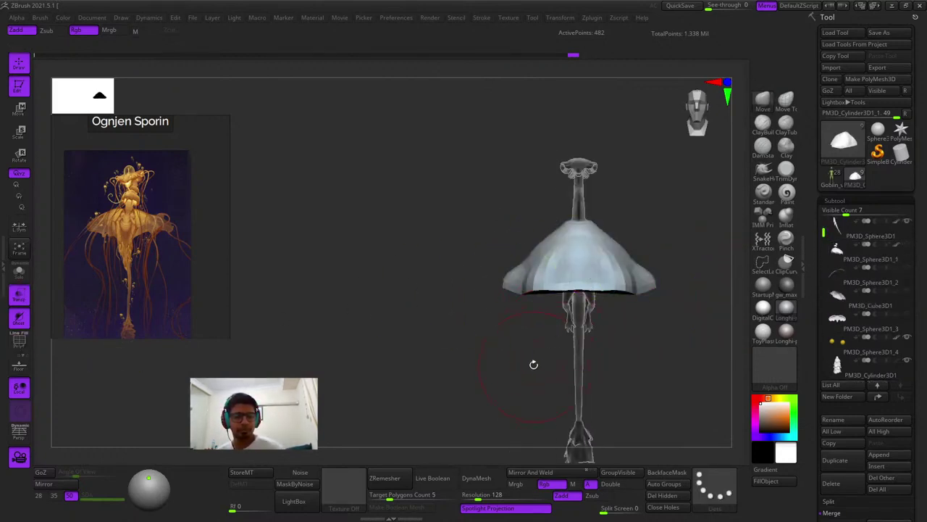
mouse_move(533, 364)
right_mouse_down()
mouse_move(481, 352)
mouse_move(420, 356)
mouse_move(559, 289)
right_mouse_up()
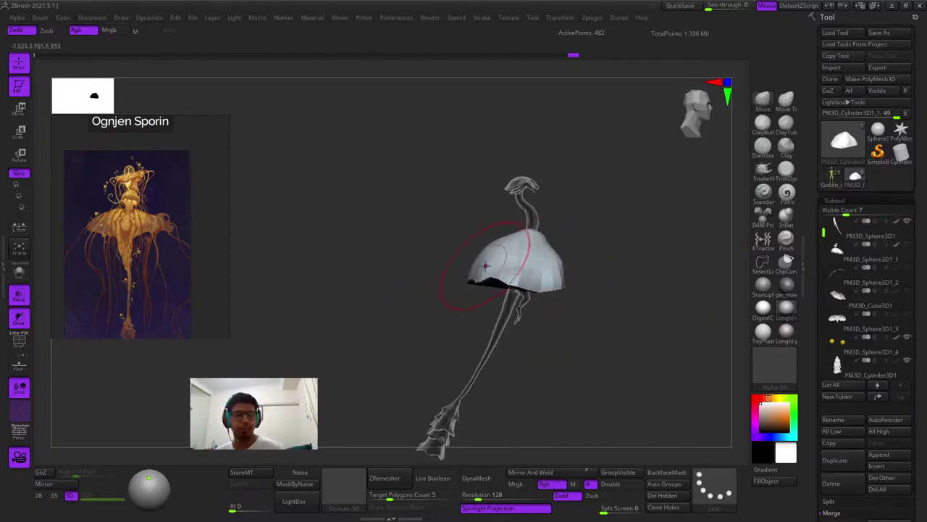
left_click(15, 289)
Resize the Move brush and shape the skirt's top edge so it closes around the base of the neck
right_click_drag(460, 268, 551, 269)
mouse_move(550, 269)
right_mouse_down("ctrl")
mouse_move(600, 307)
mouse_move(610, 296)
mouse_move(591, 239)
right_mouse_up("ctrl")
mouse_move(596, 277)
right_mouse_down()
mouse_move(590, 274)
mouse_move(599, 275)
right_mouse_up()
left_click_drag(600, 265, 573, 267)
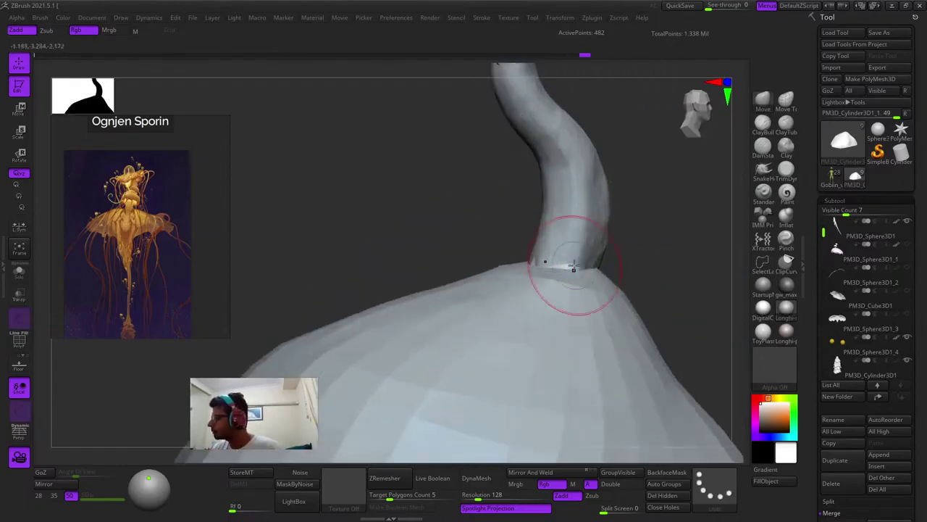
right_click_drag(570, 259, 591, 254)
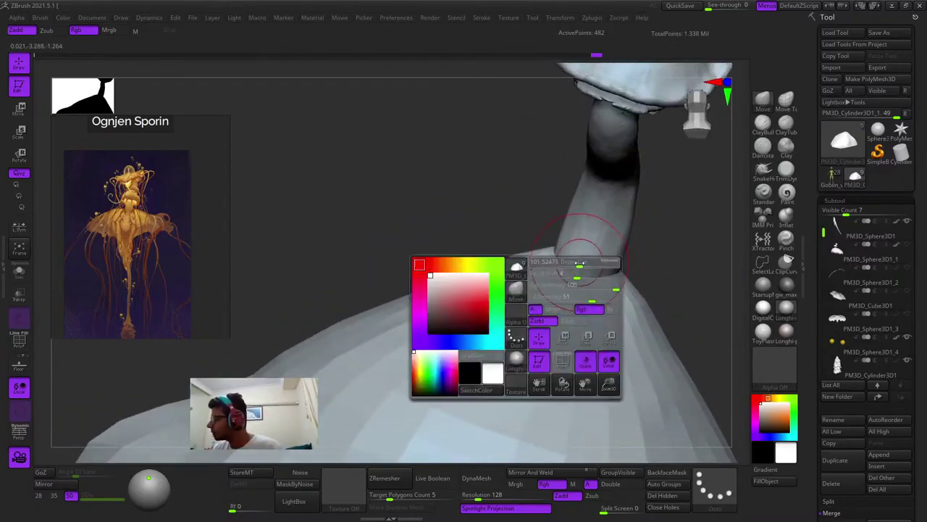
left_click_drag(584, 261, 556, 234)
key("f")
key("shift+f")
key("shift+f")
key("f")
key("f")
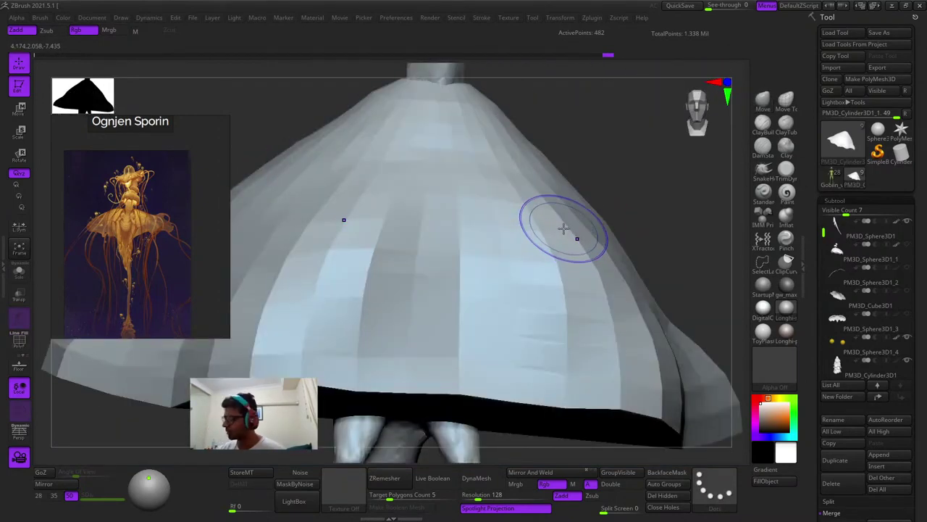
mouse_move(575, 331)
left_mouse_down()
mouse_move(555, 244)
mouse_move(571, 297)
mouse_move(633, 188)
left_mouse_up()
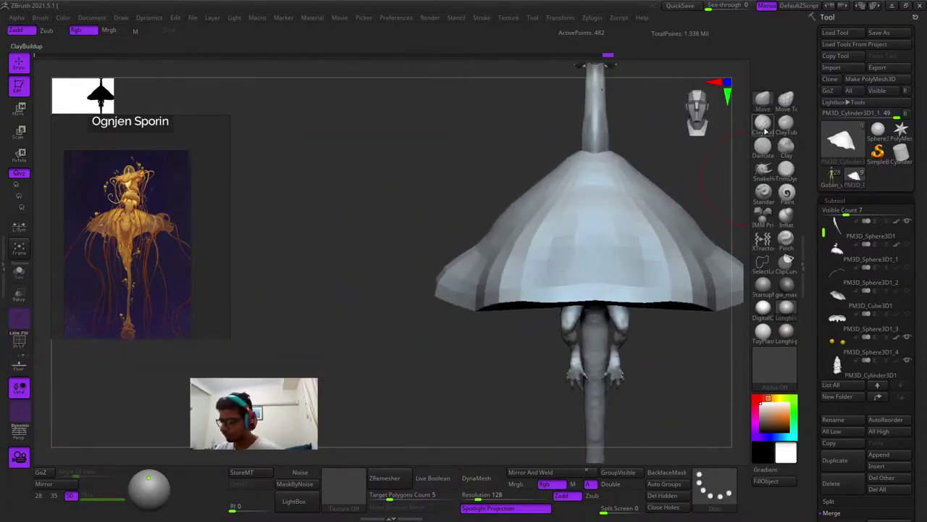
Build up volume on the skirt's front and side surface with the ClayBuildup brush
left_click(765, 130)
mouse_move(641, 192)
right_mouse_down()
mouse_move(591, 228)
mouse_move(583, 250)
right_mouse_up()
right_click_drag(572, 206, 598, 232)
left_click_drag(500, 294, 589, 248)
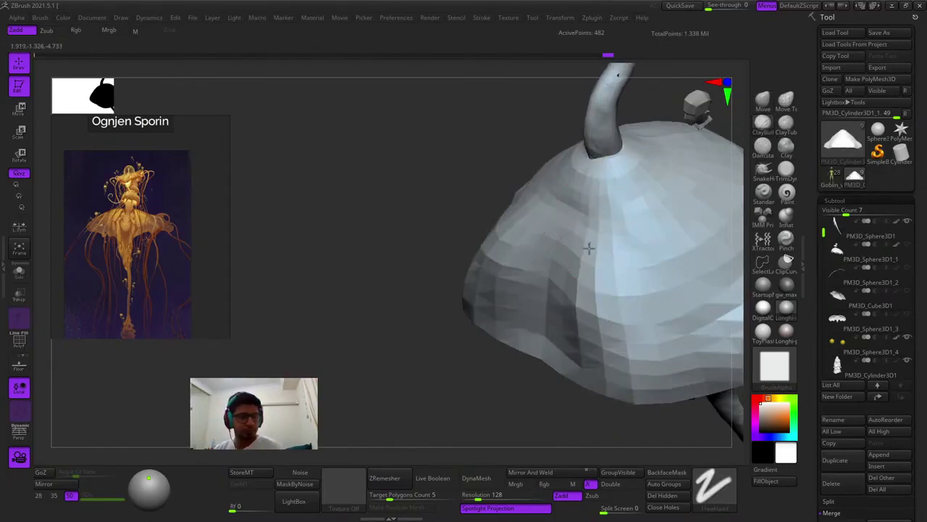
right_click_drag(555, 242, 587, 241)
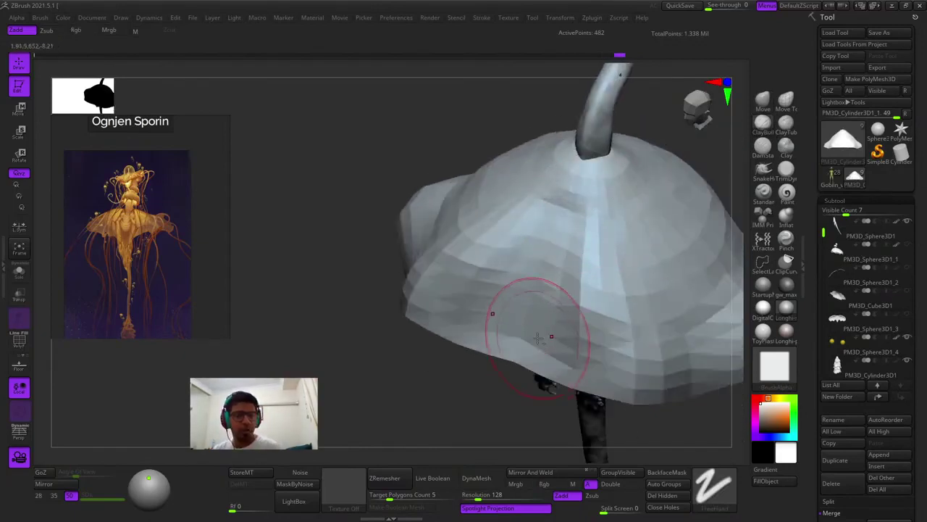
right_click_drag(539, 339, 543, 309)
left_click_drag(543, 309, 626, 220)
Use the Move brush from below to pull the skirt's outline into uneven, wavy lobes
left_click(761, 107)
mouse_move(579, 243)
right_mouse_down()
mouse_move(533, 287)
mouse_move(513, 327)
right_mouse_up()
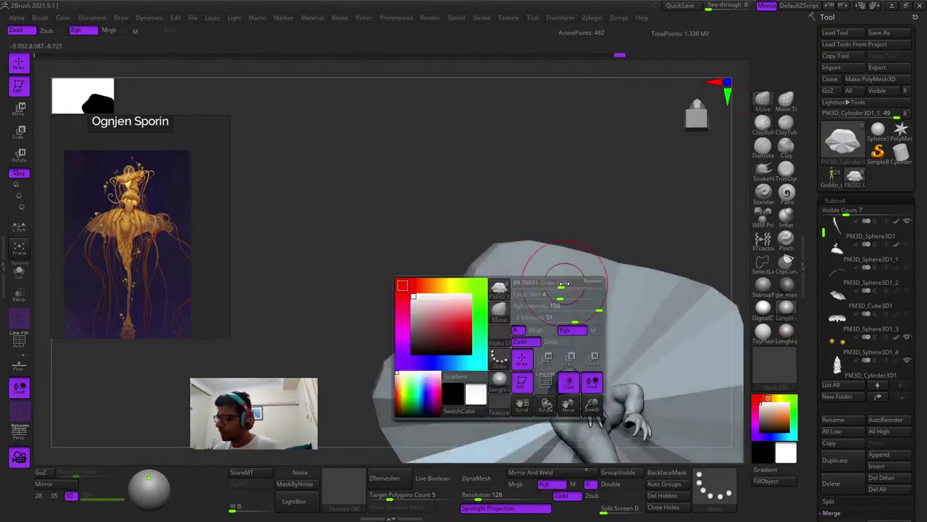
left_click_drag(580, 263, 598, 213)
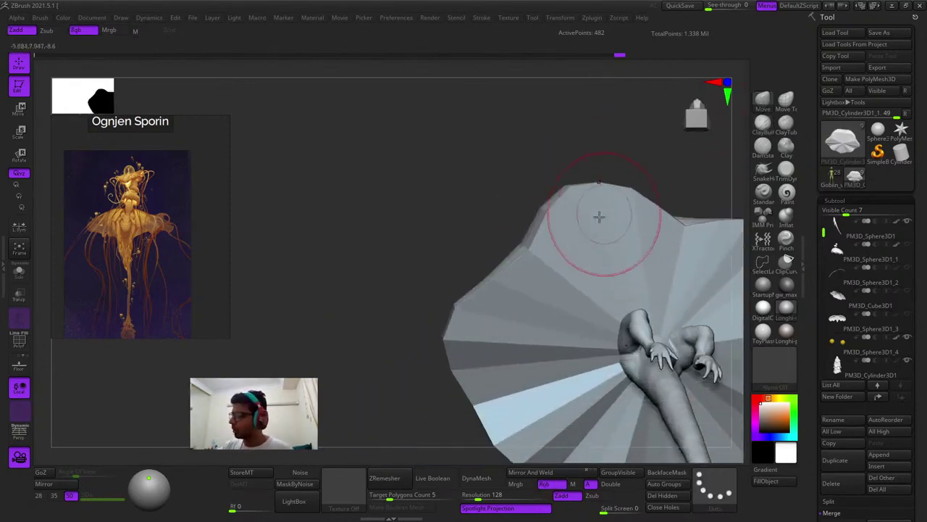
mouse_move(526, 255)
right_mouse_down()
mouse_move(543, 240)
mouse_move(498, 281)
mouse_move(533, 267)
right_mouse_up()
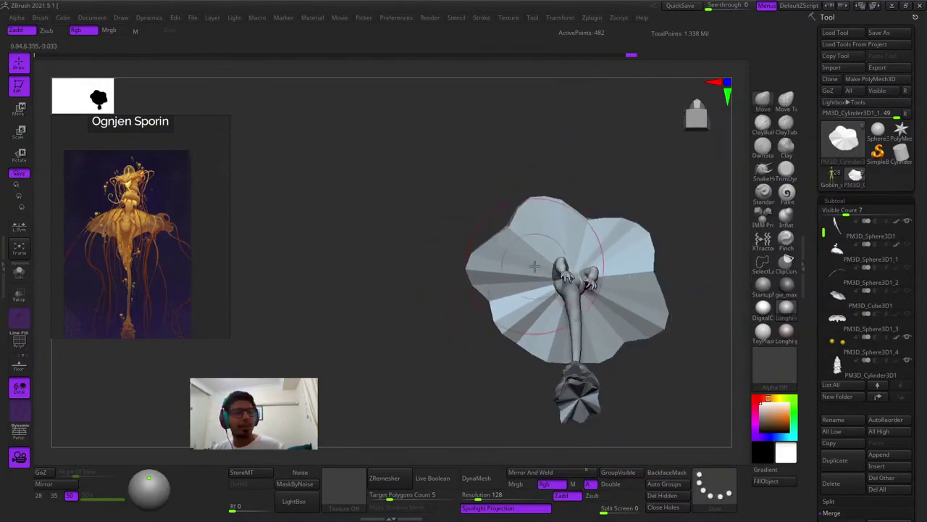
mouse_move(480, 278)
right_mouse_down()
mouse_move(474, 294)
mouse_move(490, 305)
mouse_move(537, 282)
right_mouse_up()
key("space")
left_click_drag(543, 284, 536, 286)
Reduce the Move brush size and shape the skirt's rear rim into small scallops
right_click_drag(507, 272, 616, 253)
key("space")
left_click_drag(549, 263, 542, 264)
right_click_drag(542, 255, 571, 258, "ctrl")
key("space")
left_click_drag(577, 268, 573, 267)
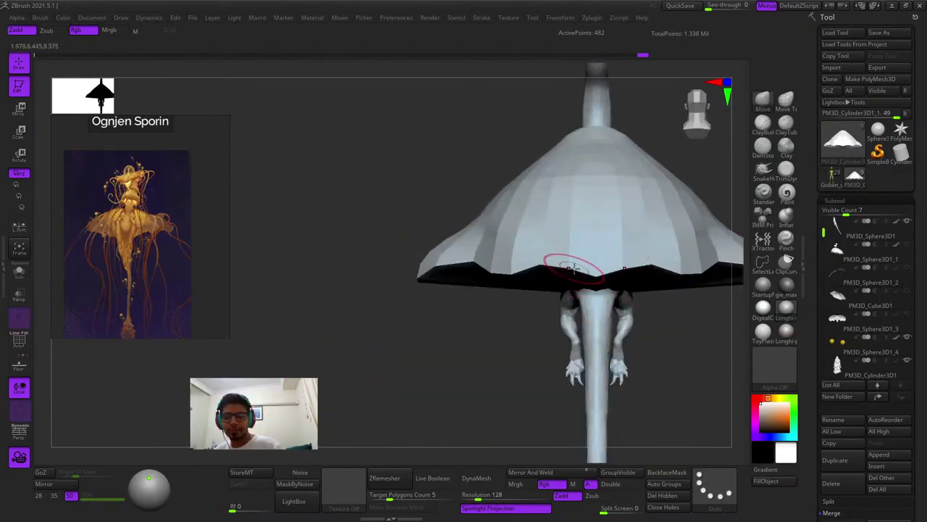
Mask the lower skirt with a lasso from the side and invert the mask to protect its top
right_click_drag(579, 263, 442, 338)
left_click_drag(402, 359, 631, 253, "ctrl")
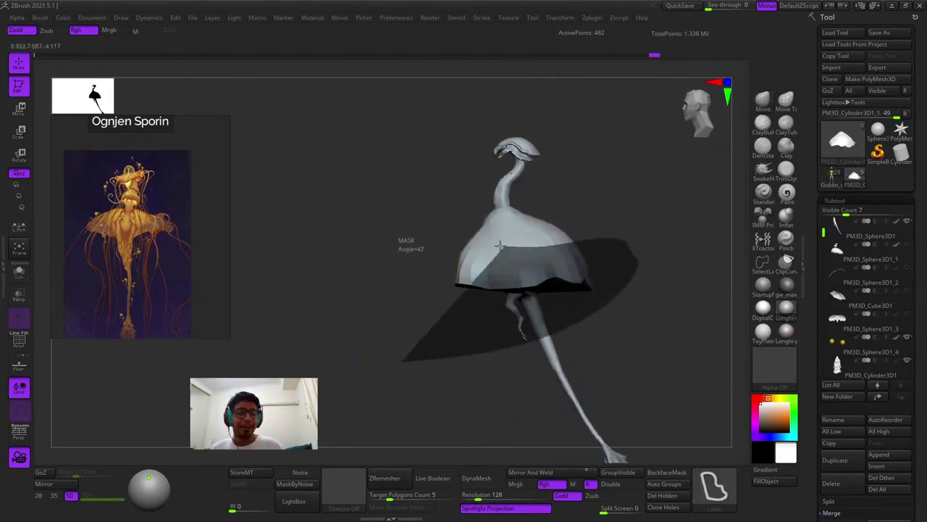
left_click_drag(500, 246, 429, 271, "ctrl")
left_click(426, 274, "ctrl")
Rotate the unmasked lower skirt so its front rim rises and its rear drops, and clear the mask
right_click_drag(470, 298, 509, 305, "ctrl")
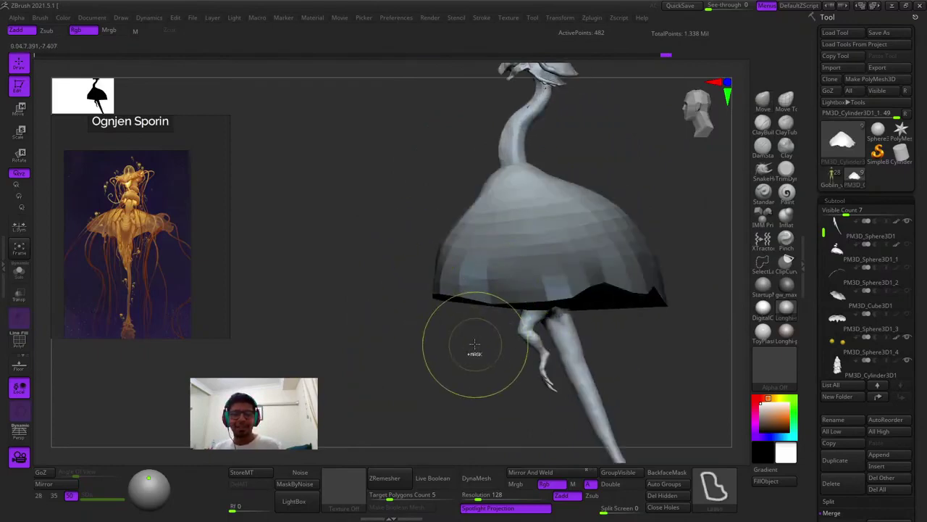
key("e")
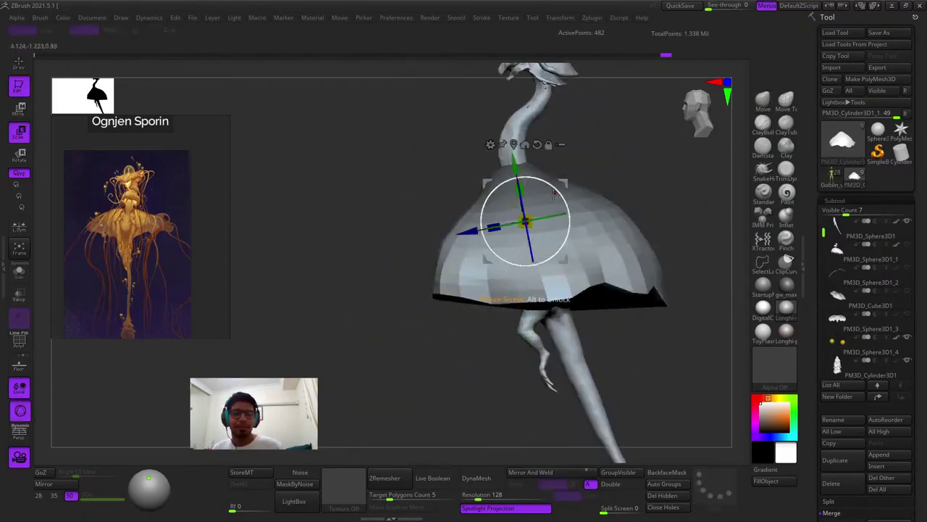
left_click_drag(554, 191, 571, 189)
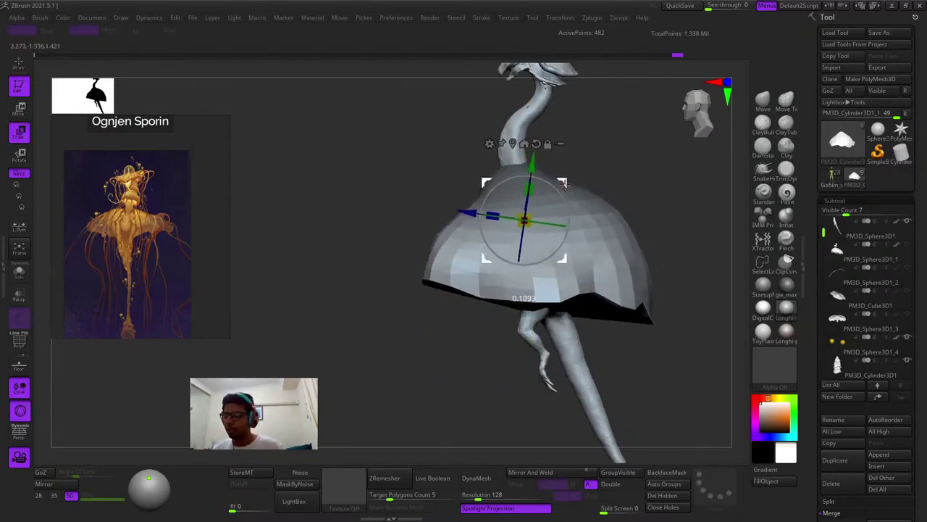
right_click_drag(576, 189, 652, 209)
key("q")
left_click_drag(672, 215, 677, 222, "ctrl")
Isolate the skirt, delete the cap faces closing its underside, and bring the rest of the creature back
mouse_move(670, 222)
right_mouse_down("ctrl")
mouse_move(626, 235)
mouse_move(573, 181)
right_mouse_up("ctrl")
right_click_drag(572, 181, 528, 247, "ctrl")
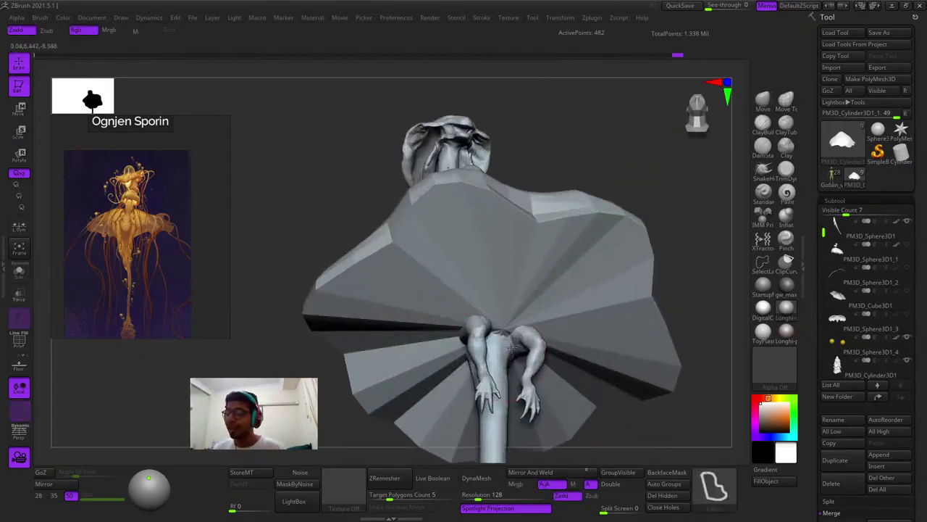
key("shift+f")
key("shift+f")
left_click(24, 274)
right_click_drag(388, 319, 511, 384)
left_click_drag(575, 362, 460, 340)
left_click(20, 273)
key("f")
key("shift+f")
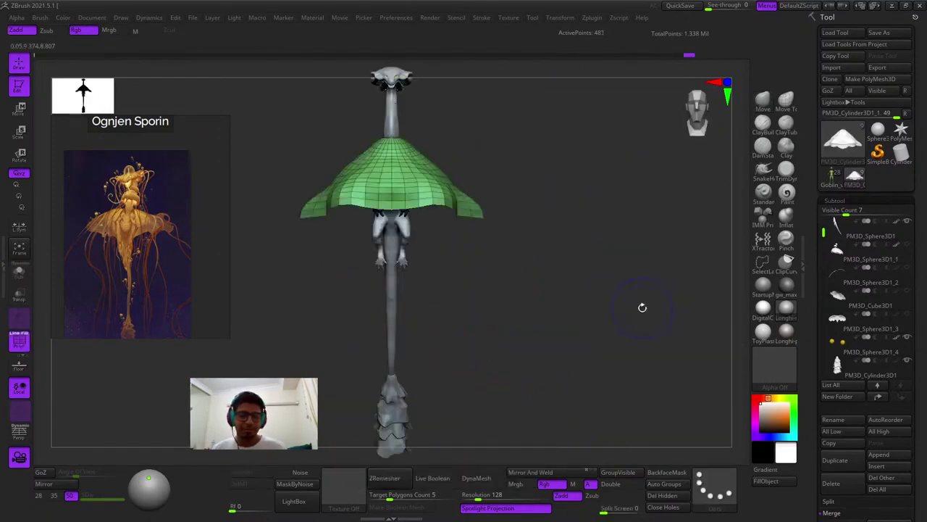
key("shift+f")
key("f")
Turn on double-sided display for the skirt mesh in its Display Properties
right_click_drag(635, 303, 562, 277, "ctrl")
right_click_drag(561, 277, 603, 296)
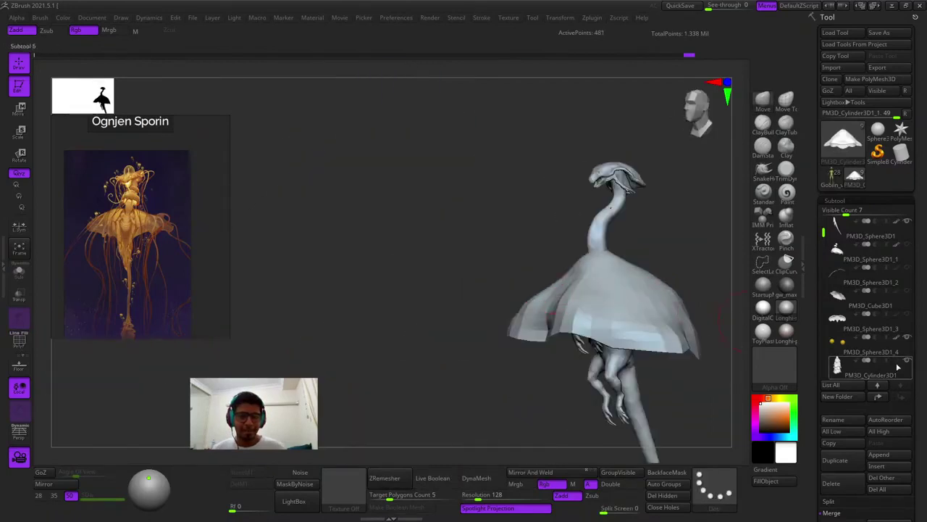
left_click_drag(919, 375, 904, 243)
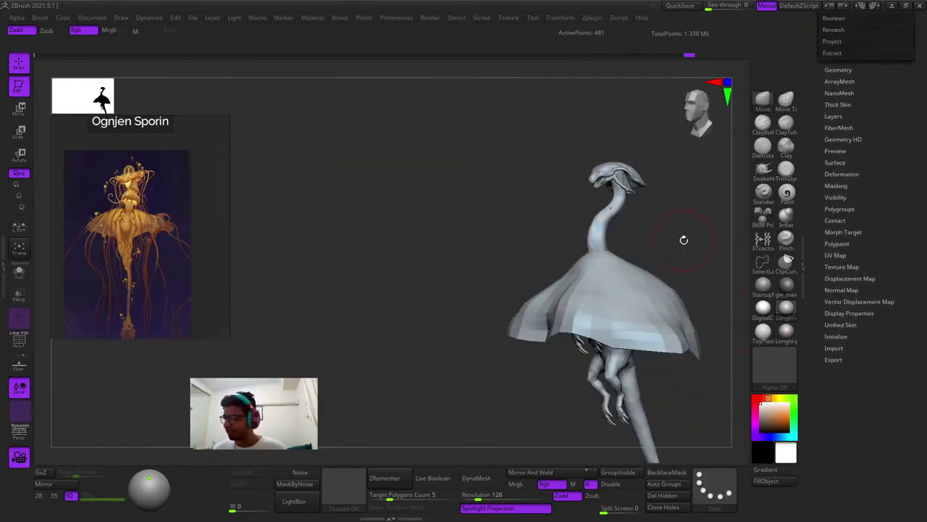
right_click_drag(684, 240, 760, 252)
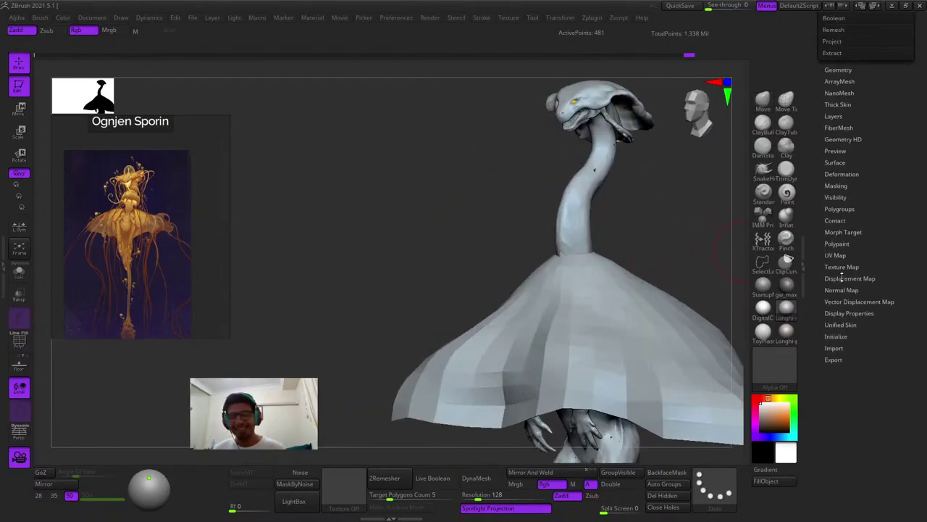
left_click(840, 313)
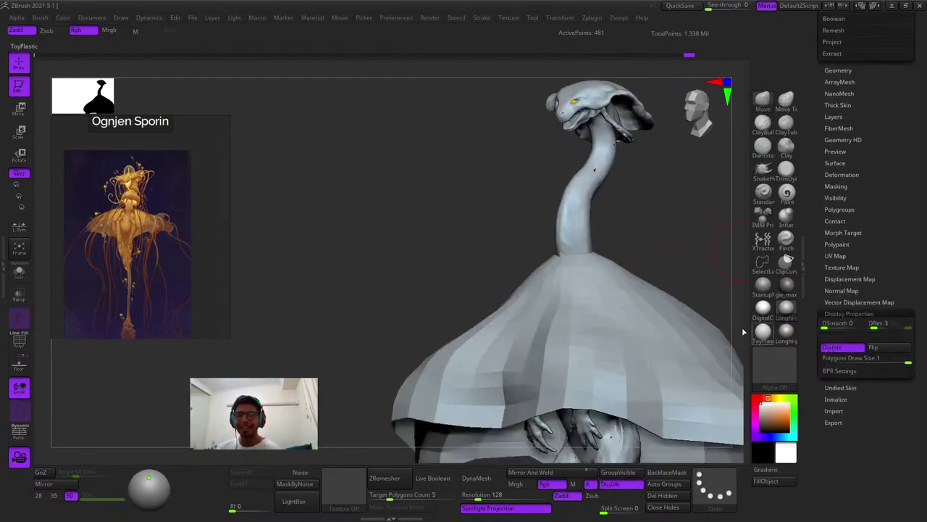
mouse_move(741, 327)
right_mouse_down()
mouse_move(594, 297)
mouse_move(655, 255)
mouse_move(693, 259)
mouse_move(590, 284)
mouse_move(617, 269)
mouse_move(625, 284)
mouse_move(681, 239)
right_mouse_up()
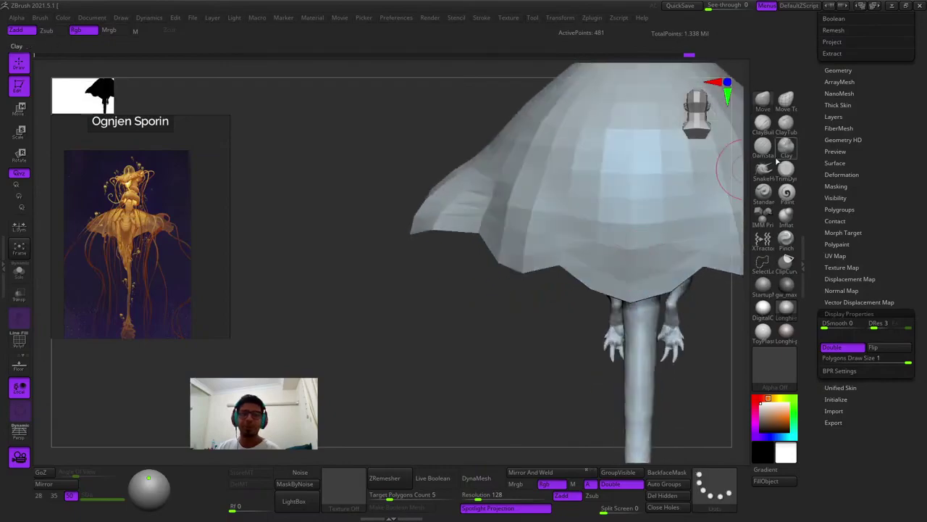
Adjust the Move brush size and push the skirt's rear and side rim into irregular, pointed folds
left_click(762, 113)
right_click_drag(540, 240, 549, 215)
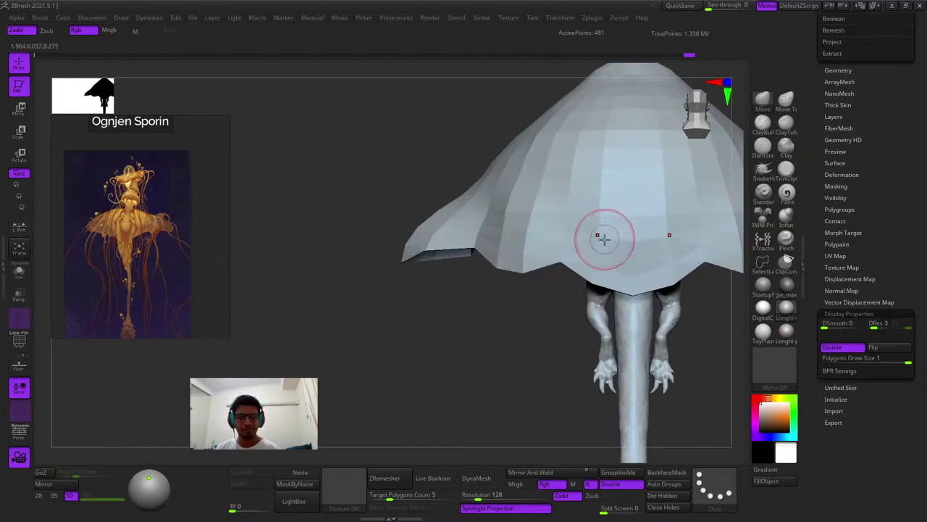
right_click_drag(601, 247, 627, 235)
right_click(627, 236)
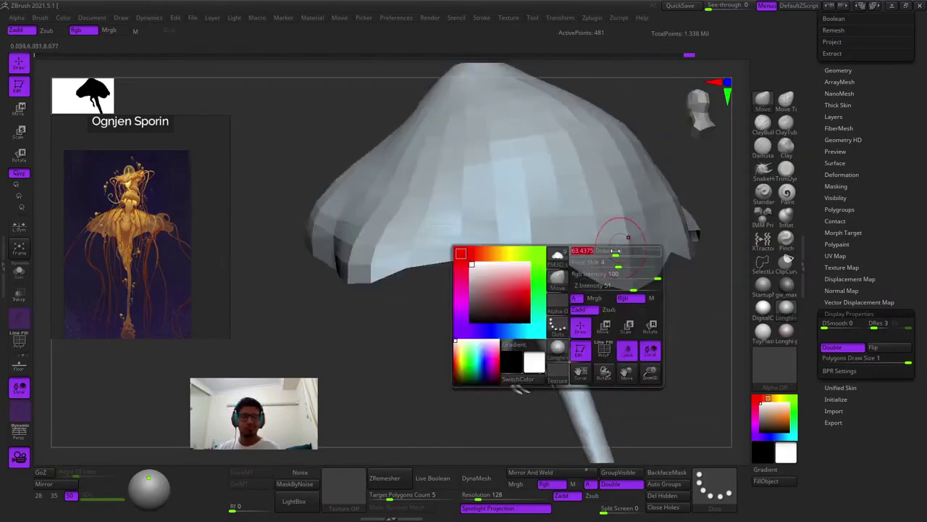
right_click_drag(604, 275, 571, 304)
right_click(571, 305)
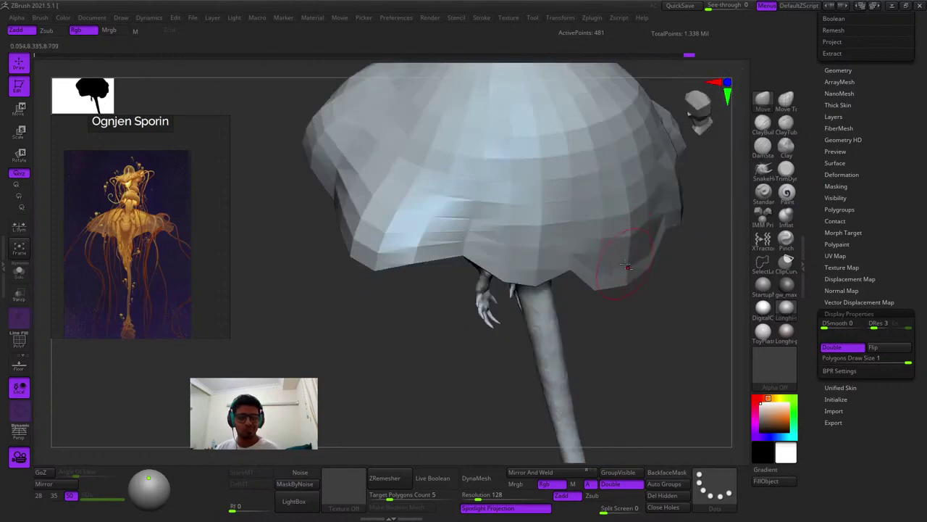
right_click_drag(627, 230, 626, 281)
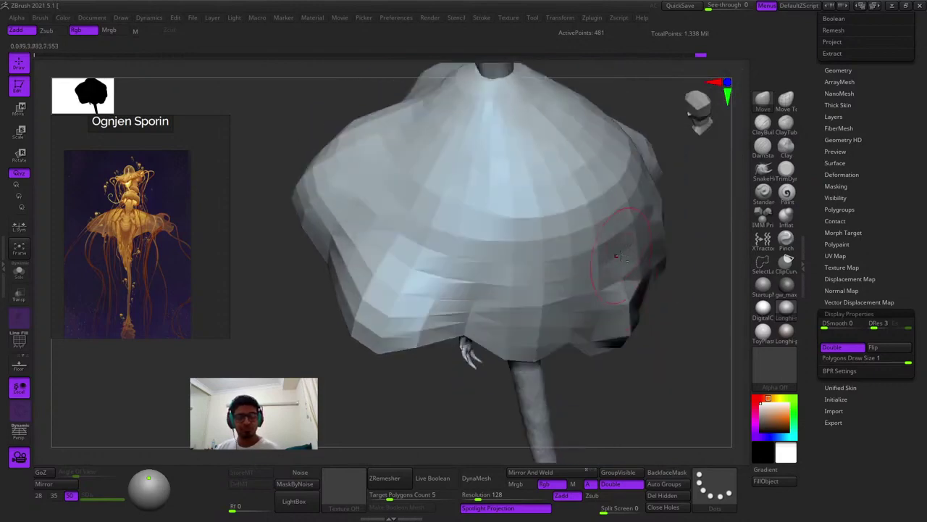
right_click_drag(612, 214, 717, 170)
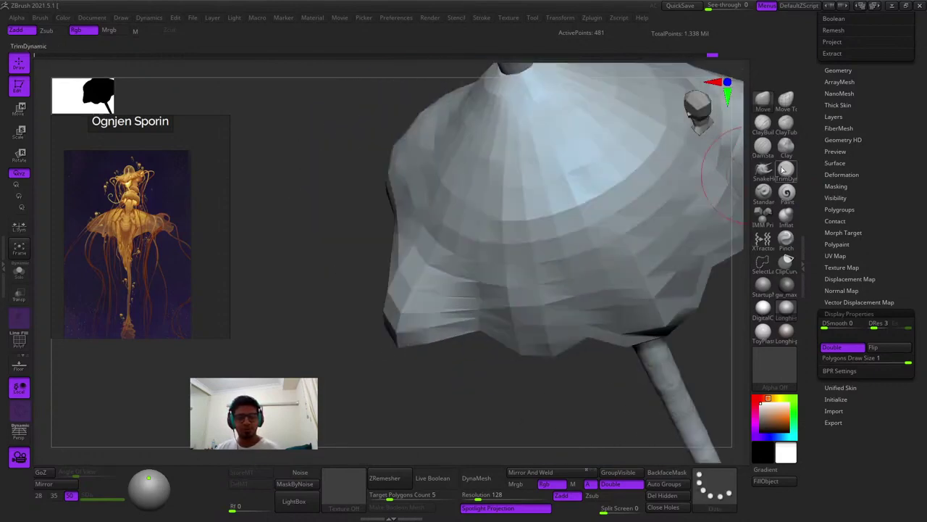
Carve fold lines running from the neck toward the rim across the skirt's rear and sides with DamStandard
left_click(763, 171)
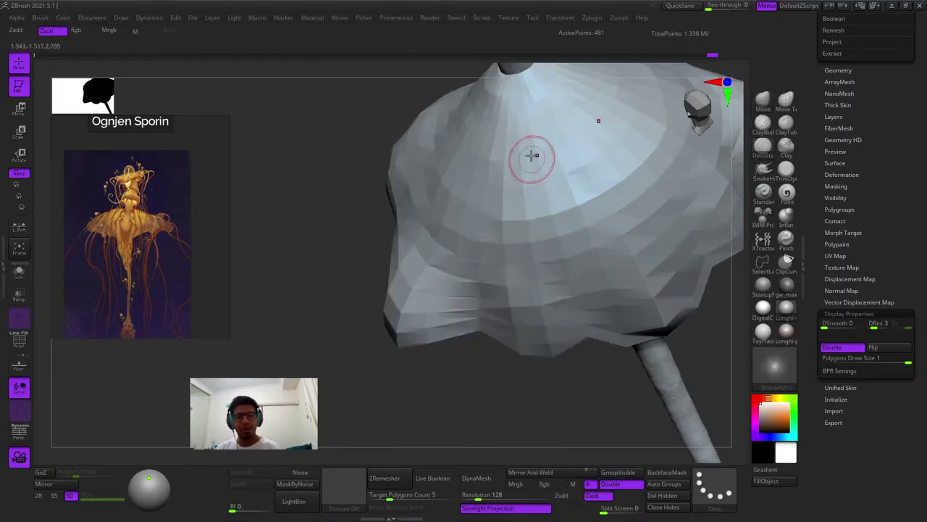
right_click_drag(563, 252, 538, 180)
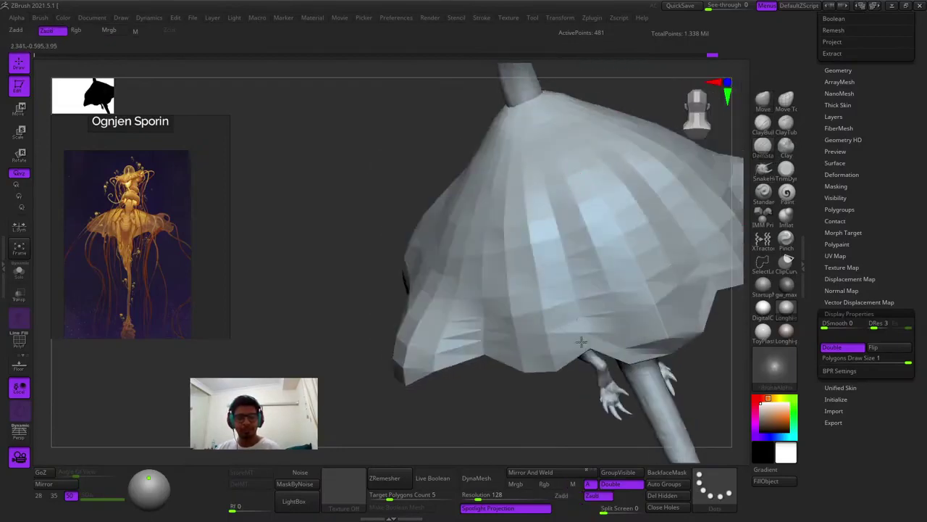
mouse_move(580, 342)
right_mouse_down()
mouse_move(553, 209)
mouse_move(536, 257)
right_mouse_up()
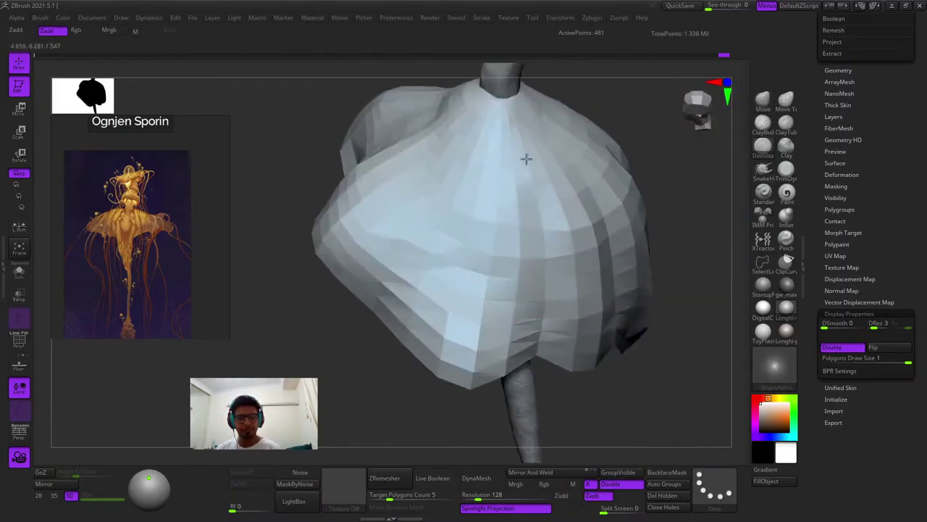
right_click_drag(526, 159, 586, 215)
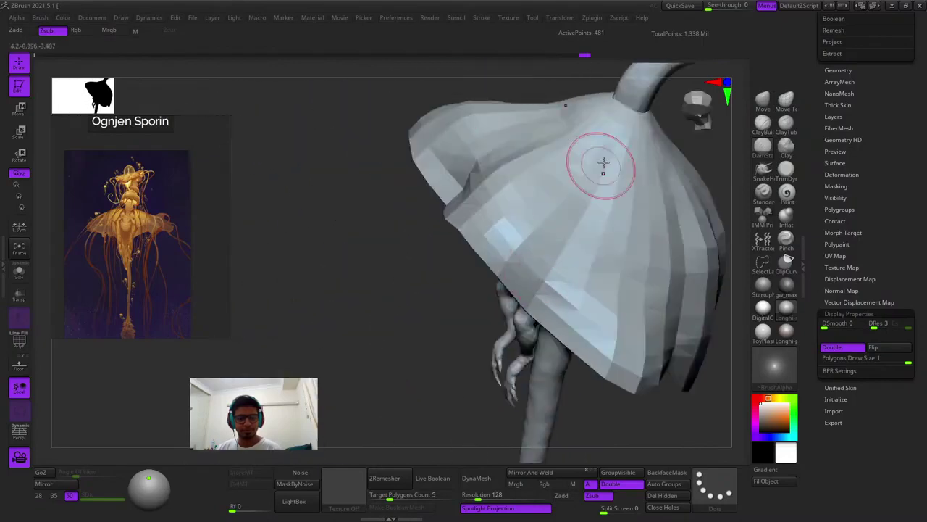
right_click_drag(603, 162, 613, 266, "ctrl")
right_click_drag(613, 265, 531, 234, "ctrl")
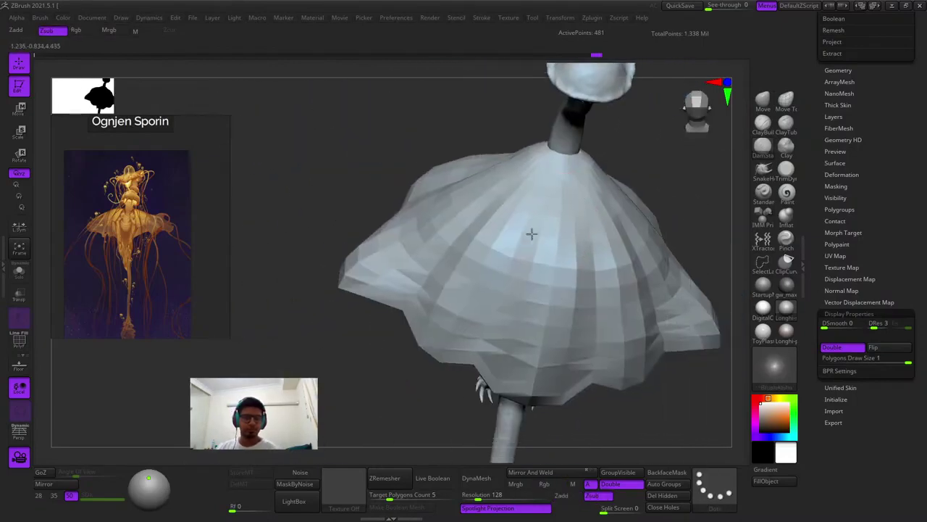
right_click_drag(576, 204, 575, 186)
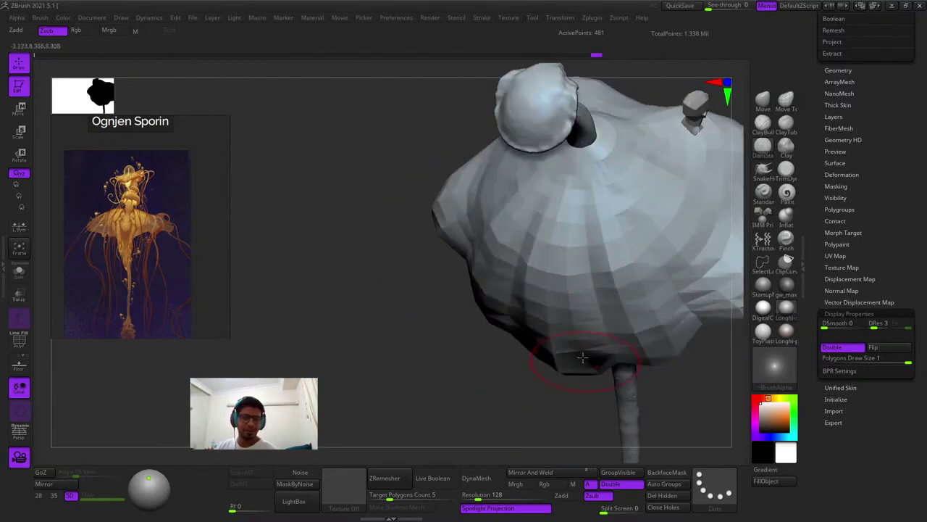
right_click_drag(582, 356, 536, 259)
right_click_drag(571, 354, 493, 244)
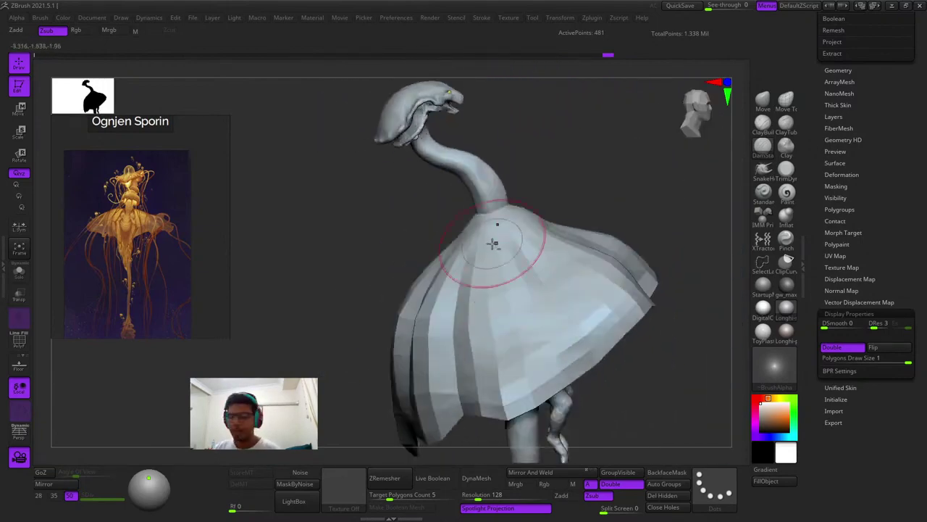
Resize the Move brush and push the skirt's front shoulders outward into a rounder dome profile
mouse_move(507, 369)
right_mouse_down()
mouse_move(489, 316)
mouse_move(523, 364)
mouse_move(534, 297)
right_mouse_up()
mouse_move(520, 332)
right_mouse_down()
mouse_move(555, 224)
mouse_move(596, 167)
mouse_move(668, 219)
mouse_move(693, 222)
mouse_move(570, 226)
mouse_move(606, 242)
mouse_move(601, 266)
right_mouse_up()
left_click(764, 100)
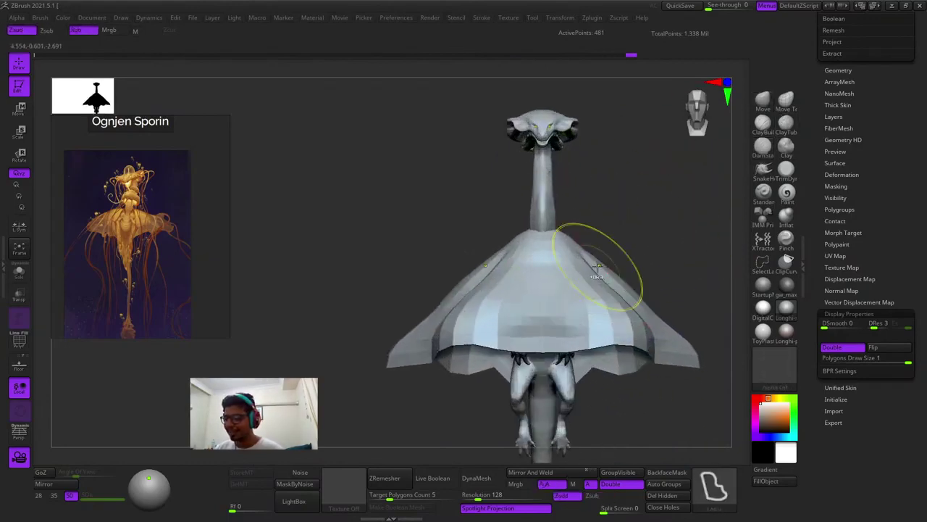
key("space")
left_click_drag(602, 270, 614, 271)
key("space")
right_click_drag(614, 250, 610, 273, "ctrl")
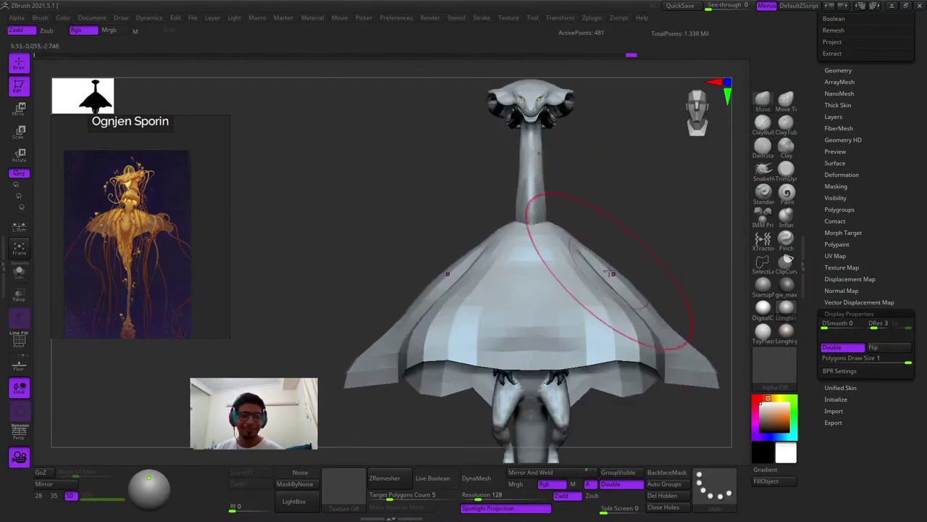
key("space")
left_click_drag(609, 271, 612, 271)
key("space")
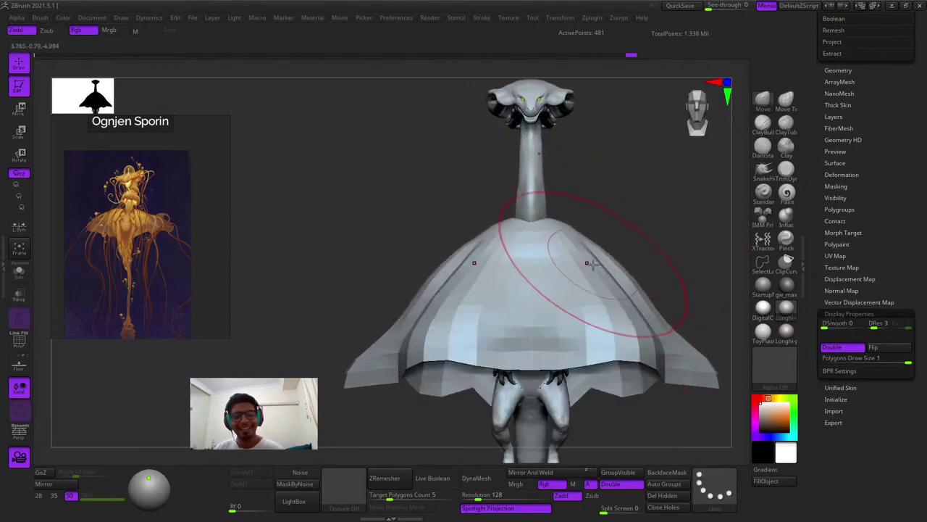
Reshape the skirt's chest and back slopes below the neck in side profile with the Move brush
mouse_move(588, 263)
right_mouse_down()
mouse_move(561, 243)
mouse_move(567, 234)
mouse_move(507, 300)
right_mouse_up()
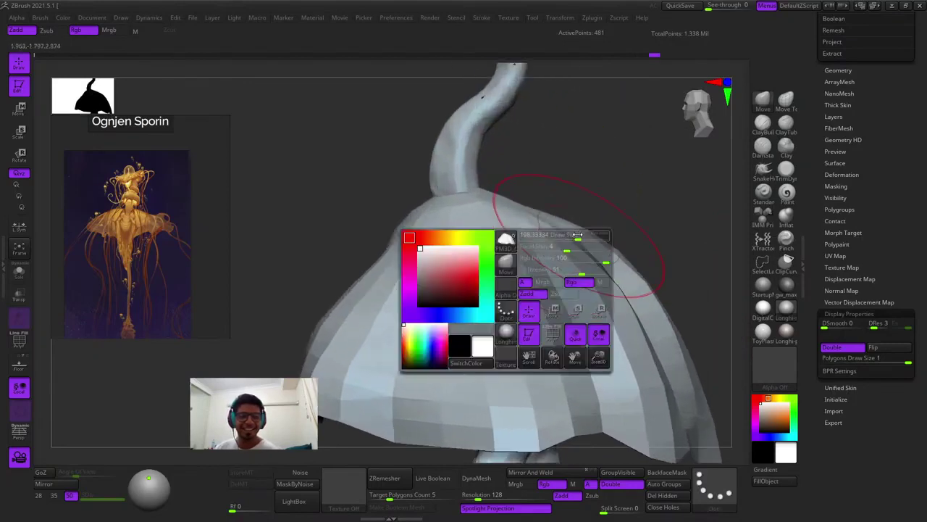
right_click_drag(517, 211, 557, 195)
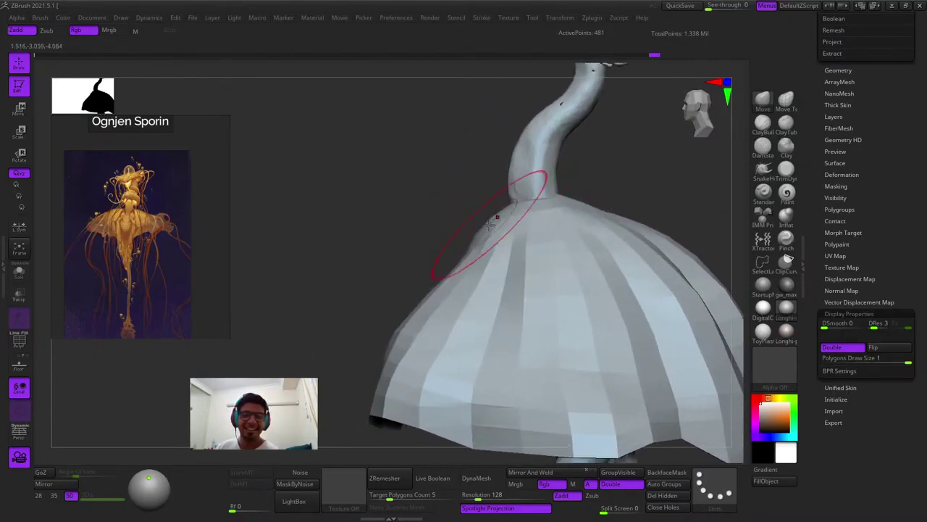
mouse_move(496, 218)
right_mouse_down("ctrl")
mouse_move(601, 247)
mouse_move(561, 199)
right_mouse_up("ctrl")
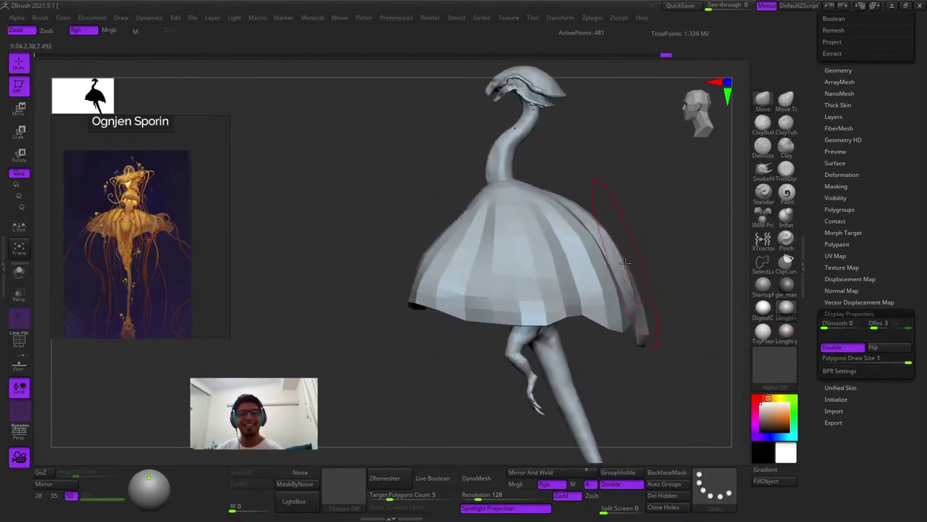
right_click_drag(605, 265, 481, 255, "shift")
right_click_drag(481, 255, 444, 303, "ctrl")
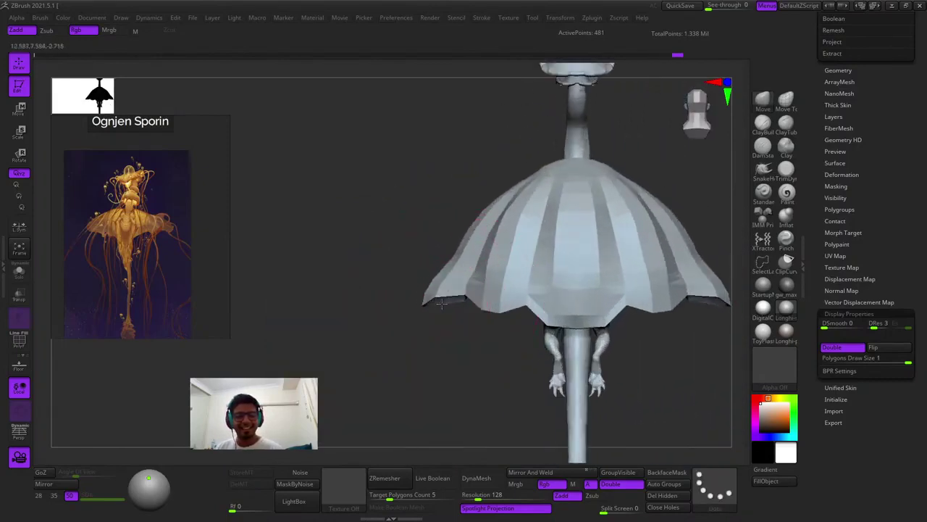
Adjust the skirt's side and rear rim from behind and above to form a lobed, scalloped outline
right_click_drag(481, 269, 528, 269)
right_click_drag(529, 269, 617, 246)
right_click(553, 245)
right_click_drag(533, 247, 539, 273)
right_click(539, 273)
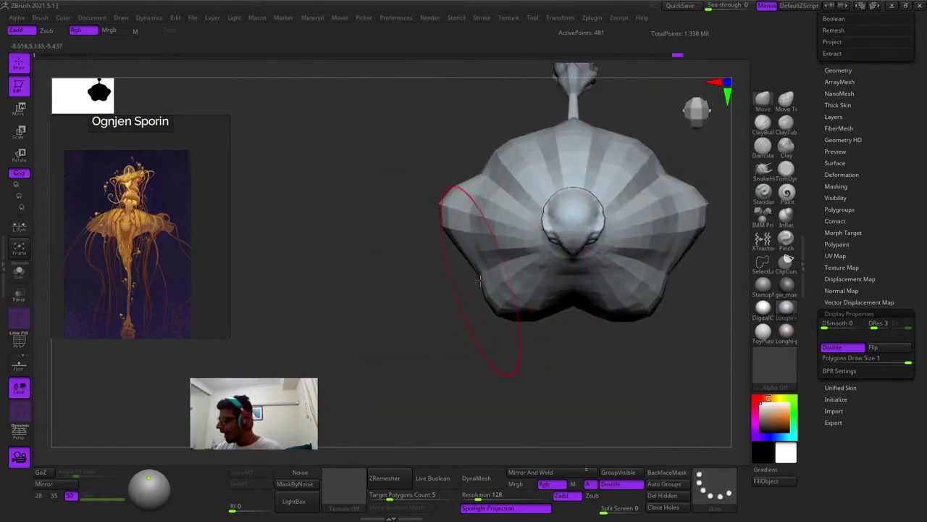
right_click_drag(479, 279, 504, 324)
mouse_move(531, 213)
right_mouse_down("ctrl")
mouse_move(548, 227)
mouse_move(523, 239)
right_mouse_up("ctrl")
right_click(521, 240)
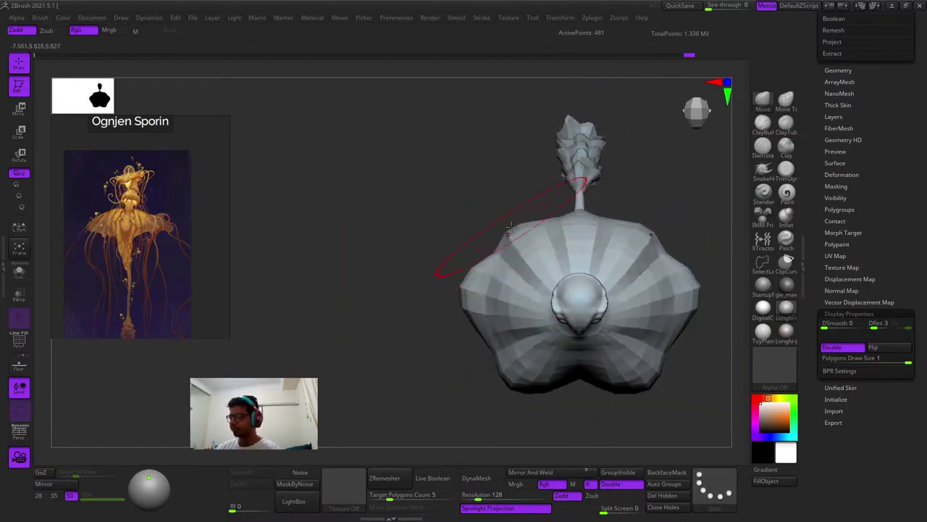
right_click_drag(519, 328, 602, 267)
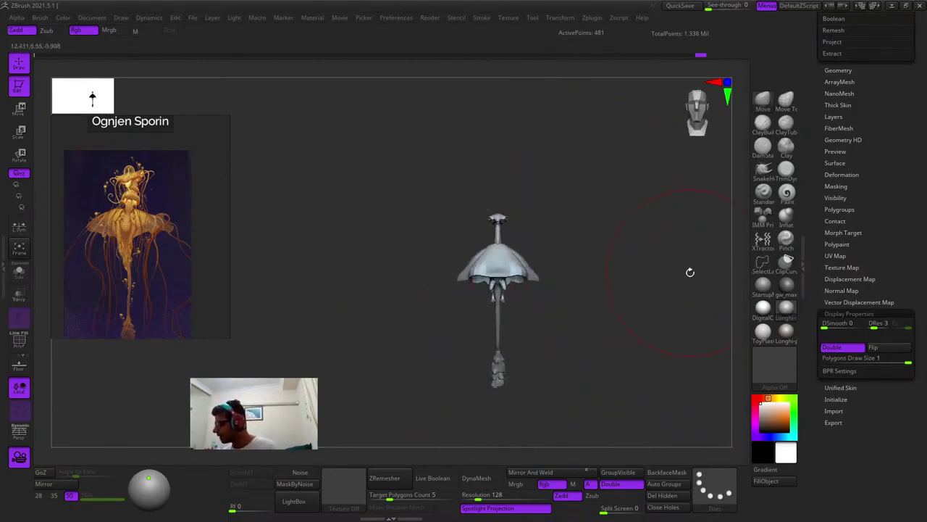
Make the layered tuft at the end of the tail the active subtool and compare the full figure with the reference
right_click_drag(690, 273, 556, 182)
right_click(590, 319)
right_click_drag(590, 319, 576, 323)
left_click(581, 334, "alt")
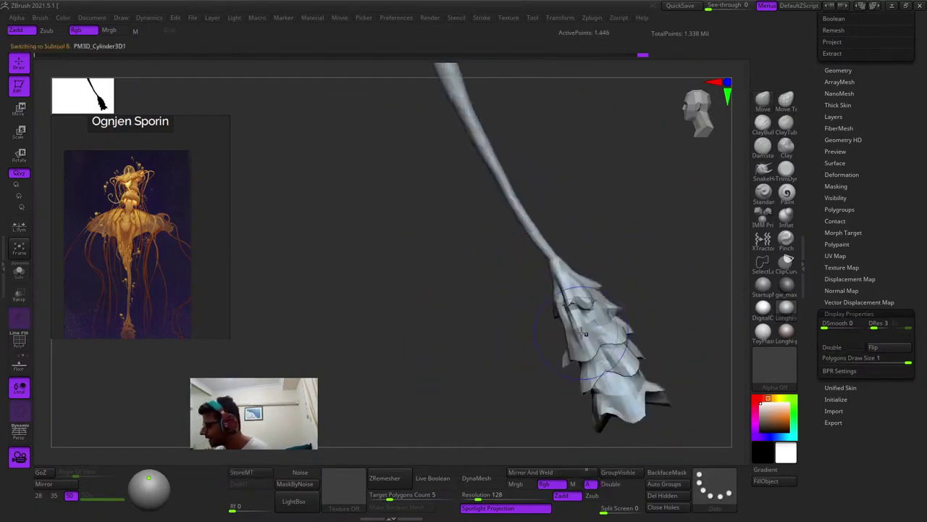
key("shift+f")
key("f")
key("f")
key("f")
key("shift+f")
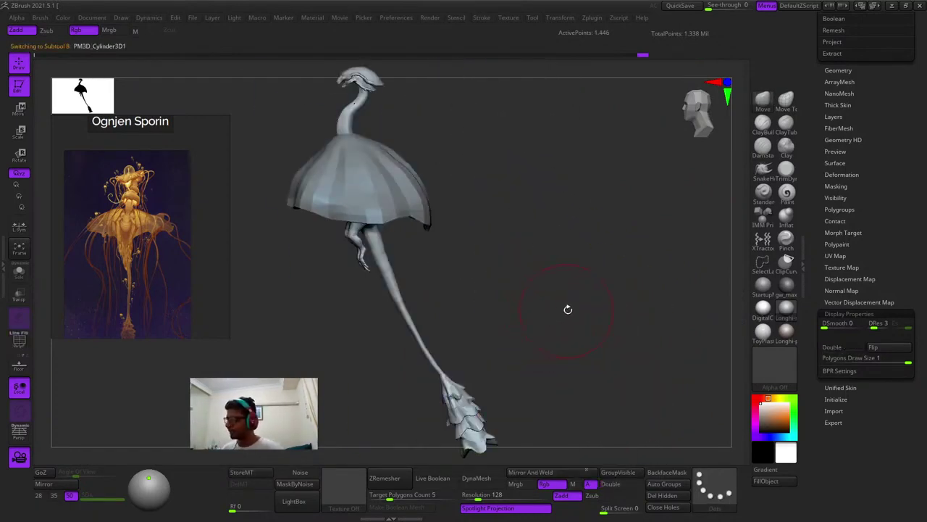
right_click_drag(568, 309, 497, 341, "shift")
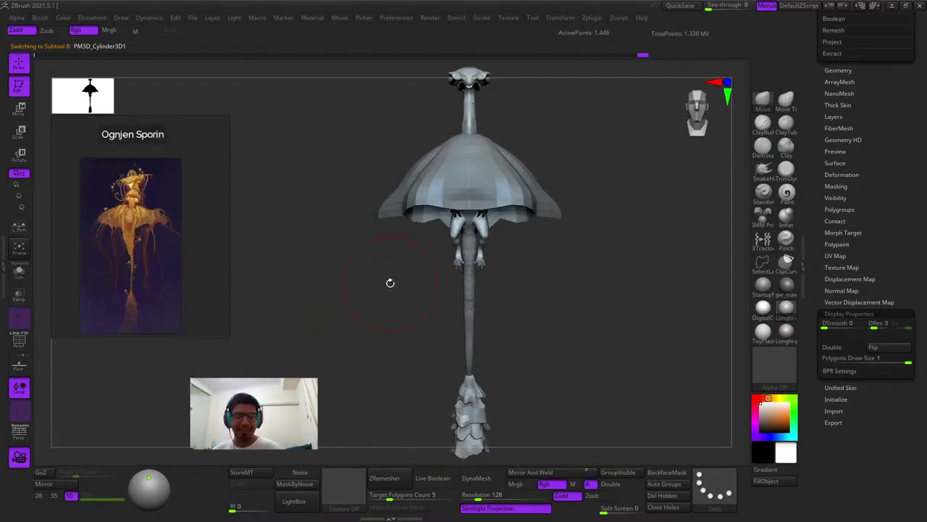
Flare the lowest tier of the tail tuft outward at its front, rear and sides with the Move brush
mouse_move(498, 335)
right_mouse_down("alt")
mouse_move(559, 228)
mouse_move(498, 402)
mouse_move(492, 374)
mouse_move(503, 372)
right_mouse_up("alt")
key("shift+f")
key("shift+f")
left_click(768, 102)
key("space")
left_click_drag(452, 391, 491, 377, "shift")
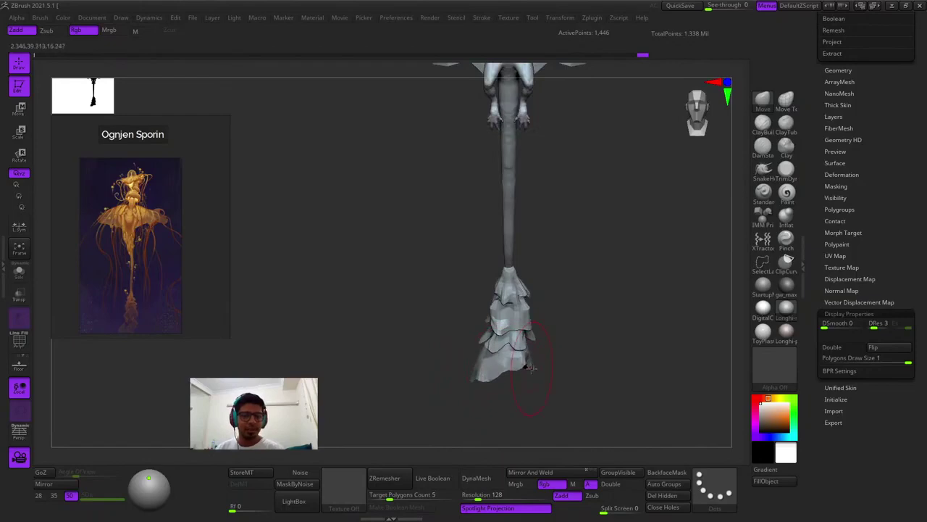
right_click_drag(532, 367, 450, 381)
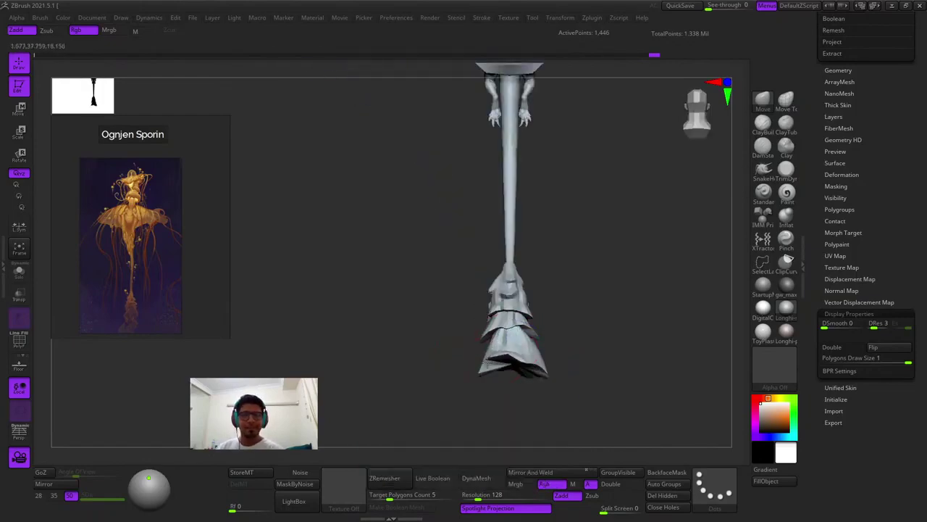
left_click_drag(514, 362, 453, 370)
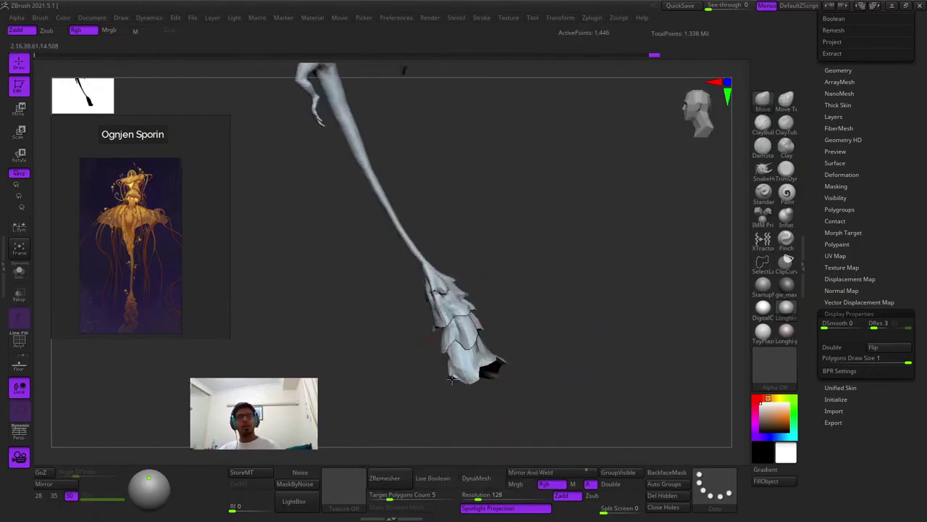
left_click_drag(471, 319, 517, 373)
right_click(517, 374)
right_click_drag(513, 326, 509, 370, "ctrl")
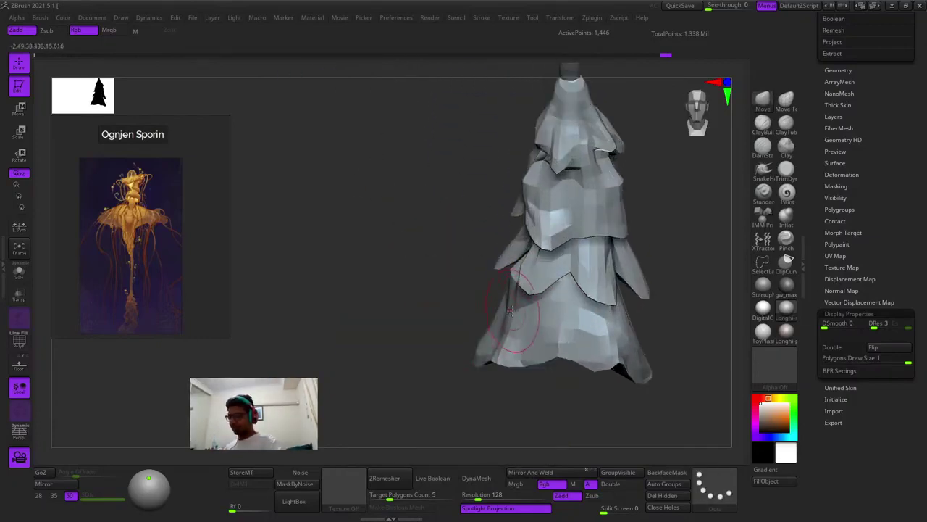
Widen the tail tuft's bottom hem on both sides and bend its edge into uneven waves
mouse_move(510, 312)
right_mouse_down()
mouse_move(499, 310)
mouse_move(502, 298)
right_mouse_up()
mouse_move(511, 310)
left_mouse_down()
mouse_move(471, 299)
mouse_move(438, 310)
mouse_move(486, 320)
mouse_move(502, 307)
mouse_move(551, 320)
left_mouse_up()
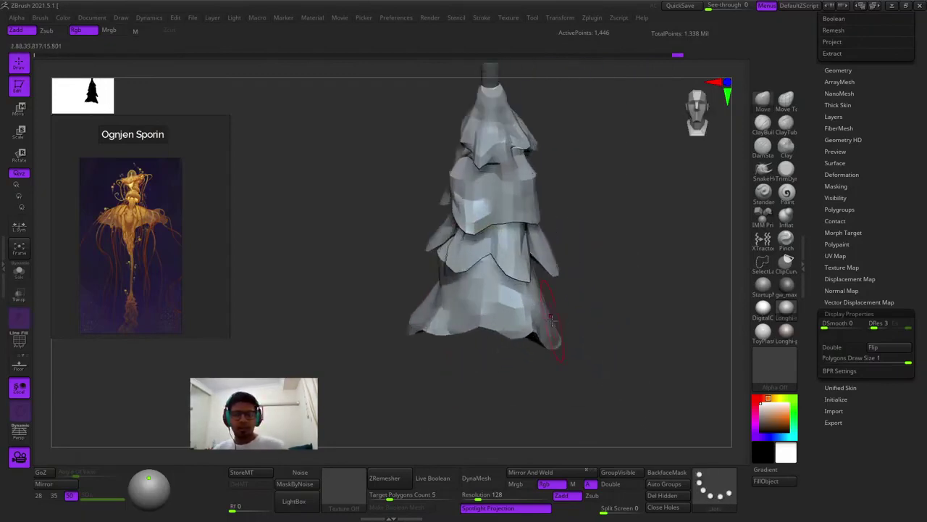
right_click(490, 378)
right_click_drag(499, 369, 549, 333, "ctrl")
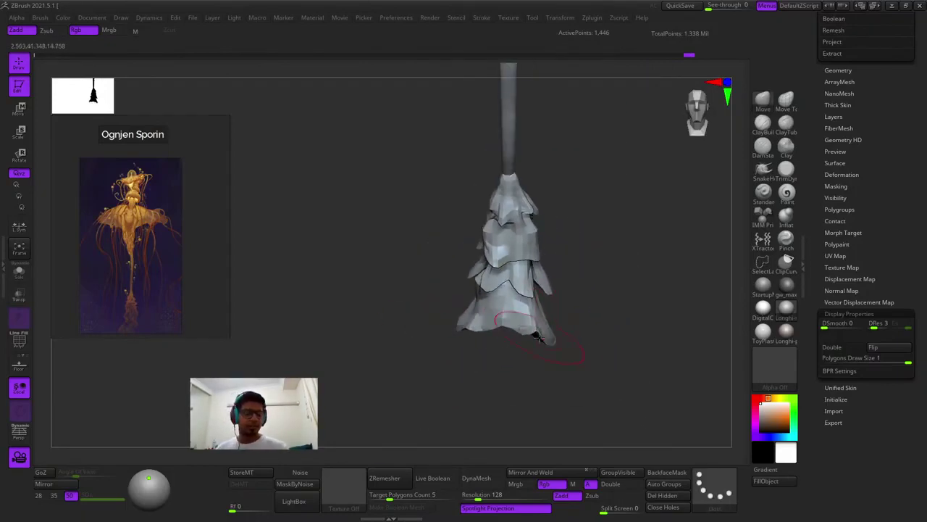
mouse_move(498, 342)
left_mouse_down()
mouse_move(561, 302)
mouse_move(482, 292)
mouse_move(558, 302)
mouse_move(516, 312)
left_mouse_up()
right_click_drag(504, 282, 568, 334, "alt")
right_click(568, 334)
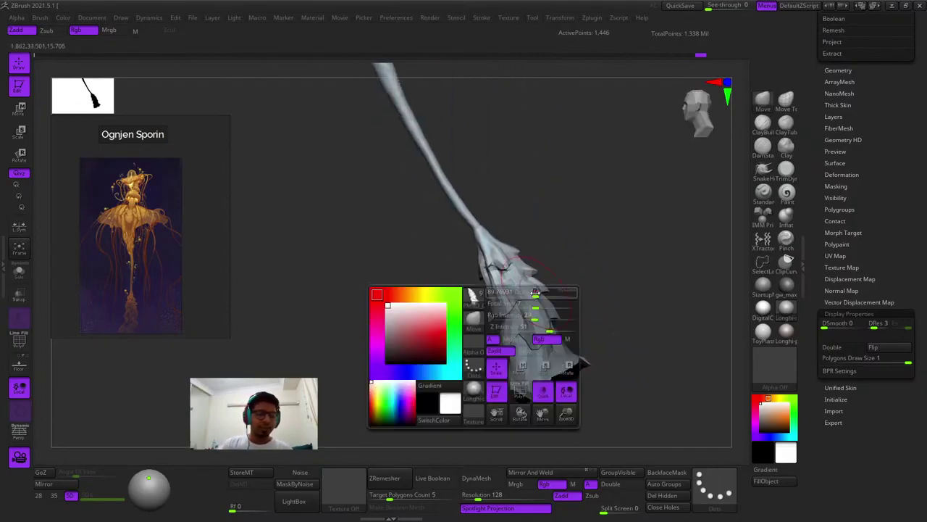
Change the Move brush size and pull the side flaps of the tail tuft's middle tiers into irregular folds
left_click_drag(511, 268, 514, 285, "shift")
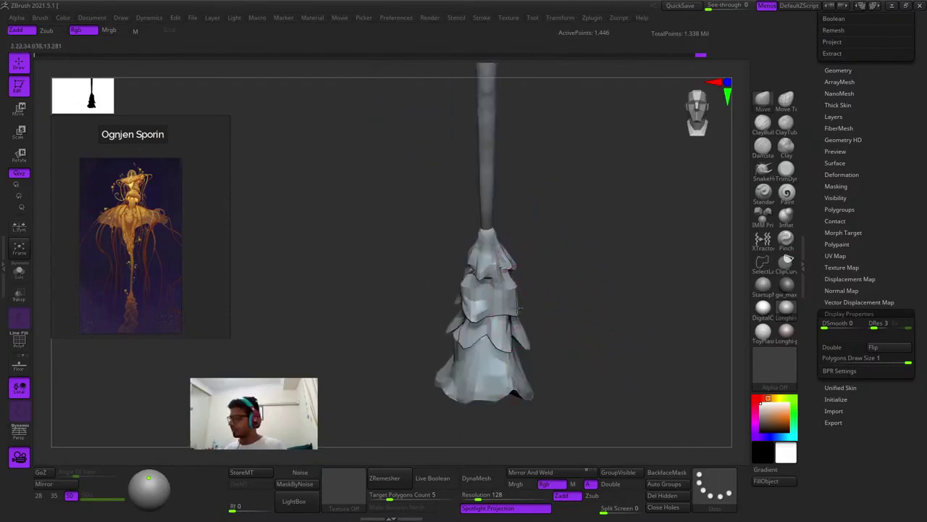
right_click_drag(519, 309, 527, 307, "ctrl")
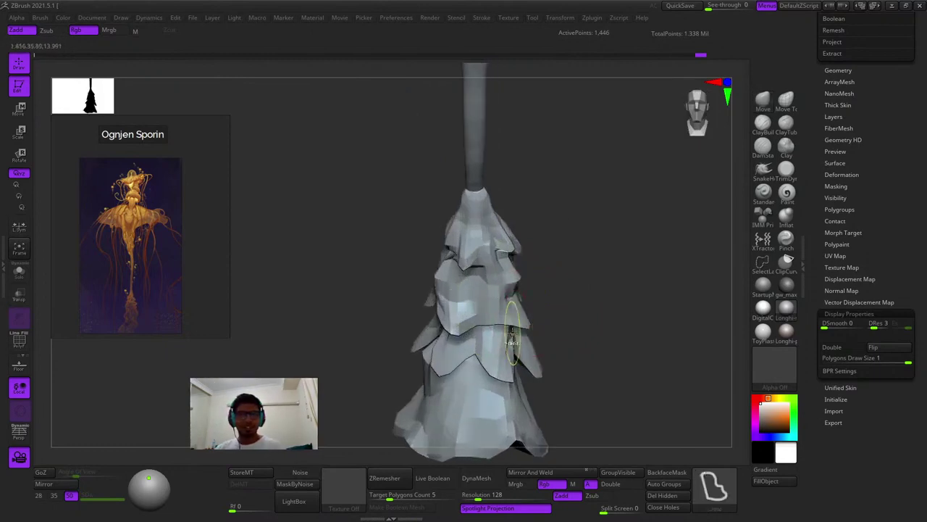
mouse_move(433, 338)
right_mouse_down("ctrl")
mouse_move(408, 325)
mouse_move(437, 391)
mouse_move(498, 326)
mouse_move(480, 321)
right_mouse_up("ctrl")
right_click(489, 325)
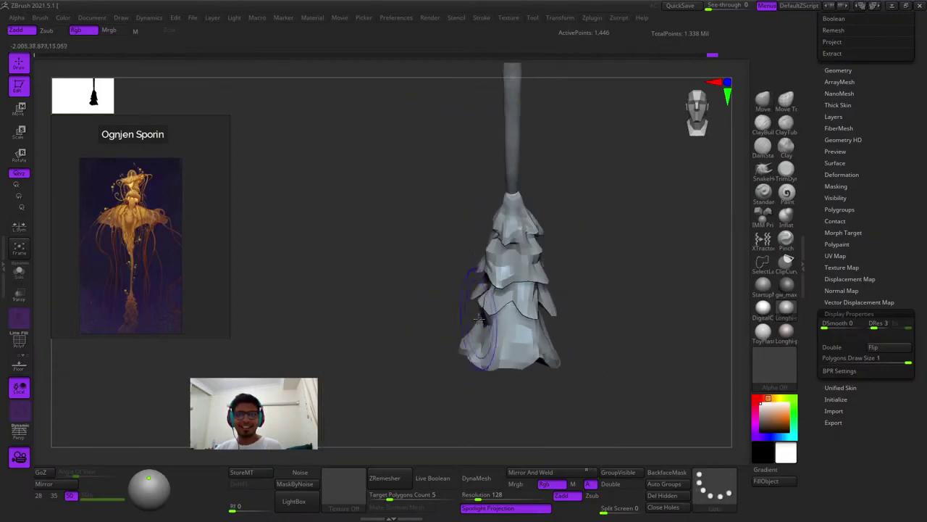
key("shift+f")
key("shift+f")
right_click_drag(604, 299, 543, 326, "ctrl")
key("shift+f")
key("shift+f")
Draw the flap tips of the tail tuft's second and third tiers outward into sharper, overlapping points
mouse_move(485, 317)
left_mouse_down()
mouse_move(439, 325)
mouse_move(507, 327)
mouse_move(522, 356)
mouse_move(513, 361)
left_mouse_up()
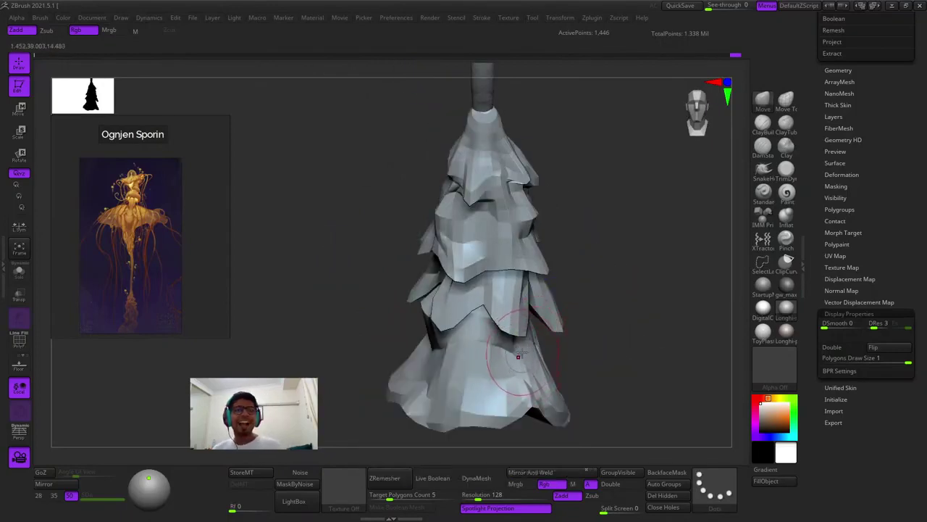
left_click_drag(631, 289, 620, 299)
mouse_move(487, 335)
right_mouse_down()
mouse_move(387, 323)
mouse_move(436, 355)
mouse_move(436, 406)
mouse_move(435, 272)
mouse_move(444, 299)
right_mouse_up()
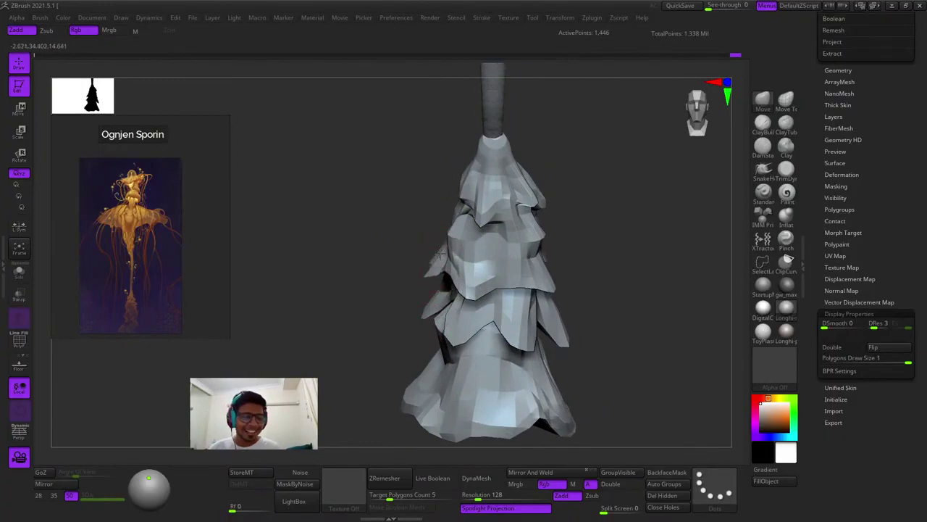
right_click_drag(439, 253, 442, 213, "ctrl")
right_click_drag(497, 279, 504, 331, "ctrl")
left_click_drag(513, 328, 544, 335)
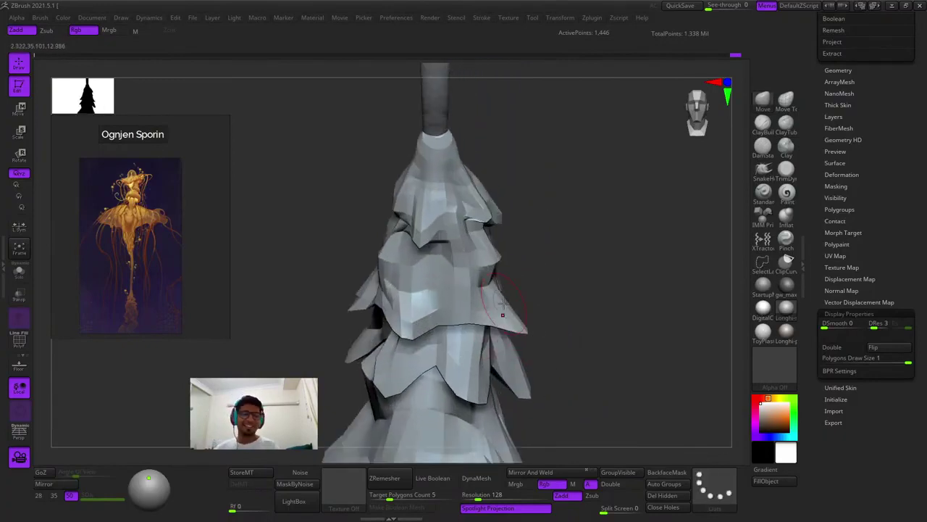
left_click_drag(501, 312, 496, 306)
Hide the skirt layer, make the torso shell the active subtool, and check the creature's full silhouette
mouse_move(496, 306)
right_mouse_down("ctrl")
mouse_move(561, 254)
mouse_move(560, 233)
mouse_move(629, 275)
mouse_move(625, 253)
right_mouse_up("ctrl")
key("f")
key("f")
key("f")
right_click_drag(624, 252, 652, 287)
left_click_drag(904, 157, 900, 292)
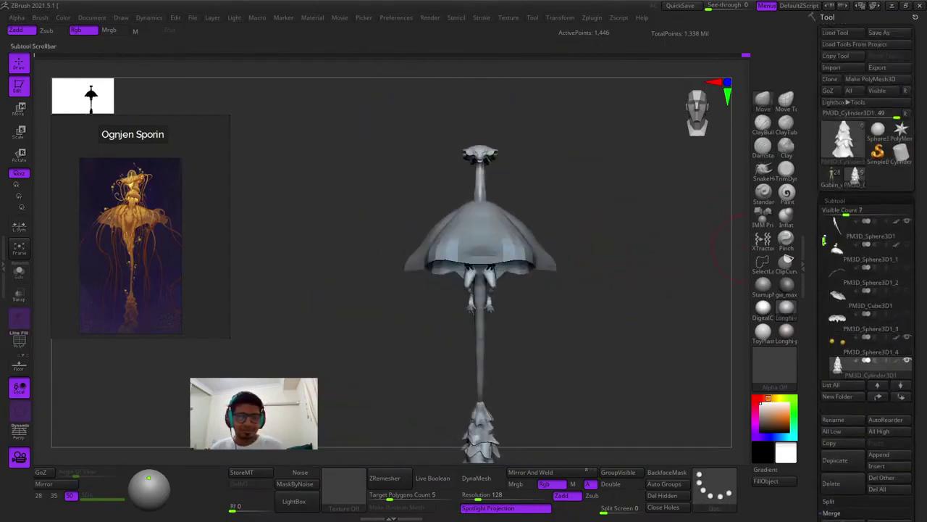
mouse_move(823, 239)
left_mouse_down()
mouse_move(823, 270)
mouse_move(823, 253)
left_mouse_up()
left_click(908, 338)
left_click(835, 273)
left_click(833, 230)
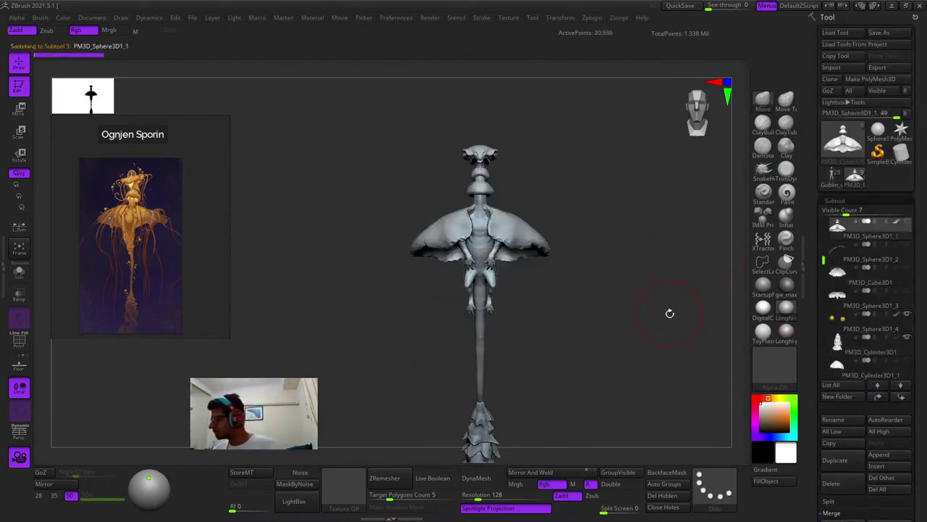
left_click_drag(670, 313, 589, 299)
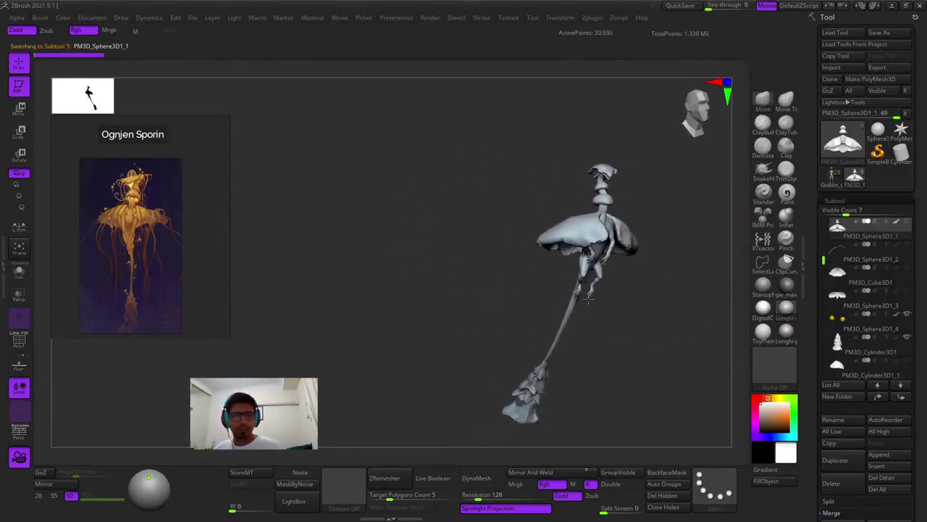
right_click_drag(589, 299, 640, 263, "shift")
Make the skirt the active subtool again and turn on the torso shell's visibility alongside it
left_click_drag(822, 260, 819, 287)
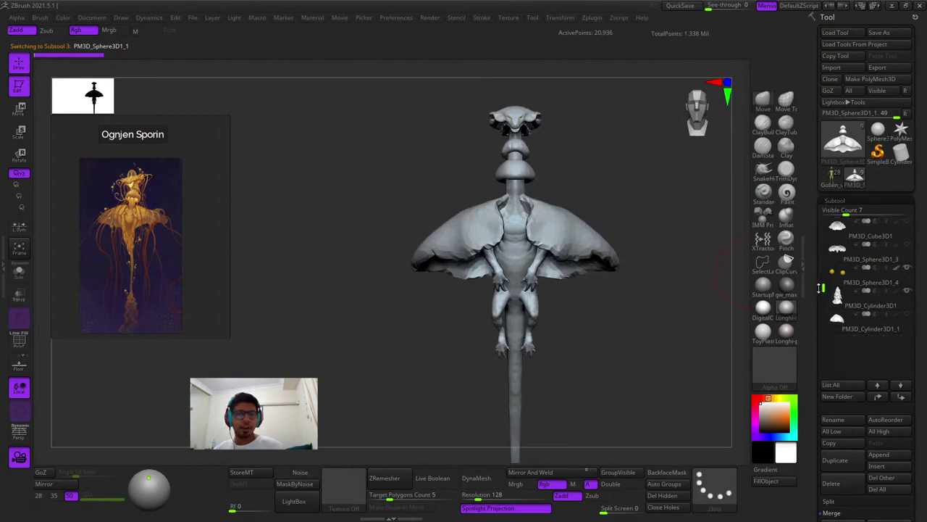
left_click(833, 326)
right_click_drag(716, 317, 703, 349, "ctrl")
left_click_drag(703, 350, 675, 339)
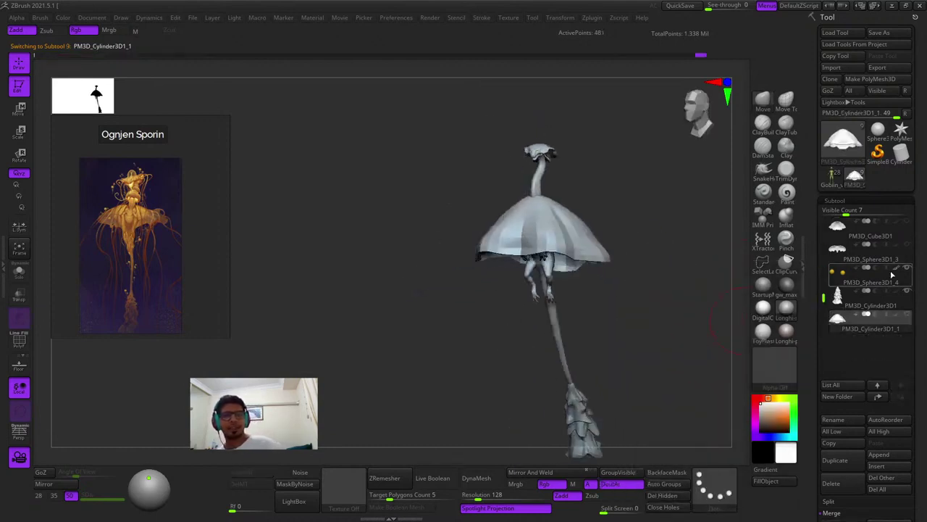
left_click_drag(824, 297, 824, 227)
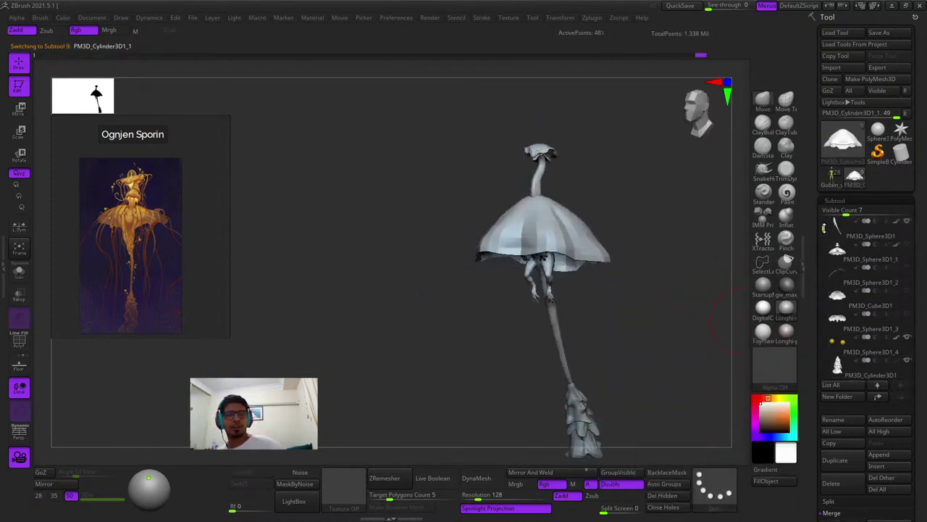
left_click(906, 245)
right_click_drag(712, 312, 620, 315, "shift")
key("d")
key("shift+d")
Pull the top of the skirt up and across with the Move brush so it sits around the neck base
right_click_drag(522, 275, 574, 233)
left_click_drag(570, 233, 638, 194)
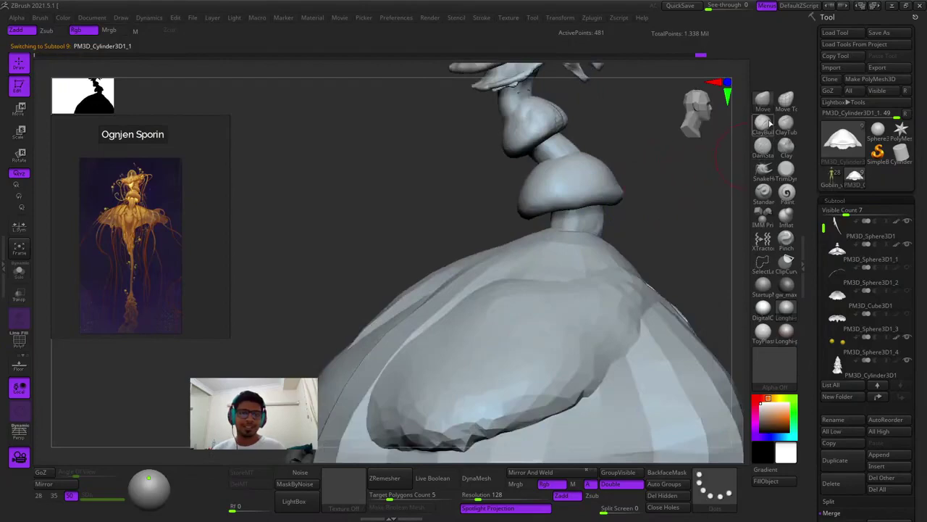
mouse_move(559, 240)
right_mouse_down("ctrl")
mouse_move(556, 251)
mouse_move(585, 272)
right_mouse_up("ctrl")
left_click_drag(594, 240, 589, 223)
right_click_drag(592, 268, 609, 242)
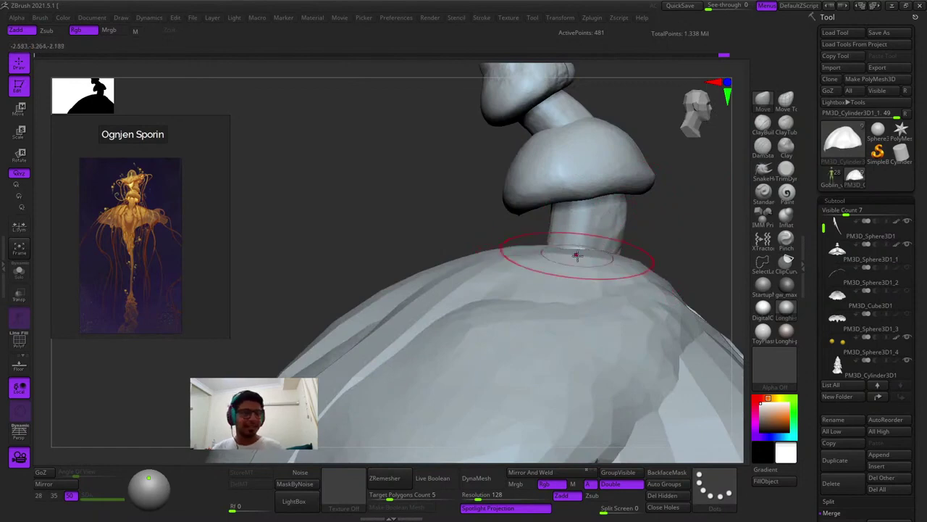
left_click_drag(577, 255, 640, 257)
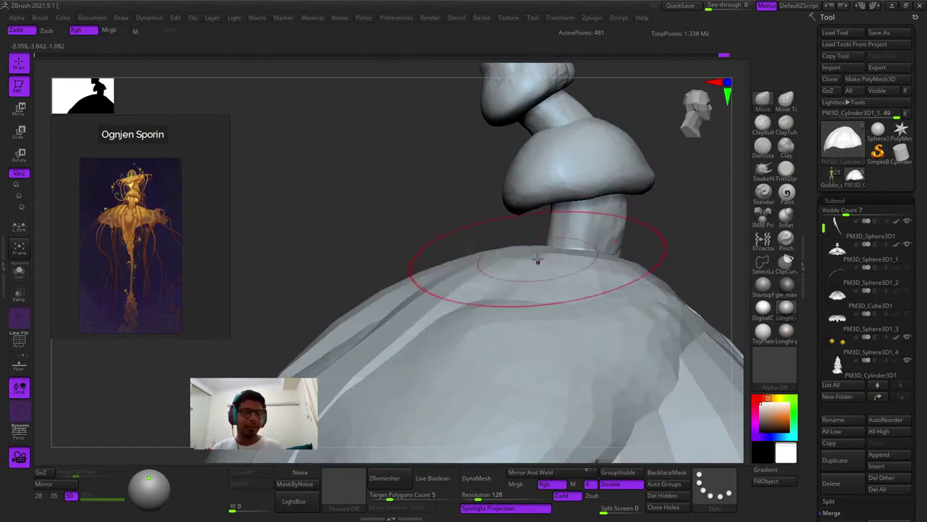
left_click_drag(537, 260, 585, 255)
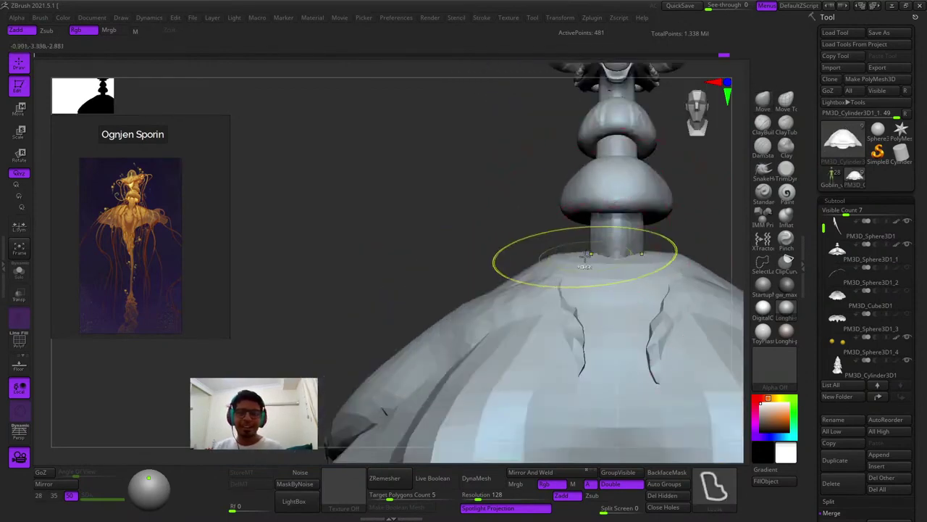
Pull the skirt's shoulders outward beside the neck in the front view
right_click_drag(585, 255, 601, 302, "ctrl")
left_click_drag(560, 259, 541, 257)
mouse_move(536, 262)
right_mouse_down("ctrl")
mouse_move(482, 229)
mouse_move(530, 138)
right_mouse_up("ctrl")
right_click_drag(530, 283, 509, 234, "ctrl")
key("shift+f")
key("shift+f")
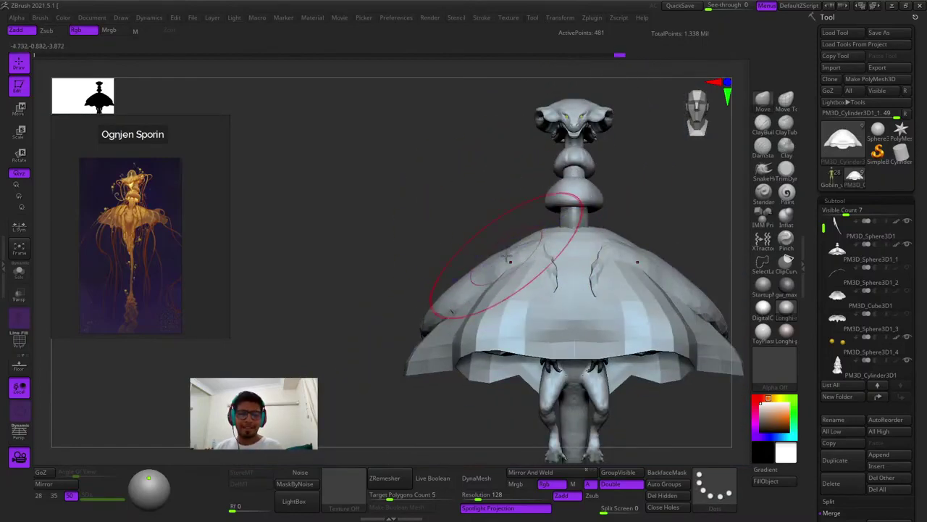
left_click_drag(509, 260, 510, 257, "ctrl+alt+shift")
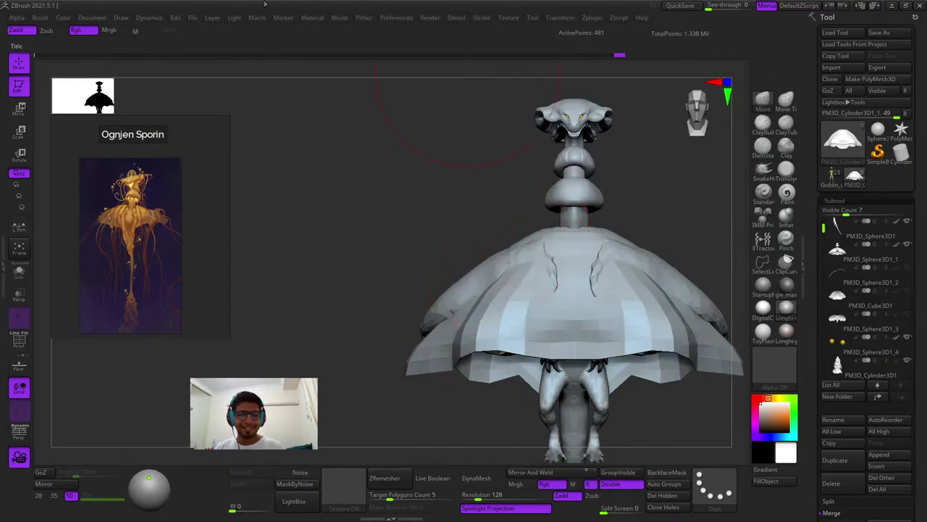
Adjust the Move brush size and reshape the skirt's front and side panels to cover the torso shell
mouse_move(869, 297)
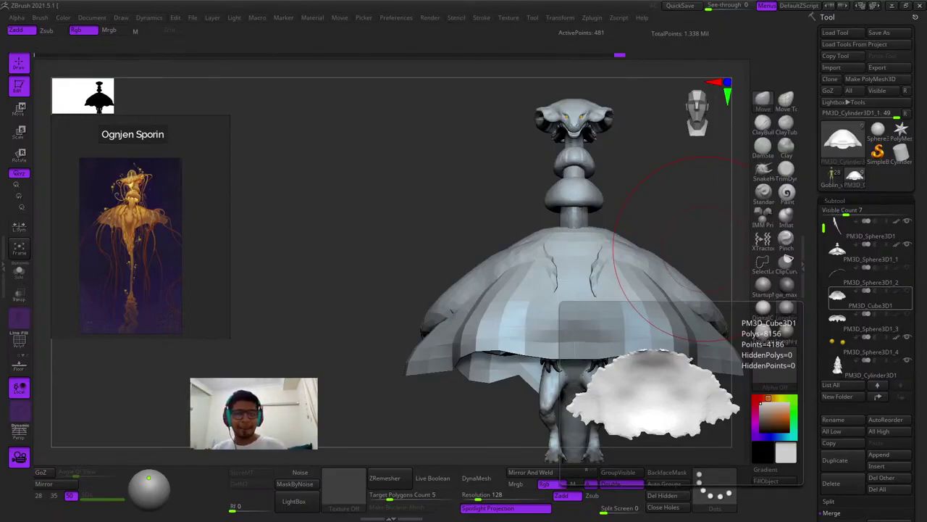
key("shift+f")
key("shift+f")
left_click_drag(432, 255, 459, 282)
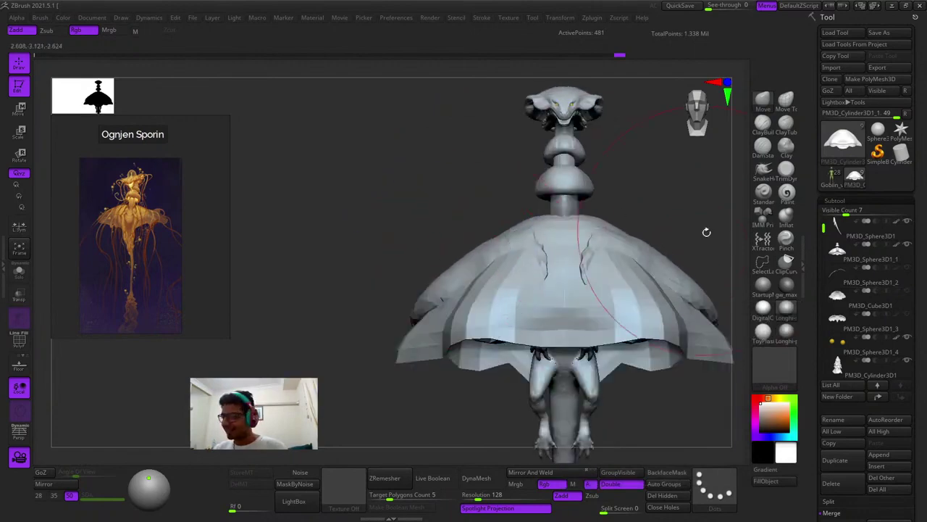
mouse_move(480, 274)
right_mouse_down("alt")
mouse_move(486, 249)
mouse_move(475, 242)
right_mouse_up("alt")
key("space")
mouse_move(469, 252)
left_mouse_down()
mouse_move(458, 252)
mouse_move(476, 230)
left_mouse_up()
key("space")
left_click_drag(478, 226, 468, 249)
key("space")
left_click_drag(456, 247, 448, 251)
right_click_drag(446, 252, 492, 239)
left_click_drag(491, 239, 481, 286)
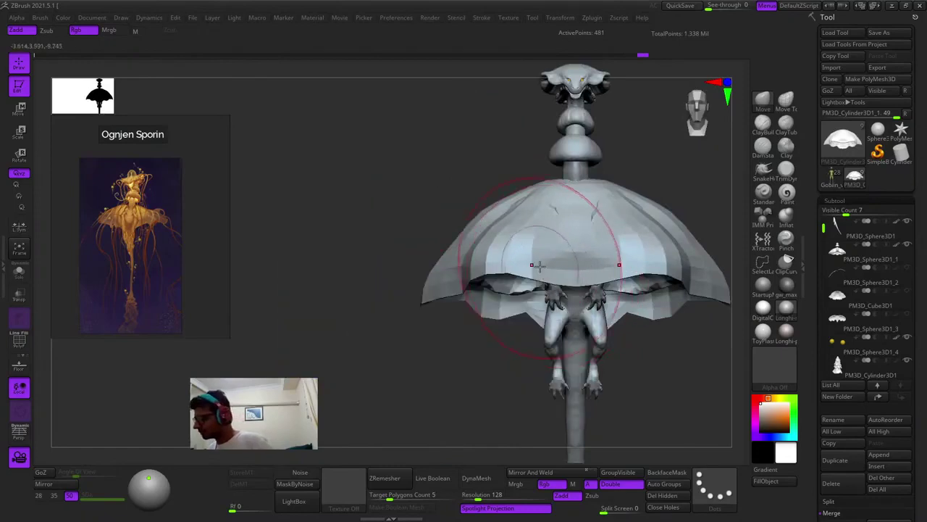
Lift the skirt's crown below the neck into a rounder dome in the side view
mouse_move(610, 196)
right_mouse_down()
mouse_move(594, 221)
mouse_move(551, 239)
mouse_move(500, 228)
mouse_move(540, 200)
mouse_move(525, 196)
mouse_move(521, 205)
right_mouse_up()
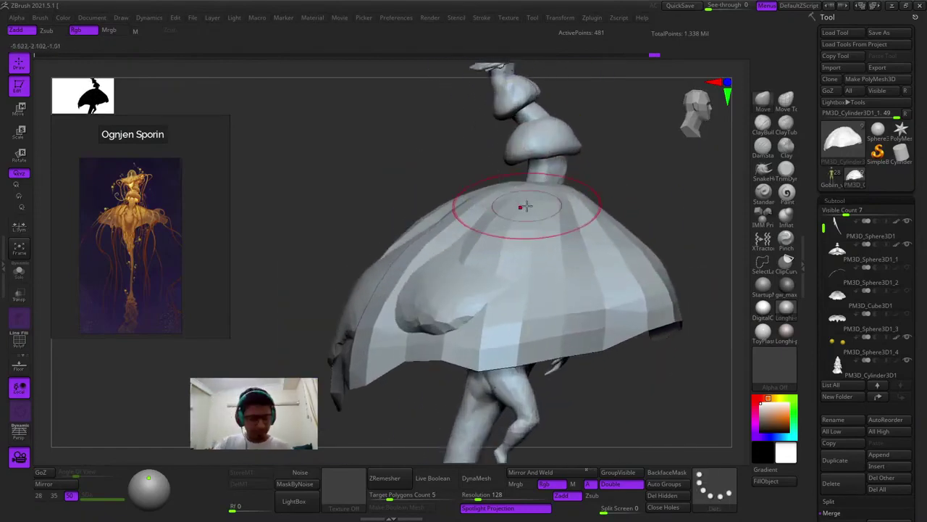
right_click(542, 184)
mouse_move(530, 166)
right_mouse_down("ctrl")
mouse_move(548, 180)
mouse_move(523, 196)
right_mouse_up("ctrl")
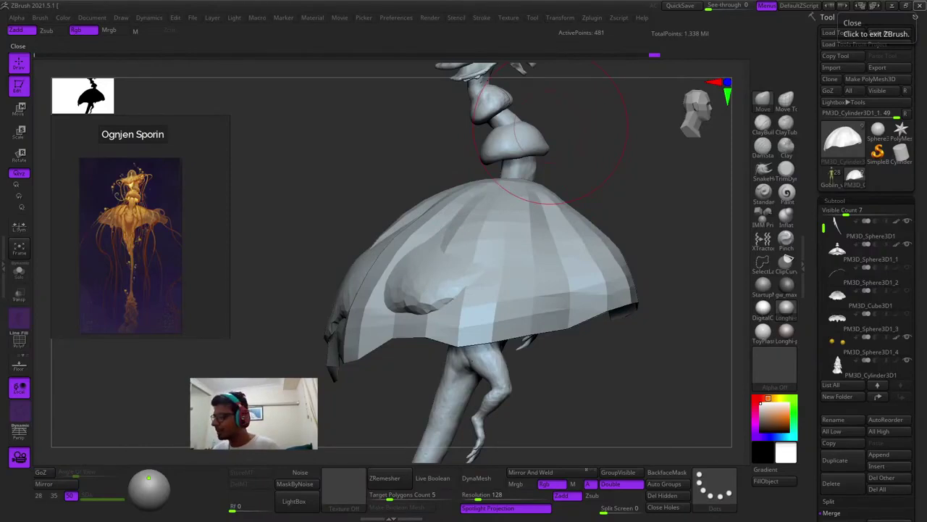
right_click_drag(548, 189, 557, 215, "ctrl")
left_click_drag(557, 215, 540, 191)
mouse_move(537, 198)
right_mouse_down("ctrl")
mouse_move(510, 174)
mouse_move(481, 208)
mouse_move(475, 304)
right_mouse_up("ctrl")
Pull the skirt's back and side panels outward over the torso shell's protruding lobes
right_click_drag(437, 361, 486, 279)
right_click_drag(486, 279, 510, 295, "ctrl")
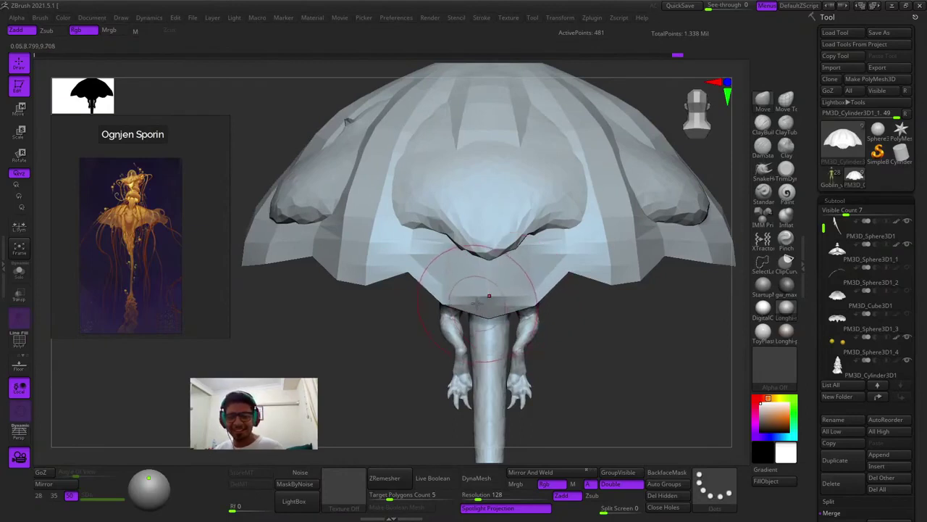
right_click_drag(528, 263, 536, 231)
right_click(439, 307)
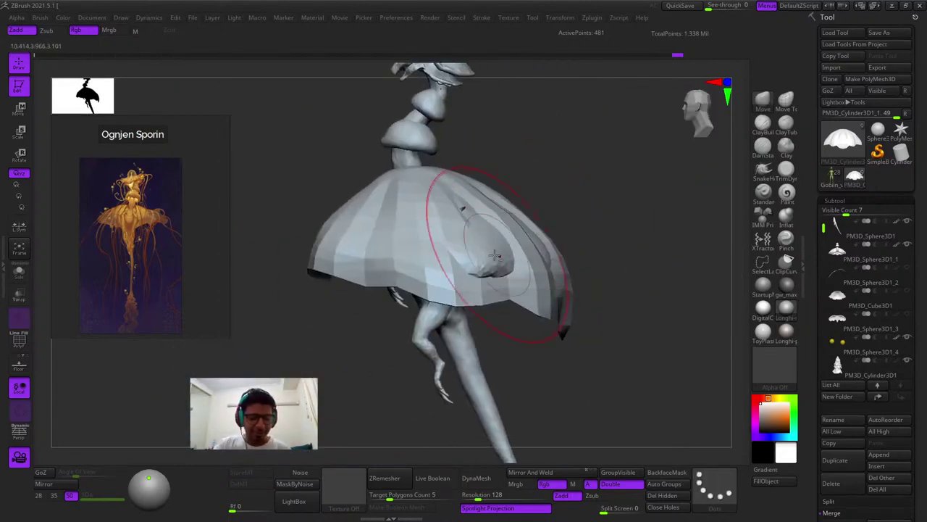
right_click_drag(494, 255, 484, 253)
right_click(484, 253)
left_click_drag(476, 255, 467, 232)
right_click_drag(467, 232, 461, 280)
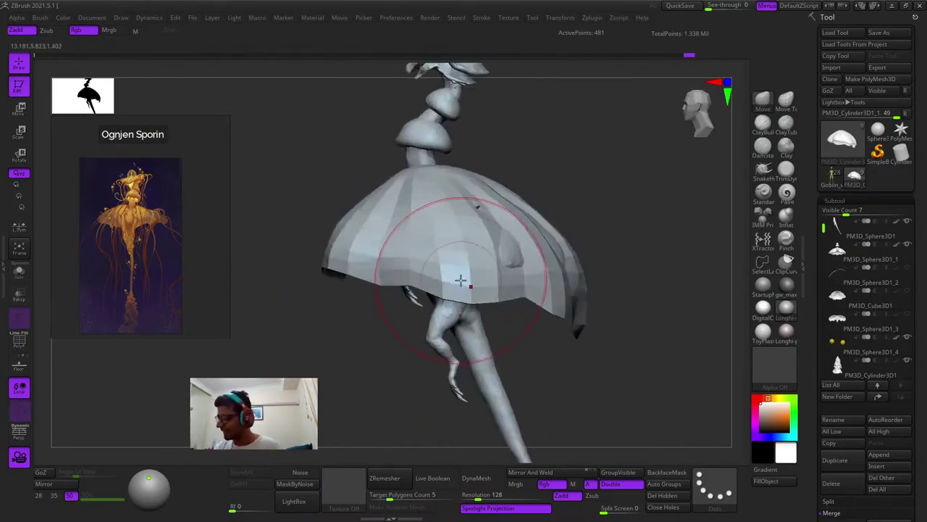
right_click(460, 281)
left_click_drag(460, 281, 439, 265)
mouse_move(439, 265)
right_mouse_down()
mouse_move(486, 296)
mouse_move(442, 270)
mouse_move(472, 290)
mouse_move(470, 248)
mouse_move(490, 273)
mouse_move(445, 289)
mouse_move(466, 331)
mouse_move(453, 286)
mouse_move(459, 254)
mouse_move(554, 233)
right_mouse_up()
right_click(471, 287)
Isolate the skirt from the other subtools and display its wireframe
key("shift+f")
left_click_drag(553, 234, 554, 236, "shift")
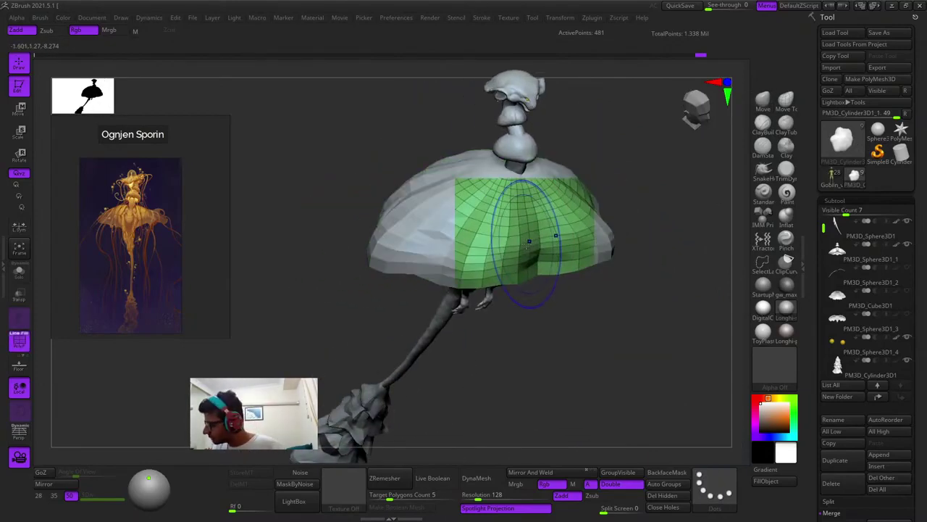
mouse_move(554, 236)
right_mouse_down("shift")
mouse_move(509, 205)
mouse_move(554, 263)
right_mouse_up("shift")
key("shift+f")
key("shift+f")
left_click(19, 272)
key("space")
key("shift+f")
key("shift+f")
key("space")
Hide the strip of faces down the skirt's front centre, from the hem up to the crown
right_click_drag(560, 224, 556, 330)
right_click(519, 273)
left_click_drag(549, 395, 572, 269, "ctrl+alt+shift")
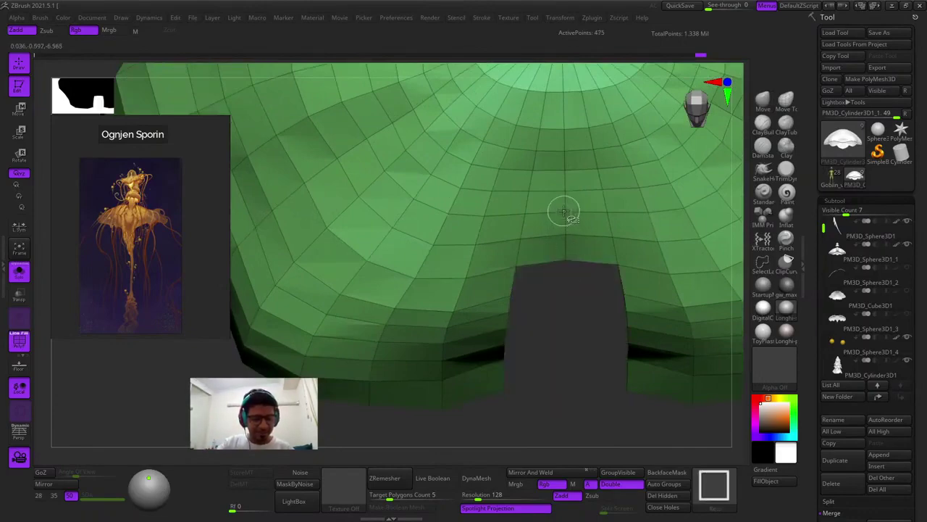
right_click_drag(565, 212, 516, 402)
left_click_drag(547, 248, 547, 249, "ctrl+alt+shift")
right_click_drag(547, 248, 538, 265, "ctrl")
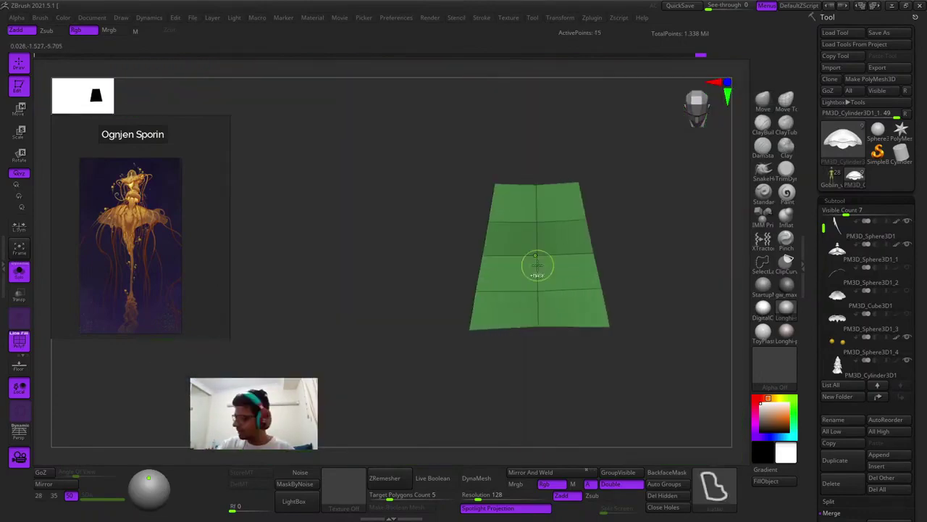
key("ctrl+z")
left_click_drag(557, 249, 563, 210, "ctrl+alt+shift")
right_click_drag(559, 225, 536, 311)
right_click(538, 295)
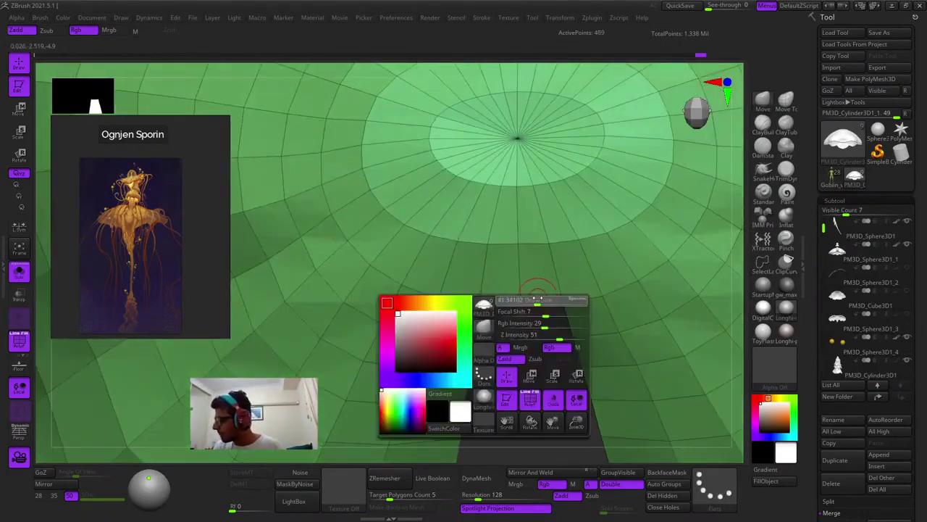
left_click_drag(534, 231, 534, 231, "ctrl+alt+shift")
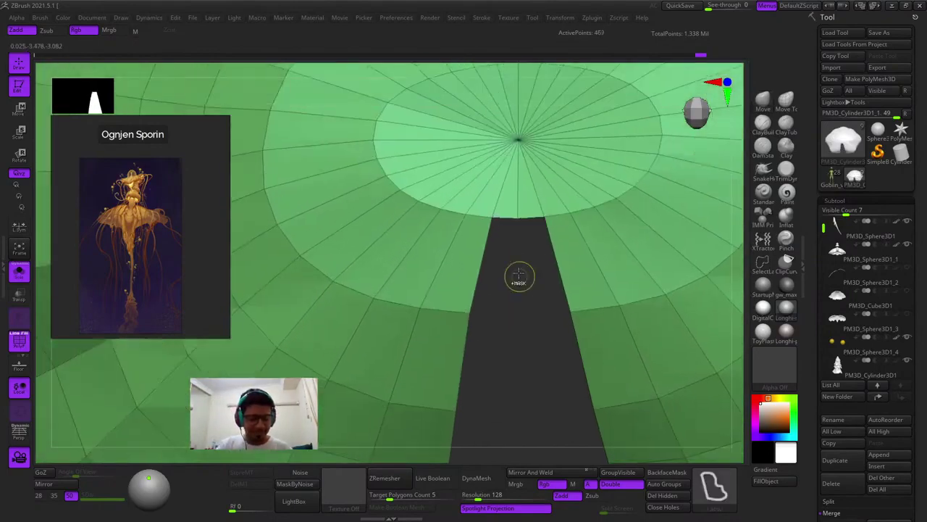
right_click_drag(509, 300, 483, 228, "ctrl")
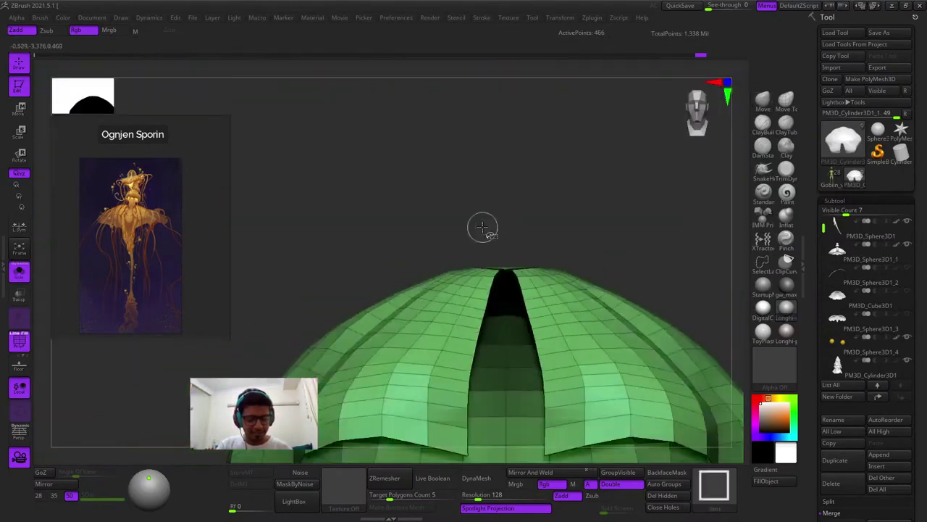
Exclude the strip's pointed crown tip from the hidden selection and delete the hidden faces to leave a front slit
left_click_drag(483, 227, 512, 236, "ctrl+shift")
mouse_move(511, 236)
right_mouse_down("ctrl")
mouse_move(497, 219)
mouse_move(504, 256)
right_mouse_up("ctrl")
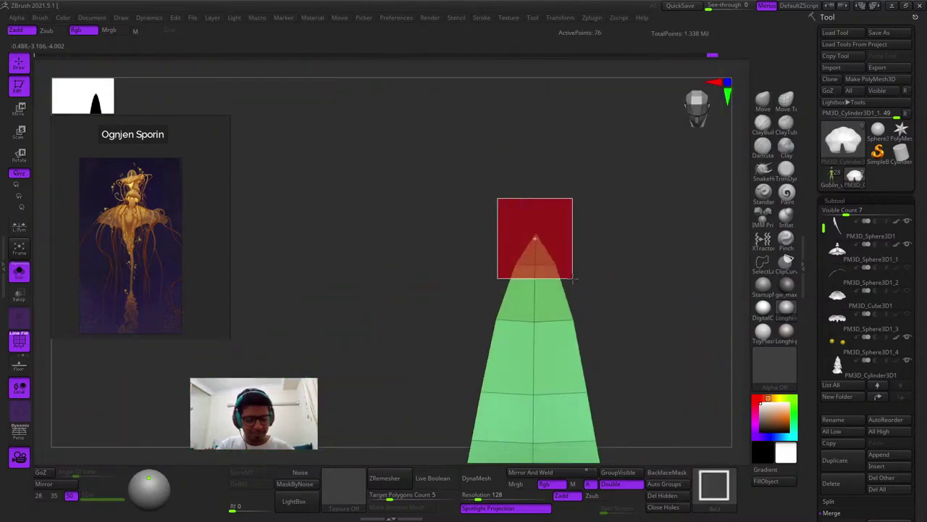
left_click_drag(572, 278, 613, 268, "ctrl+alt+shift")
right_click_drag(614, 268, 576, 174, "ctrl")
right_click_drag(576, 174, 563, 151)
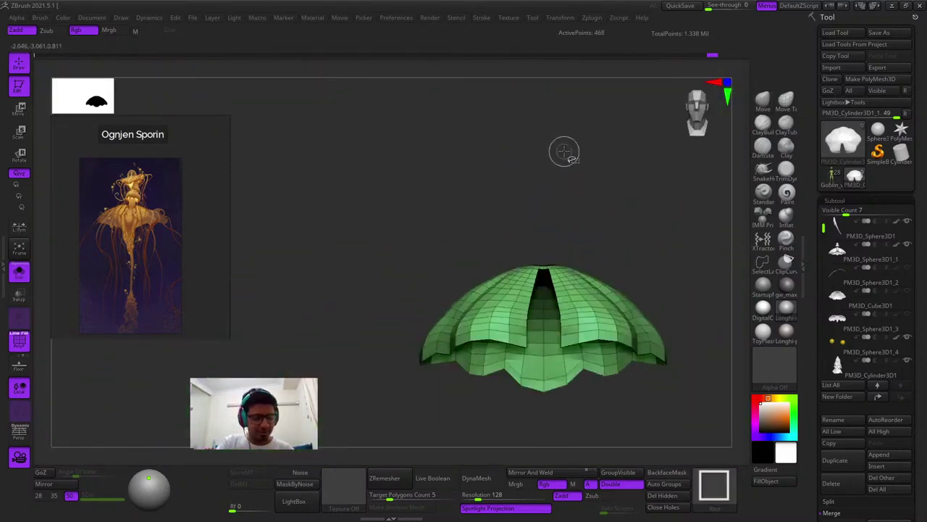
left_click_drag(563, 150, 597, 174, "ctrl+shift")
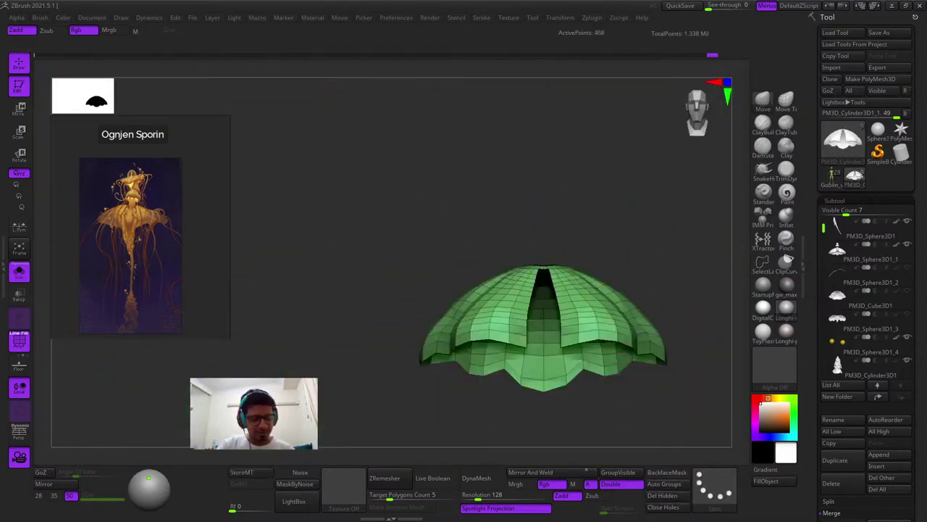
Bring the other subtools back into view around the slit skirt and turn off its wireframe
left_click(19, 272)
key("f")
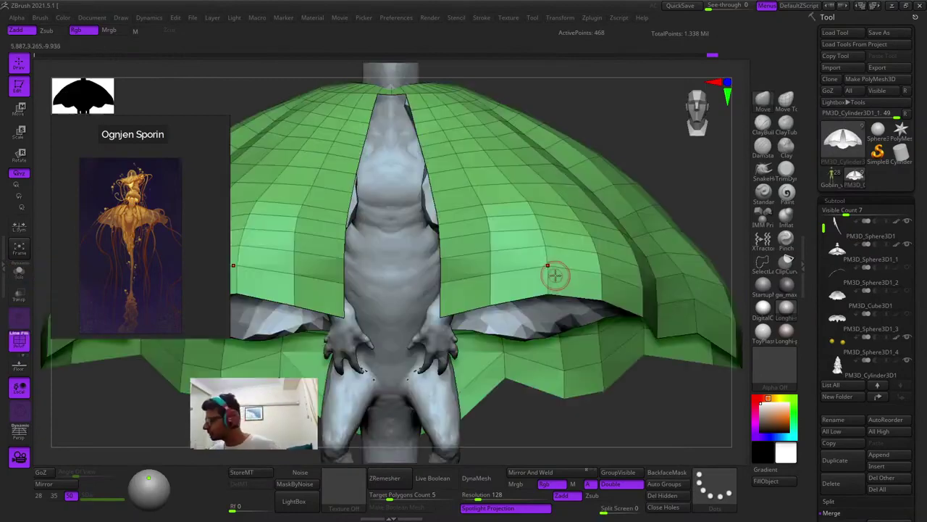
key("f")
right_click_drag(467, 211, 564, 312, "alt")
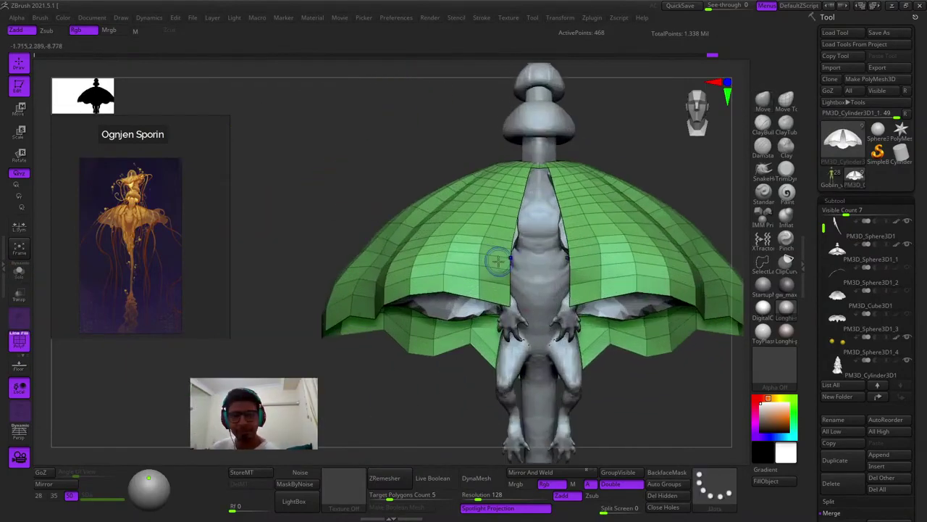
key("shift+f")
Mask the skirt except for its front flaps and place the Scale gizmo on the flaps
mouse_move(503, 230)
right_mouse_down()
mouse_move(508, 191)
mouse_move(501, 242)
mouse_move(511, 218)
mouse_move(523, 282)
mouse_move(492, 242)
mouse_move(586, 280)
mouse_move(545, 340)
right_mouse_up()
right_click(543, 344)
mouse_move(616, 329)
right_mouse_down()
mouse_move(558, 319)
mouse_move(627, 311)
right_mouse_up()
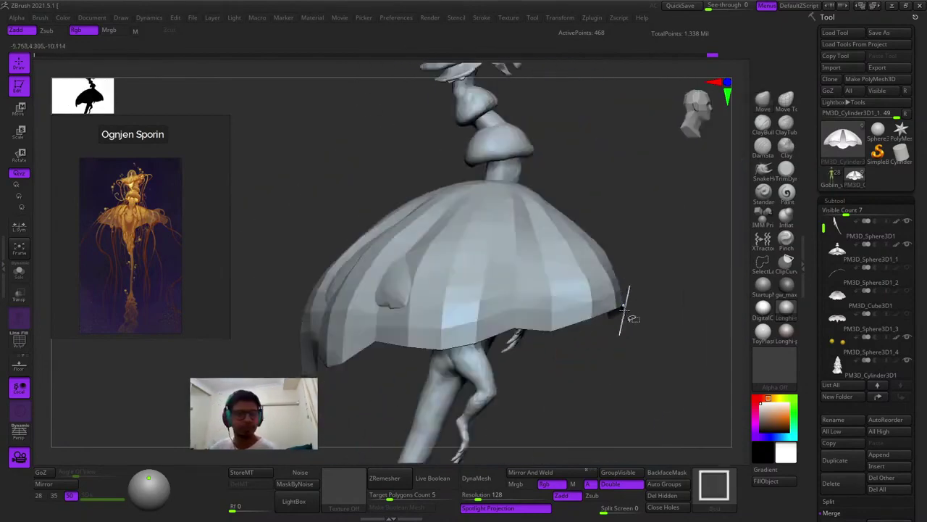
mouse_move(598, 359)
left_mouse_down("ctrl")
mouse_move(678, 223)
mouse_move(573, 369)
left_mouse_up("ctrl")
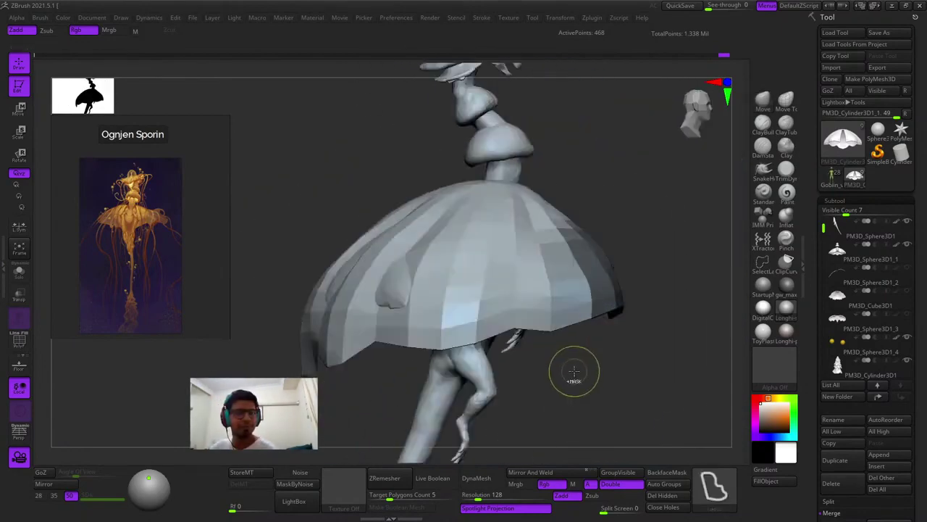
key("e")
left_click(563, 219, "alt")
left_click(479, 299)
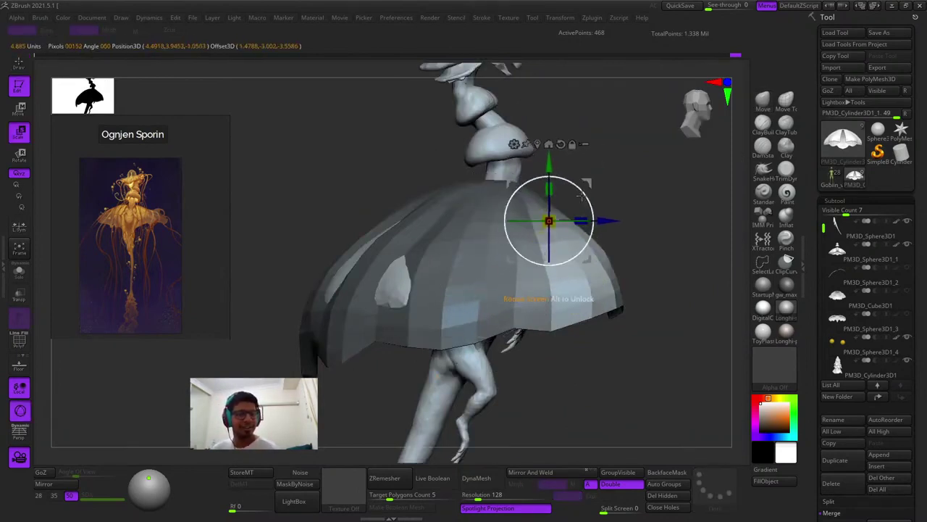
Scale the unmasked front flaps up by about 1.5 to spread the skirt's opening, and clear the mask
right_click_drag(581, 197, 584, 237, "shift")
left_click_drag(591, 215, 602, 173)
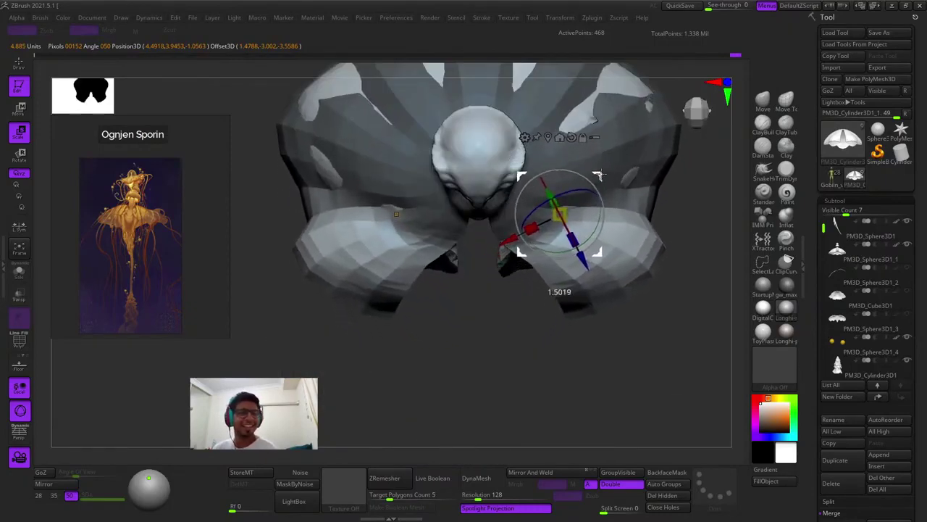
right_click_drag(584, 282, 565, 279, "shift")
right_click_drag(630, 254, 582, 253)
left_click_drag(582, 251, 628, 213)
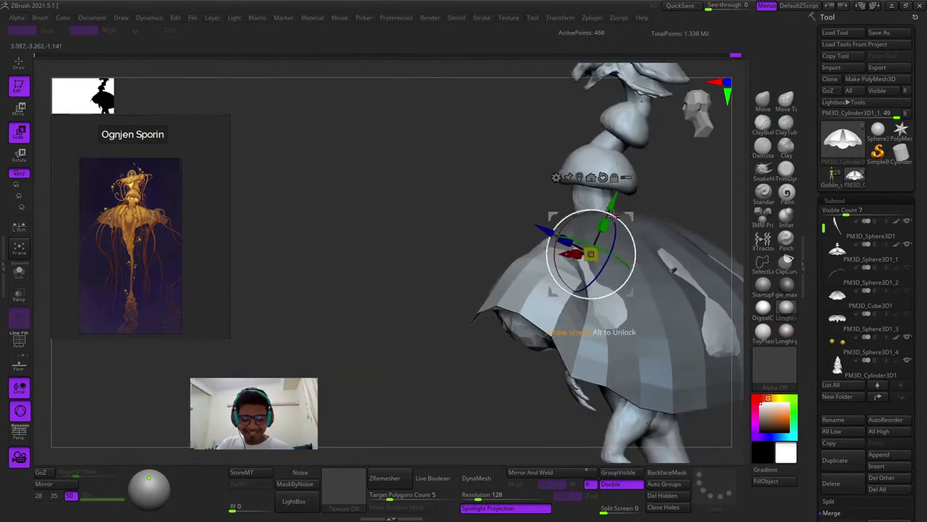
mouse_move(629, 212)
right_mouse_down("shift")
mouse_move(605, 212)
mouse_move(616, 190)
right_mouse_up("shift")
key("q")
left_click_drag(678, 162, 664, 192, "ctrl")
Hide the torso shell and check the opened skirt from the front, above and the side
key("shift+f")
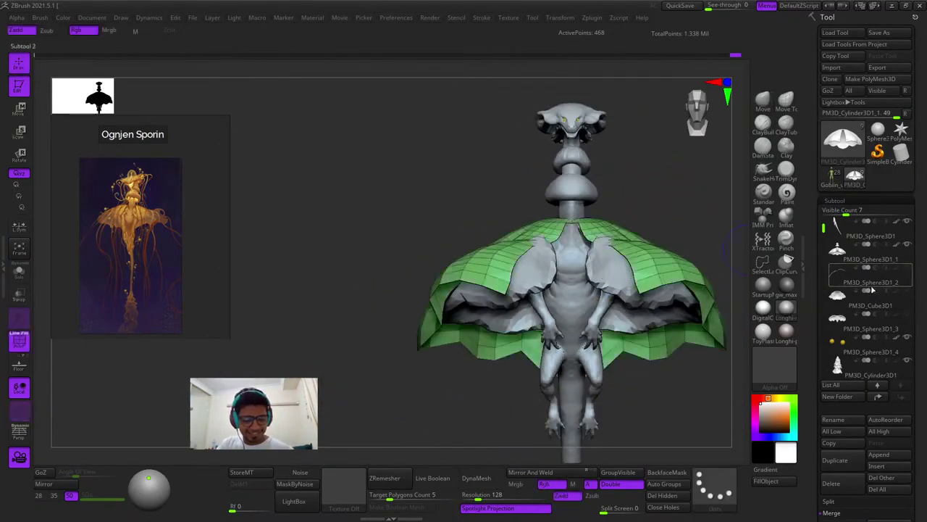
key("shift+f")
left_click(907, 246)
right_click_drag(568, 355, 540, 299, "ctrl")
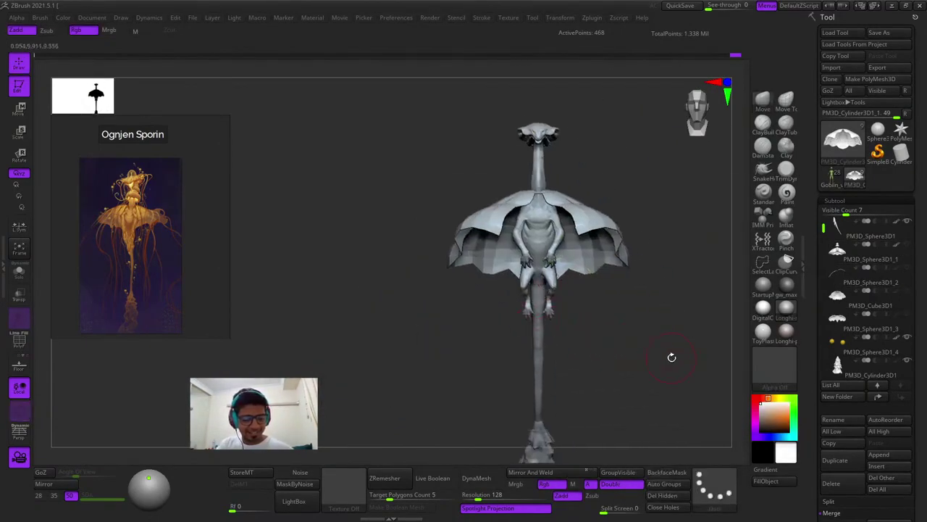
left_click_drag(671, 357, 547, 296)
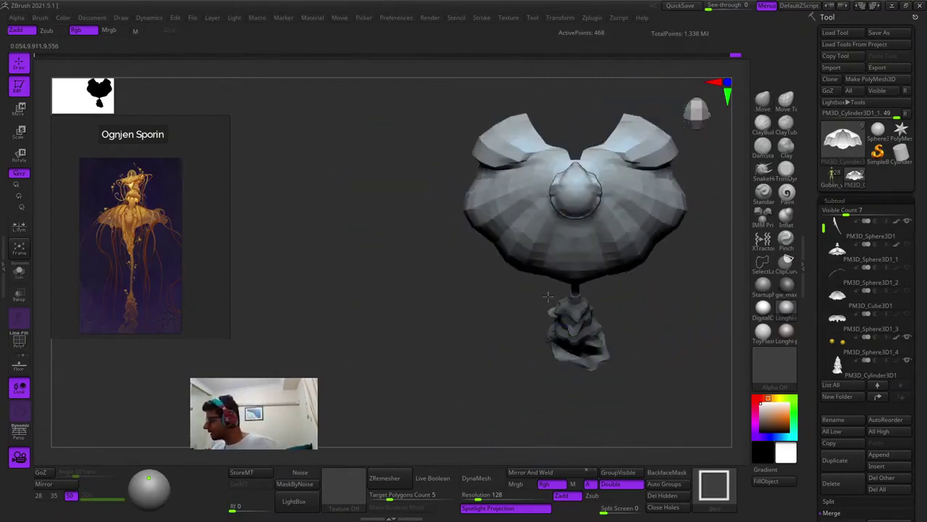
right_click_drag(548, 296, 605, 307, "ctrl")
left_click_drag(597, 303, 605, 272)
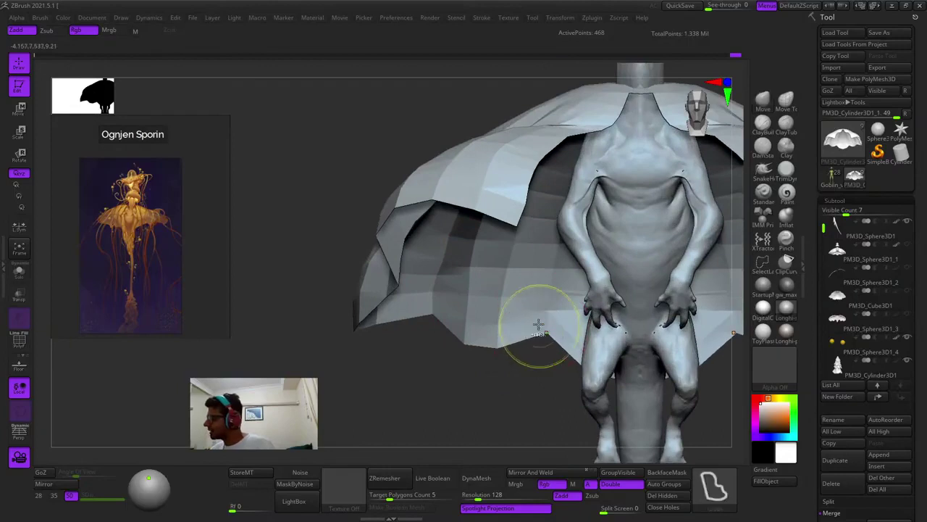
mouse_move(538, 326)
right_mouse_down("ctrl")
mouse_move(512, 355)
mouse_move(489, 339)
right_mouse_up("ctrl")
left_click_drag(489, 338, 642, 280)
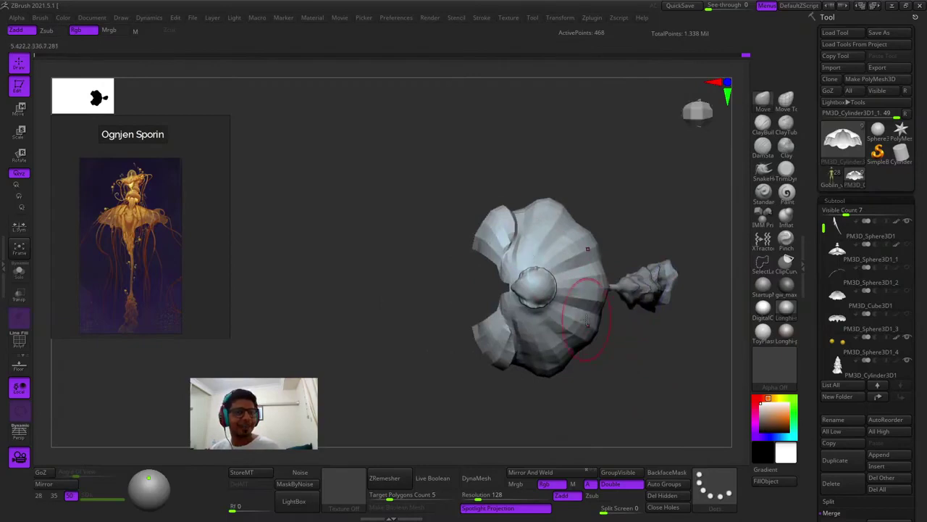
View the opened skirt from the side and front, and enlarge the jellyfish reference image for comparison
left_click_drag(586, 318, 580, 217)
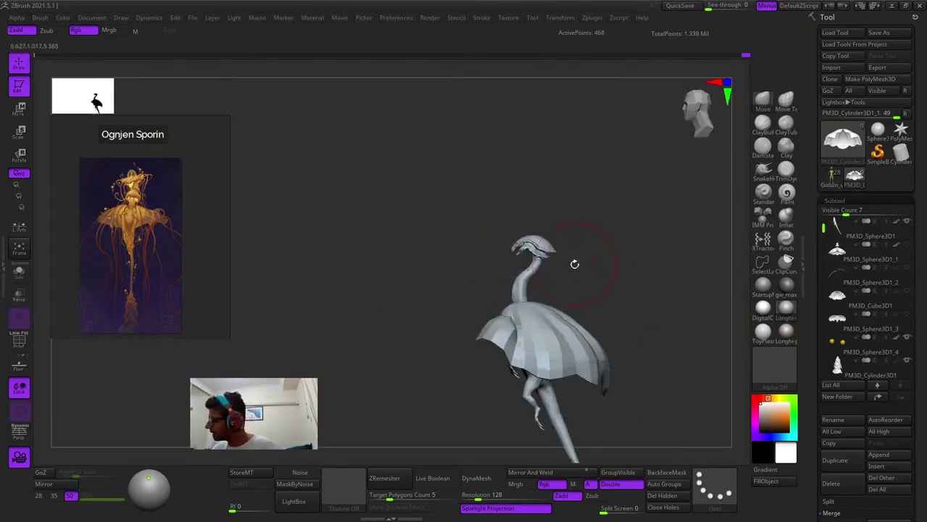
left_click_drag(543, 307, 554, 272)
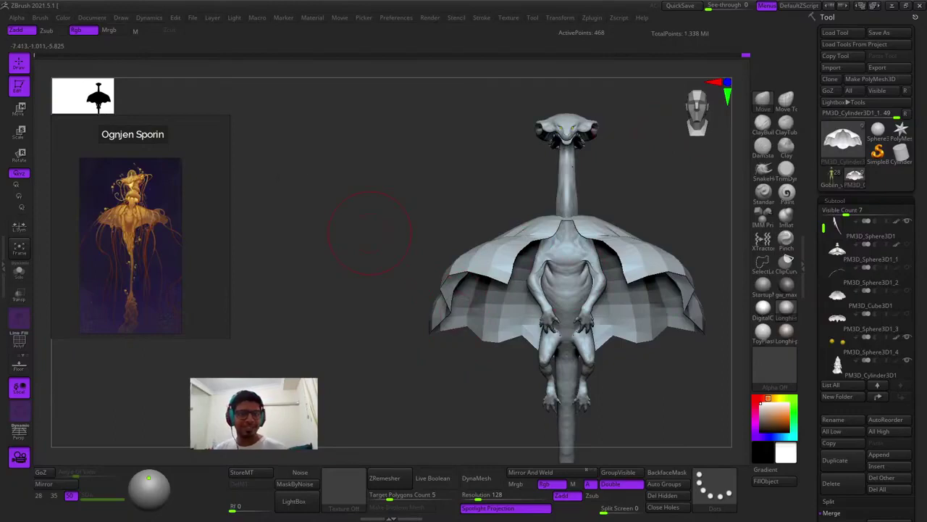
double_click(134, 250)
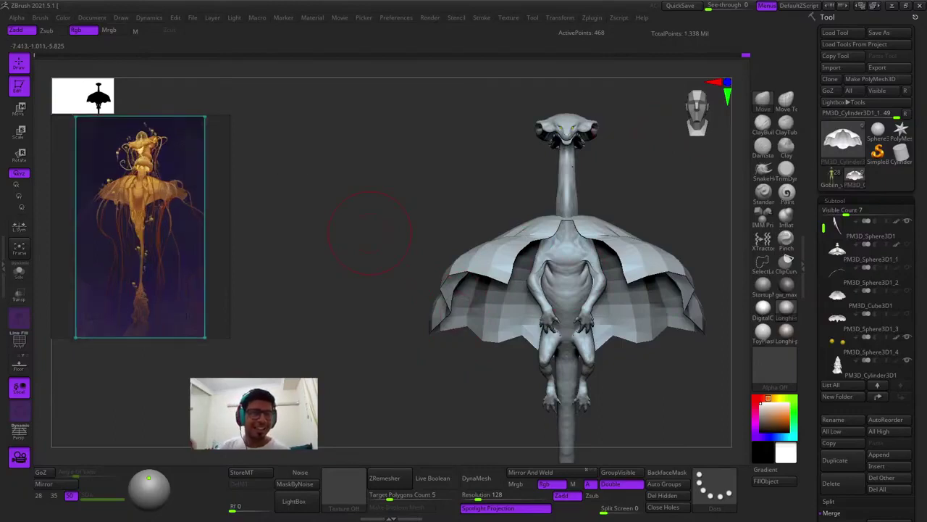
scroll(156, 160, "up", 2)
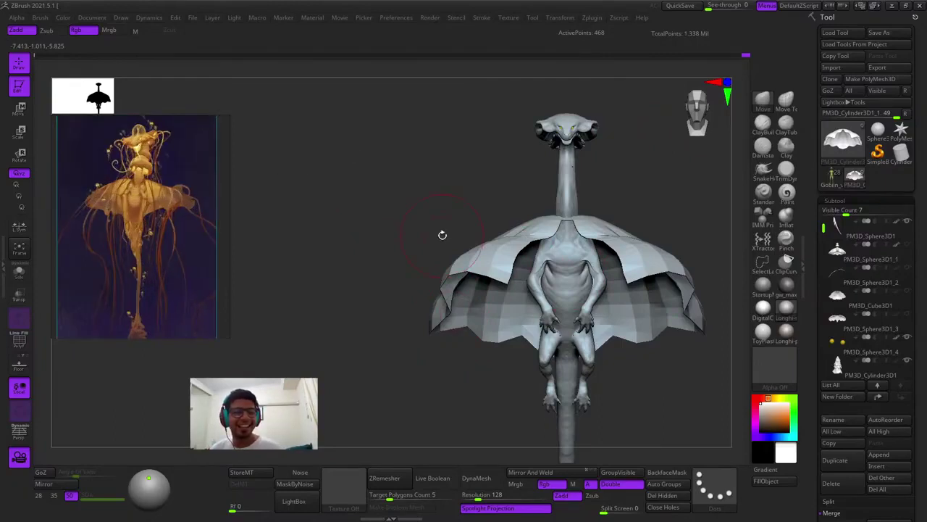
Mask everything on the skirt but its front flaps again and centre the Scale gizmo on the flap
right_click_drag(443, 235, 480, 292)
key("shift+f")
key("shift+f")
mouse_move(495, 244)
right_mouse_down("shift")
mouse_move(485, 232)
mouse_move(497, 272)
right_mouse_up("shift")
key("space")
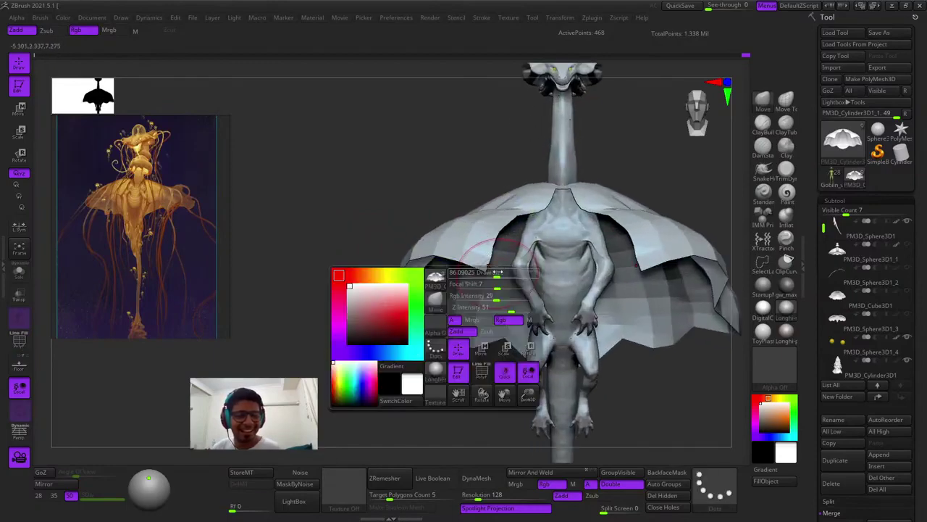
mouse_move(658, 141)
left_mouse_down()
mouse_move(529, 263)
mouse_move(527, 310)
mouse_move(556, 355)
left_mouse_up()
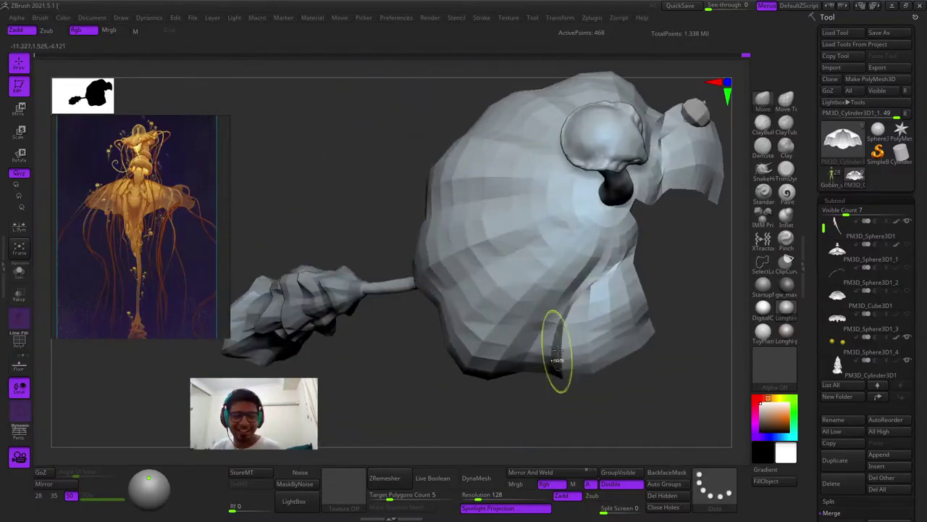
mouse_move(643, 418)
left_mouse_down("ctrl")
mouse_move(610, 341)
mouse_move(583, 434)
left_mouse_up("ctrl")
left_click(623, 420, "ctrl")
mouse_move(613, 335)
right_mouse_down()
mouse_move(573, 253)
mouse_move(573, 320)
right_mouse_up()
key("e")
left_click(572, 320)
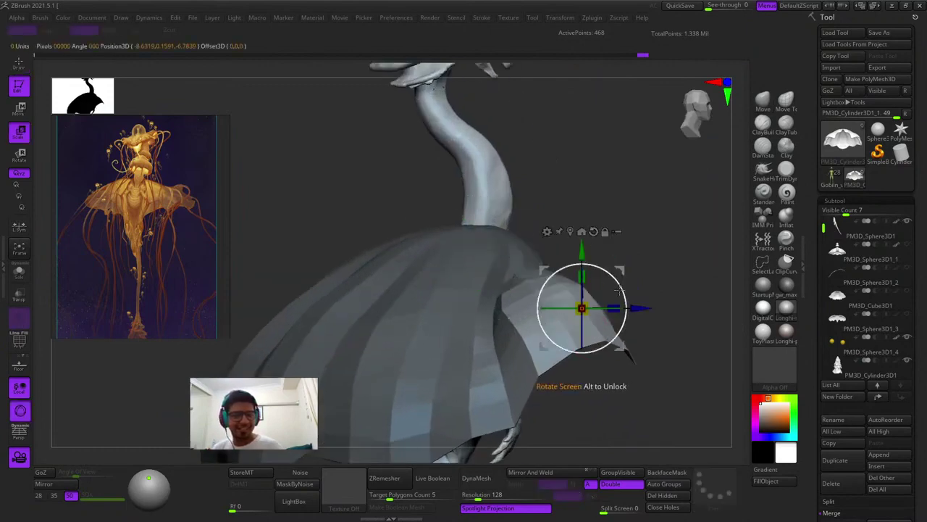
Lift the unmasked front flaps slightly with the gizmo and clear the mask
right_click_drag(557, 276, 523, 362, "shift")
left_click_drag(625, 269, 627, 242)
key("q")
mouse_move(540, 376)
right_mouse_down("ctrl")
mouse_move(488, 341)
mouse_move(496, 279)
right_mouse_up("ctrl")
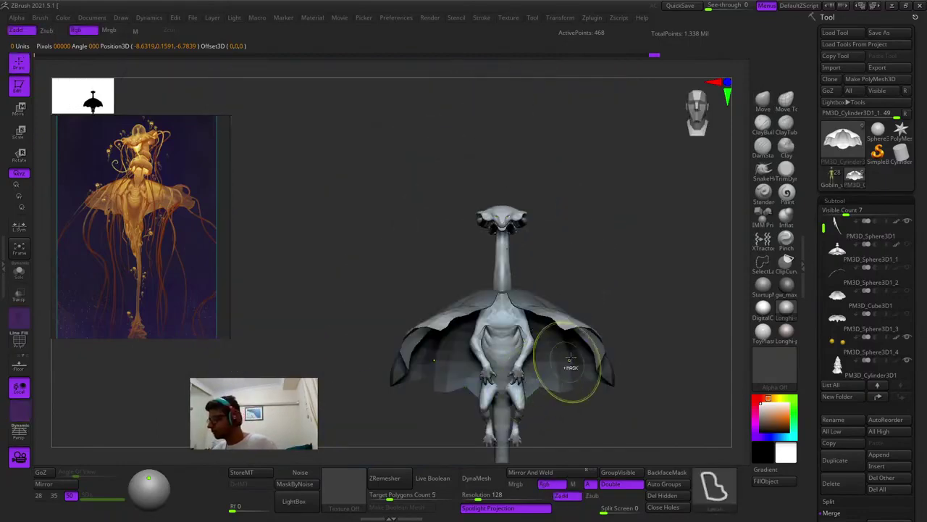
left_click_drag(656, 290, 683, 246, "ctrl")
Reshape the upper edge of the skirt's front opening around the neck base with the Move brush
right_click_drag(645, 250, 640, 180, "alt")
right_click_drag(704, 246, 700, 247)
right_click_drag(587, 263, 471, 239, "ctrl")
key("shift+f")
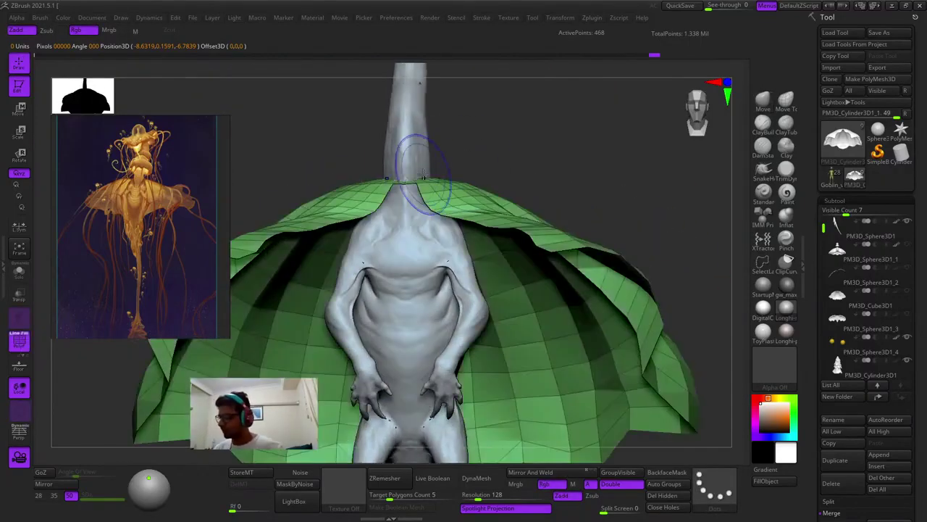
key("shift+f")
right_click_drag(424, 210, 397, 163)
right_click_drag(392, 211, 497, 233, "alt")
left_click_drag(497, 233, 534, 338)
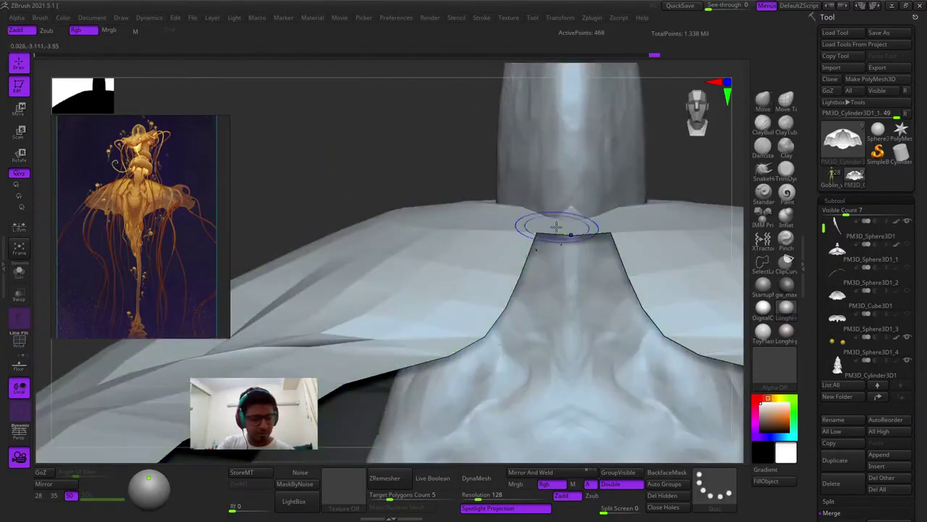
left_click_drag(499, 223, 517, 311)
right_click_drag(518, 309, 500, 275, "ctrl")
left_click_drag(499, 275, 614, 288)
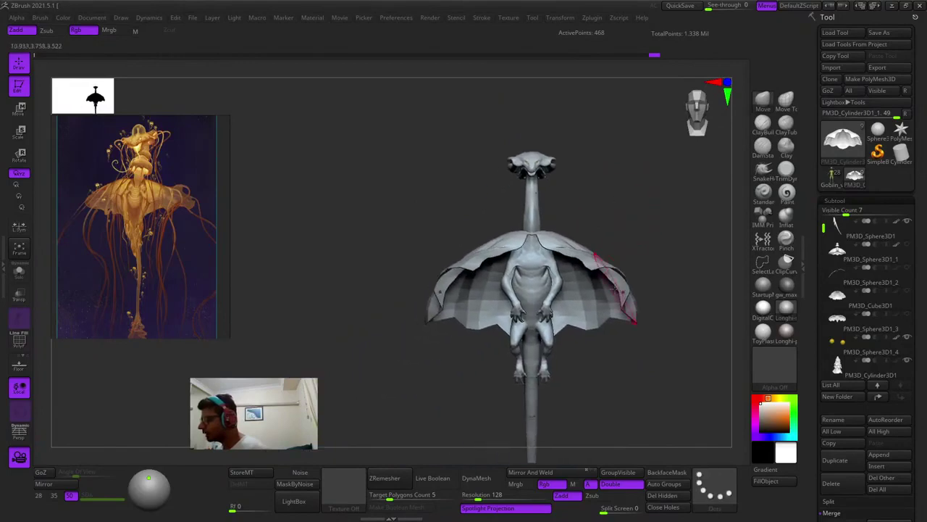
Duplicate the skirt and roll the original subtool back to its closed-front shape at undo history step 333, discarding the newer entries
left_click(836, 467)
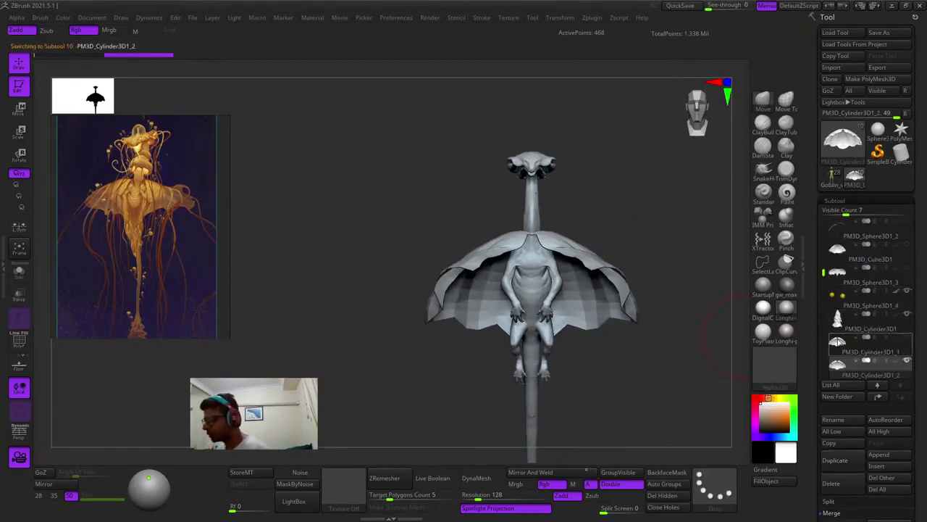
mouse_move(652, 57)
left_mouse_down()
mouse_move(531, 63)
mouse_move(583, 65)
left_mouse_up()
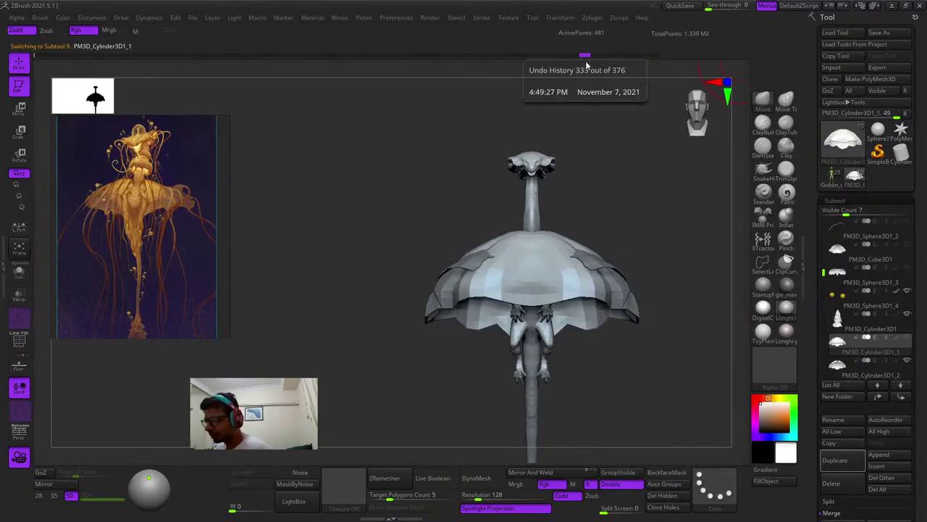
right_click_drag(427, 230, 525, 278)
key("w")
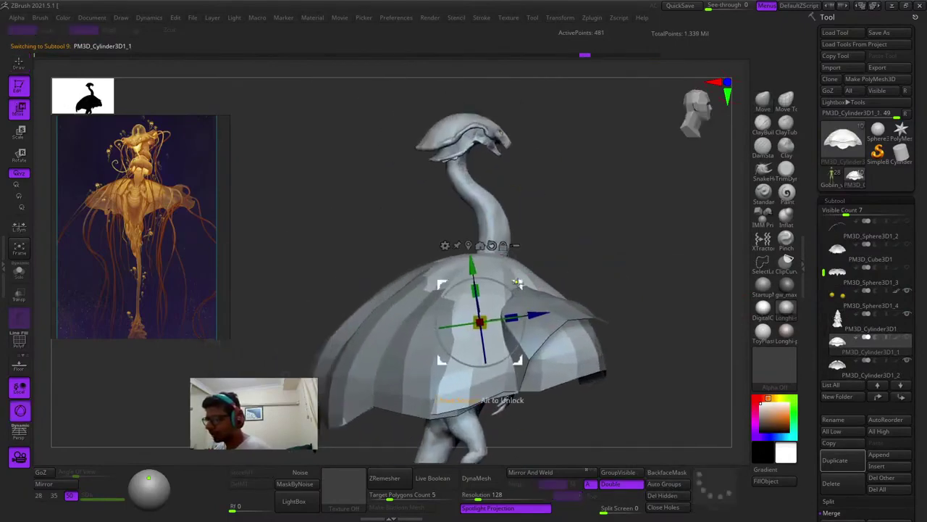
left_click(569, 226, "ctrl")
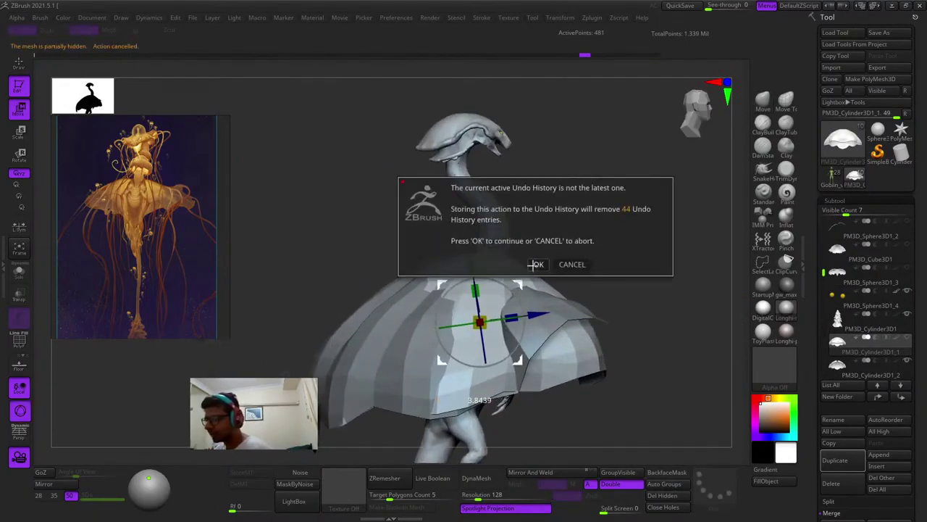
left_click(533, 265)
Scale the closed pleated shell down to about 0.66 and move it up onto the lower neck
key("f")
key("f")
right_click_drag(510, 109, 574, 222, "alt")
right_click_drag(593, 258, 567, 174, "ctrl")
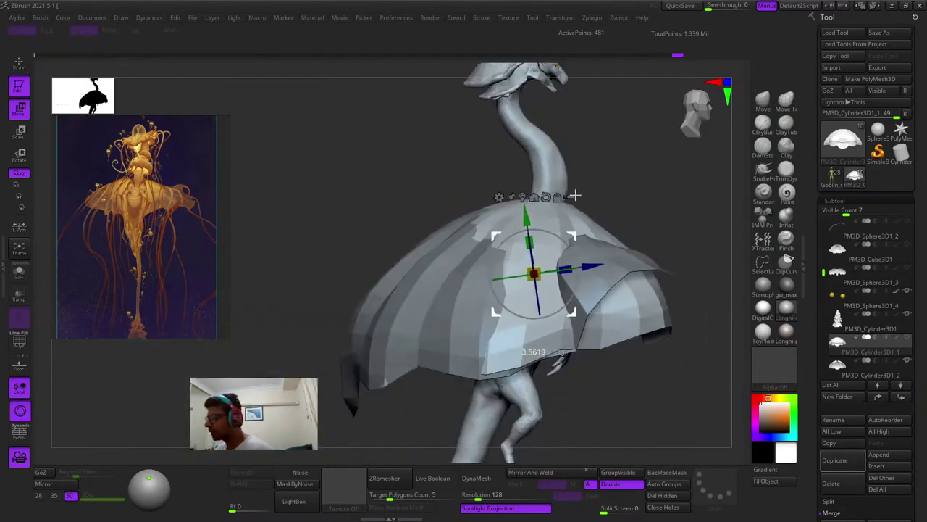
key("ctrl+w")
left_click_drag(523, 218, 414, 225)
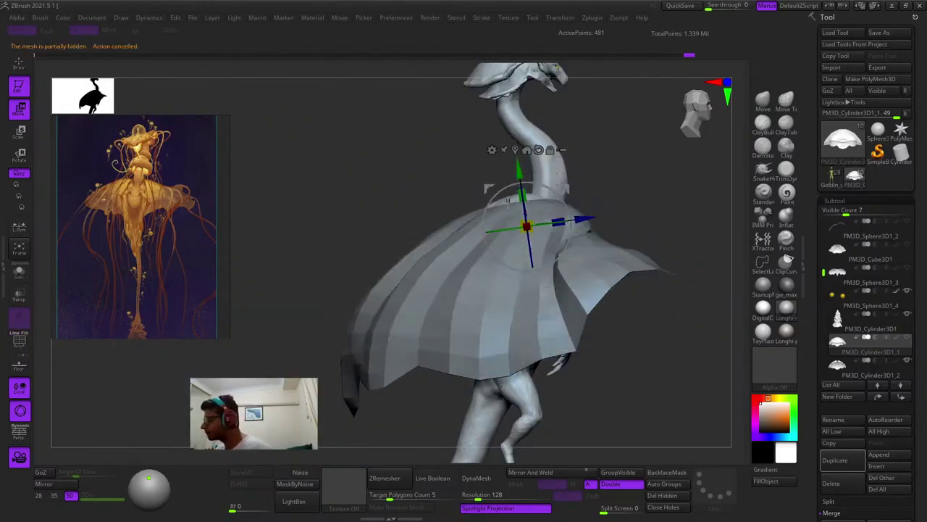
left_click_drag(526, 226, 558, 176)
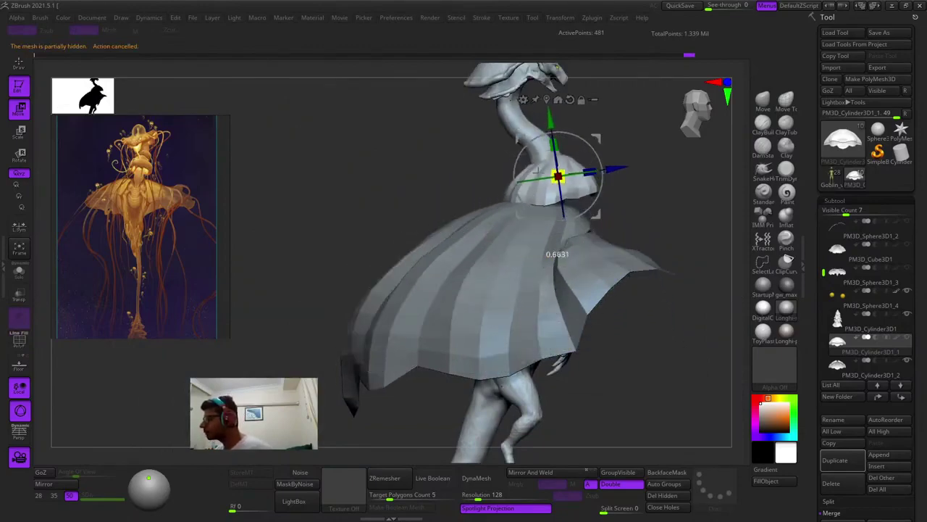
left_click_drag(596, 139, 593, 119)
Tilt the small pleated shell about 5.5 degrees to follow the neck and check it from the front and side
right_click_drag(703, 156, 621, 181)
key("q")
mouse_move(621, 181)
left_mouse_down()
mouse_move(633, 215)
mouse_move(648, 193)
mouse_move(624, 198)
left_mouse_up()
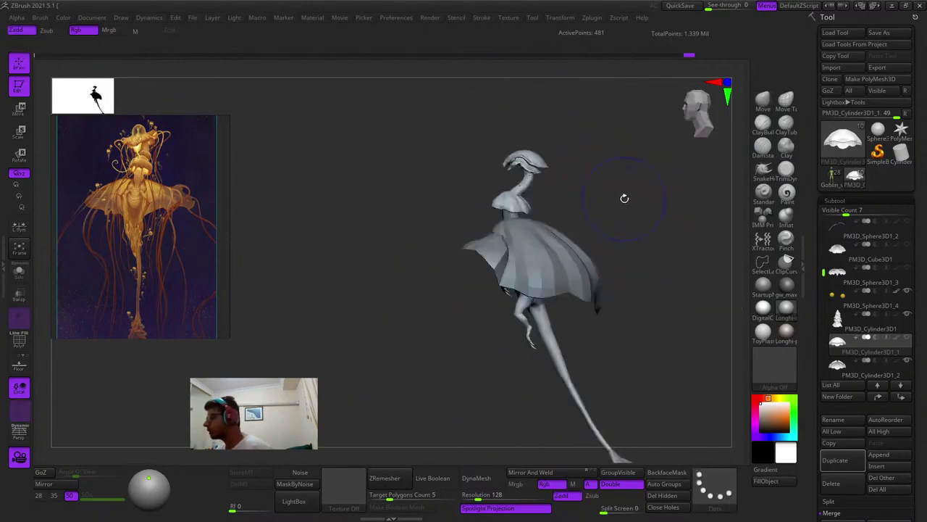
key("f")
key("w")
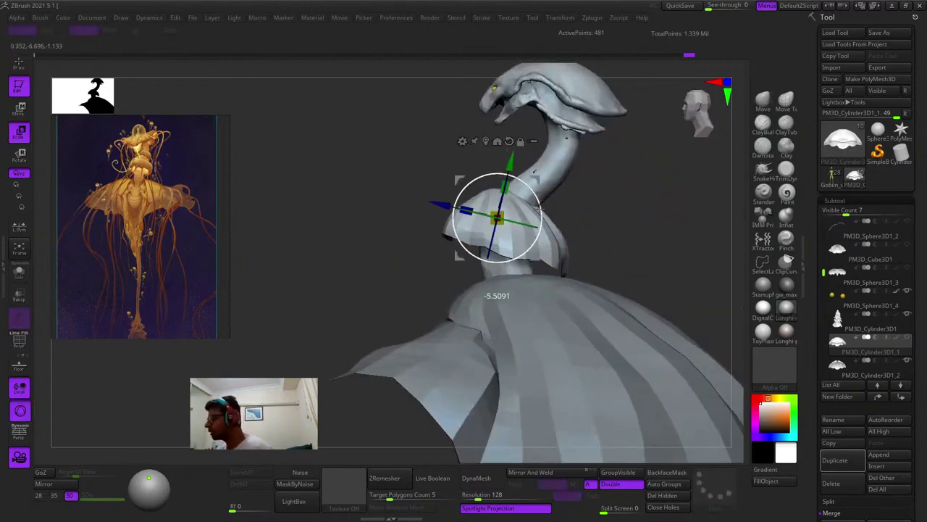
key("q")
mouse_move(546, 182)
right_mouse_down()
mouse_move(590, 203)
mouse_move(631, 198)
right_mouse_up()
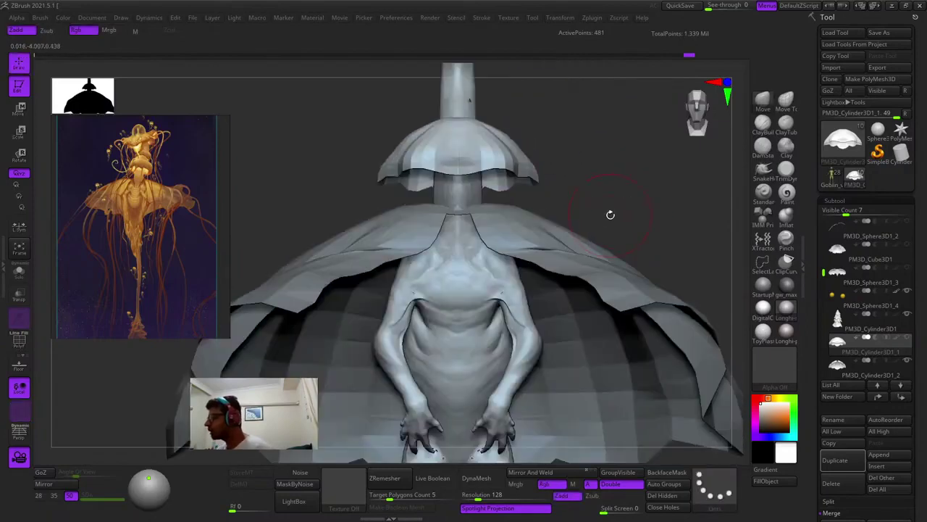
key("f")
left_click_drag(588, 190, 708, 270)
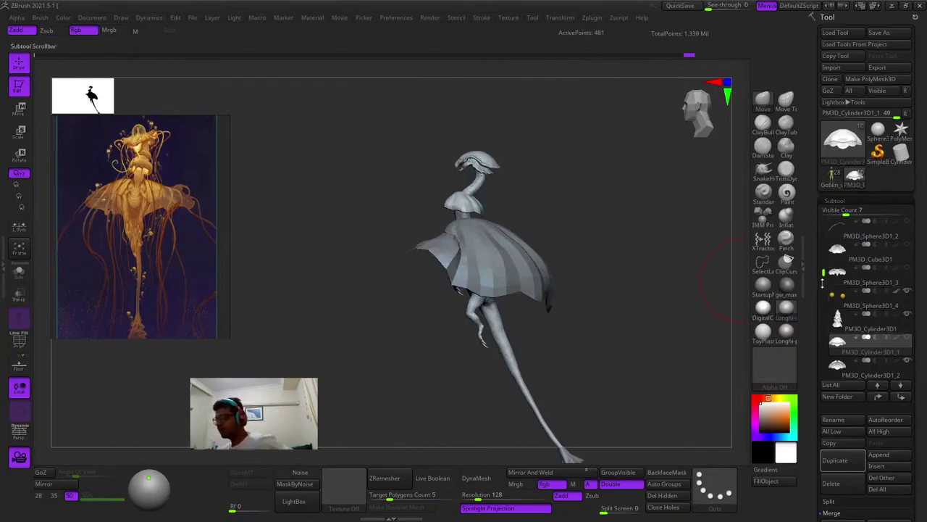
Show the smooth neck shells as a guide and fit the small pleated shell over the lower one
left_click_drag(822, 281, 824, 224)
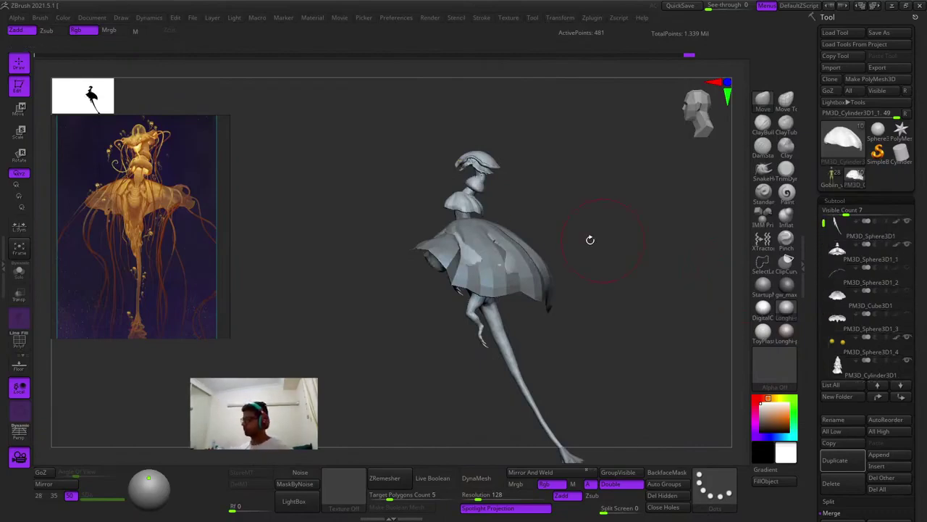
mouse_move(591, 240)
right_mouse_down("ctrl")
mouse_move(496, 262)
mouse_move(493, 230)
mouse_move(471, 254)
right_mouse_up("ctrl")
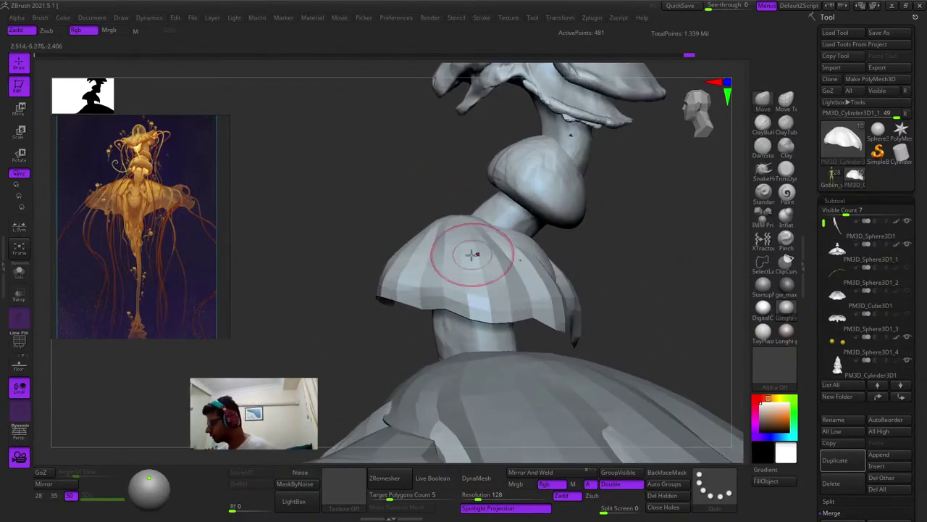
key("r")
left_click_drag(462, 261, 466, 253)
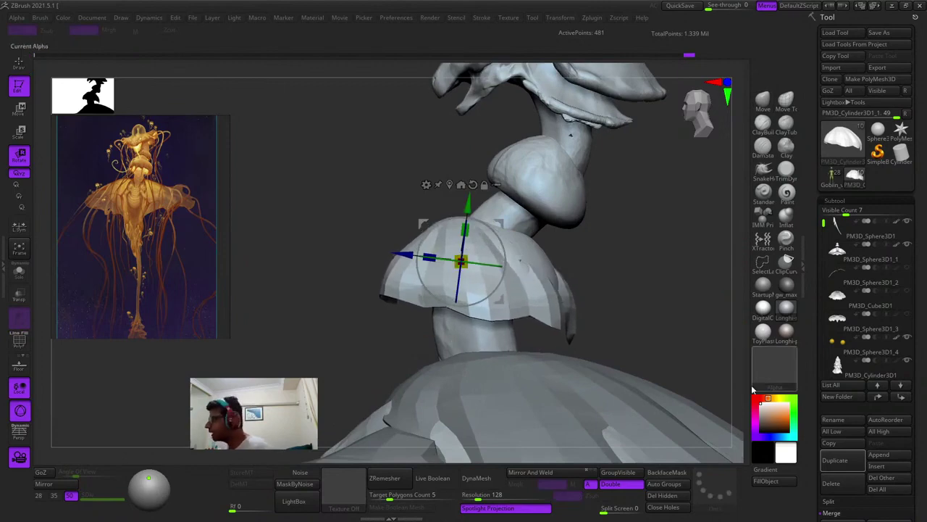
Duplicate the small pleated shell and fit the copy over the upper neck shell, scaled to about 0.7
left_click(834, 460)
key("w")
left_click_drag(501, 219, 527, 194)
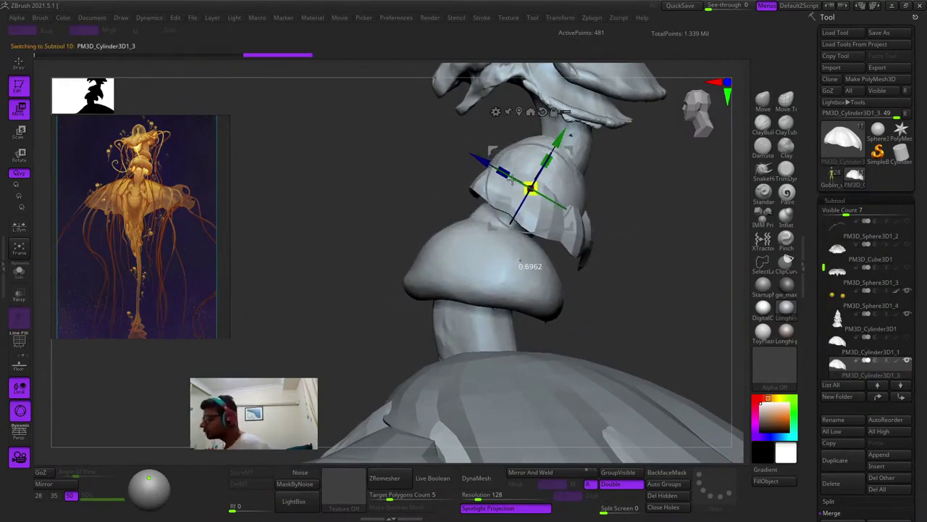
left_click_drag(571, 151, 577, 134)
key("q")
mouse_move(613, 253)
left_mouse_down("alt")
mouse_move(602, 227)
mouse_move(710, 253)
left_mouse_up("alt")
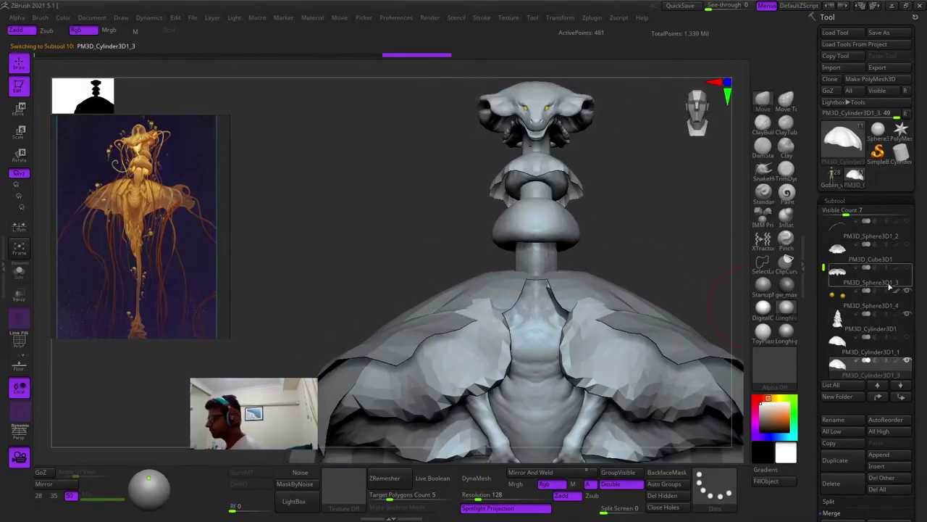
Hide the smooth guide shells and select the lower pleated neck shell to display it with the upper one
left_click_drag(825, 267, 825, 229)
left_click(906, 245)
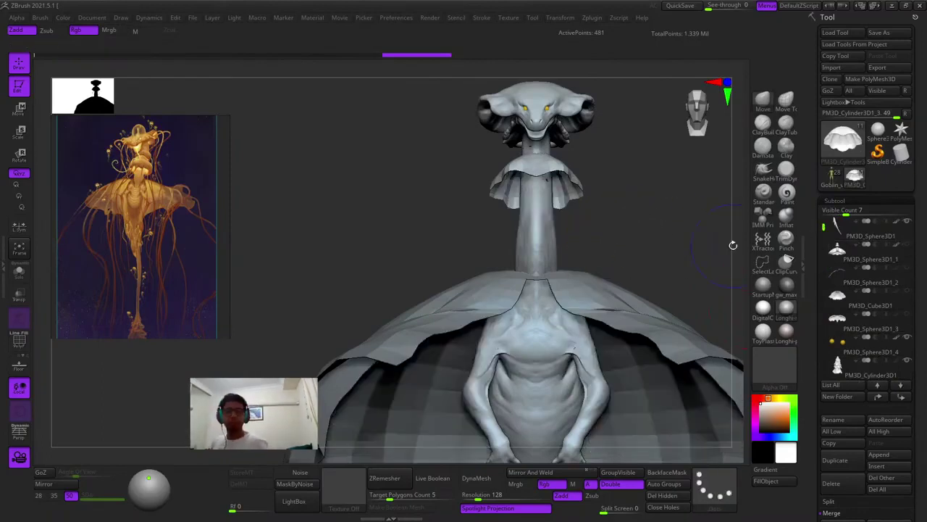
left_click_drag(817, 246, 820, 315)
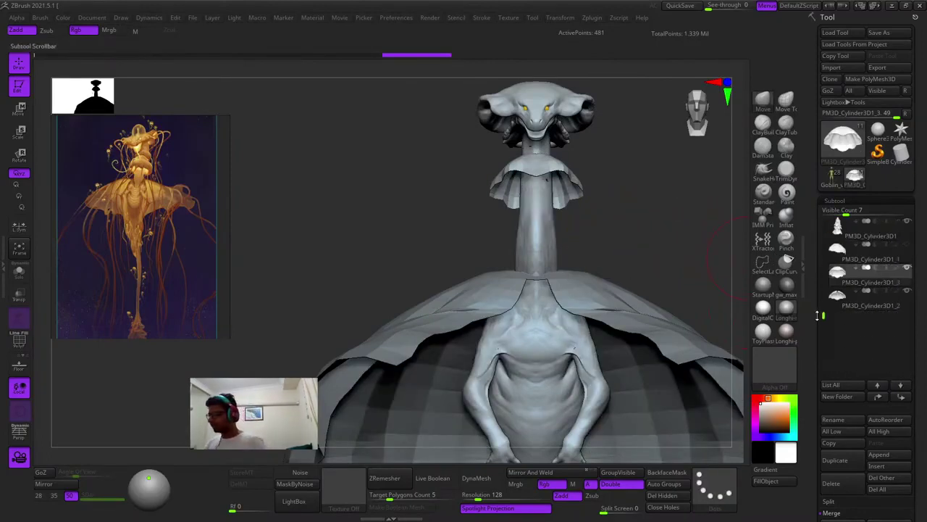
left_click(836, 249)
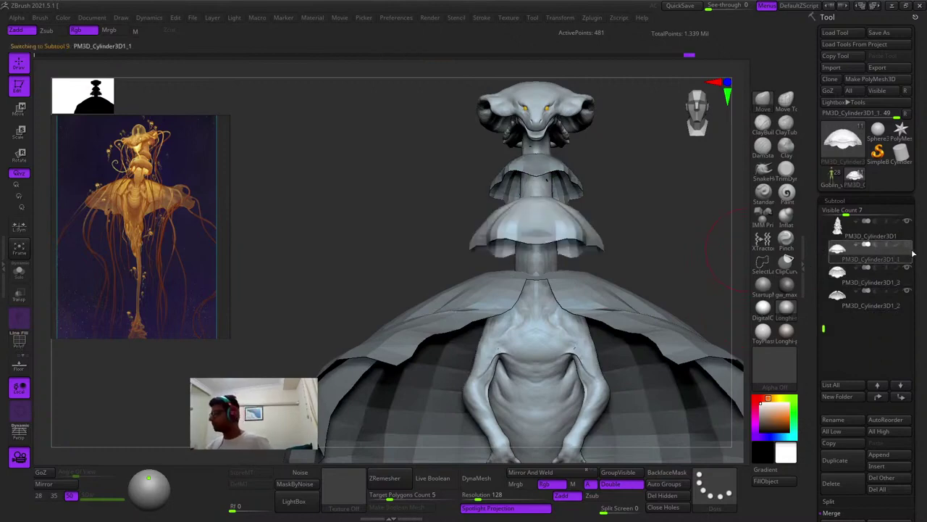
Turn on polypaint display for all subtools and frame the lower pleated neck shell
mouse_move(630, 268)
left_mouse_down()
mouse_move(673, 215)
mouse_move(673, 271)
mouse_move(651, 279)
mouse_move(653, 298)
mouse_move(604, 306)
mouse_move(636, 259)
left_mouse_up()
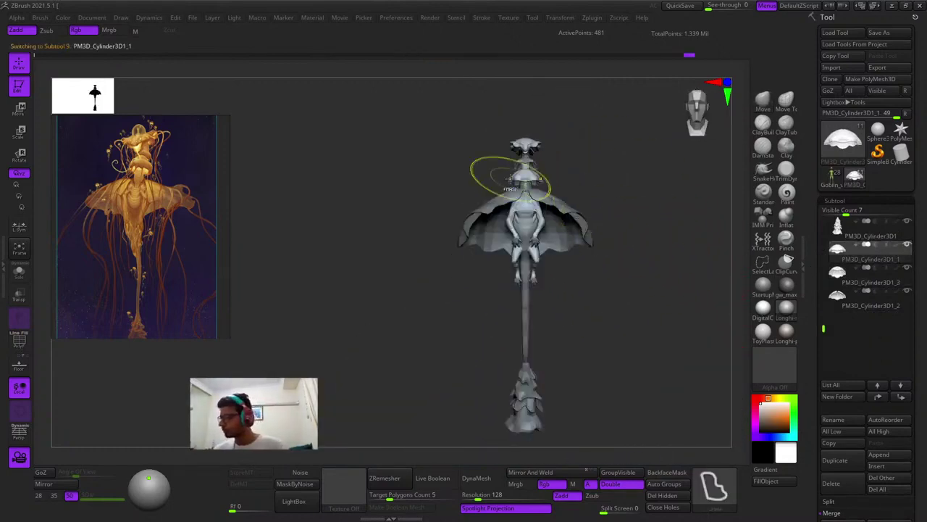
left_click(897, 247, "shift")
key("f")
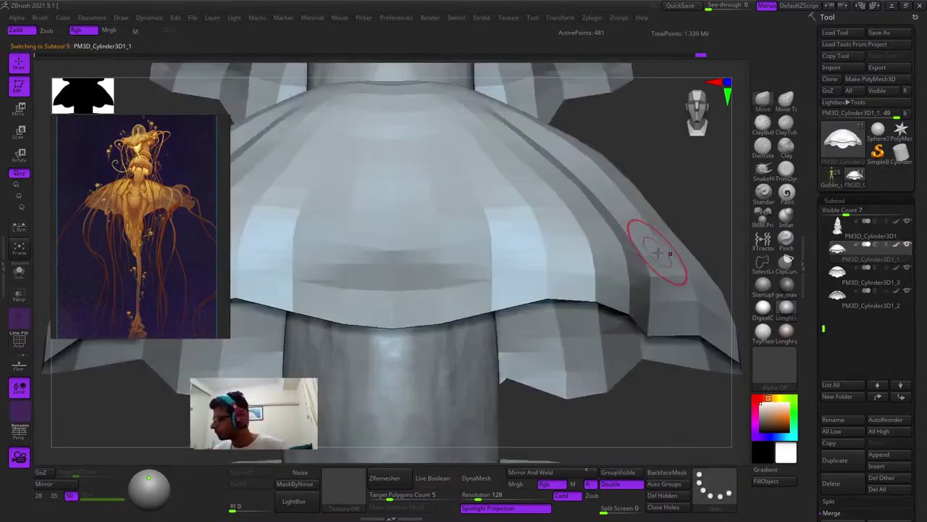
key("f")
Examine the pleated neck shells, the torso under the skirt and the head from several angles
mouse_move(659, 253)
left_mouse_down()
mouse_move(597, 265)
mouse_move(559, 258)
left_mouse_up()
right_click_drag(453, 249, 474, 241, "ctrl")
left_click_drag(474, 239, 518, 158)
left_click_drag(510, 191, 494, 212)
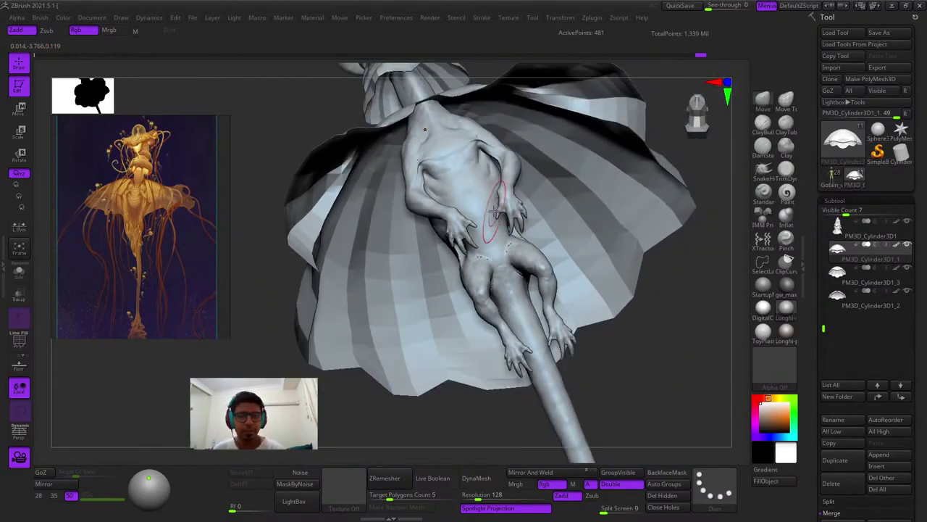
left_click_drag(478, 168, 507, 274)
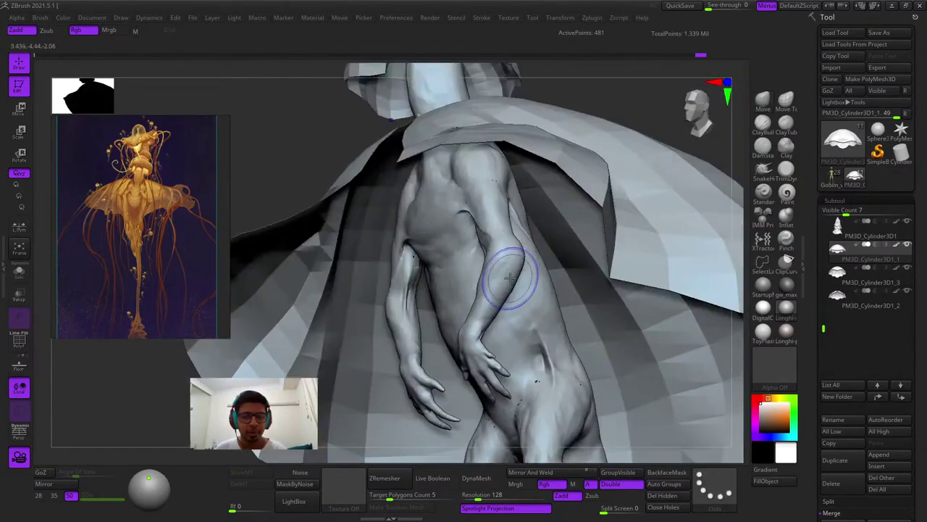
right_click_drag(502, 274, 439, 346, "ctrl")
left_click_drag(439, 345, 552, 234)
mouse_move(552, 233)
right_mouse_down("ctrl")
mouse_move(536, 289)
mouse_move(528, 225)
mouse_move(540, 239)
right_mouse_up("ctrl")
left_click_drag(539, 240, 483, 177)
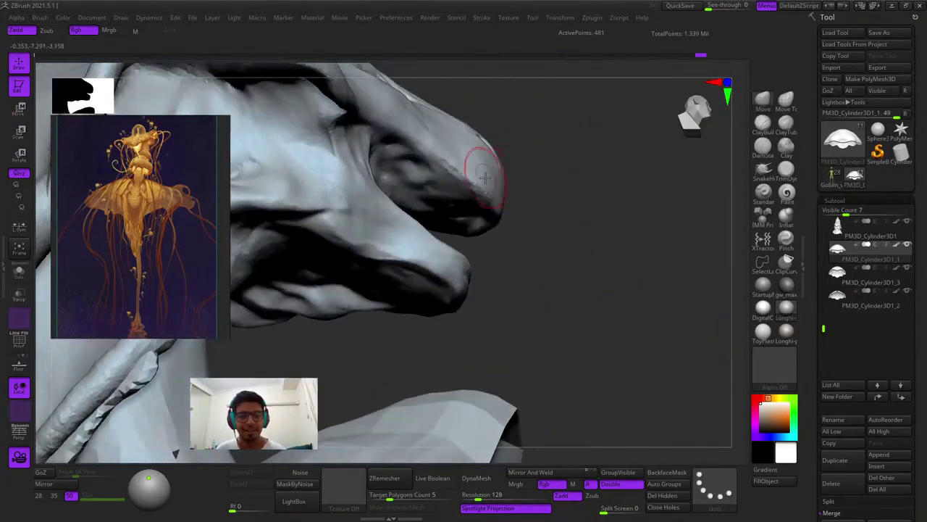
Examine the creature's mouth and neck shells up close and its full figure against the jellyfish reference
left_click_drag(435, 209, 493, 160)
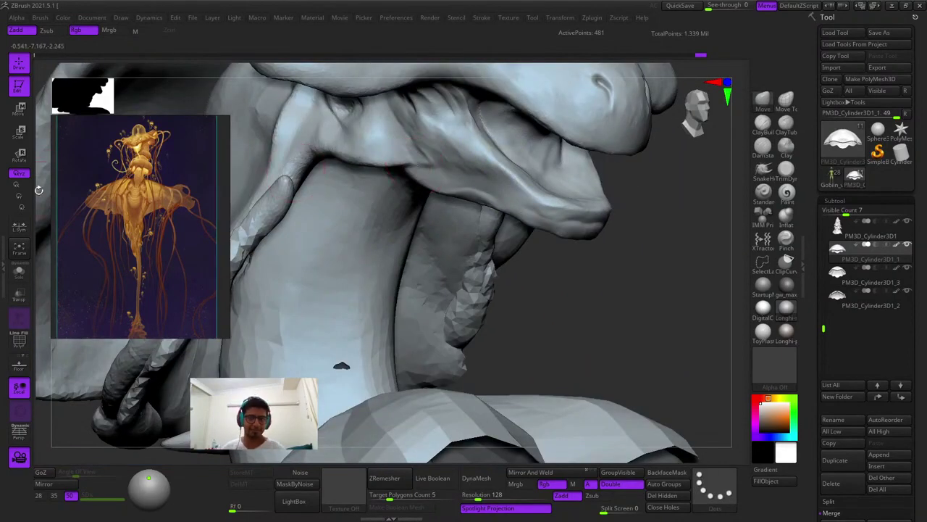
scroll(135, 137, "up", 10)
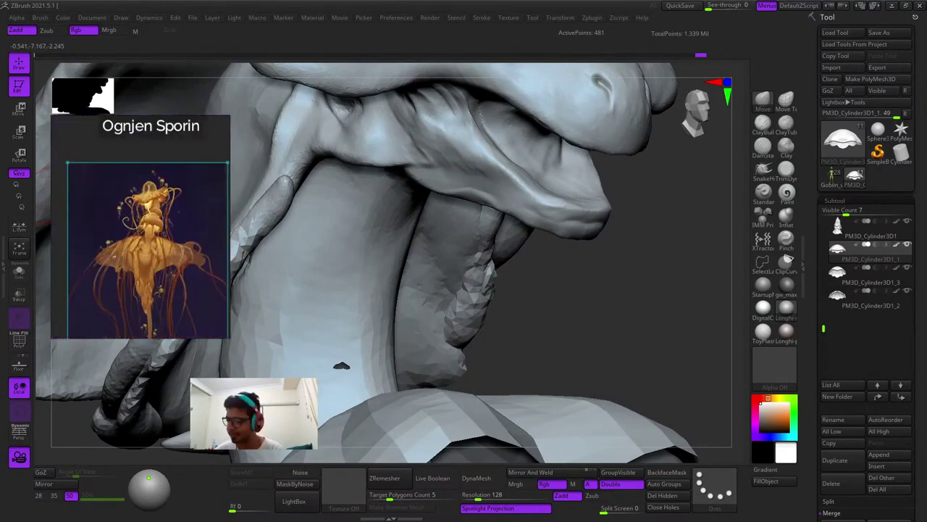
left_click_drag(609, 290, 556, 264, "alt")
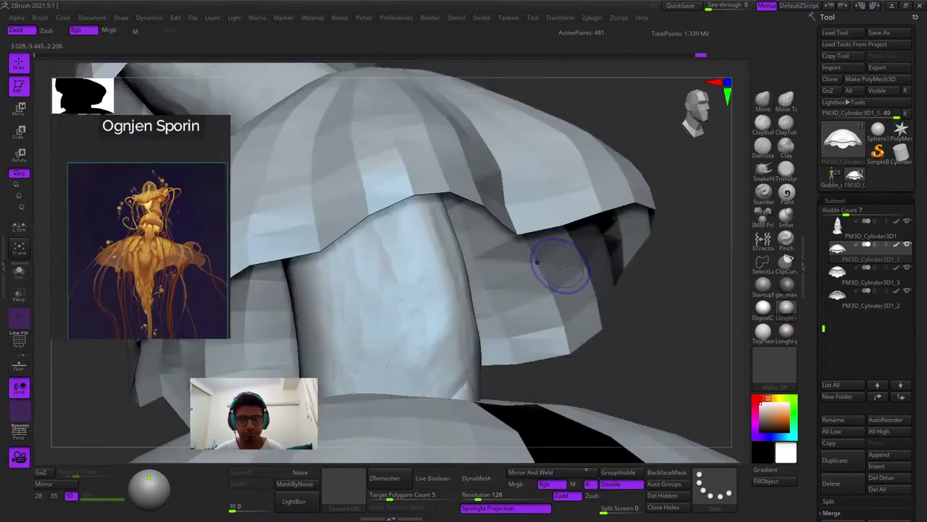
key("f")
left_click_drag(546, 213, 598, 223)
right_click(614, 218)
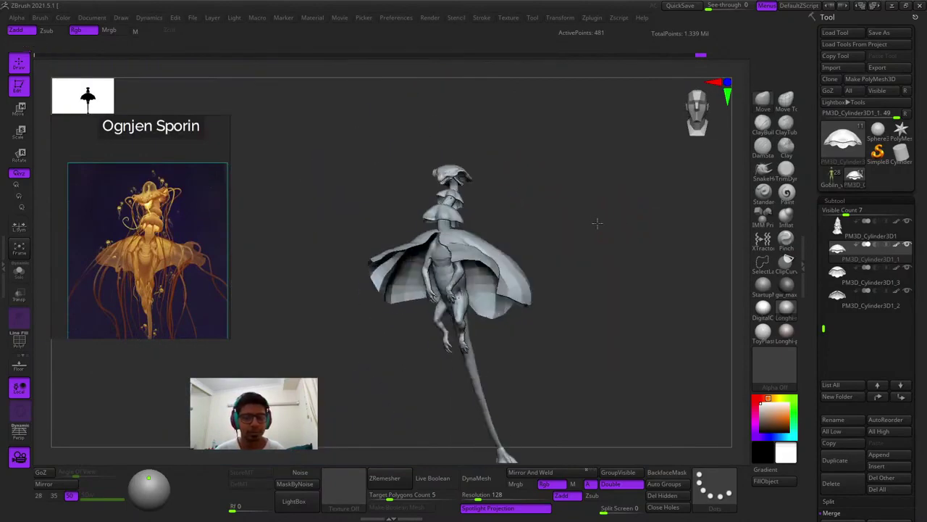
right_click_drag(598, 223, 605, 250)
key("shift+f")
key("shift+f")
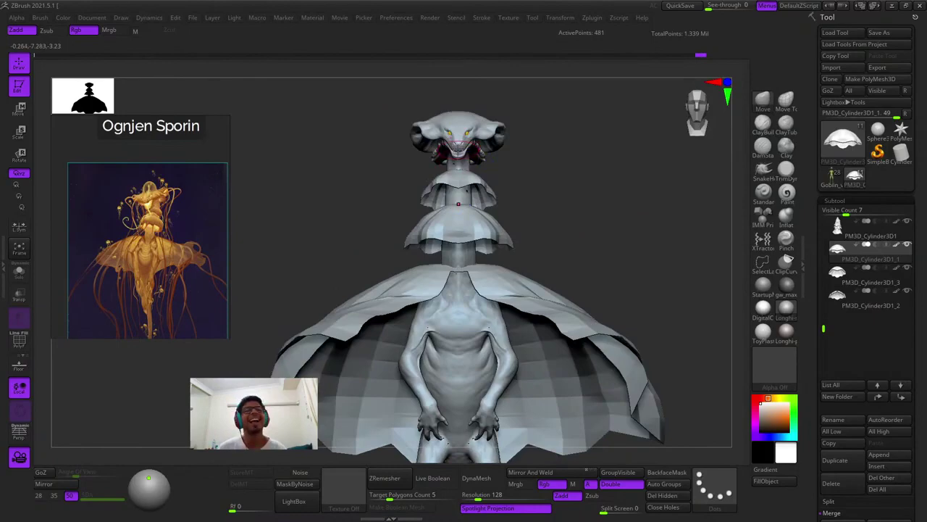
Select the pleated skirt and check its wireframe and the creature's back view
left_click_drag(591, 213, 498, 221)
right_click_drag(499, 222, 657, 226)
key("shift+f")
left_click(554, 312, "alt")
key("shift+f")
right_click(512, 310)
left_click_drag(656, 225, 584, 238)
mouse_move(675, 240)
left_mouse_down()
mouse_move(652, 240)
mouse_move(683, 253)
left_mouse_up()
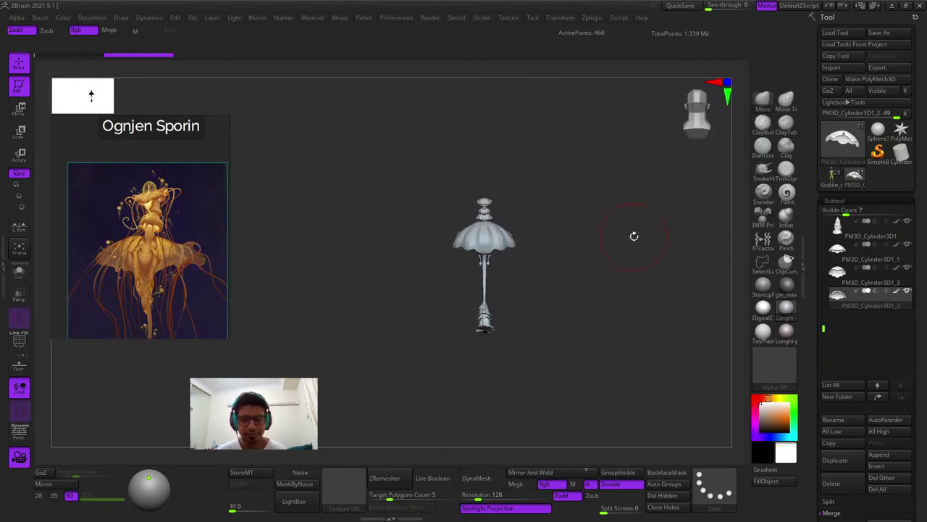
Examine the creature's small-scale front silhouette and the skirt's wireframe around the torso
right_click_drag(466, 234, 485, 230, "ctrl")
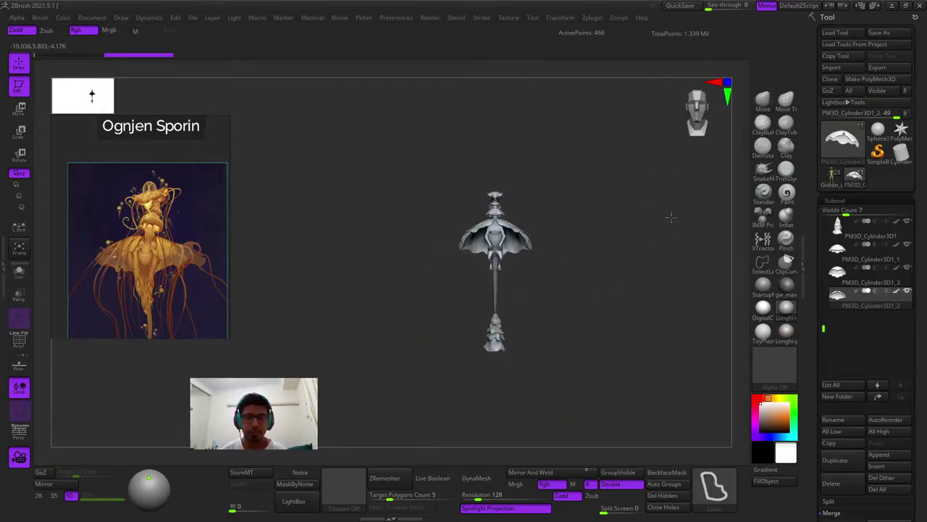
scroll(671, 216, "up", 3)
scroll(667, 236, "down", 2)
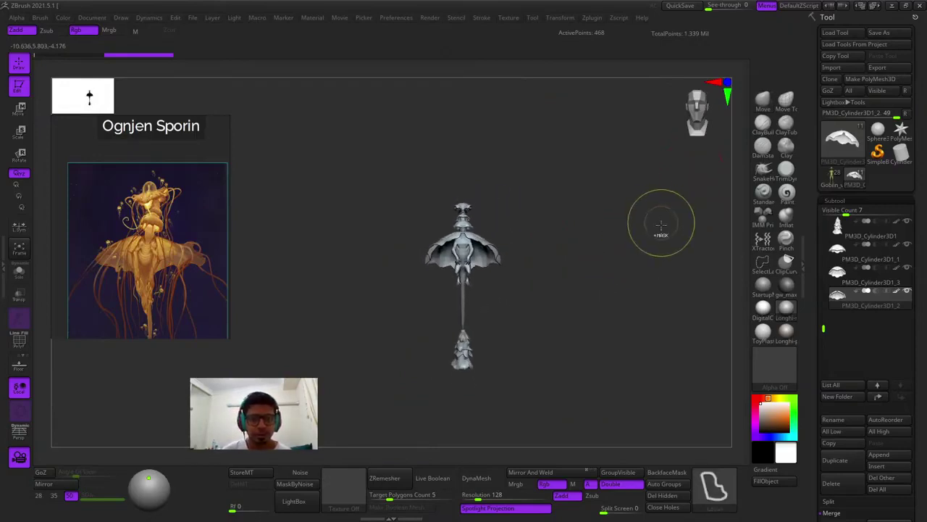
right_click_drag(655, 272, 489, 240)
mouse_move(489, 241)
right_mouse_down("ctrl")
mouse_move(522, 378)
mouse_move(549, 263)
mouse_move(547, 292)
right_mouse_up("ctrl")
key("shift+f")
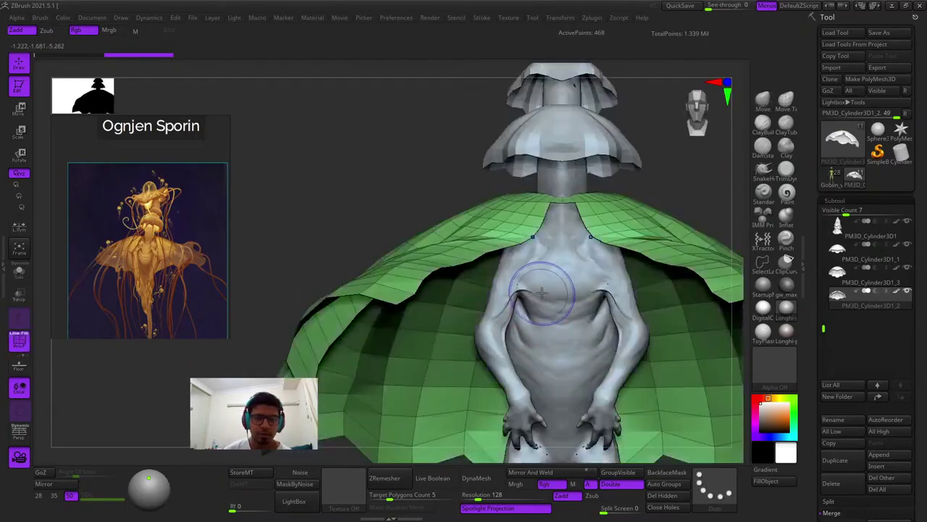
key("shift+f")
key("f")
key("shift+f")
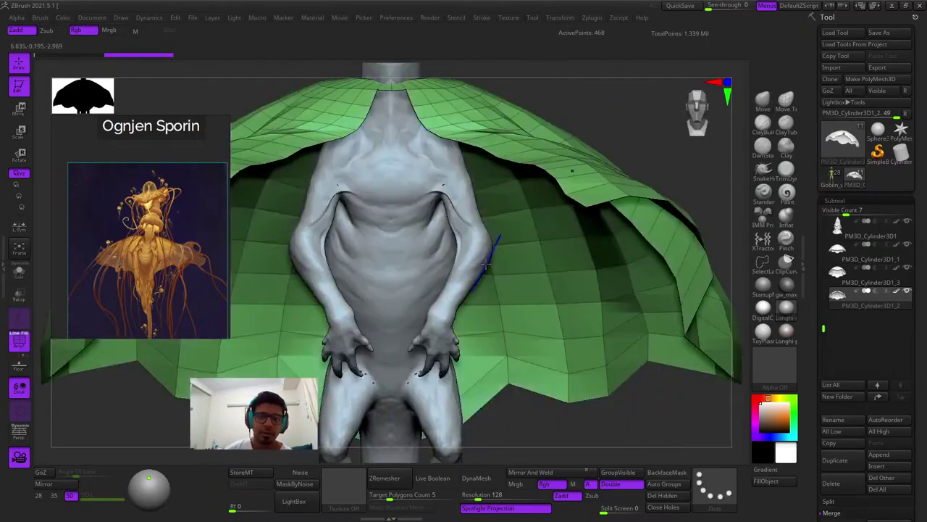
Select the body, frame the whole creature, and reselect the pleated skirt
key("shift+f")
left_click(411, 218, "alt")
key("f")
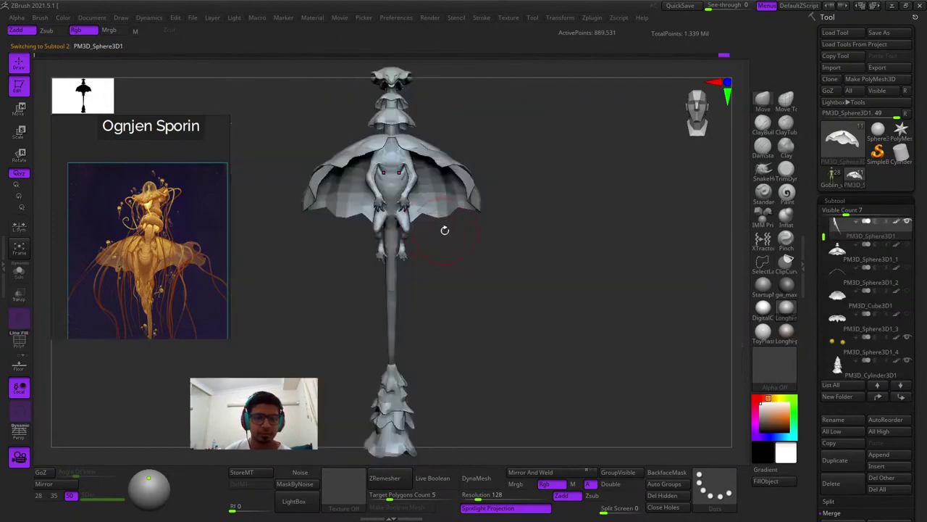
left_click_drag(445, 228, 503, 212)
left_click(503, 217, "alt")
right_click_drag(503, 168, 505, 201)
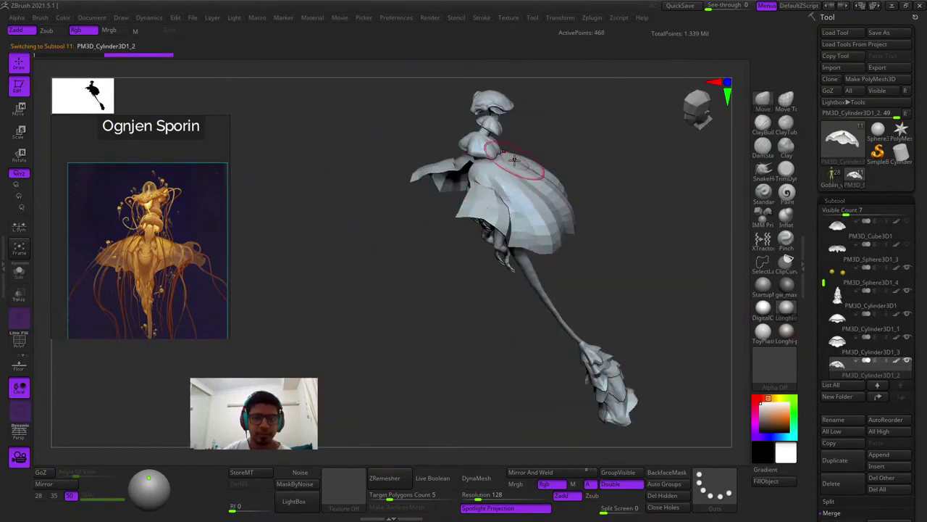
Examine the full creature from three-quarter and front views, with and without the skirt's wireframe
left_click_drag(513, 159, 498, 288)
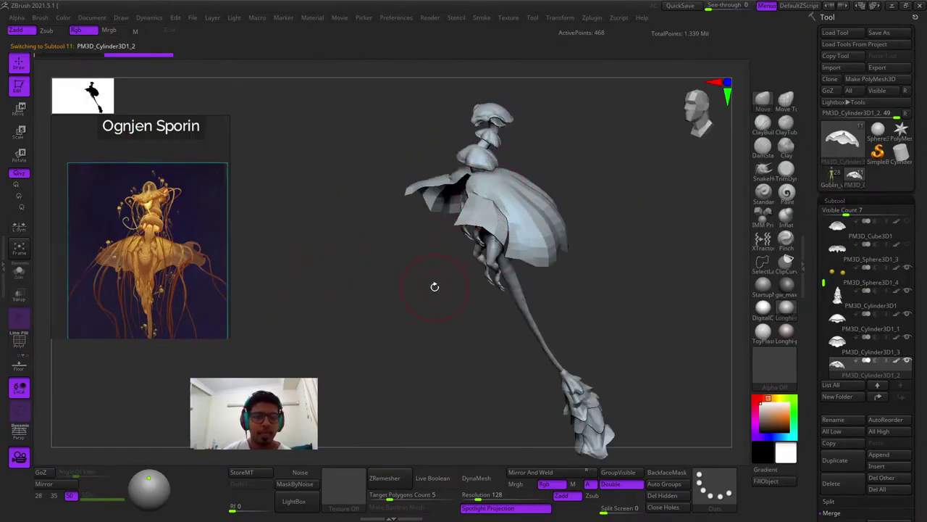
left_click_drag(424, 300, 467, 144)
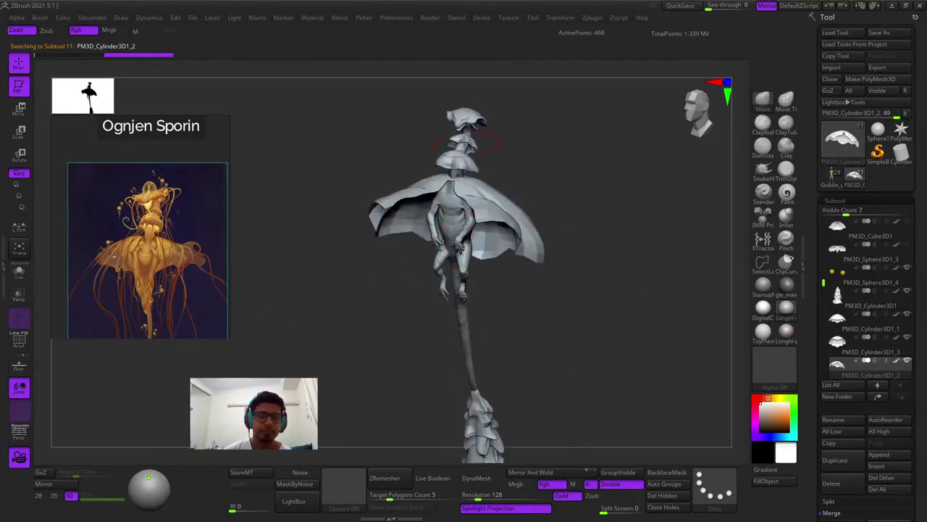
right_click_drag(462, 276, 450, 238)
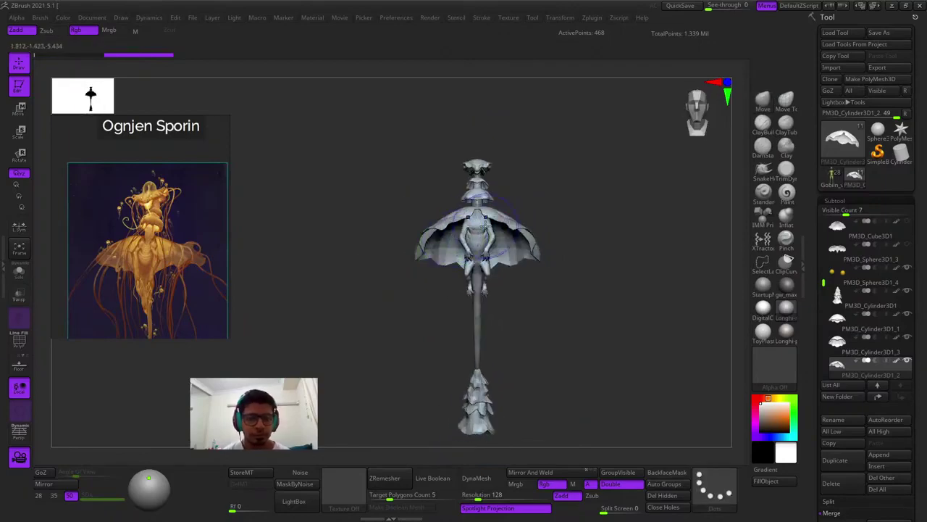
key("f")
key("shift+f")
key("shift+f")
right_click_drag(486, 300, 467, 273, "ctrl")
key("shift+f")
key("shift+f")
right_click_drag(434, 161, 500, 178, "shift")
key("shift+f")
key("shift+f")
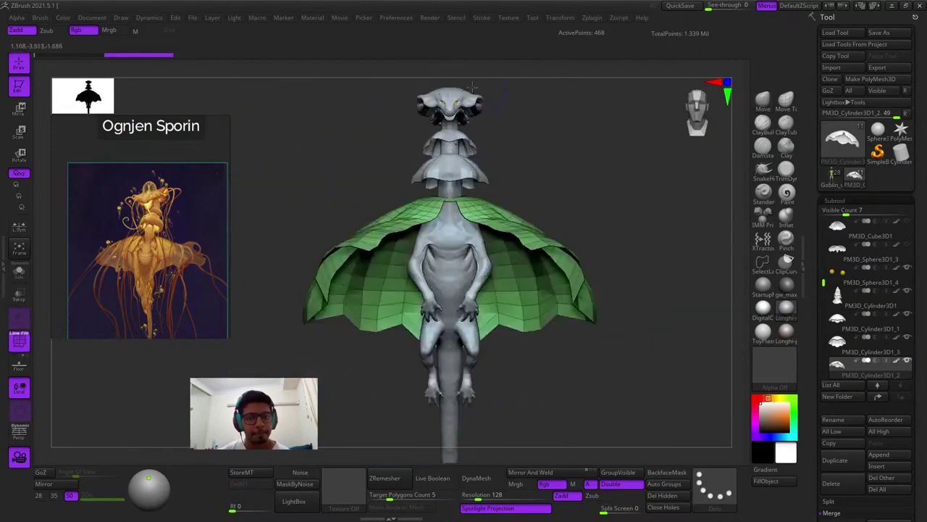
key("f")
key("f")
mouse_move(573, 216)
right_mouse_down("ctrl")
mouse_move(567, 166)
mouse_move(569, 190)
right_mouse_up("ctrl")
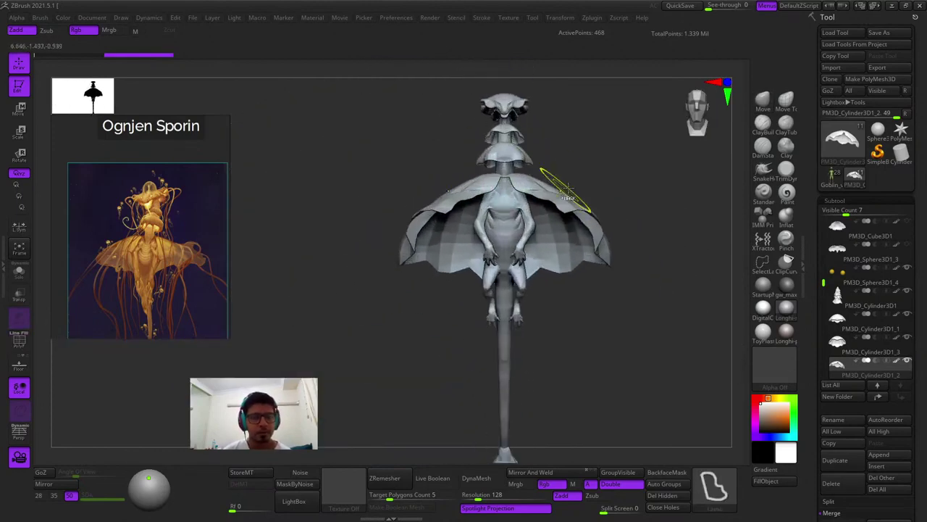
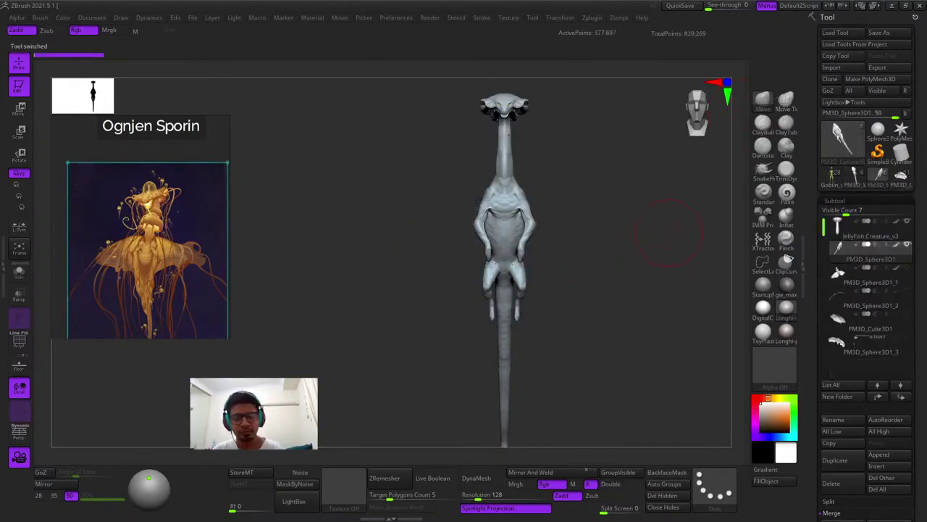
Switch between the saved creature models and examine the earliest one with smooth rounded neck bulbs
left_click_drag(669, 232, 671, 237)
key("shift+f")
key("shift+f")
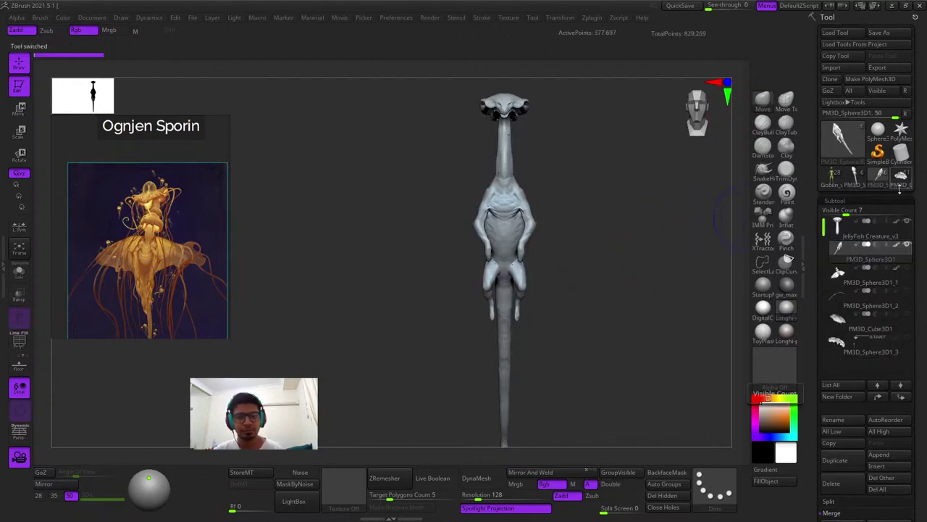
left_click(899, 177)
left_click(879, 178)
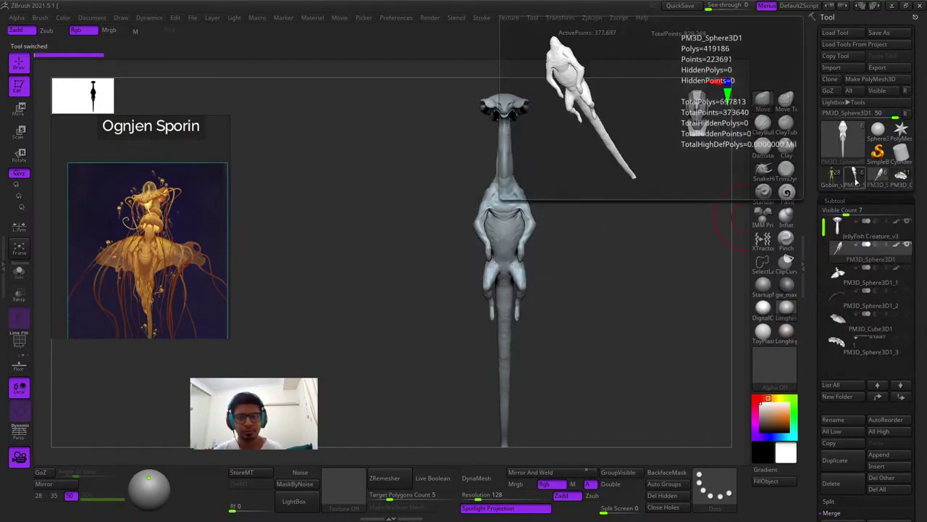
right_click_drag(503, 199, 548, 284, "ctrl")
right_click(549, 284)
right_click_drag(655, 209, 647, 243, "ctrl")
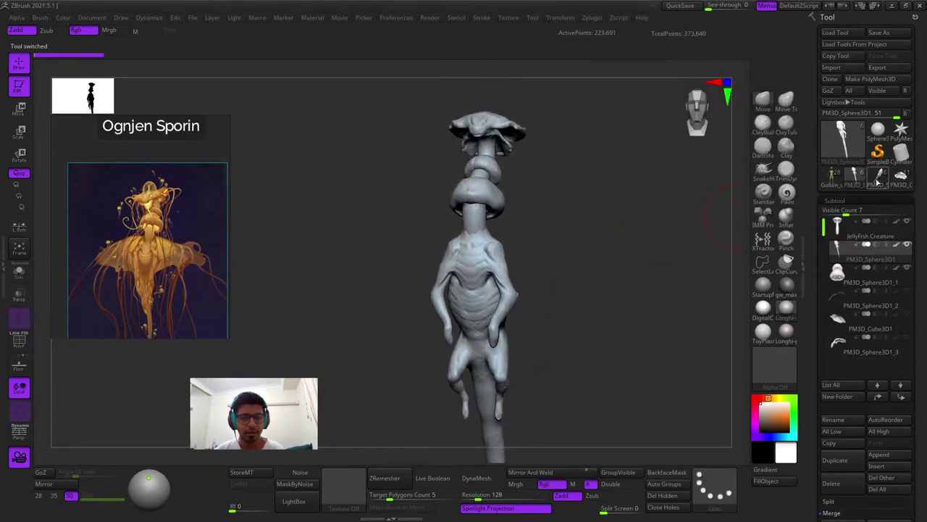
Compare the earliest model with the bare-necked second version and the current skirted creature
left_click(877, 179)
left_click(876, 181)
left_click(875, 184)
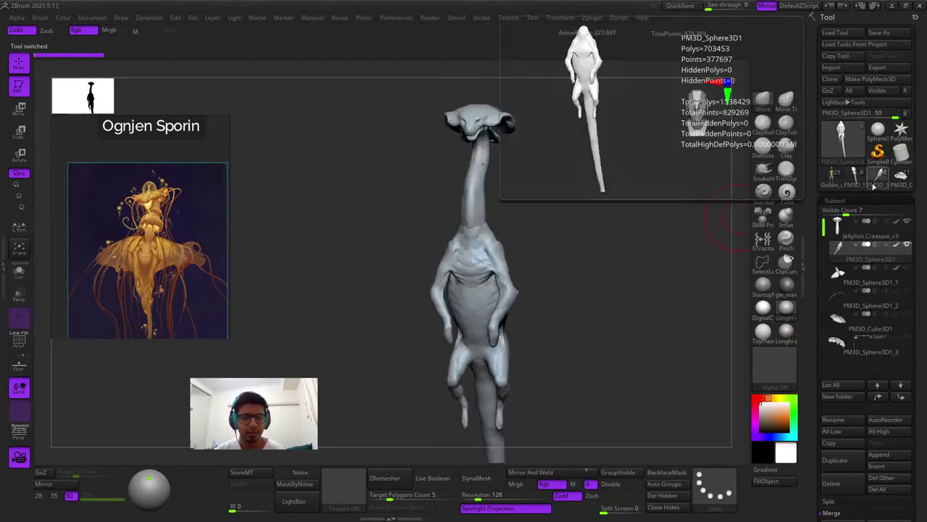
left_click(878, 183)
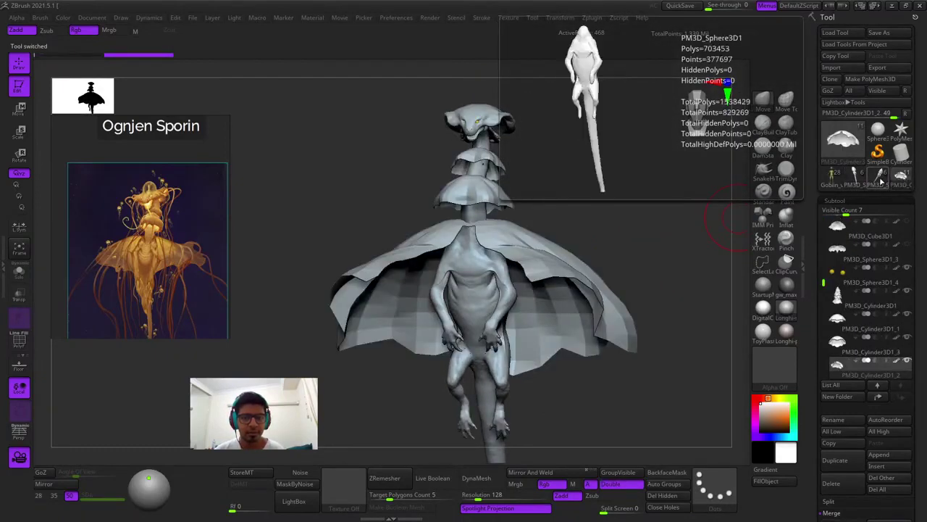
left_click(881, 181)
left_click(896, 179)
right_click_drag(691, 265, 666, 240, "ctrl")
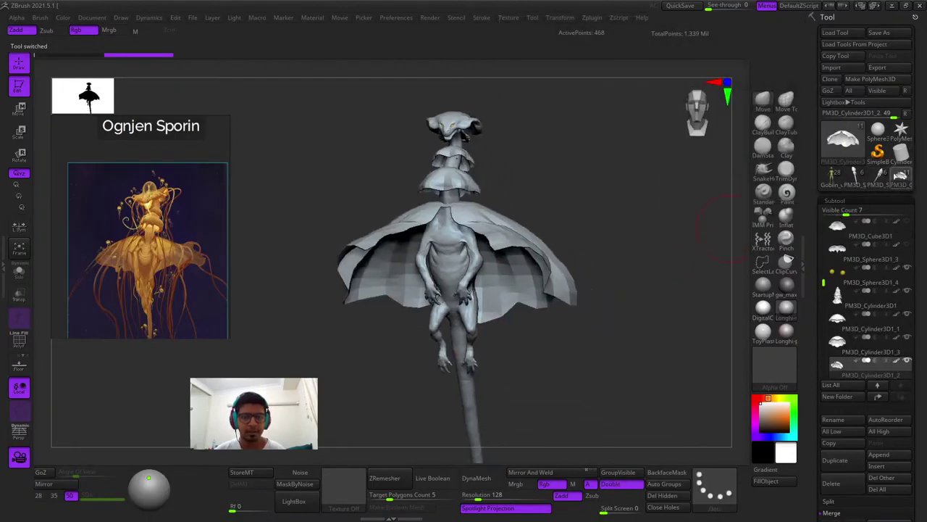
Alternate between the bare-necked version and the current skirted creature to compare their silhouettes
left_click(891, 182)
left_click(891, 182)
left_click(891, 182)
left_click(892, 183)
left_click(885, 181)
left_click(885, 180)
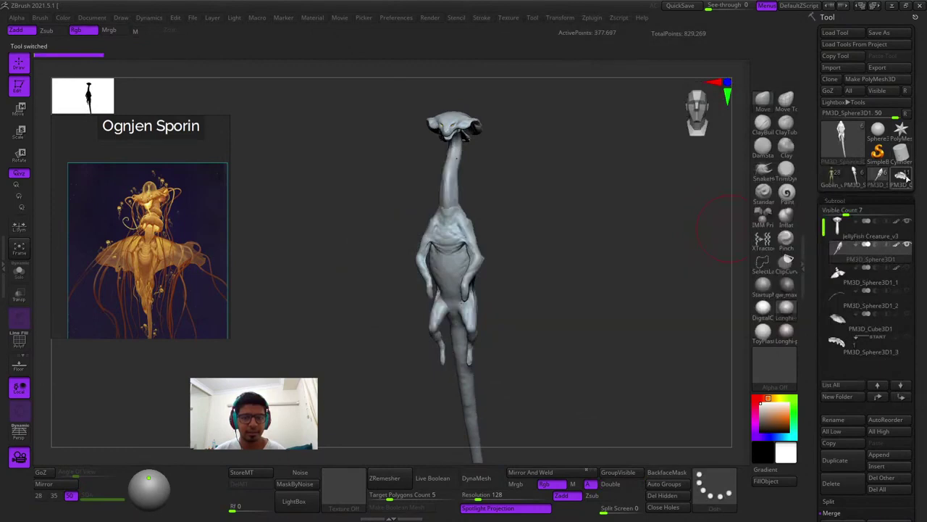
left_click(902, 179)
left_click(900, 182)
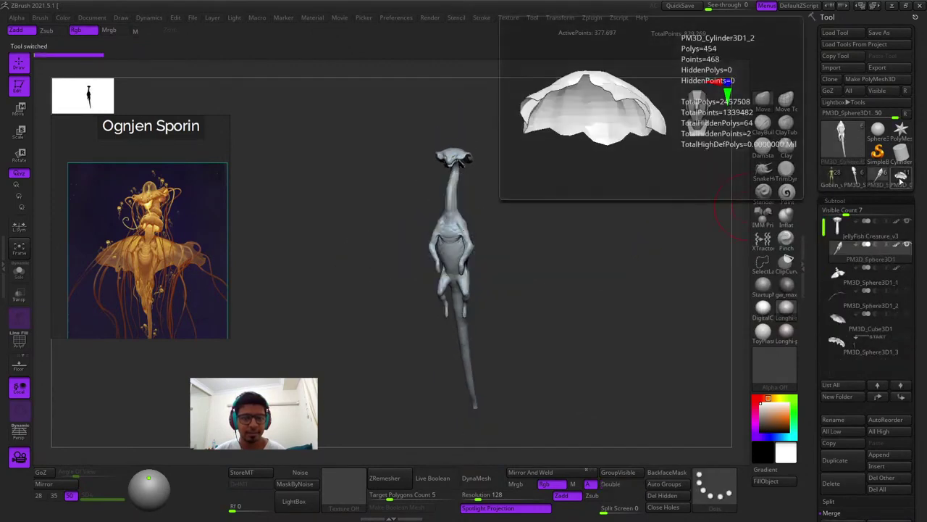
left_click(901, 182)
Examine the current creature's open-fronted skirt and torso from a three-quarter angle
right_click_drag(687, 242, 683, 325, "ctrl")
left_click_drag(688, 203, 668, 203)
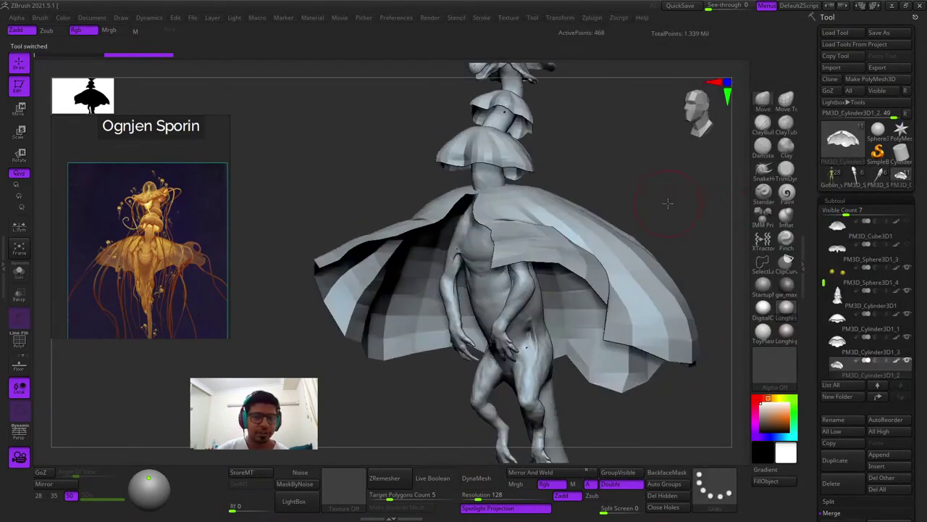
right_click_drag(668, 203, 669, 196, "ctrl")
left_click_drag(669, 196, 588, 188)
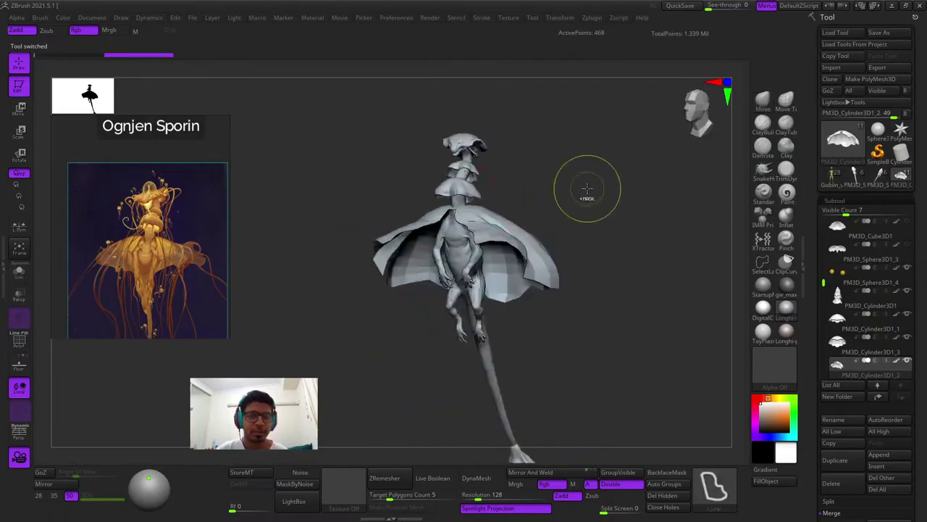
right_click_drag(587, 189, 592, 225, "ctrl")
Switch to the Goblin_v26 model and view it from the front
right_click_drag(592, 224, 649, 202)
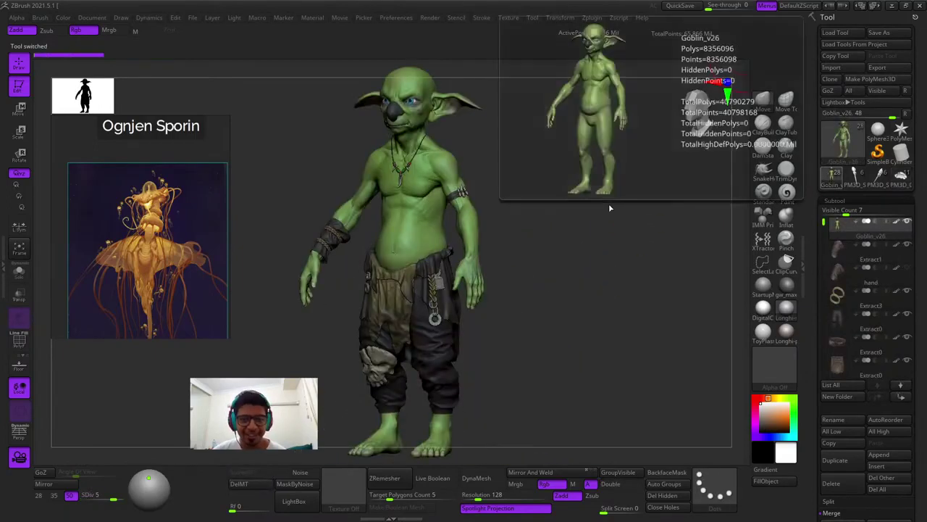
right_click_drag(608, 205, 615, 224)
left_click_drag(614, 223, 631, 197)
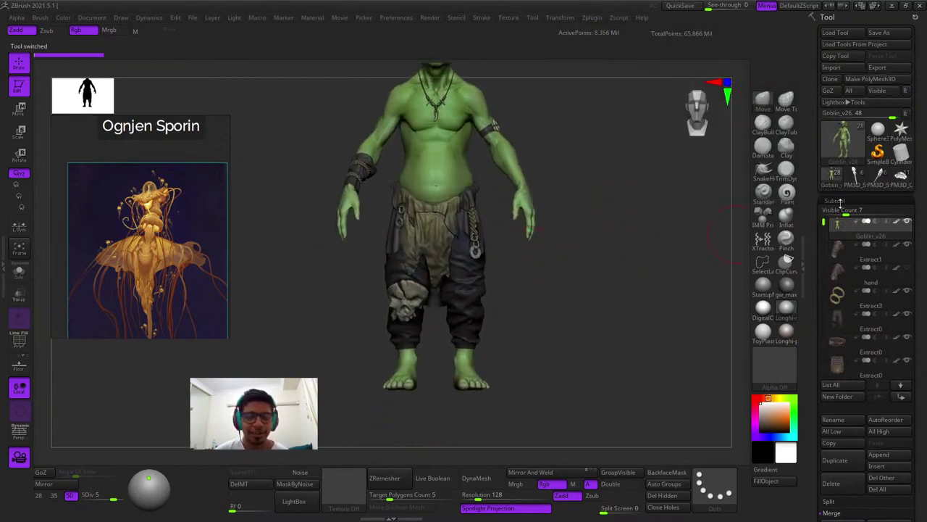
Return to the current jellyfish creature model, frame it, and inspect it from a three-quarter angle
left_click(898, 181)
key("f")
right_click_drag(494, 239, 605, 226)
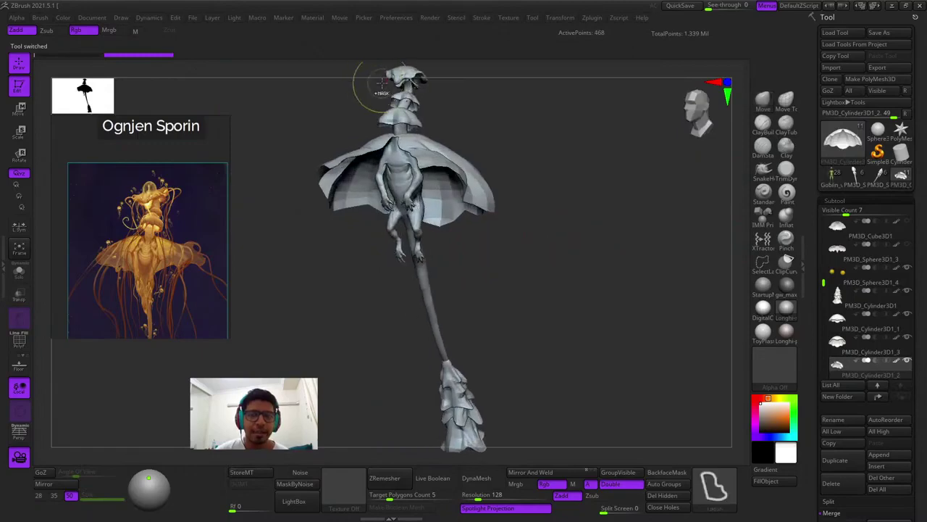
right_click_drag(376, 90, 300, 115, "ctrl")
left_click_drag(299, 114, 461, 190)
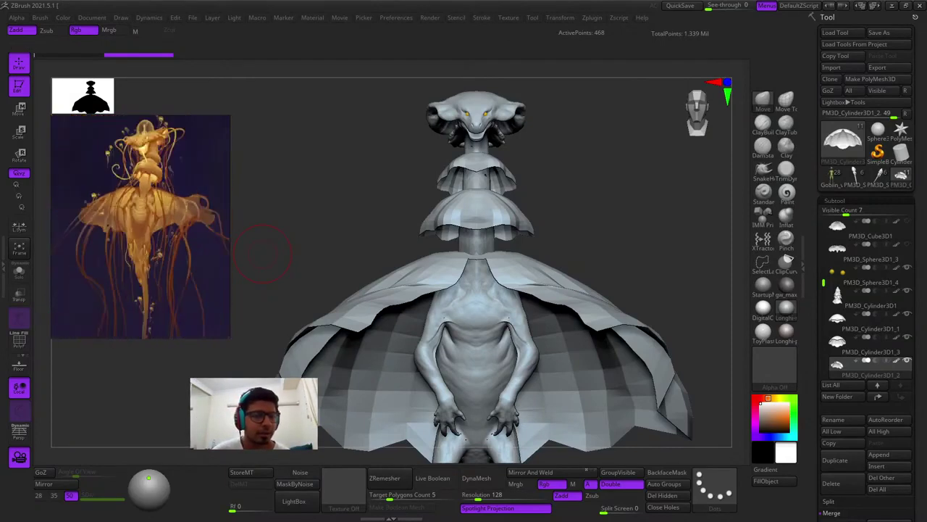
Compare the head, neck shells and skirt with a close view of the jellyfish reference's neck
mouse_move(262, 251)
left_mouse_down()
mouse_move(676, 224)
mouse_move(659, 224)
mouse_move(721, 188)
left_mouse_up()
left_click_drag(539, 230, 737, 269)
key("shift+f")
key("shift+f")
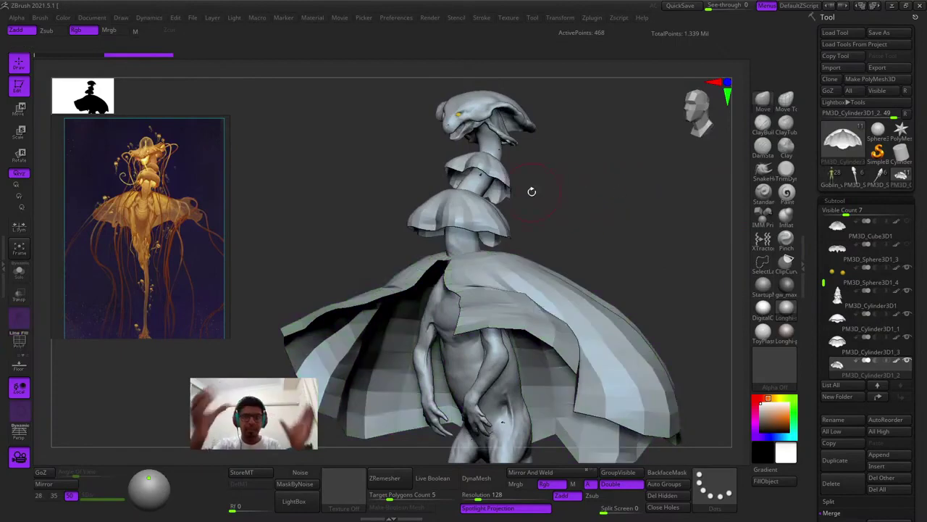
left_click_drag(532, 191, 583, 210)
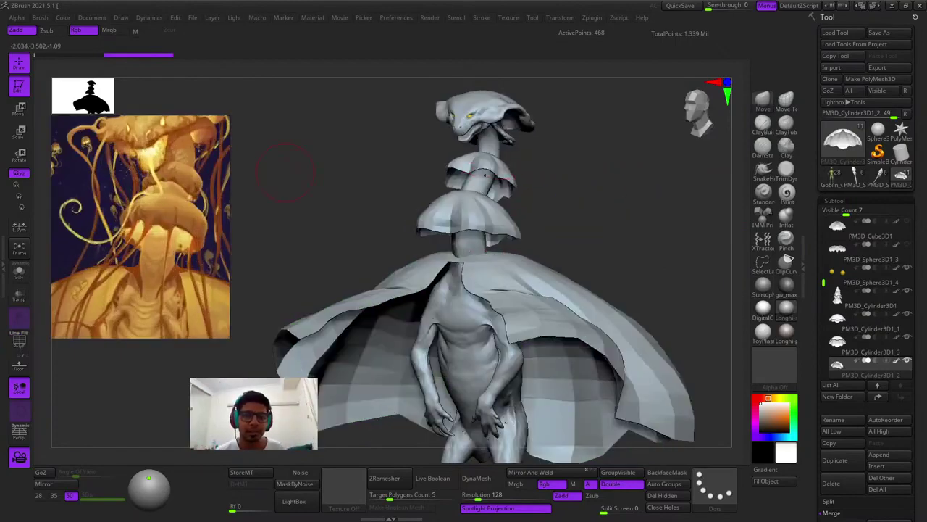
scroll(177, 196, "down", 5)
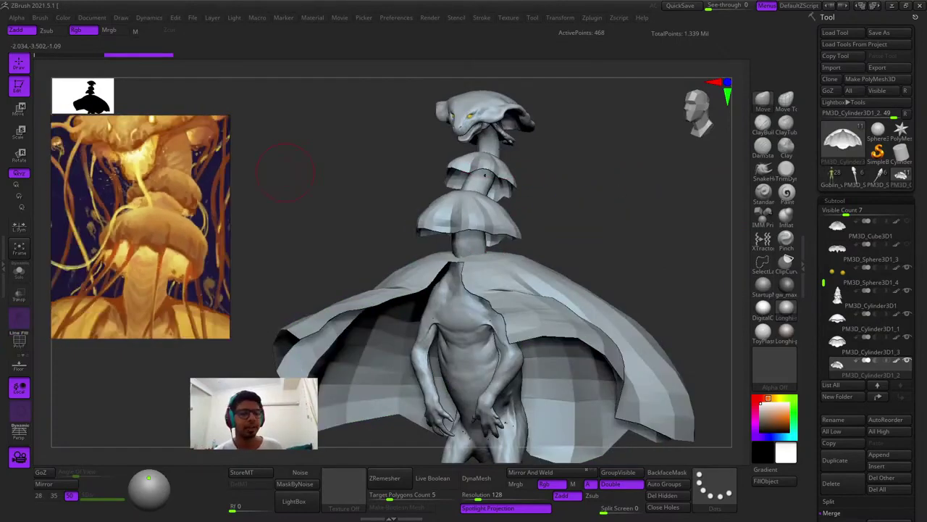
Switch from the jellyfish creature to the Goblin_v26 model and frame the full figure
left_click_drag(540, 206, 585, 235)
right_click_drag(586, 235, 588, 223, "ctrl")
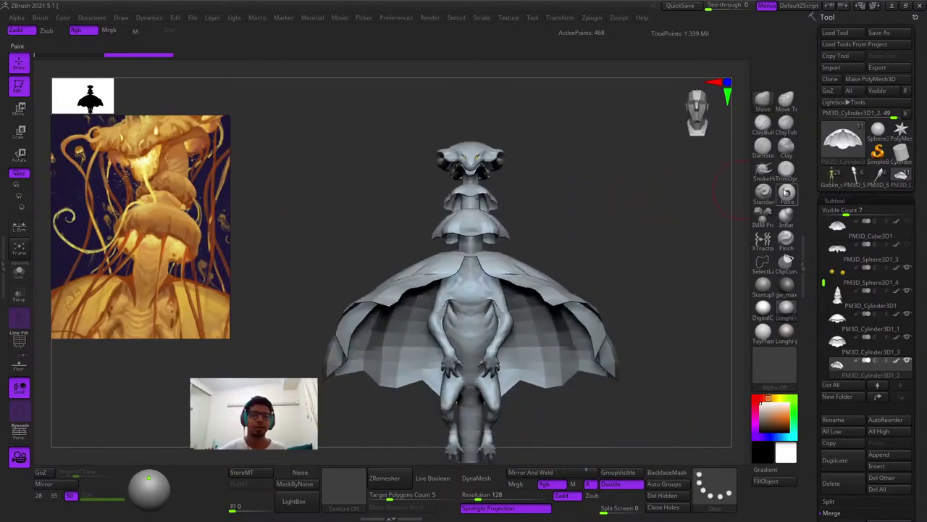
left_click(835, 180)
key("f")
left_click_drag(662, 249, 638, 254)
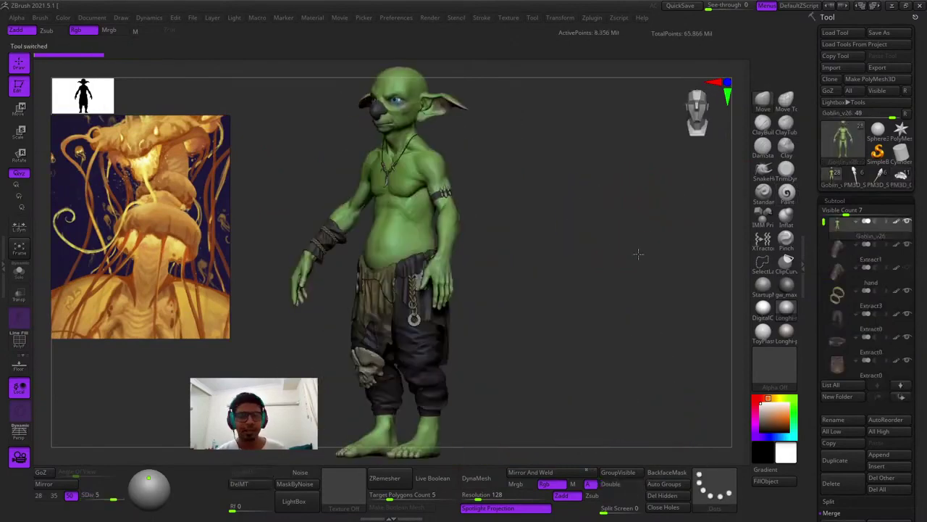
Select the carved stone ring hanging from the goblin's hip chain and isolate it
left_click_drag(531, 278, 572, 224, "alt")
right_click_drag(572, 224, 616, 240, "ctrl")
left_click_drag(616, 240, 634, 232)
right_click_drag(633, 231, 647, 312, "ctrl")
left_click_drag(647, 311, 532, 342)
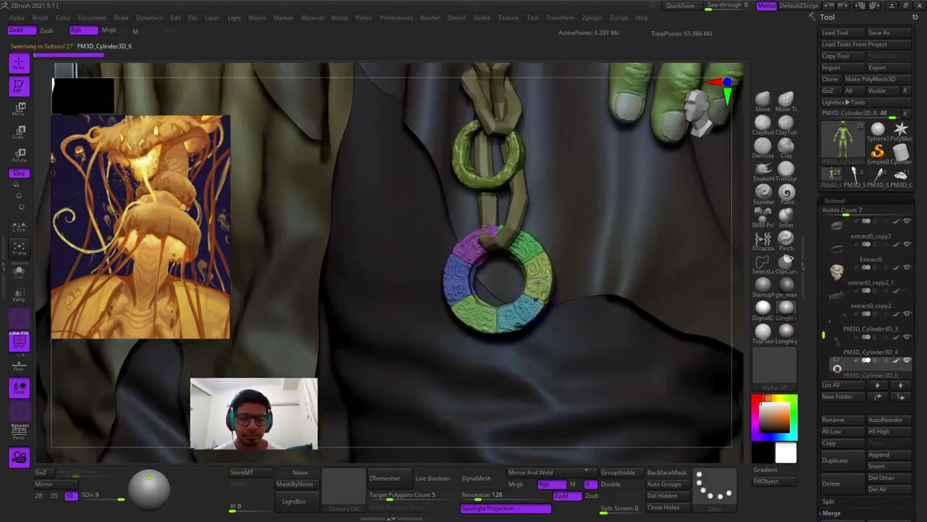
key("alt+s")
right_click_drag(571, 292, 652, 284, "ctrl")
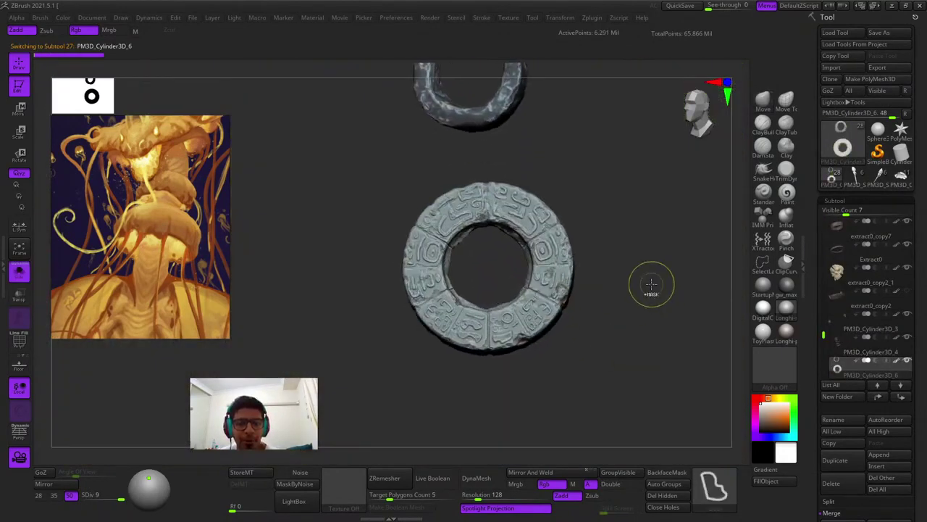
Apply the Flat Color material to the isolated rings and examine the carved ring's painted colour from the front
left_click(770, 341)
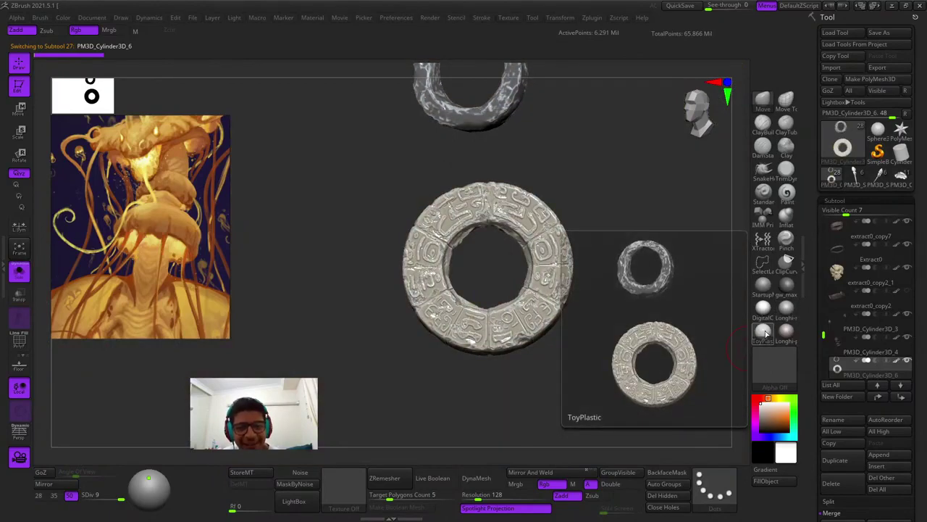
left_click(770, 339)
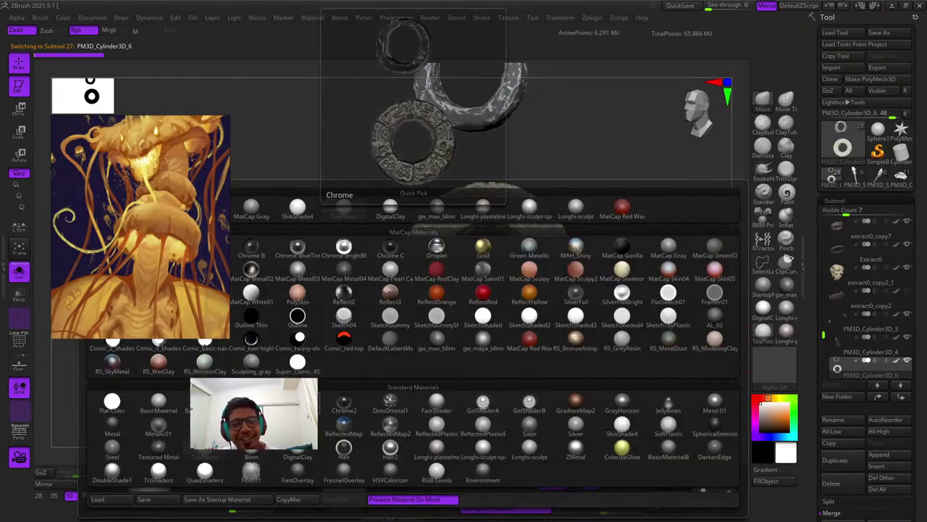
left_click(112, 402)
right_click_drag(503, 276, 475, 308, "ctrl")
right_click_drag(430, 225, 469, 211)
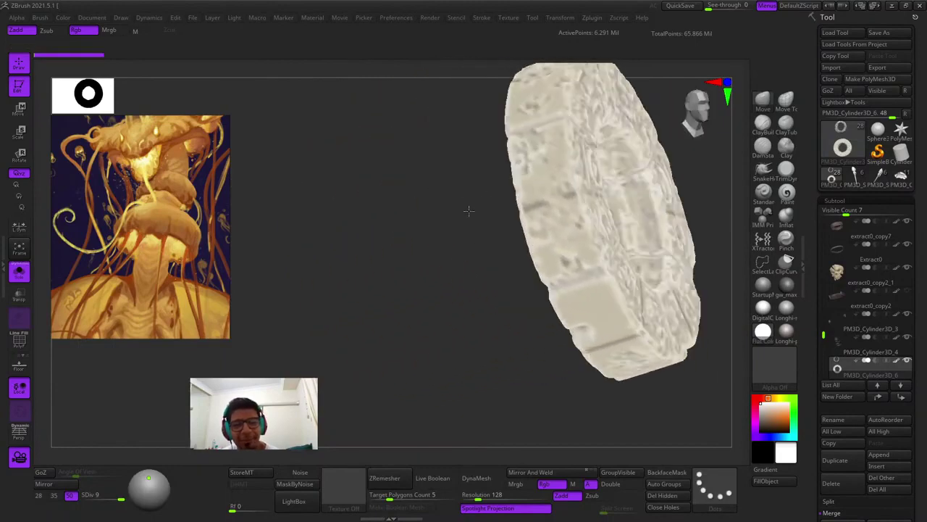
left_click_drag(469, 210, 446, 233)
key("shift+f")
key("shift+f")
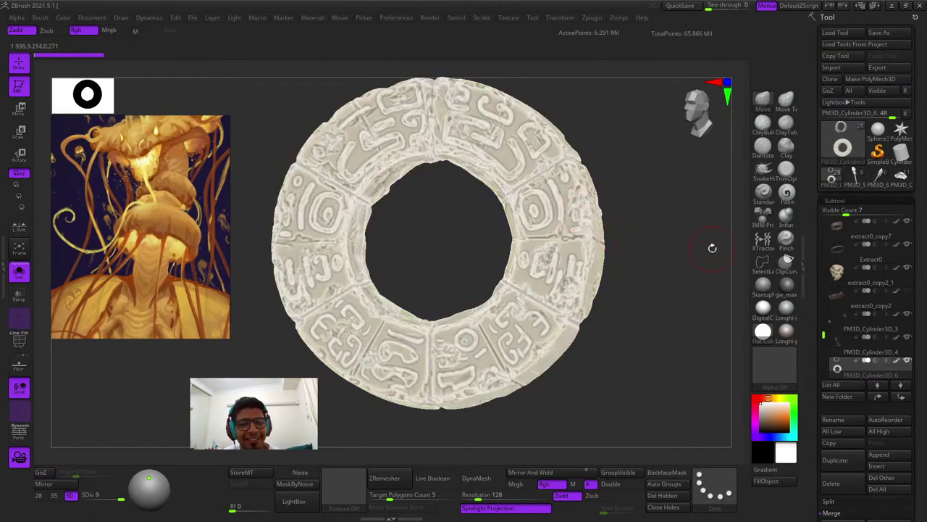
Compare the carved ring in the DigitalClay, Flat Color and startup materials, finishing on the startup material
left_click(781, 335)
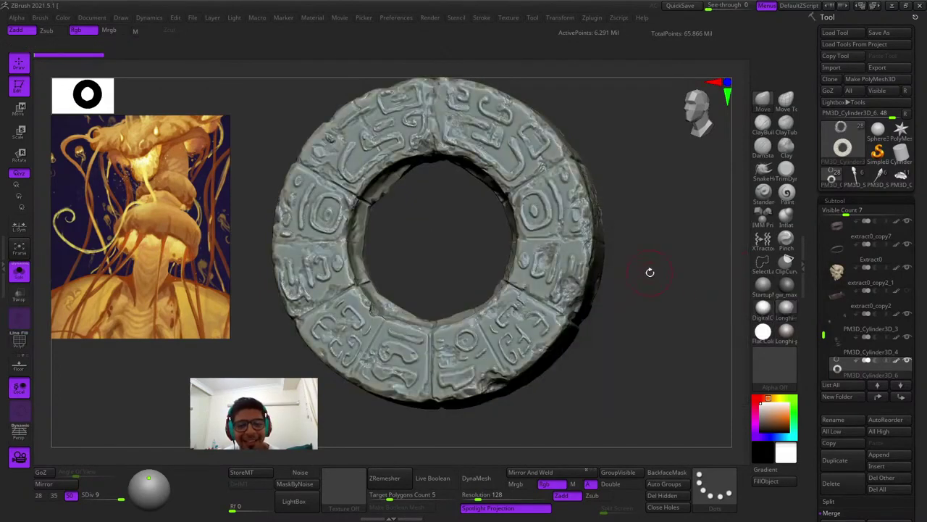
left_click_drag(648, 269, 672, 276)
left_click(765, 287)
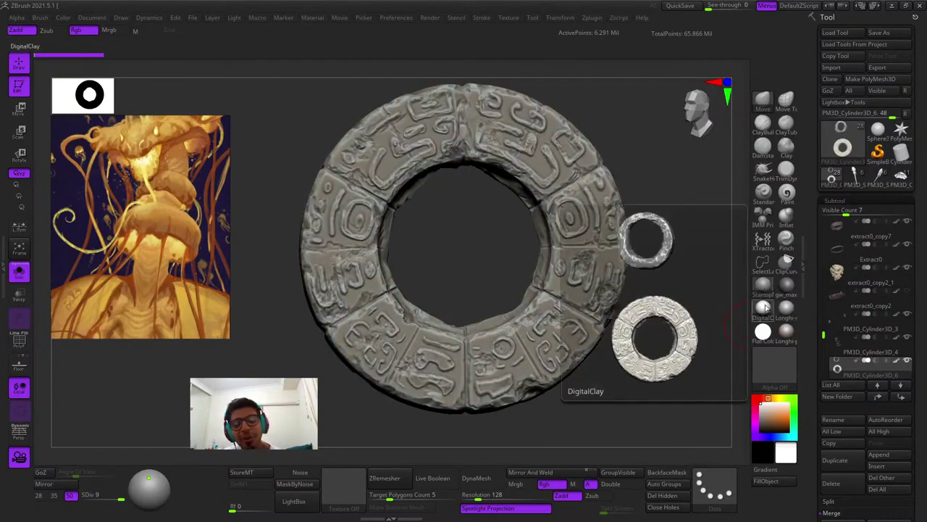
left_click(765, 310)
left_click(765, 287)
left_click_drag(726, 324, 709, 318)
right_click_drag(709, 319, 694, 302, "ctrl")
key("shift+f")
key("shift+f")
left_click_drag(694, 302, 686, 299)
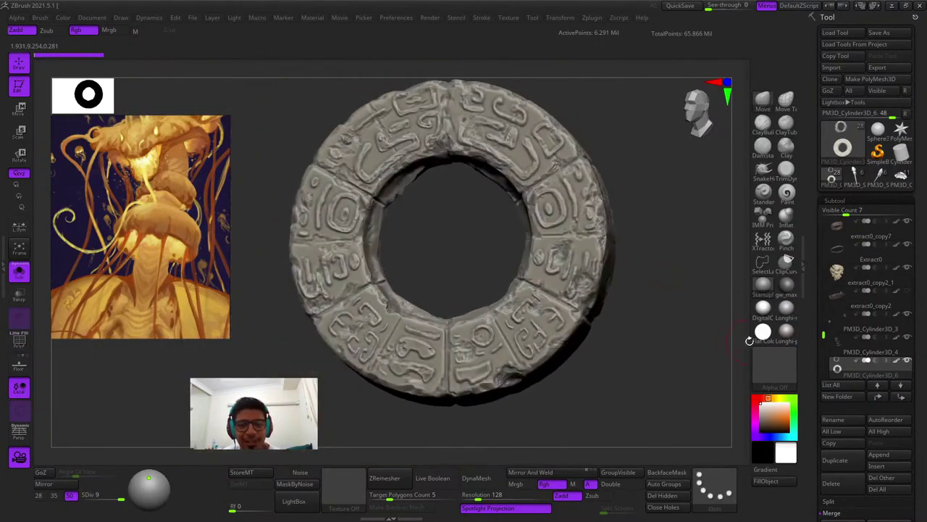
left_click(763, 332)
left_click(763, 287)
Display the carved ring's polygroups, lower it to subdivision level 4, and compare it with the polyframe off
key("shift+f")
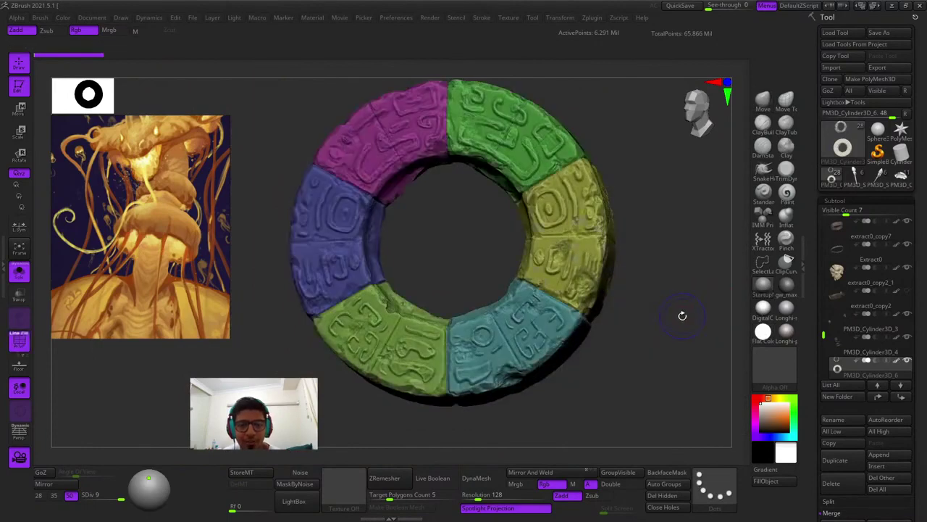
key("shift+d")
key("shift+d")
key("shift+d")
key("shift+d")
key("shift+d")
key("shift+d")
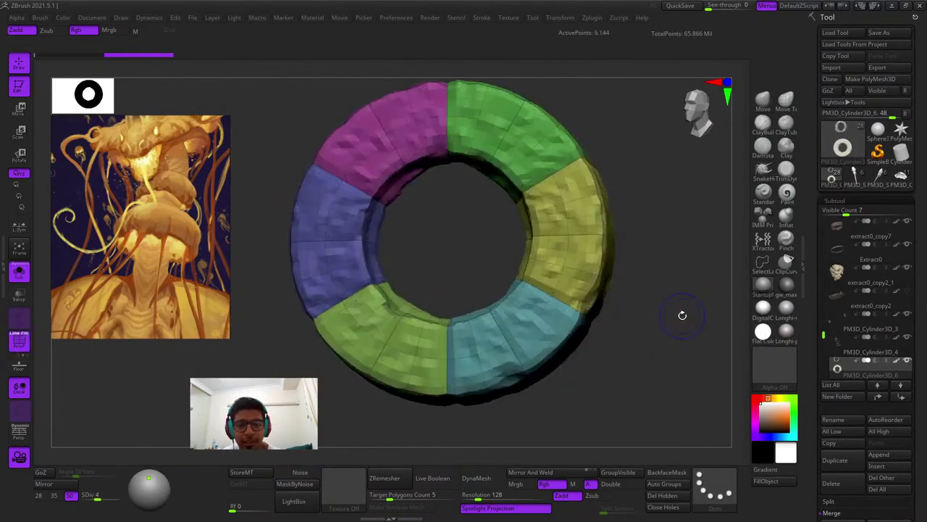
key("d")
key("shift+f")
key("shift+f")
key("shift+f")
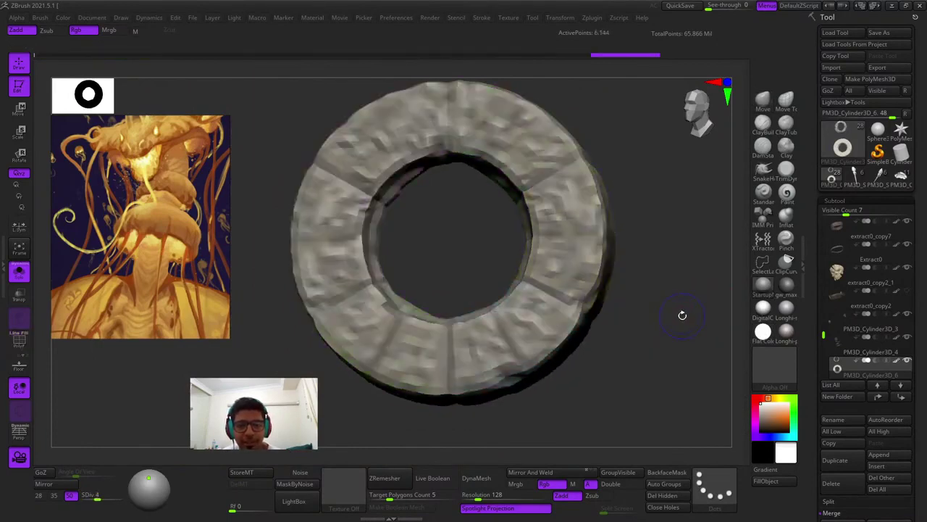
Raise the carved ring back to subdivision level 9 to review its sculpted relief
mouse_move(678, 300)
left_mouse_down()
mouse_move(652, 306)
mouse_move(652, 296)
mouse_move(675, 297)
left_mouse_up()
key("shift+d")
key("d")
key("d")
key("d")
key("d")
key("d")
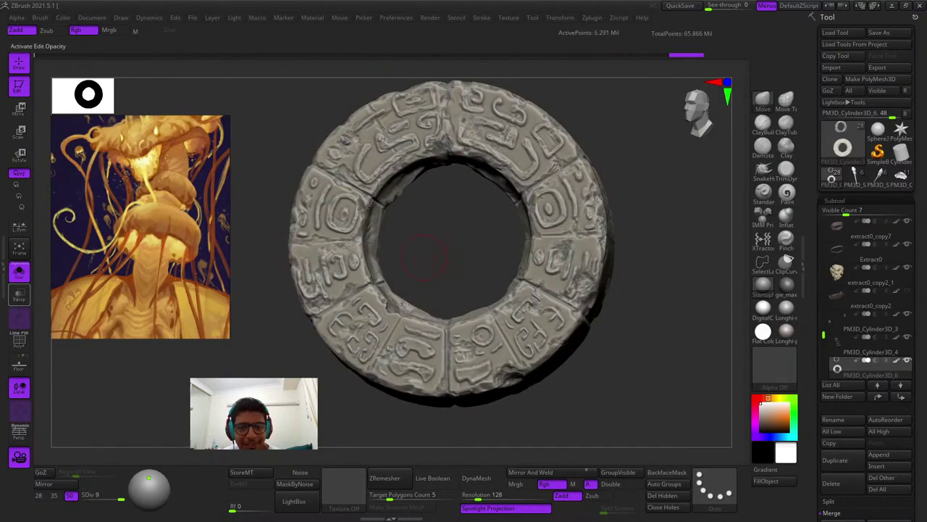
Show all of the goblin's parts again and view the trousers and hanging ornaments from the front
left_click(19, 272)
key("f")
right_click_drag(673, 271, 651, 286)
right_click_drag(641, 320, 493, 329, "ctrl")
right_click_drag(602, 350, 668, 362, "alt")
right_click_drag(668, 362, 585, 398, "ctrl")
right_click_drag(637, 249, 691, 258, "alt")
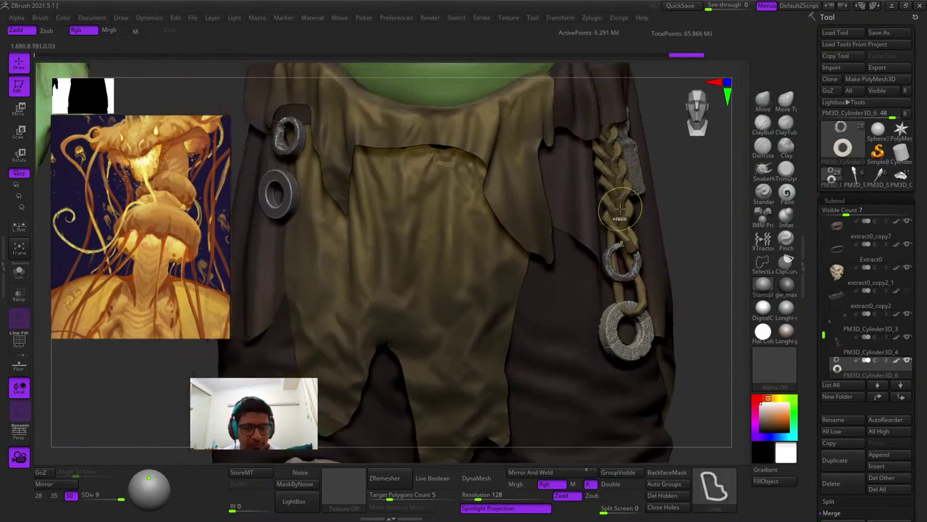
Select the braided Rope subtool and examine the rings and cloth around the goblin's waist
left_click(616, 262, "alt")
left_click_drag(689, 262, 662, 257)
right_click_drag(697, 283, 613, 312)
left_click_drag(614, 311, 692, 284)
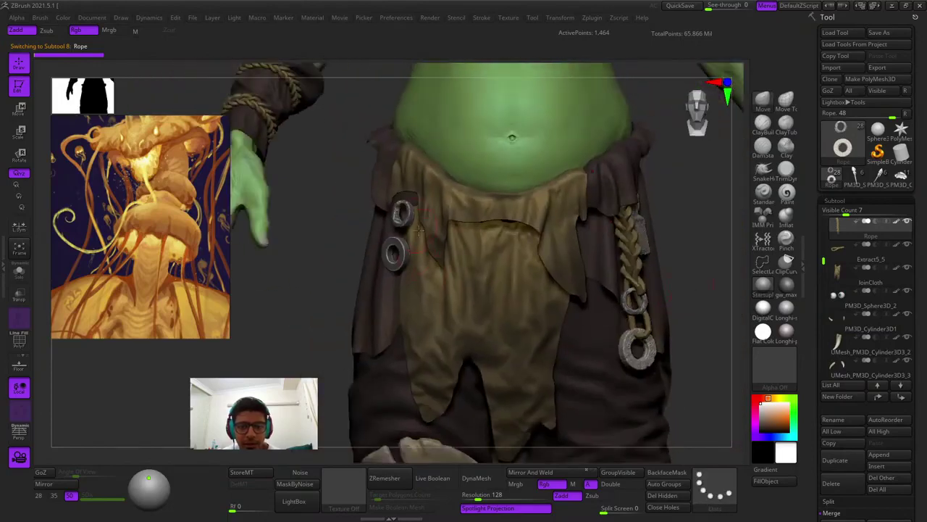
right_click_drag(399, 231, 370, 232)
right_click(333, 299)
left_click_drag(368, 232, 623, 298)
right_click_drag(623, 298, 594, 253, "ctrl")
right_click_drag(594, 253, 406, 334)
Select the carved stone plaque behind the goblin's hand and isolate it
right_click_drag(739, 348, 695, 354, "alt")
left_click_drag(696, 354, 657, 391)
right_click_drag(658, 389, 572, 409)
left_click(614, 242, "alt")
key("shift+f")
left_click(19, 271)
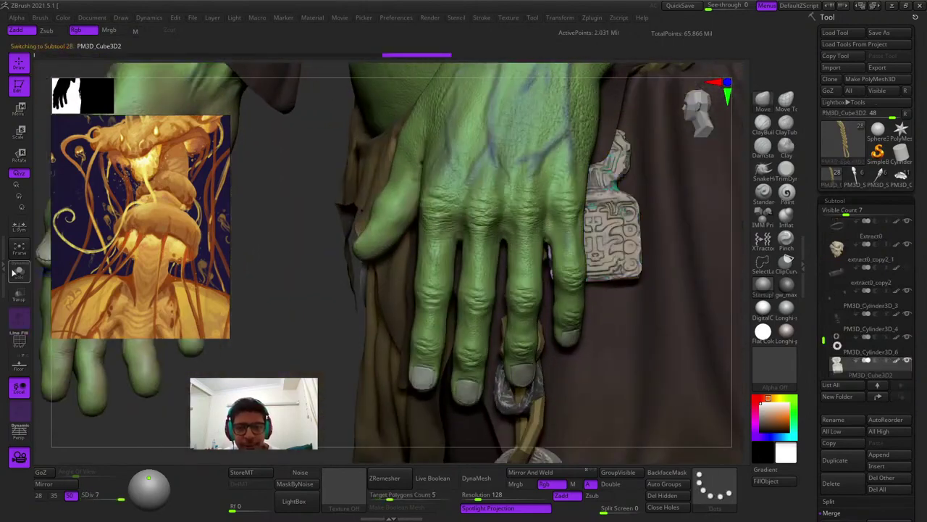
Examine the plaque's carved face up close, outlining two of its circular motifs with lasso masks
right_click_drag(630, 286, 660, 288, "alt")
right_click(506, 349)
right_click_drag(525, 330, 615, 252)
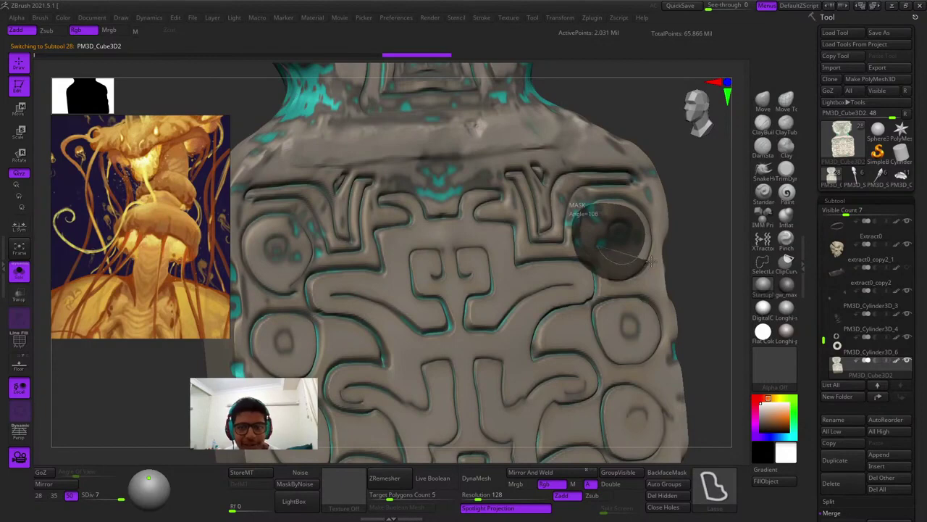
left_click_drag(616, 198, 612, 199, "ctrl")
right_click_drag(642, 274, 653, 239, "ctrl")
scroll(618, 303, "up", 5)
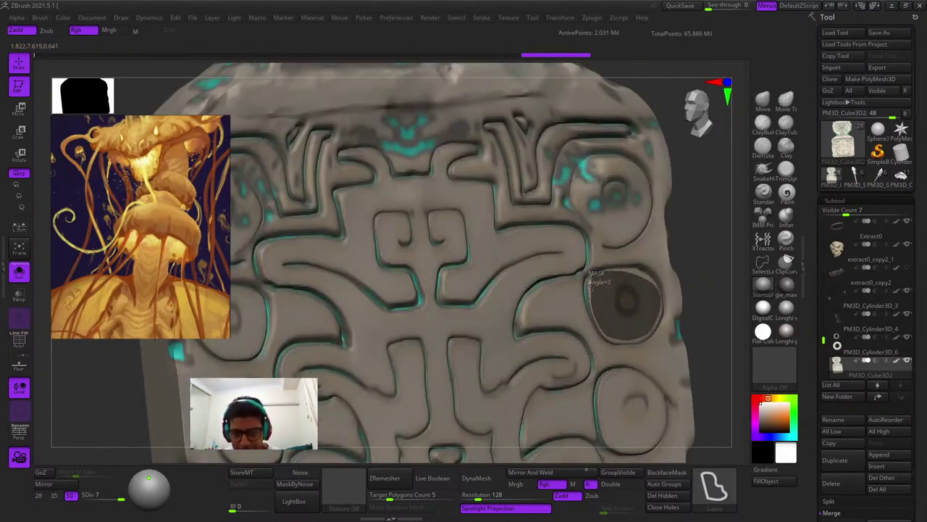
left_click_drag(592, 286, 597, 281, "ctrl")
right_click_drag(681, 344, 685, 304, "ctrl")
left_click_drag(685, 304, 717, 347, "ctrl")
right_click_drag(718, 347, 709, 334, "ctrl")
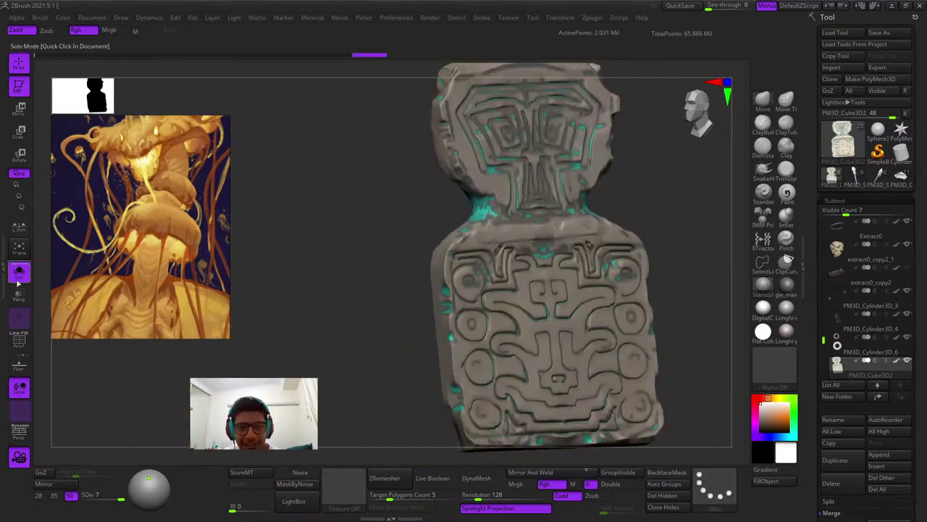
Show the whole goblin again and inspect the plaque in place beside the braided rope and hand
left_click(19, 282)
right_click(497, 346)
right_click_drag(498, 346, 508, 265, "ctrl")
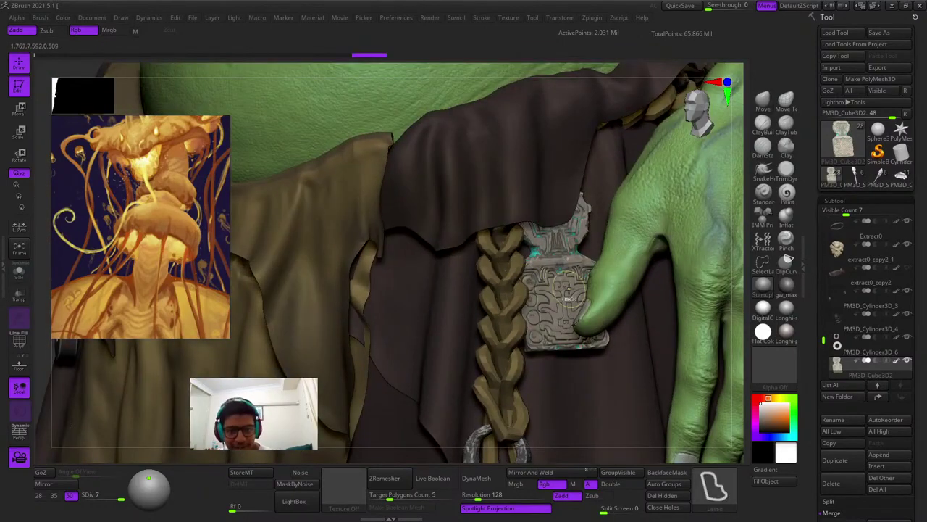
right_click(501, 331)
right_click_drag(569, 291, 565, 318, "ctrl")
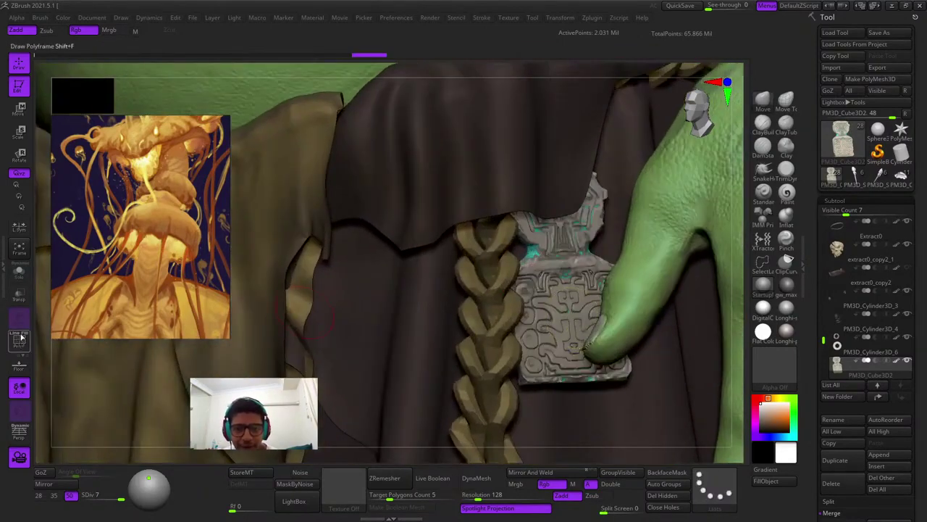
right_click_drag(625, 341, 599, 303, "ctrl")
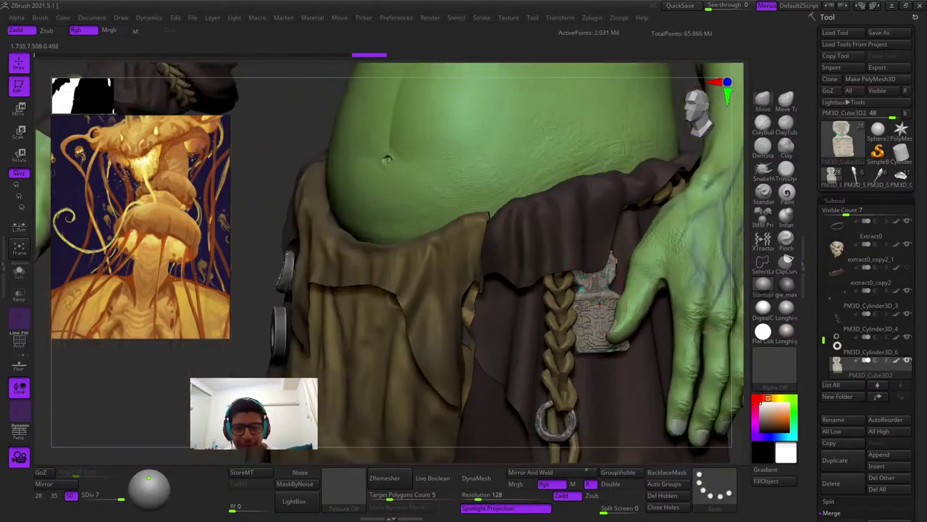
right_click_drag(512, 397, 420, 265, "ctrl")
right_click_drag(394, 296, 562, 311)
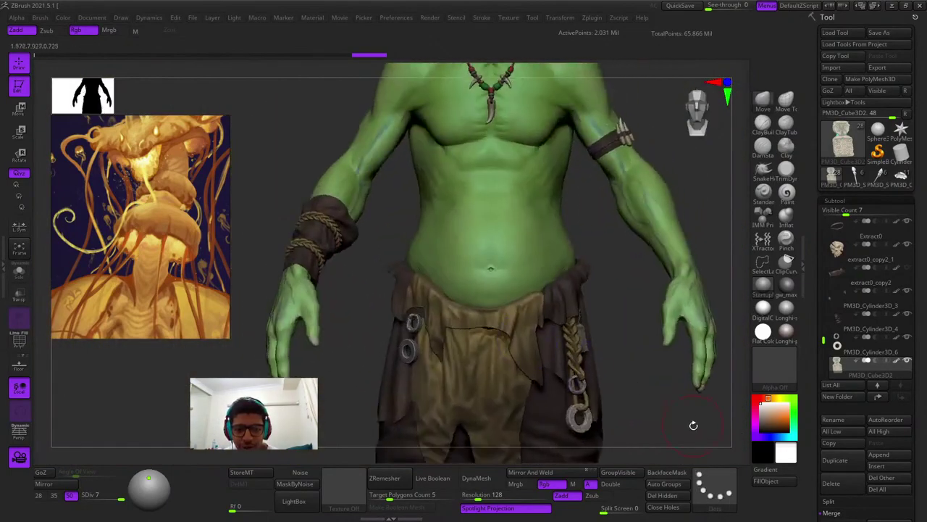
Isolate the small stone ring below the braid and compare its Flat Color and startup material shading
right_click_drag(694, 424, 625, 283, "alt")
right_click_drag(534, 268, 656, 350, "ctrl")
right_click_drag(529, 286, 552, 353, "ctrl")
right_click_drag(462, 461, 559, 284, "alt")
left_click(19, 271)
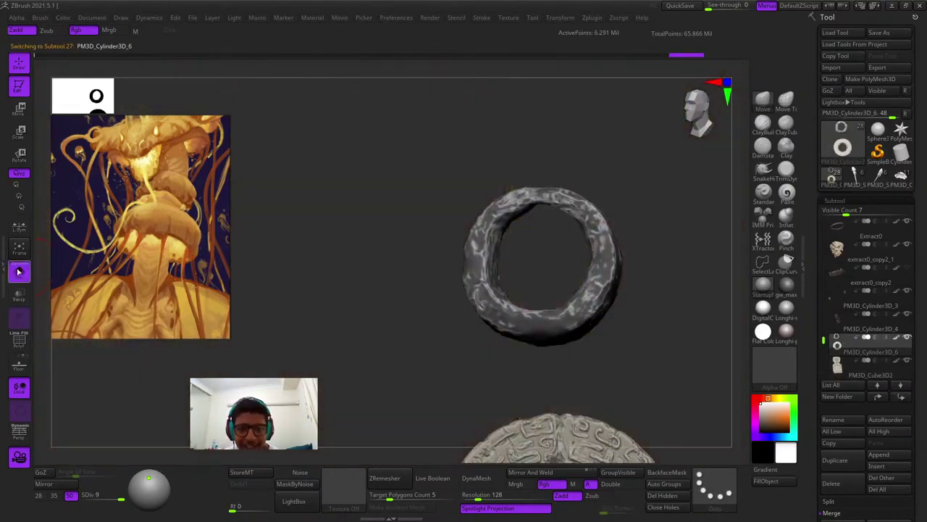
left_click(763, 331)
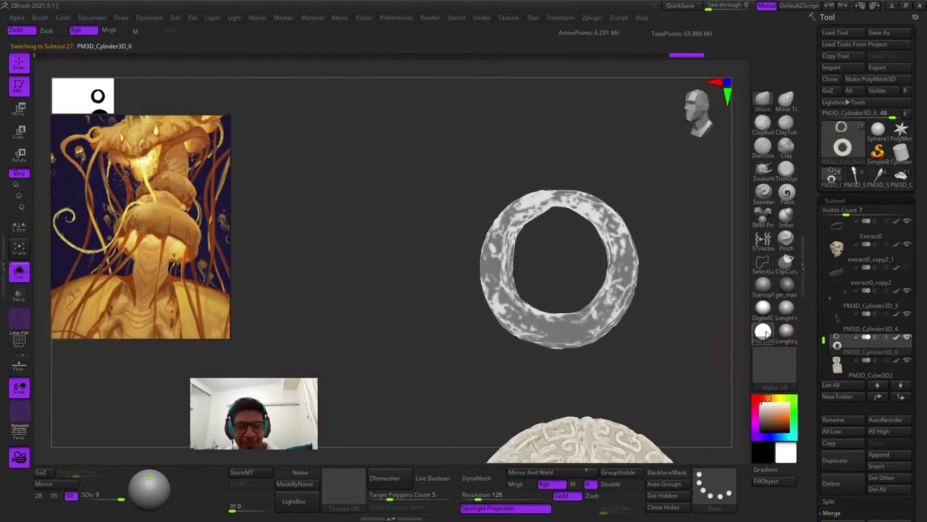
left_click(765, 310)
left_click(766, 288)
mouse_move(429, 341)
right_mouse_down()
mouse_move(486, 347)
mouse_move(450, 334)
right_mouse_up()
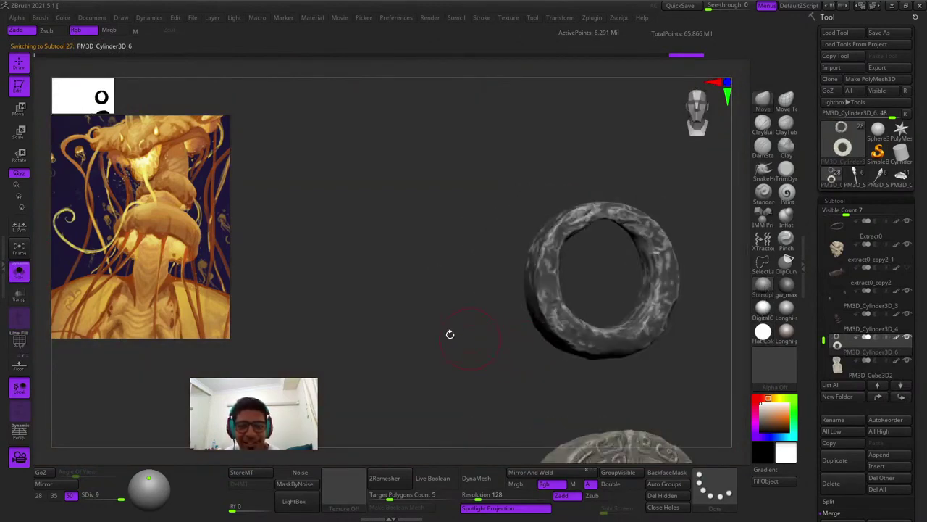
Restore and frame the full goblin, and set the camera's angle of view to 28
left_click(20, 272)
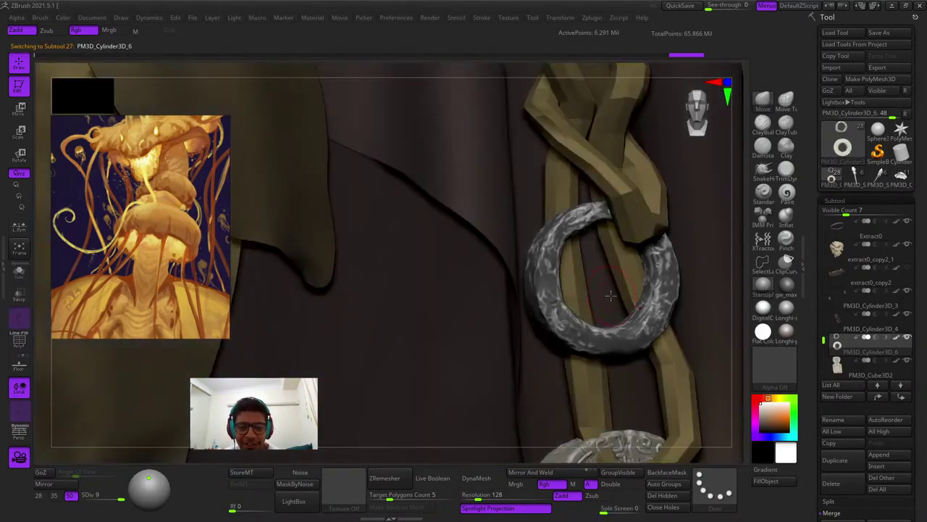
key("f")
left_click_drag(630, 294, 447, 329)
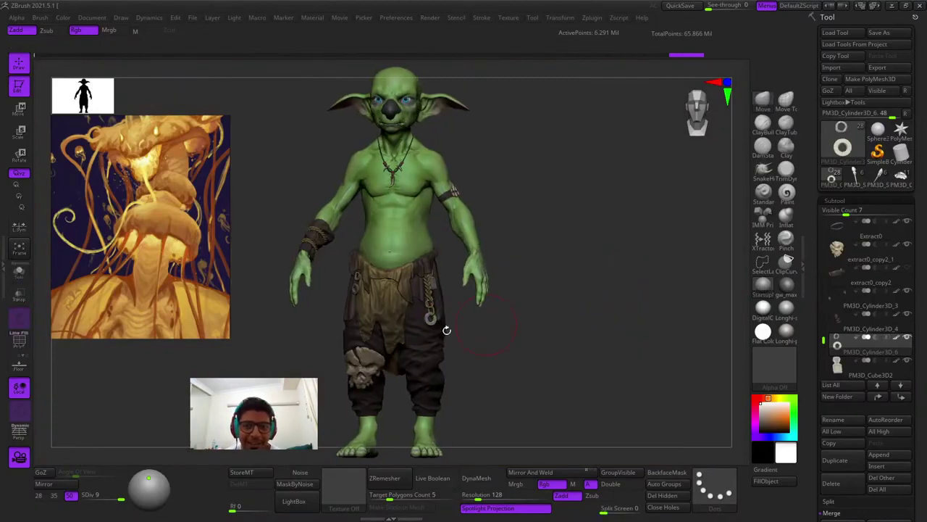
left_click(16, 436)
left_click(19, 439)
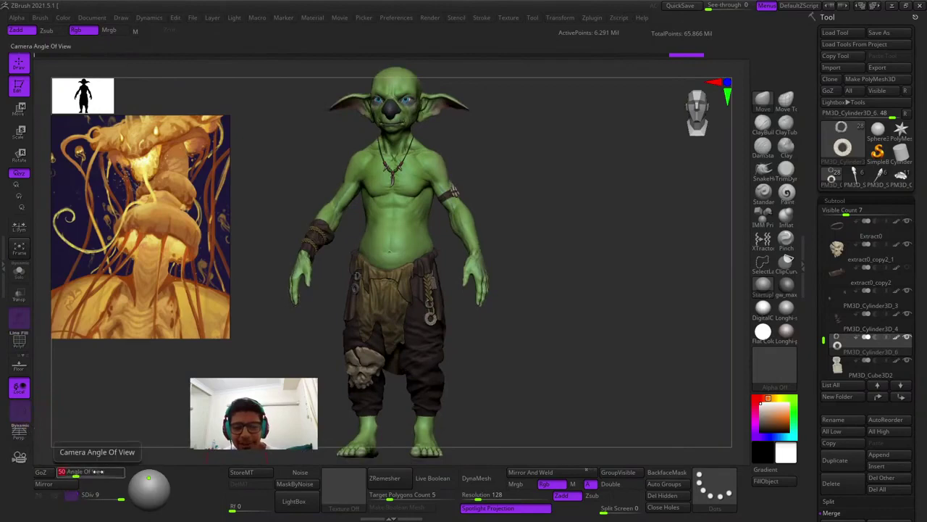
mouse_move(581, 232)
left_mouse_down()
mouse_move(617, 213)
mouse_move(623, 223)
mouse_move(602, 224)
left_mouse_up()
right_click(618, 215)
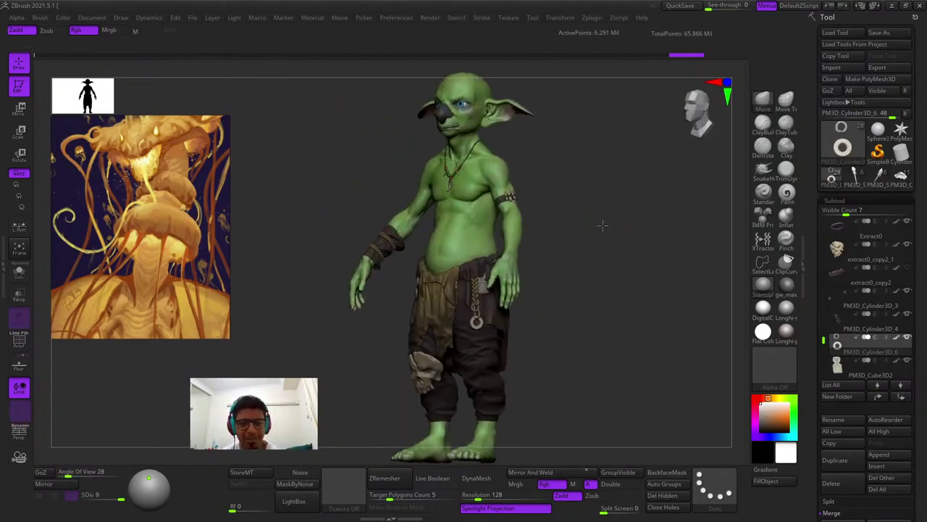
Examine the goblin's loincloth, hip ornaments and trousers from several angles
left_click_drag(598, 296, 627, 298)
mouse_move(478, 337)
right_mouse_down("ctrl")
mouse_move(673, 383)
mouse_move(623, 380)
mouse_move(639, 371)
right_mouse_up("ctrl")
right_click_drag(437, 316, 650, 448, "ctrl")
right_click_drag(518, 345, 283, 235, "ctrl")
right_click_drag(567, 310, 545, 289, "ctrl")
right_click_drag(652, 301, 710, 321)
left_click_drag(710, 321, 669, 316)
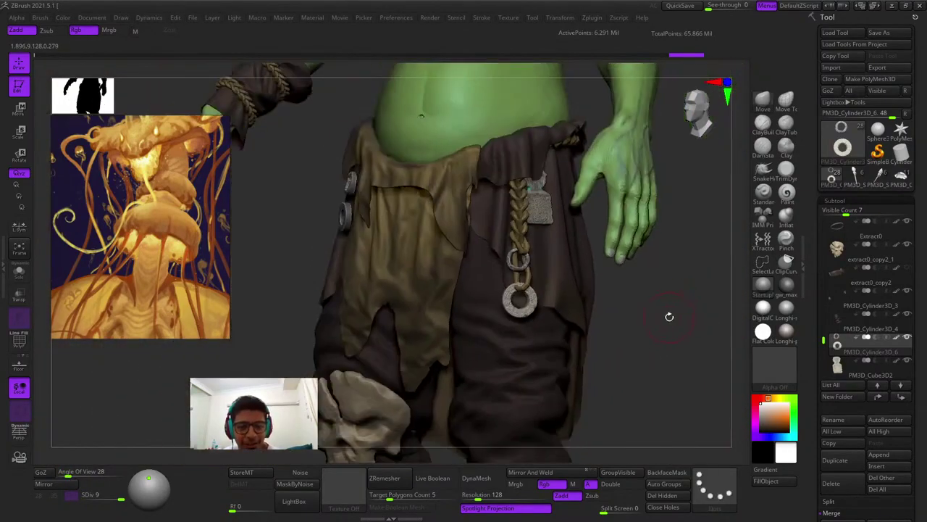
Select the skull ornament on the goblin's knee and isolate it
right_click_drag(688, 310, 732, 188, "ctrl")
right_click_drag(422, 280, 316, 341, "ctrl")
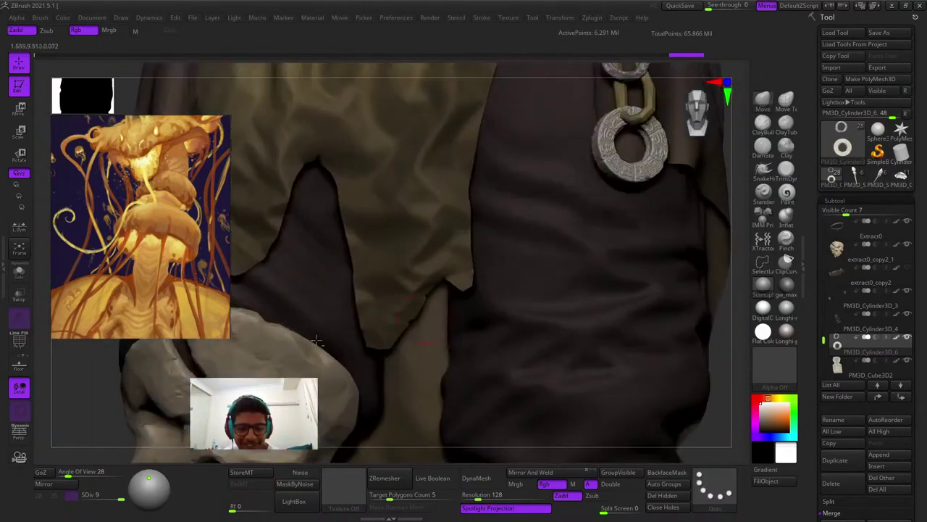
left_click(20, 273)
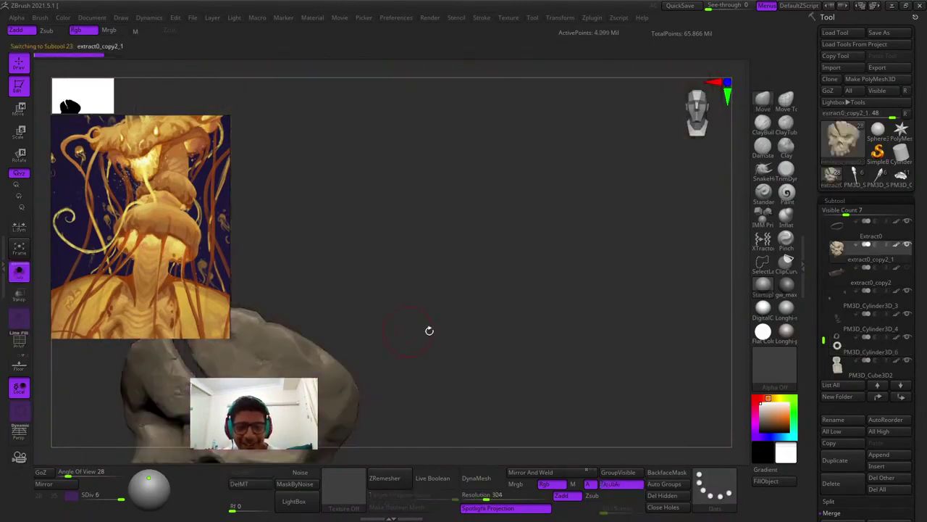
Frame the isolated skull and examine its crack, eye sockets and teeth with the painted colour switched off and on
key("f")
left_click_drag(588, 305, 713, 340)
left_click(897, 244)
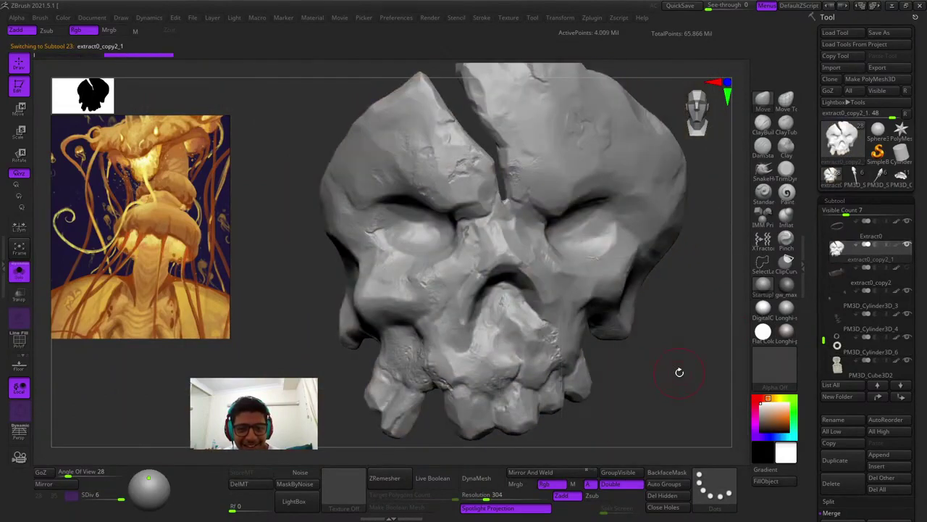
left_click_drag(679, 372, 674, 341)
right_click_drag(510, 194, 473, 174, "ctrl")
left_click_drag(550, 227, 354, 283, "alt")
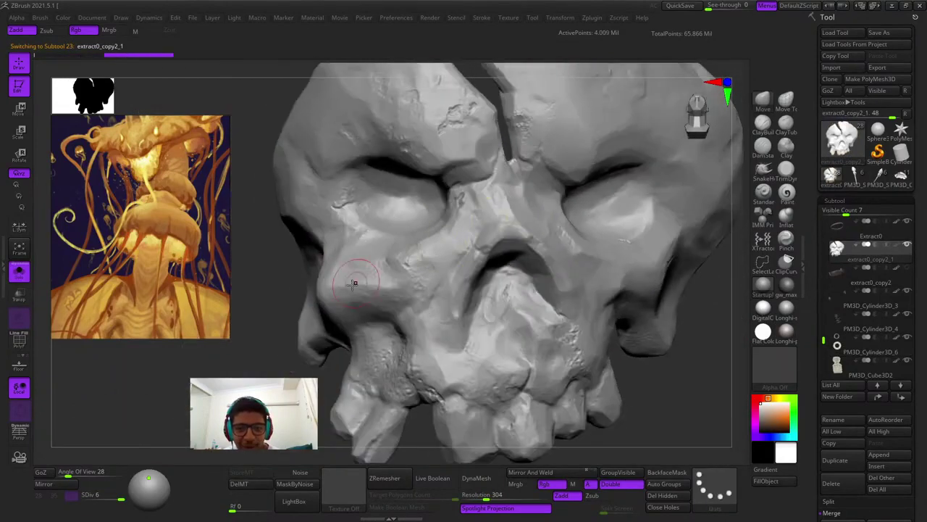
left_click_drag(298, 355, 474, 341)
left_click_drag(687, 300, 676, 268, "alt")
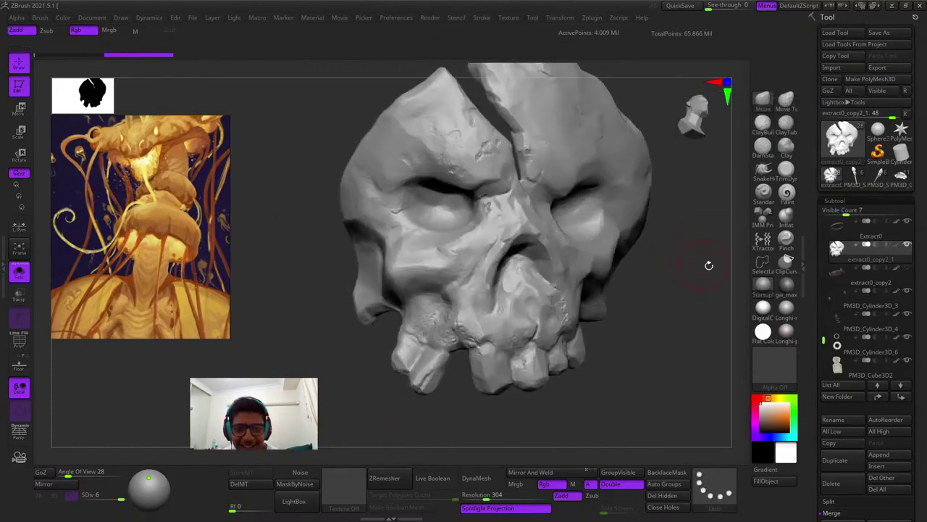
left_click(786, 310)
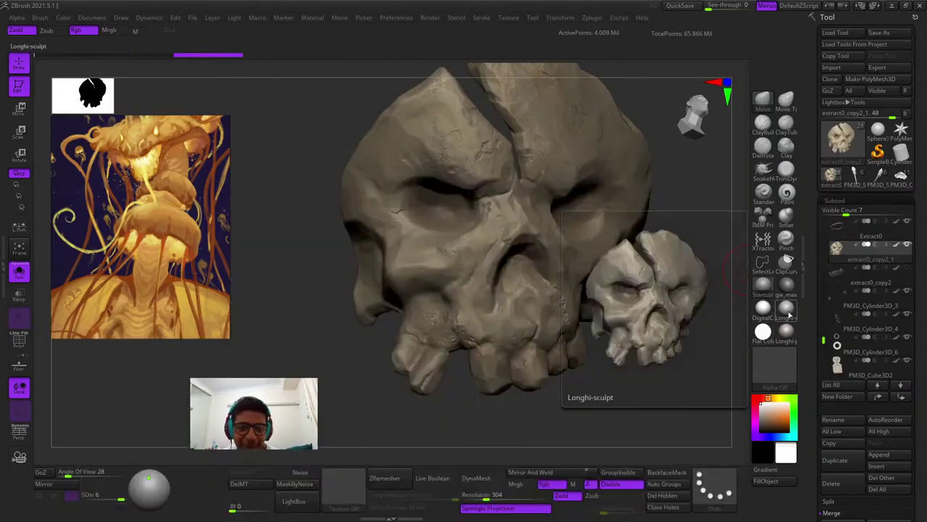
left_click_drag(722, 324, 699, 325)
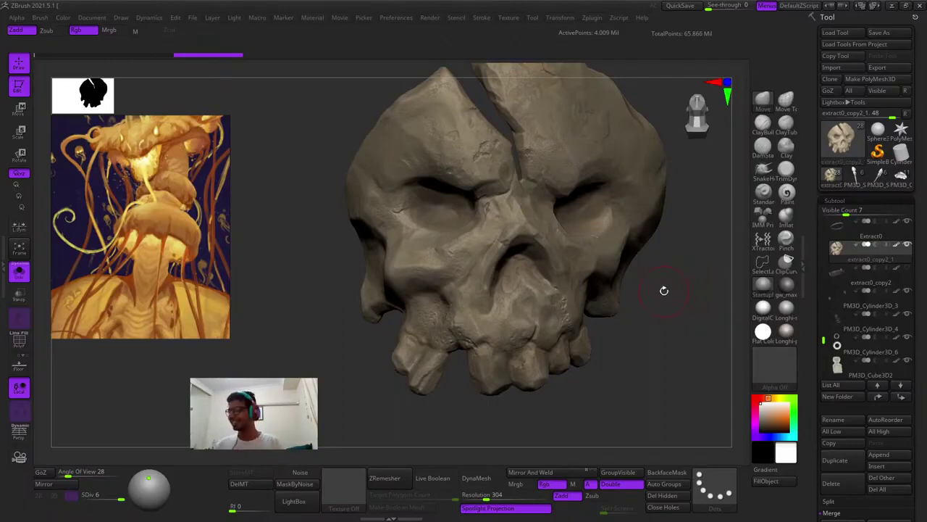
Bring back and frame the full goblin, then view it from the front with the polyframe display toggled
left_click(21, 273)
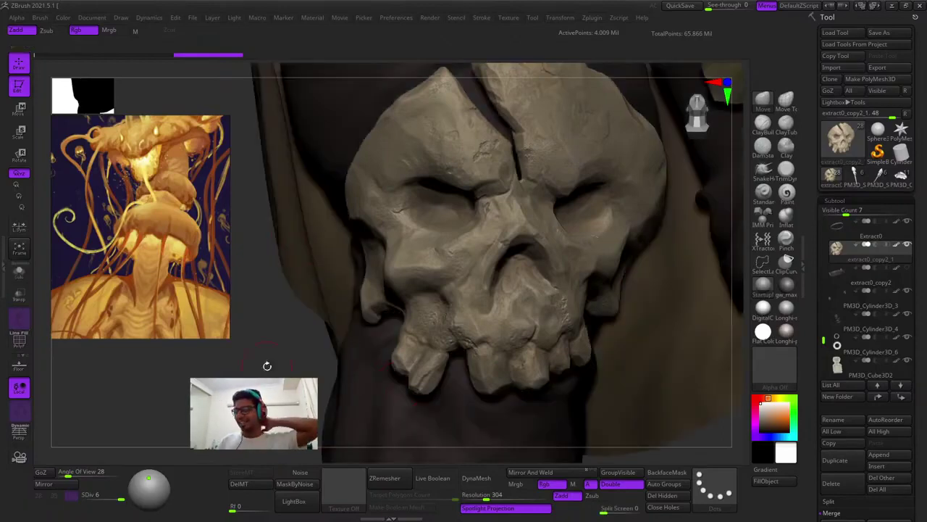
left_click_drag(267, 366, 257, 368)
key("f")
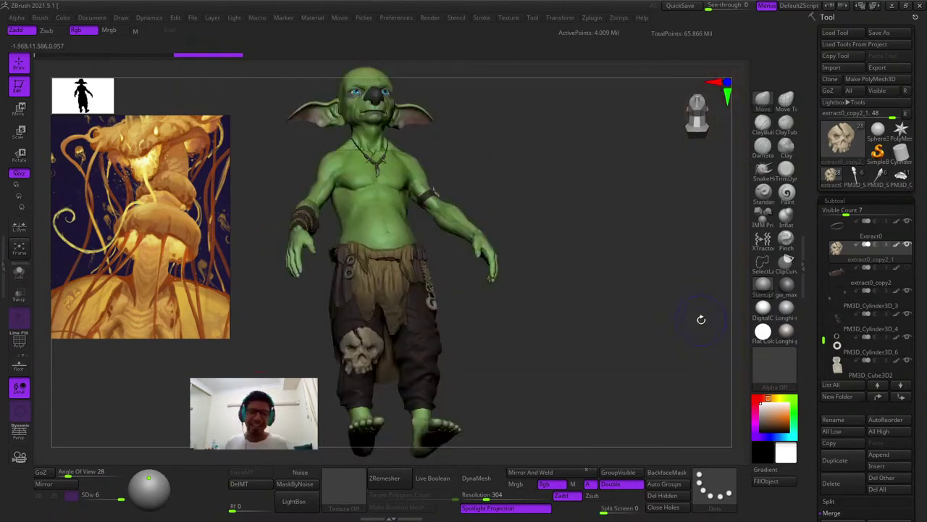
key("shift+f")
key("shift+f")
left_click_drag(512, 271, 601, 348, "shift")
key("shift+f")
key("shift+f")
right_click_drag(589, 350, 341, 396)
Isolate the knee skull again, switch off its painted colour and examine the nose bridge and eye sockets closely
left_click(19, 271)
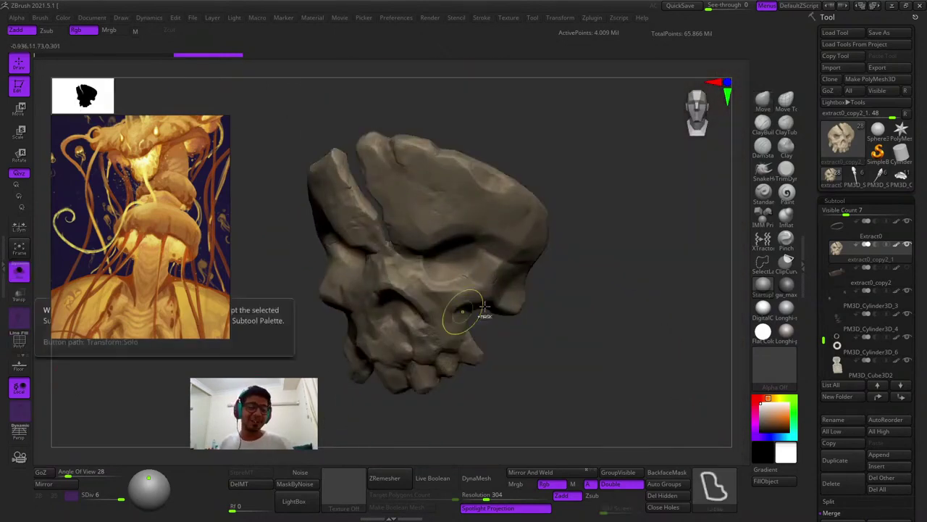
scroll(459, 315, "up", 5)
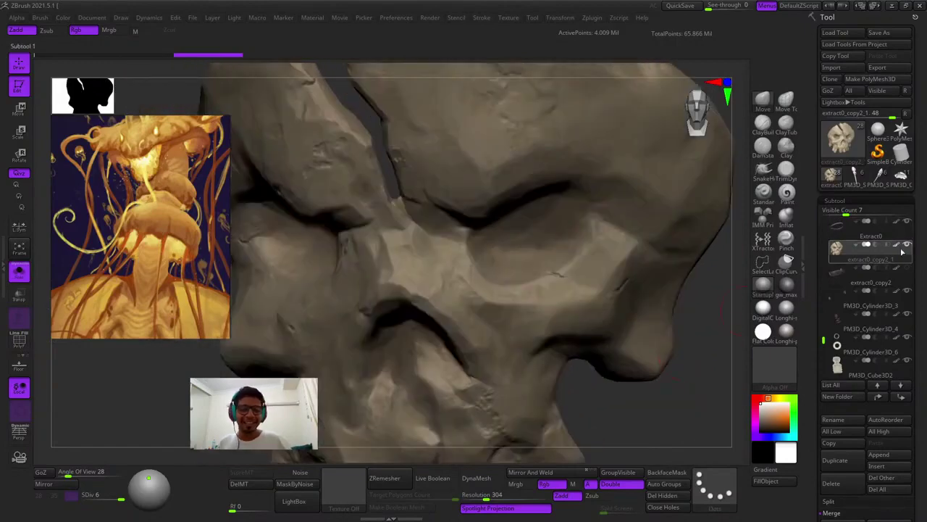
left_click(897, 244)
right_click_drag(544, 335, 521, 323, "ctrl")
right_click_drag(627, 391, 688, 364)
right_click_drag(518, 272, 503, 321, "ctrl")
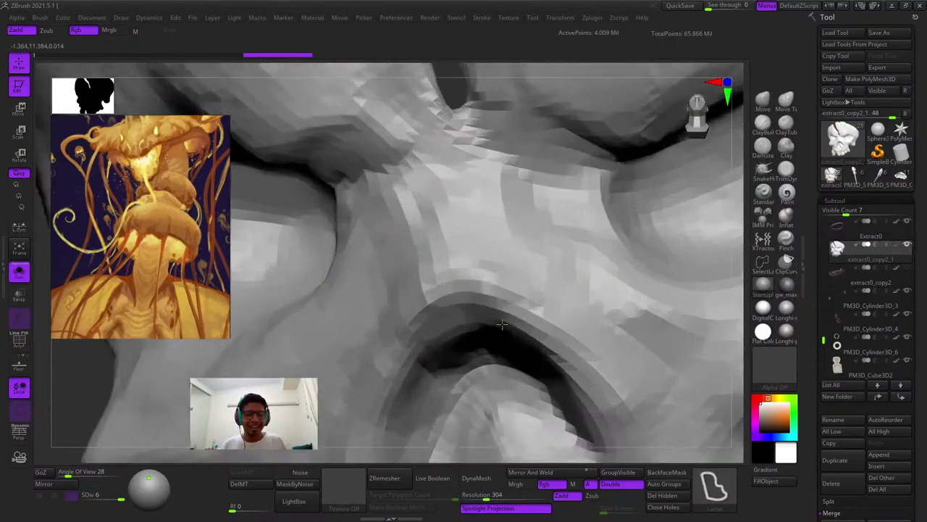
right_click_drag(488, 209, 399, 205, "ctrl")
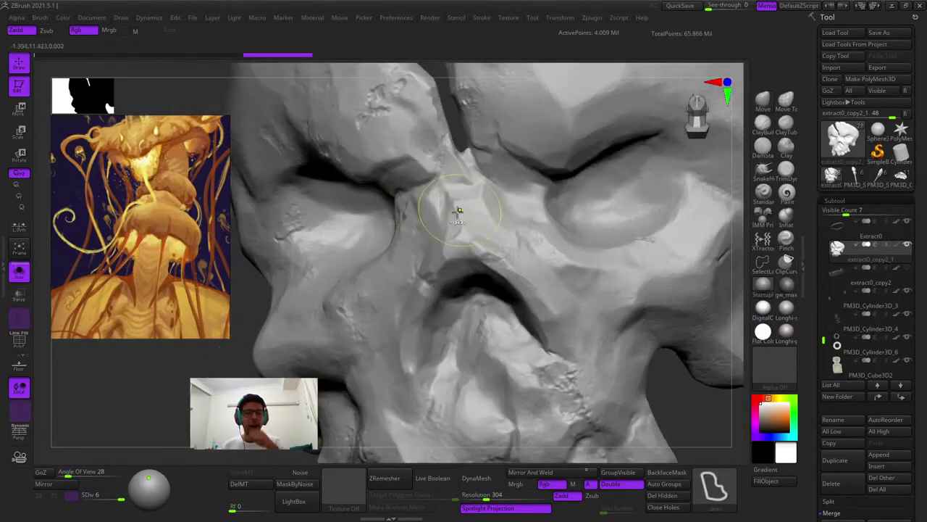
right_click_drag(226, 391, 312, 349)
right_click_drag(555, 166, 546, 176, "ctrl")
right_click(546, 176)
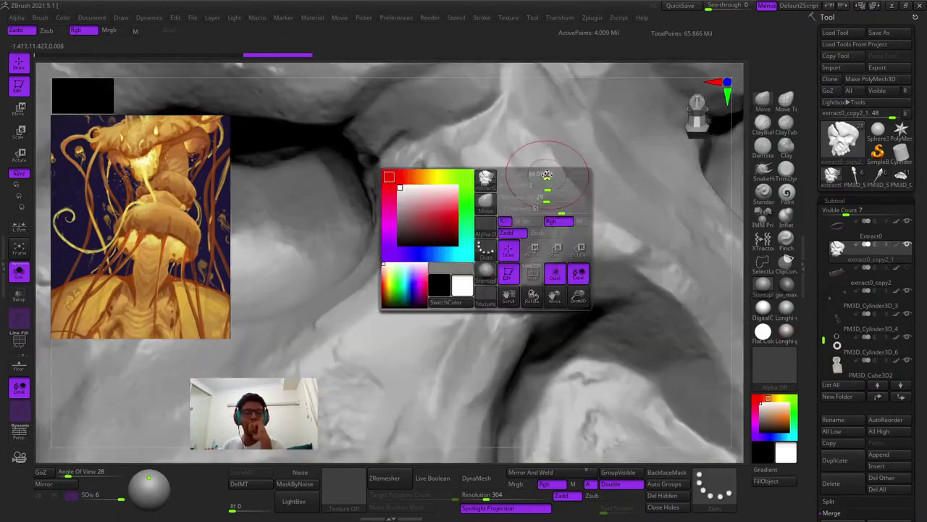
Compare the skull's carved brow and crack with and without its painted colour
key("ctrl+shift+z")
key("ctrl+shift+z")
mouse_move(509, 143)
right_mouse_down("ctrl")
mouse_move(419, 346)
mouse_move(435, 186)
right_mouse_up("ctrl")
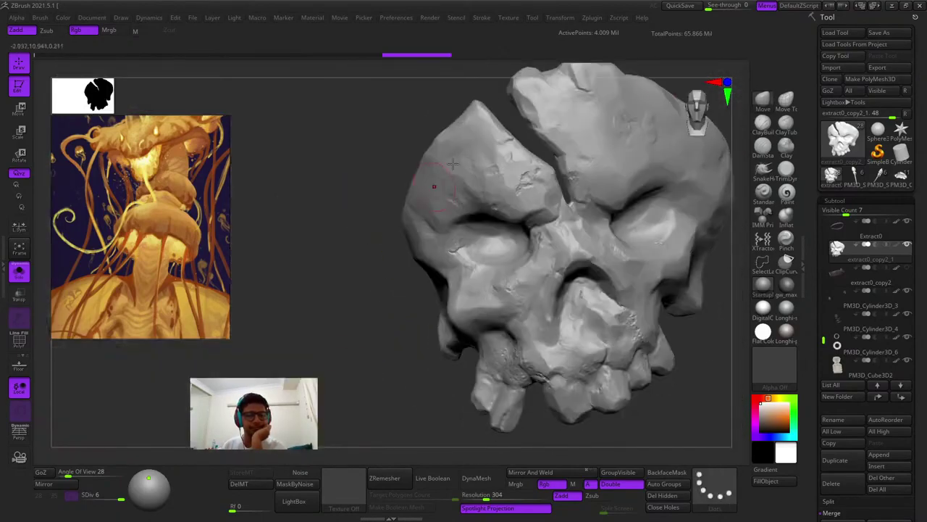
right_click_drag(527, 189, 599, 398, "ctrl")
right_click_drag(619, 144, 350, 350, "ctrl")
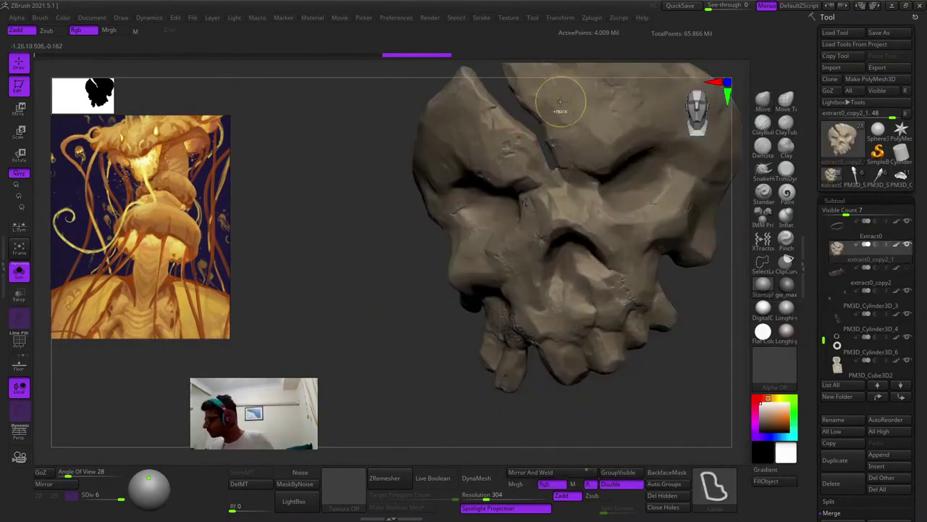
right_click_drag(562, 103, 620, 210, "ctrl")
right_click_drag(649, 183, 444, 278, "ctrl")
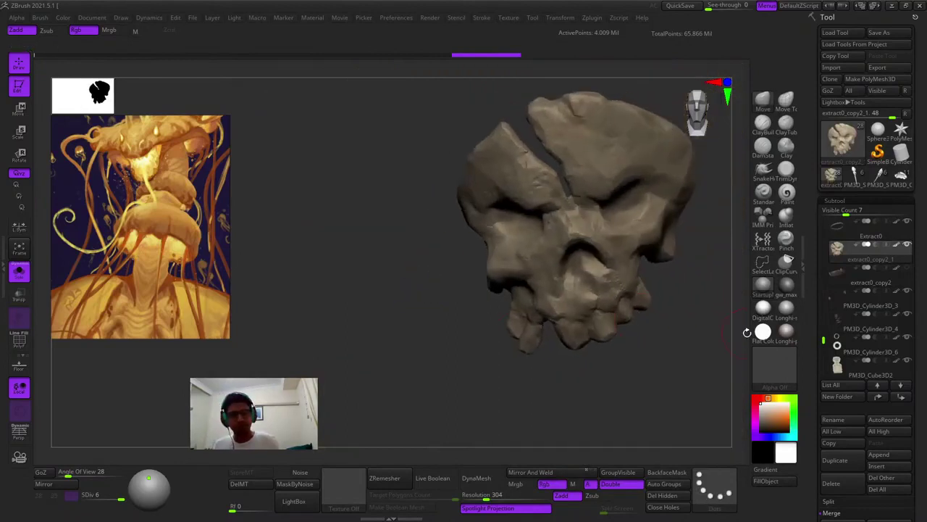
View the skull's painted texture in Flat Color from several angles, and return it to StartupMaterial
left_click(763, 331)
right_click_drag(646, 367, 661, 351)
right_click_drag(550, 264, 629, 307, "ctrl")
mouse_move(628, 308)
right_mouse_down()
mouse_move(716, 328)
mouse_move(696, 384)
mouse_move(588, 289)
mouse_move(599, 305)
right_mouse_up()
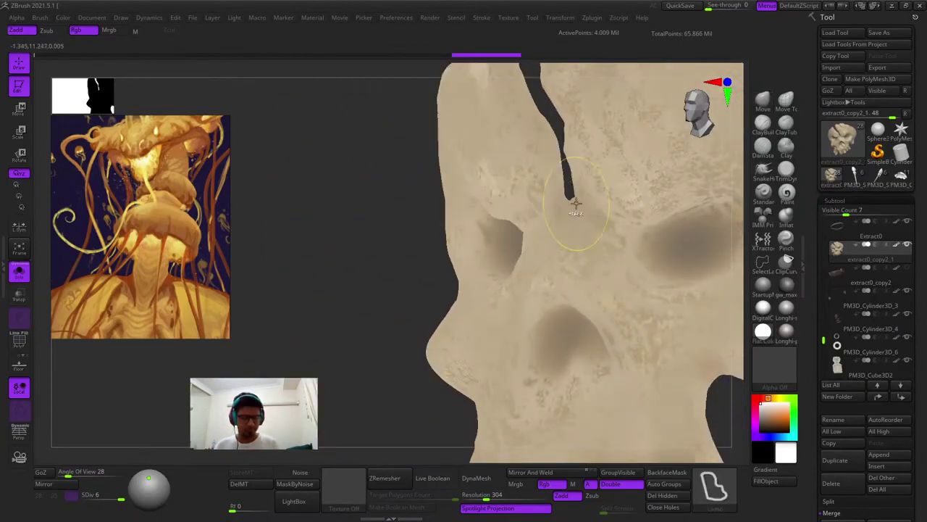
right_click_drag(627, 267, 500, 225, "alt")
right_click_drag(297, 315, 310, 350)
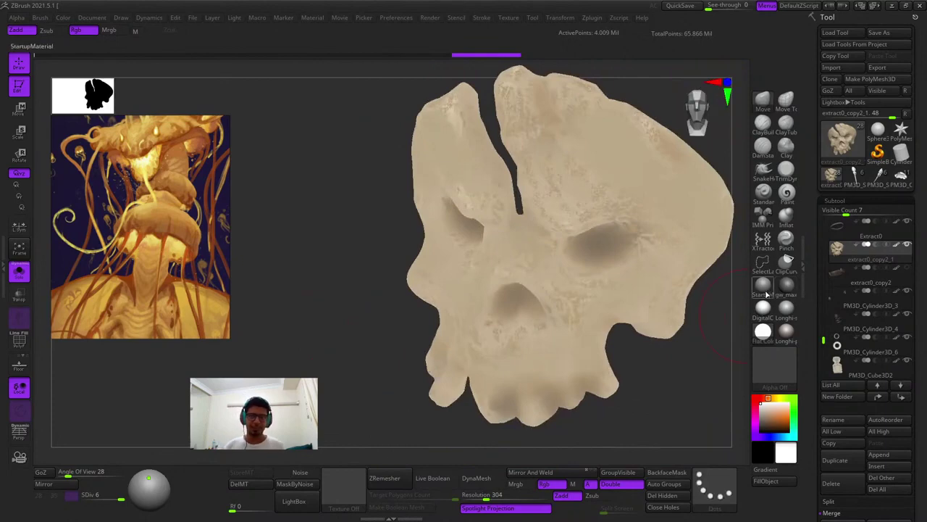
left_click(763, 285)
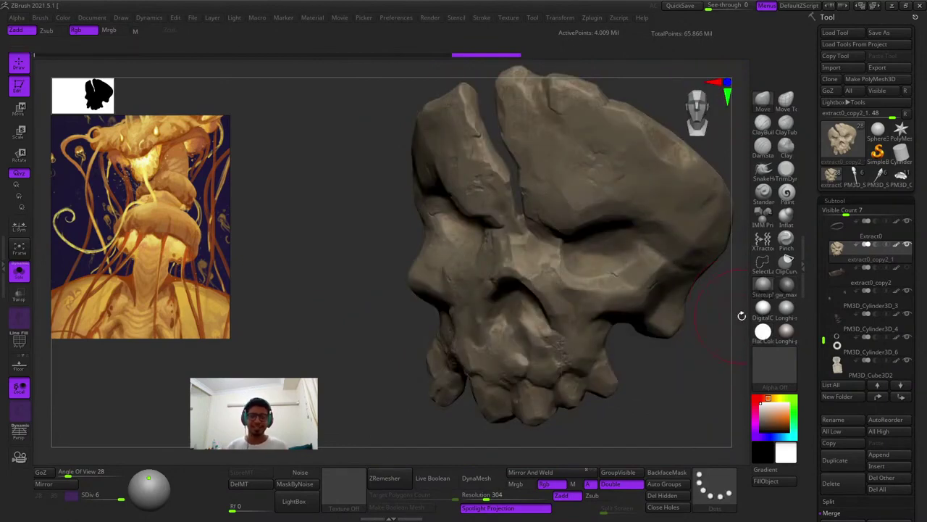
Select and frame the stone rings PM3D_Cylinder3D_6, and examine the larger ring's carved glyphs in Flat Color
left_click(837, 347)
key("f")
key("f")
key("f")
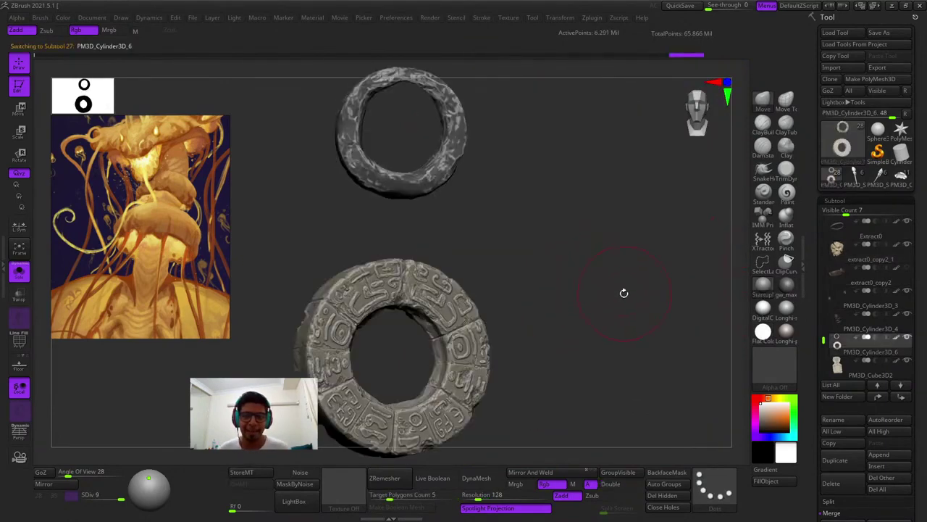
right_click_drag(623, 292, 611, 286)
right_click_drag(610, 286, 685, 297, "alt")
left_click(765, 336)
right_click_drag(662, 335, 555, 274)
right_click(554, 274)
right_click_drag(629, 262, 732, 345, "ctrl")
right_click_drag(507, 285, 536, 278)
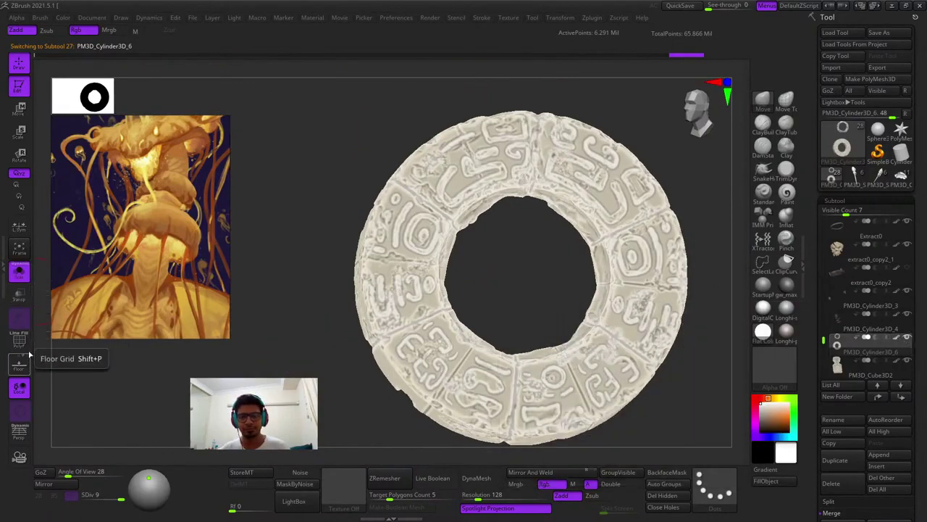
Restore all the goblin's subtools around the ring and inspect the full figure in Flat Color with polyframe toggled
left_click(19, 270)
key("shift+f")
key("shift+f")
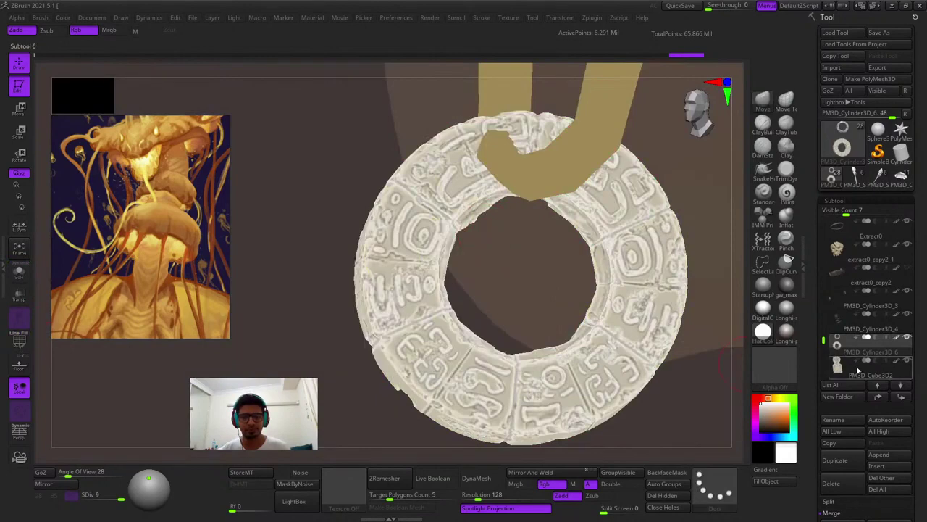
left_click_drag(824, 340, 815, 231)
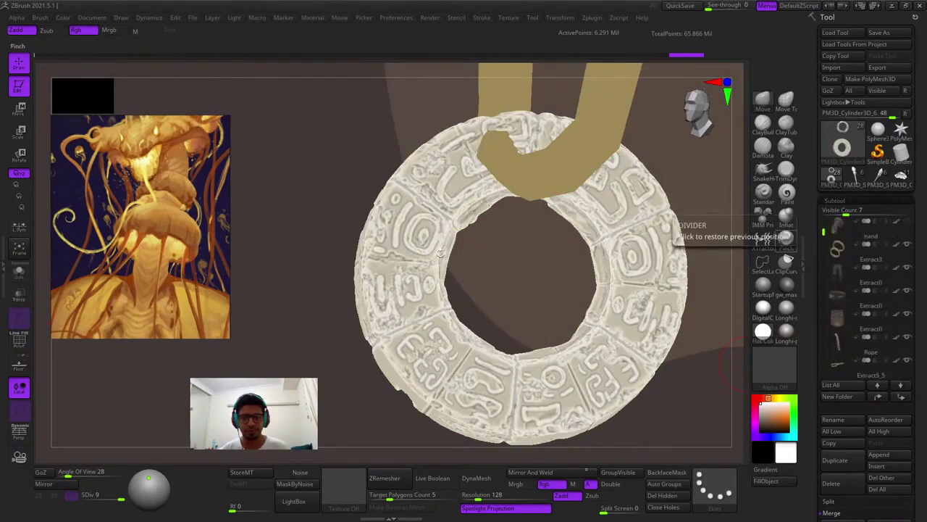
key("f")
left_click_drag(556, 303, 592, 311)
key("shift+f")
key("shift+f")
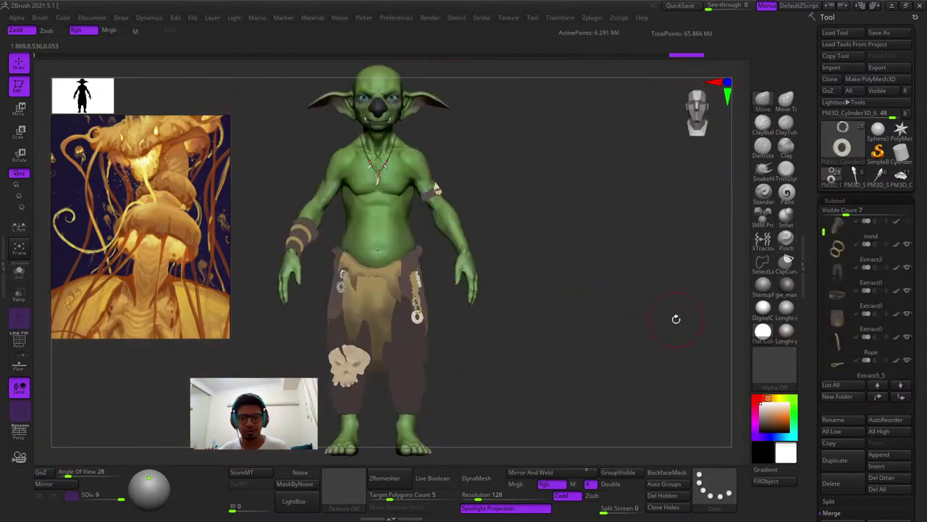
Replace the Flat Color display with a shaded material and frame the full goblin from the front
key("f")
left_click(761, 311)
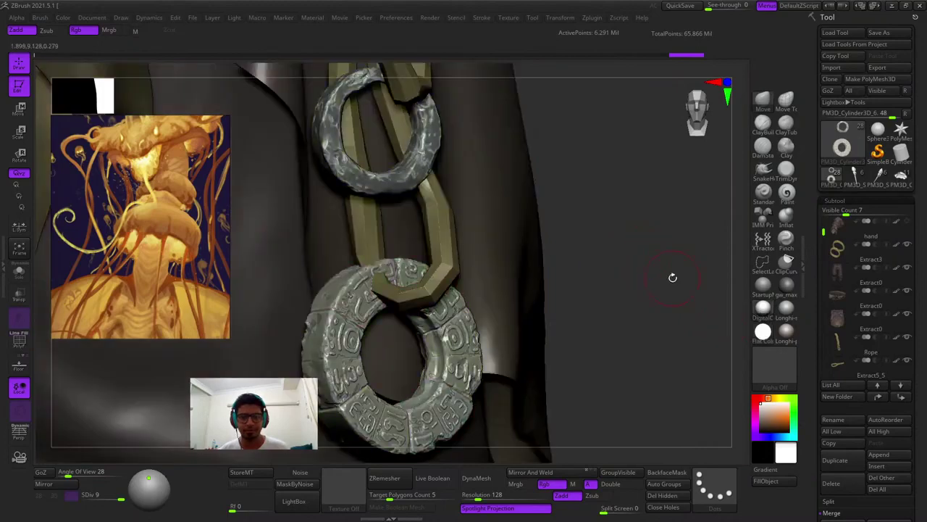
key("f")
mouse_move(654, 304)
left_mouse_down()
mouse_move(649, 322)
mouse_move(633, 300)
mouse_move(662, 311)
mouse_move(654, 337)
mouse_move(655, 308)
left_mouse_up()
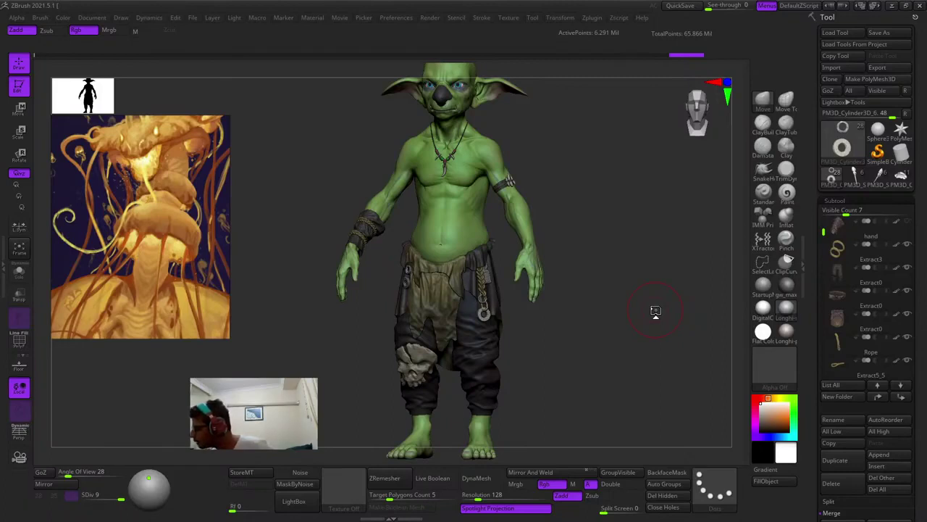
left_click_drag(607, 185, 656, 214)
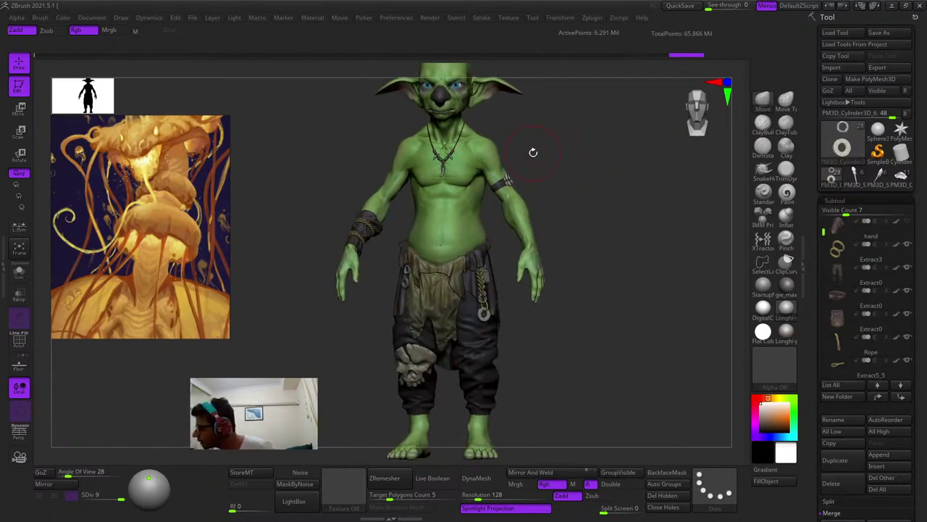
Examine the braid, stone ornaments and waist cloth up close with polyframe toggled, and return to the full goblin
left_click_drag(572, 145, 589, 210, "alt")
right_click_drag(578, 202, 550, 318, "ctrl")
key("shift+f")
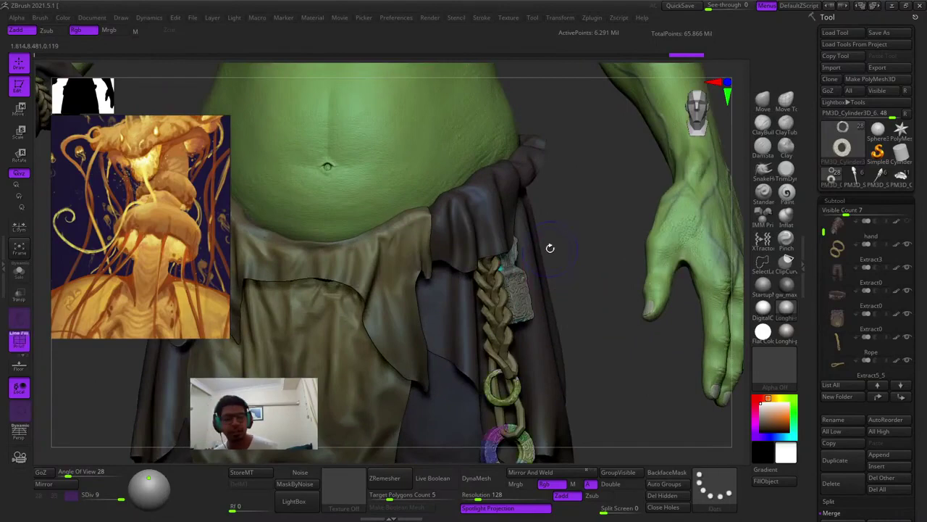
key("shift+f")
key("f")
right_click_drag(550, 249, 335, 153, "ctrl")
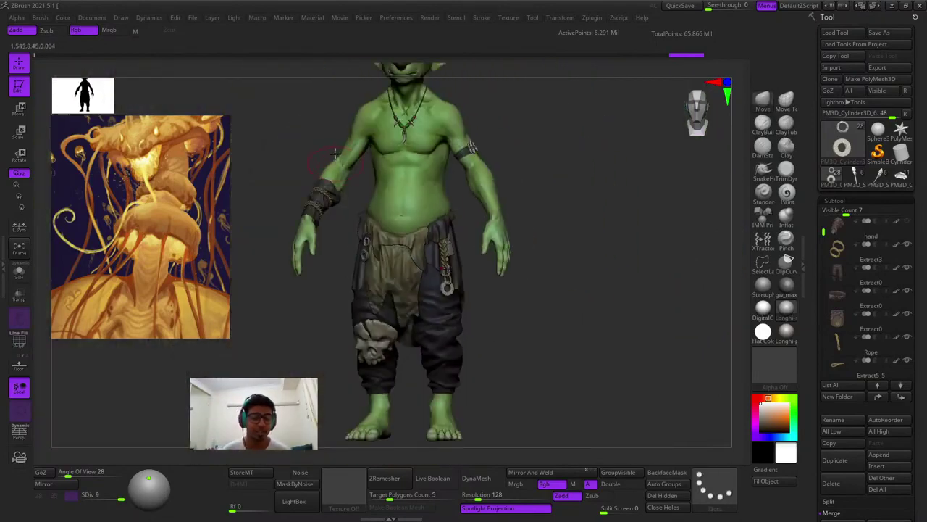
Select the Goblin_v26 body and check its polygroups with the polyframe display
left_click(367, 152, "alt")
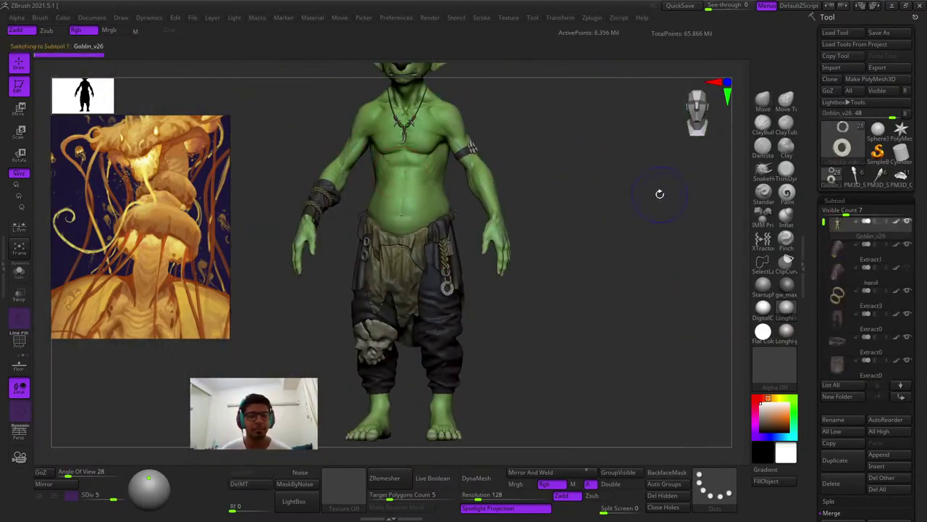
key("shift+f")
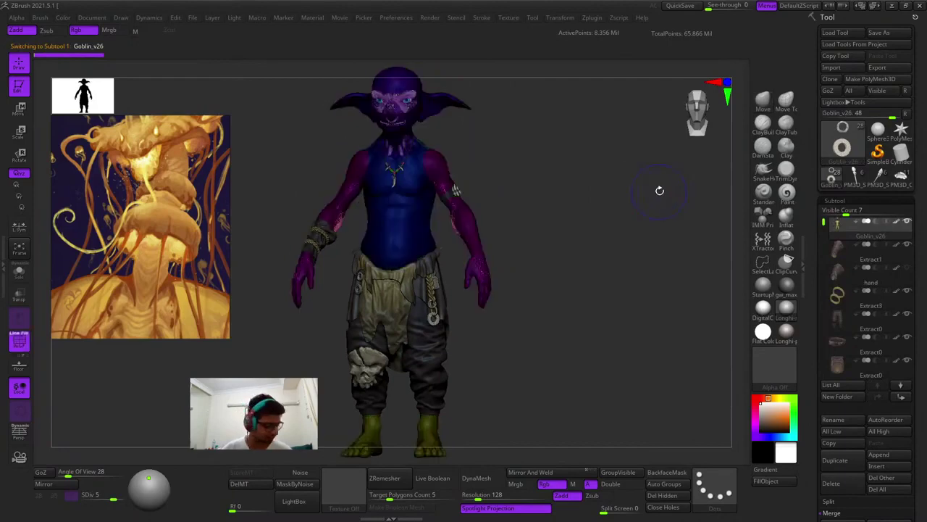
key("shift+f")
Examine the goblin's head from three-quarter and front views, toggling the polyframe display
left_click_drag(610, 188, 507, 145)
mouse_move(500, 137)
left_mouse_down("alt")
mouse_move(526, 203)
mouse_move(571, 253)
left_mouse_up("alt")
right_click_drag(464, 214, 591, 348, "ctrl")
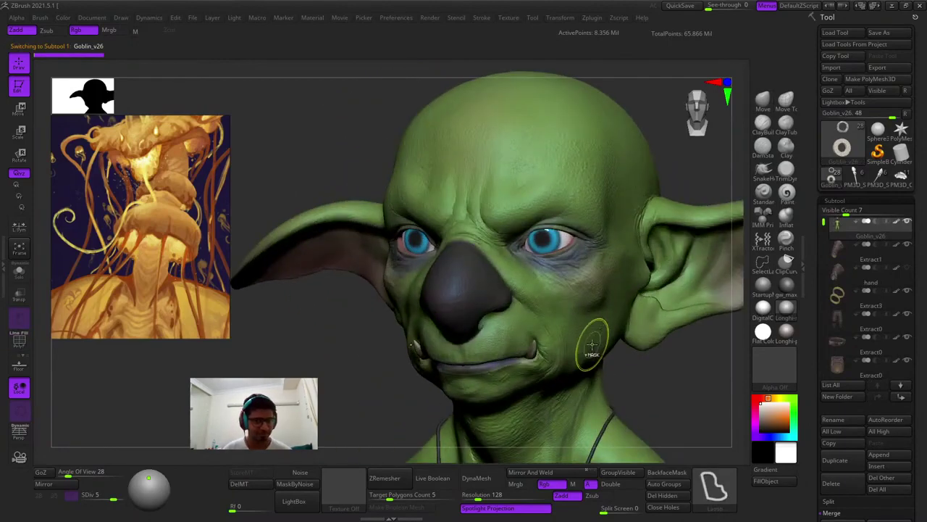
left_click_drag(623, 339, 643, 337, "shift")
key("shift+f")
key("shift+f")
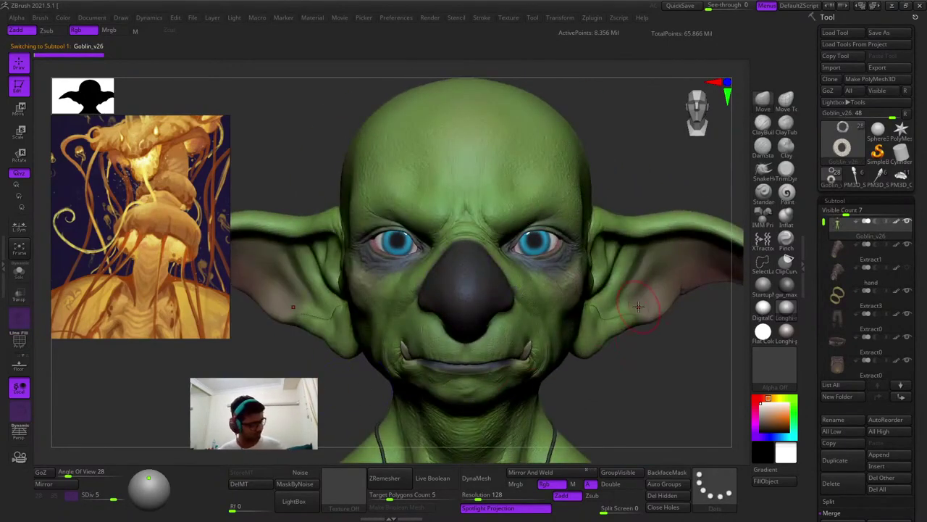
Frame the full goblin and examine the finished figure from the front and side
key("f")
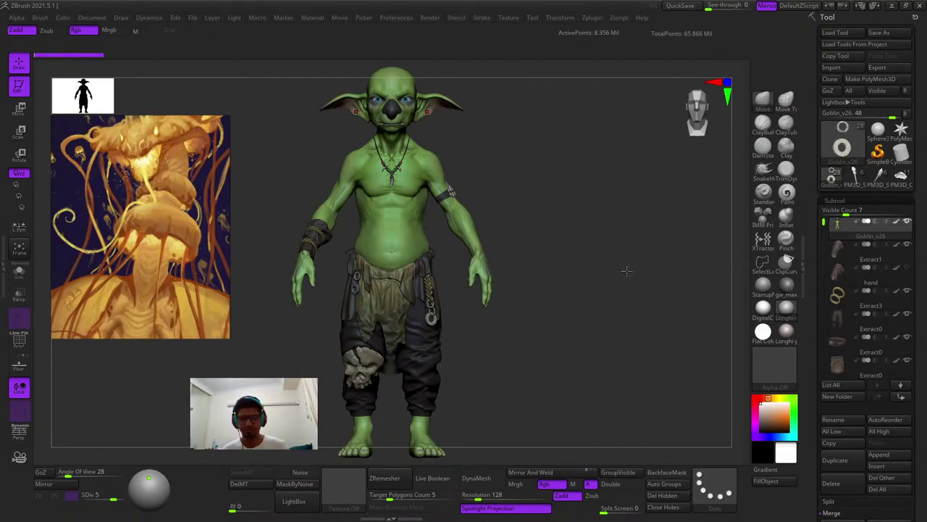
left_click_drag(626, 270, 594, 271)
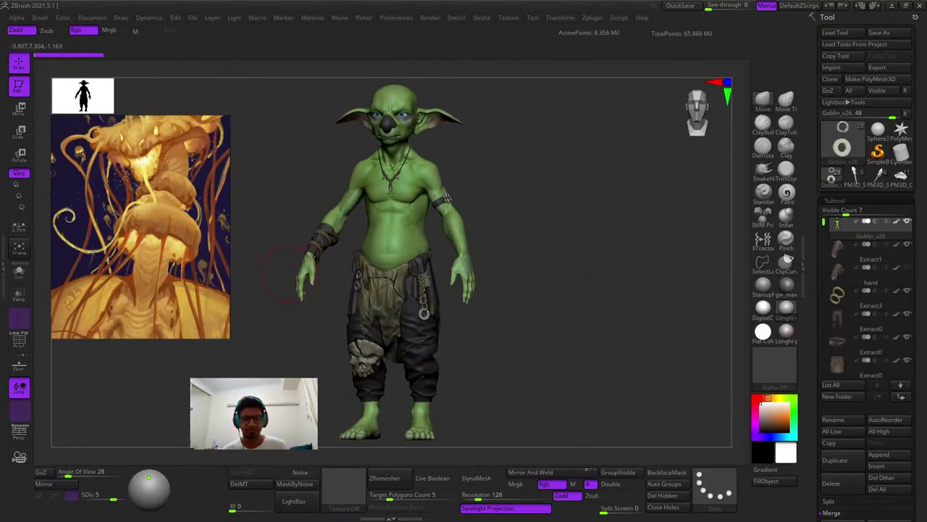
left_click_drag(283, 275, 588, 305)
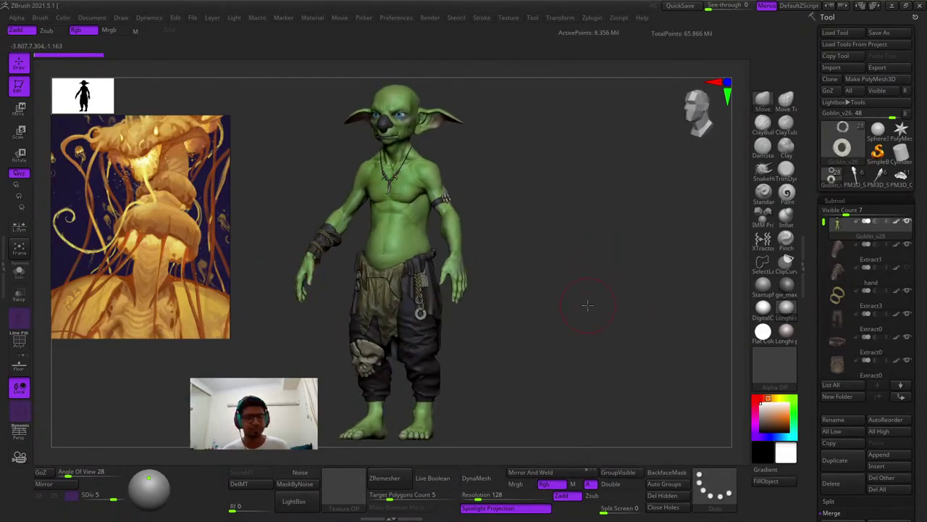
left_click_drag(618, 292, 638, 295)
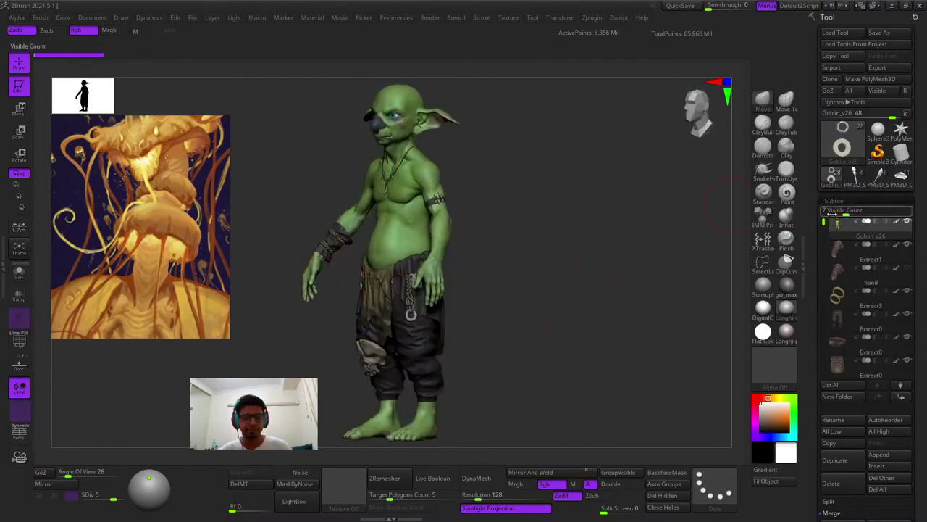
Switch from the goblin to the jellyfish creature tool PM3D_Cylinder3D1_2 and frame its open skirt in three-quarter view
left_click(879, 179)
key("f")
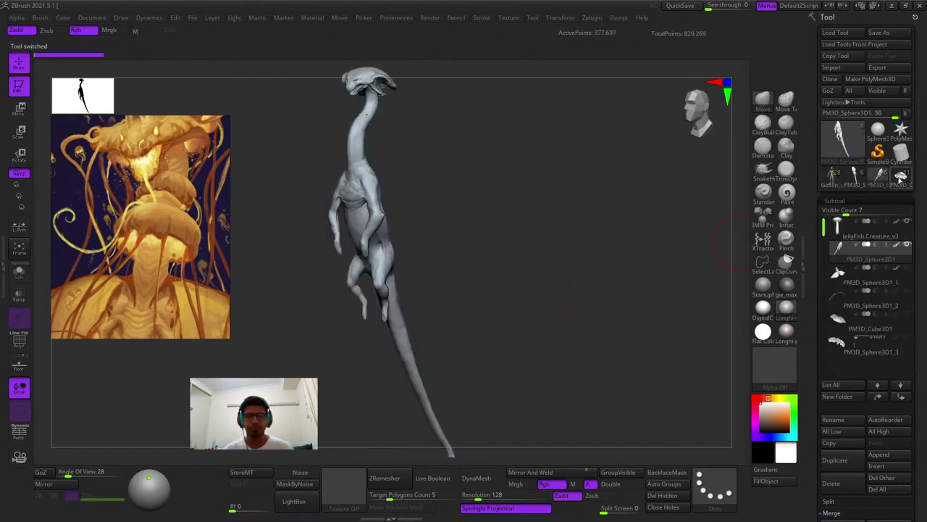
left_click(901, 180)
key("f")
right_click_drag(660, 239, 465, 234, "ctrl")
left_click_drag(466, 234, 702, 223, "shift")
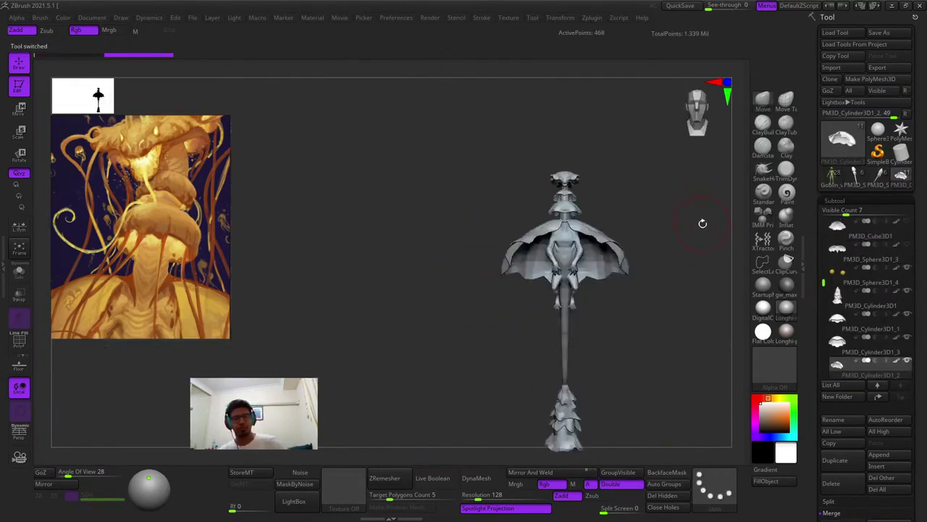
right_click_drag(703, 223, 644, 338, "ctrl")
right_click_drag(689, 312, 713, 299)
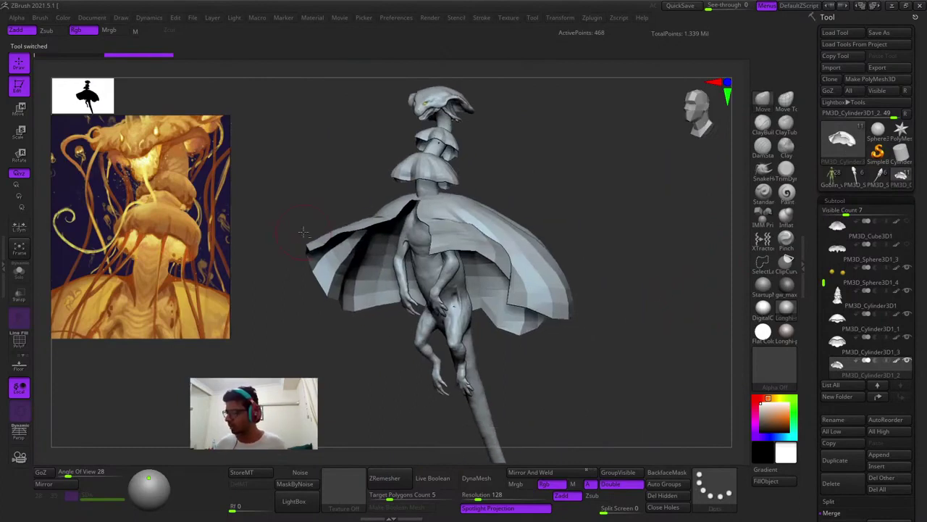